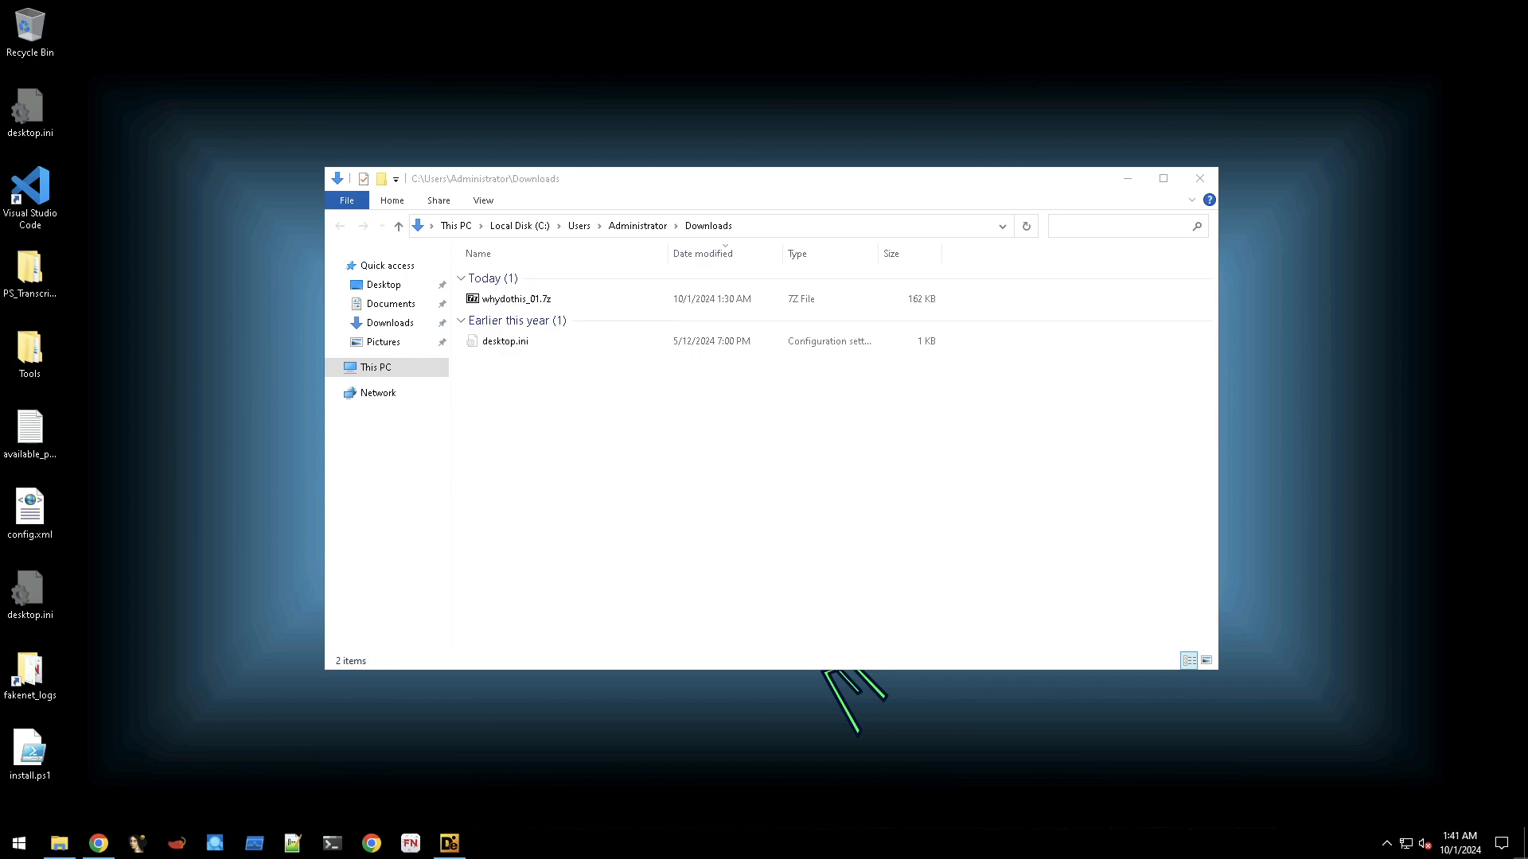
Extract the whydothis_01.7z archive in the Downloads folder with the "infected" unzip option.
click(569, 460)
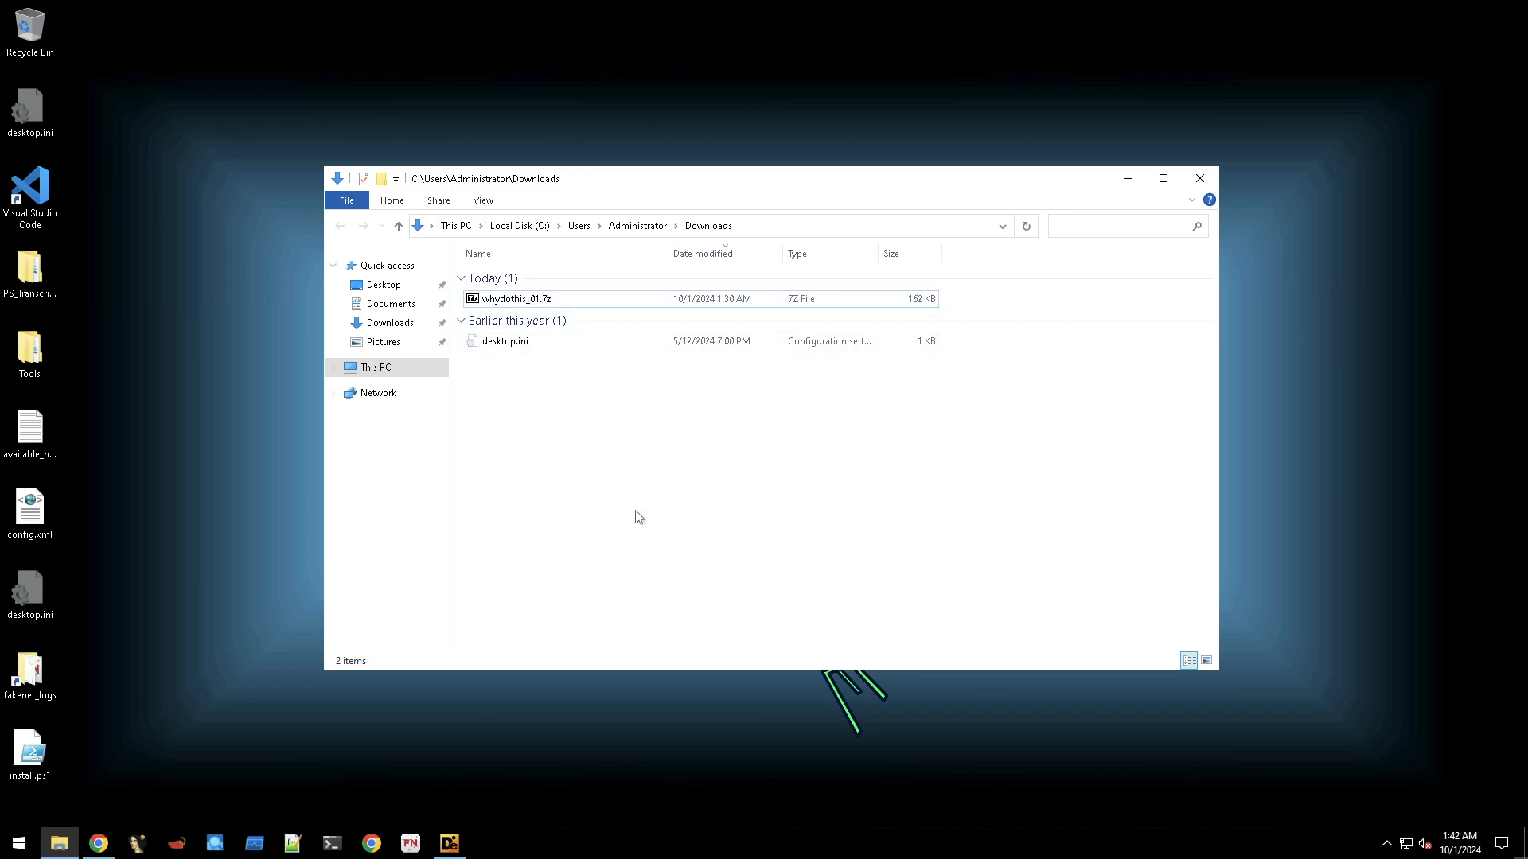
right_click(522, 300)
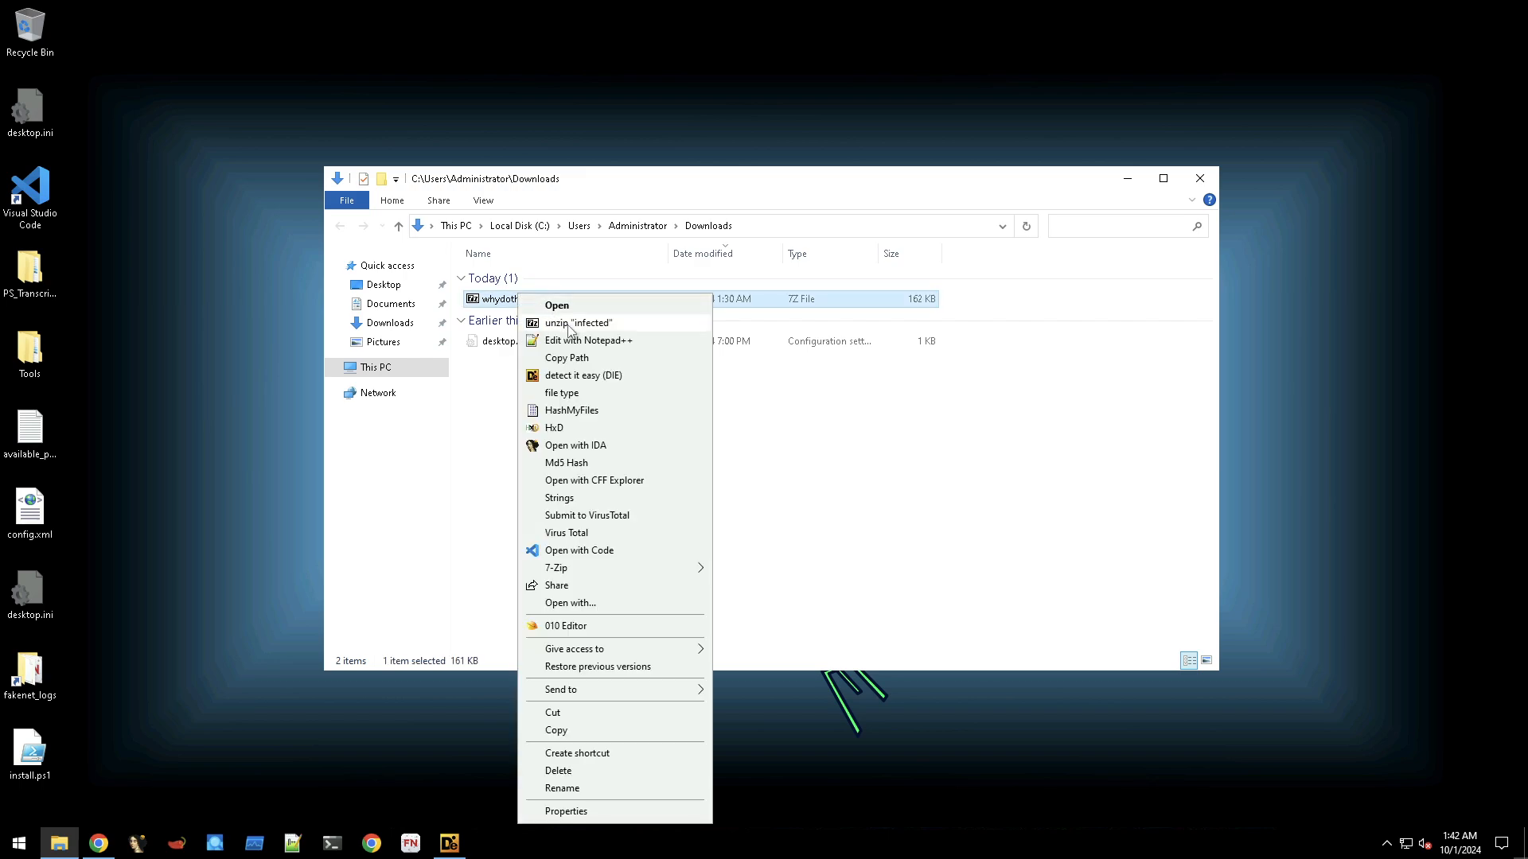
click(596, 326)
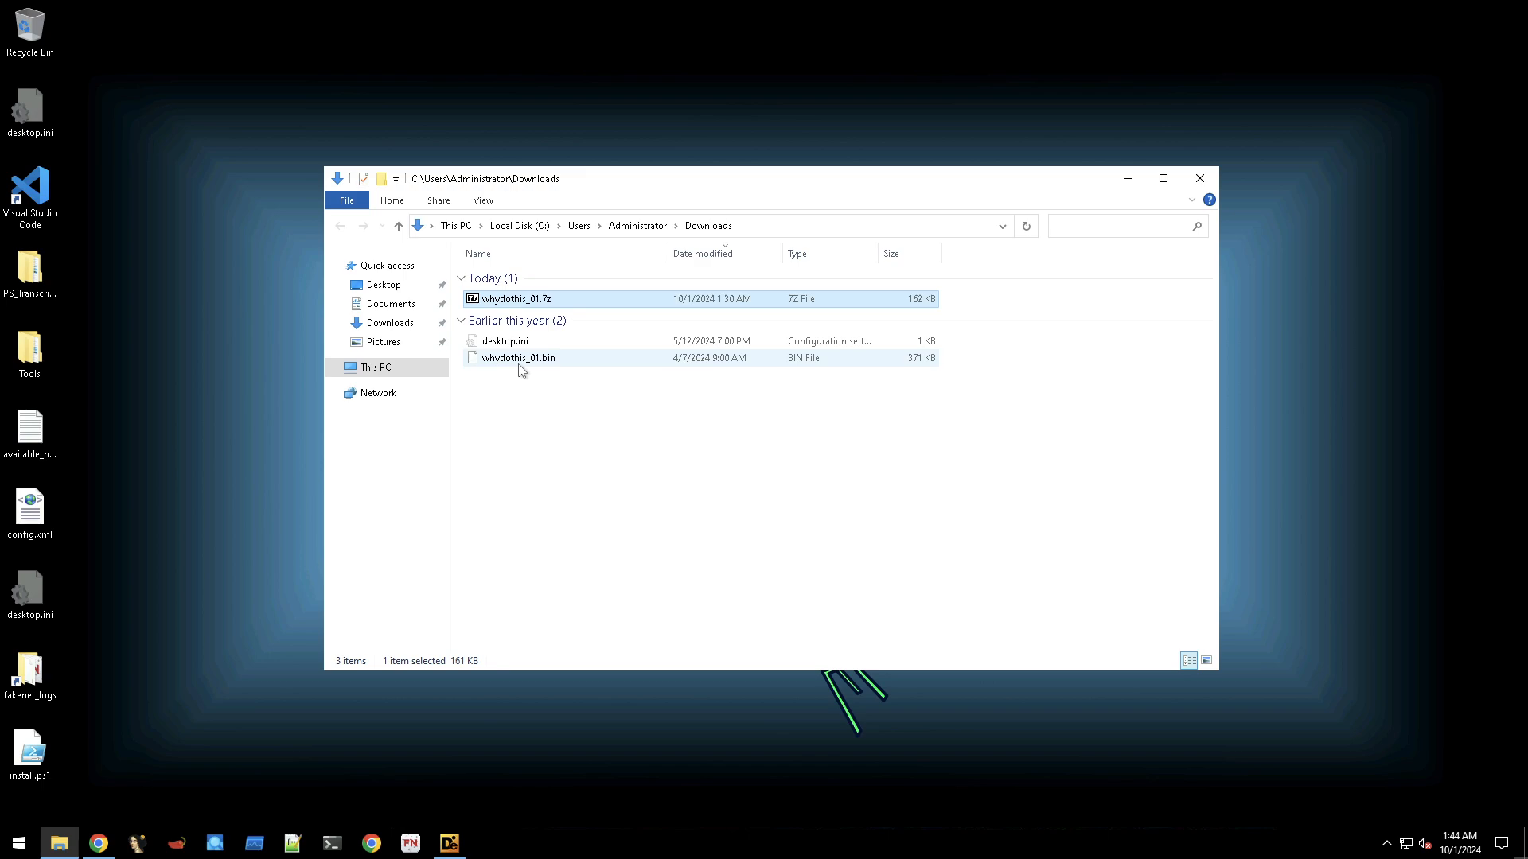
Scan whydothis_01.bin with Detect It Easy, keeping only its result window open and the file browser minimized.
right_click(519, 360)
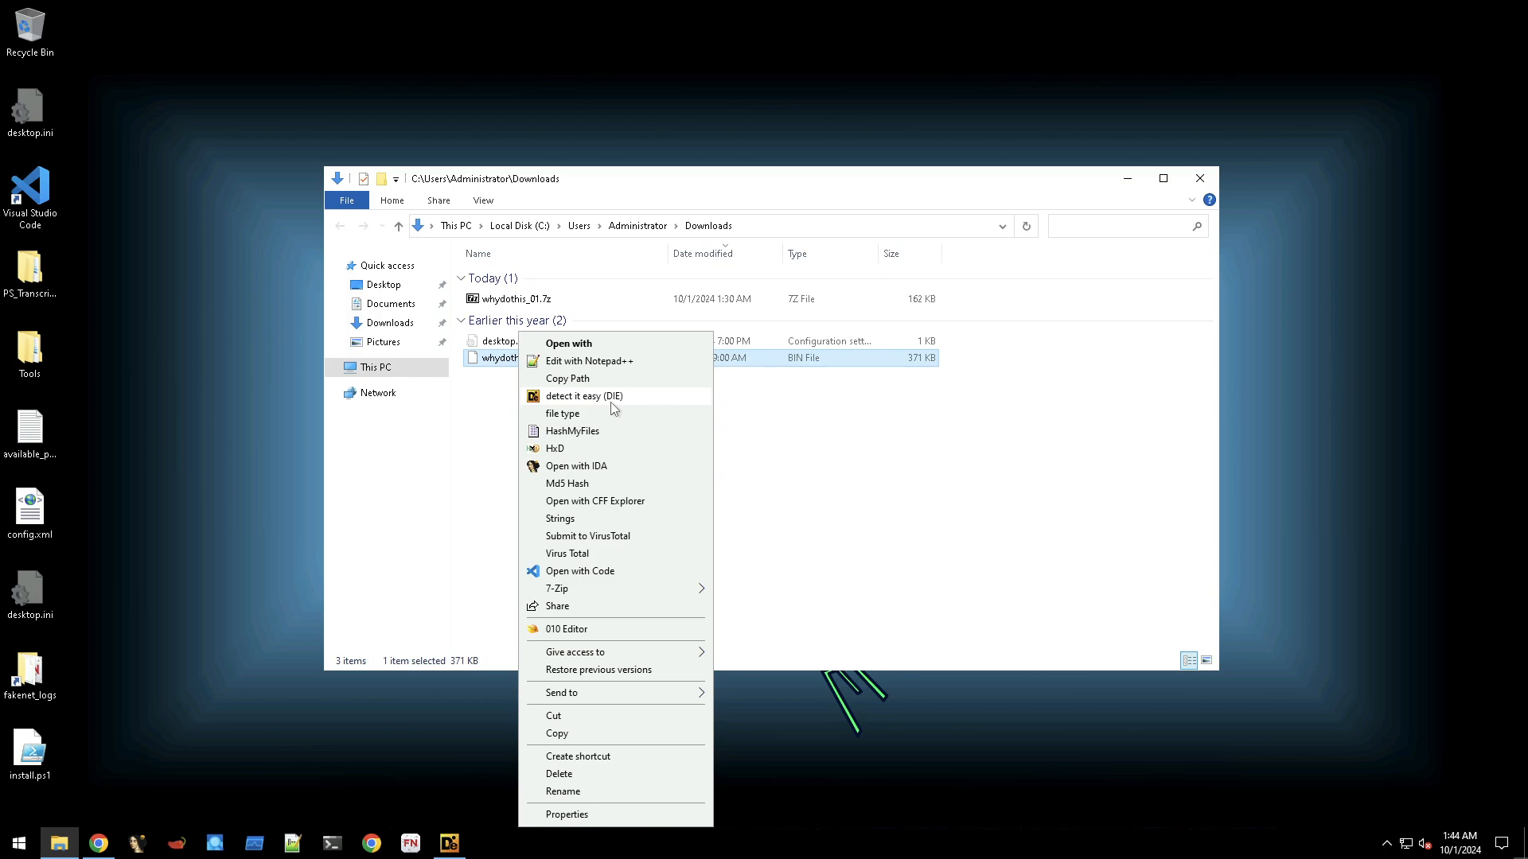
click(611, 403)
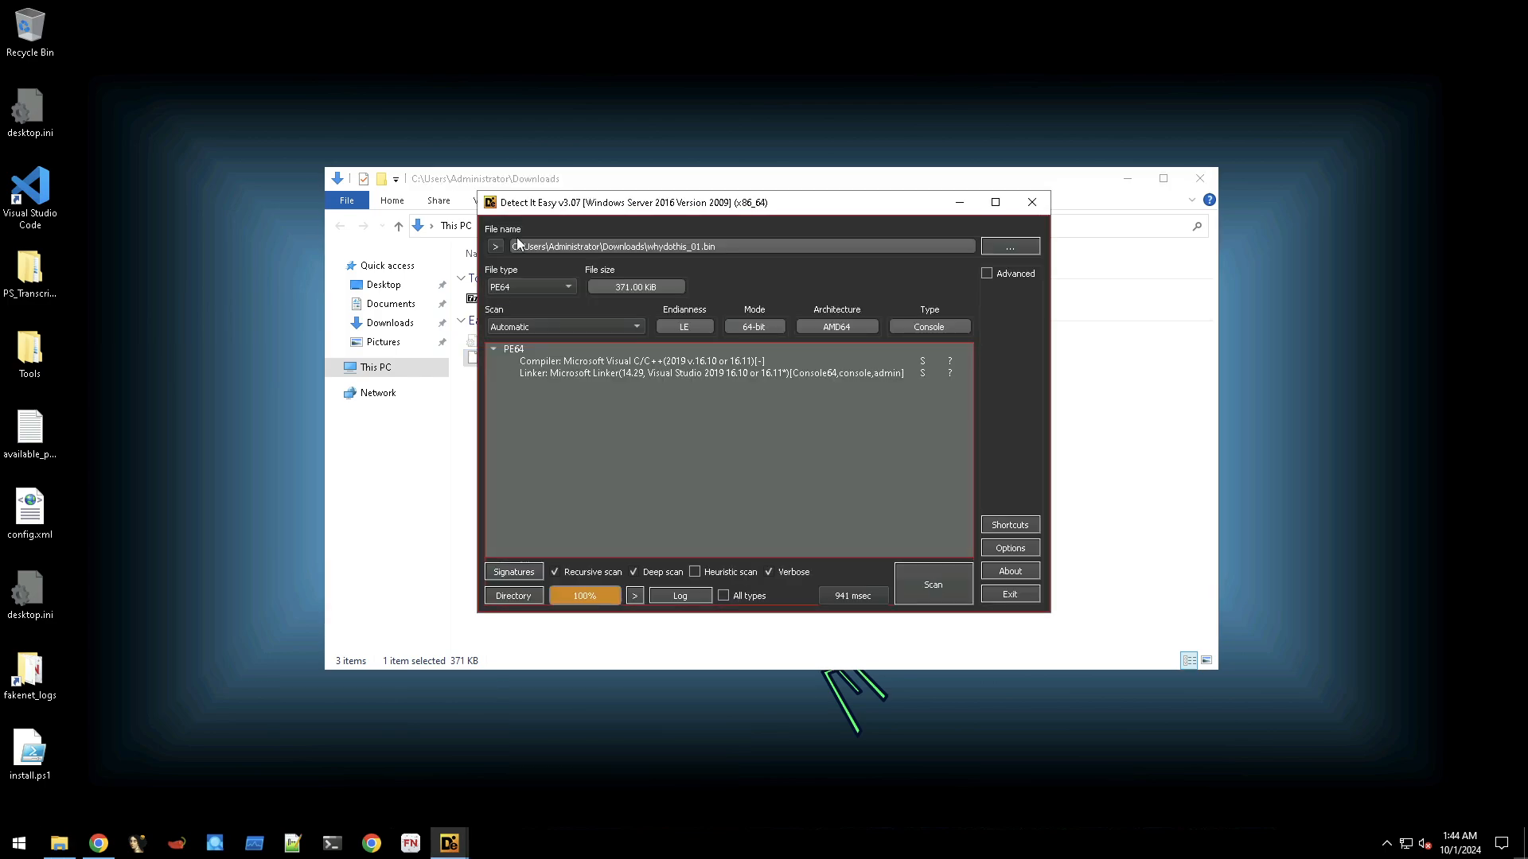
click(1127, 179)
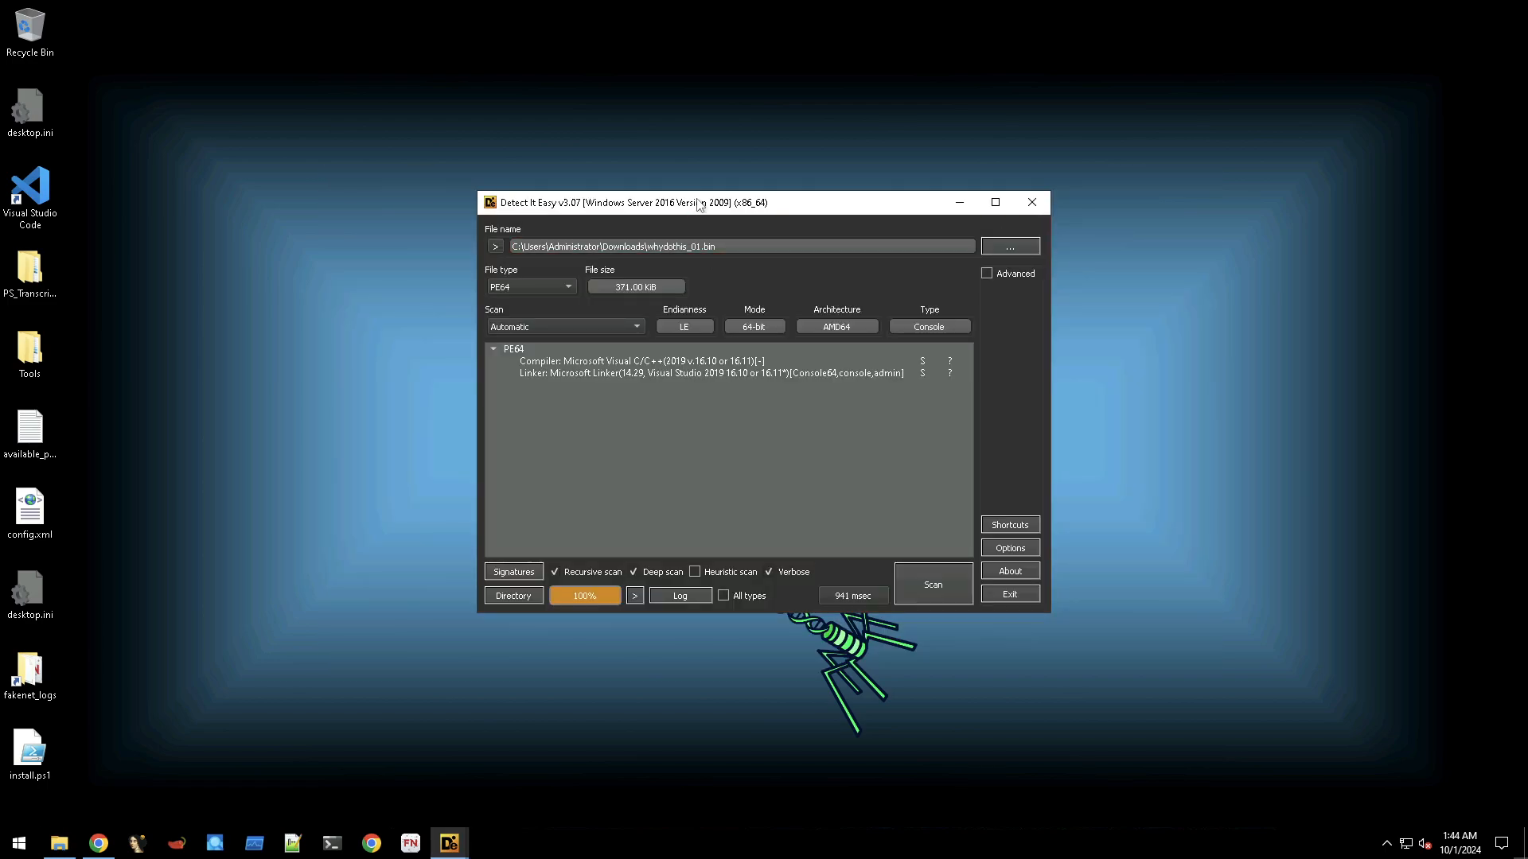
drag(704, 202, 528, 199)
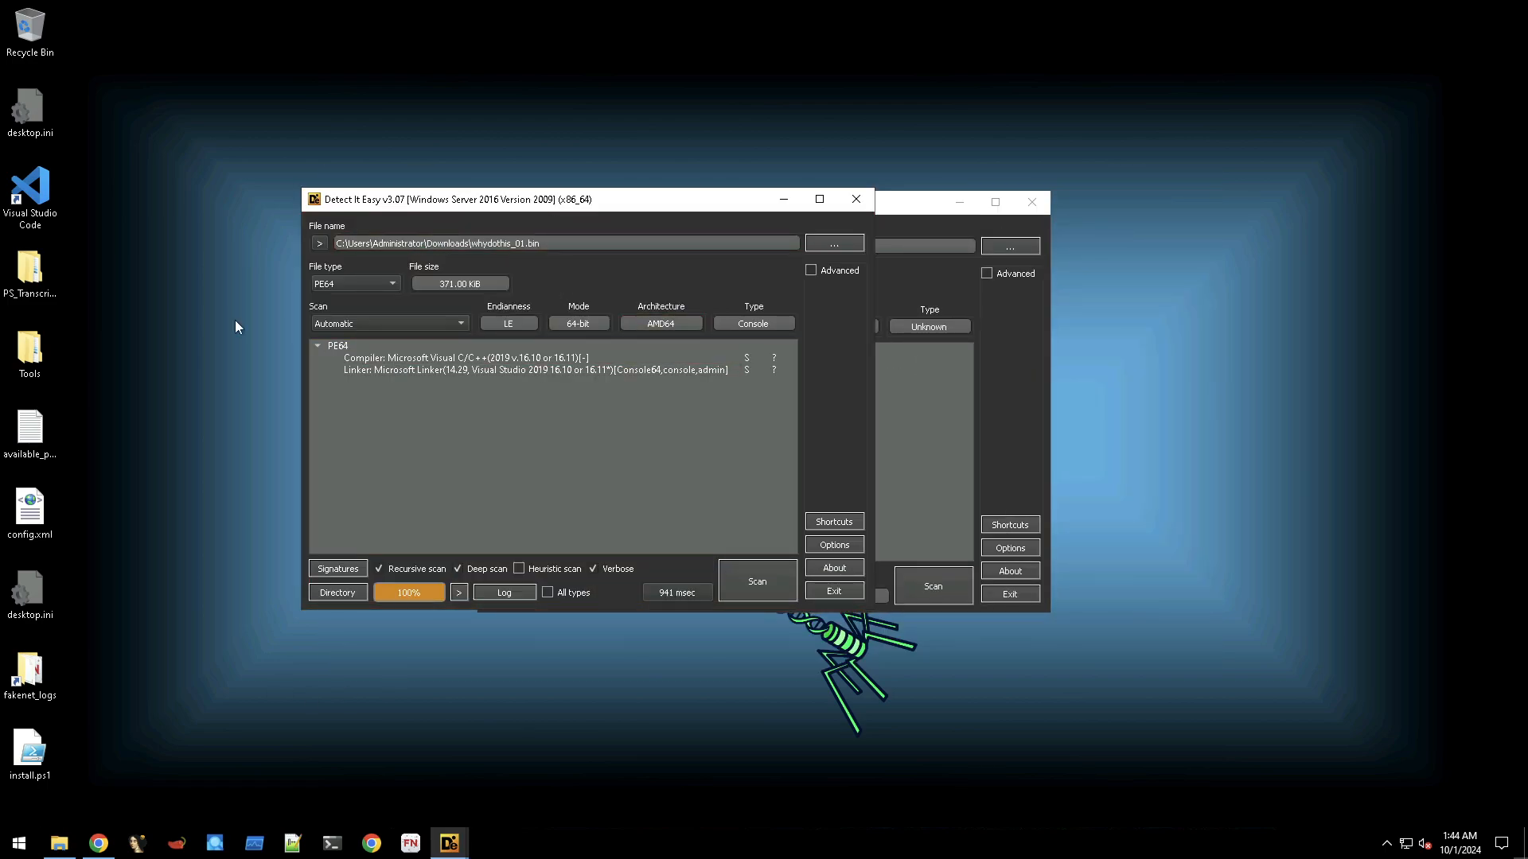
click(1035, 205)
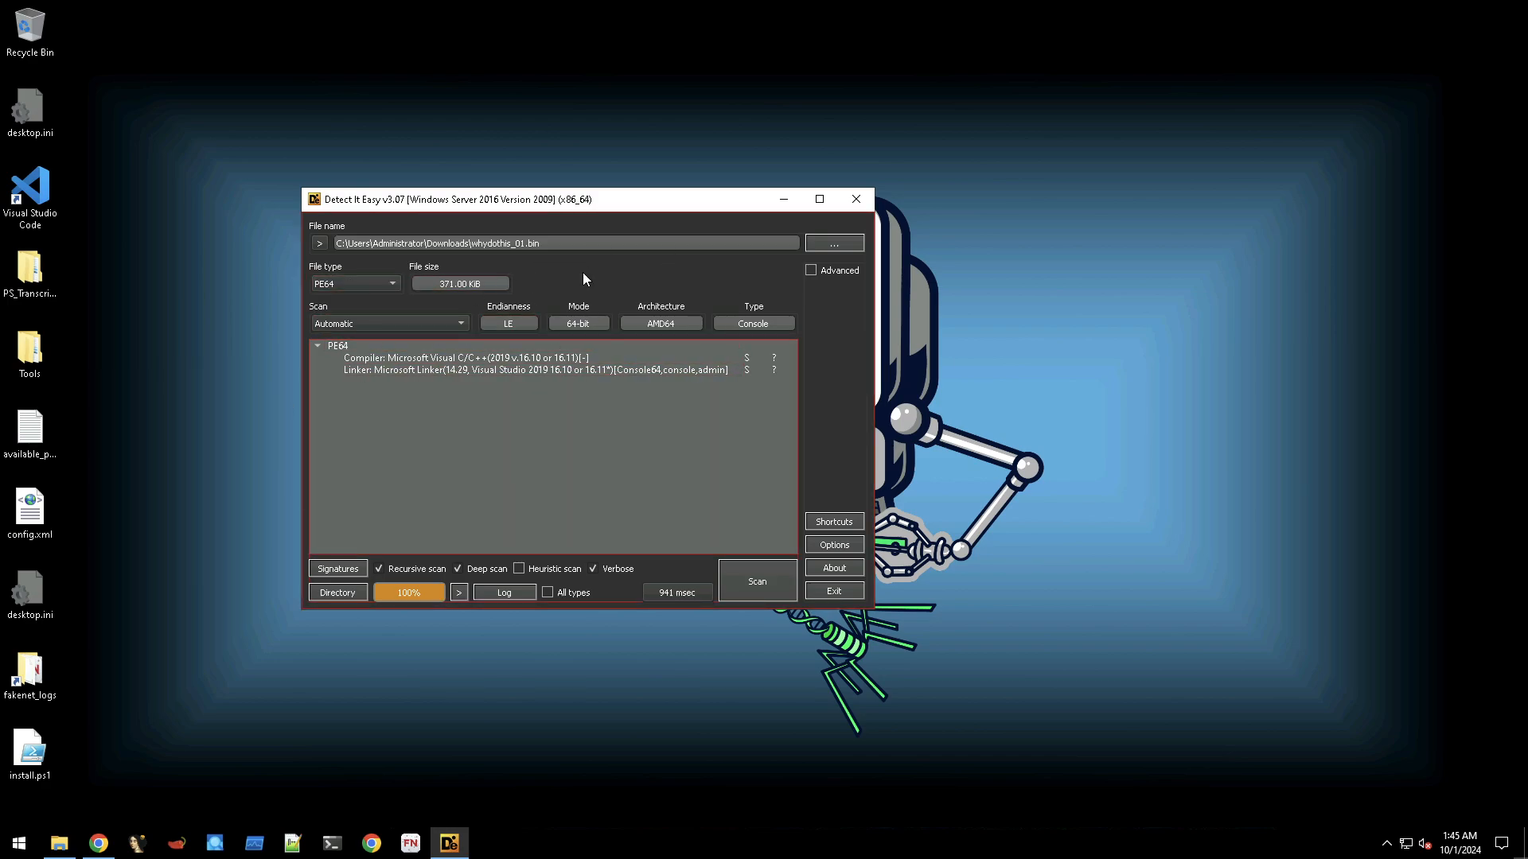
Enable the Advanced view in a widened window and open the general file info of whydothis_01.bin.
click(820, 271)
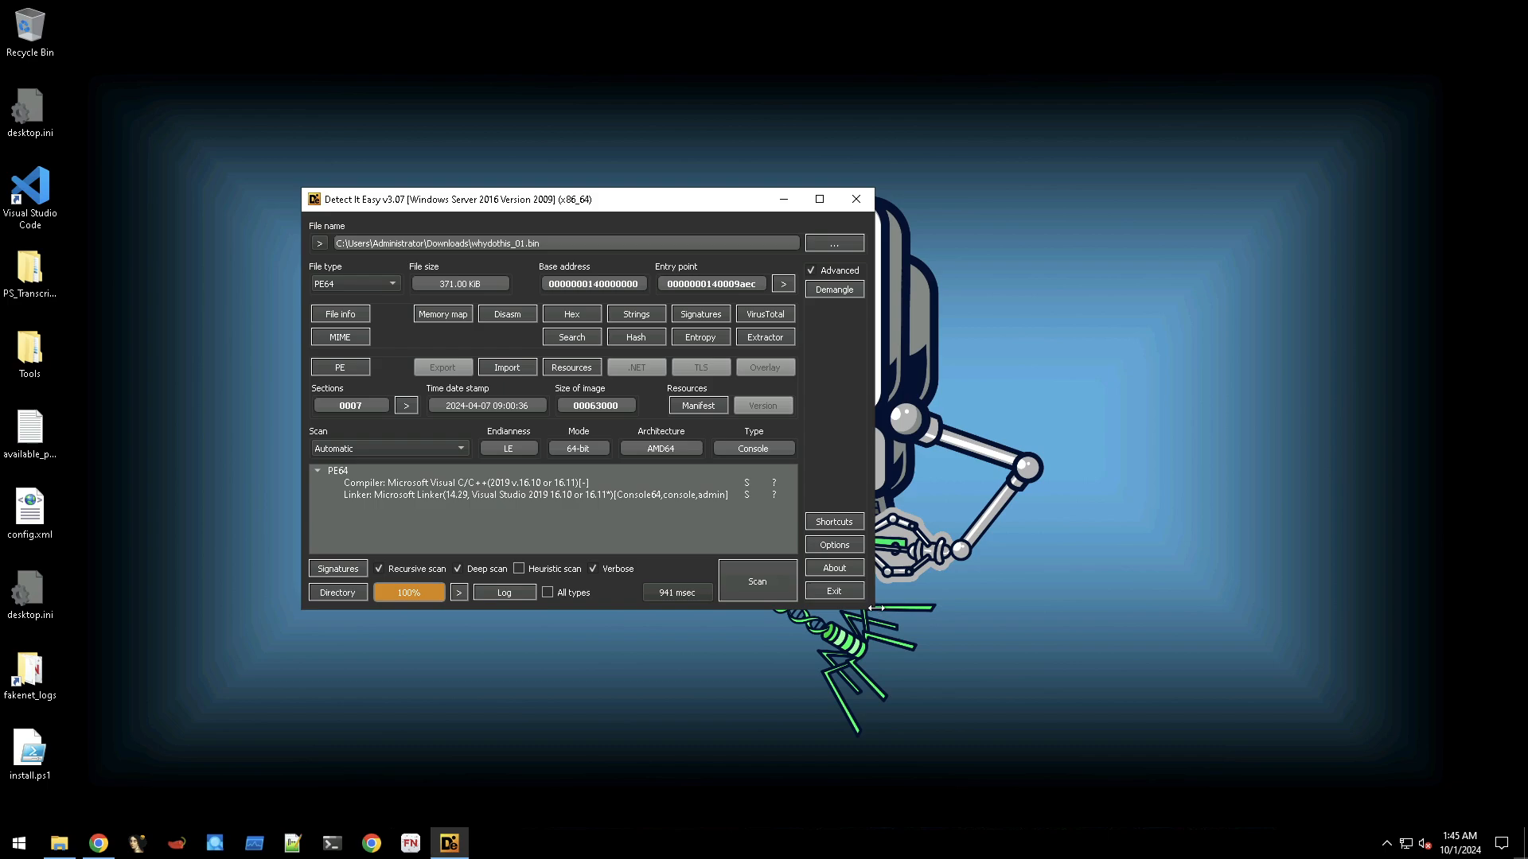
drag(875, 608, 1078, 608)
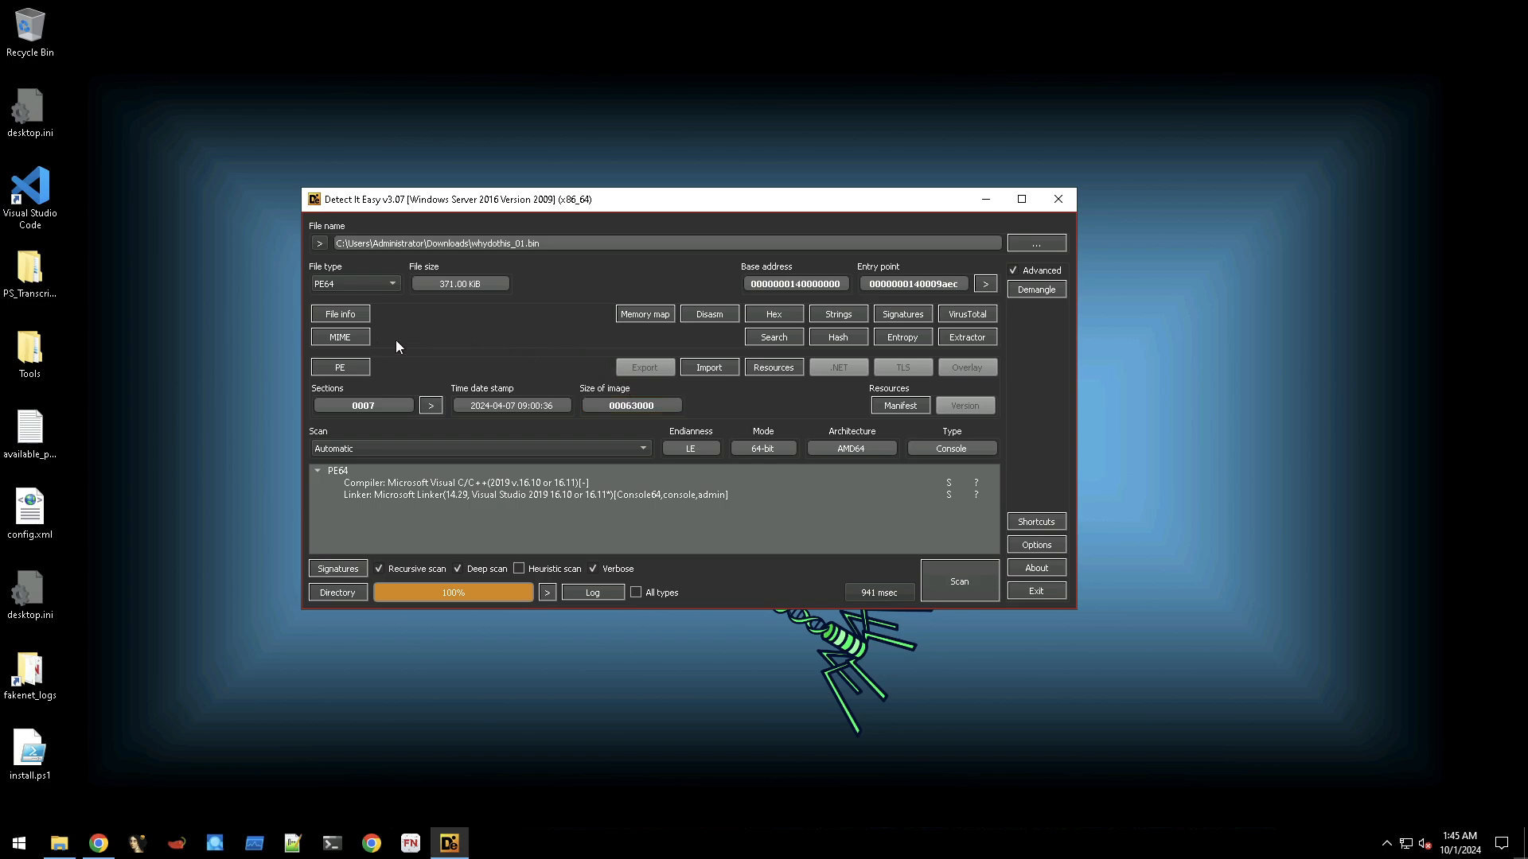
click(345, 316)
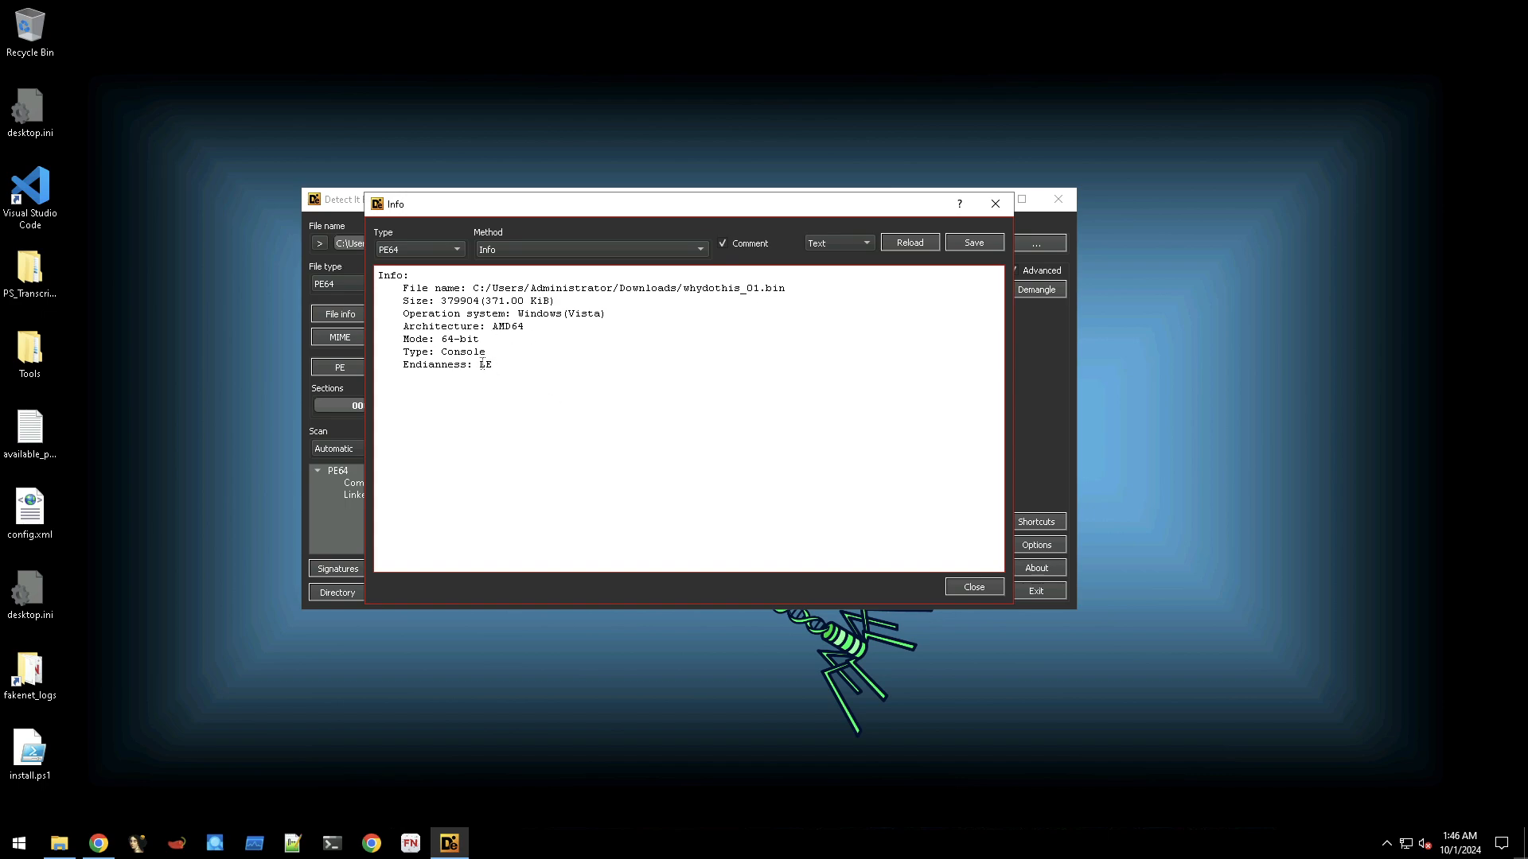
double_click(480, 368)
click(483, 369)
Display the Hash report of the binary, followed by its Entropy report.
click(564, 258)
click(562, 263)
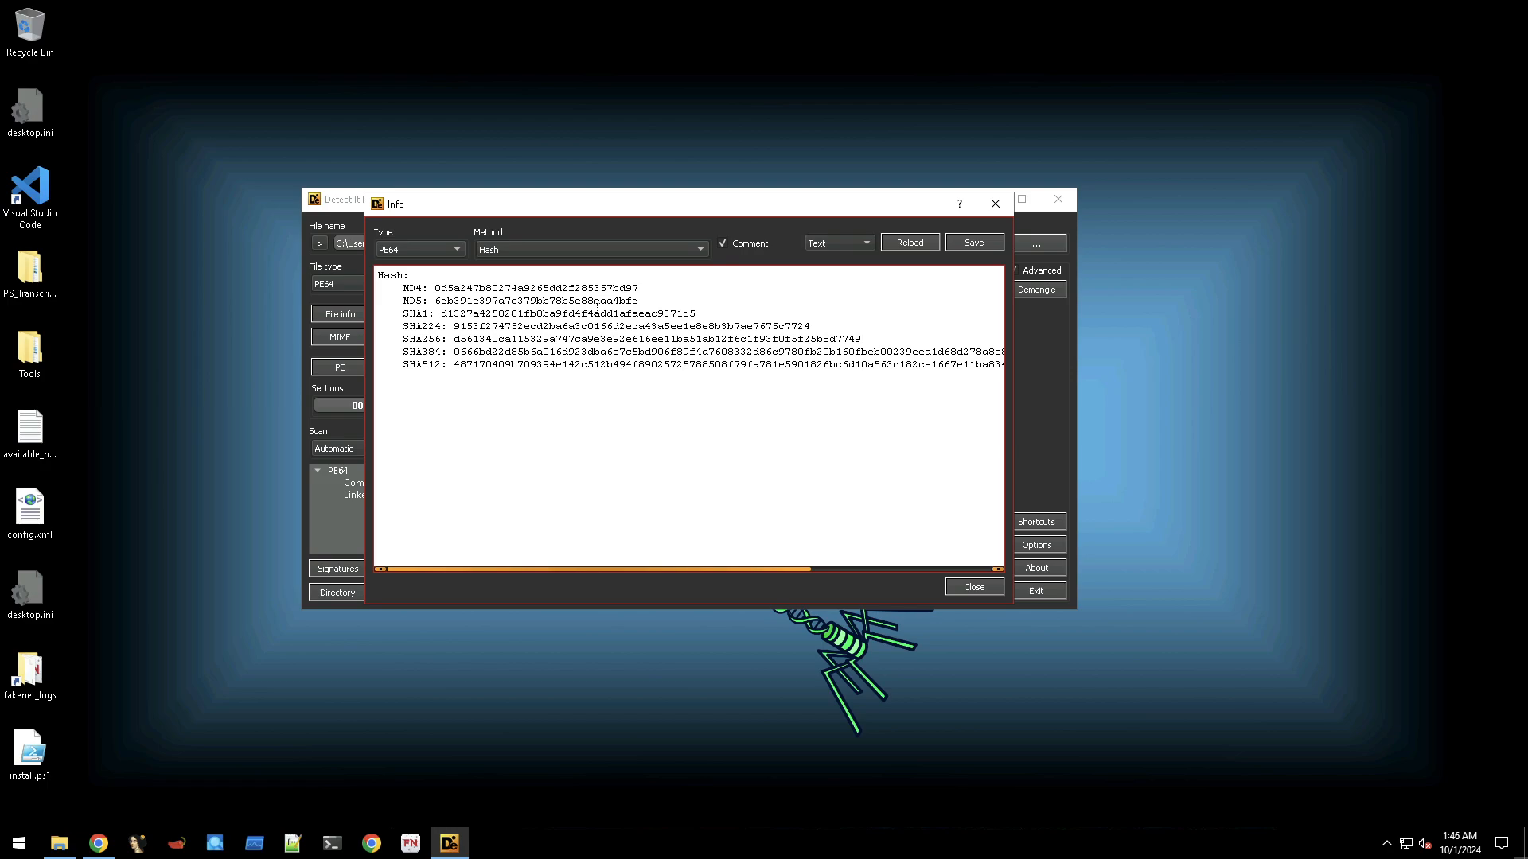
click(573, 260)
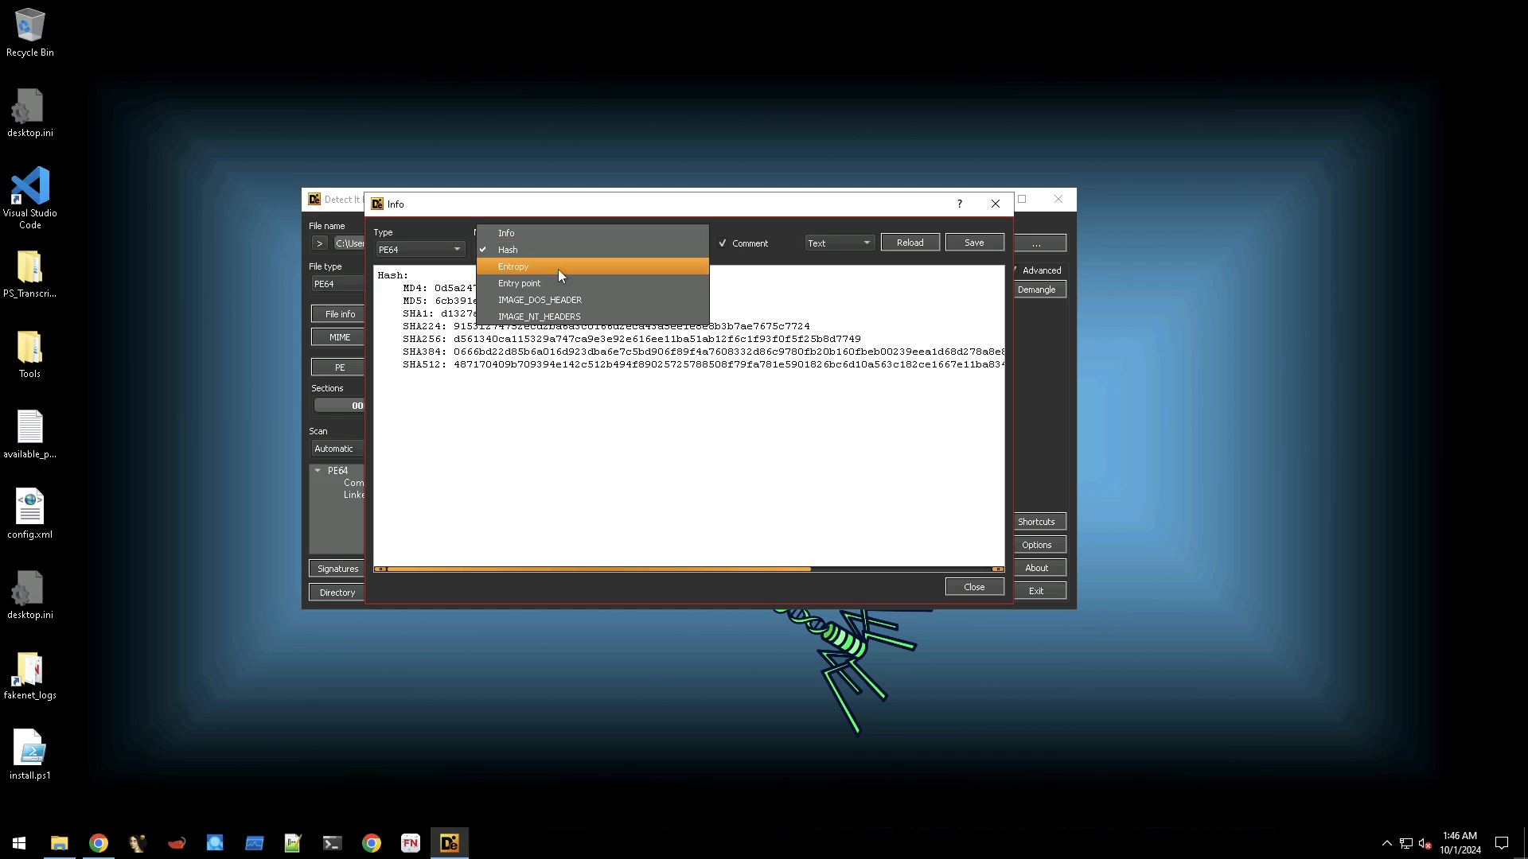
click(559, 269)
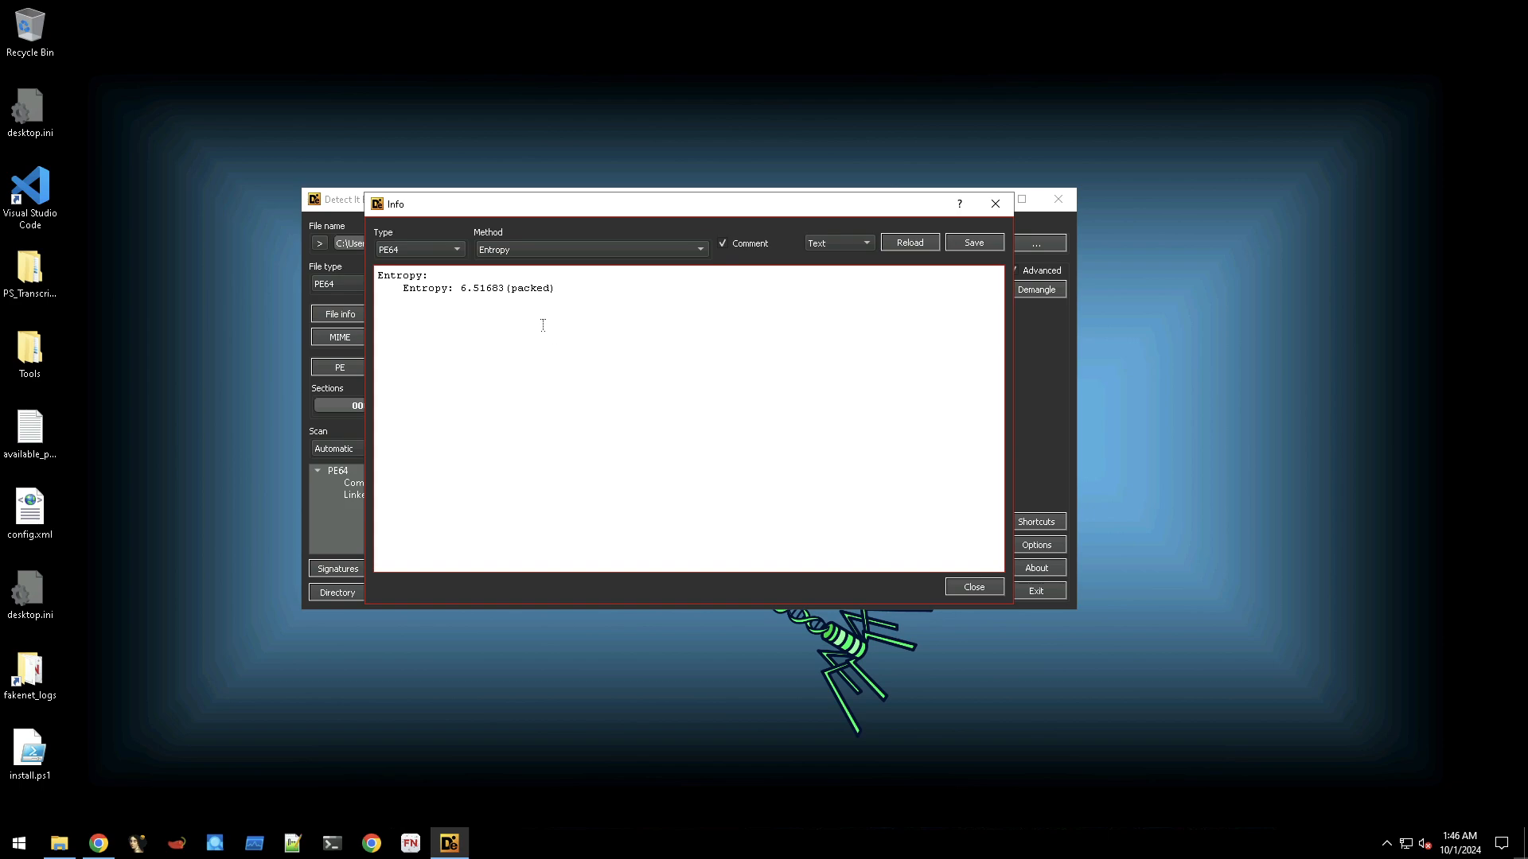
Display the binary's Entry point details, followed by its IMAGE_DOS_HEADER fields.
click(546, 252)
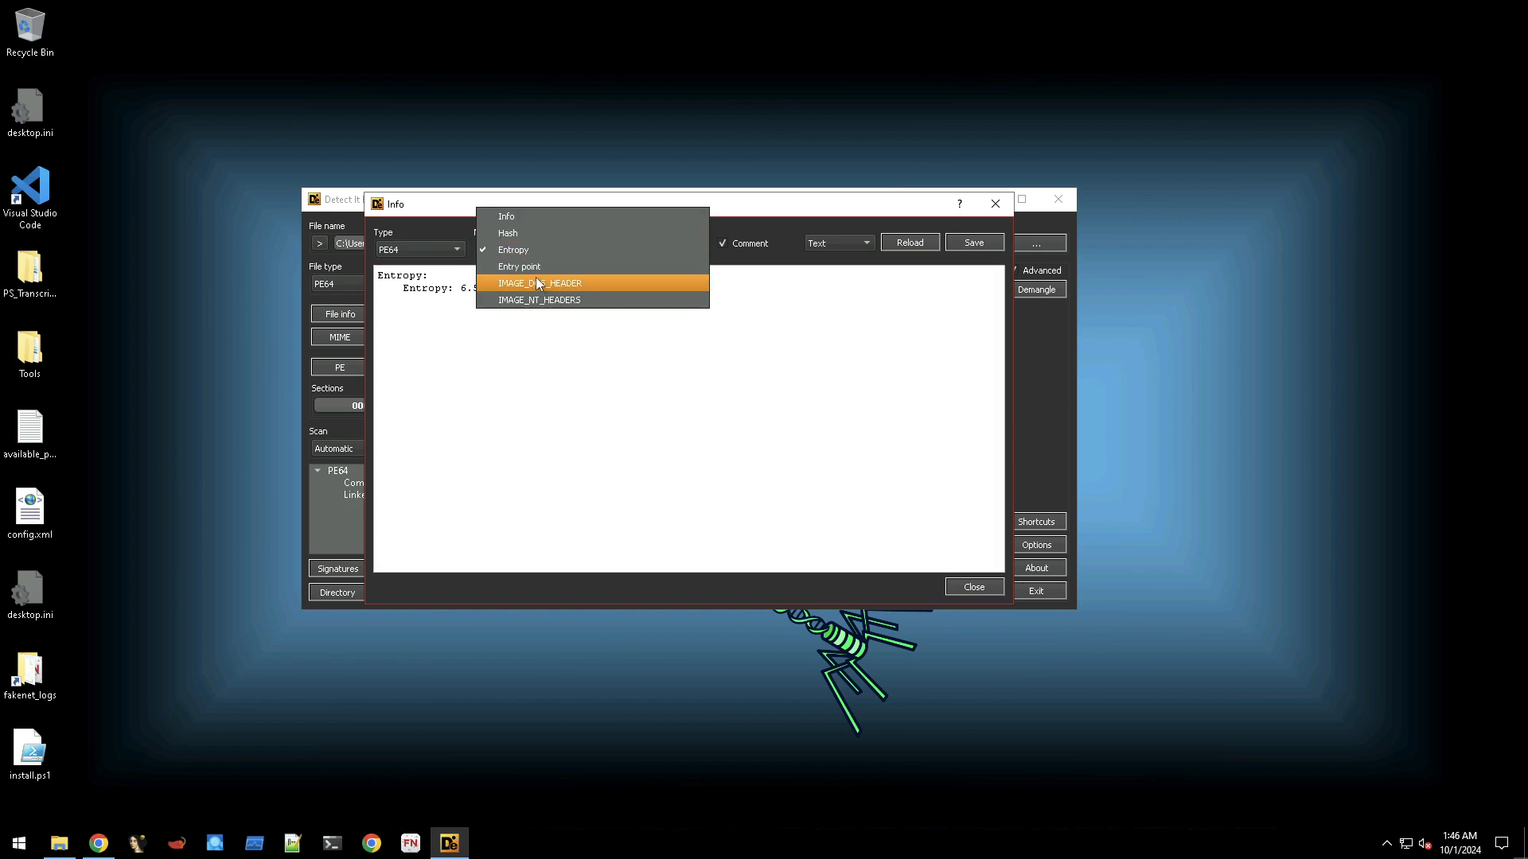
click(528, 268)
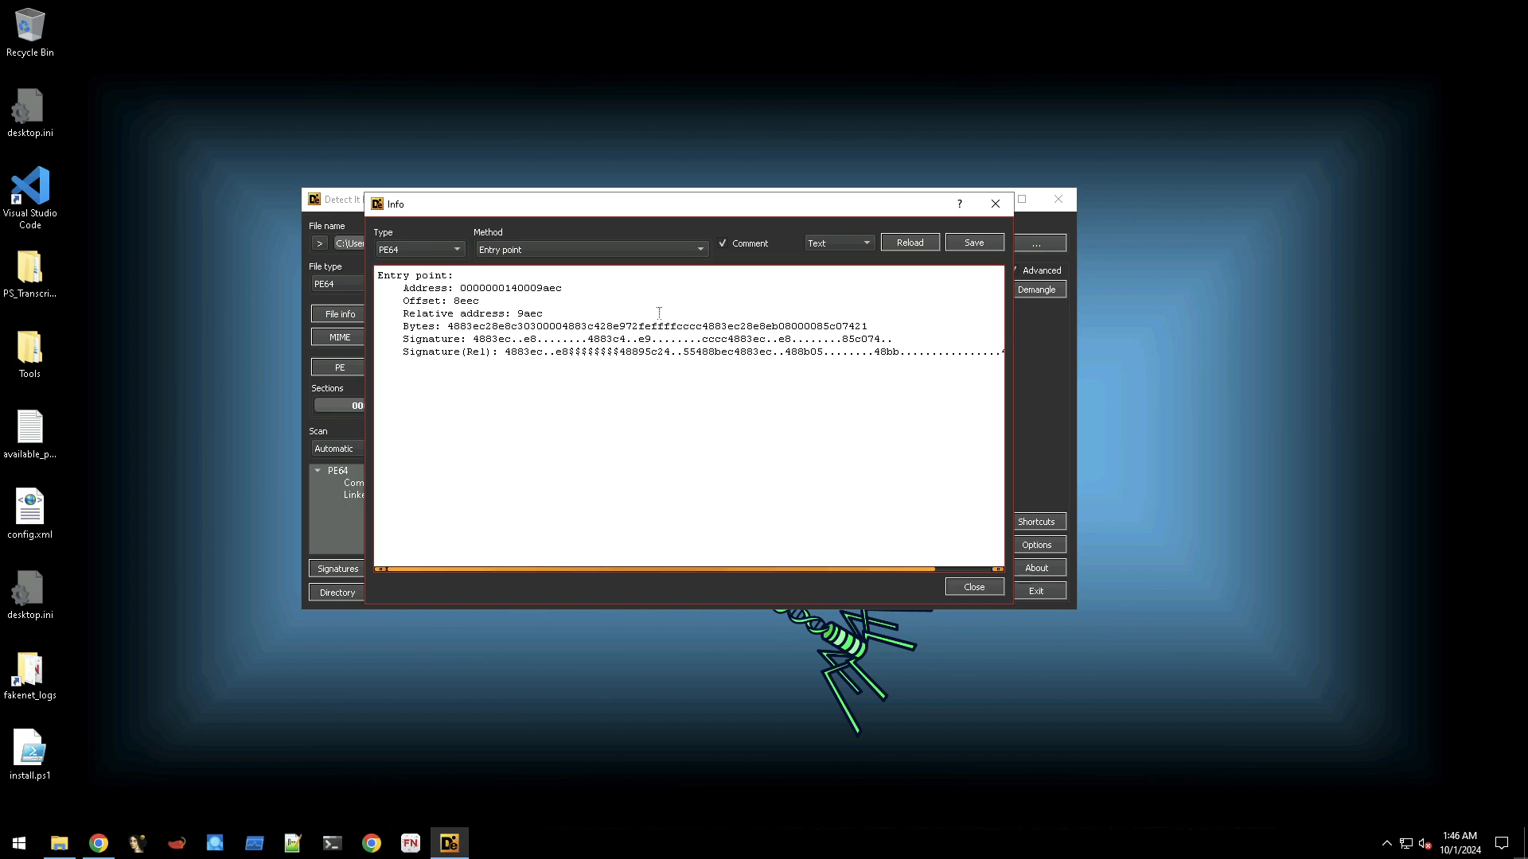
click(581, 264)
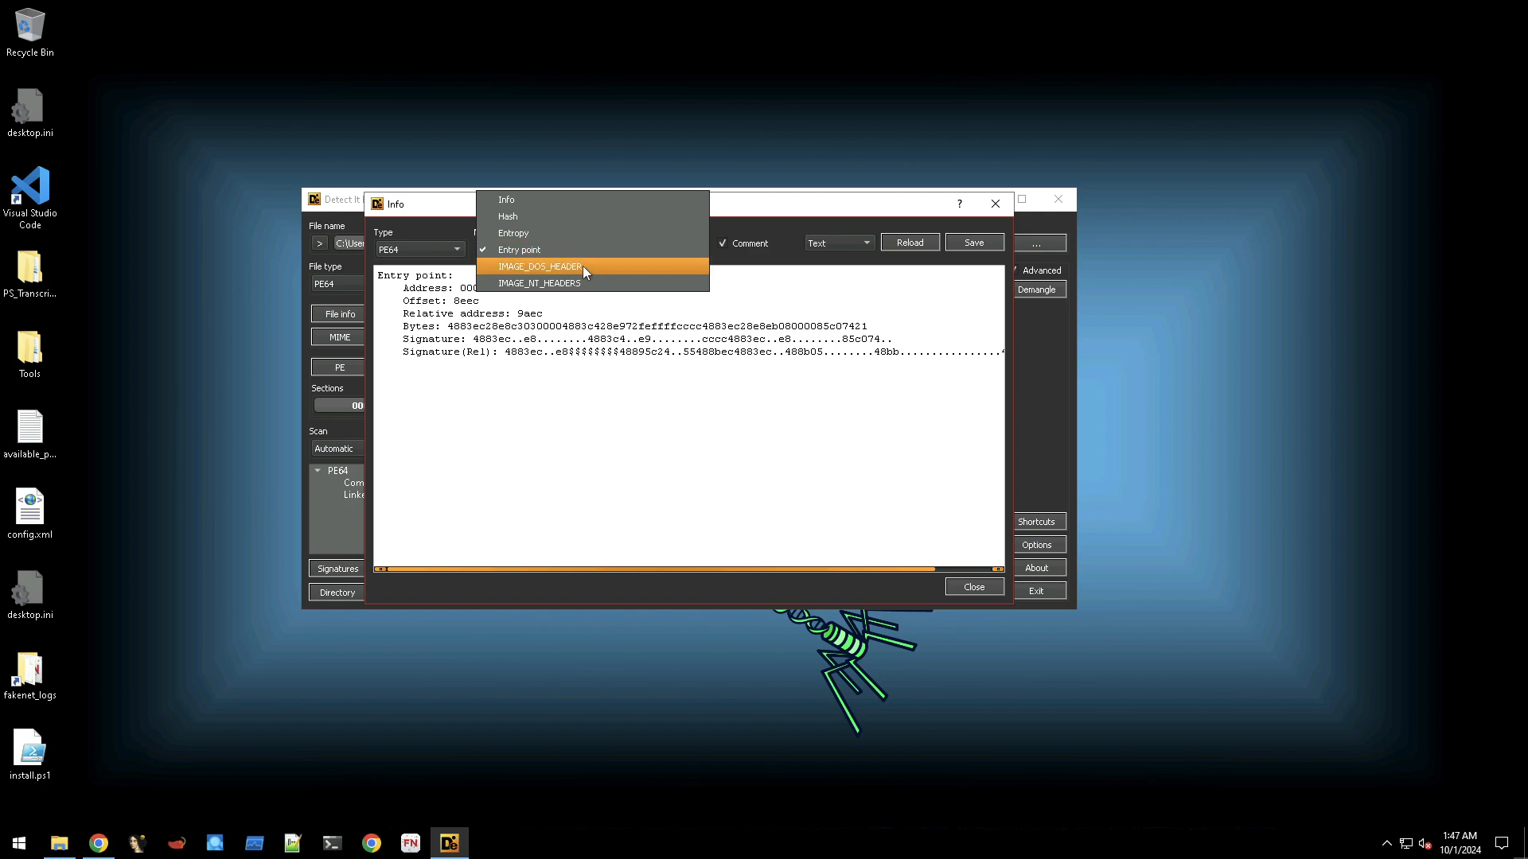
click(583, 266)
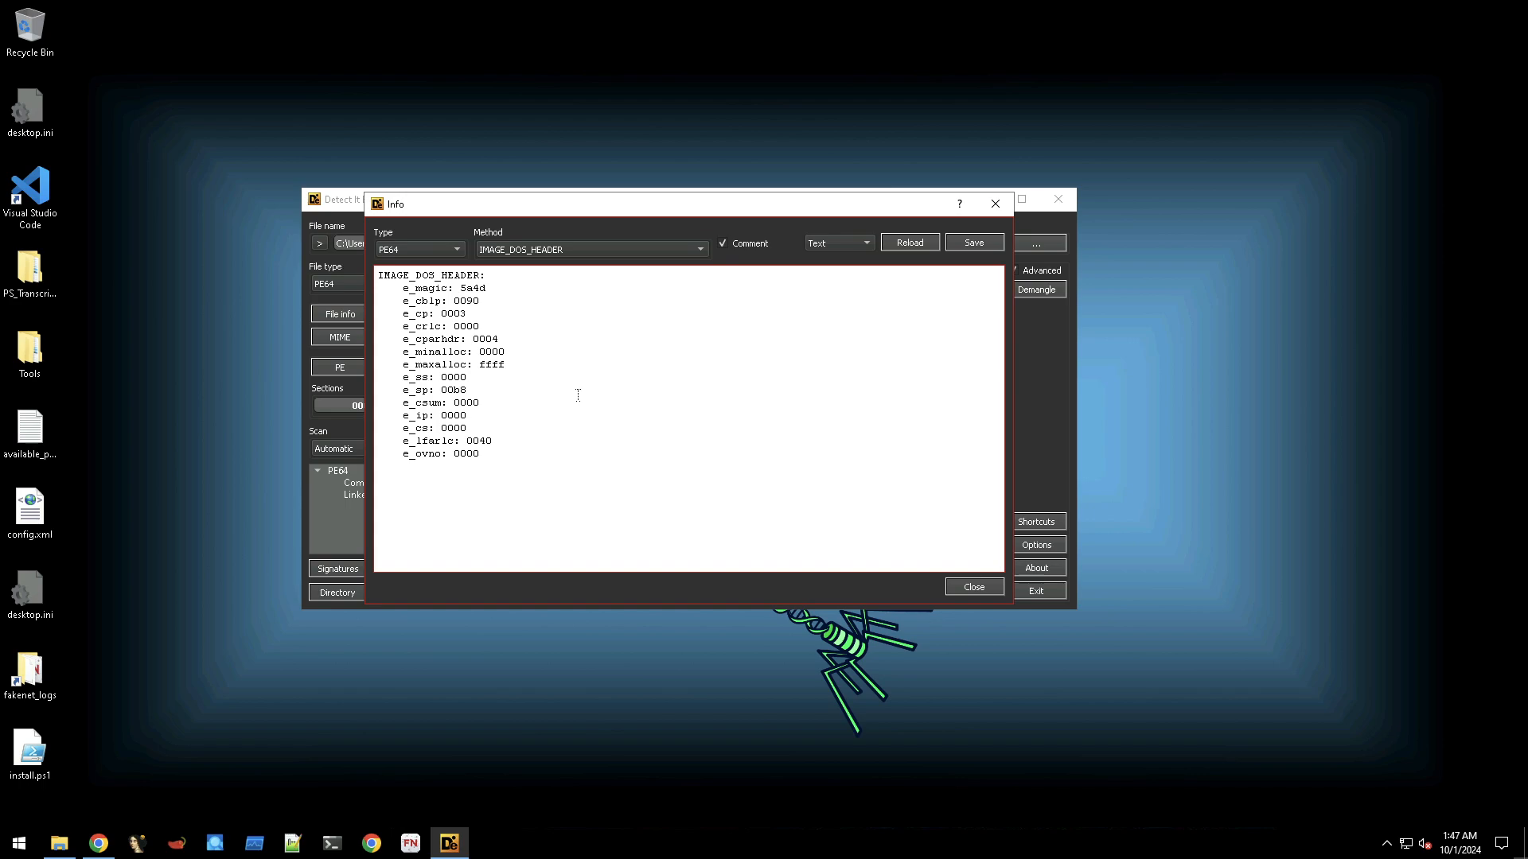
Display the IMAGE_NT_HEADERS report and review its file header, optional header and data directory entries.
click(573, 254)
click(571, 270)
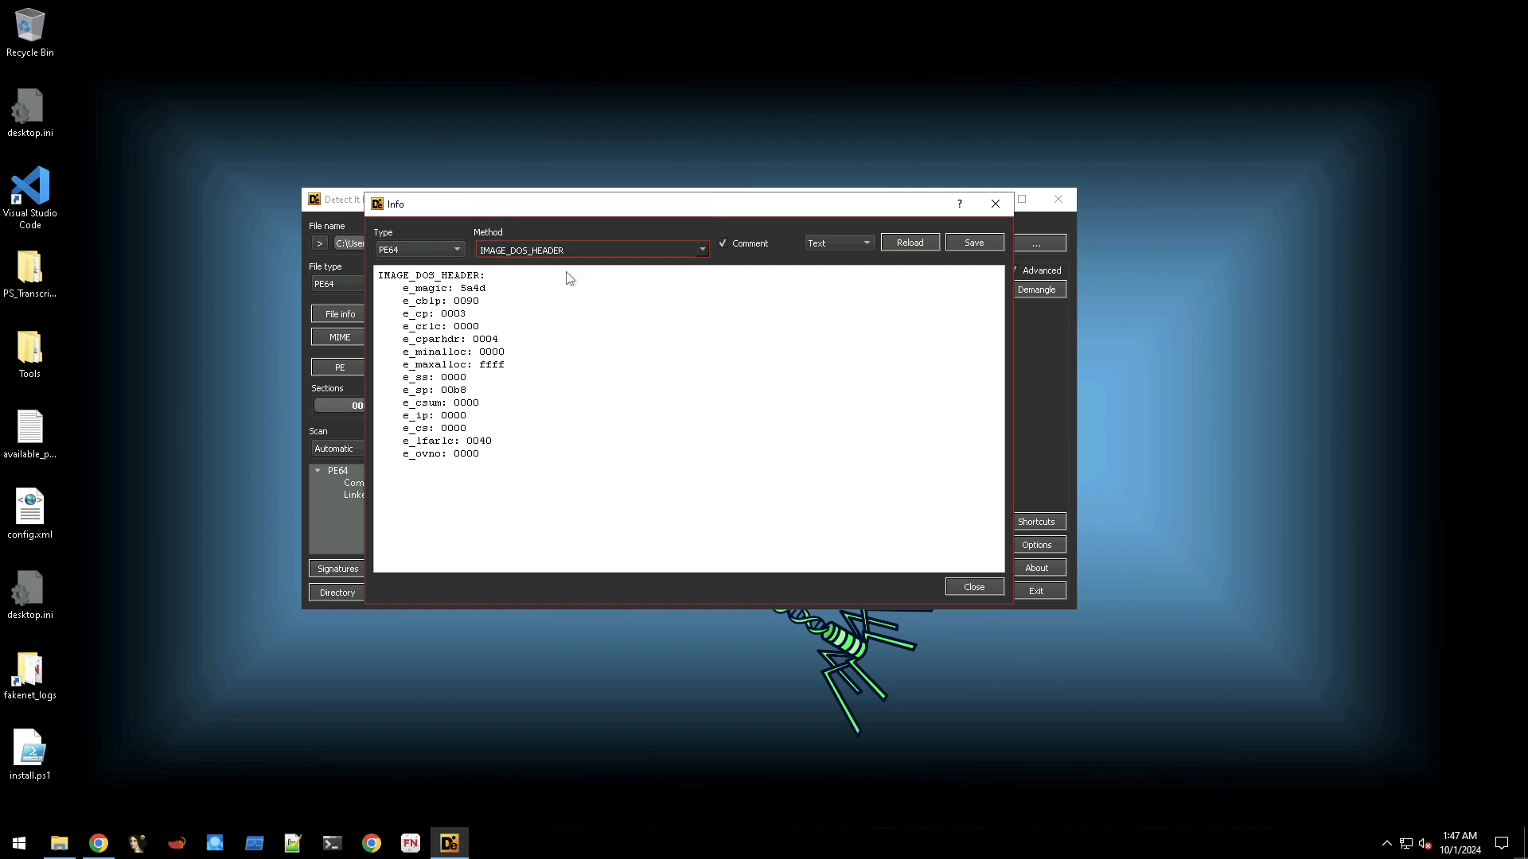
scroll(527, 436, down, 15)
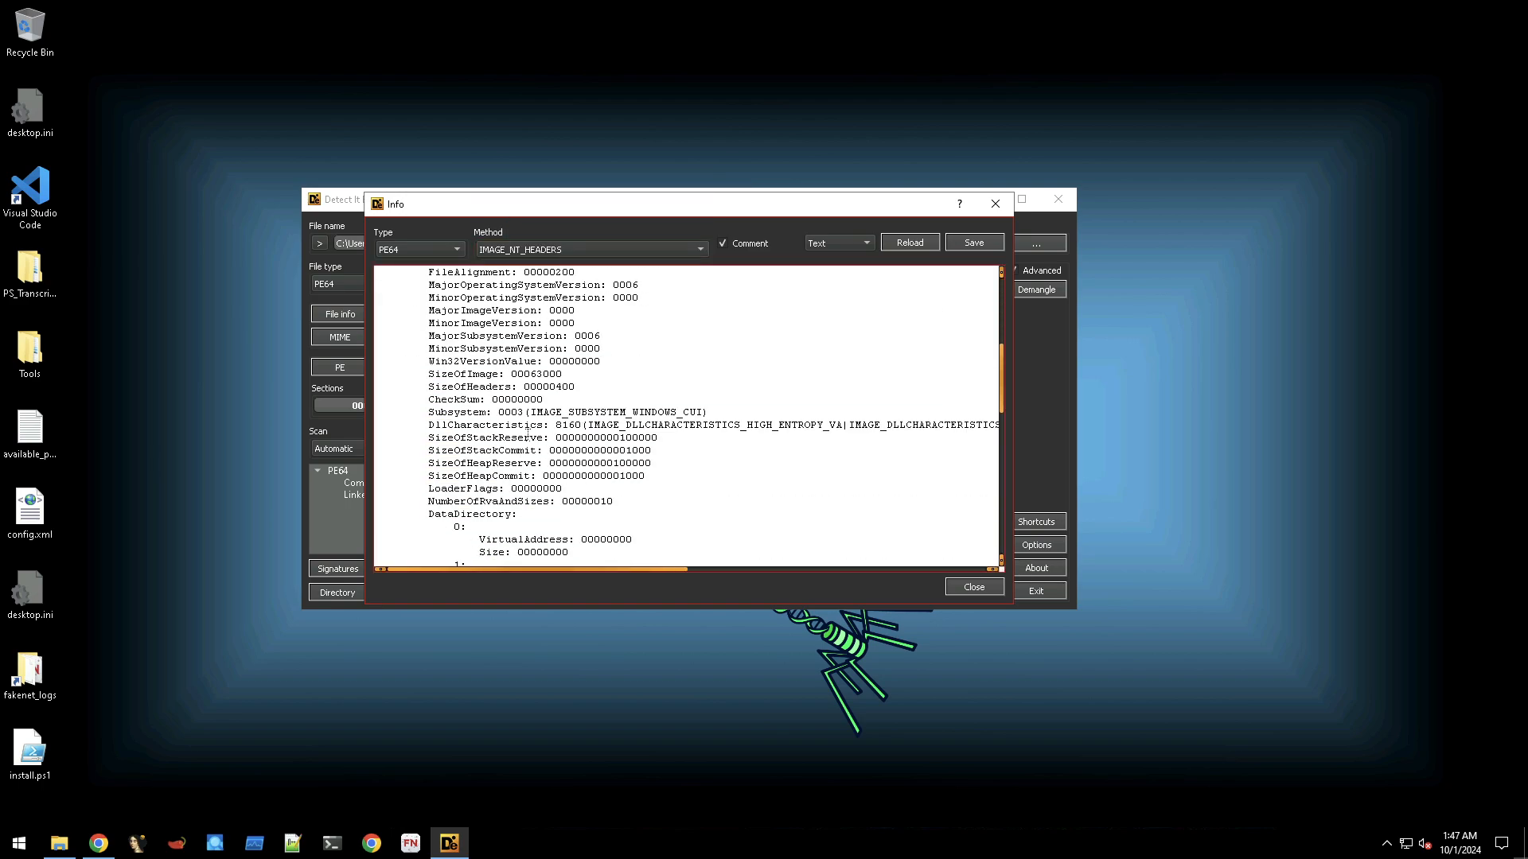
scroll(527, 430, down, 5)
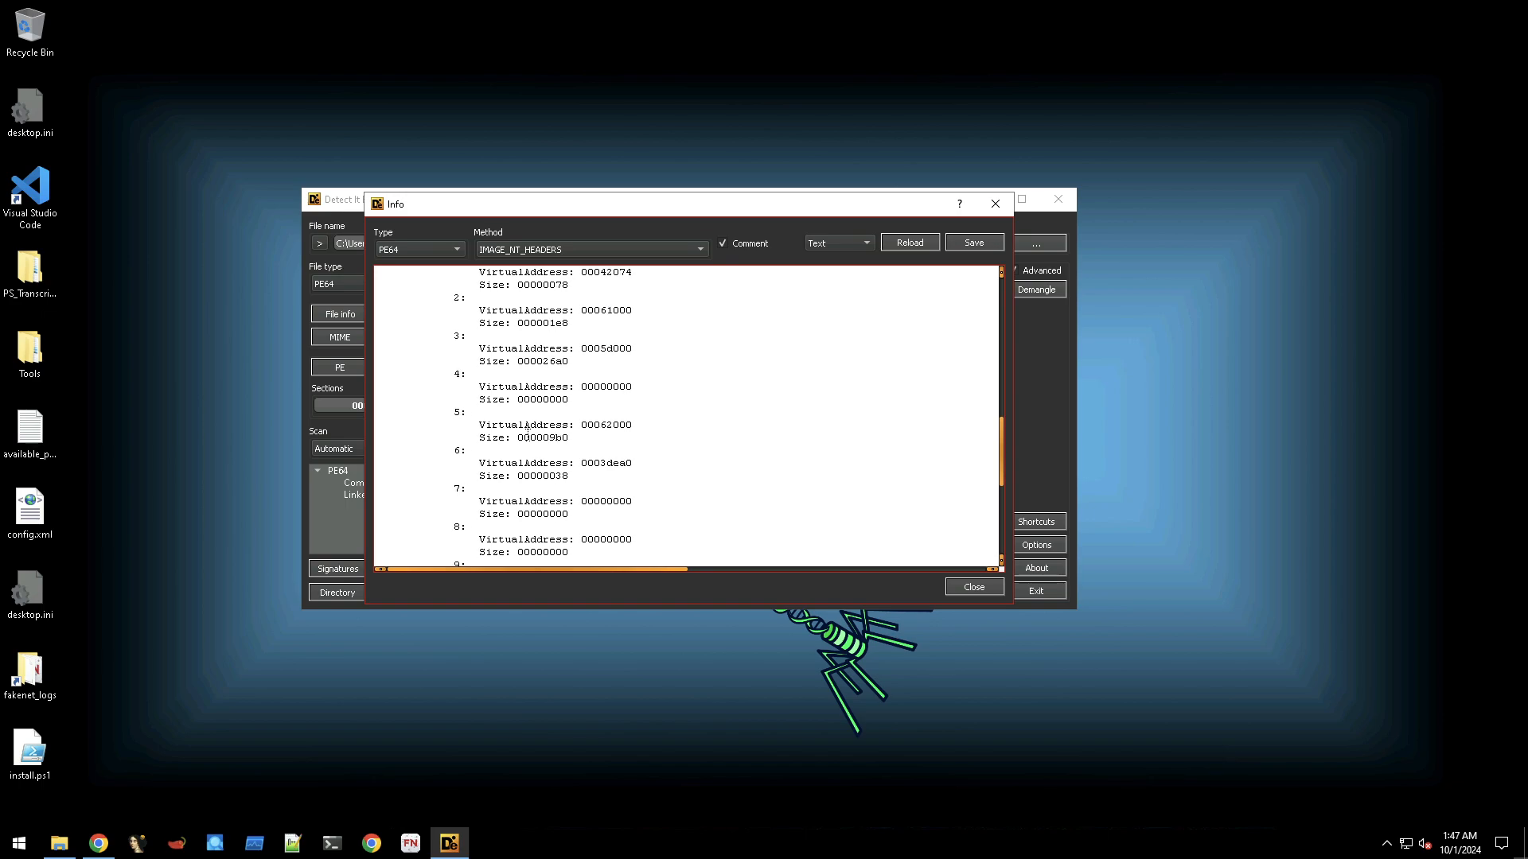
scroll(528, 433, up, 20)
scroll(528, 436, up, 4)
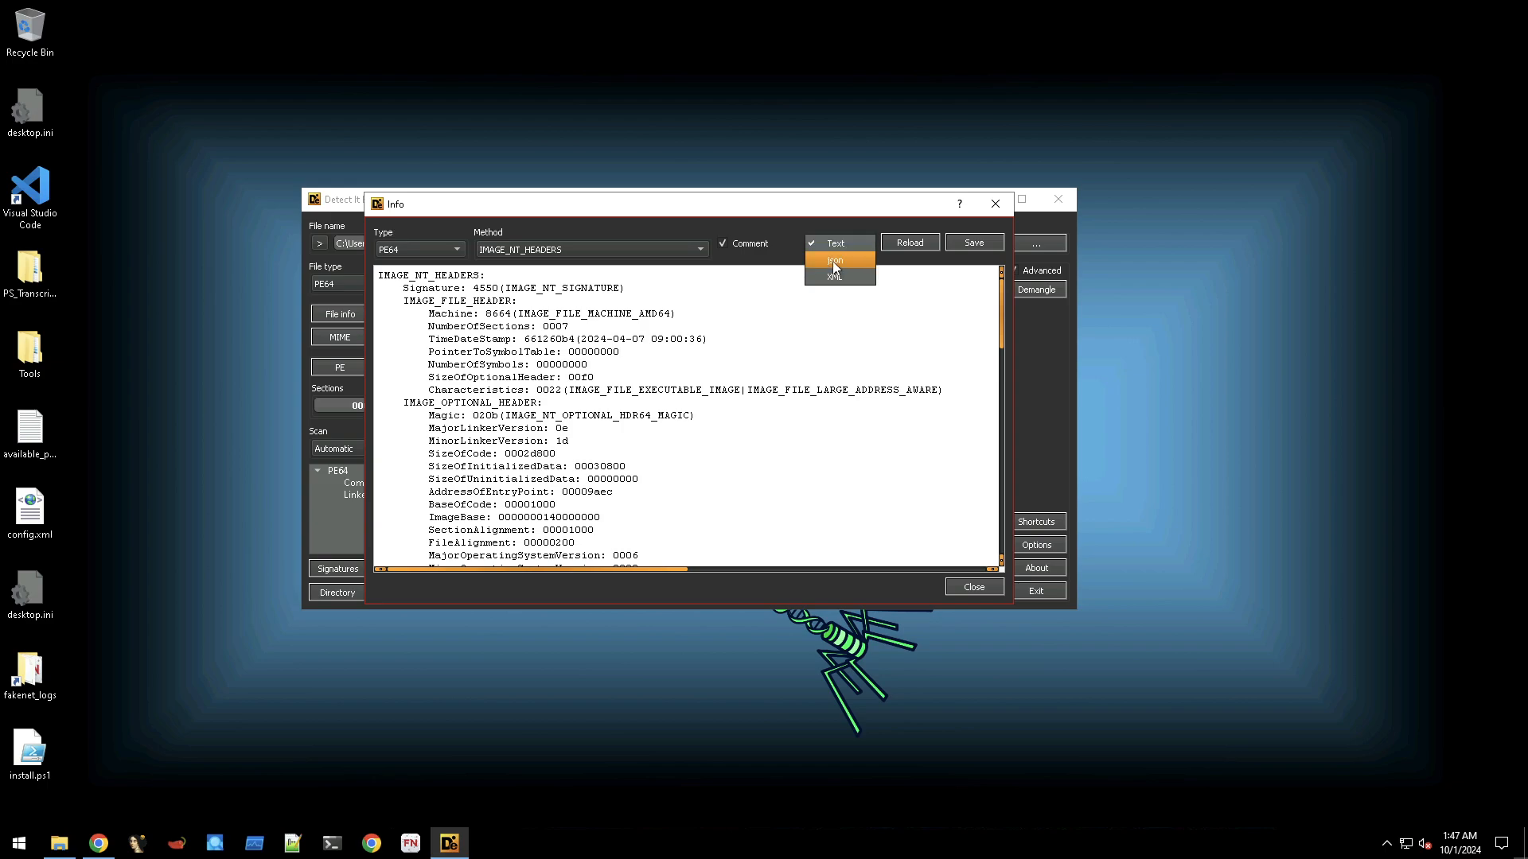
View the IMAGE_NT_HEADERS report in json format and in XML format.
click(833, 261)
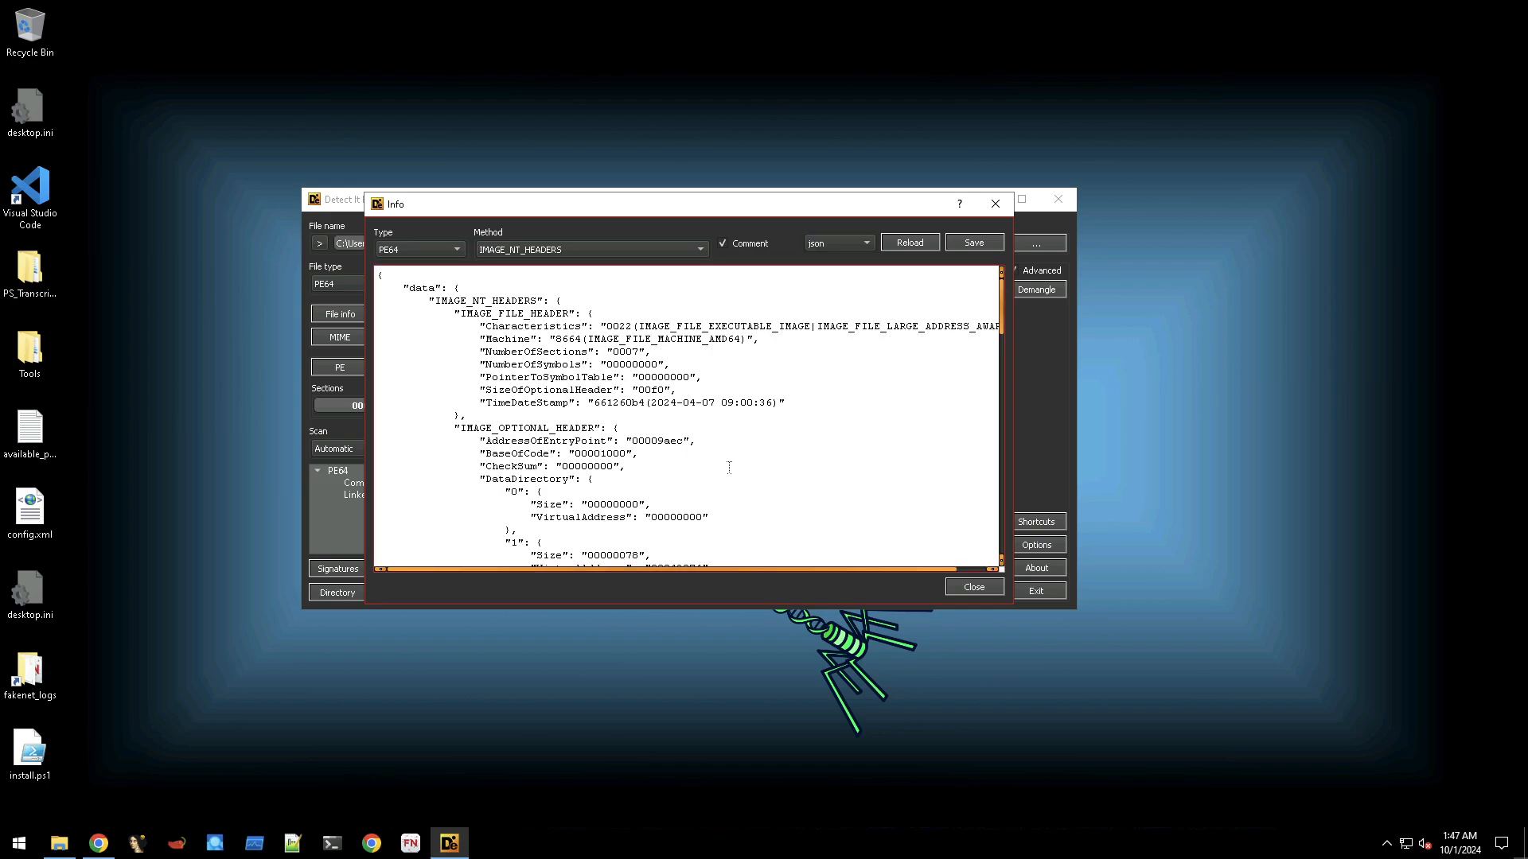
scroll(612, 411, down, 18)
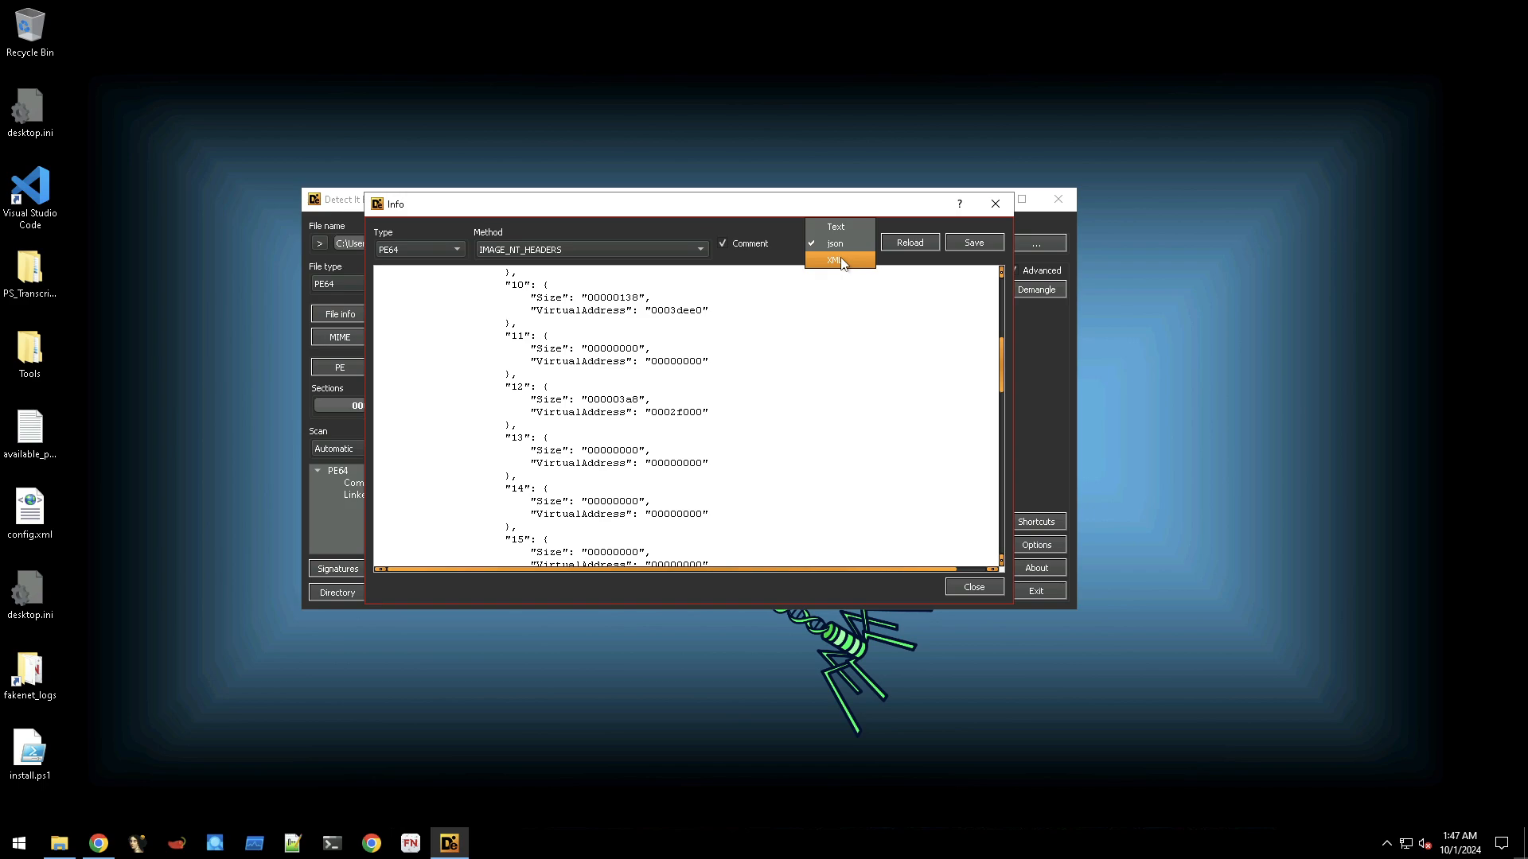
click(841, 261)
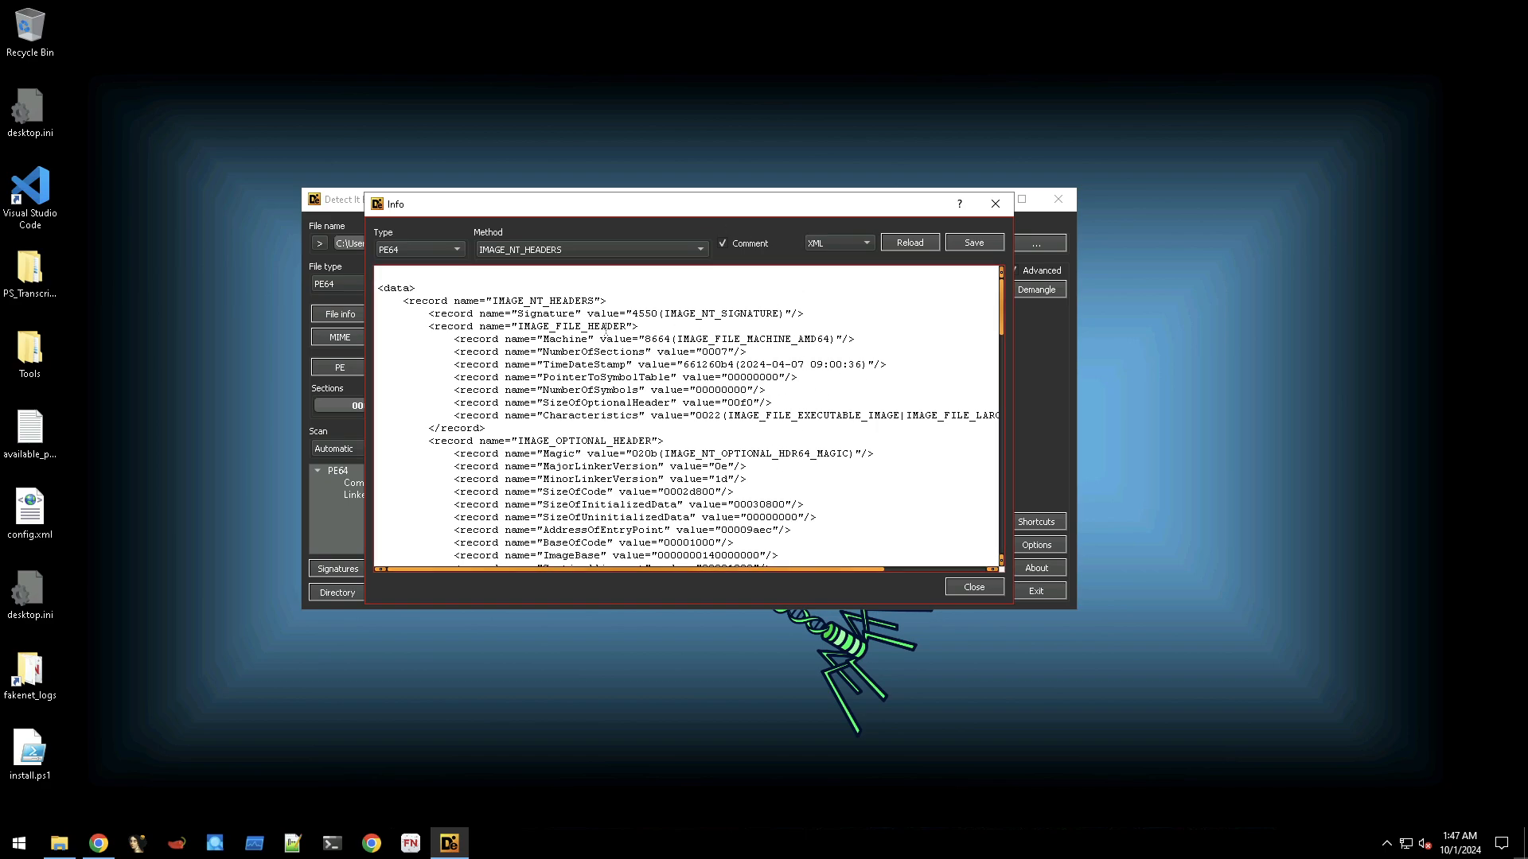
Return to the general Info report, show it in json format, and close the file info.
click(605, 249)
click(500, 170)
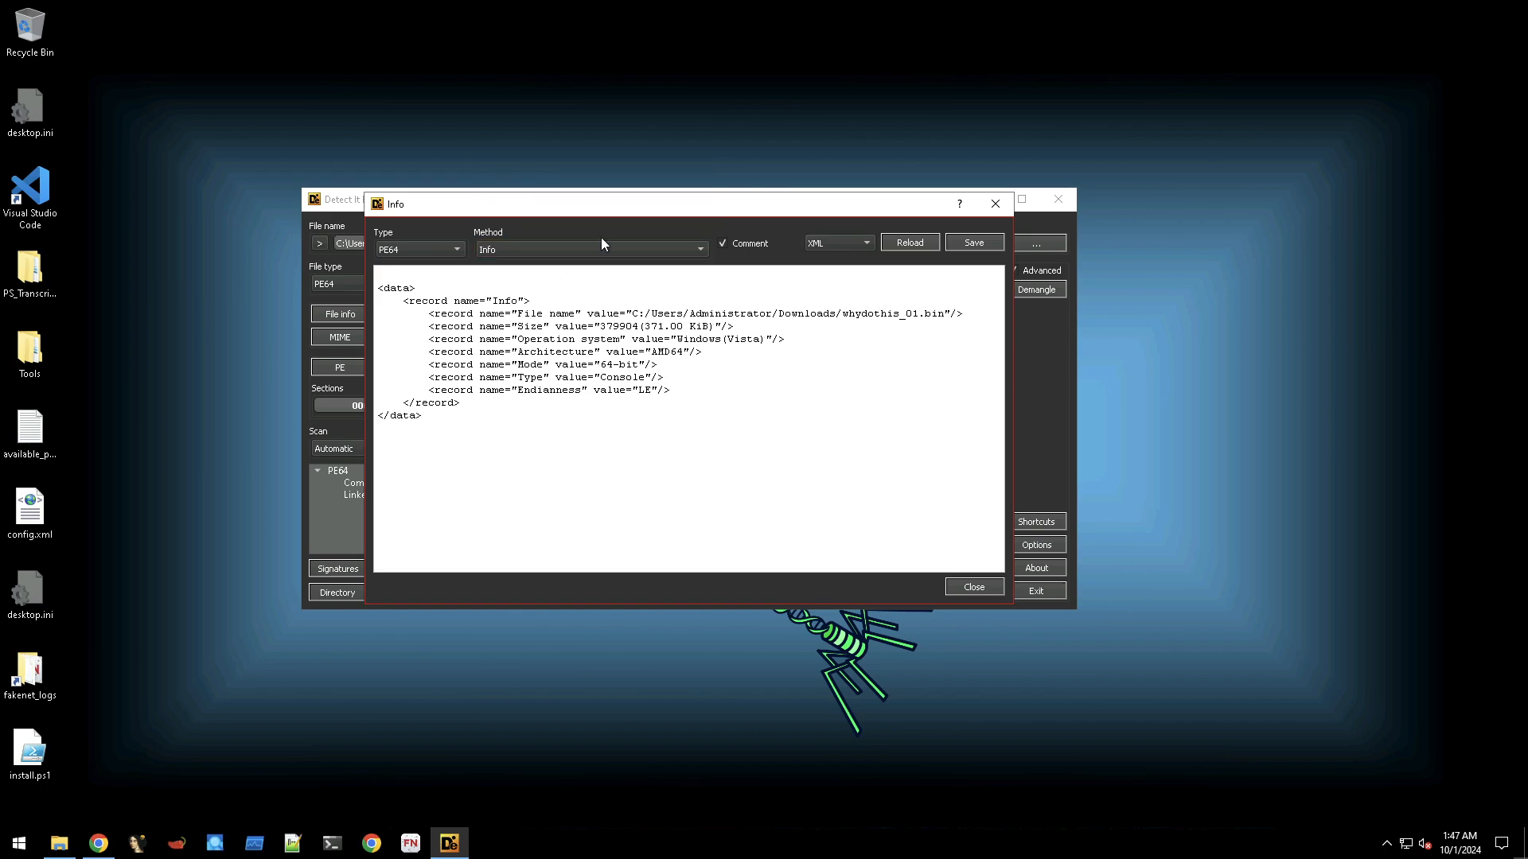
click(840, 242)
click(840, 255)
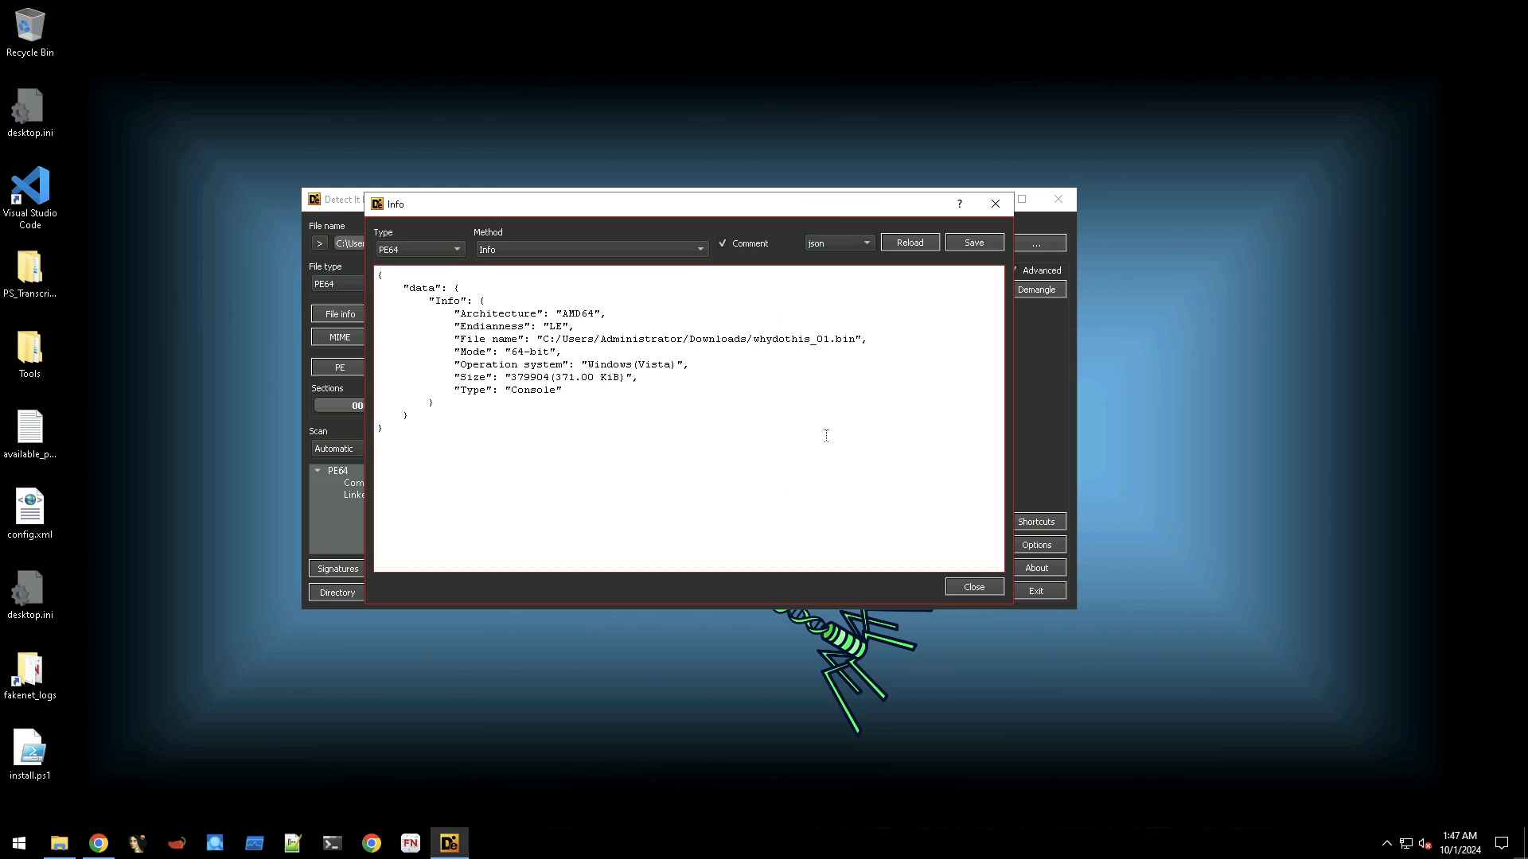
click(959, 585)
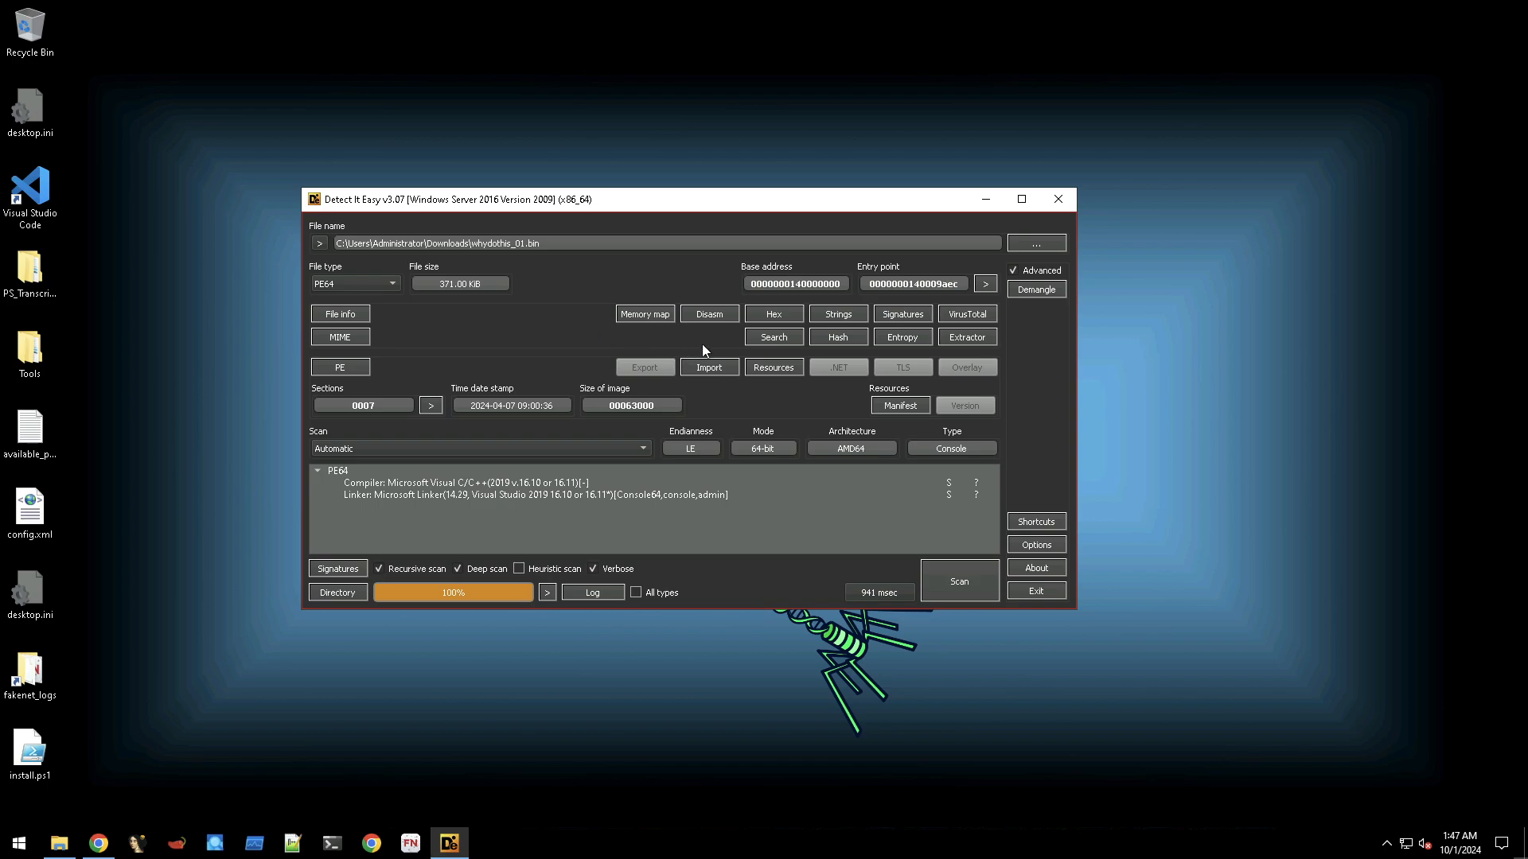
Open the strings extracted from whydothis_01.bin and browse the first few hundred entries.
click(832, 316)
click(912, 475)
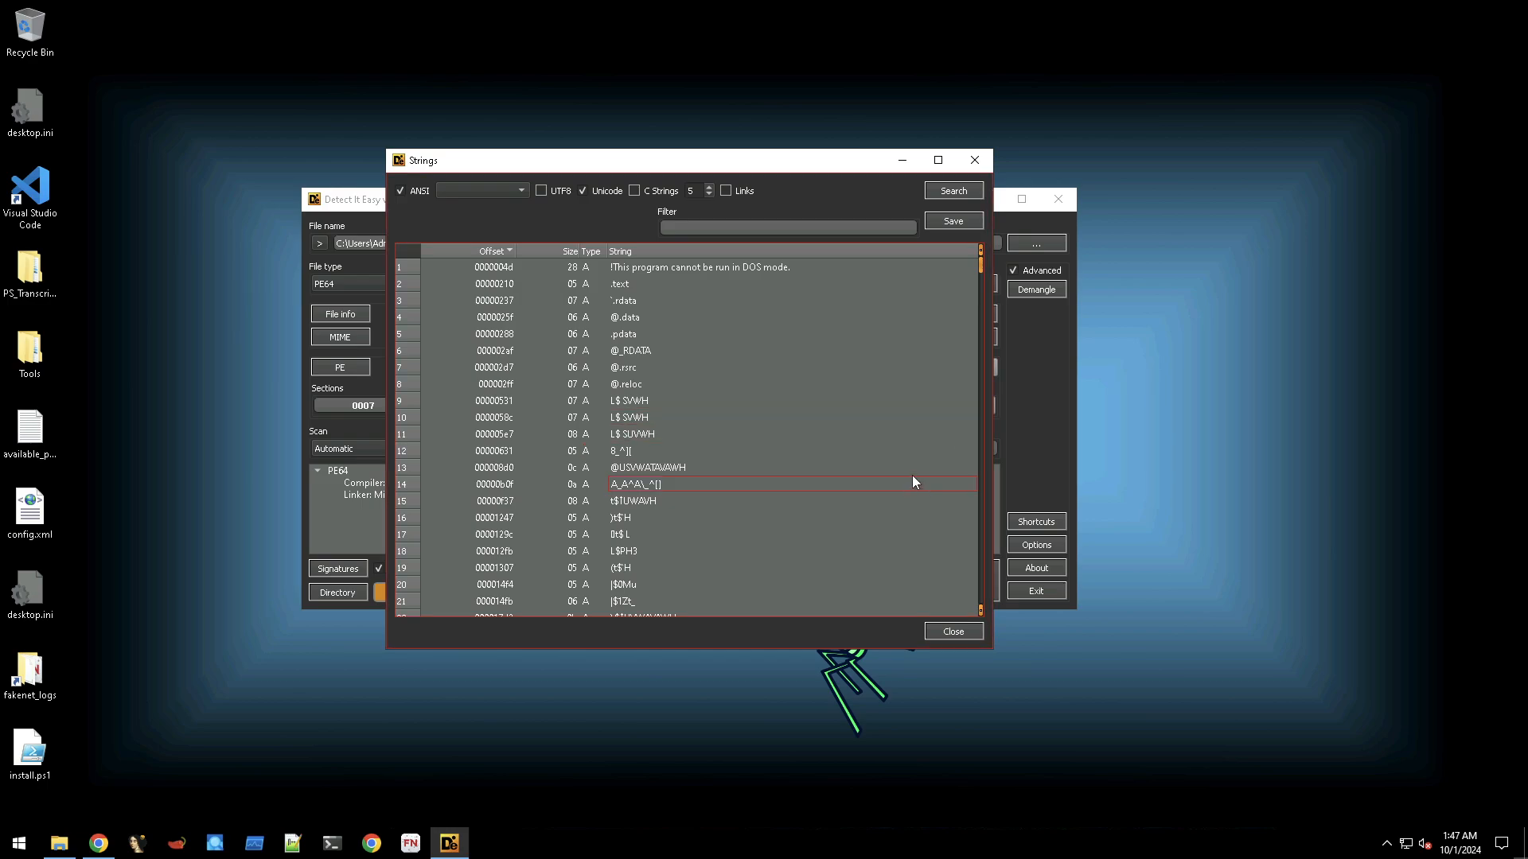
click(912, 455)
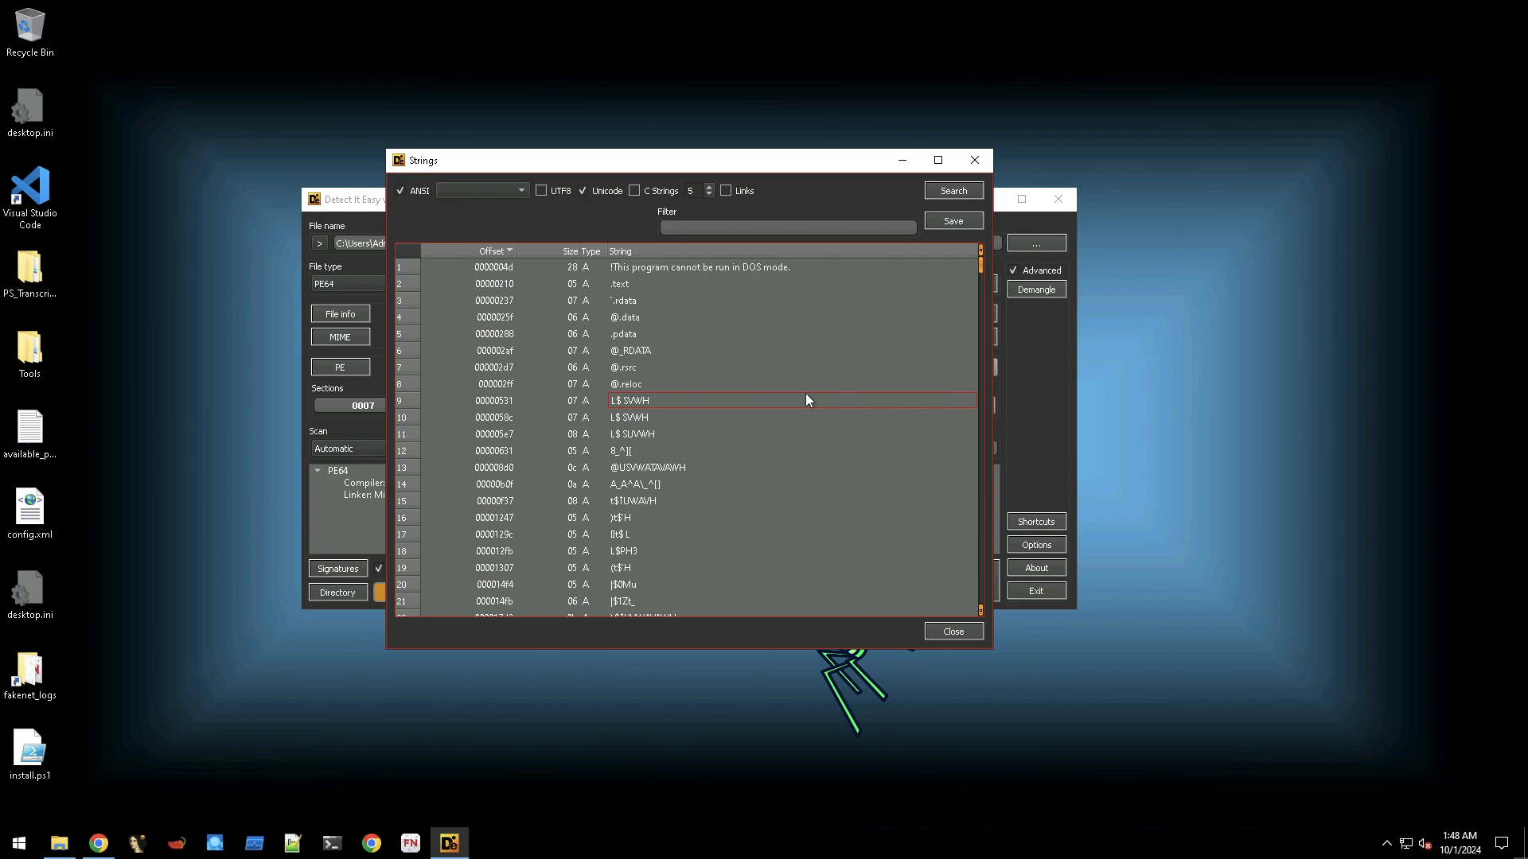
scroll(805, 394, down, 15)
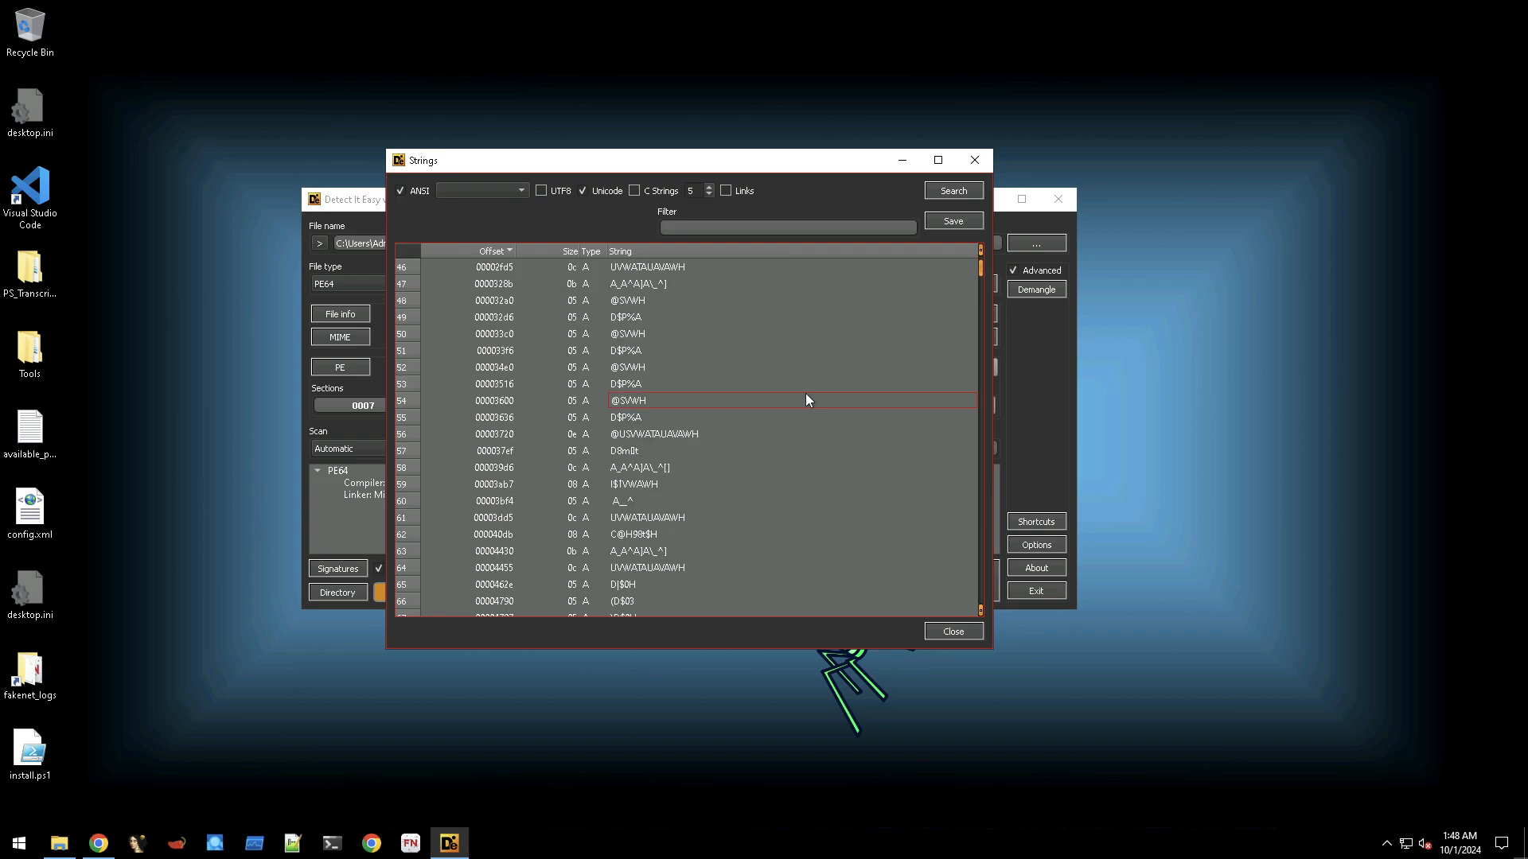
scroll(806, 394, down, 20)
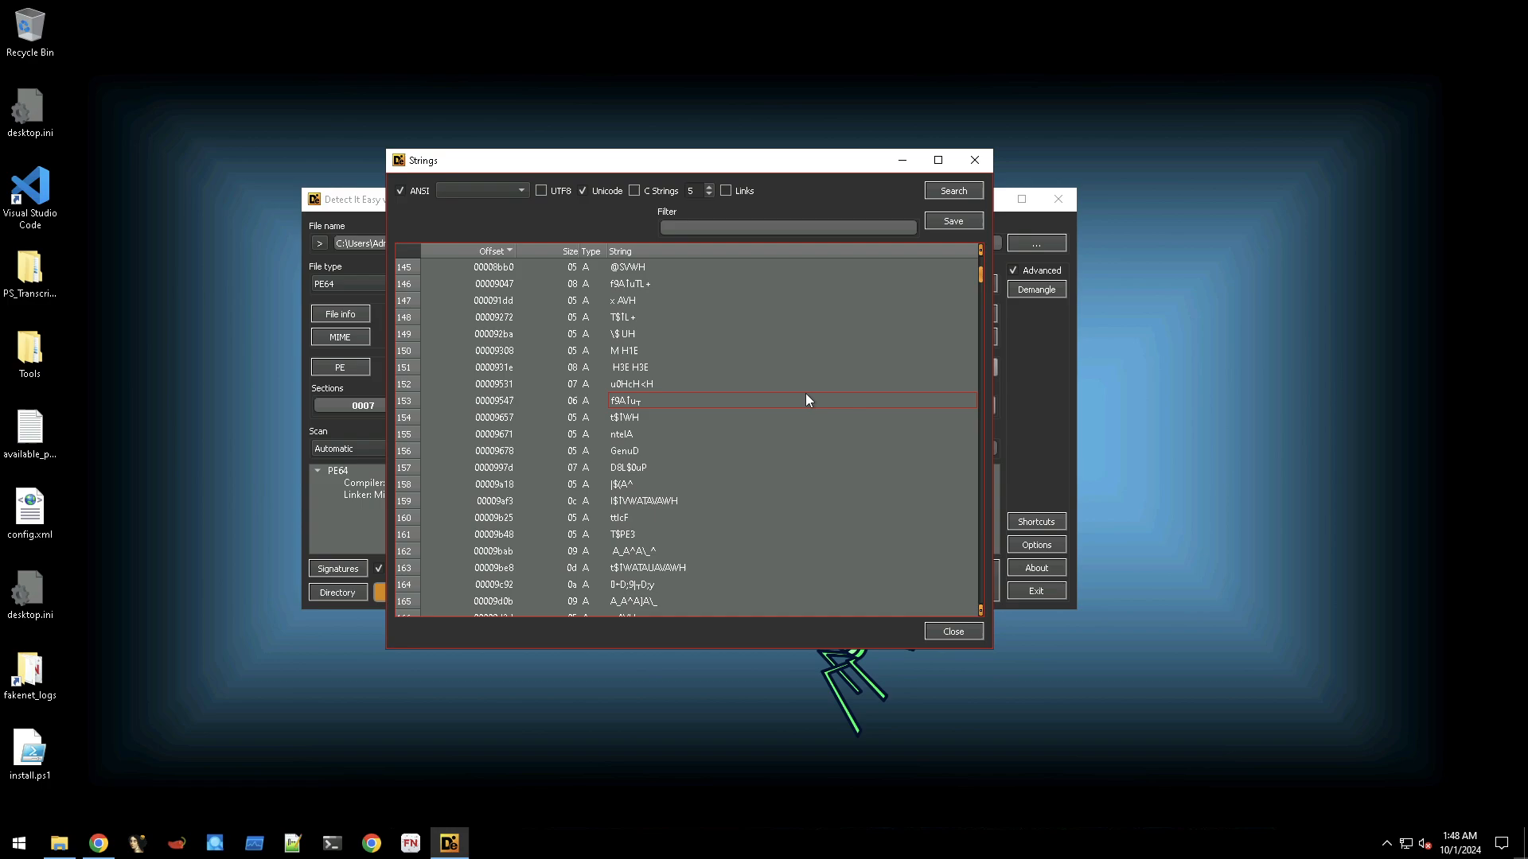
scroll(806, 393, down, 19)
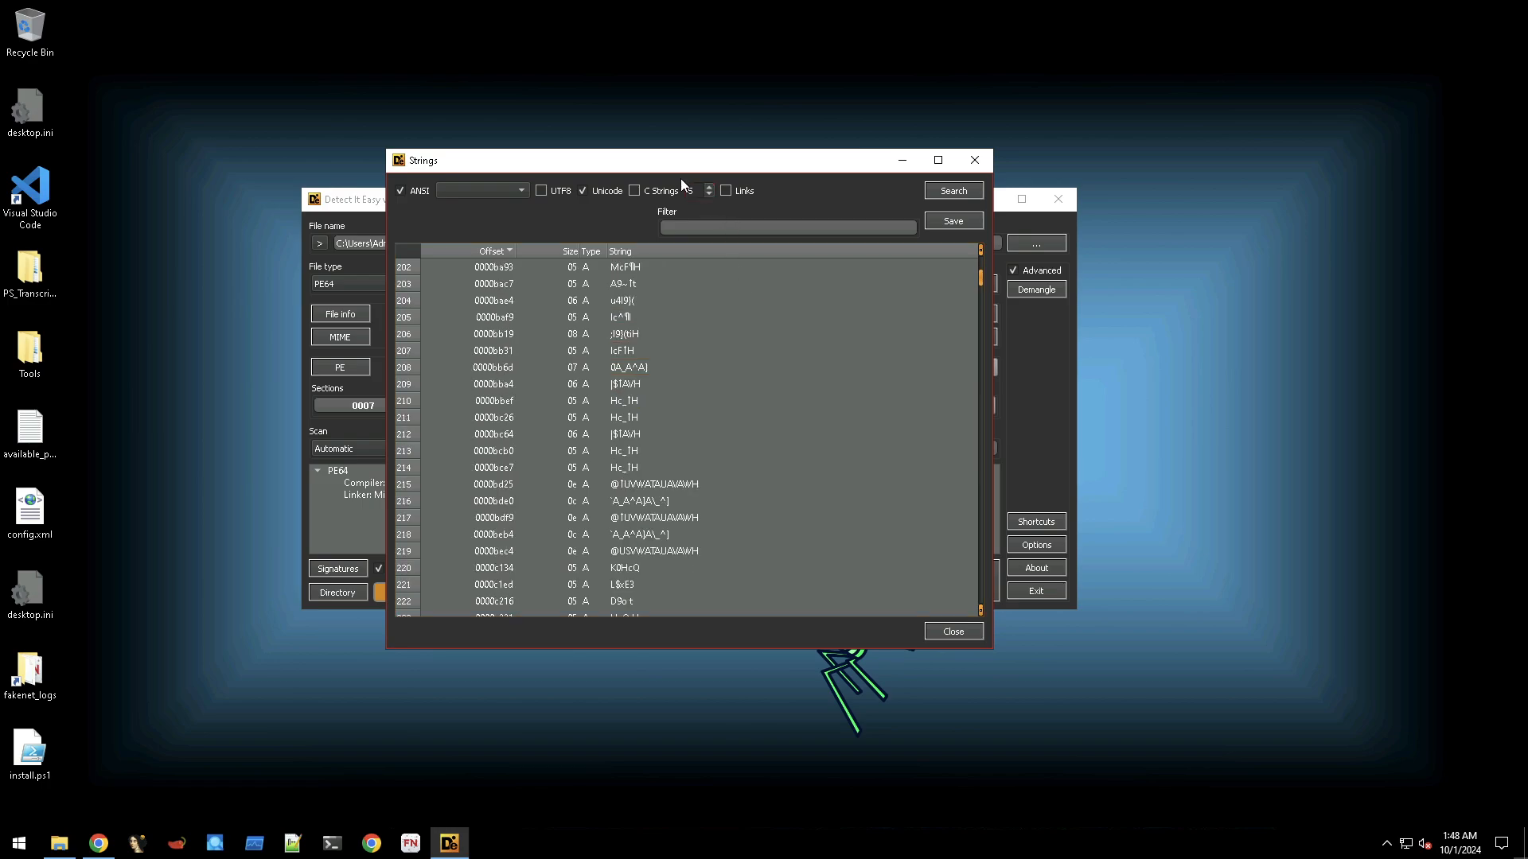
scroll(789, 434, down, 20)
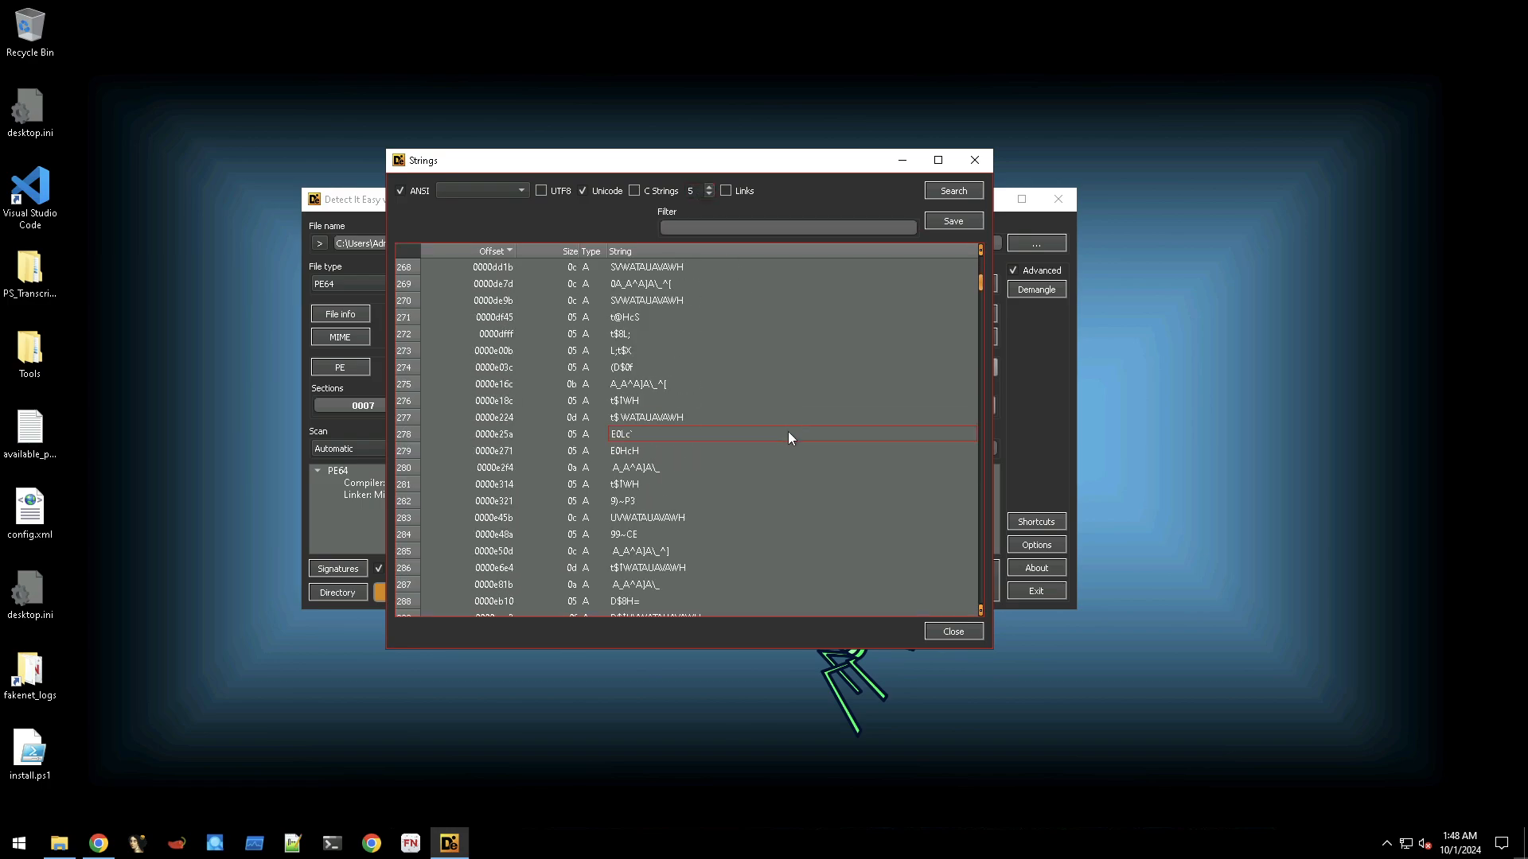
scroll(820, 363, down, 20)
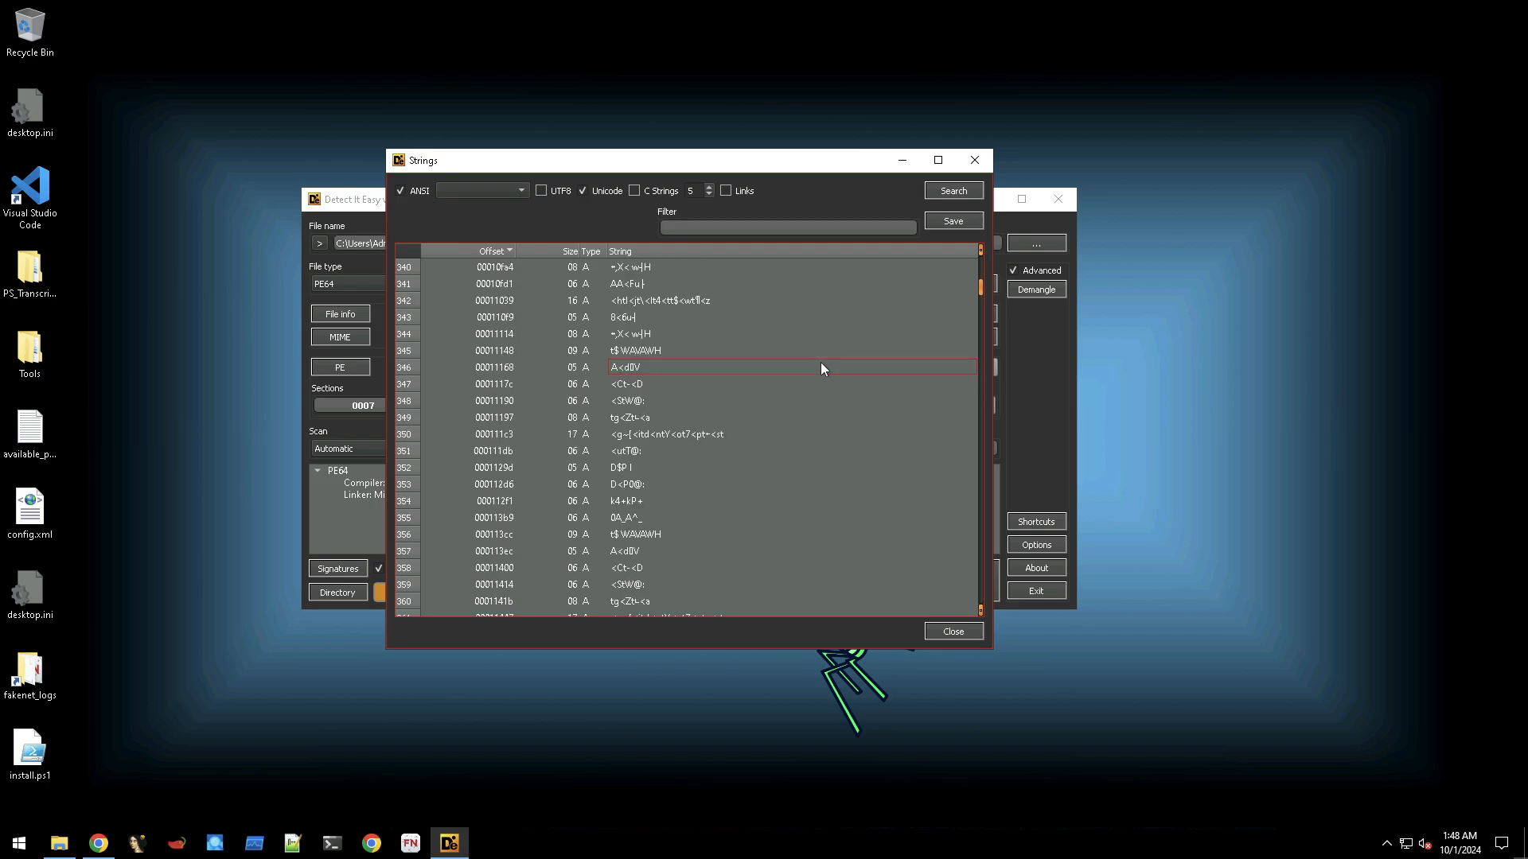
Filter the strings by "DLL" to review the referenced libraries, and clear the filter.
click(690, 226)
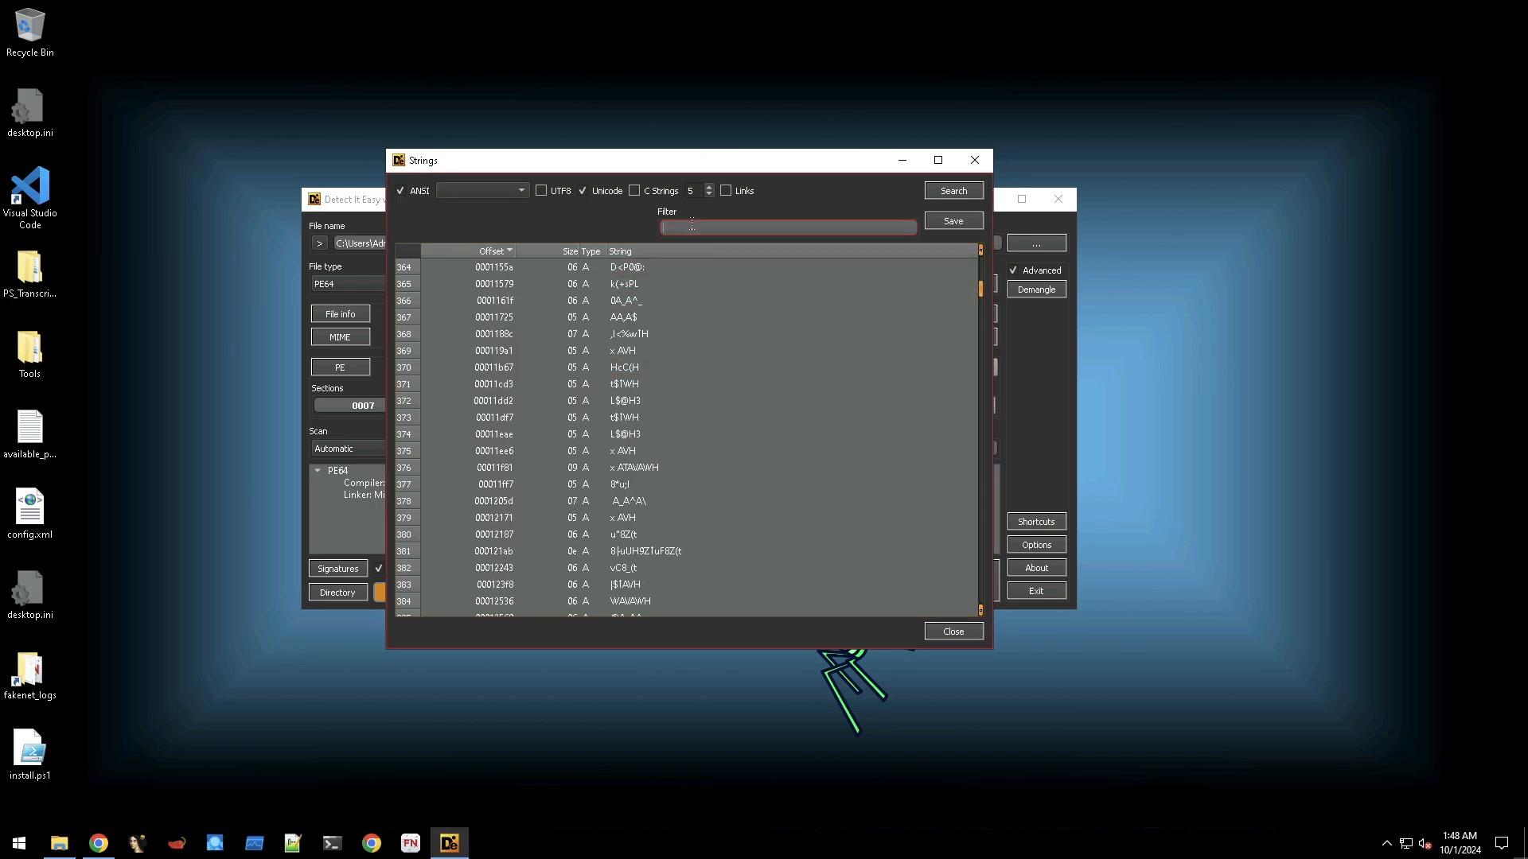
text(DLL)
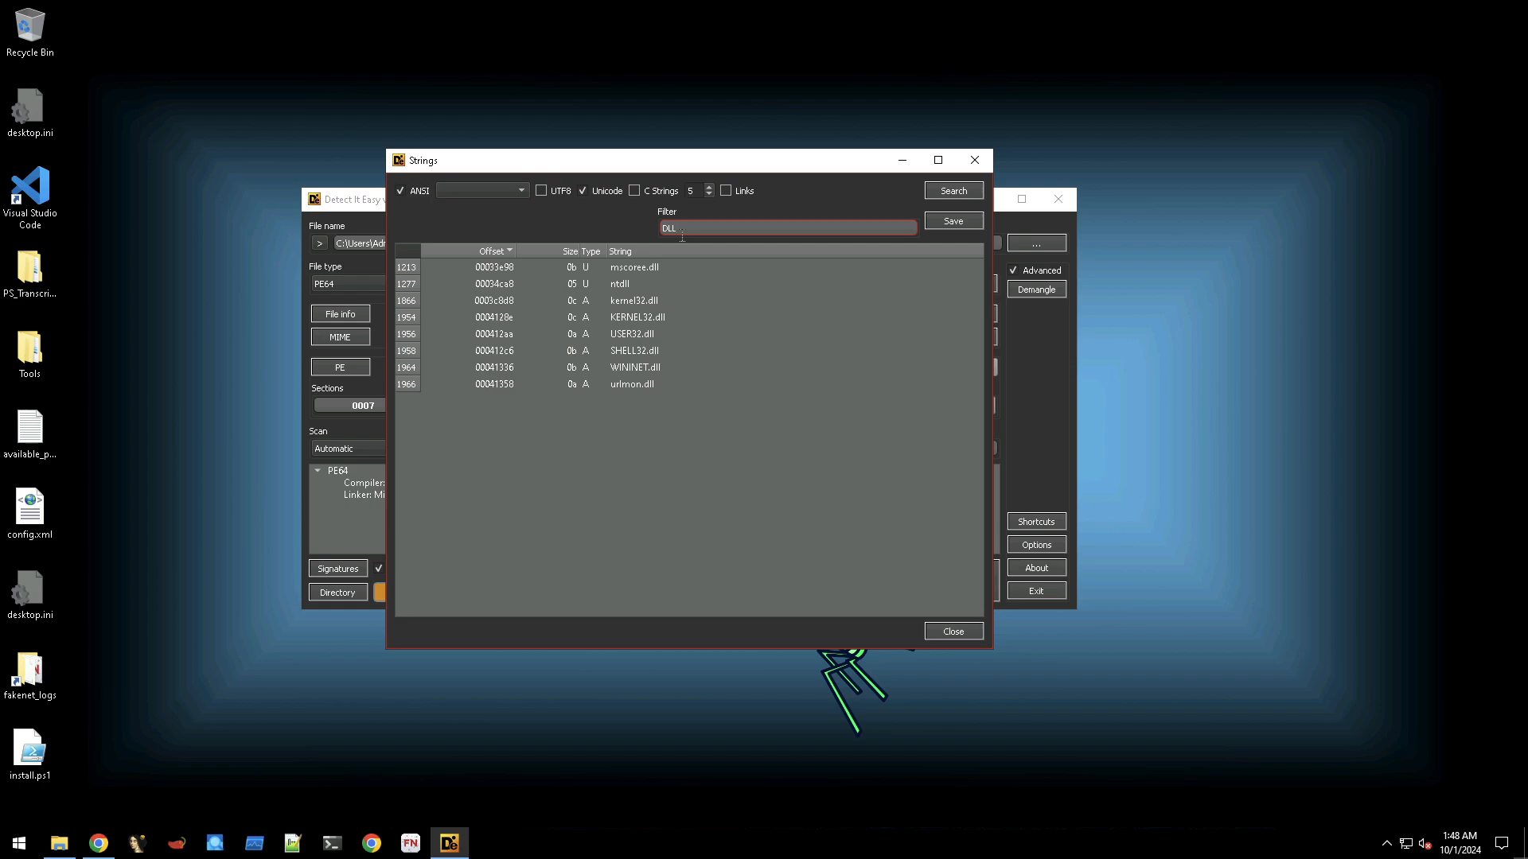
key(BackSpace)
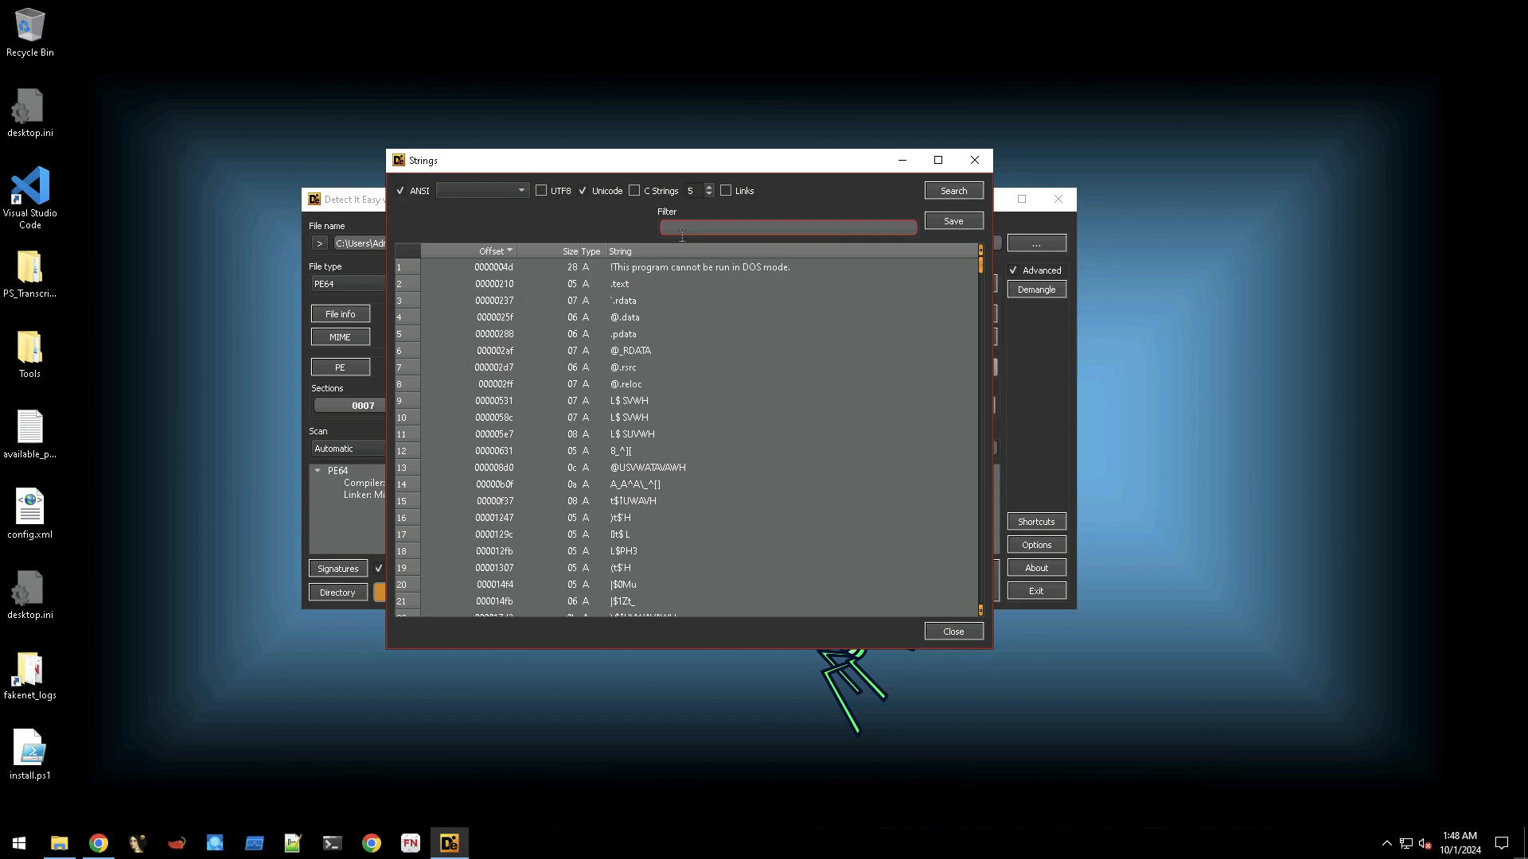
Filter the strings by "reg" to look for registry references, and clear the filter.
text(reg)
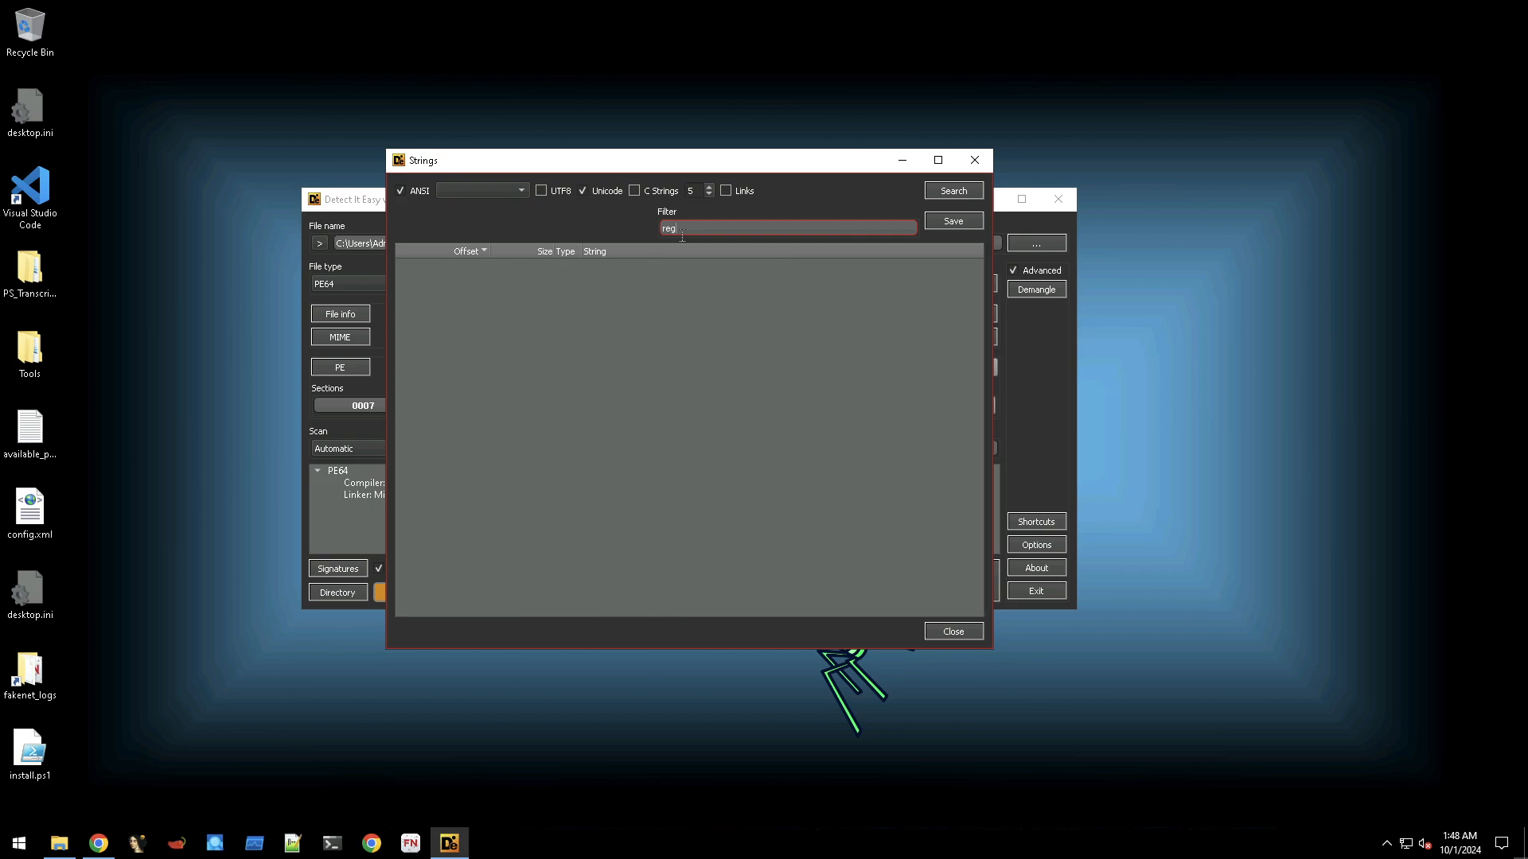
key(BackSpace)
key(BackSpace)
key(BackSpace)
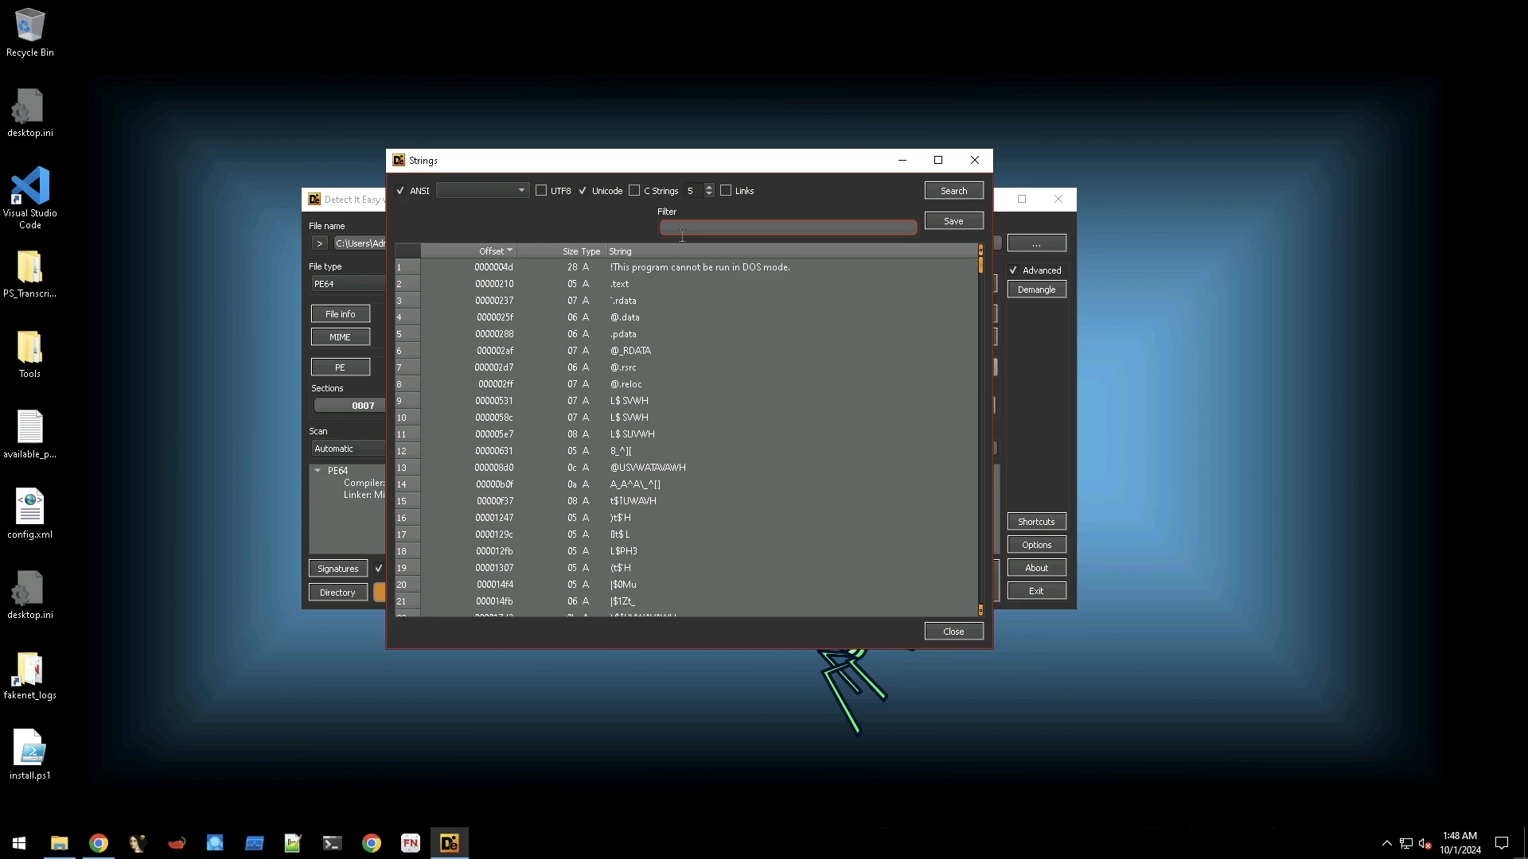
text(www.)
key(BackSpace)
key(BackSpace)
key(BackSpace)
key(BackSpace)
Filter the strings by ".exe" to review the referenced executables, and clear the filter.
text(.)
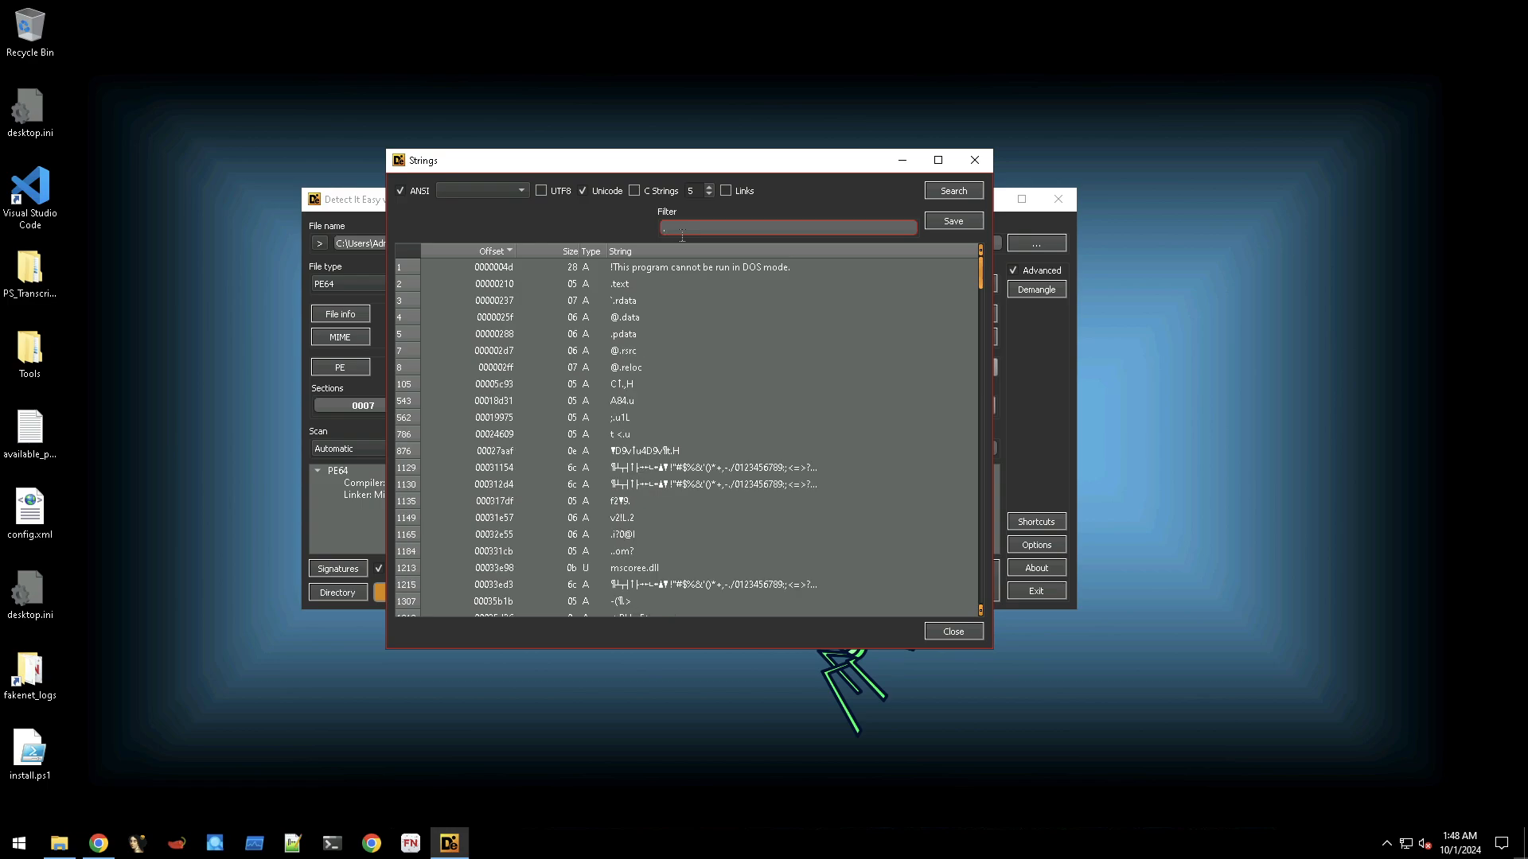
text(exe)
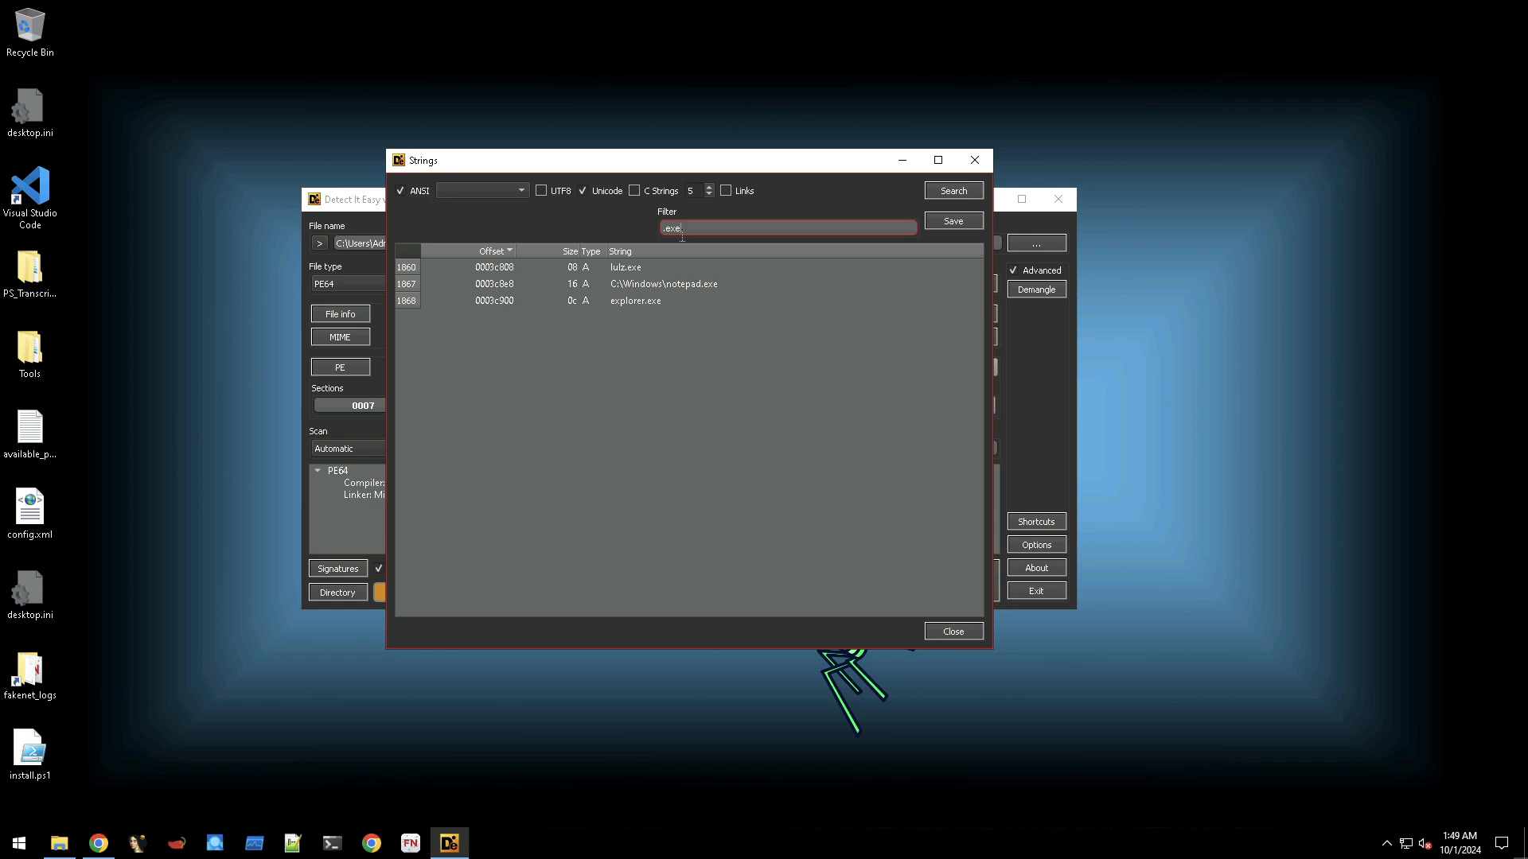
key(BackSpace)
key(BackSpace)
key(BackSpace)
key(BackSpace)
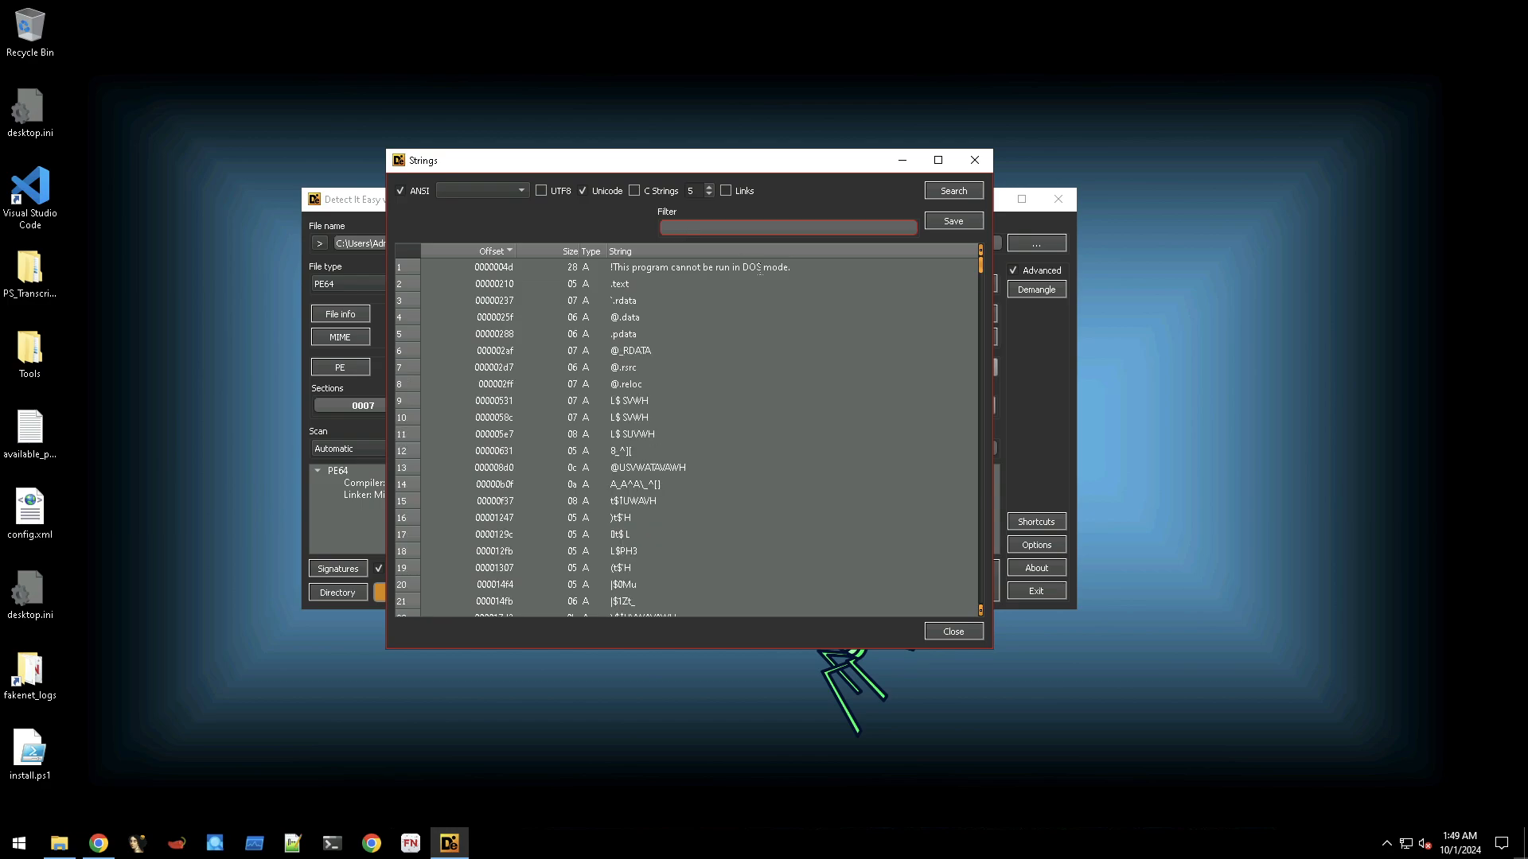
Browse the unfiltered strings from the section names at the start down to about the middle of the list.
click(714, 317)
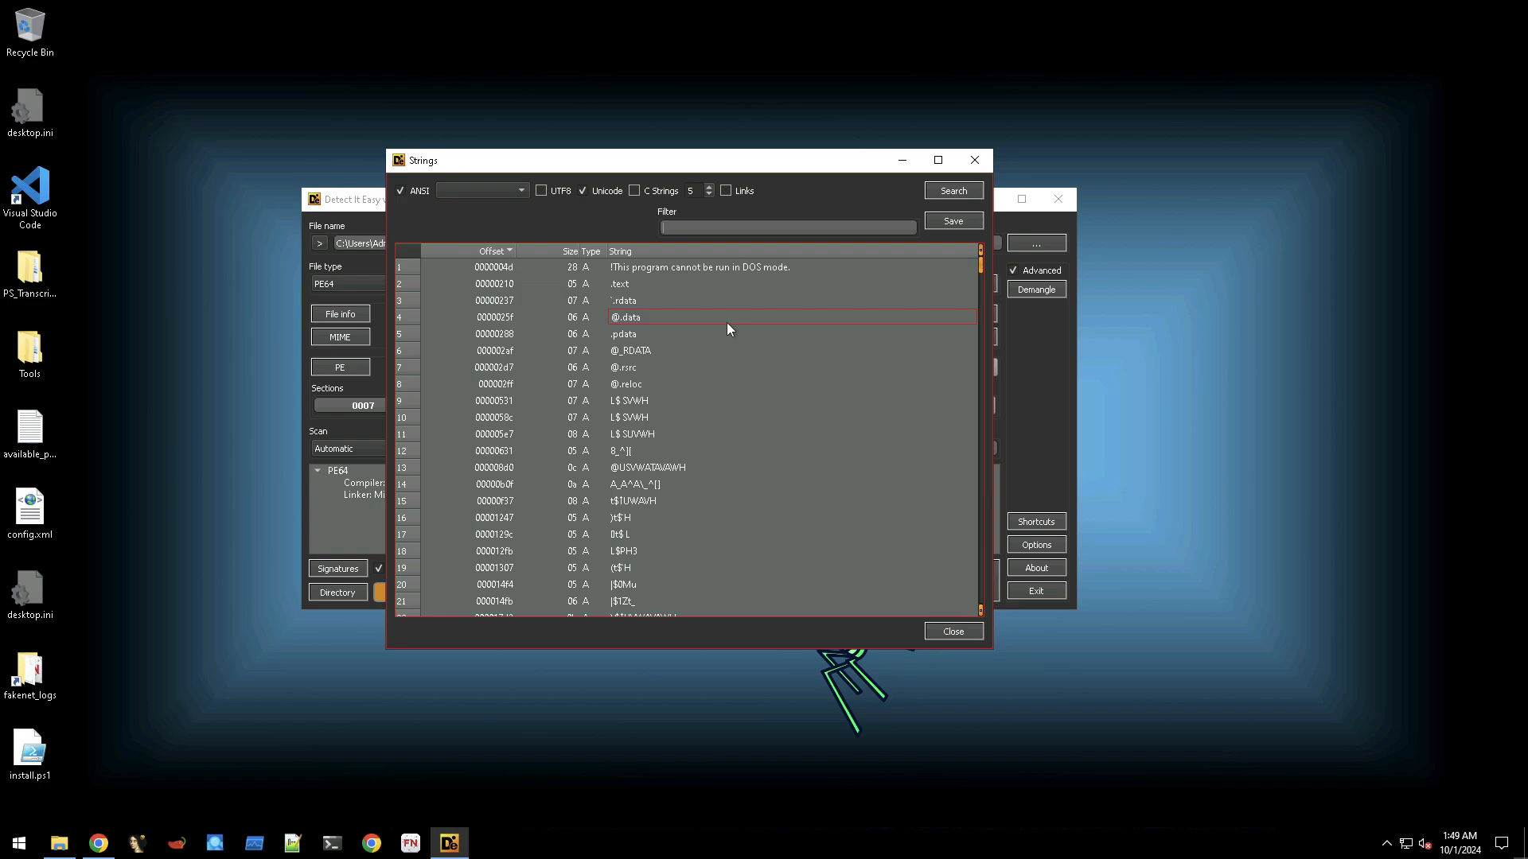
scroll(746, 334, down, 20)
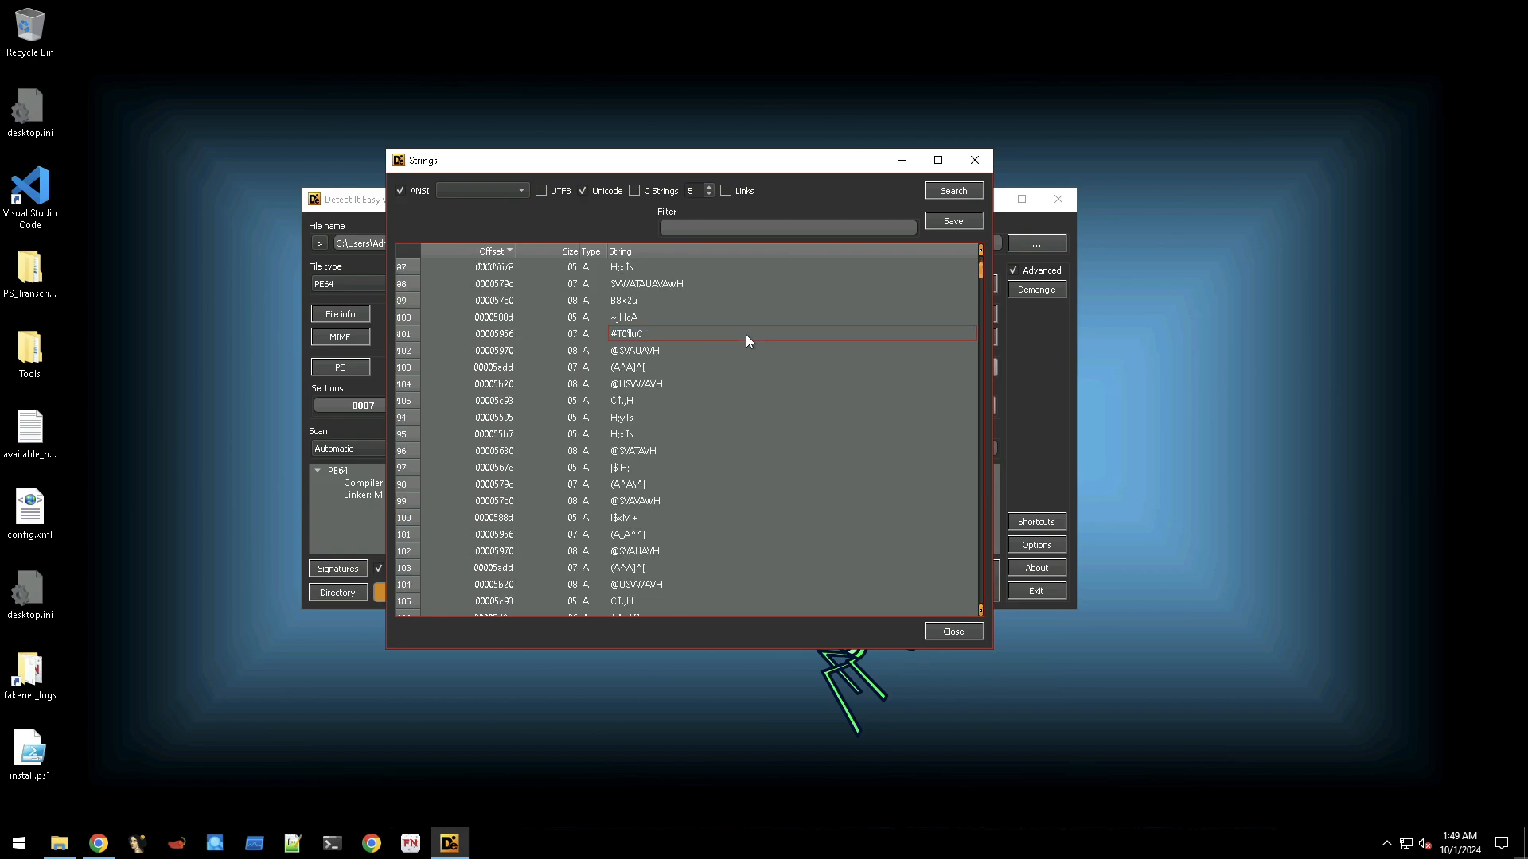
scroll(748, 340, down, 20)
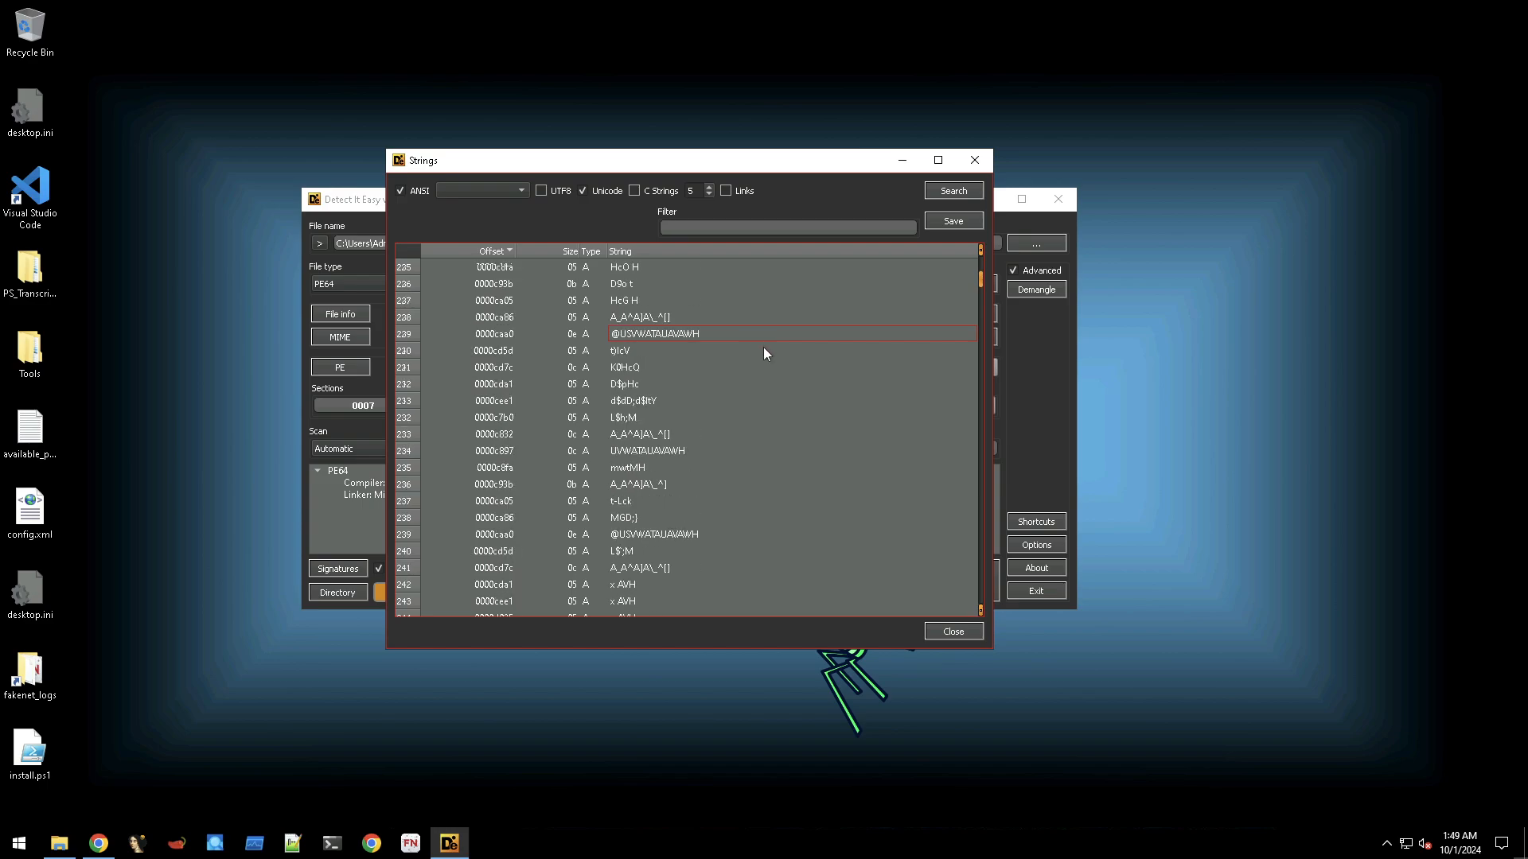
scroll(766, 355, down, 20)
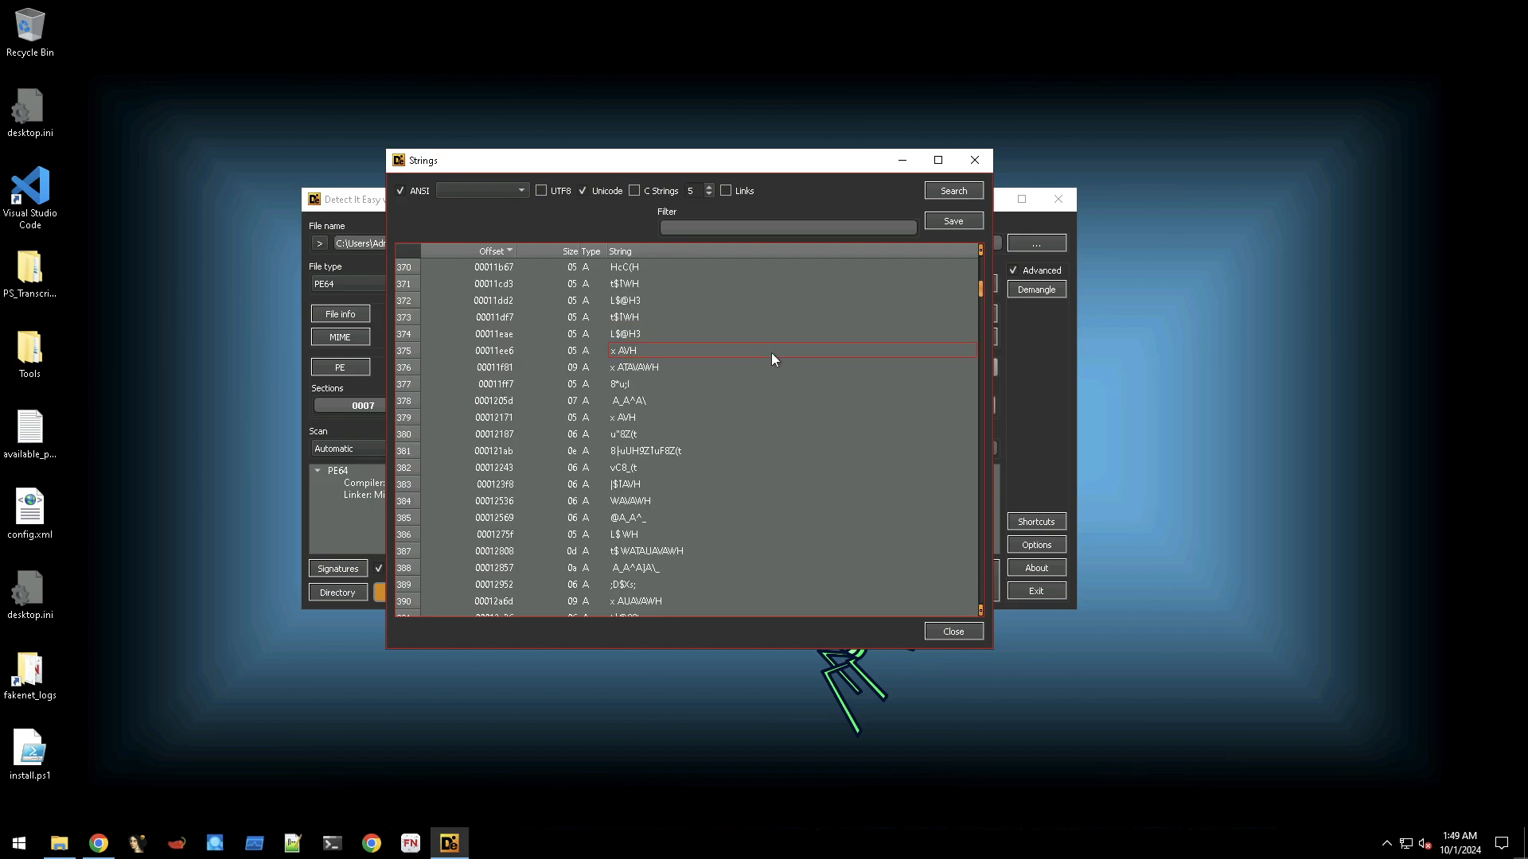
scroll(772, 352, down, 20)
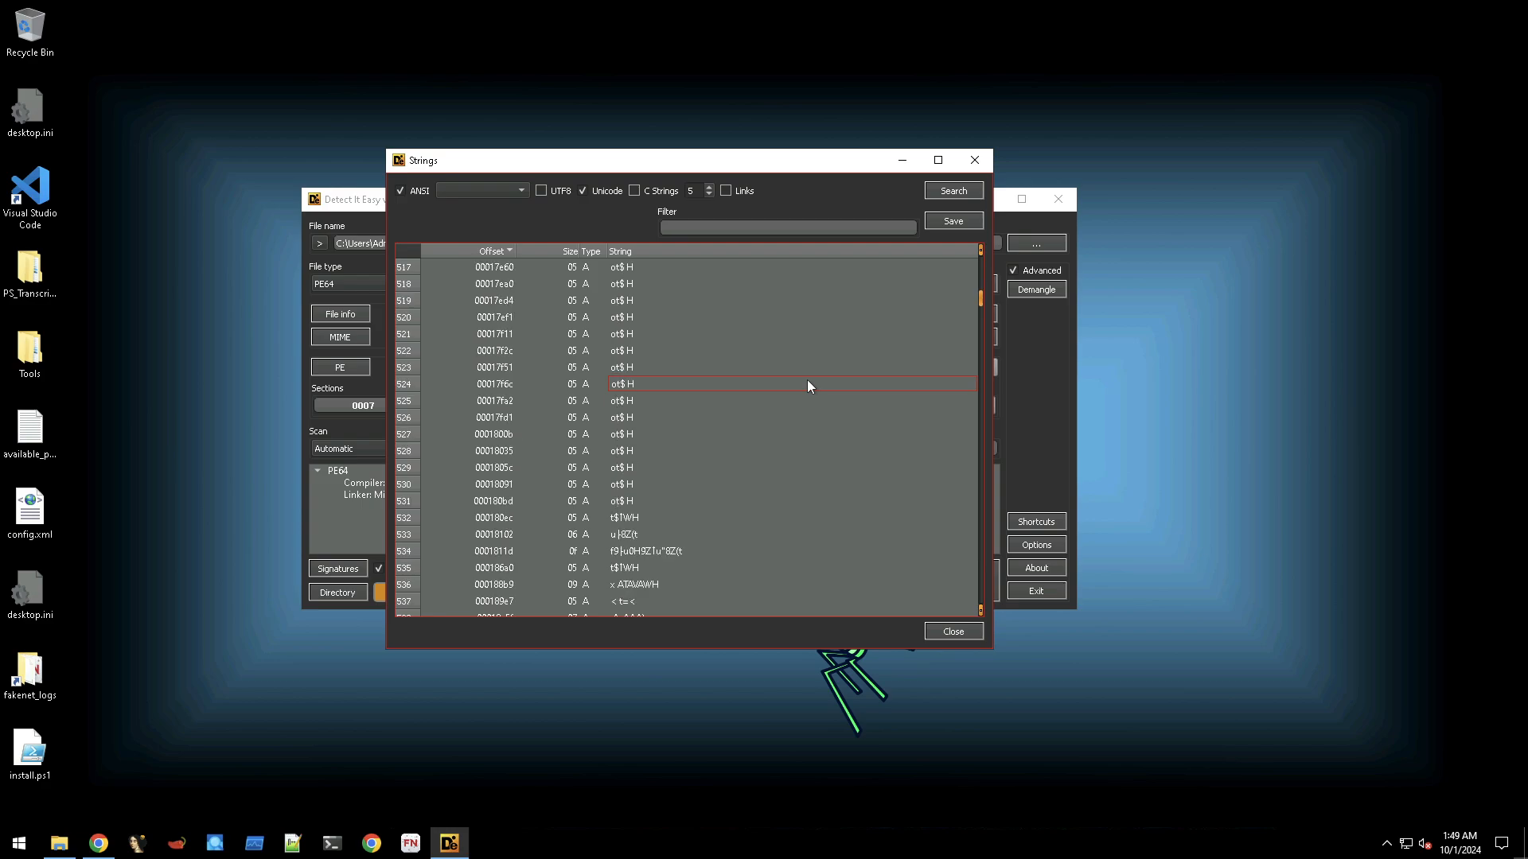
scroll(808, 385, down, 20)
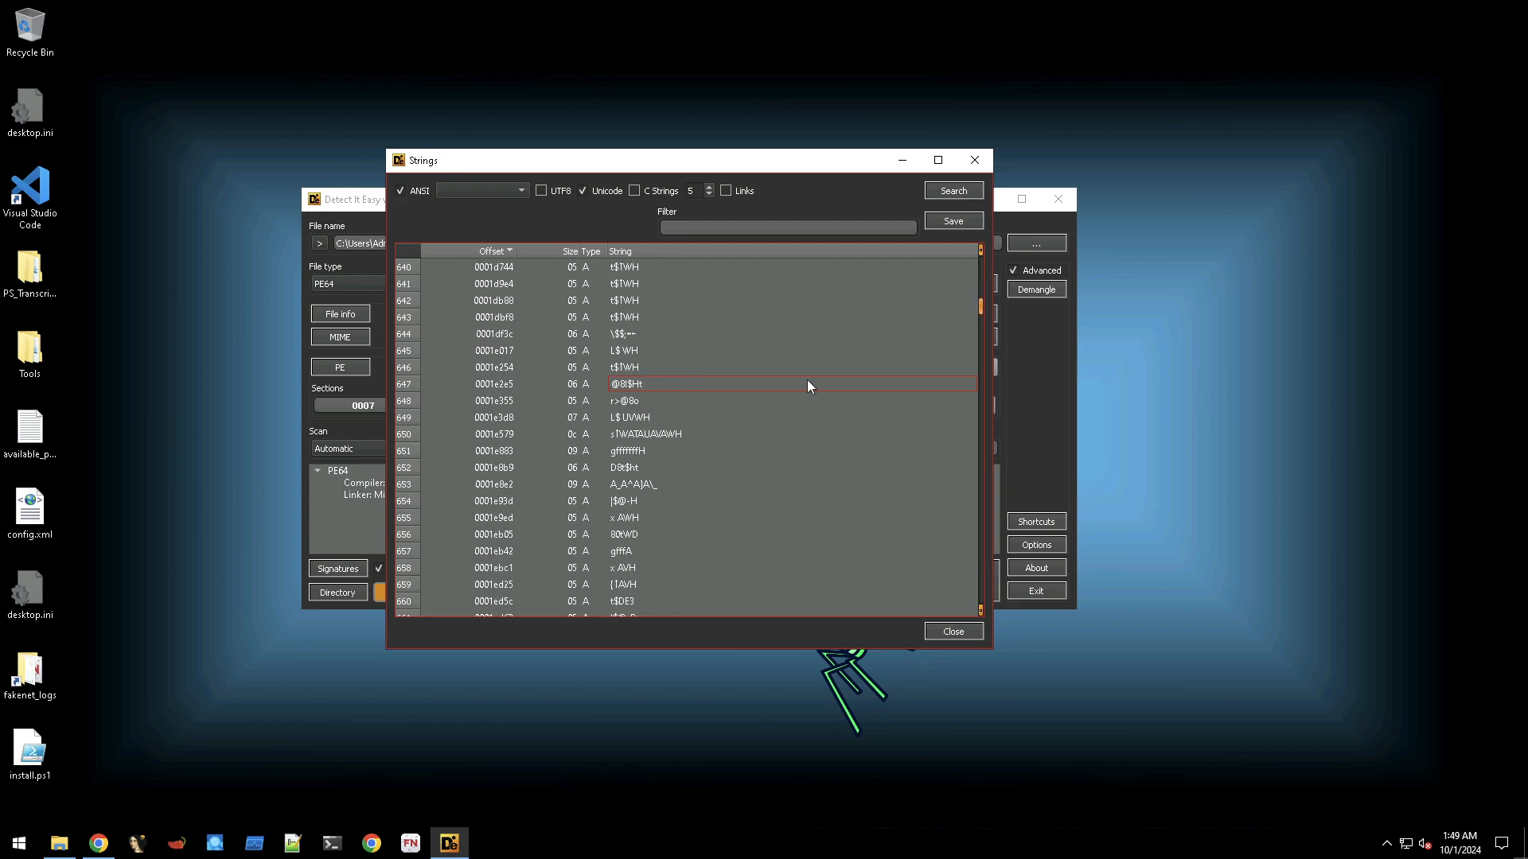
scroll(809, 386, down, 20)
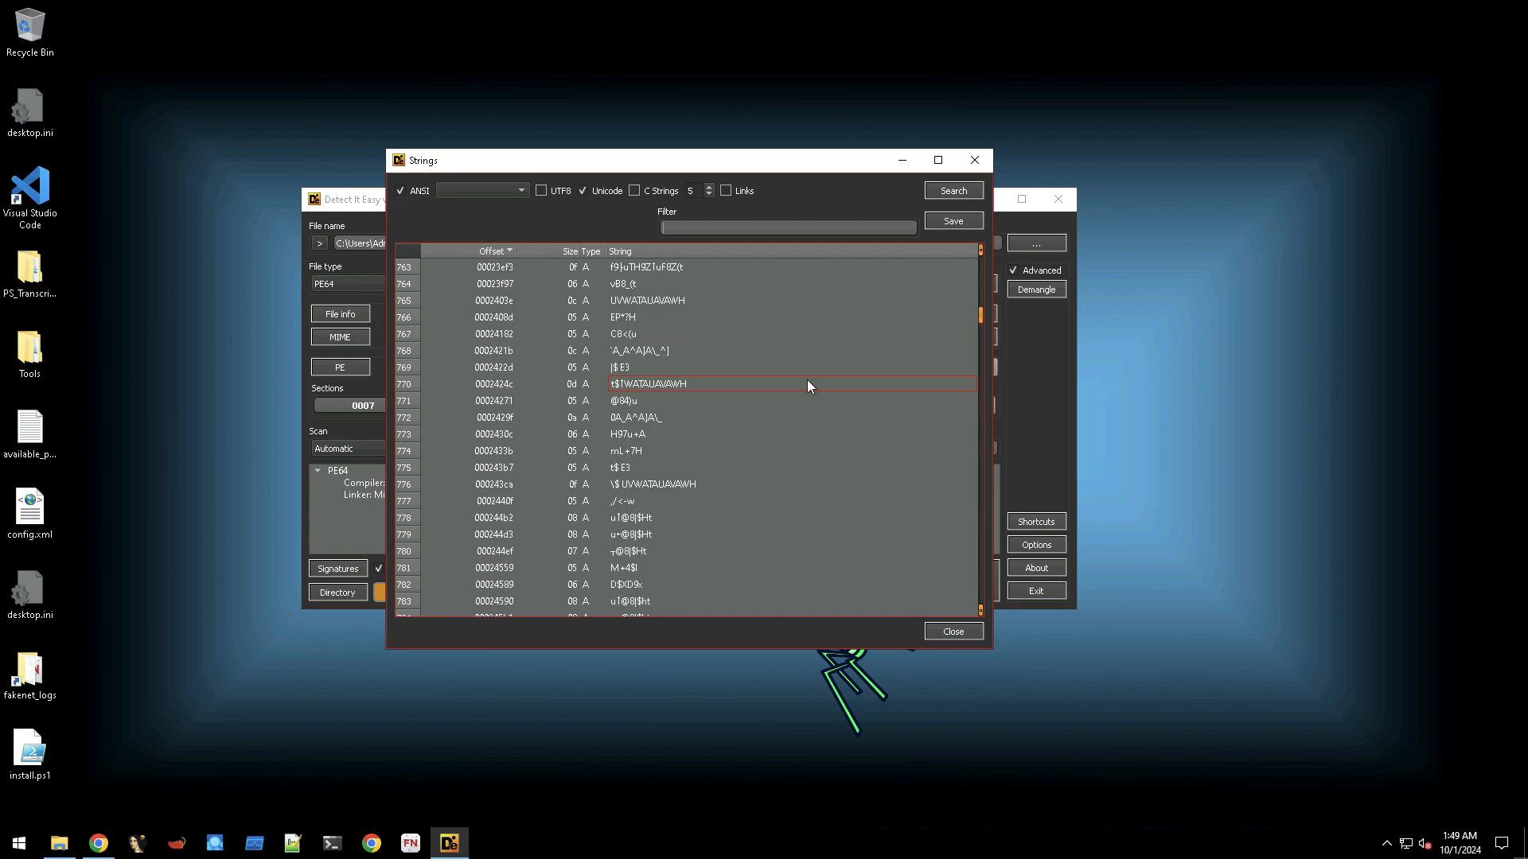
scroll(812, 382, down, 20)
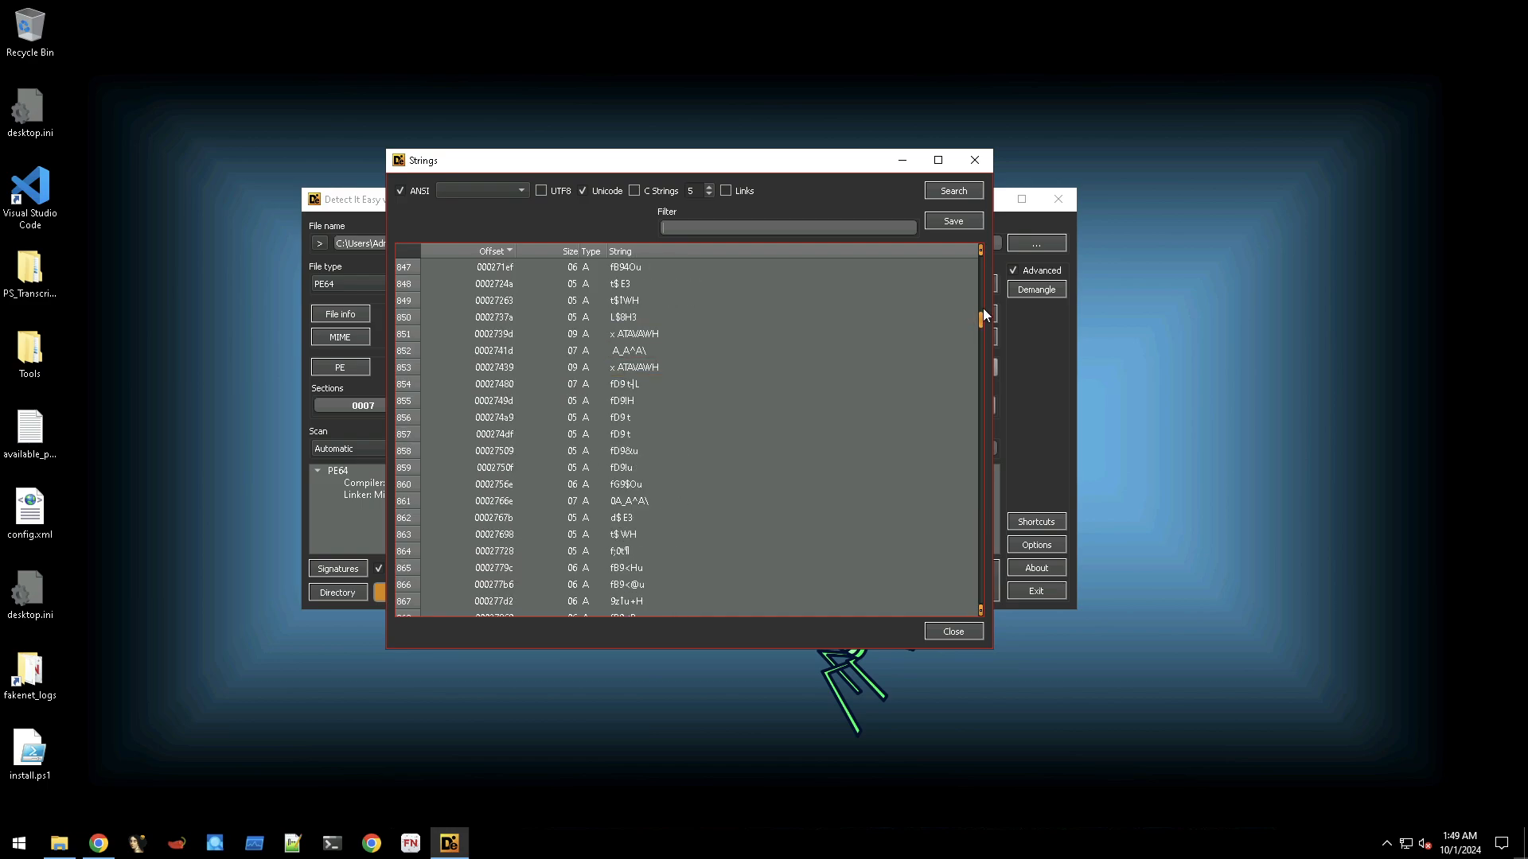
drag(981, 319, 972, 408)
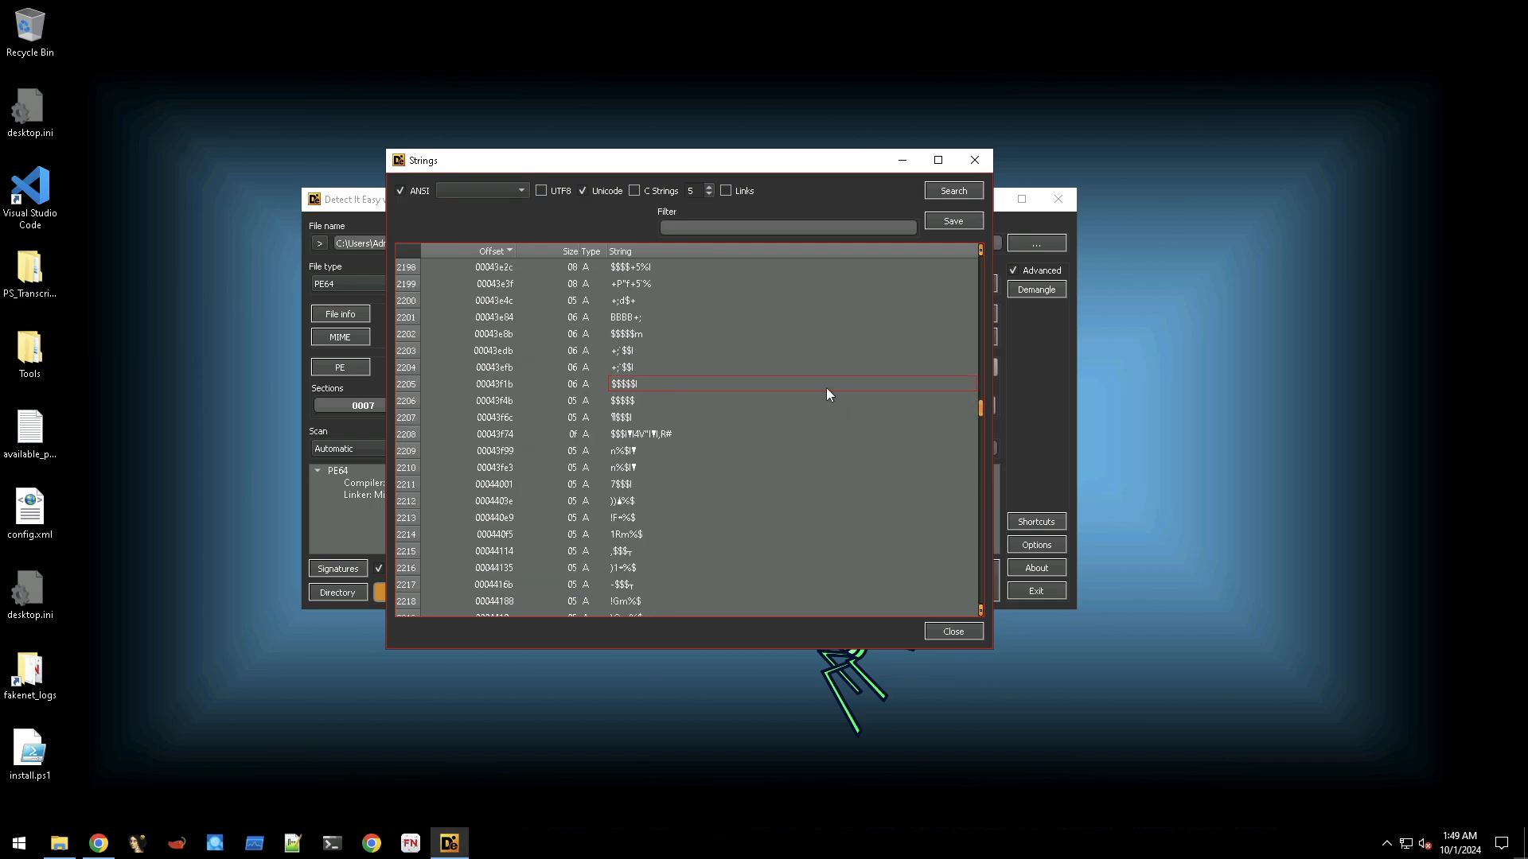
Go back up through the middle of the strings list and examine the Windows API function names up to the .data entry.
scroll(808, 370, up, 18)
click(789, 351)
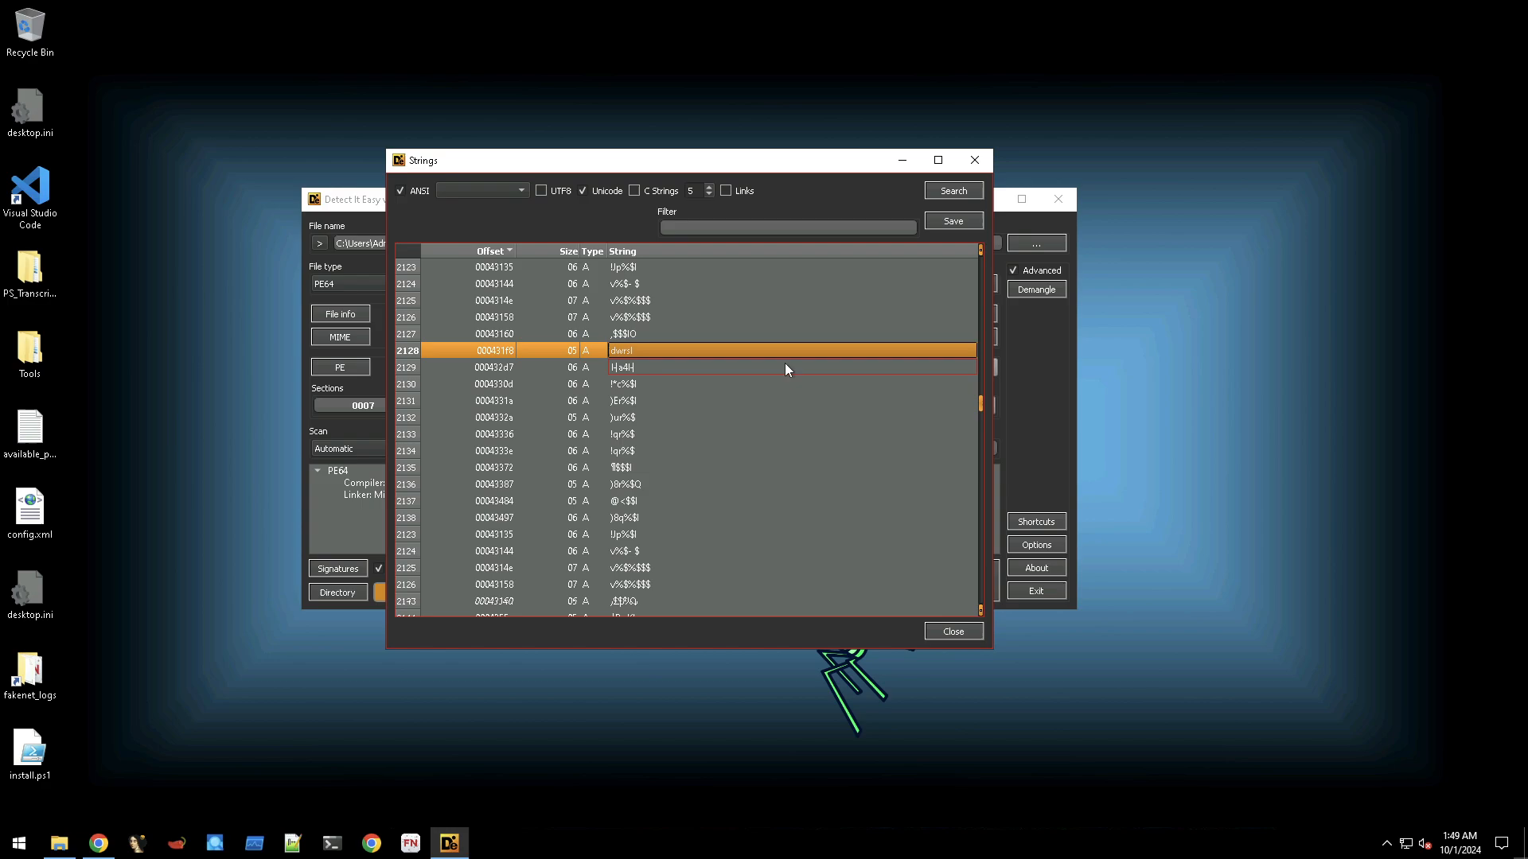
scroll(785, 363, down, 2)
key(Page_Up)
key(Page_Up)
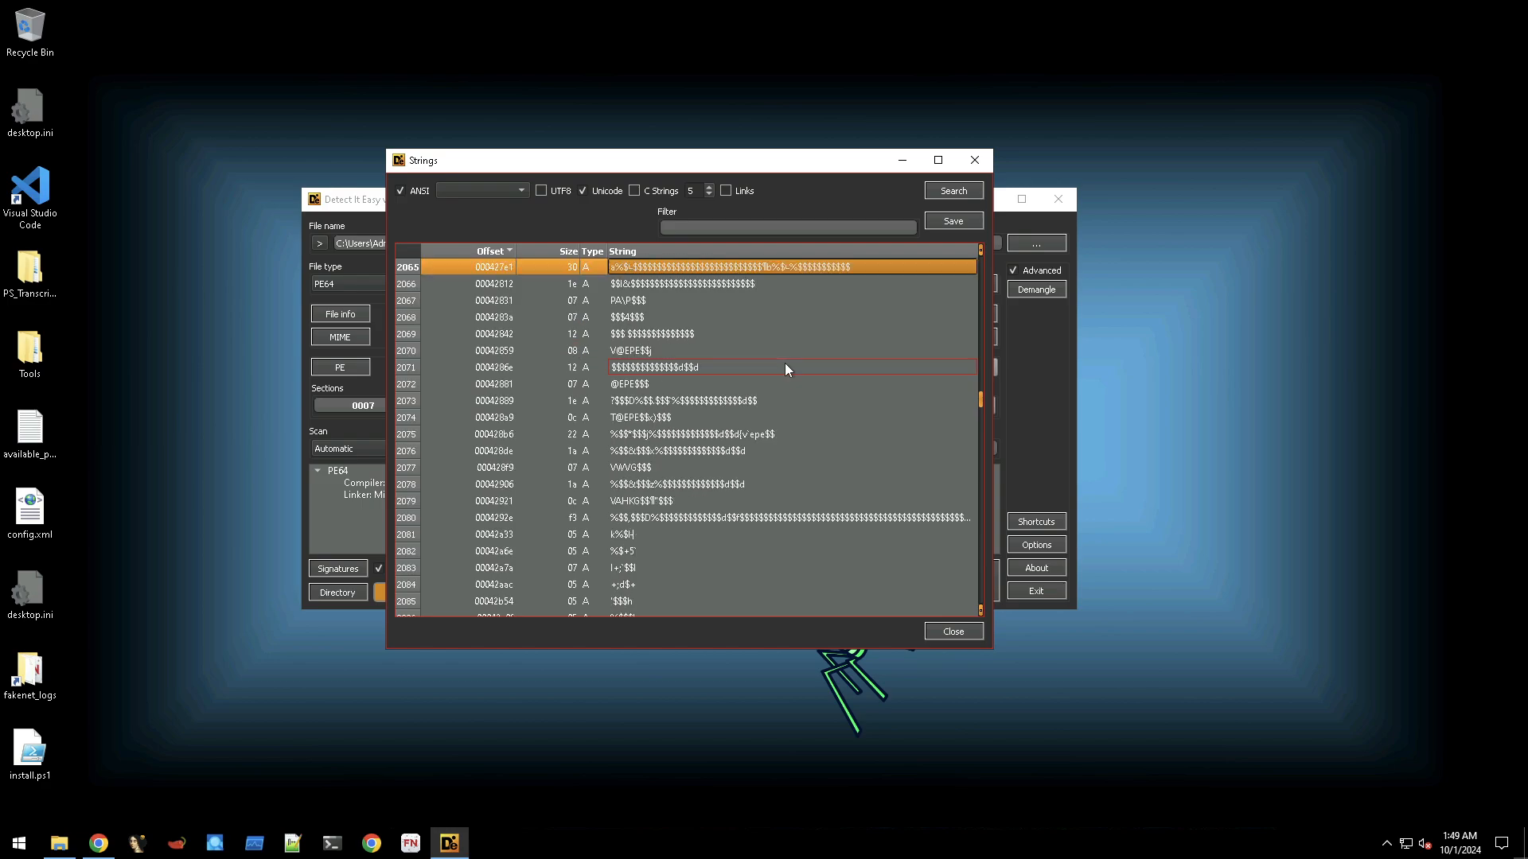
key(Page_Up)
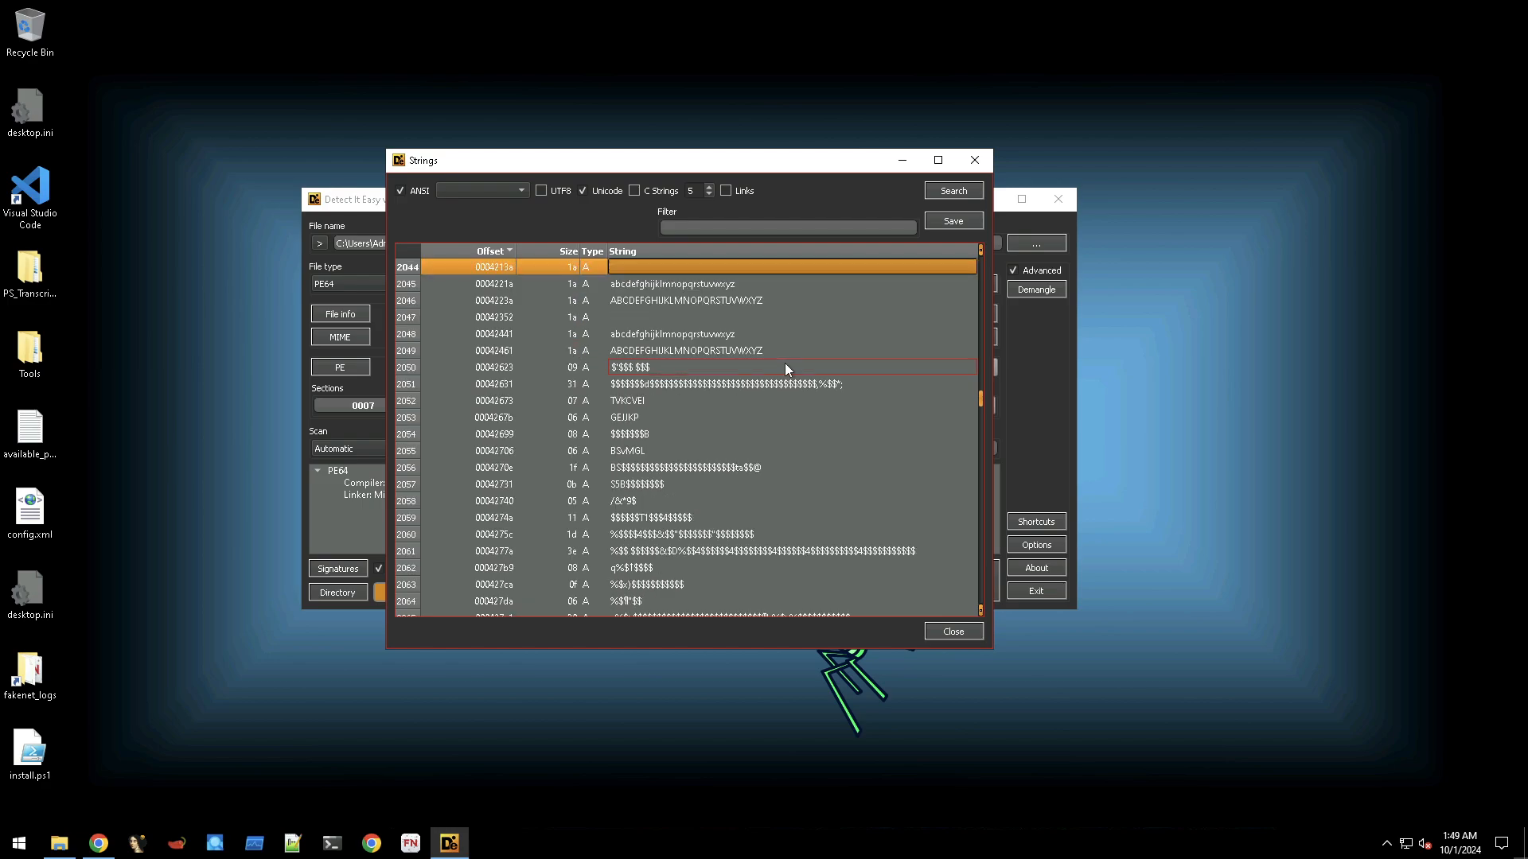
key(Page_Up)
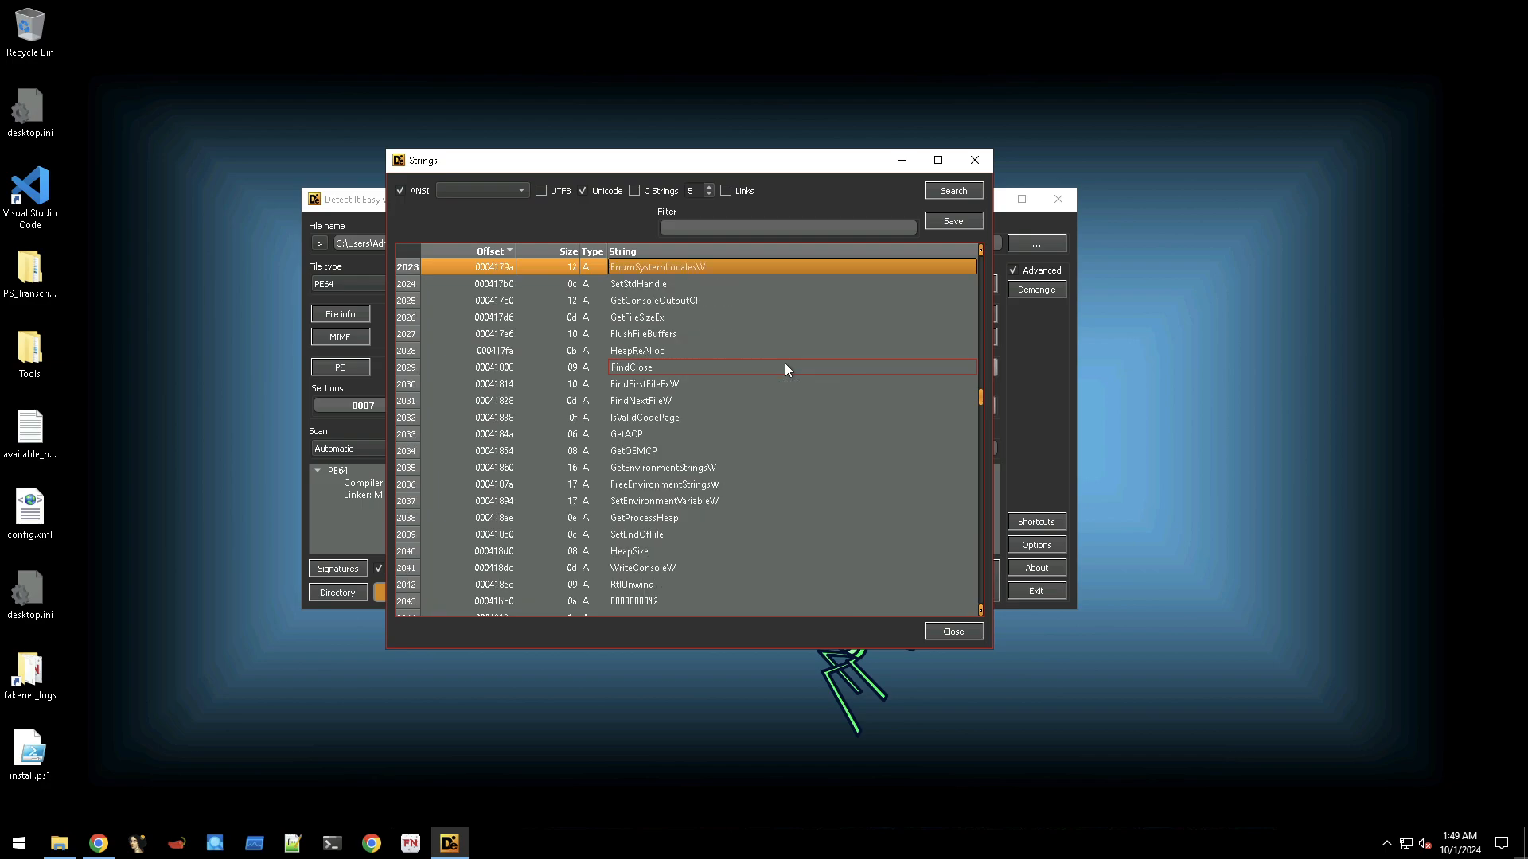
key(Page_Up)
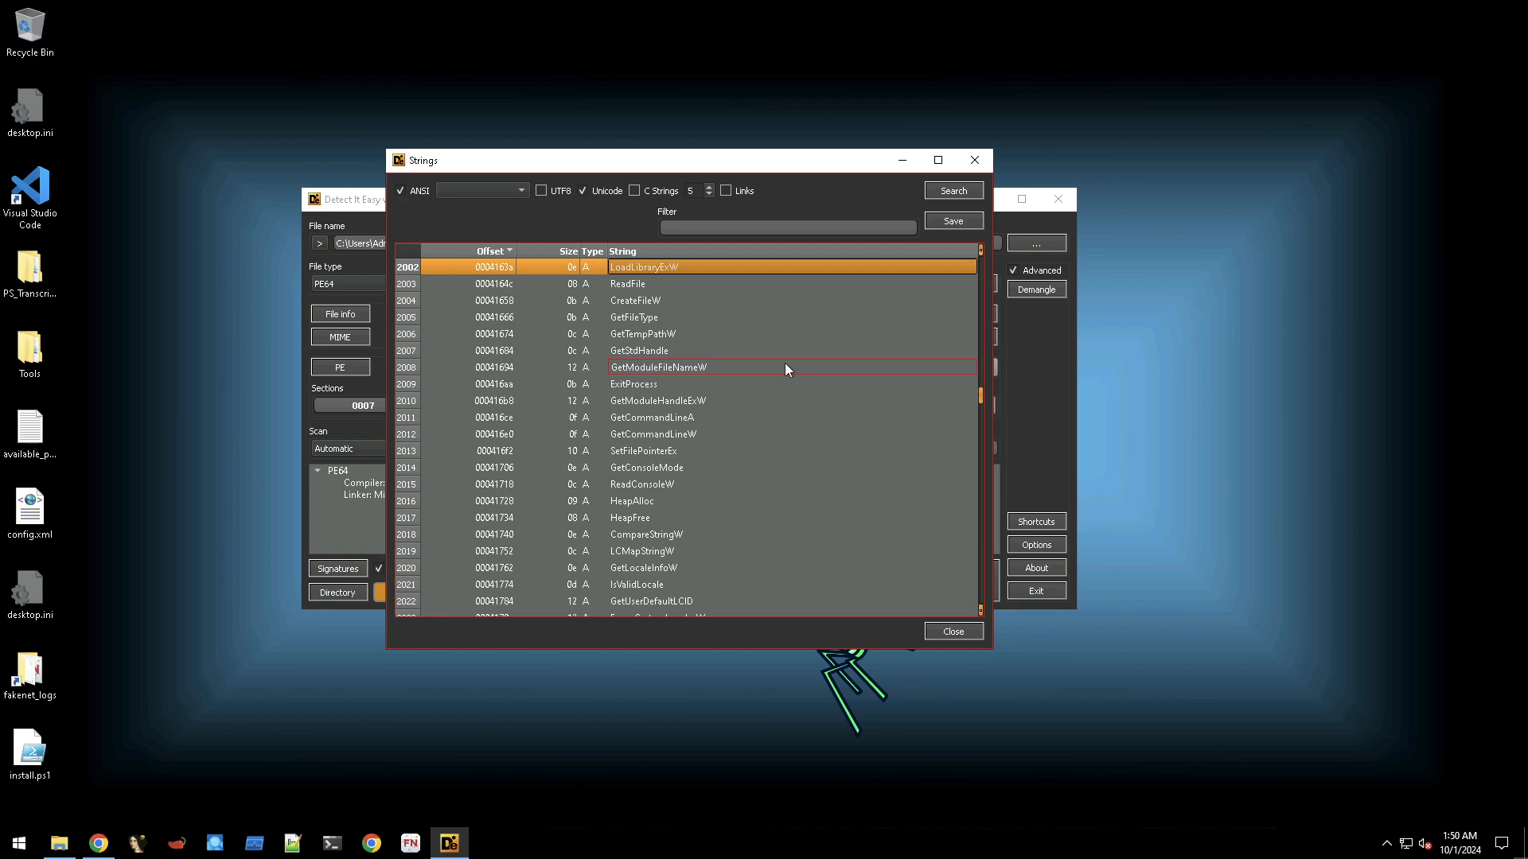
key(Page_Up)
key(Page_Up)
key(Page_Up)
key(Page_Up)
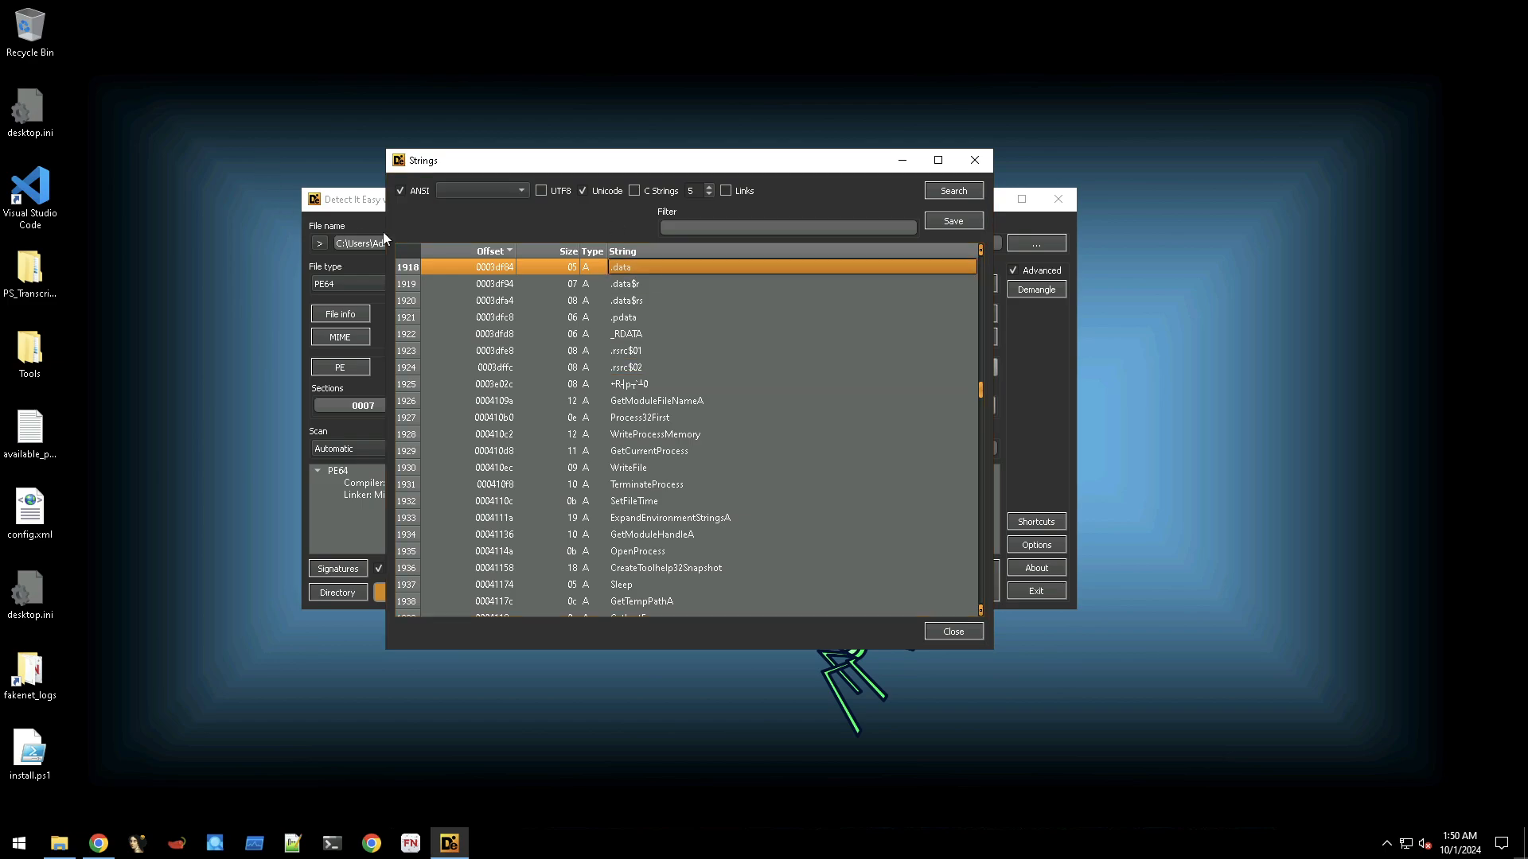
Enable UTF8 strings and examine the list from the section names and API functions down to the XML manifest at its end.
scroll(693, 395, up, 8)
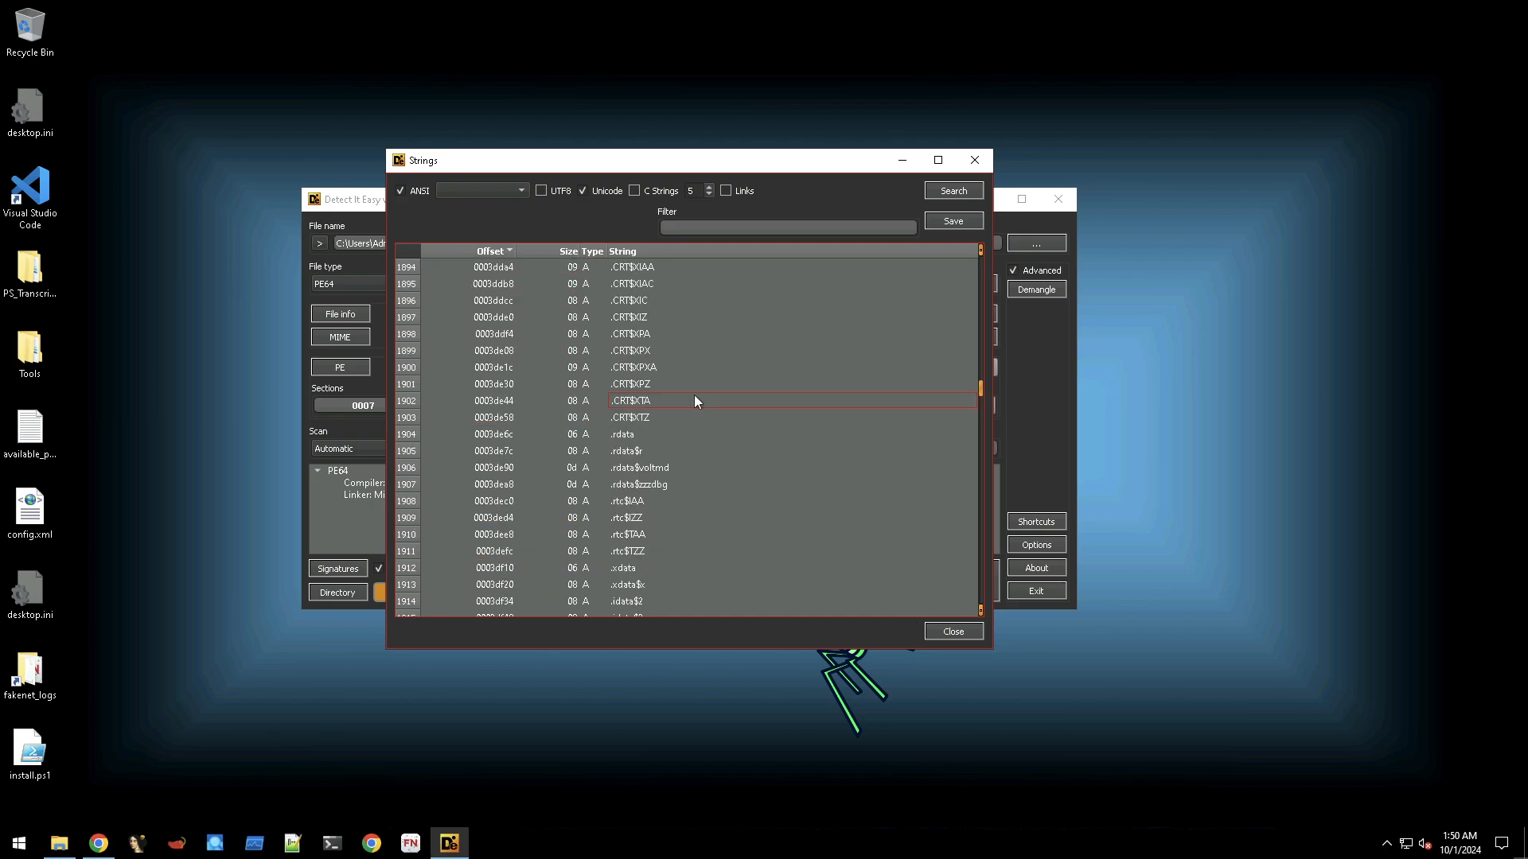
scroll(699, 400, down, 4)
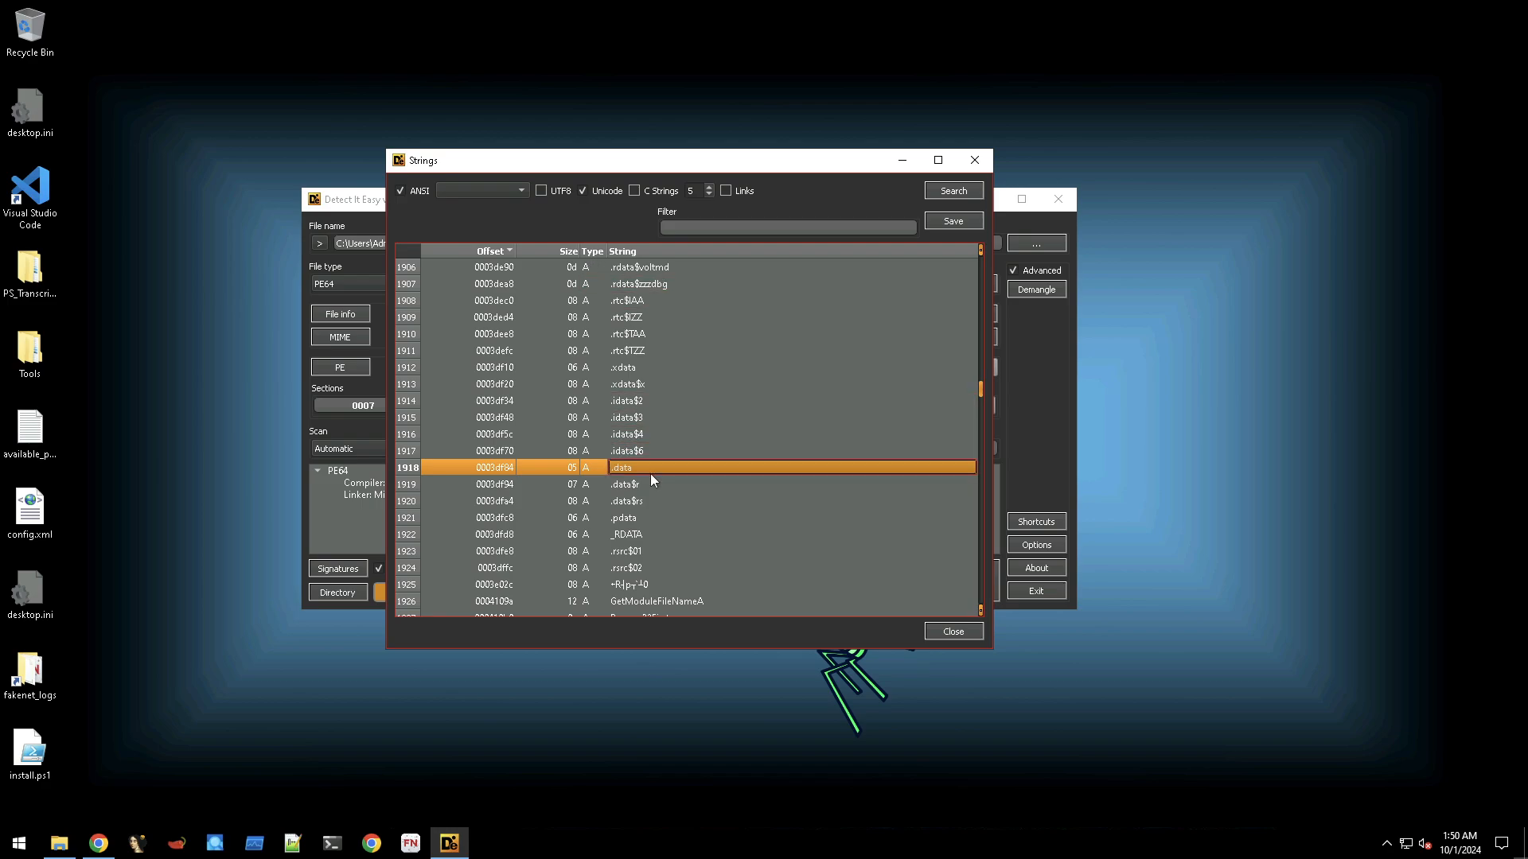
scroll(651, 476, down, 6)
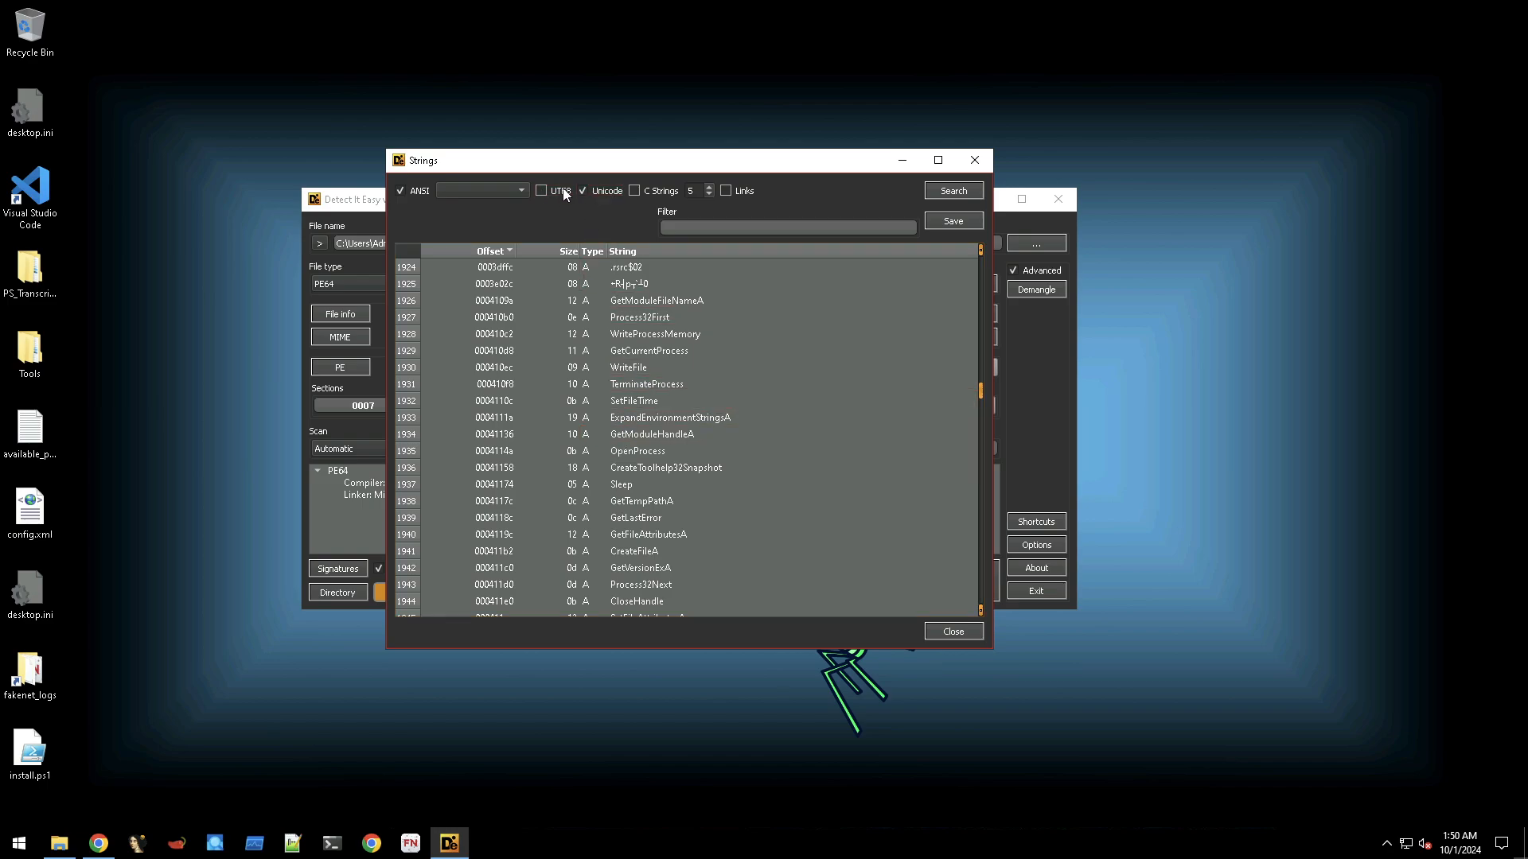
scroll(643, 419, down, 7)
scroll(643, 419, down, 17)
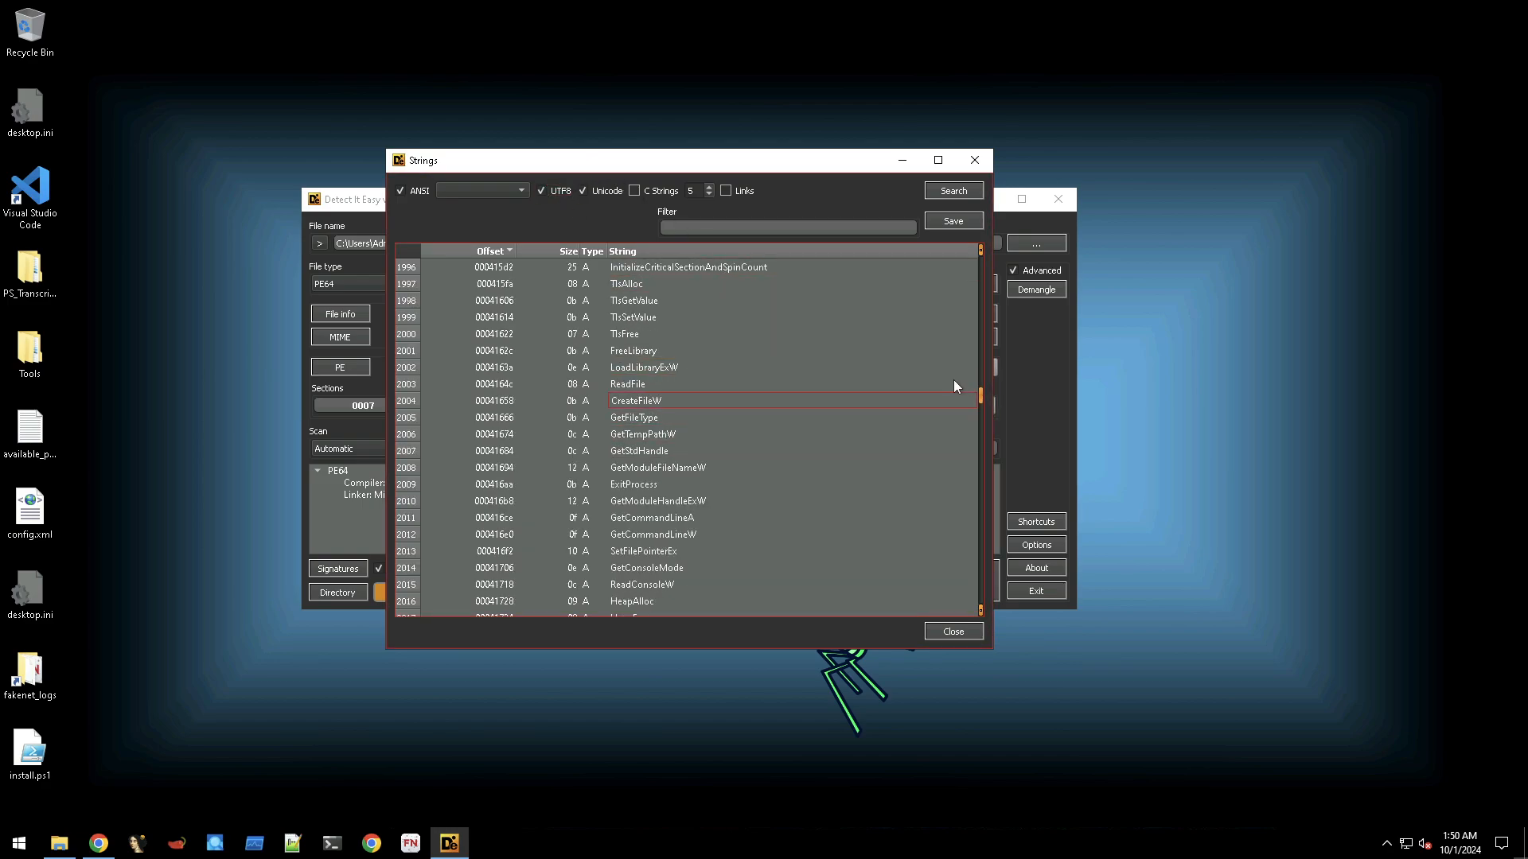
drag(980, 389, 996, 598)
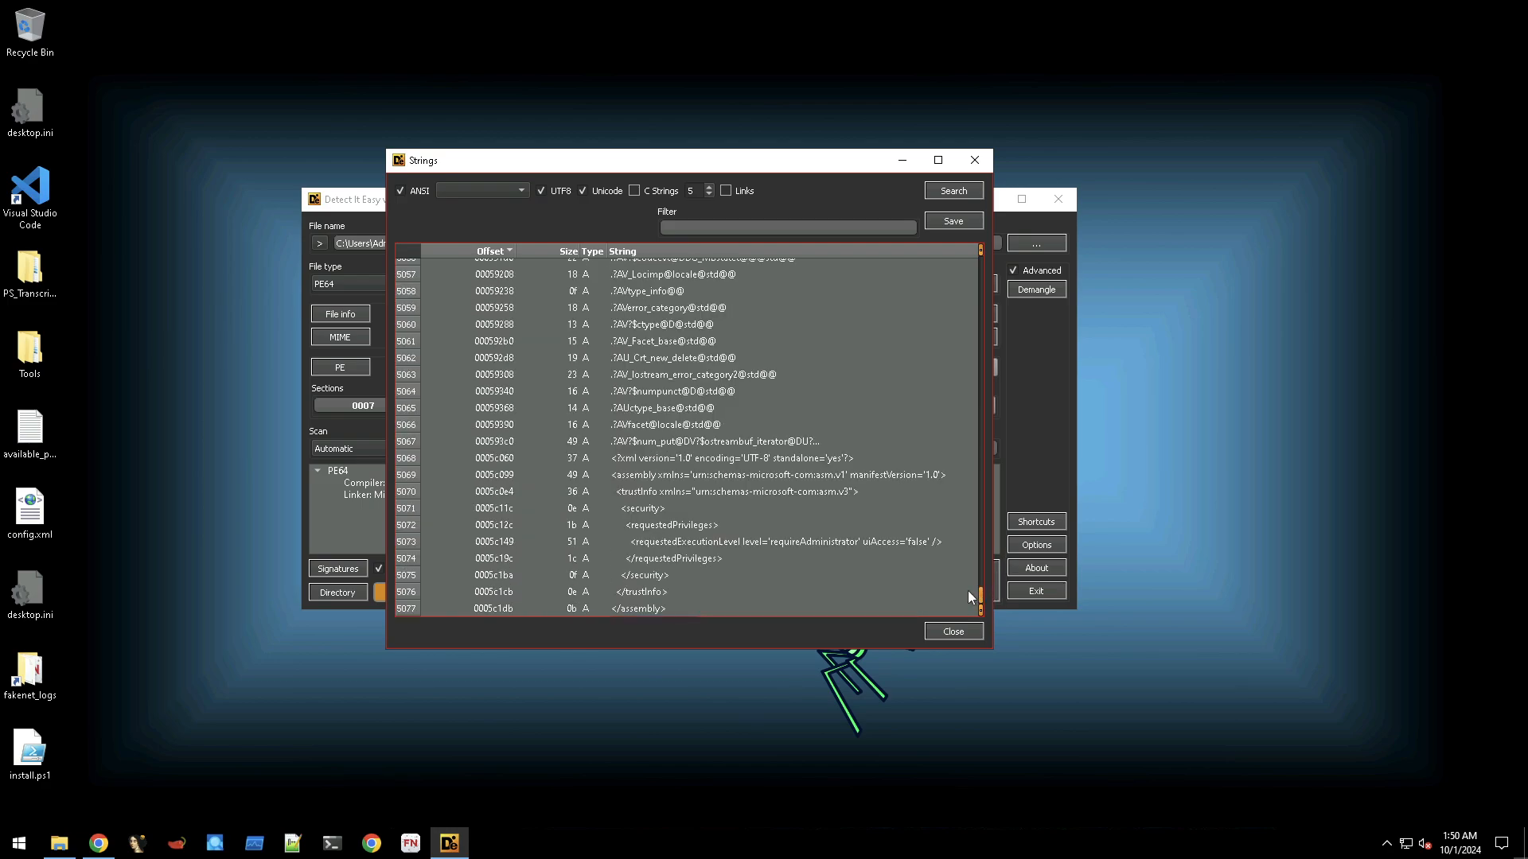
Sort the strings by type and examine the Unicode locale codes down to the end of the list.
scroll(651, 560, up, 6)
scroll(656, 559, up, 20)
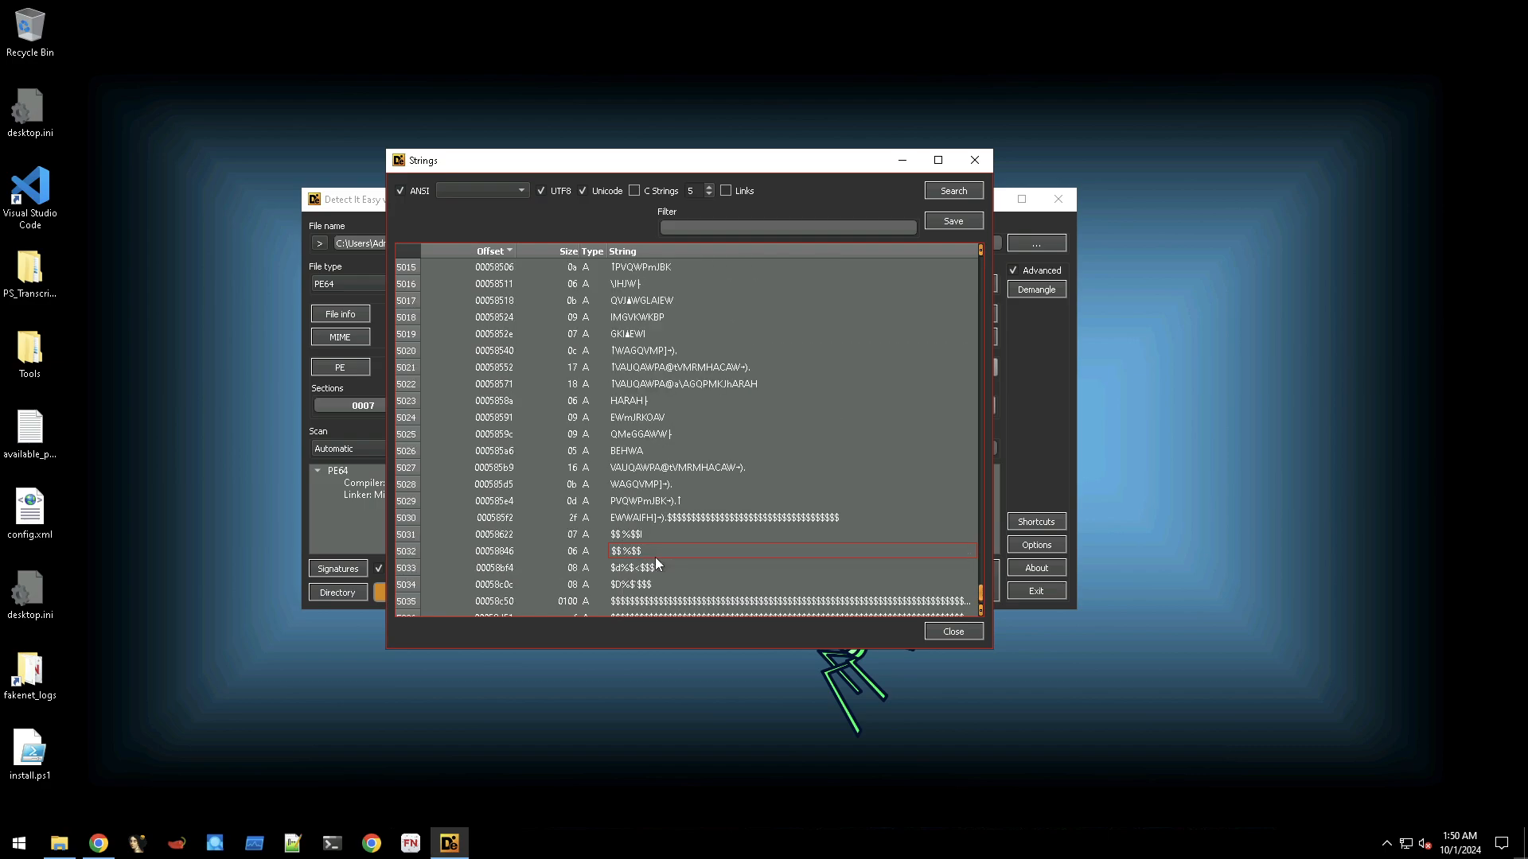
click(593, 253)
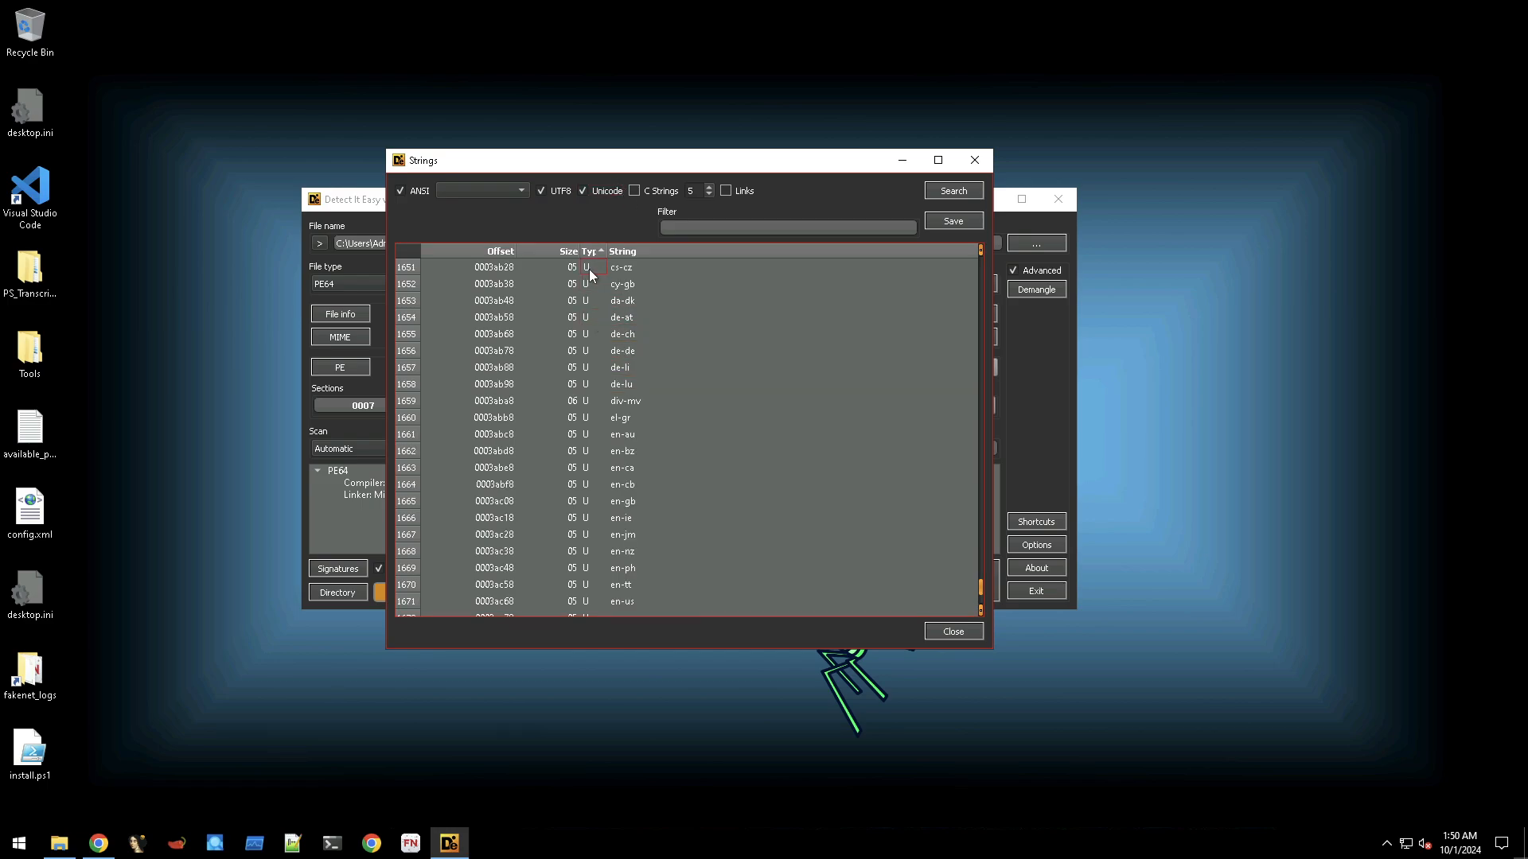
scroll(633, 303, down, 16)
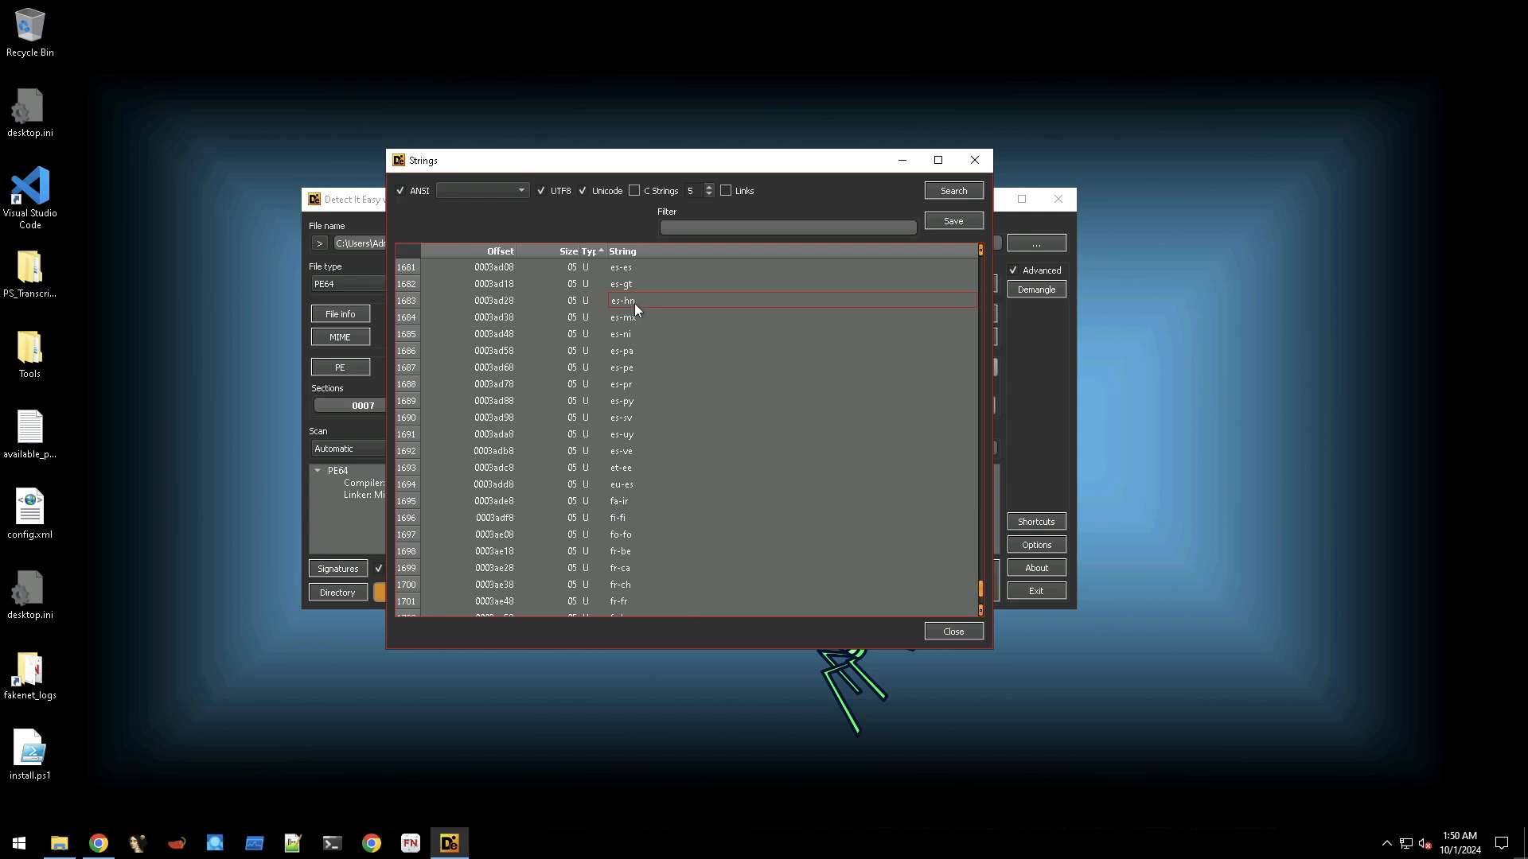
scroll(645, 317, down, 20)
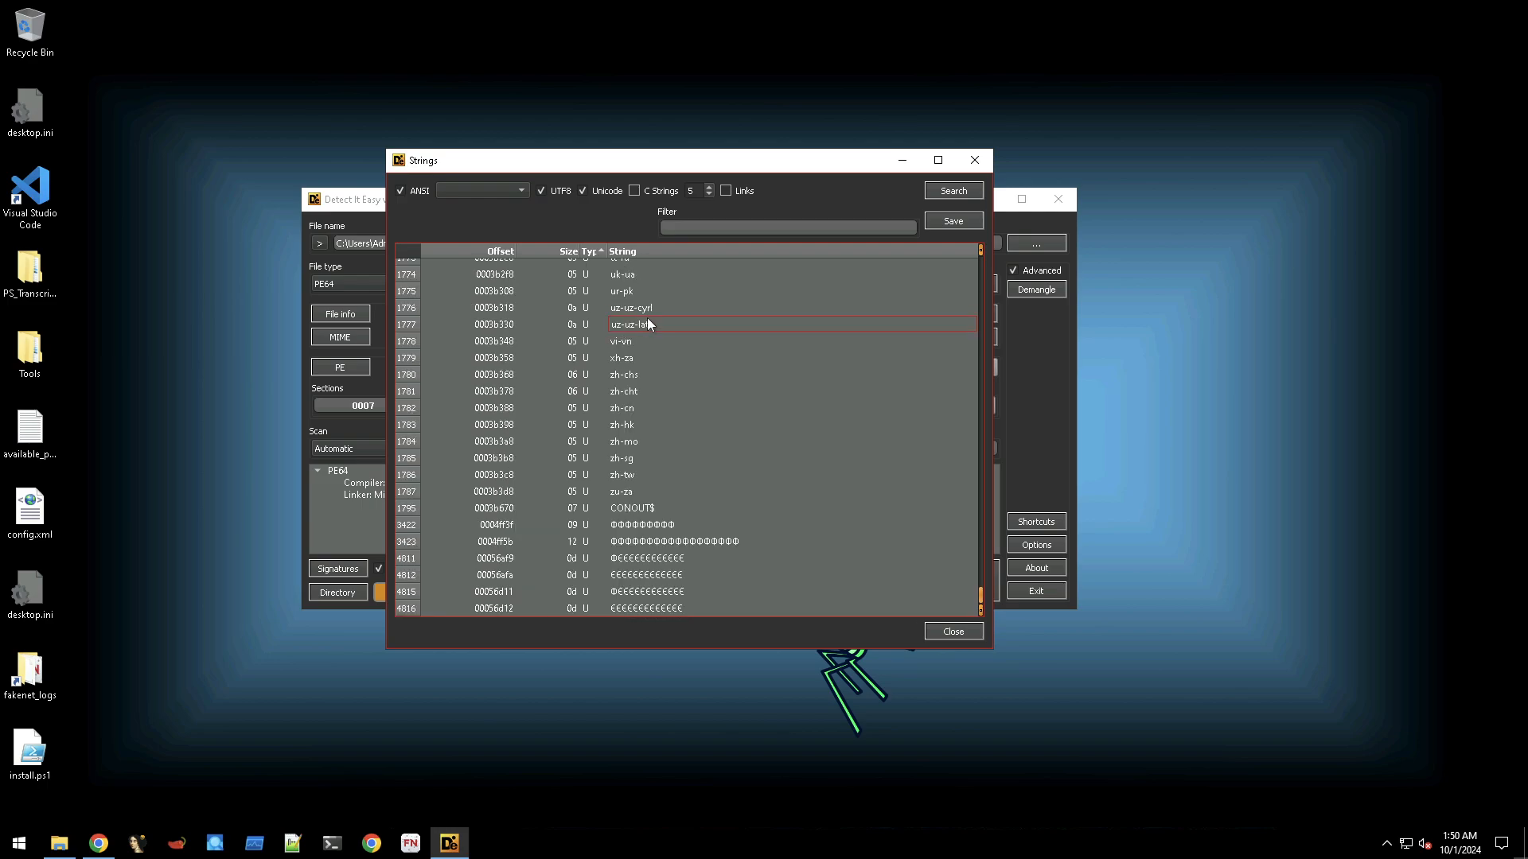
Go back up through the Unicode strings, examining the locale codes, country names and language names up to "irish-english".
scroll(693, 452, up, 19)
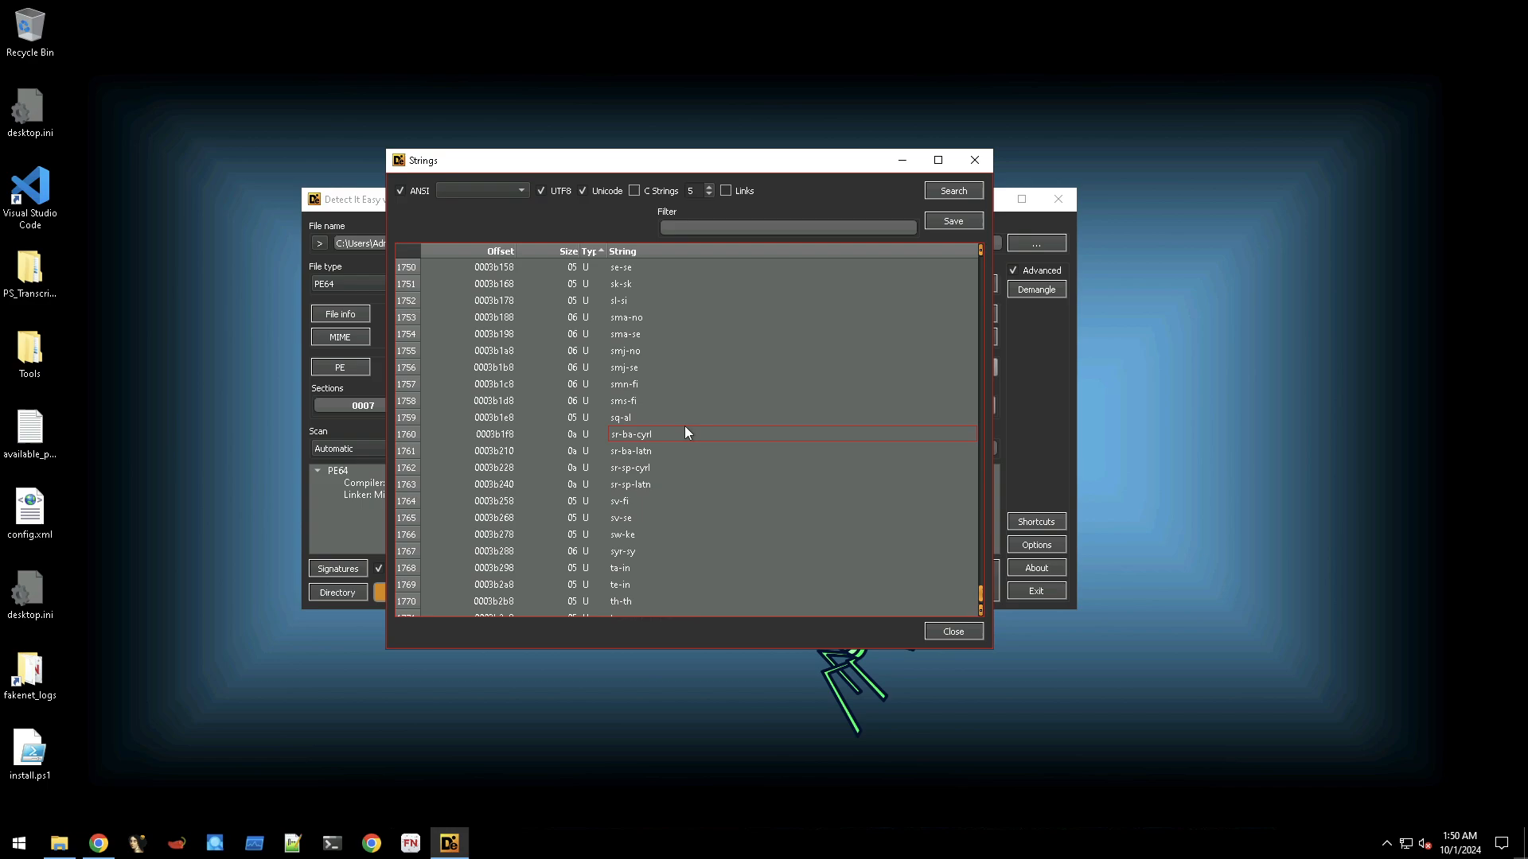
scroll(685, 426, up, 17)
click(686, 425)
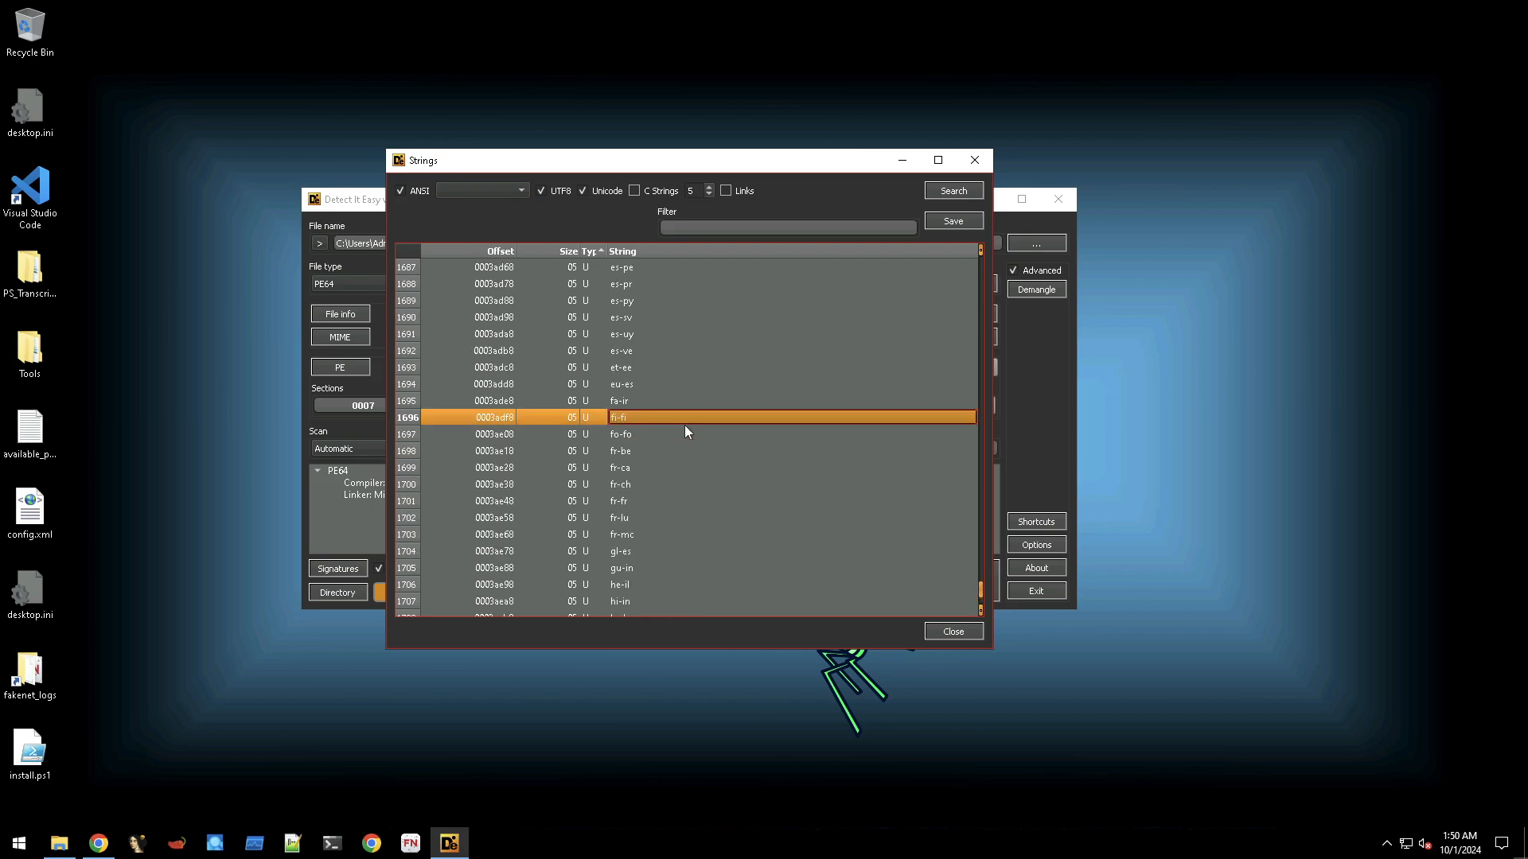
scroll(685, 425, down, 3)
key(Page_Up)
key(Page_Up)
key(Page_Up)
key(Page_Up)
key(Page_Up)
key(Page_Up)
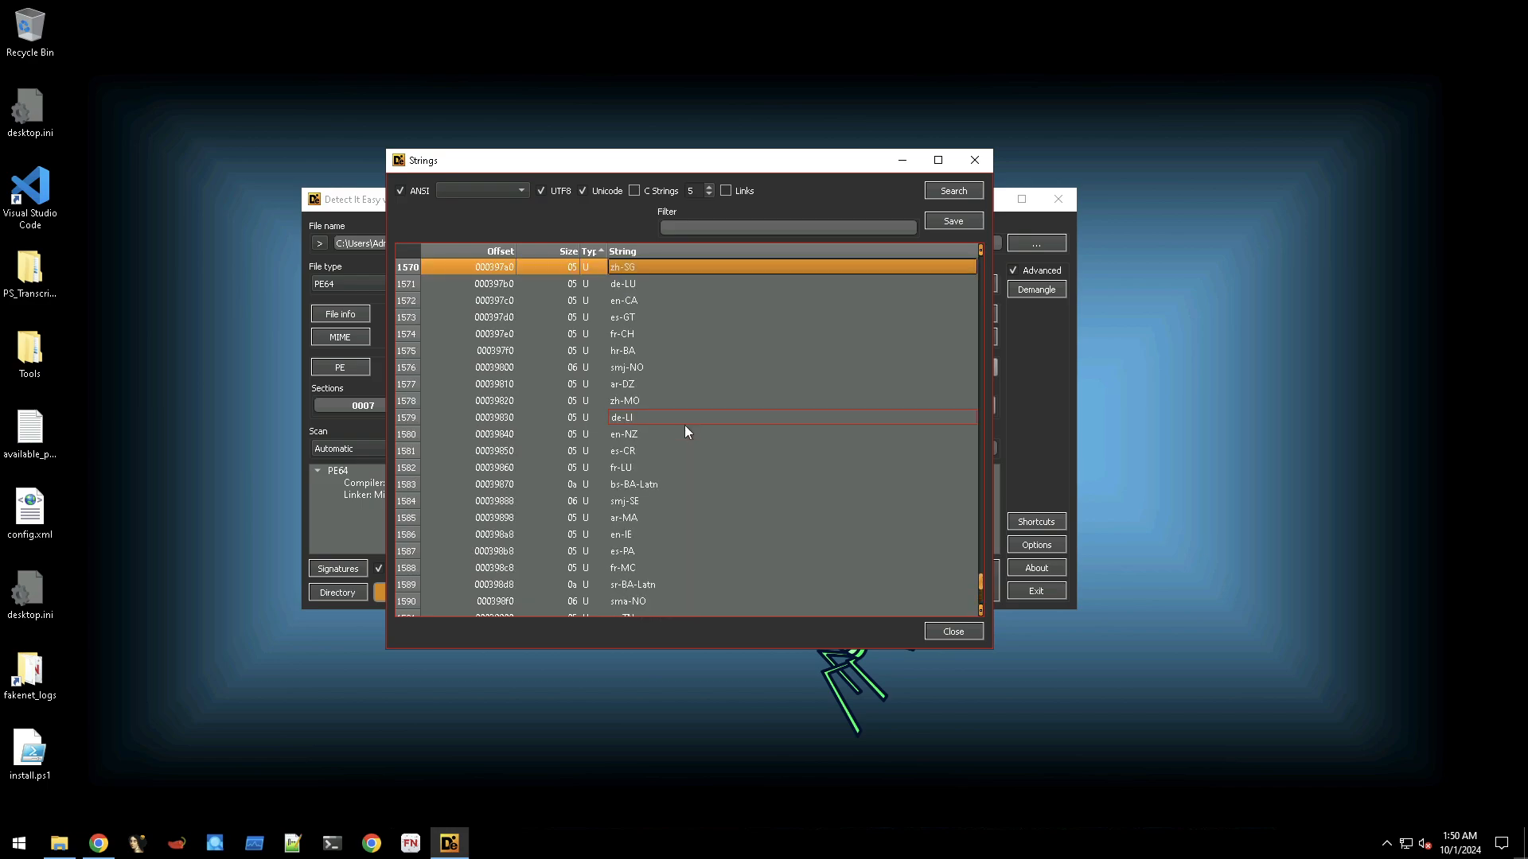
key(Page_Up)
key(Page_Up)
key(Page_Up)
key(Page_Up)
key(Page_Up)
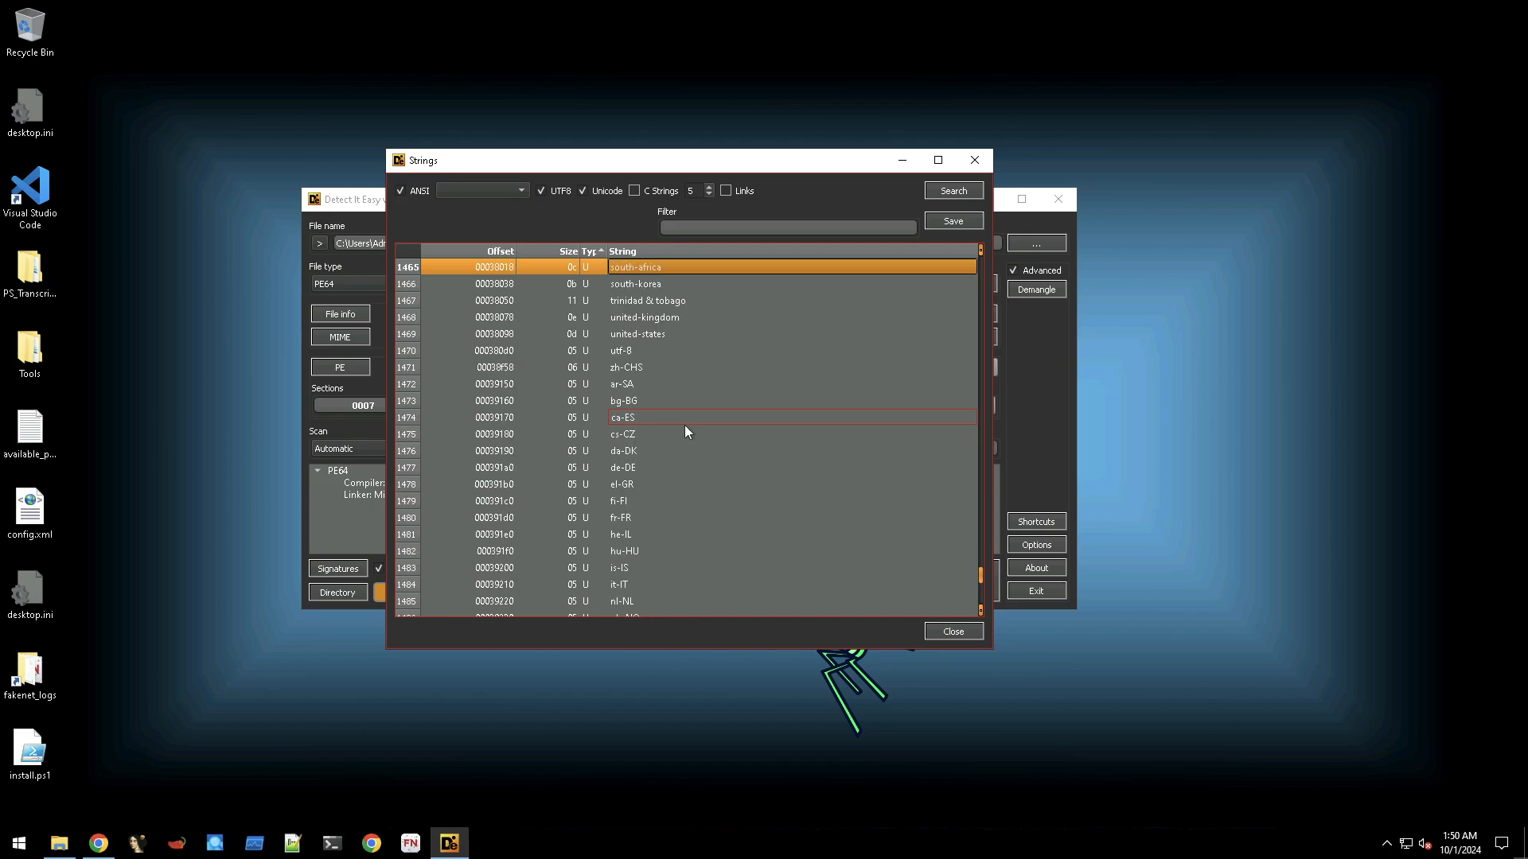
key(Page_Up)
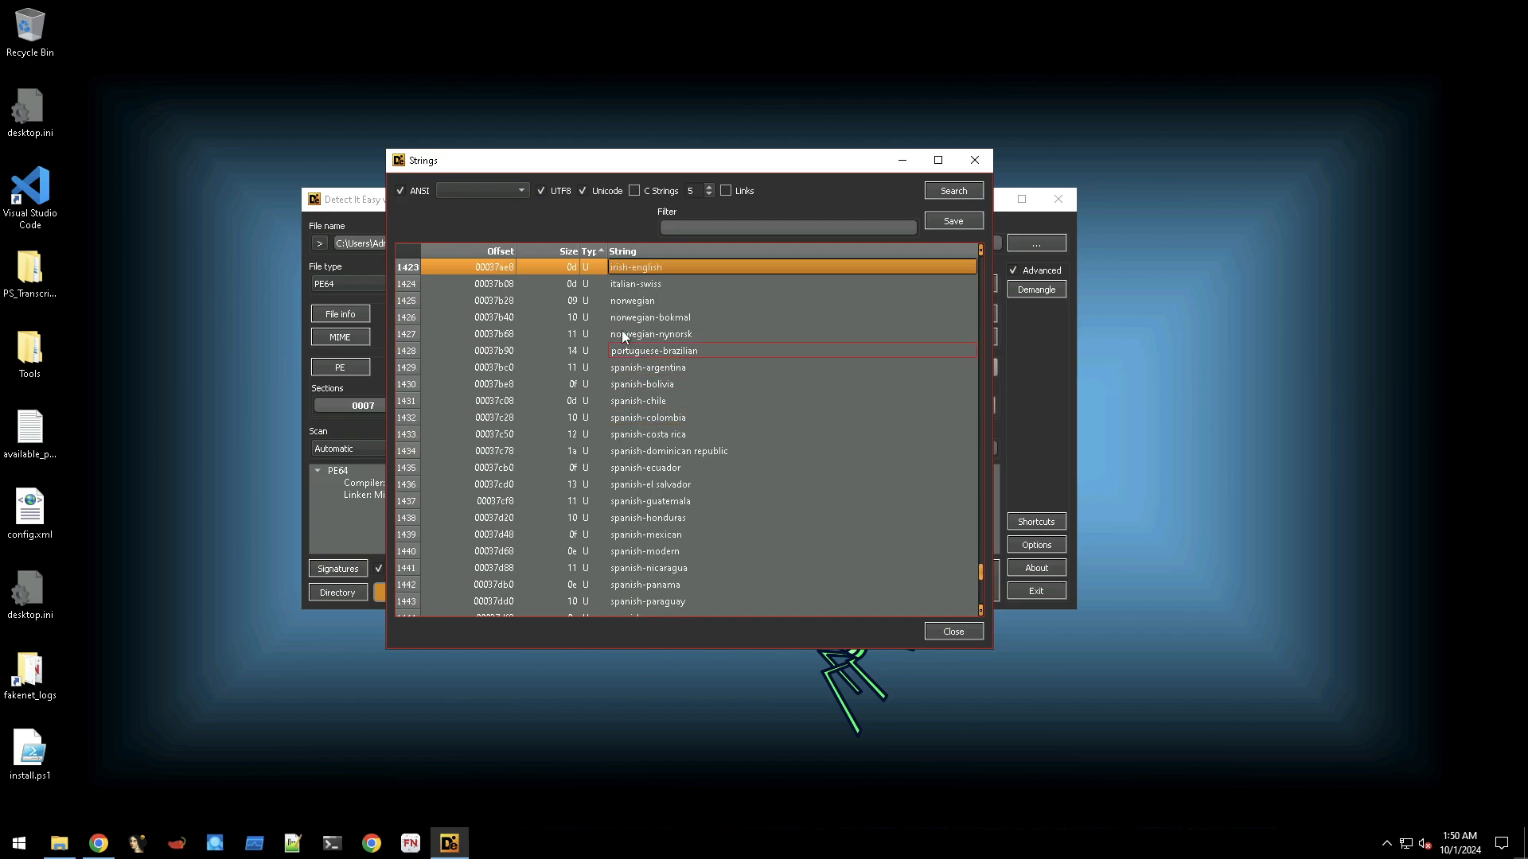
Turn off the UTF8 and Unicode string options, leaving only ANSI enabled.
click(544, 192)
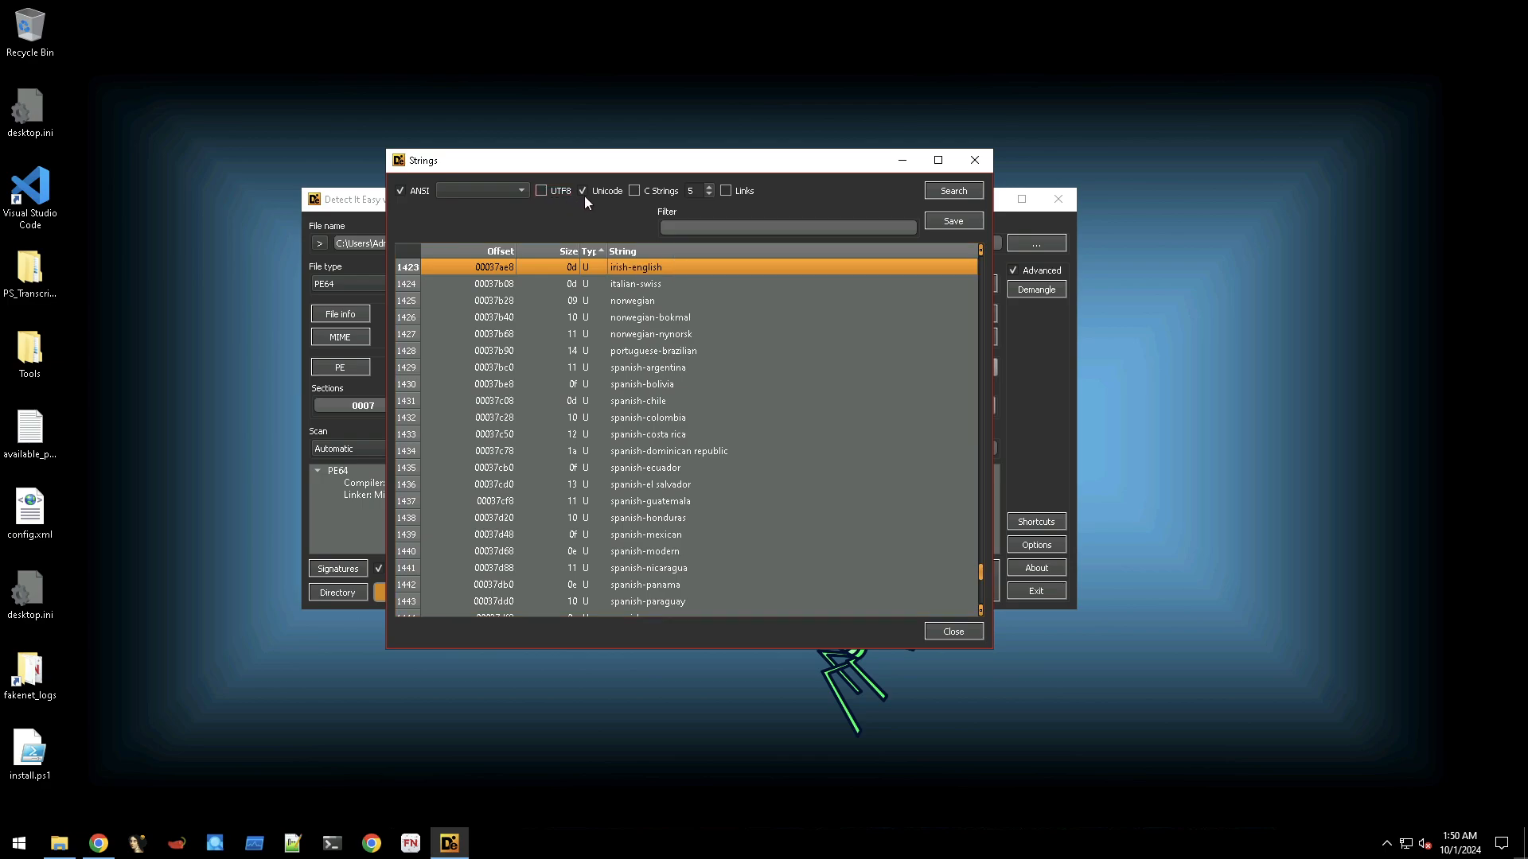
click(582, 191)
click(680, 400)
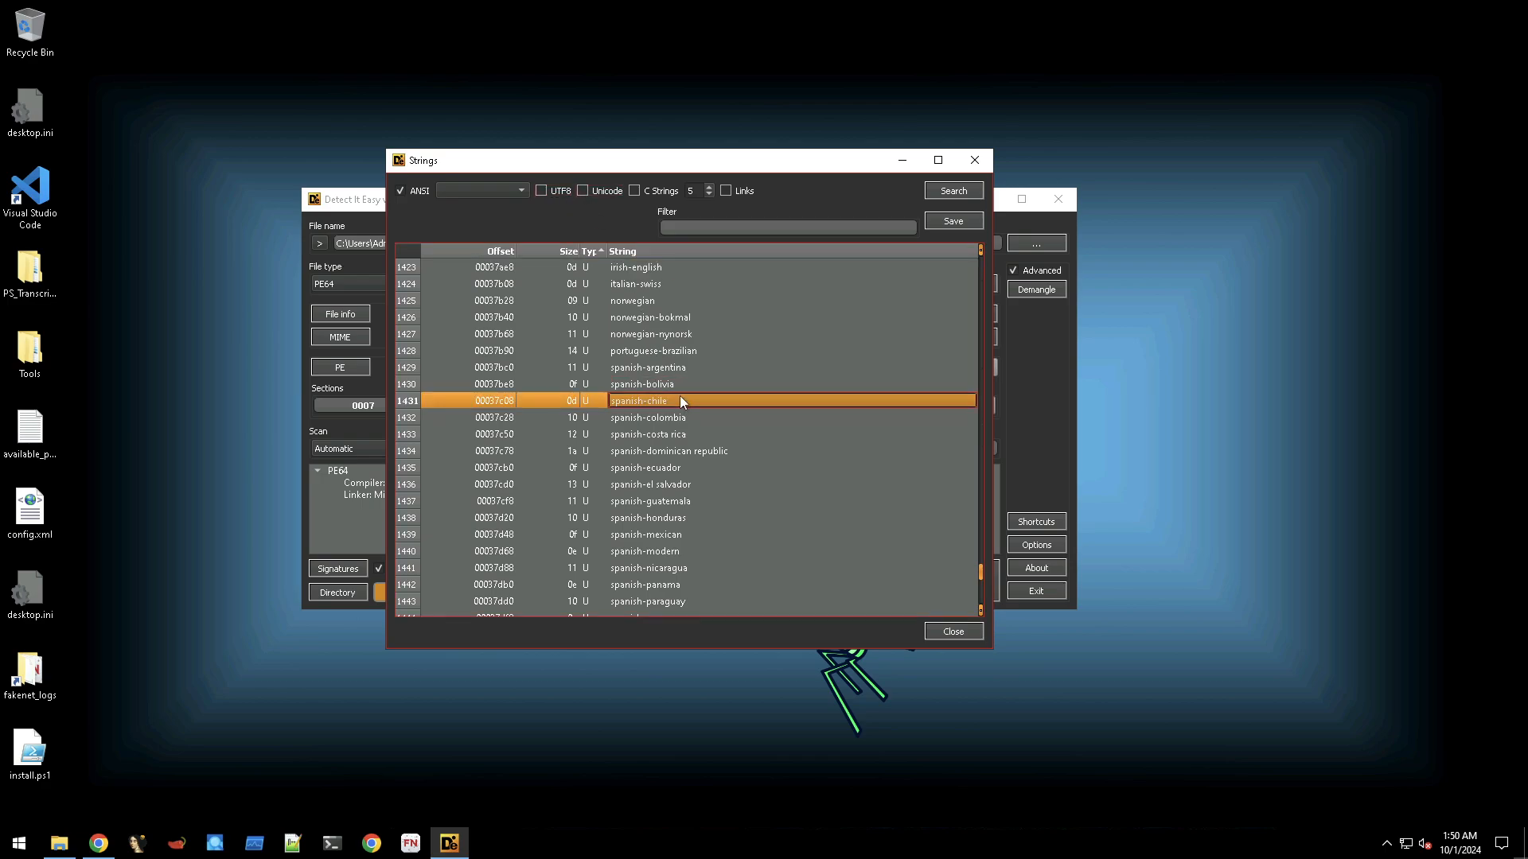
Examine the Unicode library, date and locale category strings, continuing up to the ANSI manifest and C++ type names.
key(Page_Up)
key(Page_Up)
key(Page_Up)
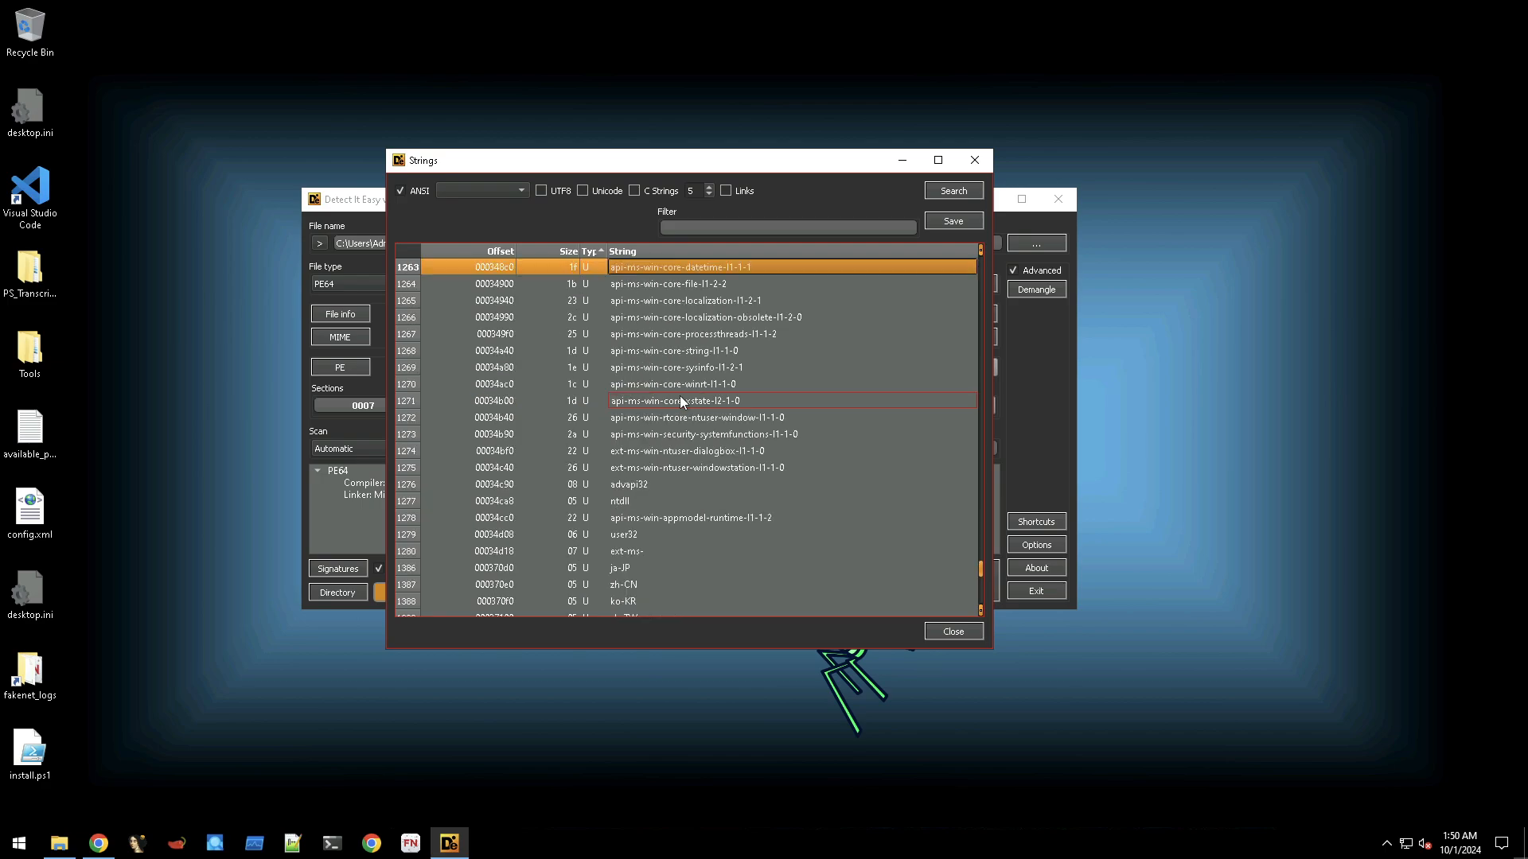
key(Page_Up)
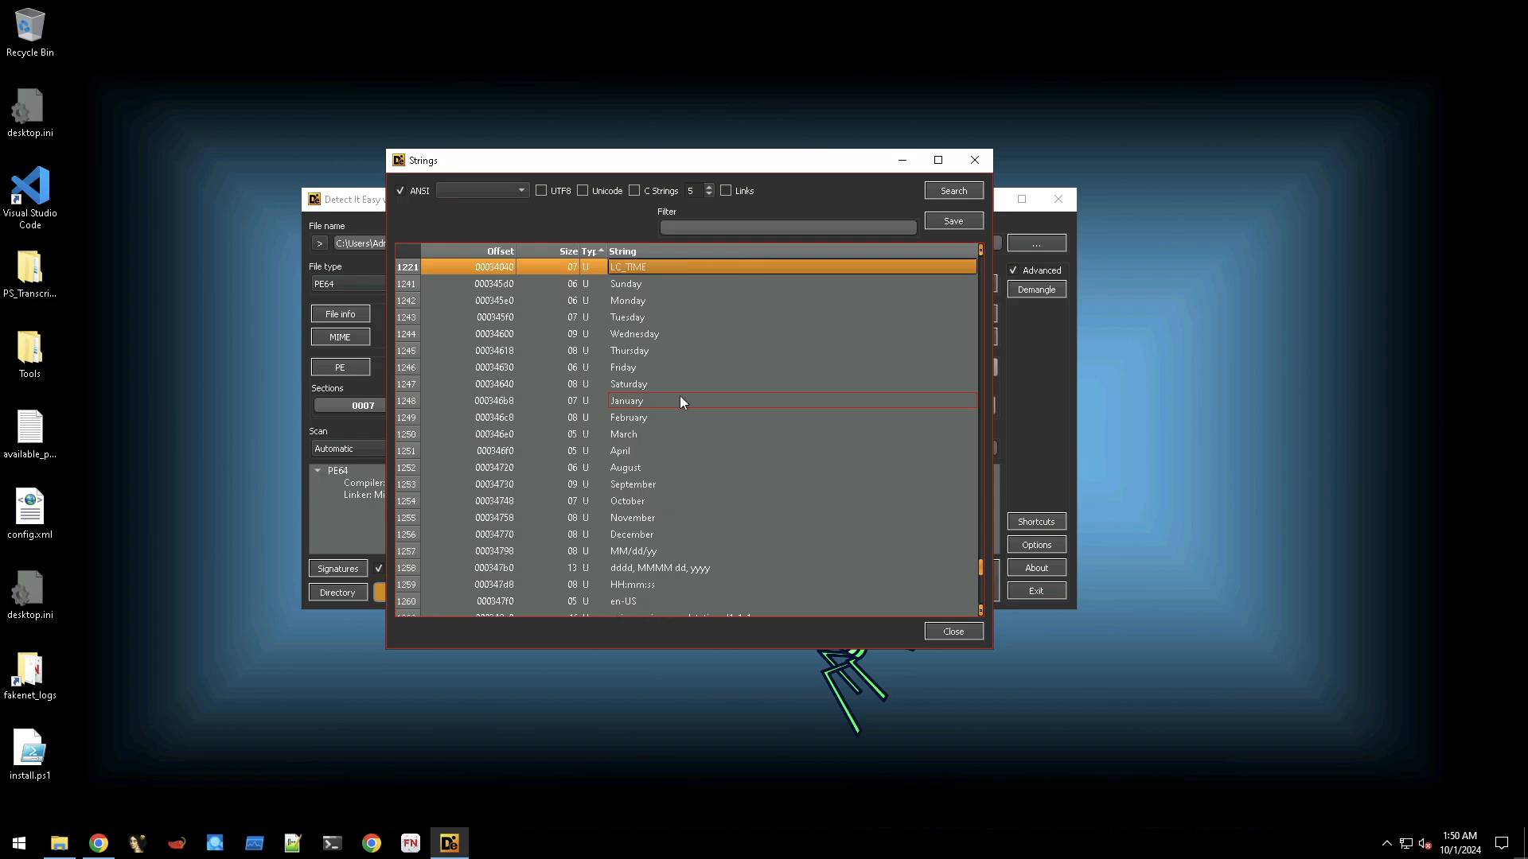
key(Page_Up)
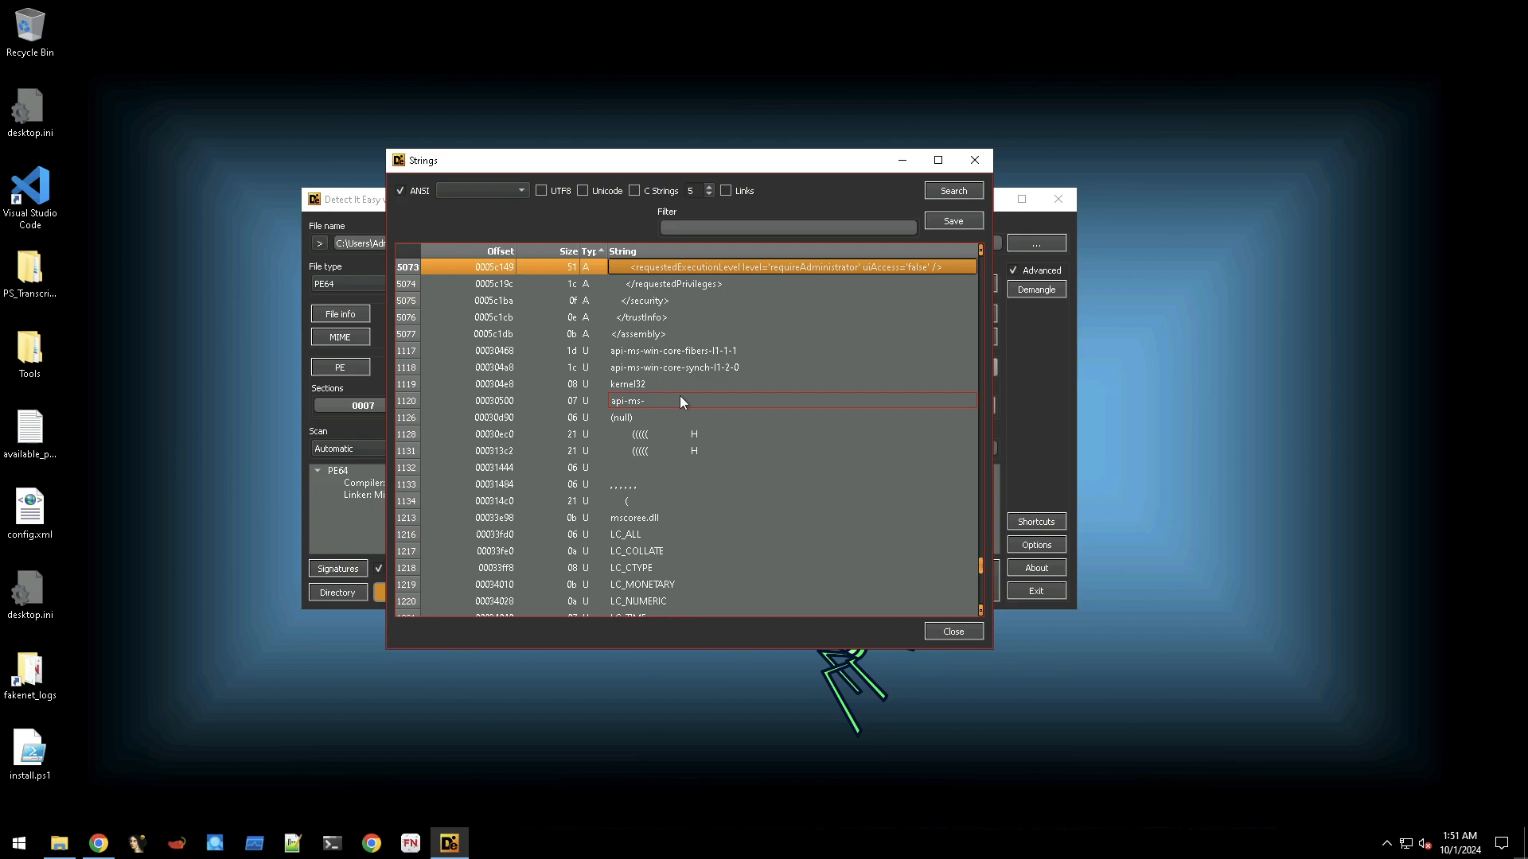
key(Page_Up)
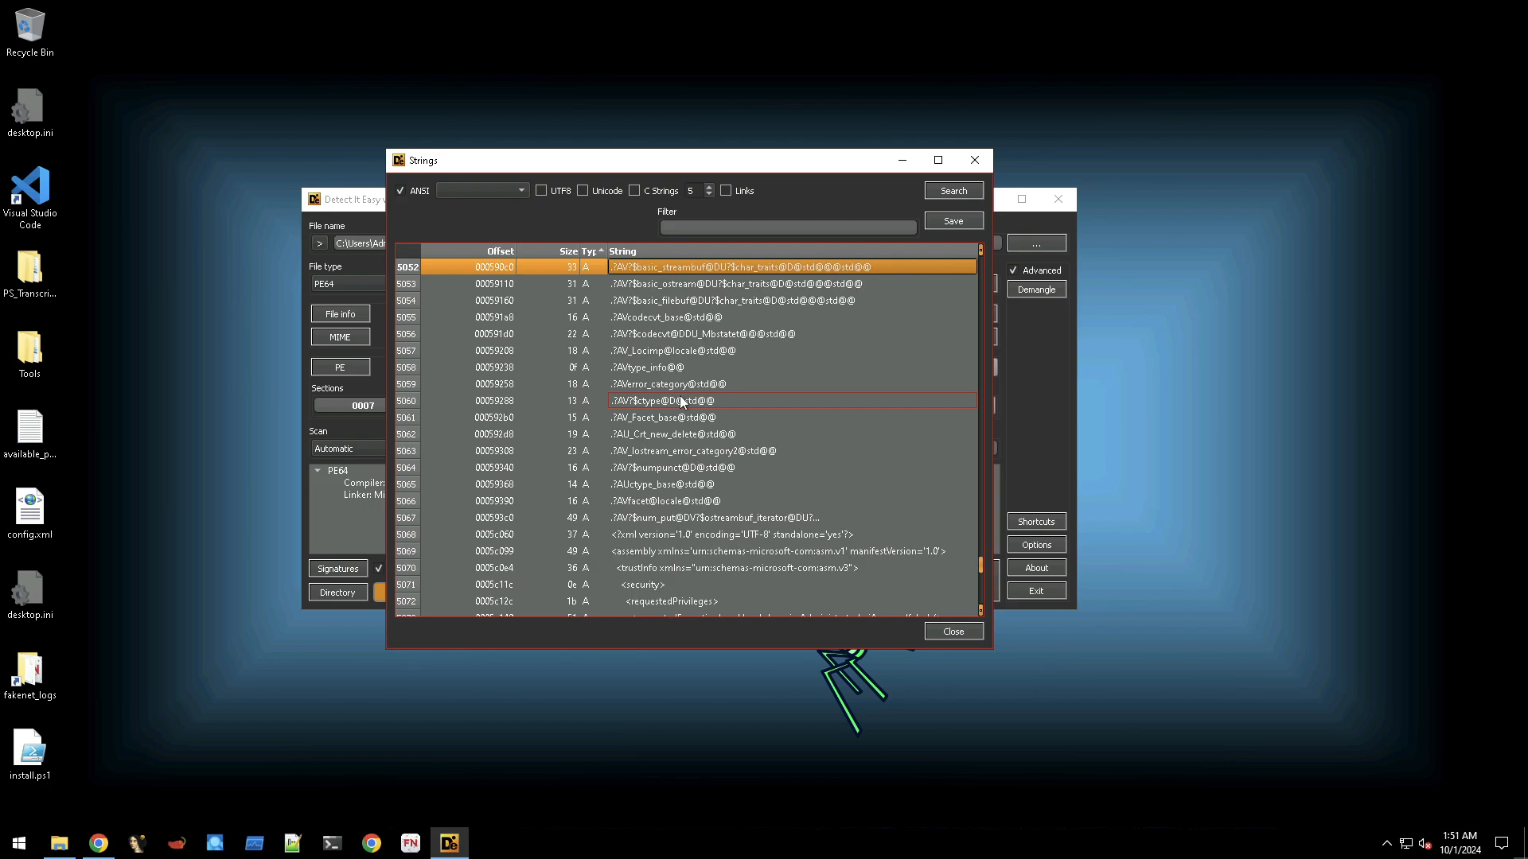
Examine the scrambled ANSI strings around offset 00058552 and select the entry at that offset.
scroll(692, 406, up, 5)
scroll(698, 407, up, 6)
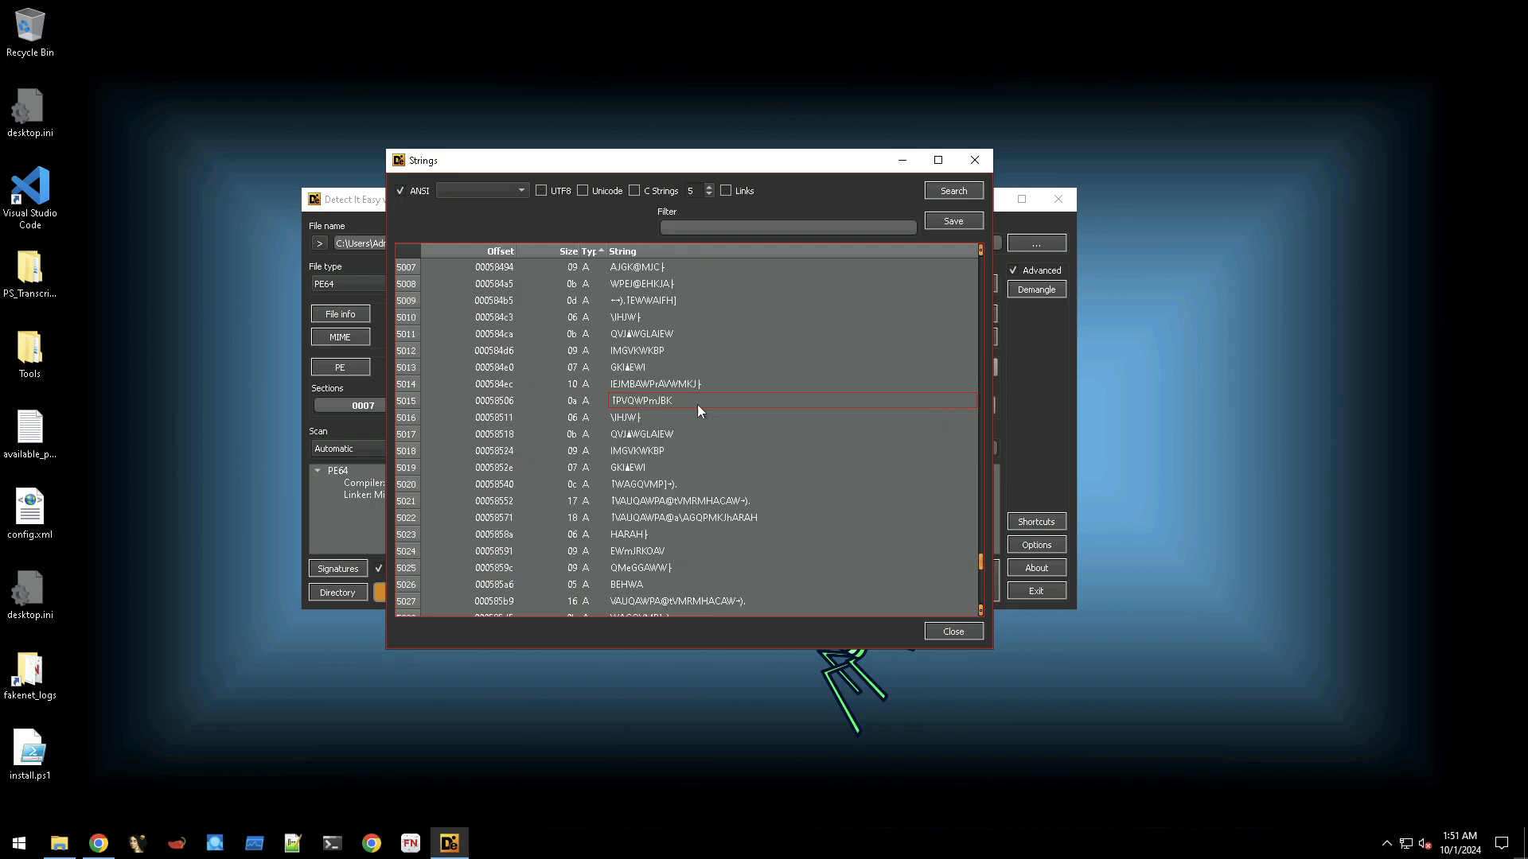
scroll(697, 405, up, 2)
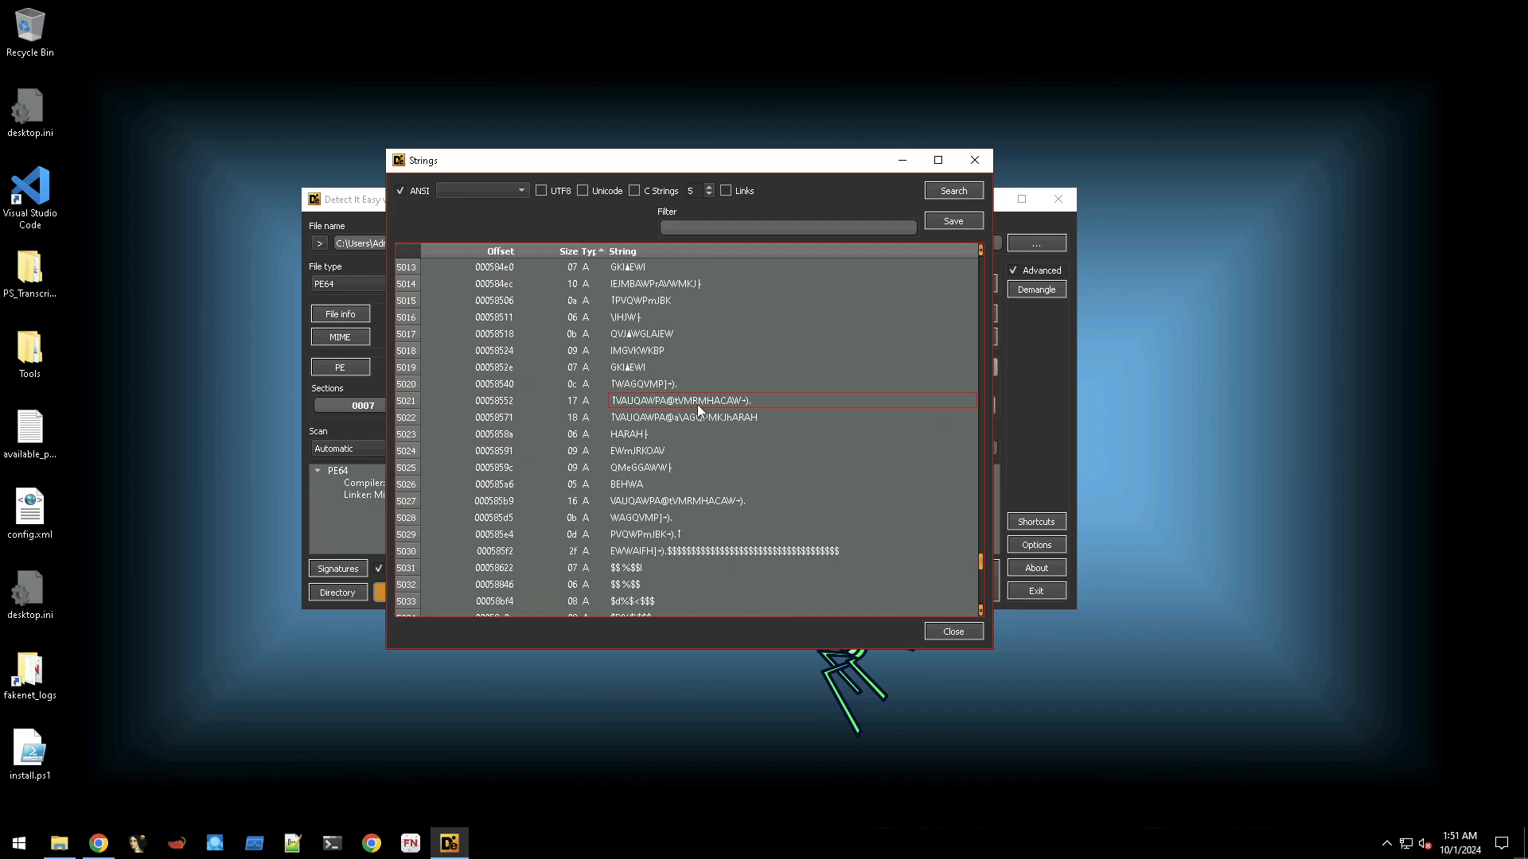
click(707, 403)
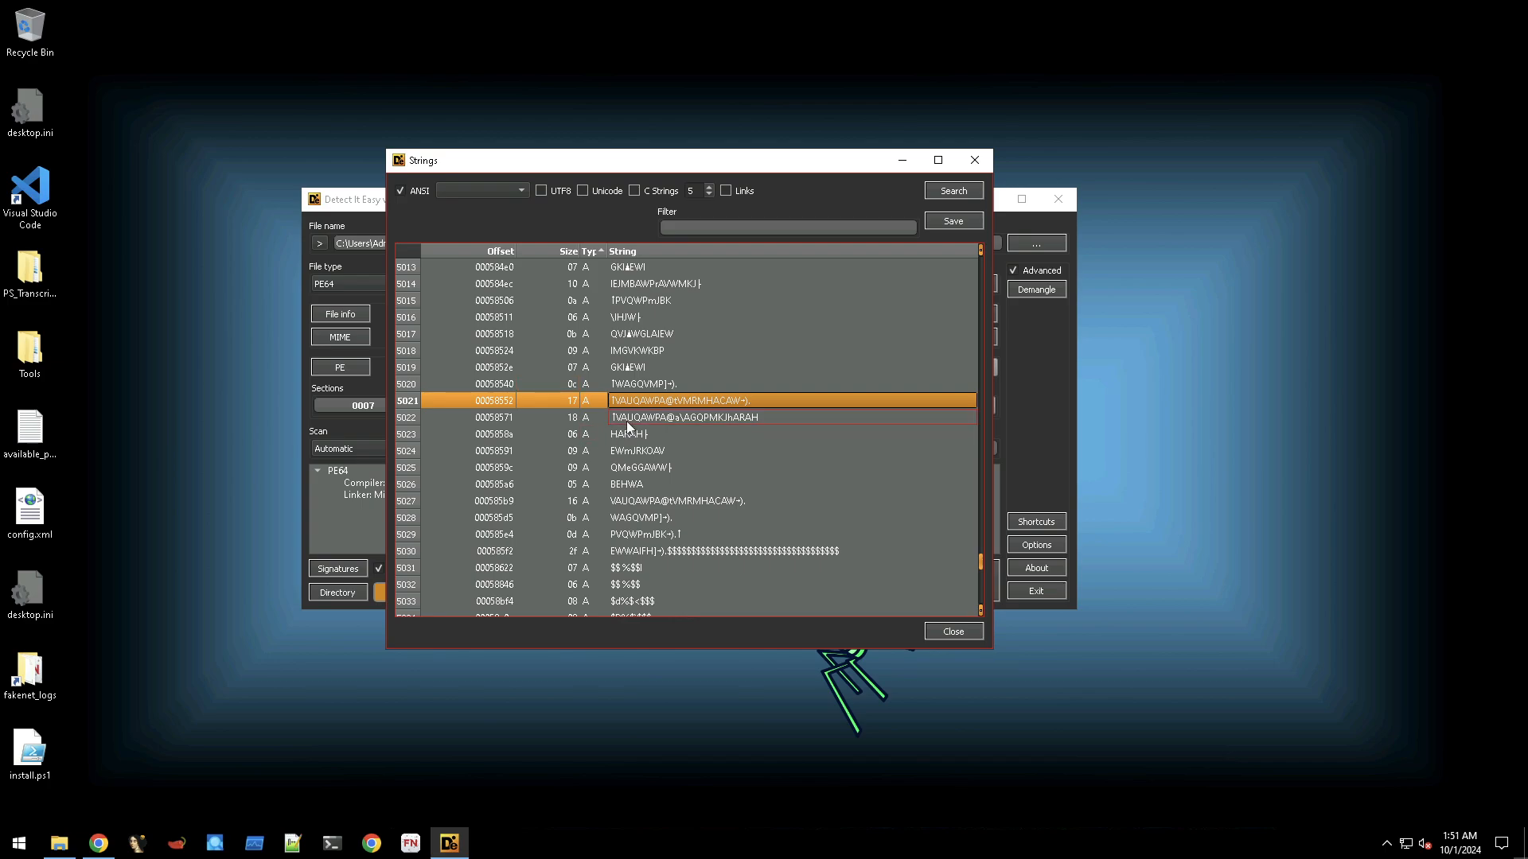
scroll(648, 418, up, 1)
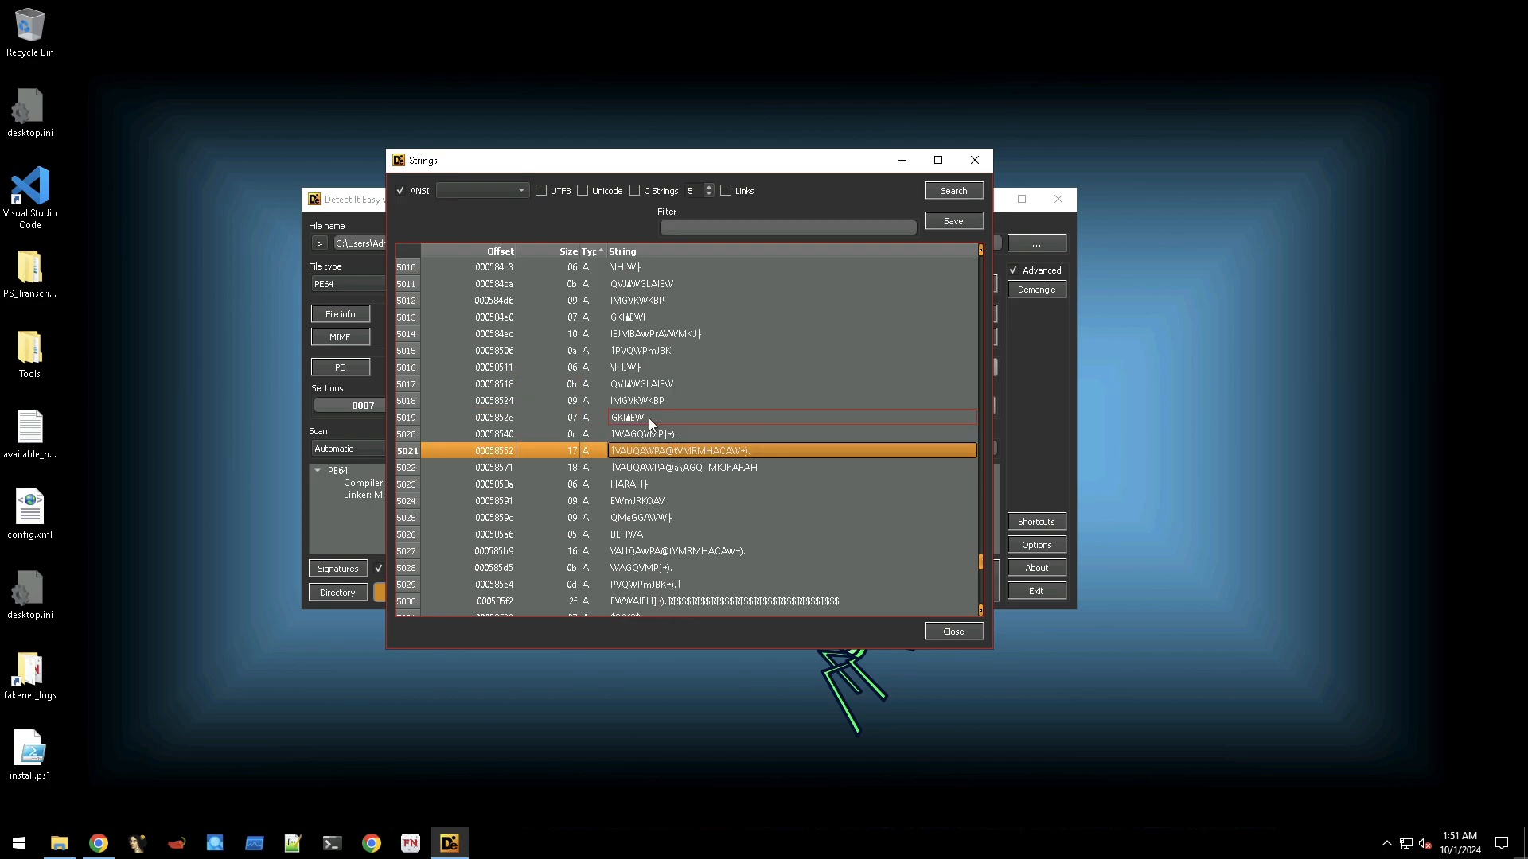
Go further up to the scrambled ANSI strings around offset 00056605 and select the entry at offset 000564f1.
scroll(647, 418, up, 5)
scroll(648, 417, up, 20)
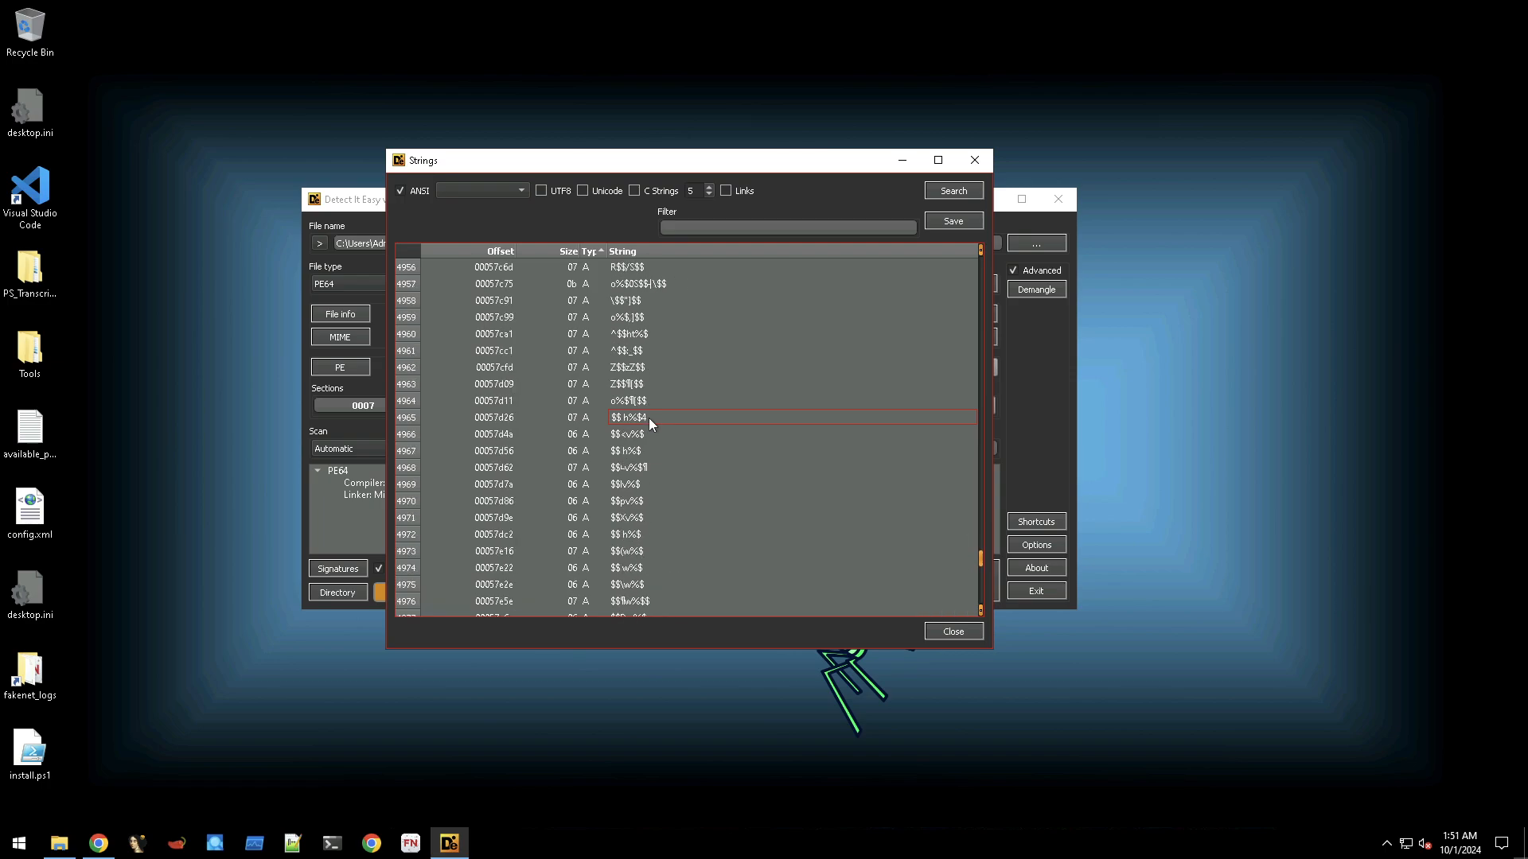
scroll(648, 418, up, 20)
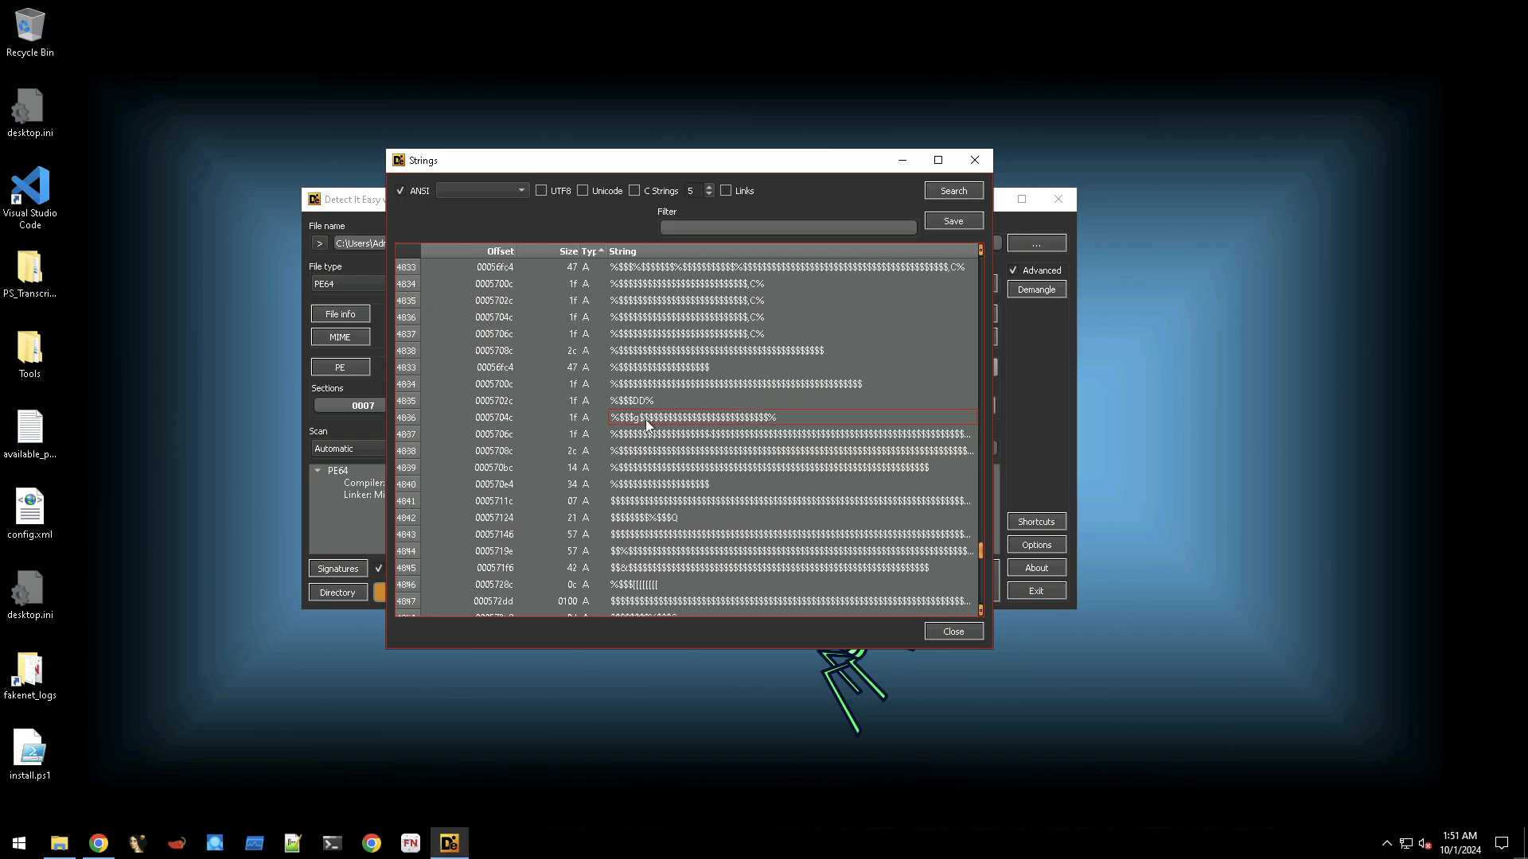
scroll(646, 419, up, 11)
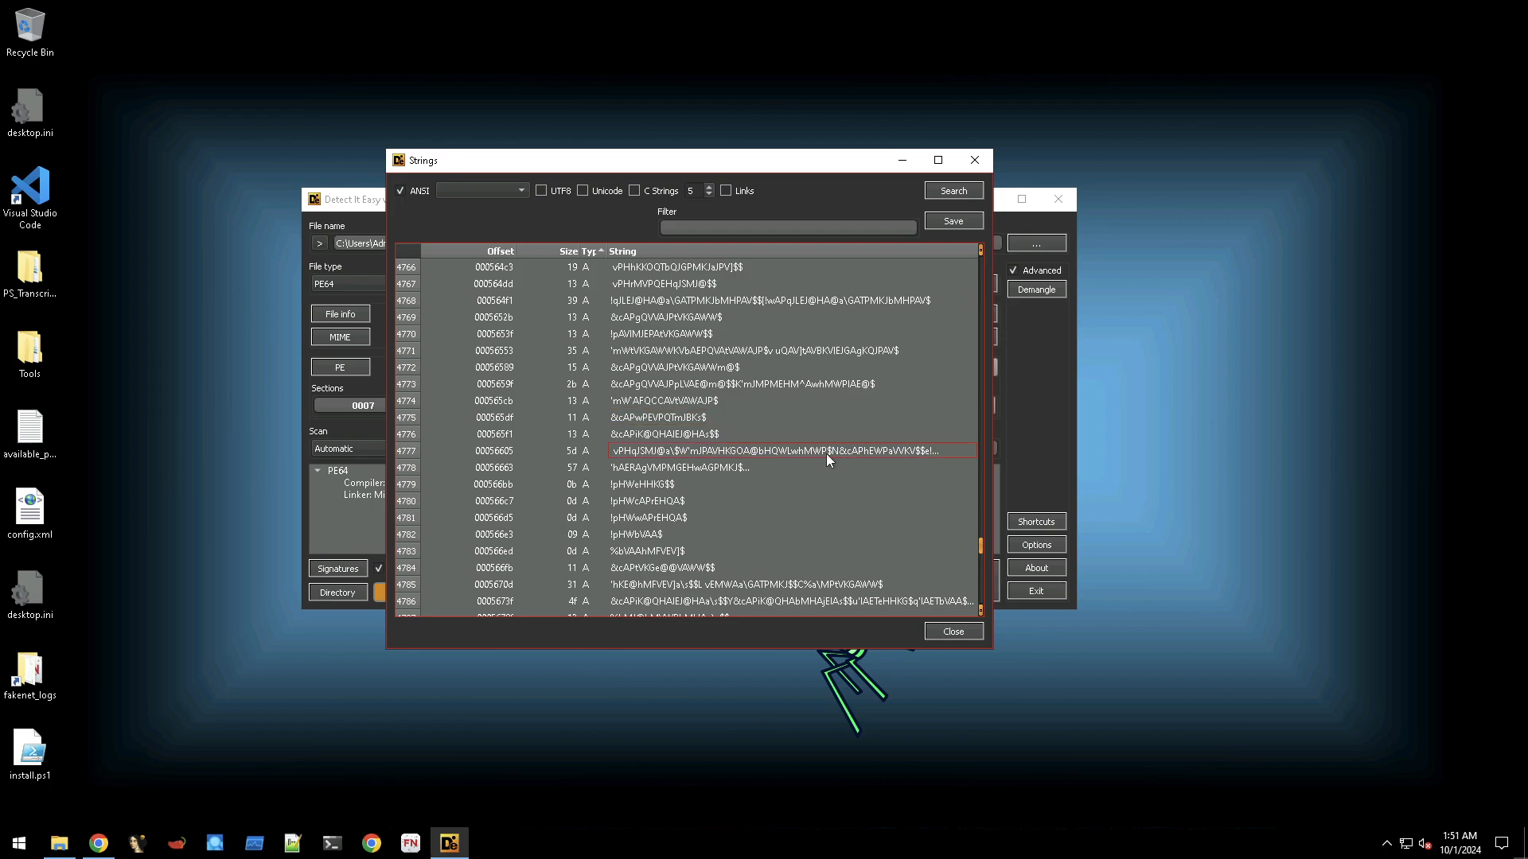
click(727, 303)
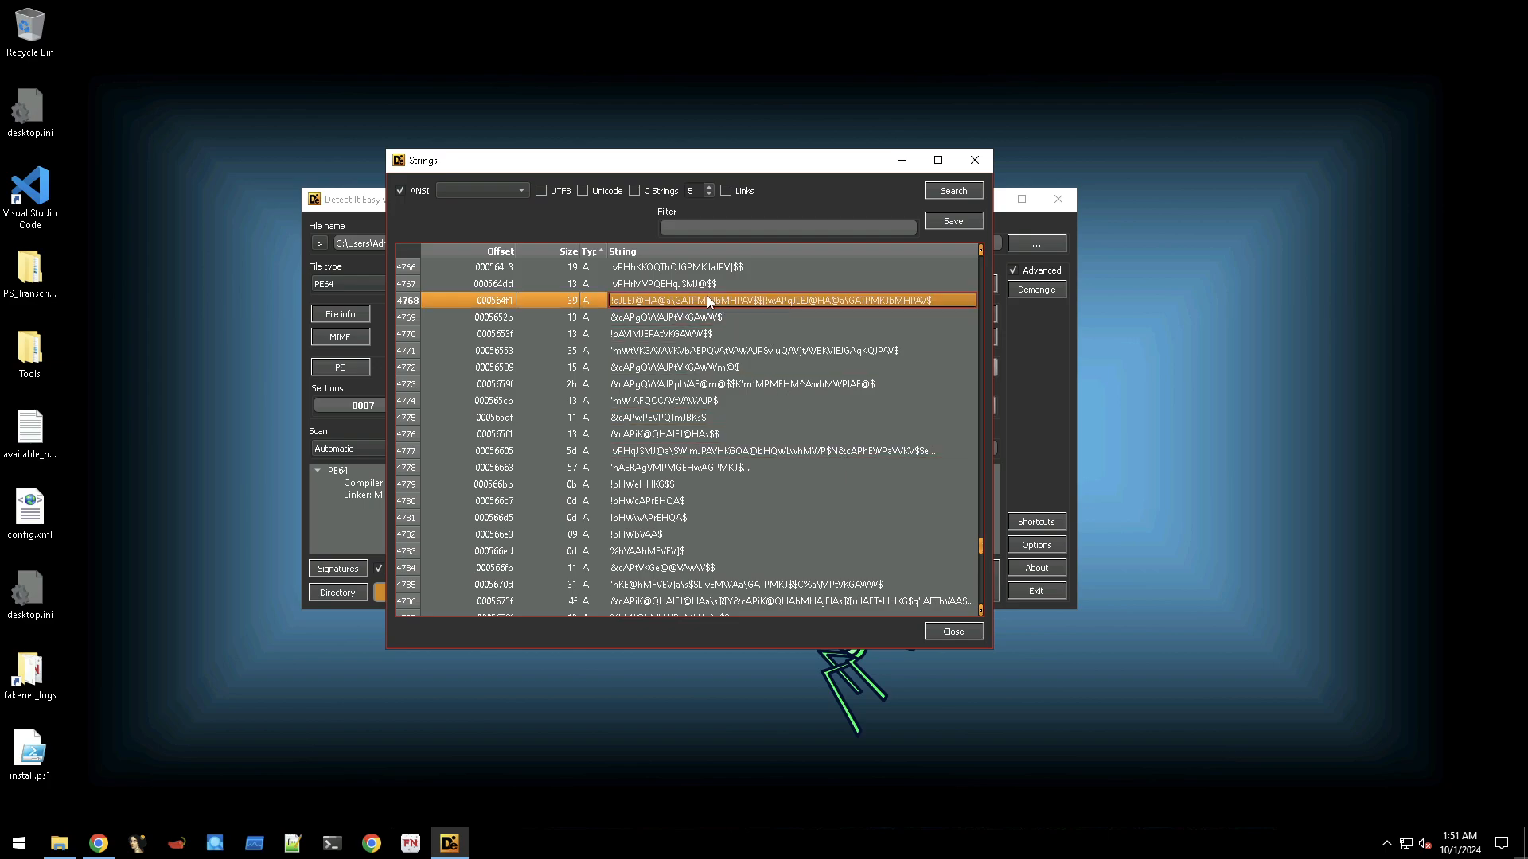
scroll(686, 531, down, 1)
Browse the ANSI strings upward from offset 000564f1 to offset 0004f7cc, checking for readable text.
scroll(693, 549, up, 20)
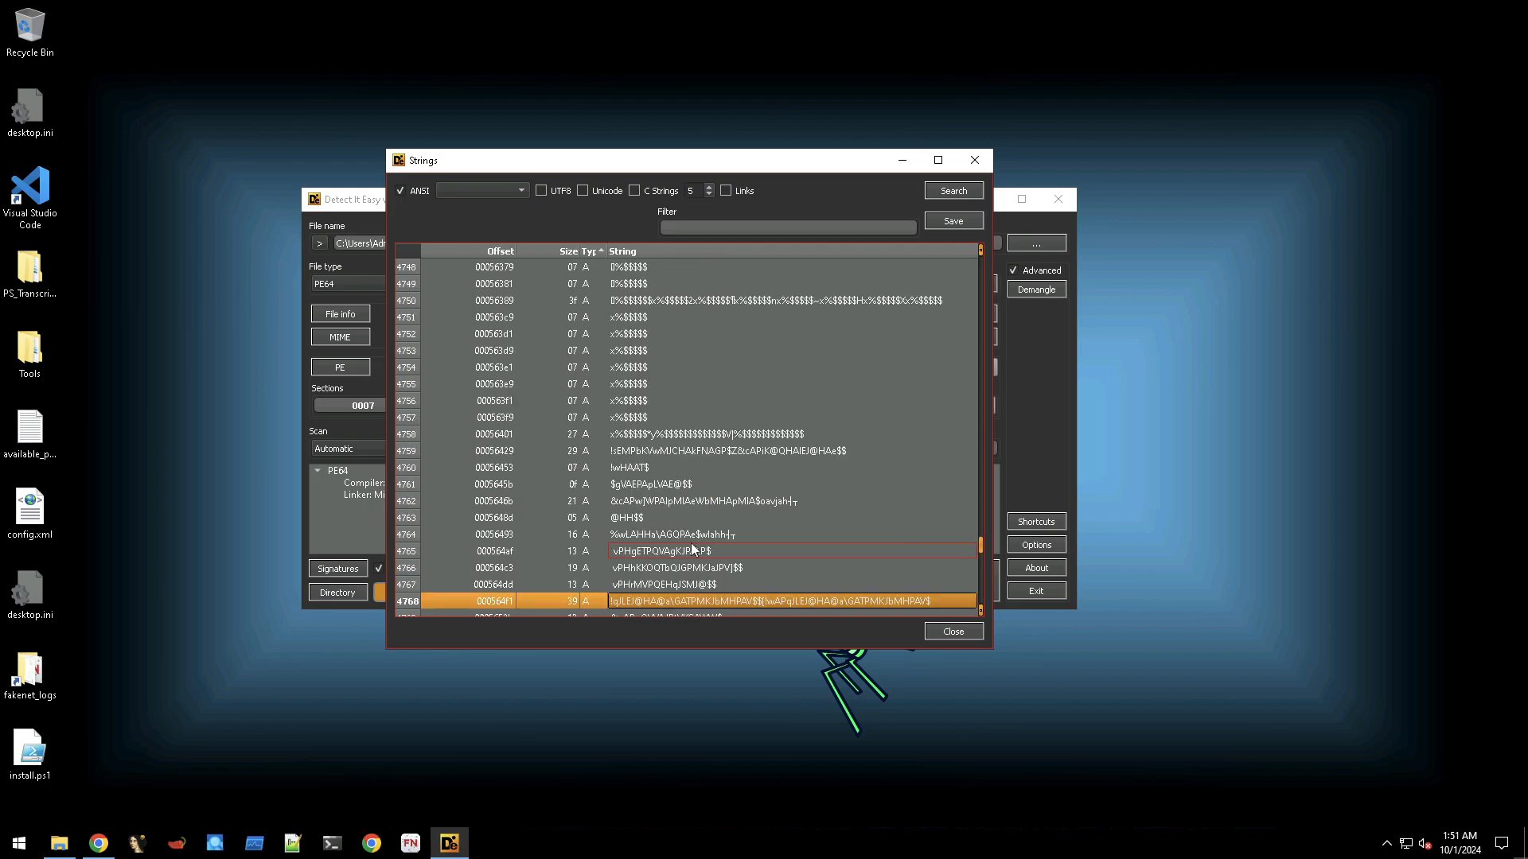
scroll(699, 523, up, 20)
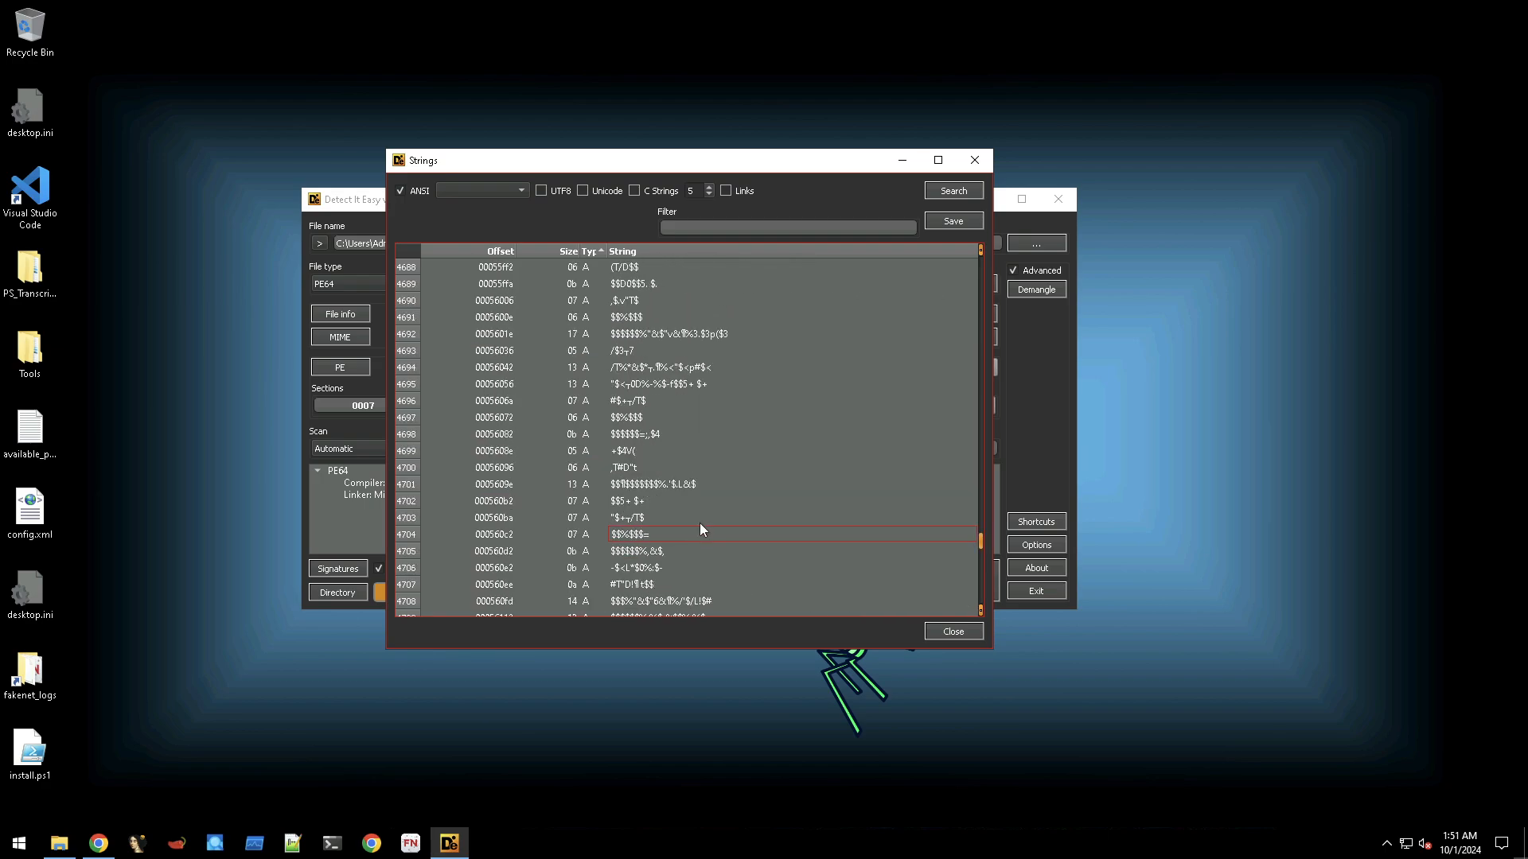
click(699, 518)
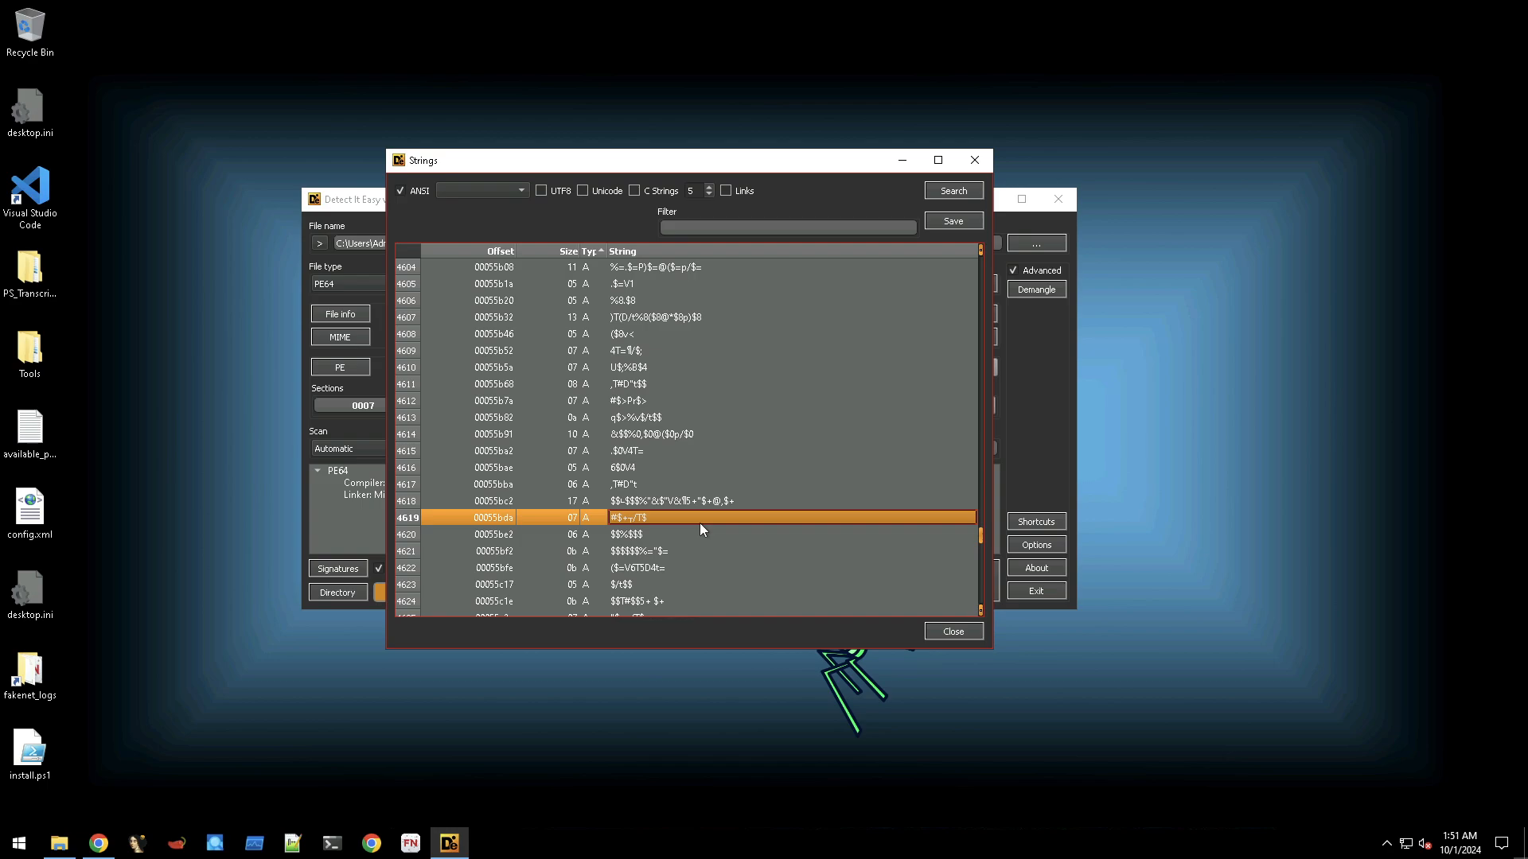
key(Page_Up)
key(Page_Up)
key(Page_Up)
key(Page_Up)
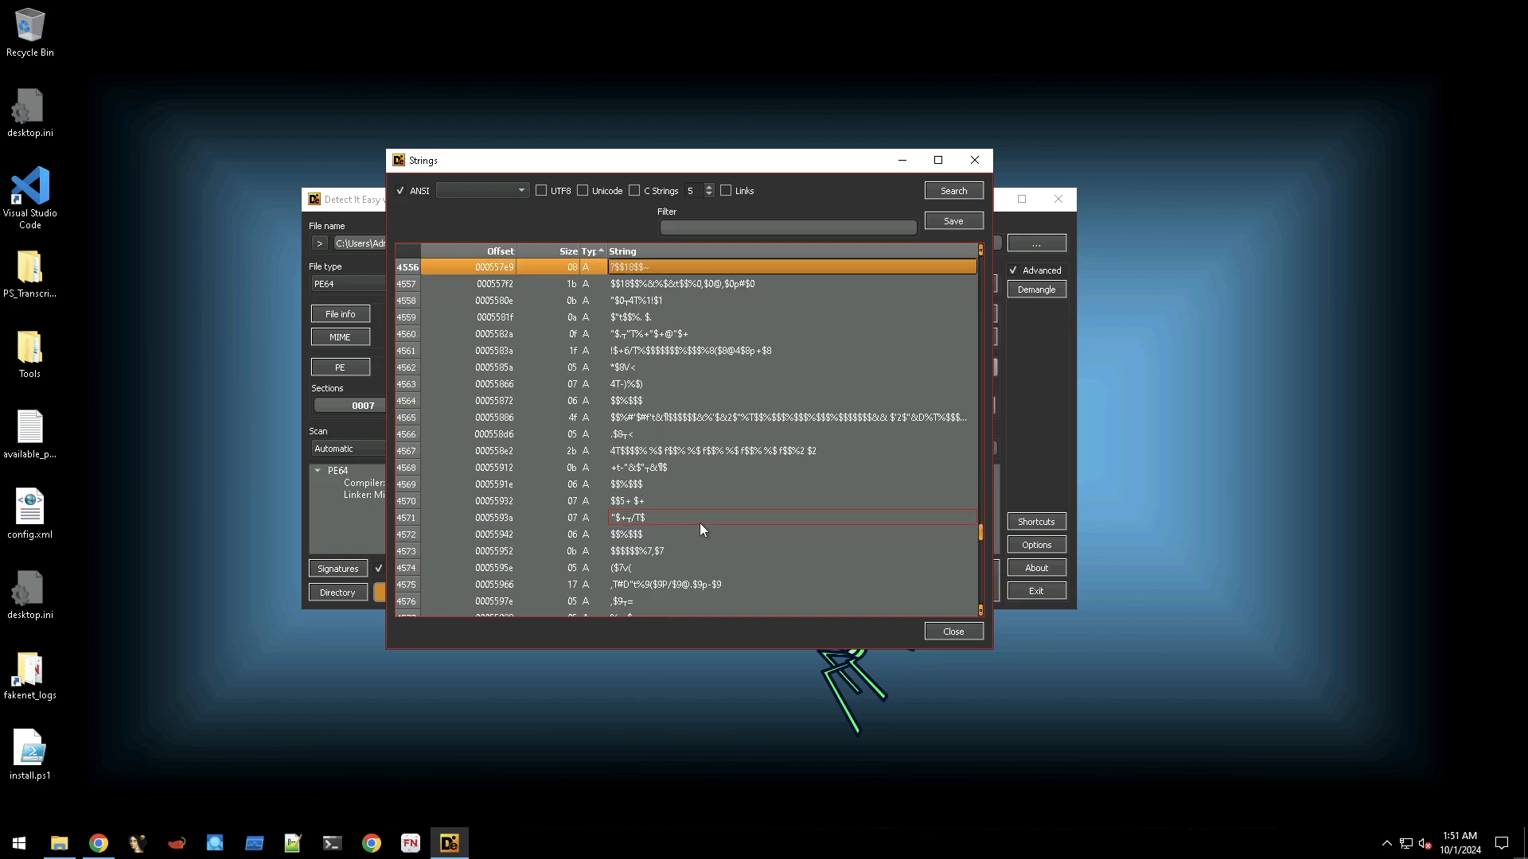
key(Page_Up)
key(Page_Up)
key(Page_Up)
key(Page_Up)
key(Page_Up)
key(Page_Up)
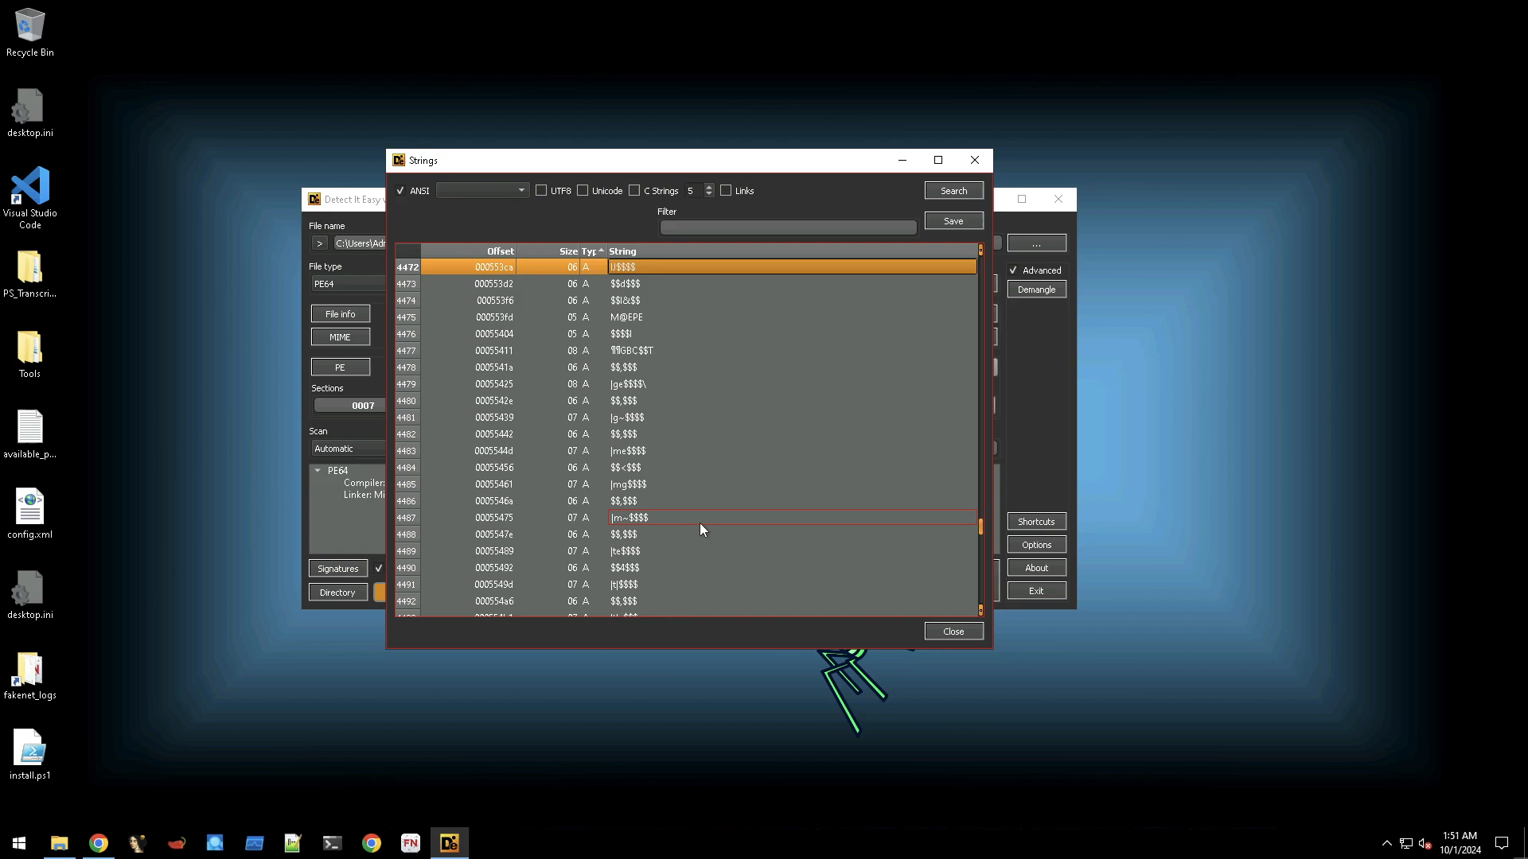
key(Page_Up)
key(Page_Up)
key(Page_Up)
key(Page_Up)
key(Page_Up)
key(Page_Up)
key(Page_Up)
key(Page_Up)
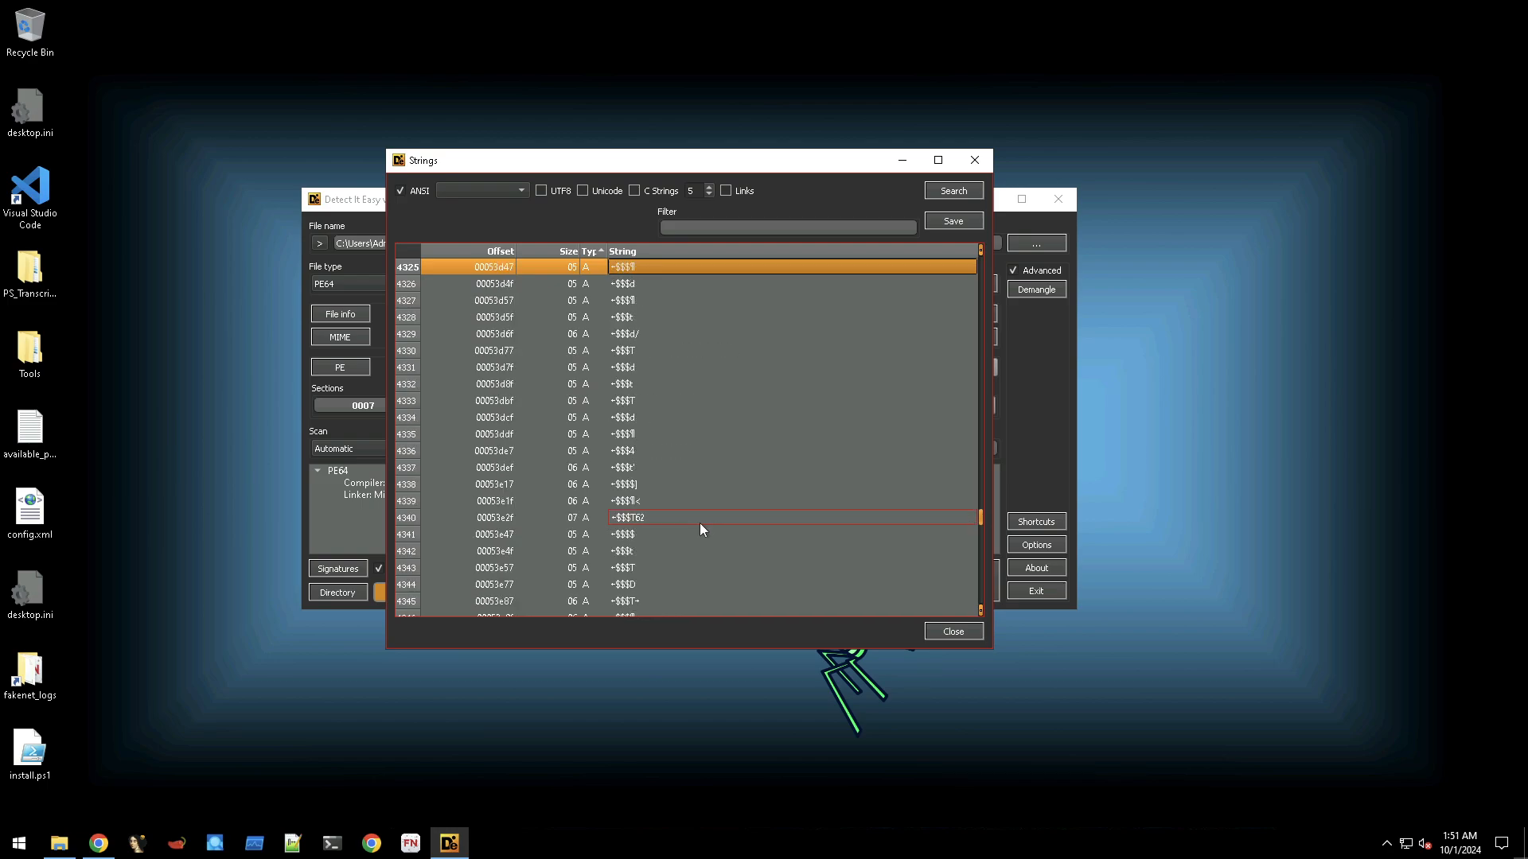
key(Page_Up)
key(Page_Up)
key(Page_Up)
key(Page_Up)
key(Page_Up)
key(Page_Up)
key(Page_Up)
key(Page_Up)
key(Page_Up)
key(Page_Up)
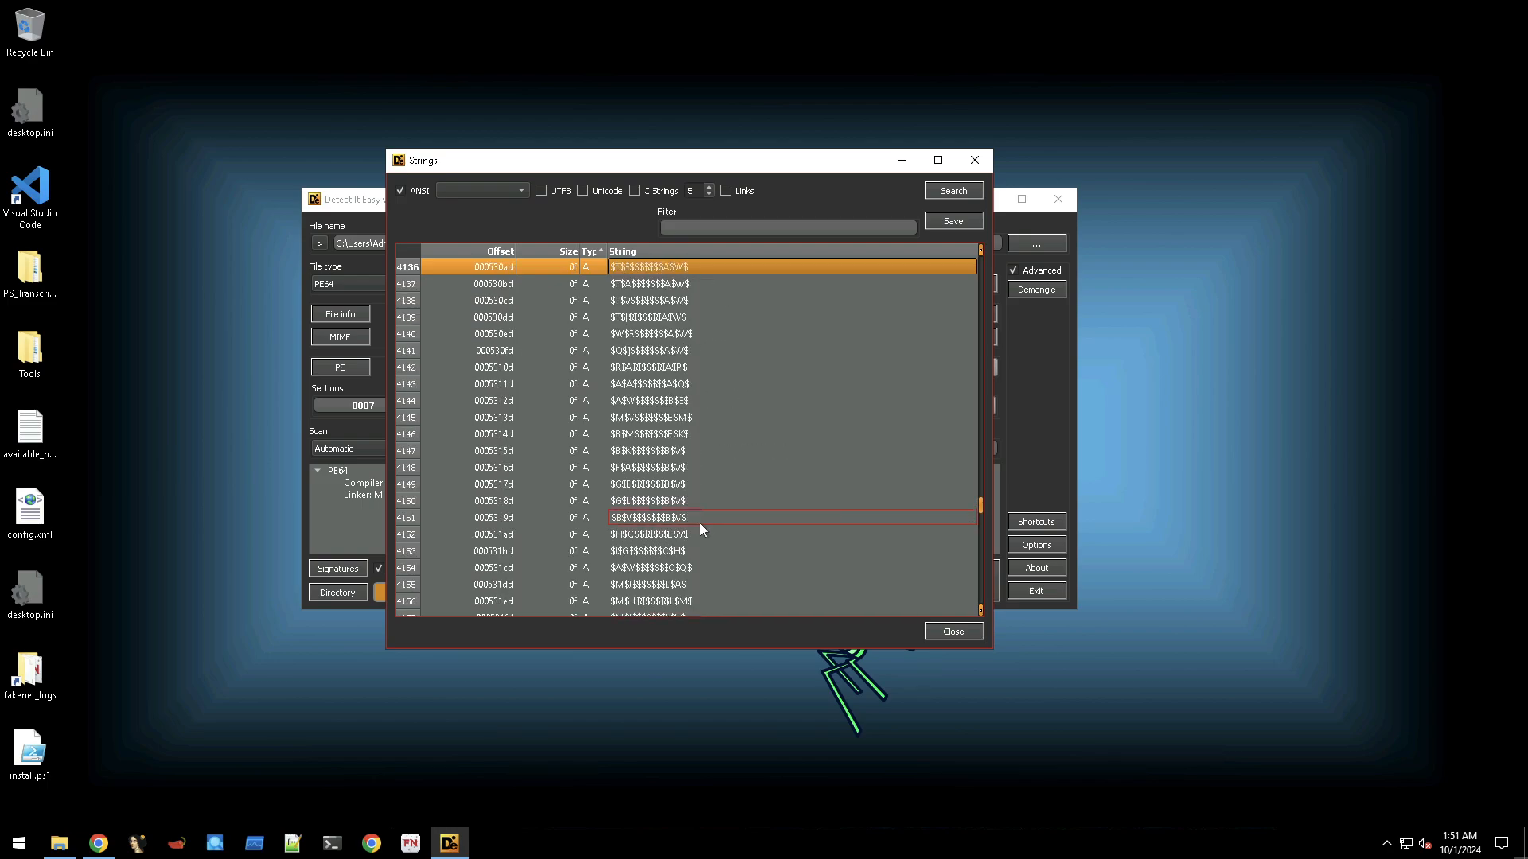
key(Page_Up)
key(Page_Up)
key(Page_Up)
key(Page_Up)
key(Page_Up)
key(Page_Up)
key(Page_Up)
key(Page_Up)
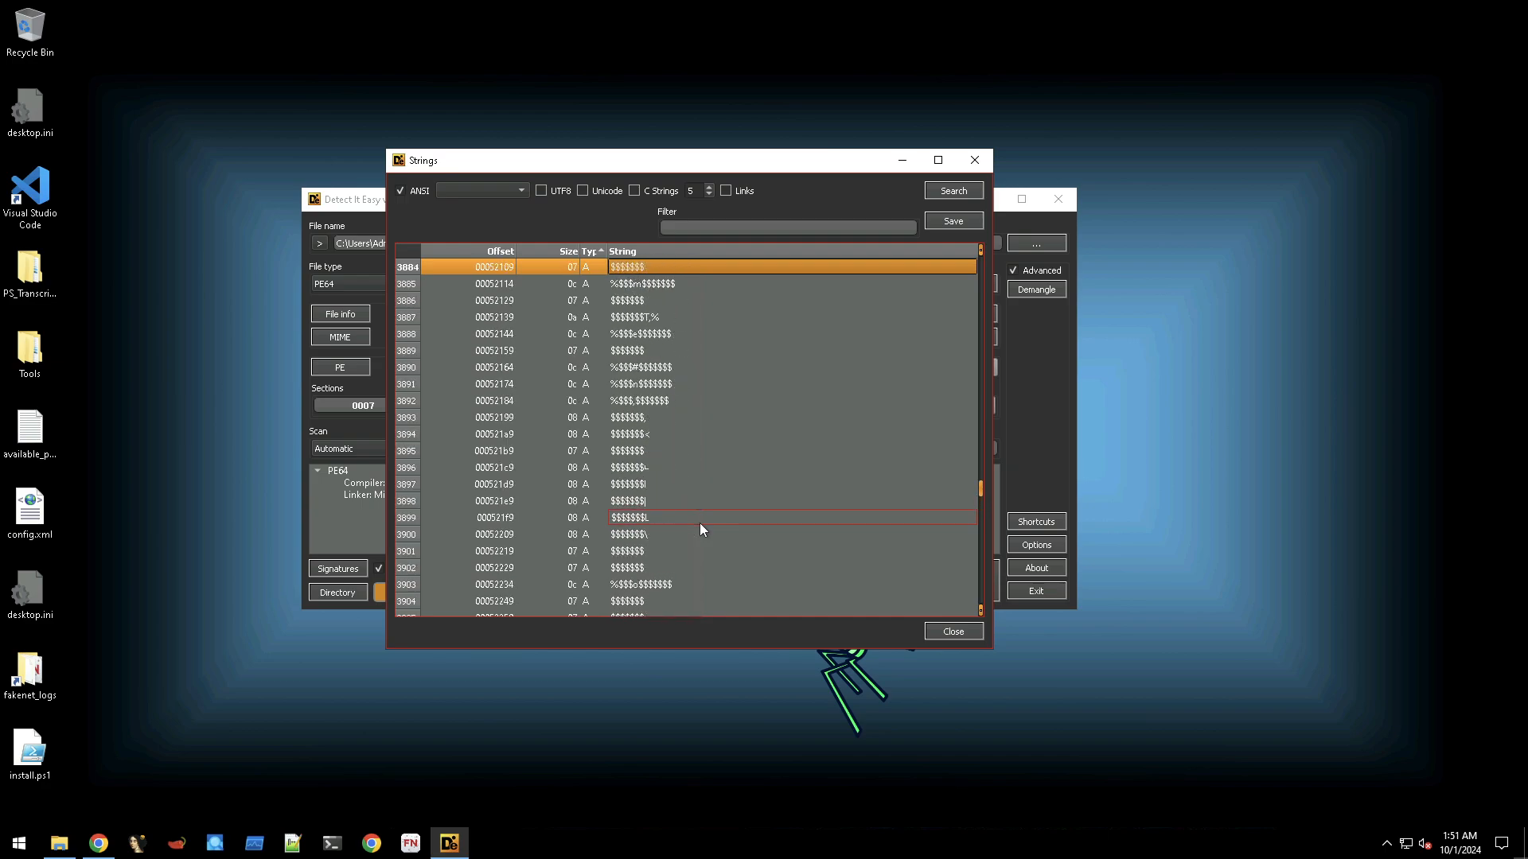
key(Page_Up)
key(Page_Up)
key(Page_Up)
key(Page_Up)
key(Page_Up)
key(Page_Up)
key(Page_Up)
key(Page_Up)
key(Page_Up)
key(Page_Up)
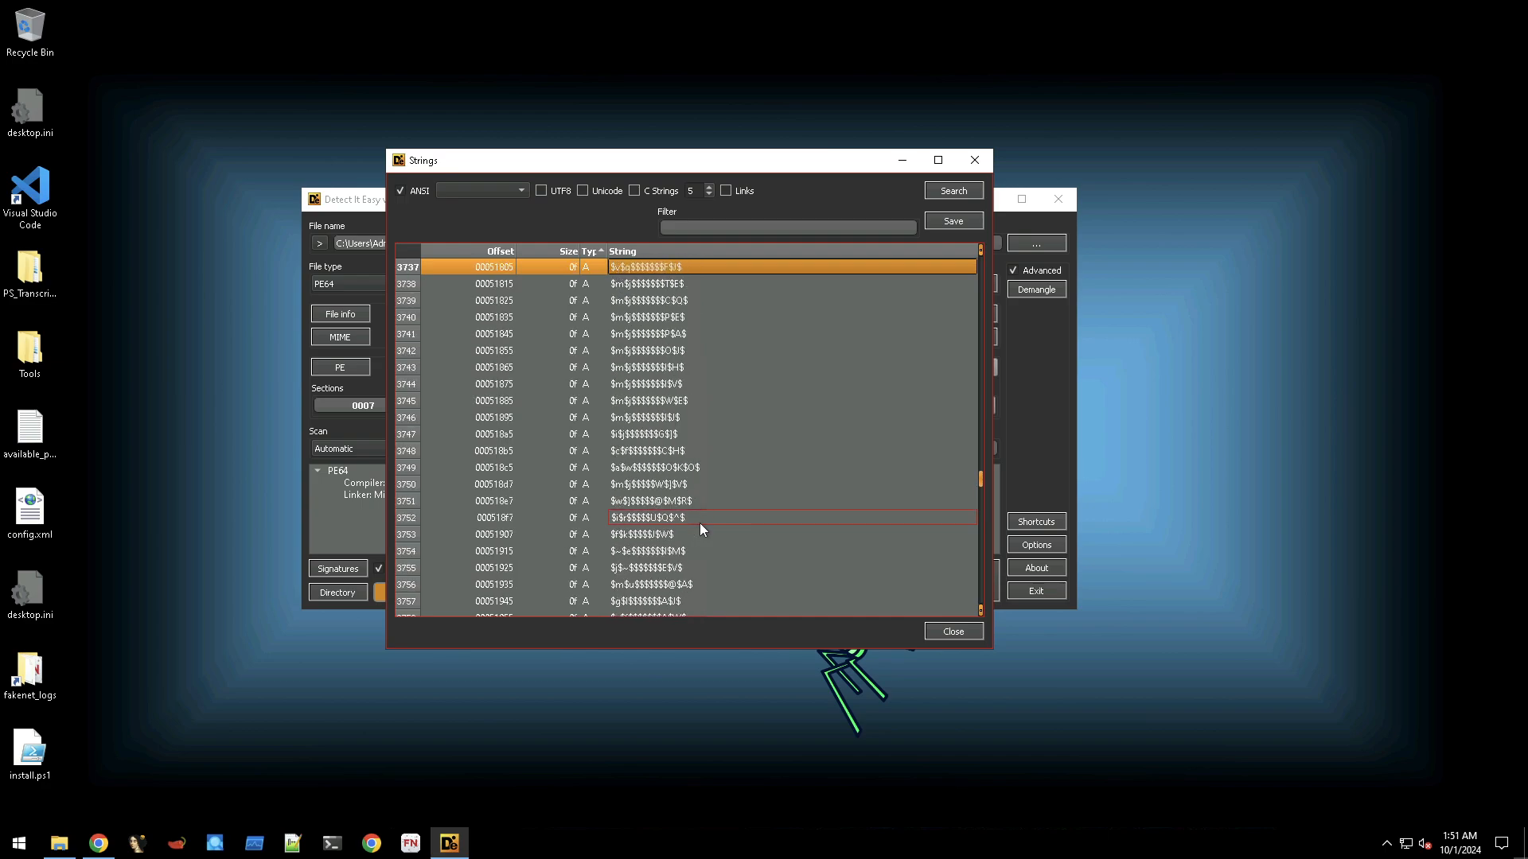
key(Page_Up)
key(Page_Up)
key(Page_Up)
key(Page_Up)
key(Page_Up)
key(Page_Up)
key(Page_Up)
key(Page_Up)
key(Page_Up)
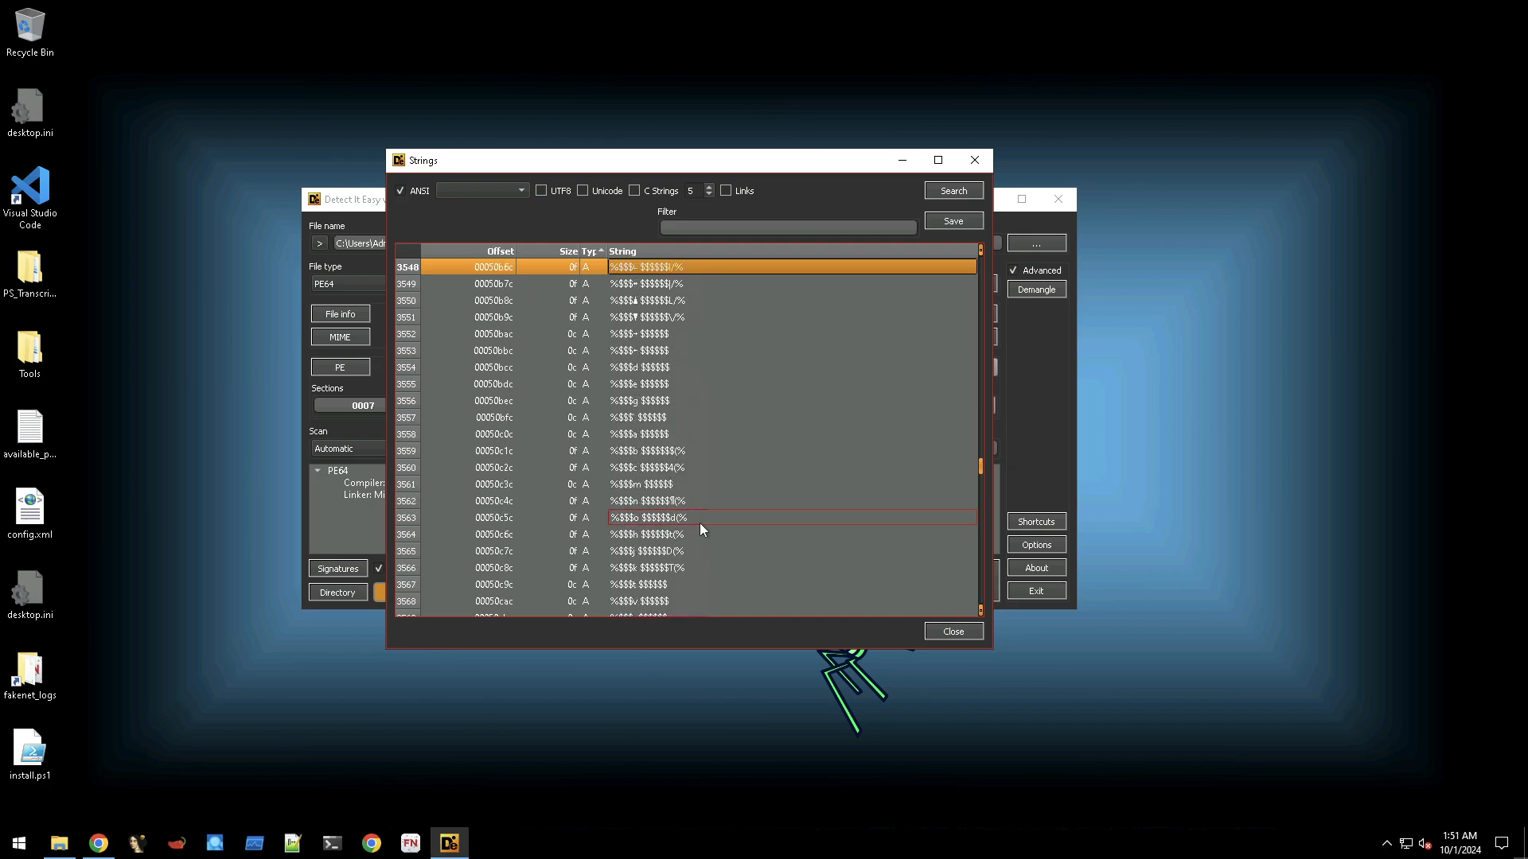
key(Page_Up)
key(Page_Up)
key(Page_Up)
key(Page_Up)
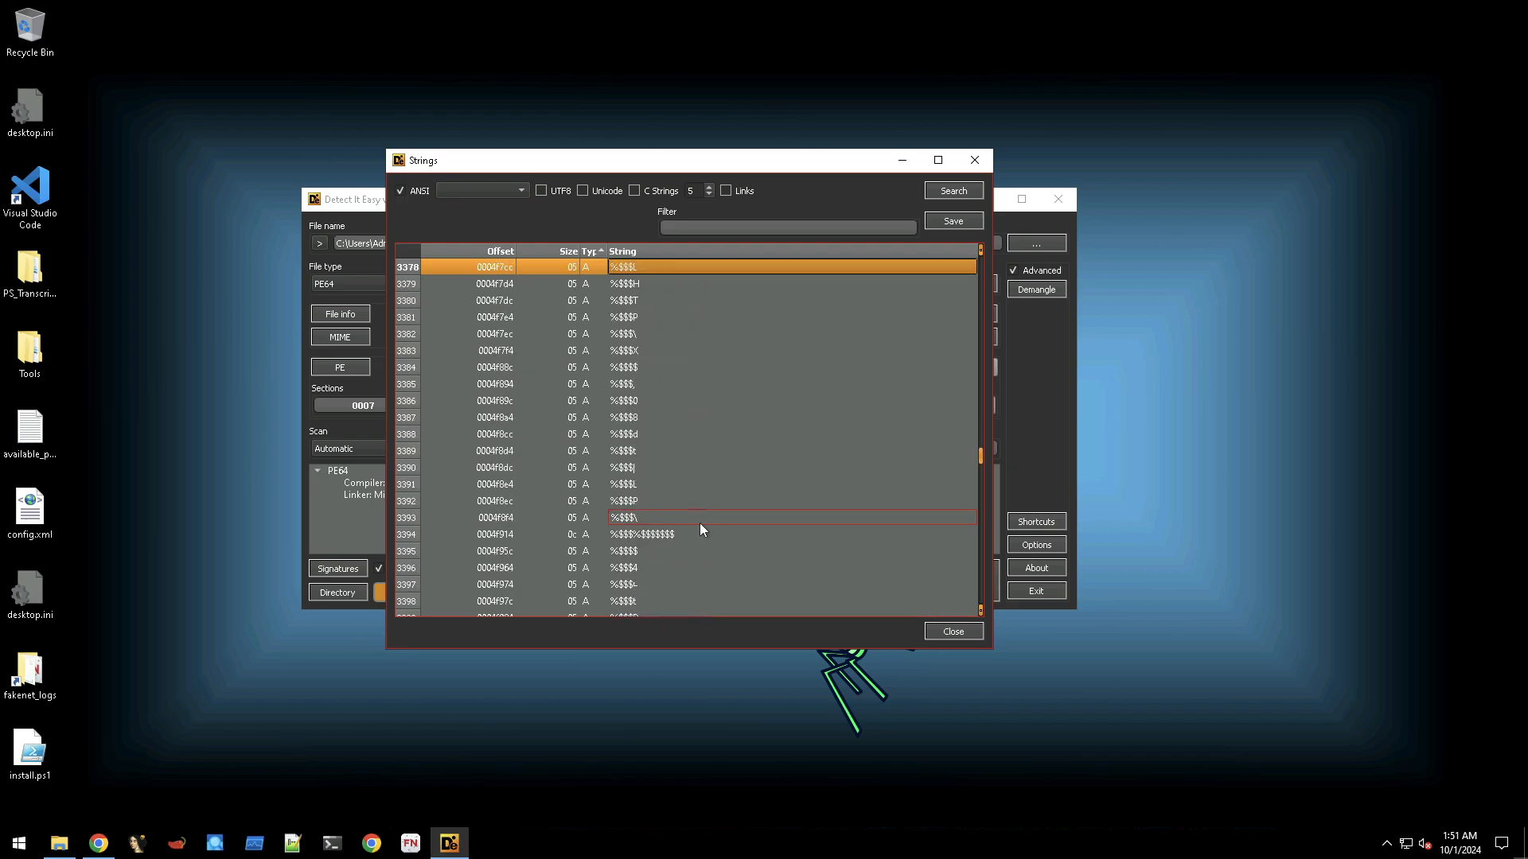
Return slightly down the list and examine the longer scrambled strings around offset 0004fa7c.
key(Page_Down)
key(Page_Up)
key(Page_Up)
key(Page_Up)
key(Page_Up)
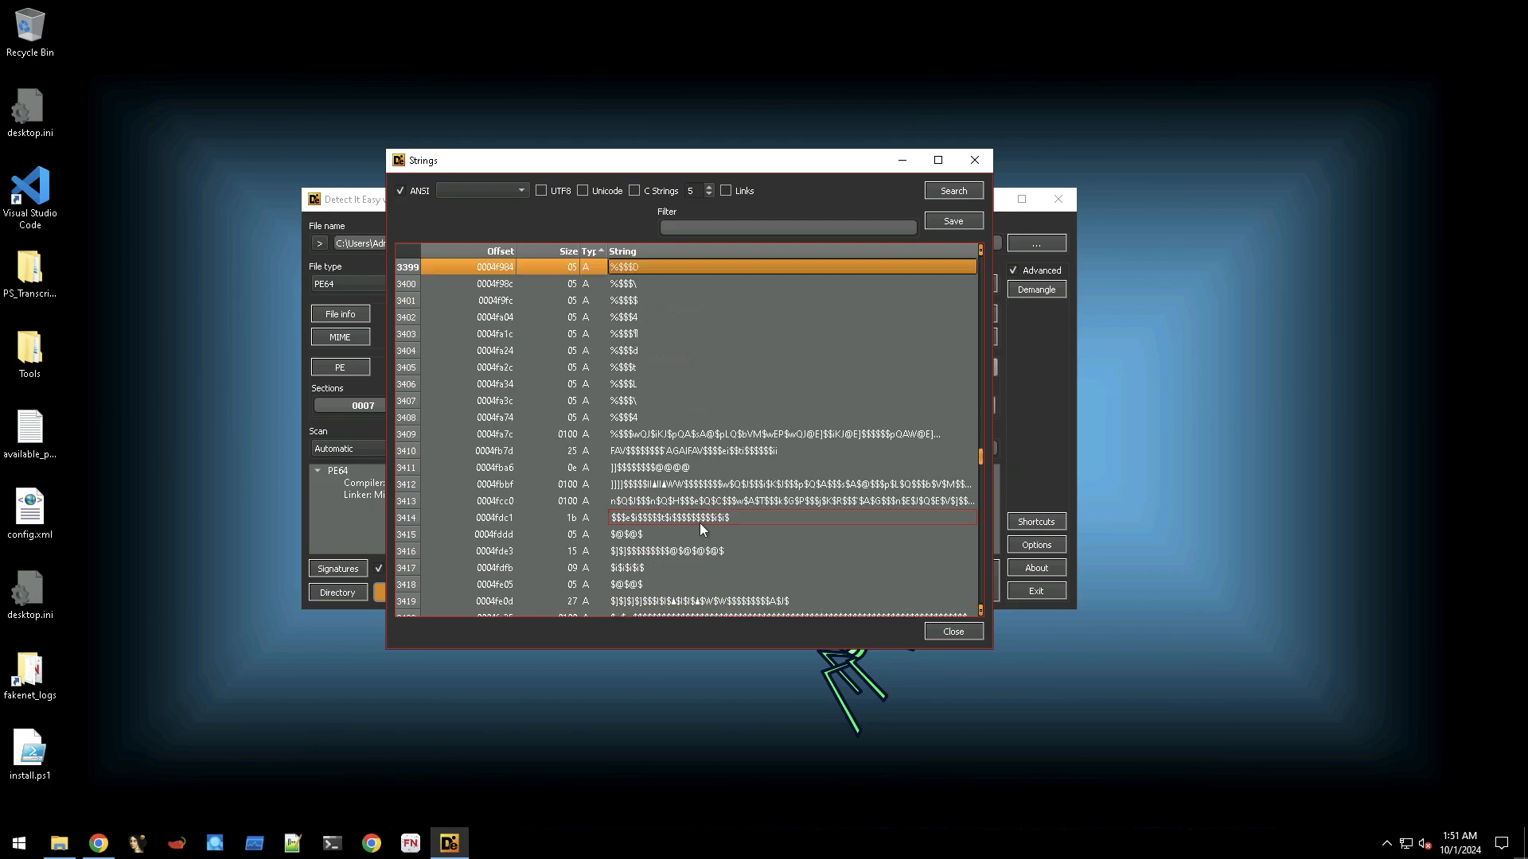
Browse the ANSI strings upward from offset 0004f984 to offset 0004e850, checking for readable text.
key(Page_Down)
key(Page_Up)
key(Page_Up)
key(Page_Up)
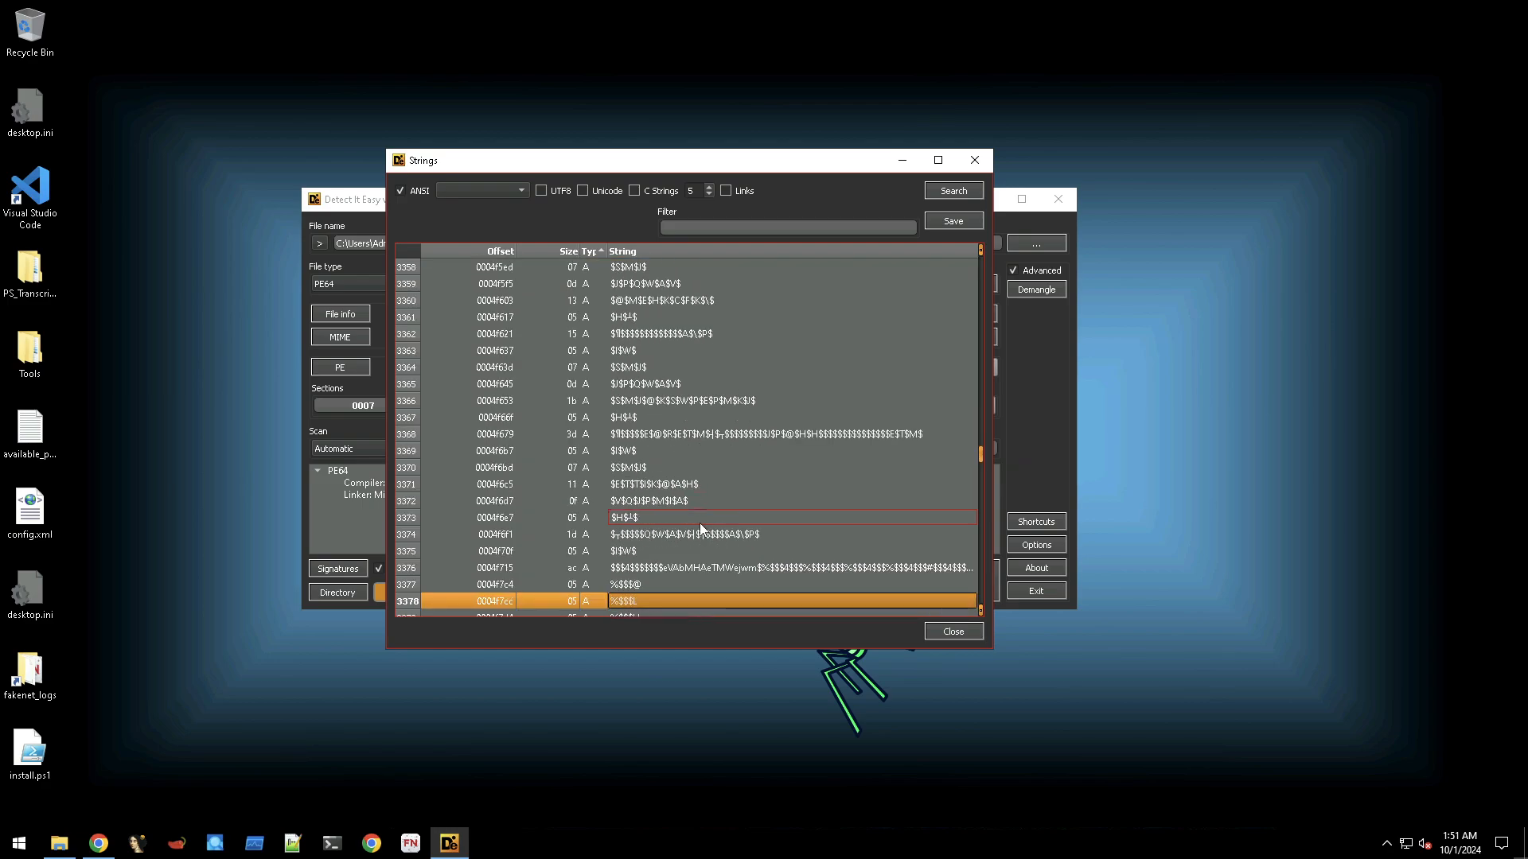
key(Page_Up)
key(Page_Up)
key(Page_Up)
key(Page_Up)
key(Page_Up)
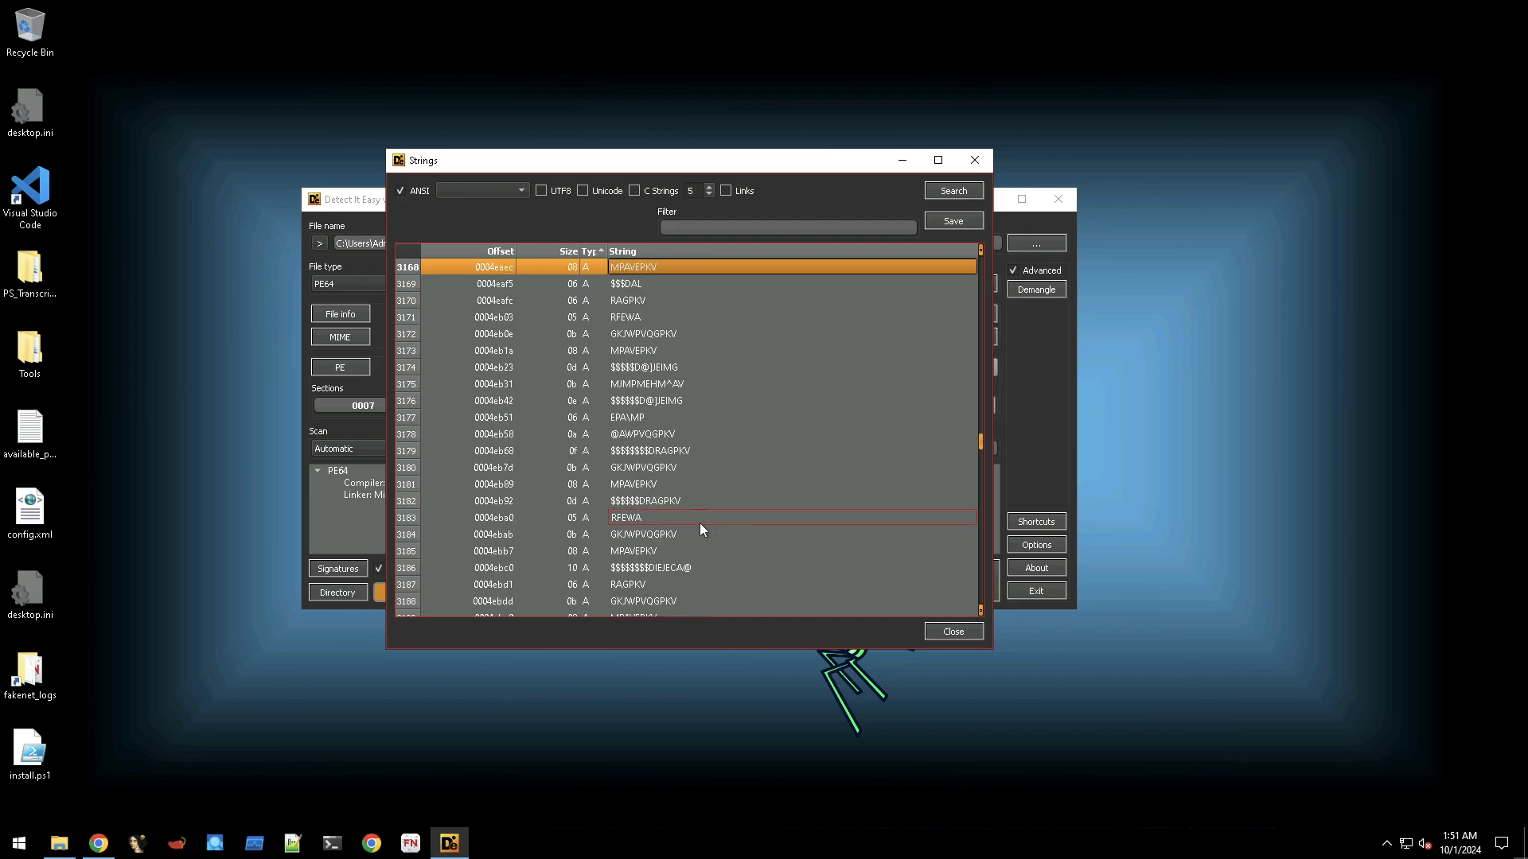
key(Page_Up)
key(Page_Up)
key(Page_Up)
key(Page_Up)
key(Page_Up)
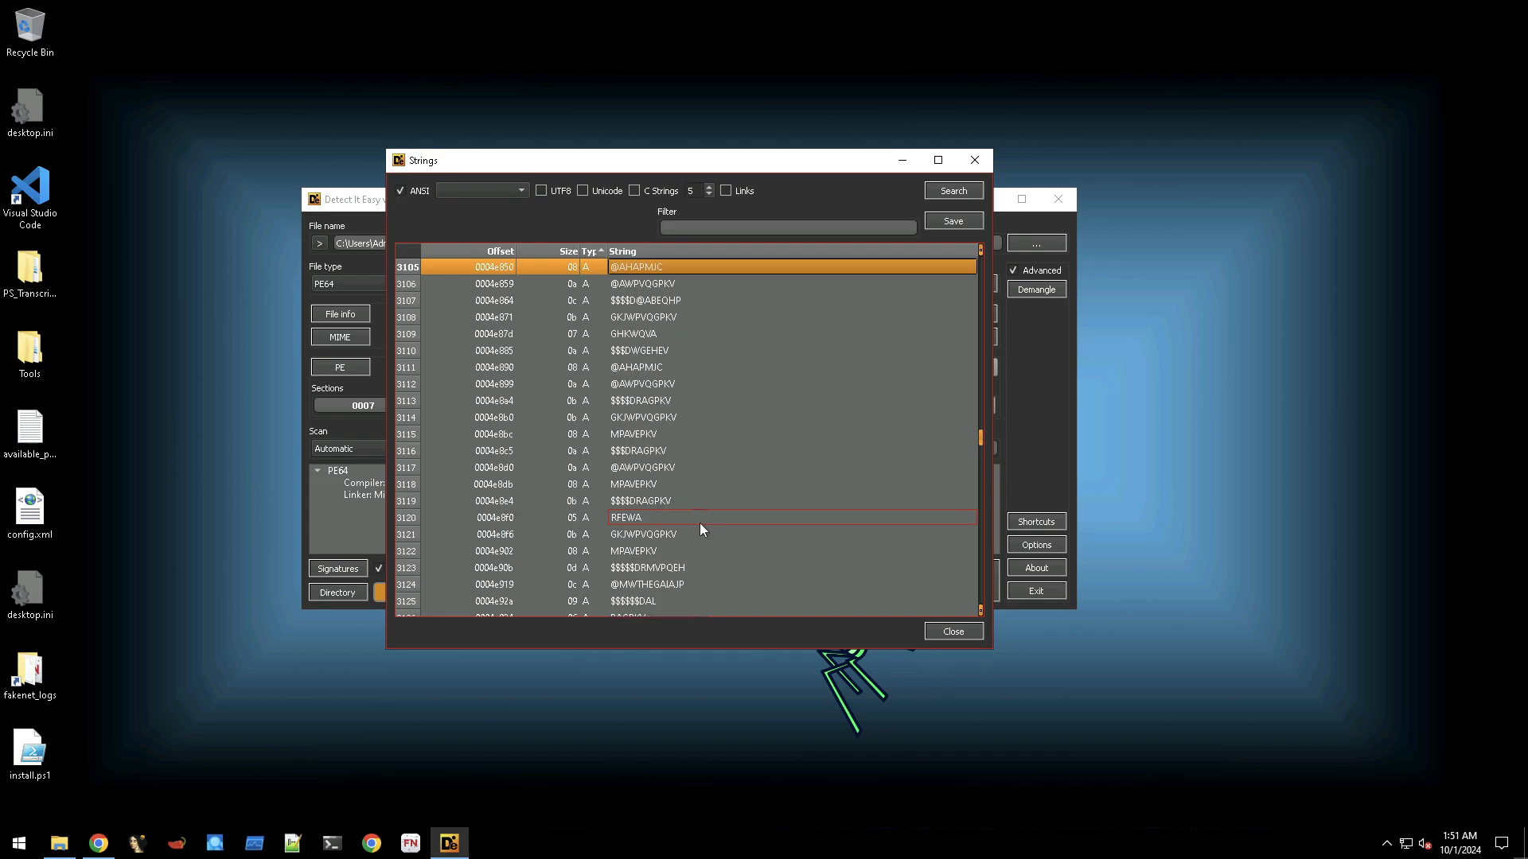
Continue upward through the short scrambled ANSI strings to around offset 00049c1c, looking for meaningful entries.
key(Page_Up)
key(Page_Up)
key(Page_Up)
key(Page_Up)
key(Page_Up)
key(Page_Up)
key(Page_Up)
key(Page_Up)
key(Page_Up)
key(Page_Up)
key(Page_Up)
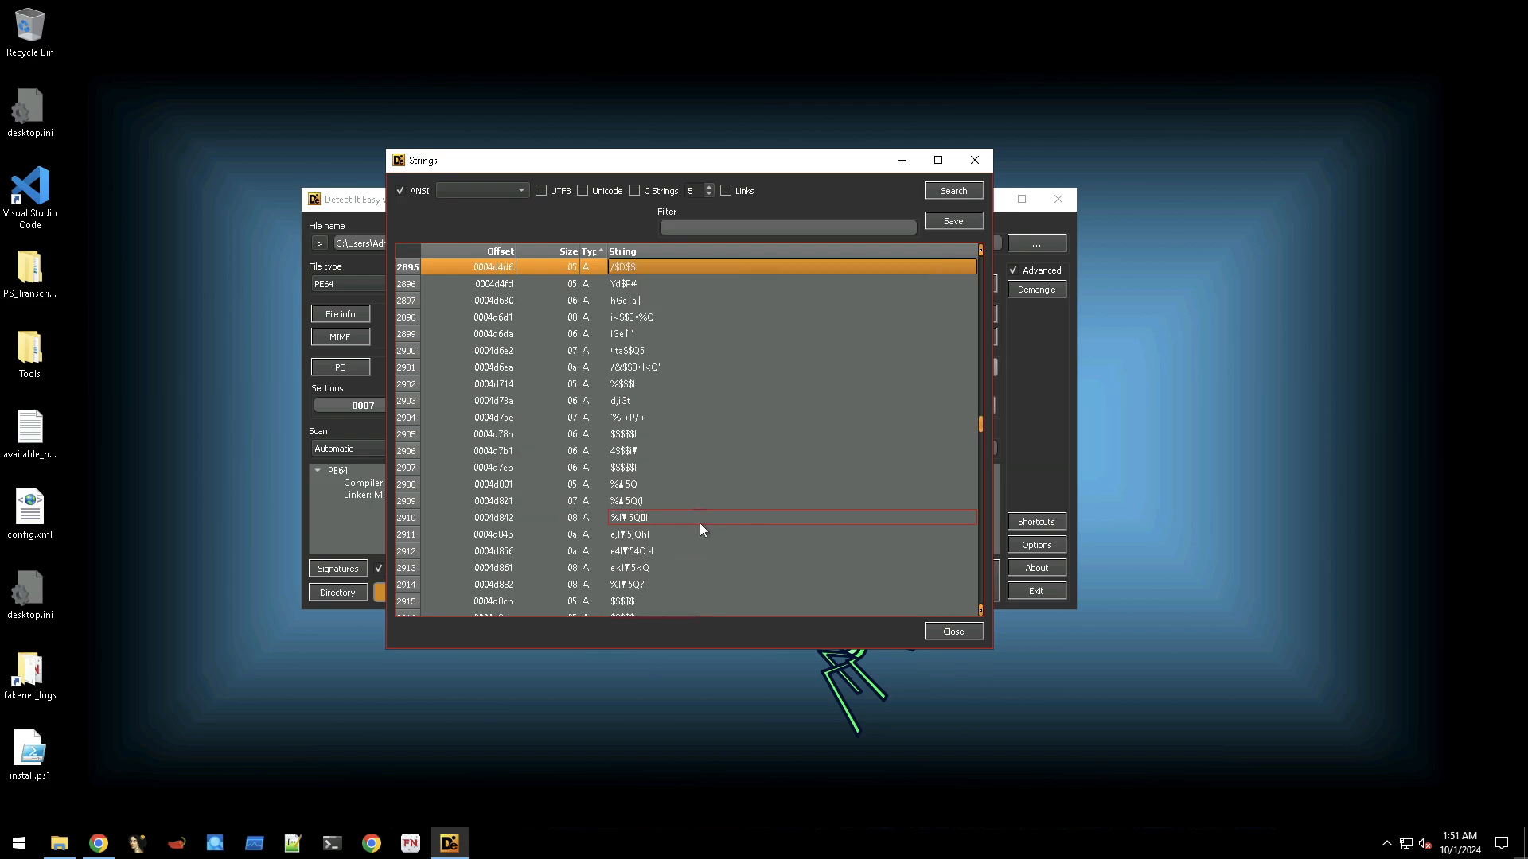
key(Page_Up)
key(Page_Up)
key(Page_Up)
key(Page_Up)
key(Page_Up)
key(Page_Up)
key(Page_Up)
key(Page_Up)
key(Page_Up)
key(Page_Up)
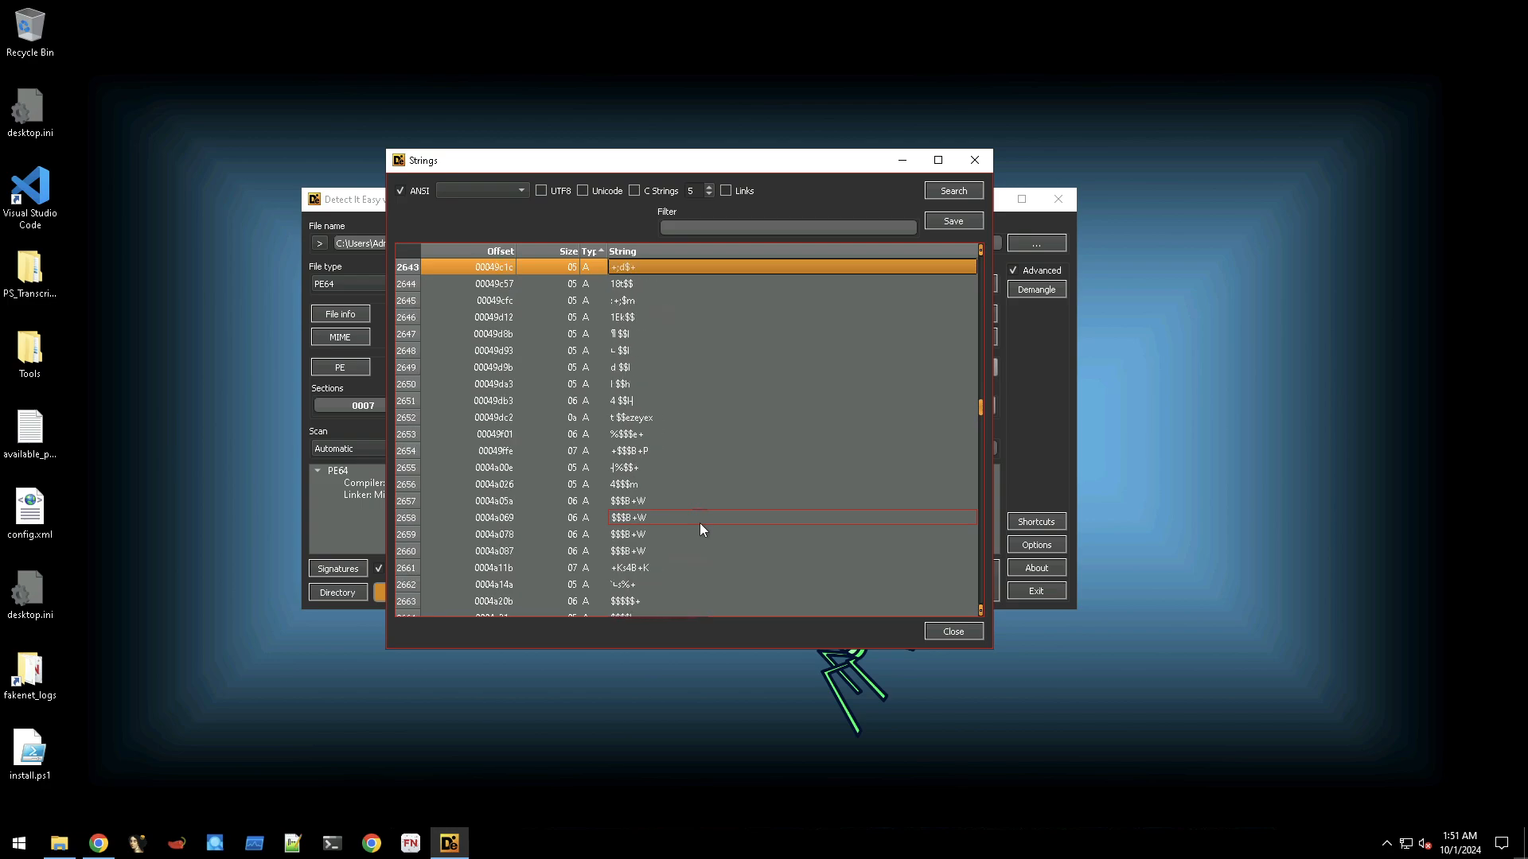
Set the minimum string length to 8 and rerun the ANSI string search.
click(709, 188)
click(709, 188)
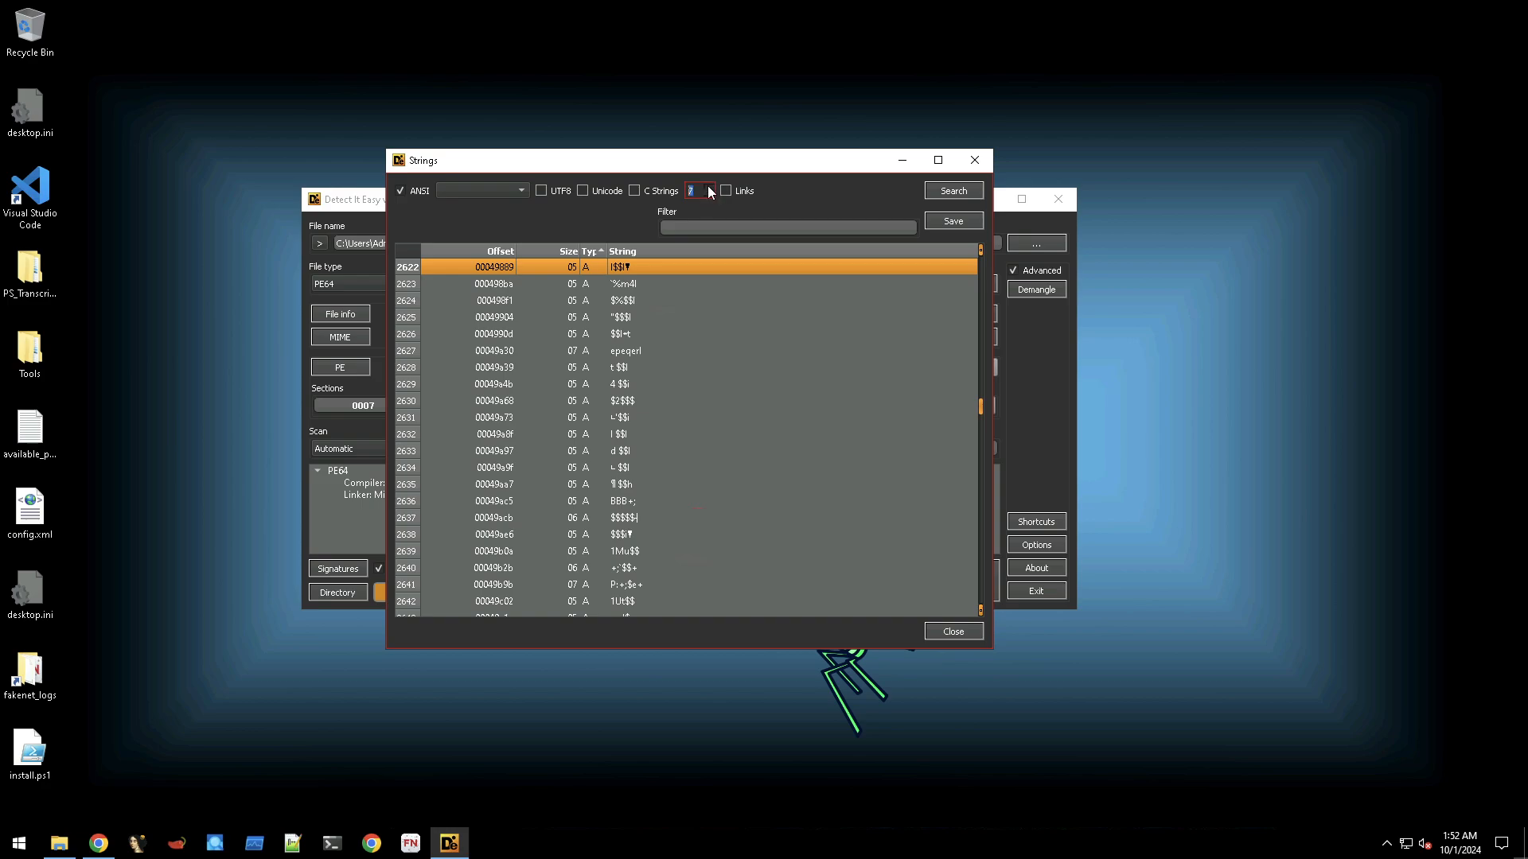
click(712, 197)
click(954, 191)
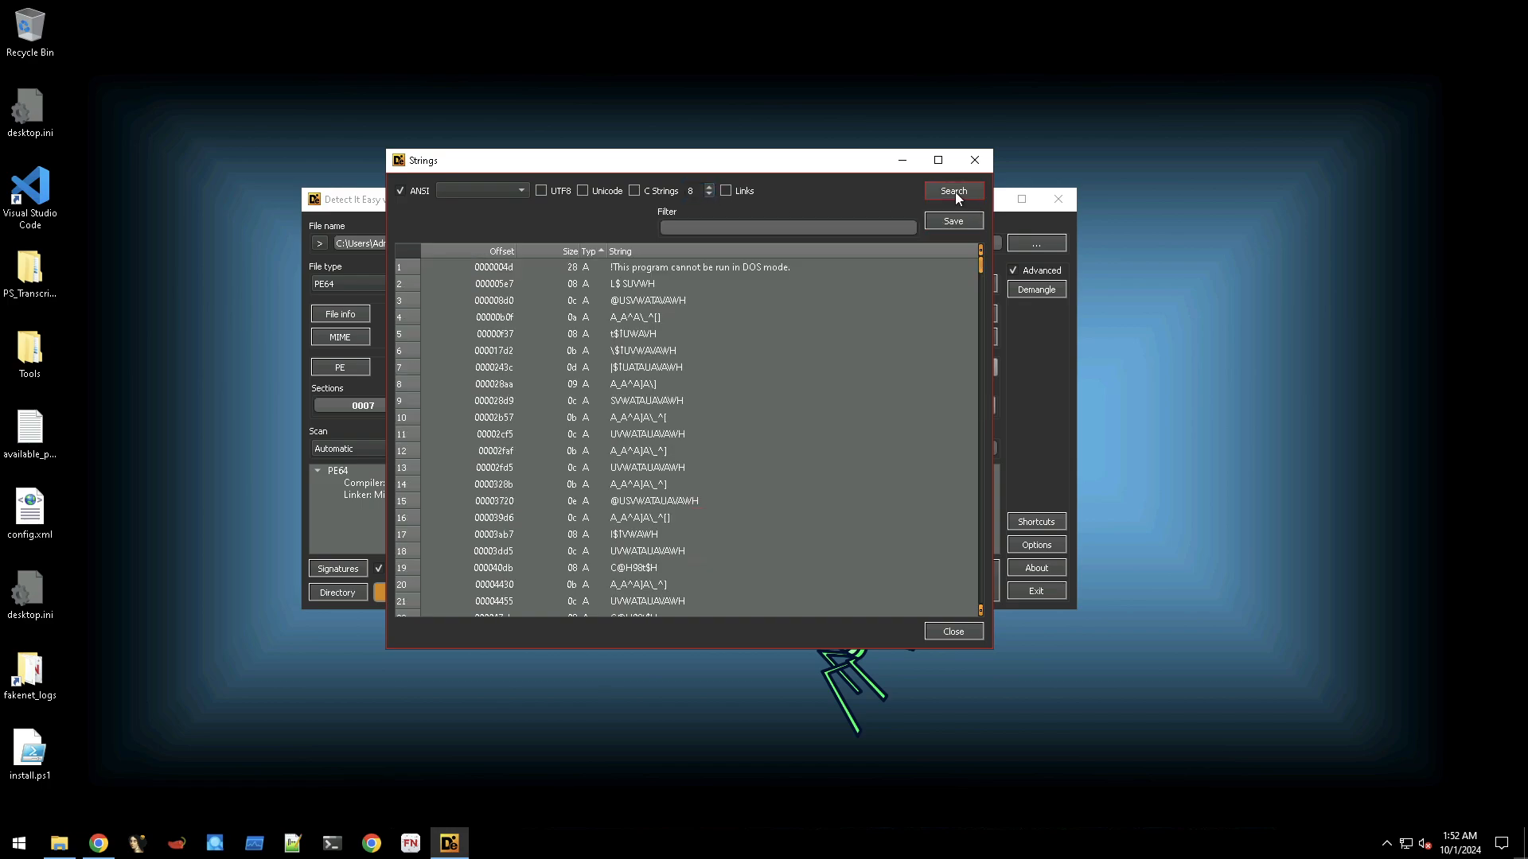
Review the ANSI strings from the start of the file down to the entries around offset 0003c950.
scroll(747, 336, down, 10)
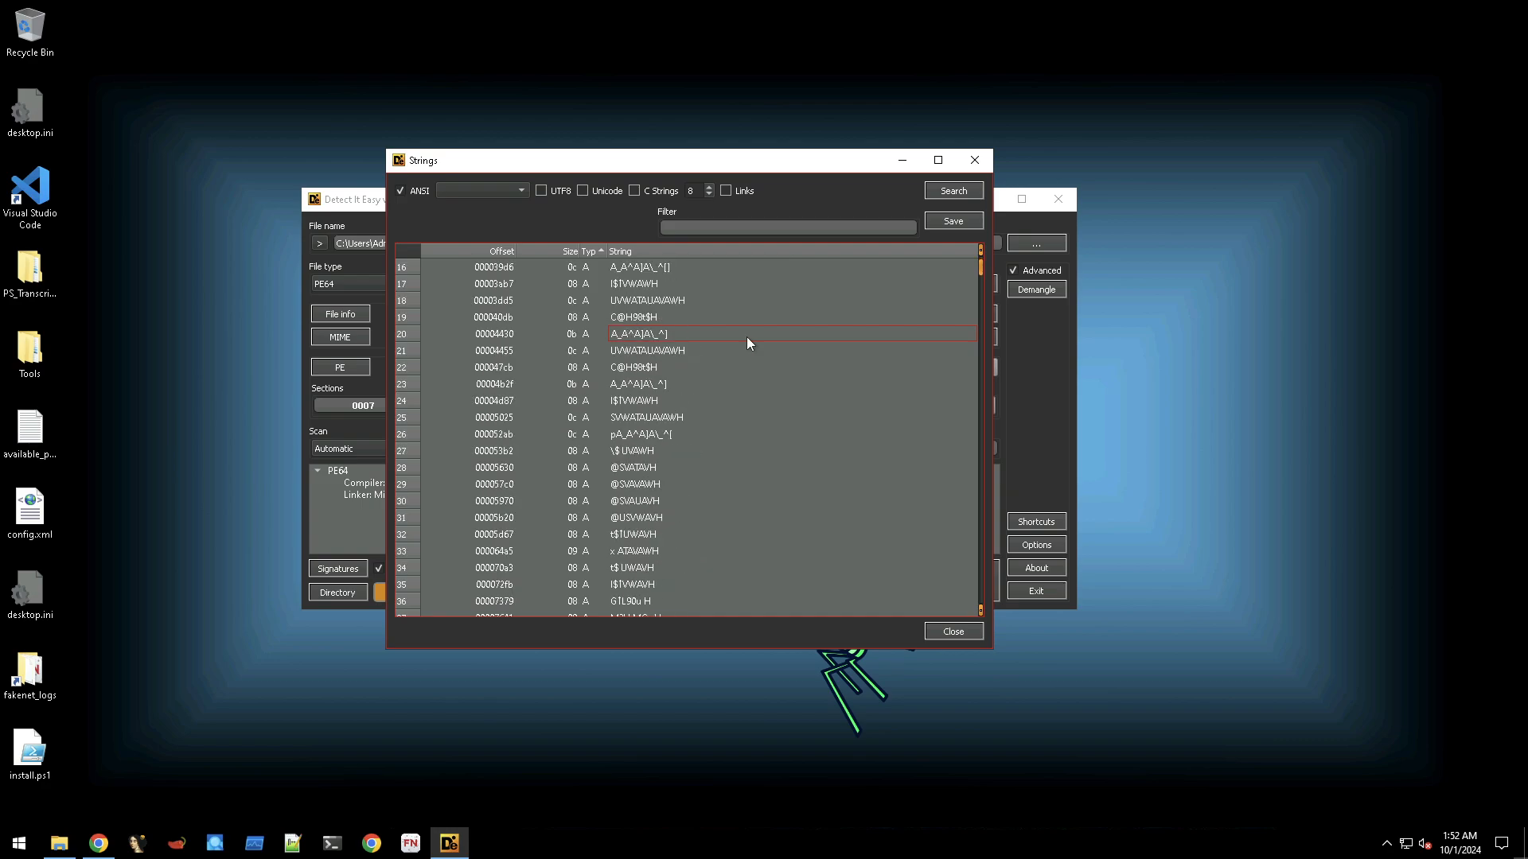
scroll(747, 337, down, 11)
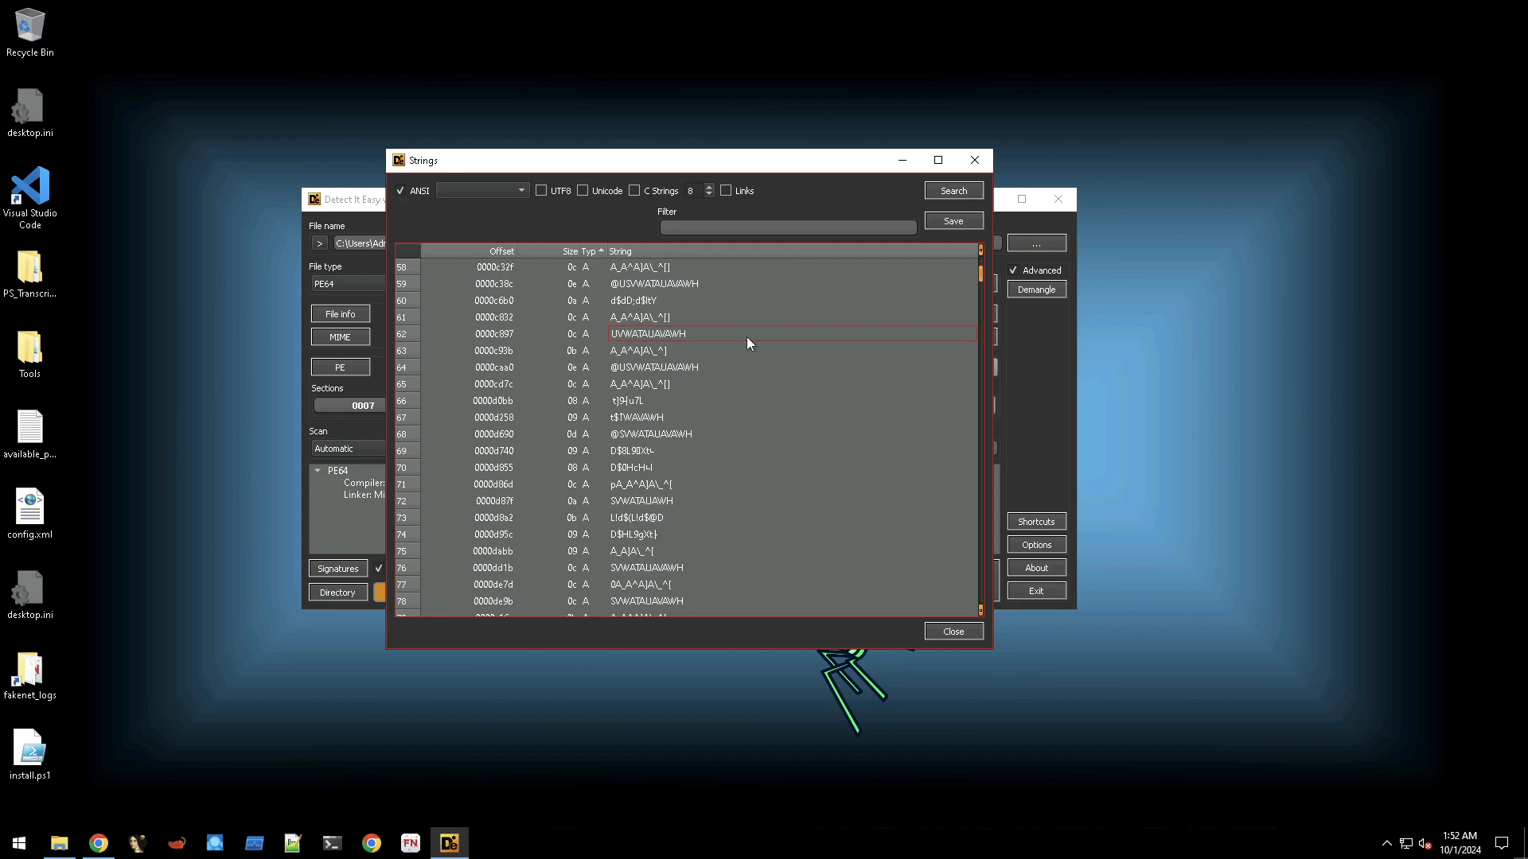
scroll(746, 336, down, 12)
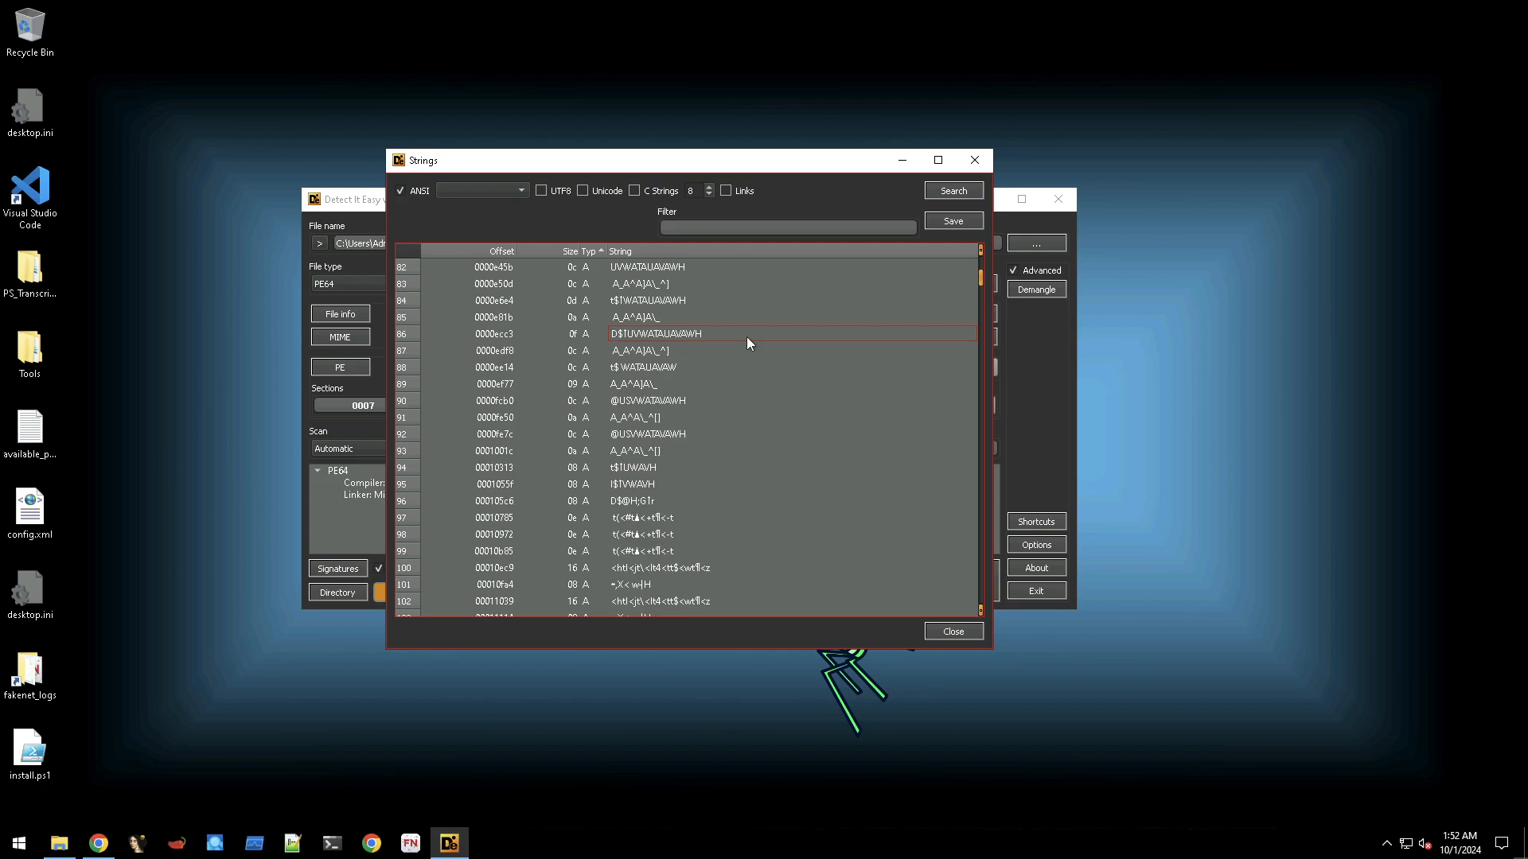
scroll(747, 337, down, 20)
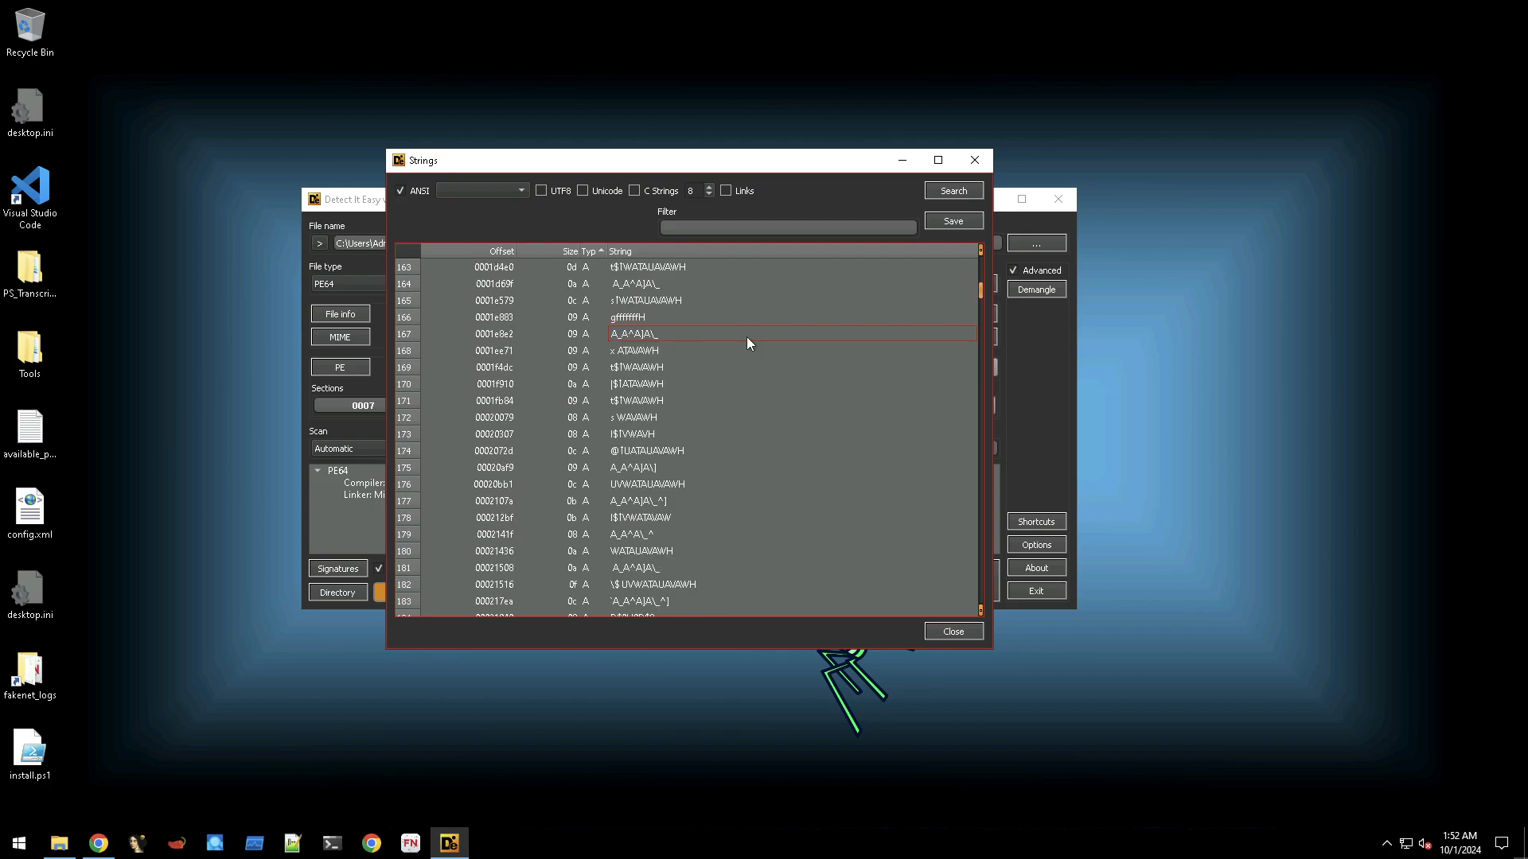
scroll(747, 337, down, 20)
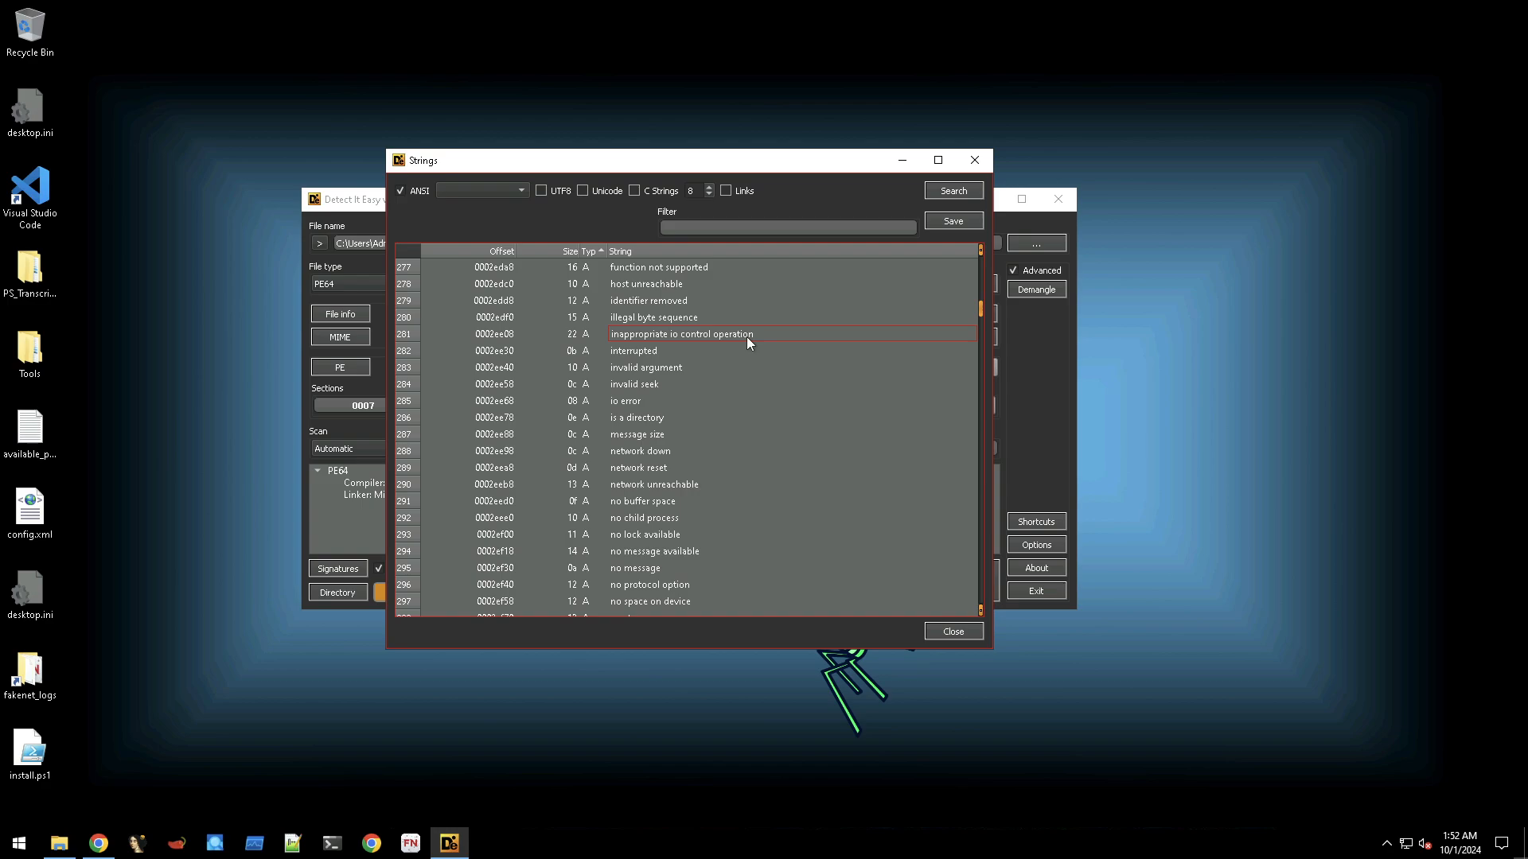
scroll(746, 336, down, 13)
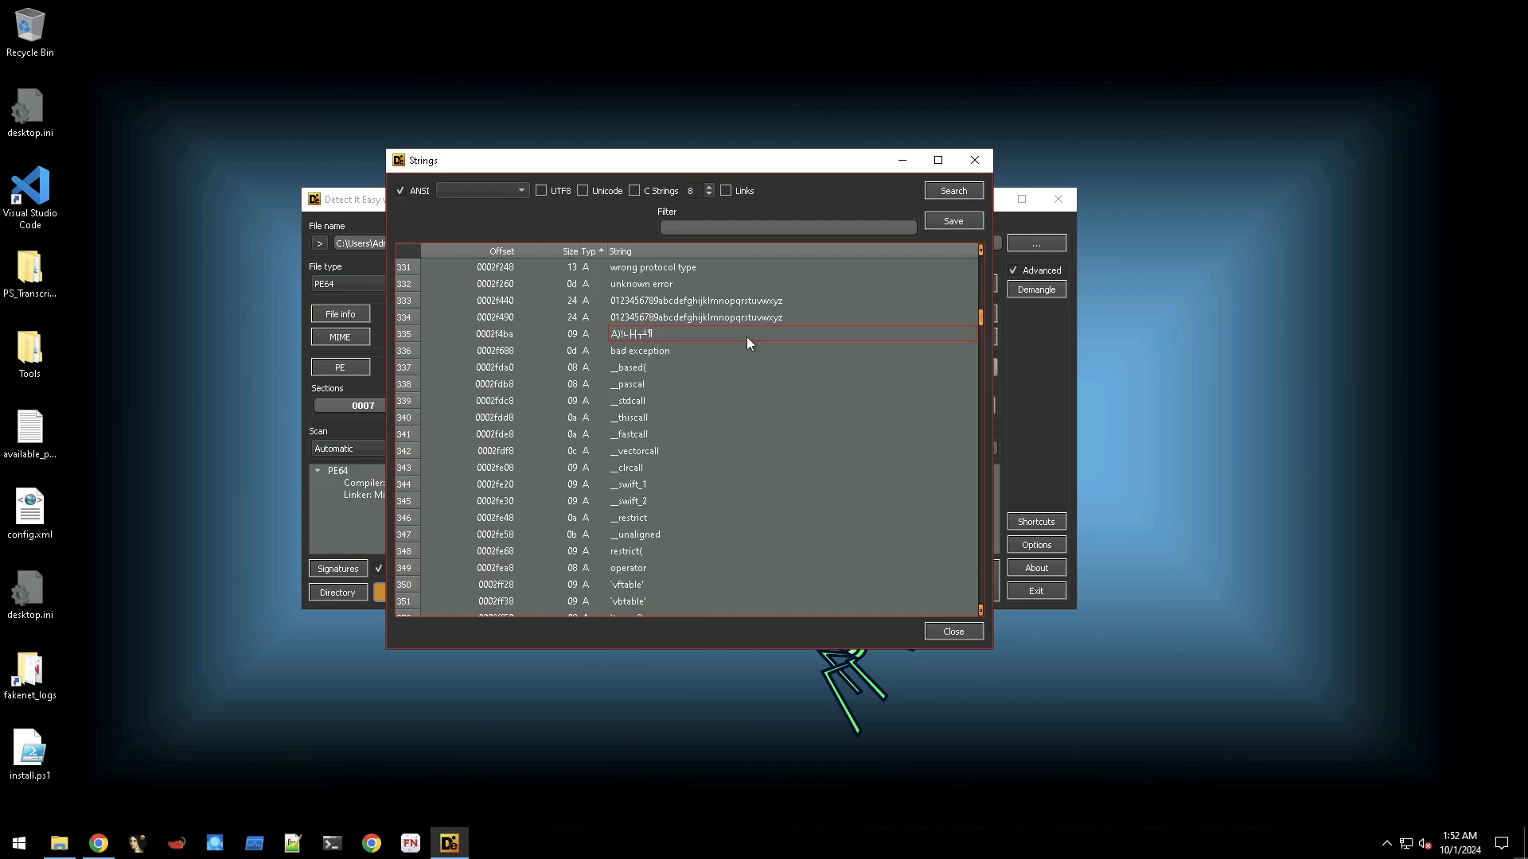
scroll(747, 336, down, 17)
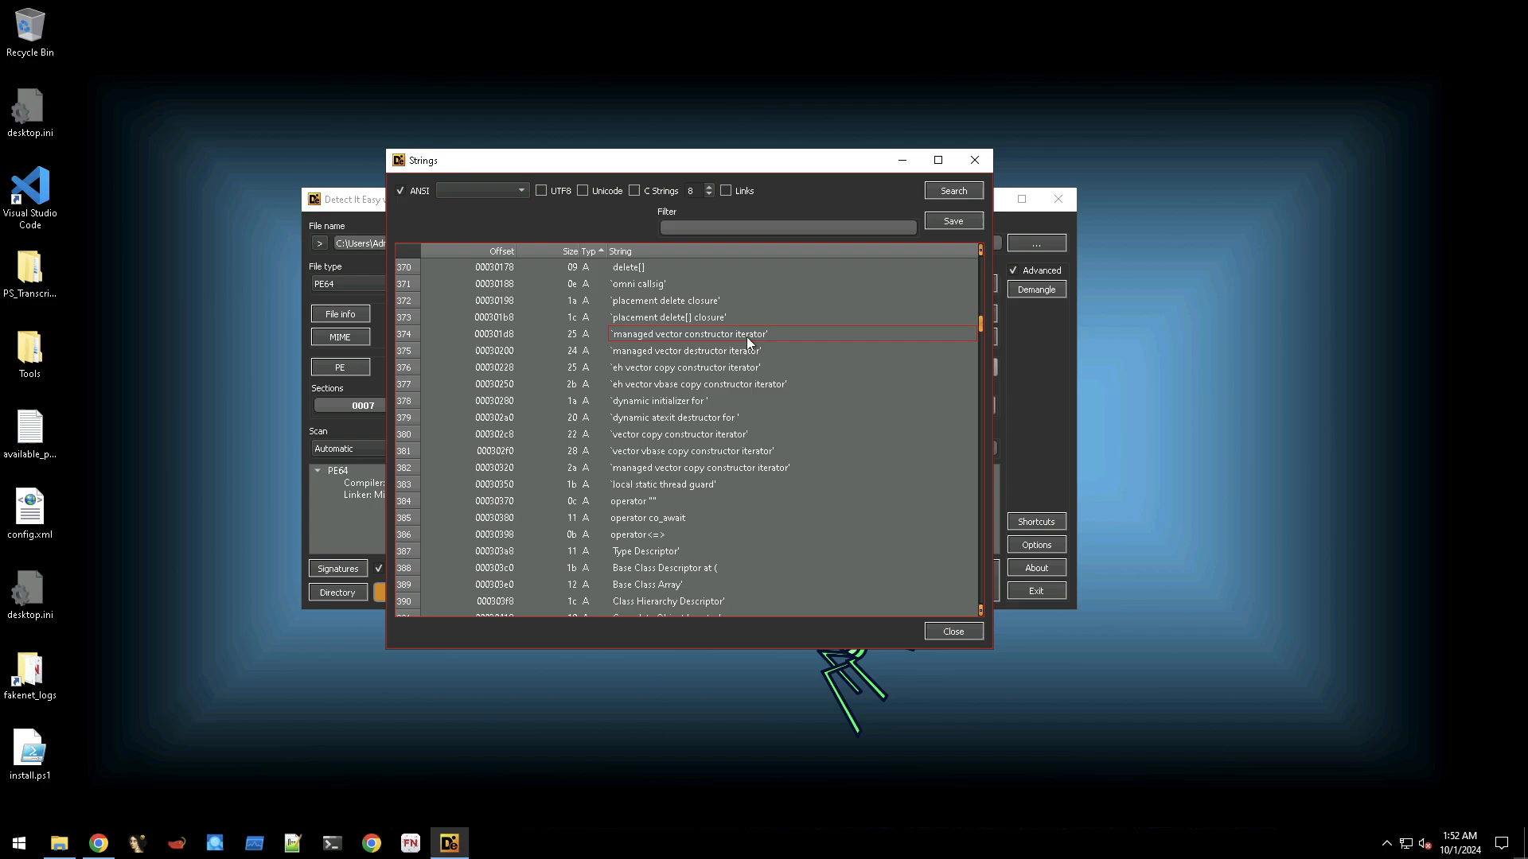
scroll(747, 337, down, 14)
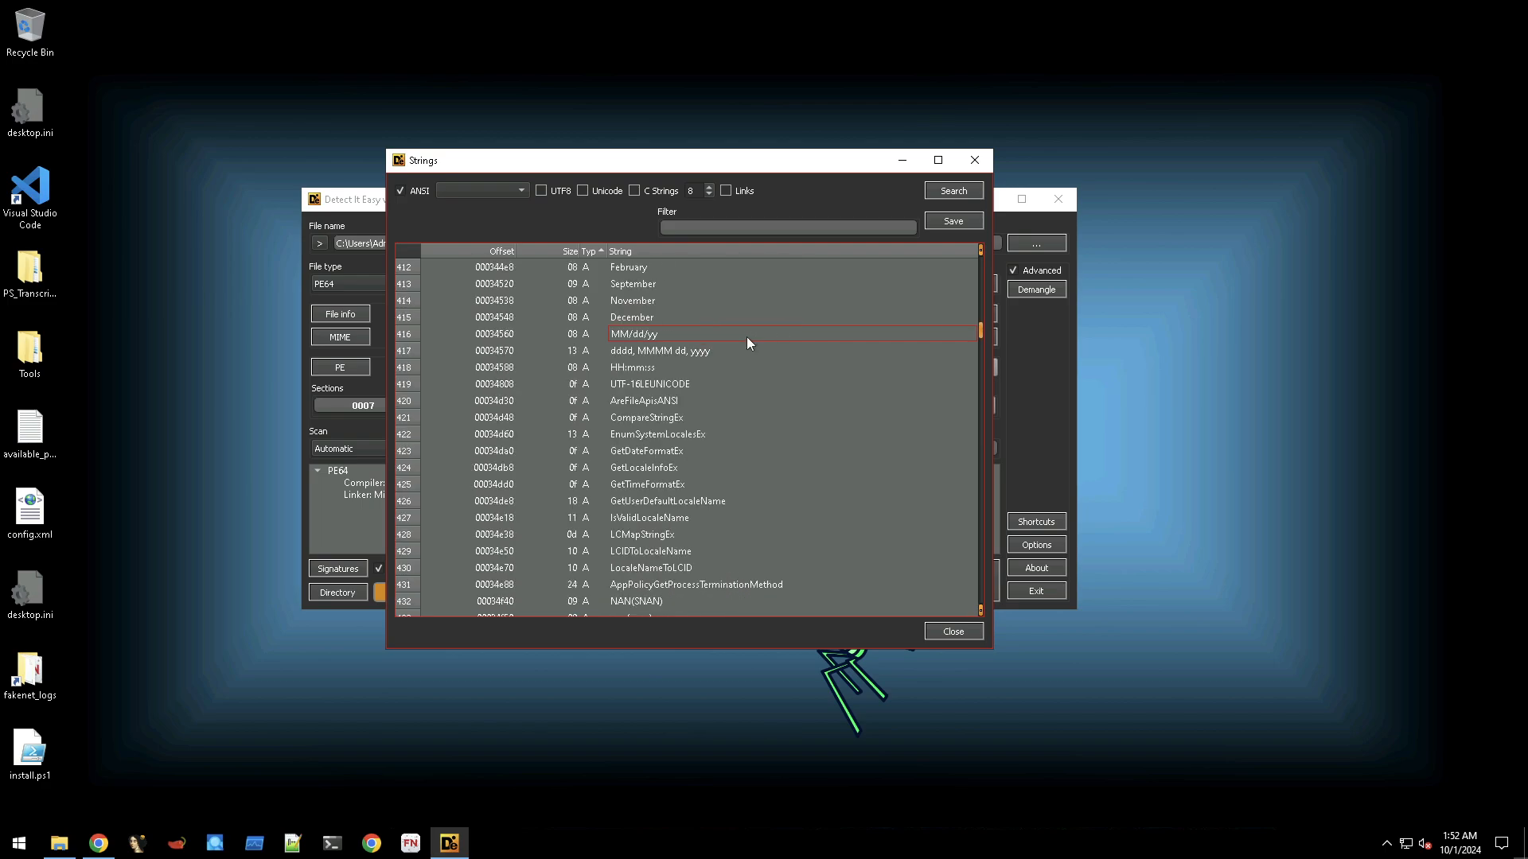
scroll(747, 336, down, 13)
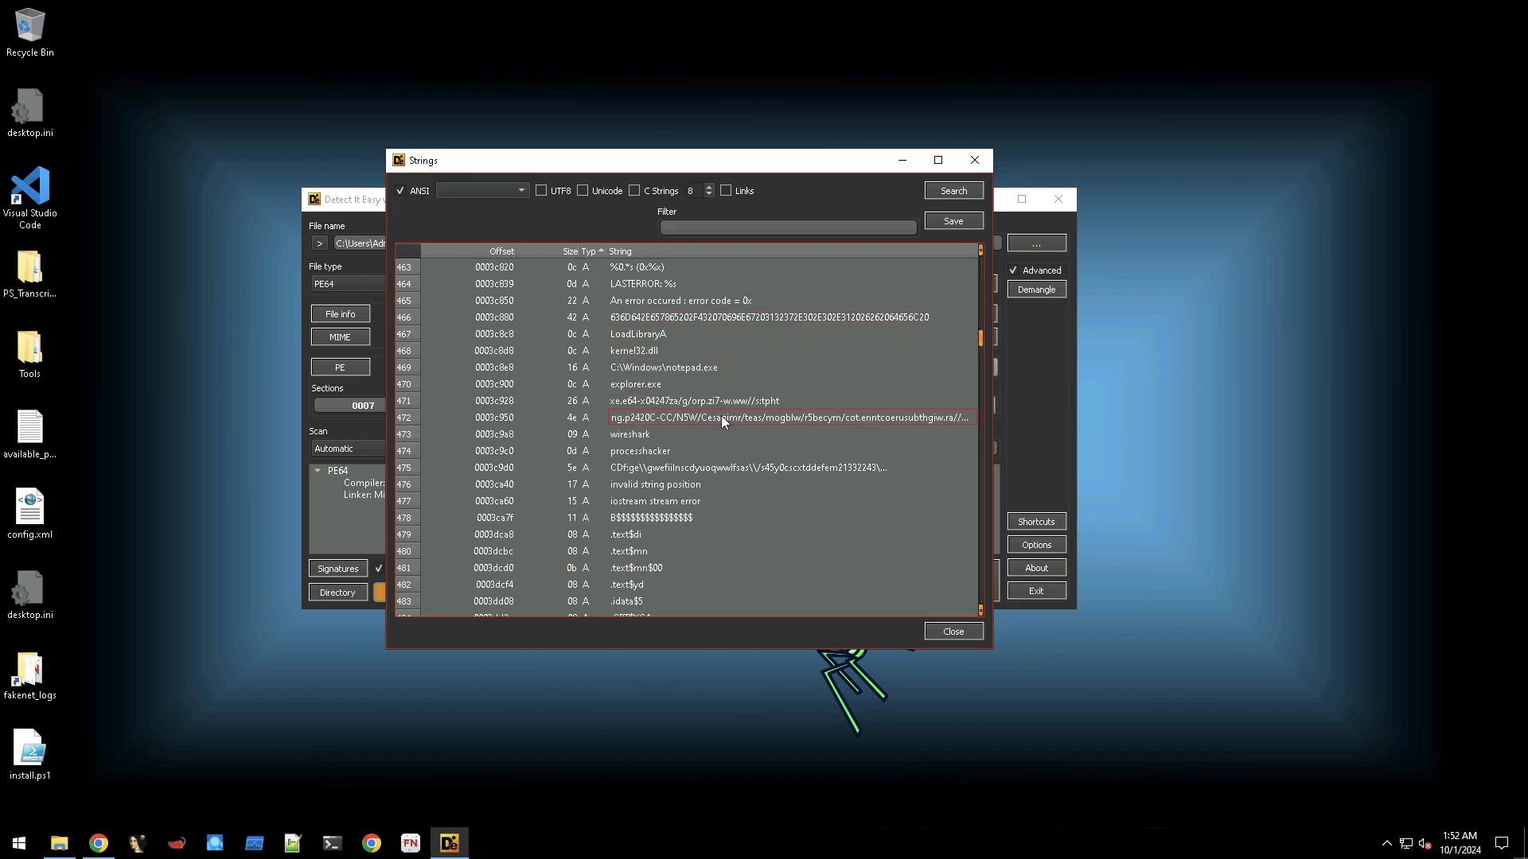
Examine the scrambled URL-like strings at offsets 0003c928, 0003c950 and 0003c9d0, plus the wireshark and explorer.exe entries.
click(701, 401)
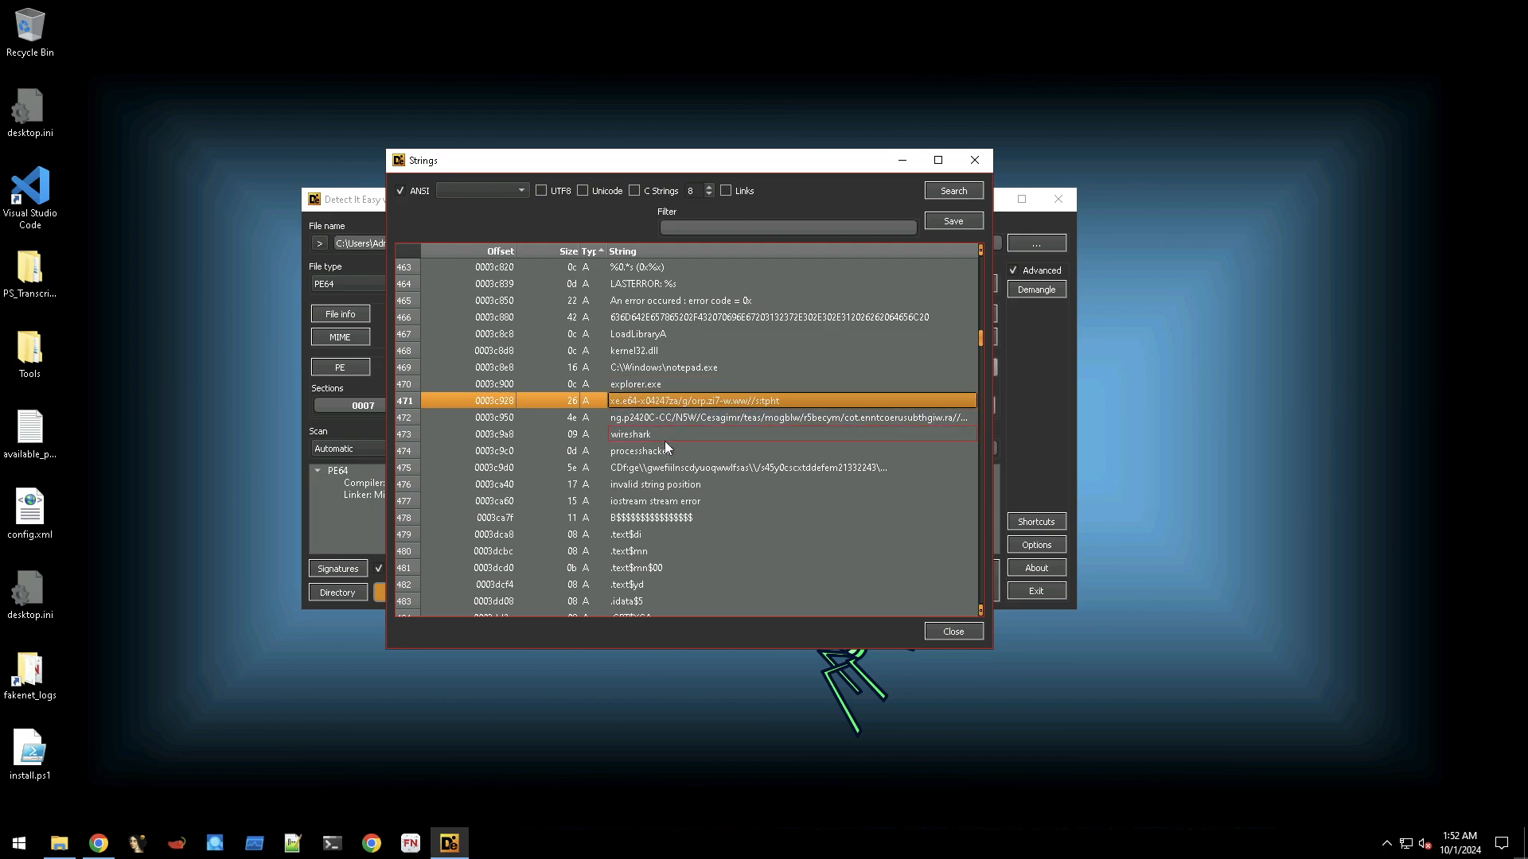
click(794, 419)
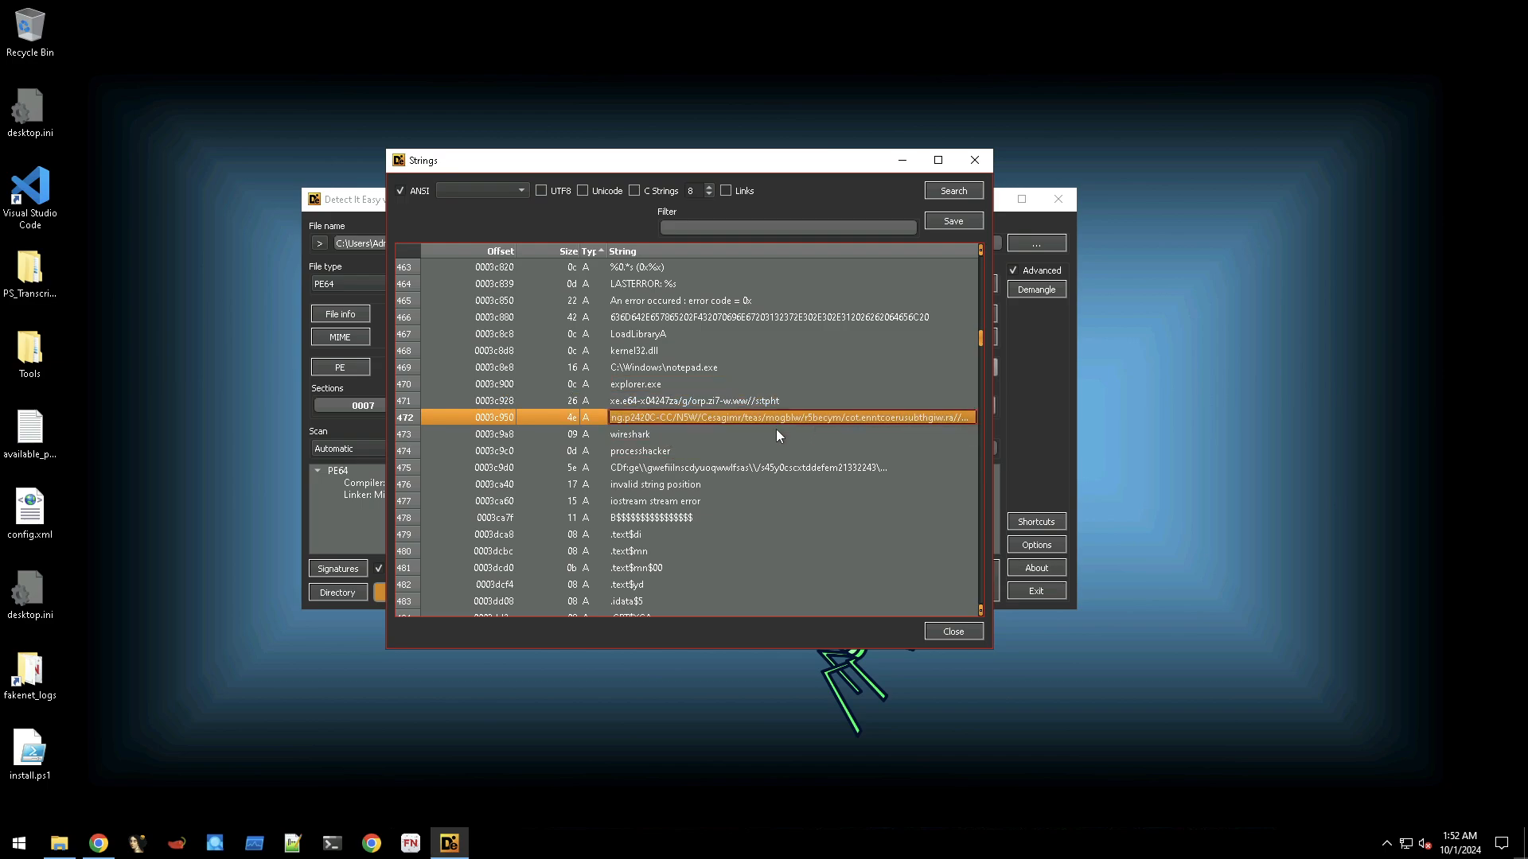
click(738, 469)
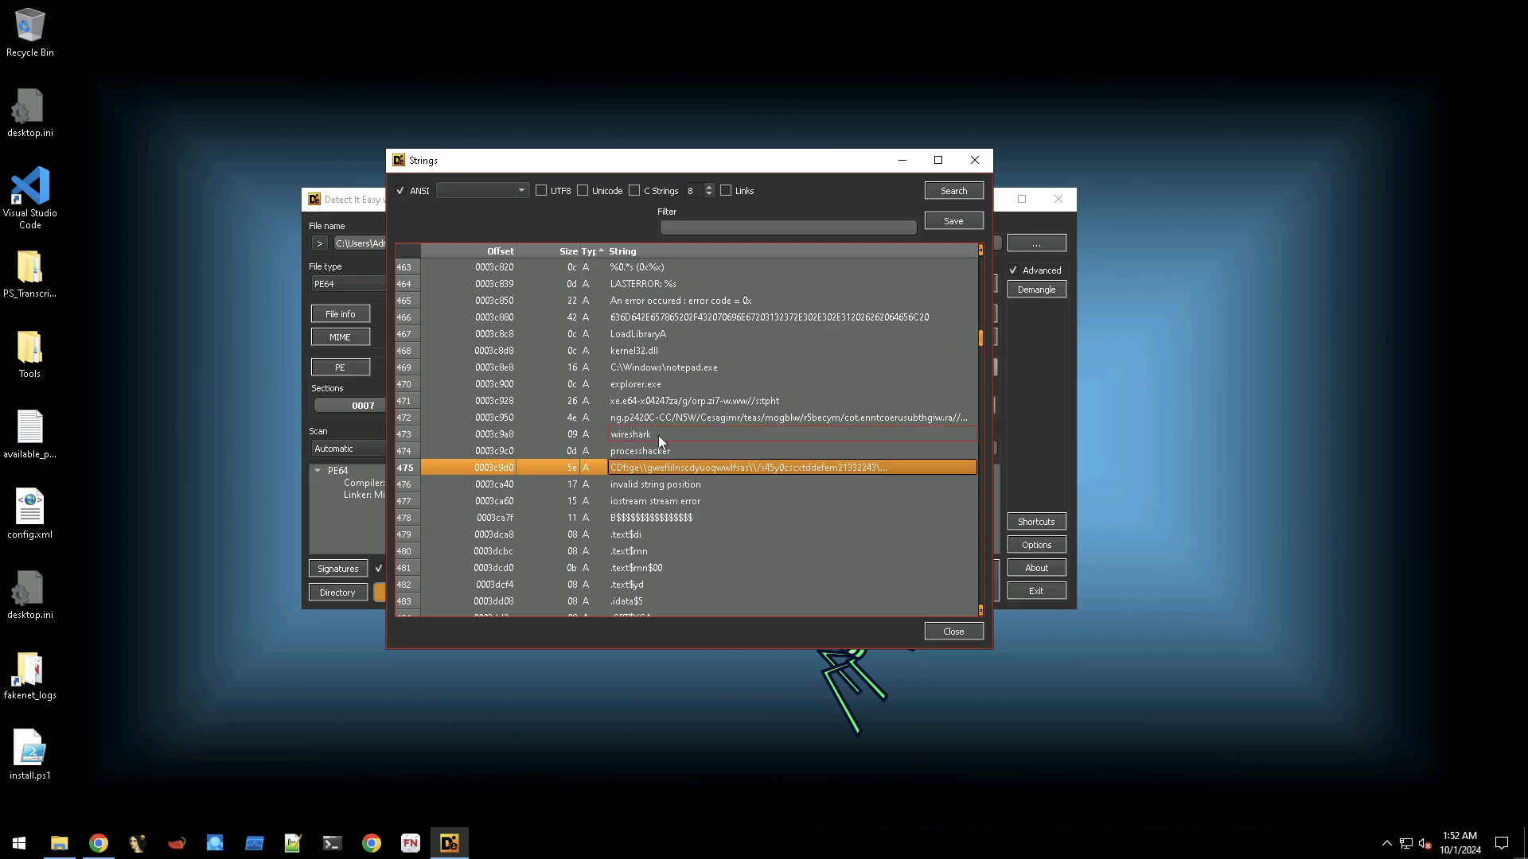
click(637, 436)
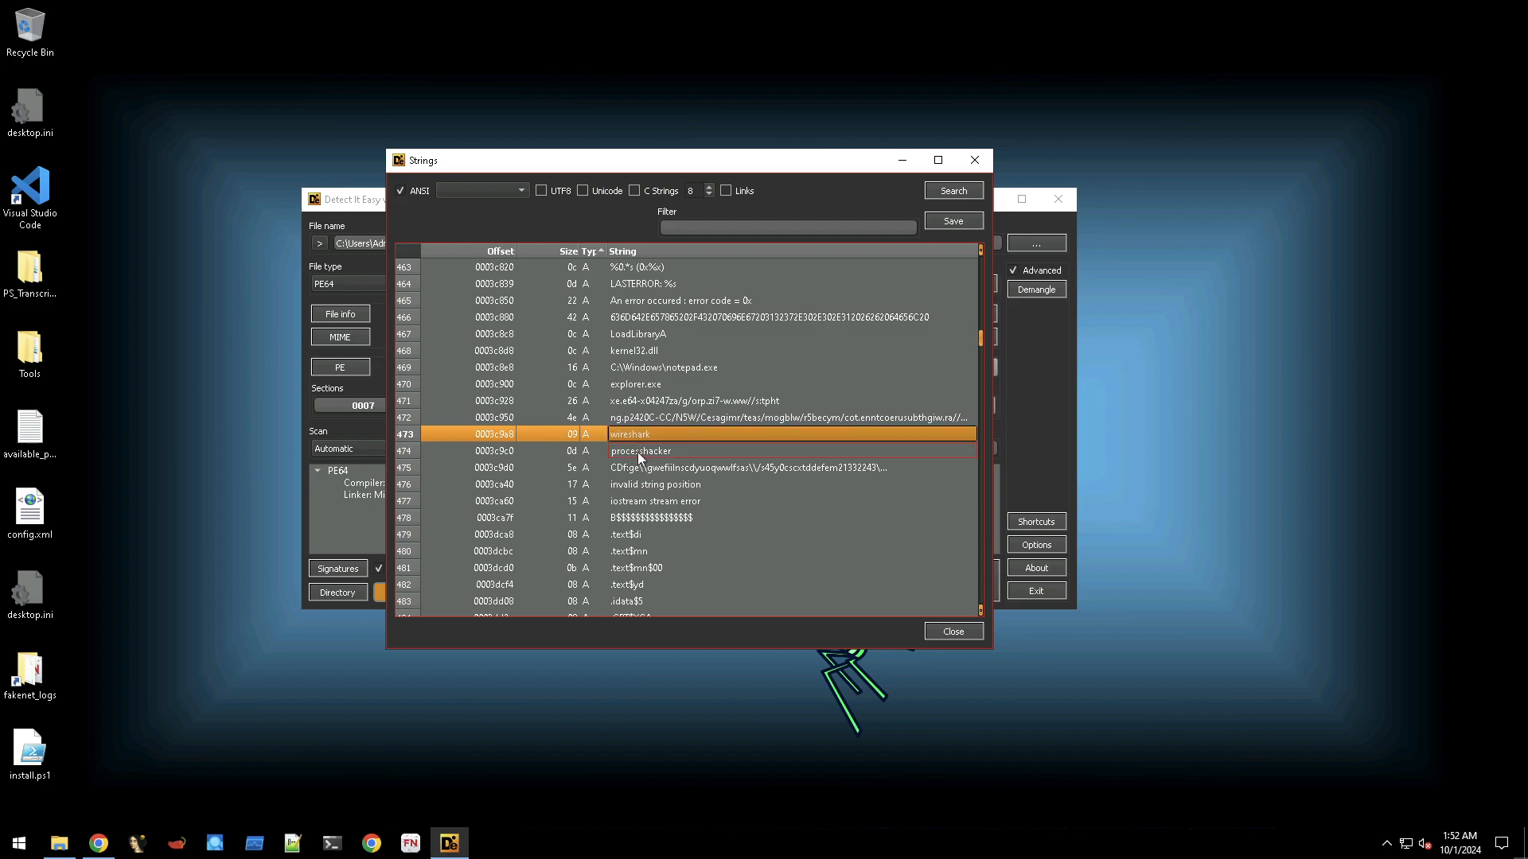
click(632, 388)
Review the section names and Windows API function names in the ANSI strings down to offset 000418ec.
scroll(632, 389, down, 1)
scroll(632, 388, down, 10)
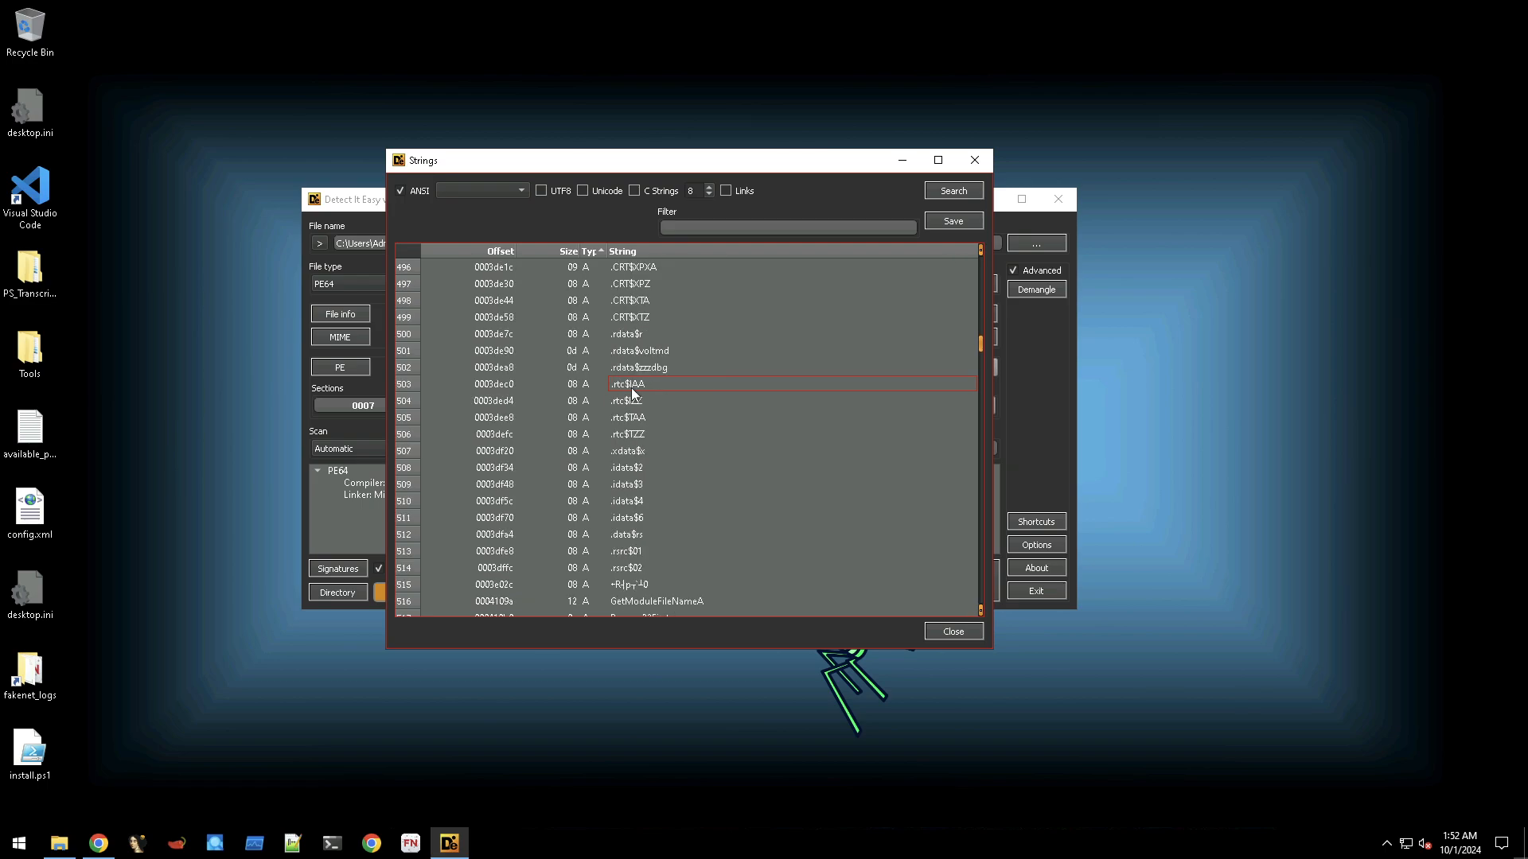
scroll(634, 392, down, 12)
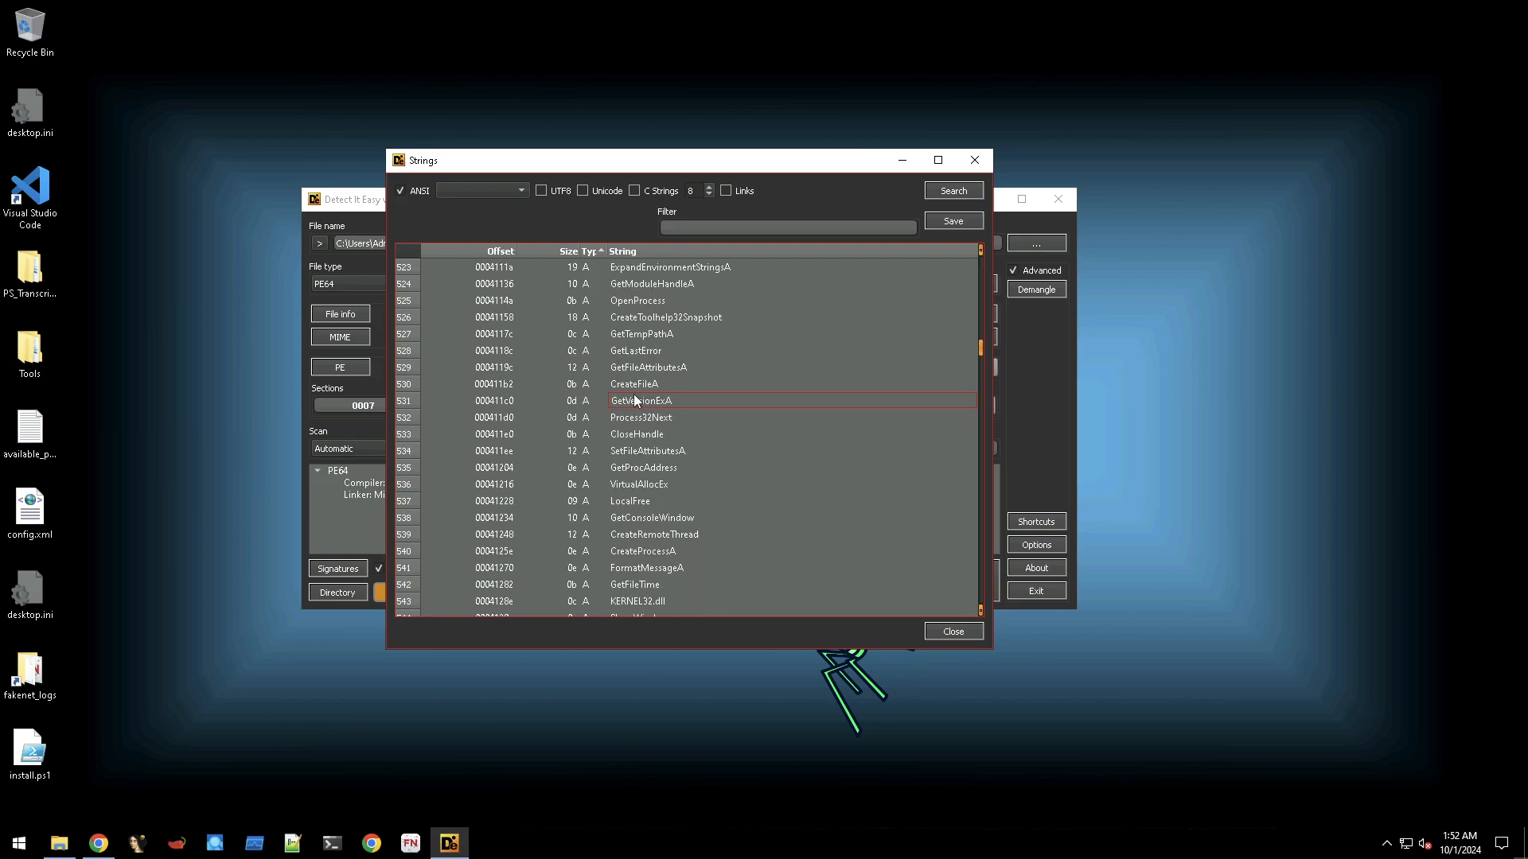
scroll(635, 400, down, 4)
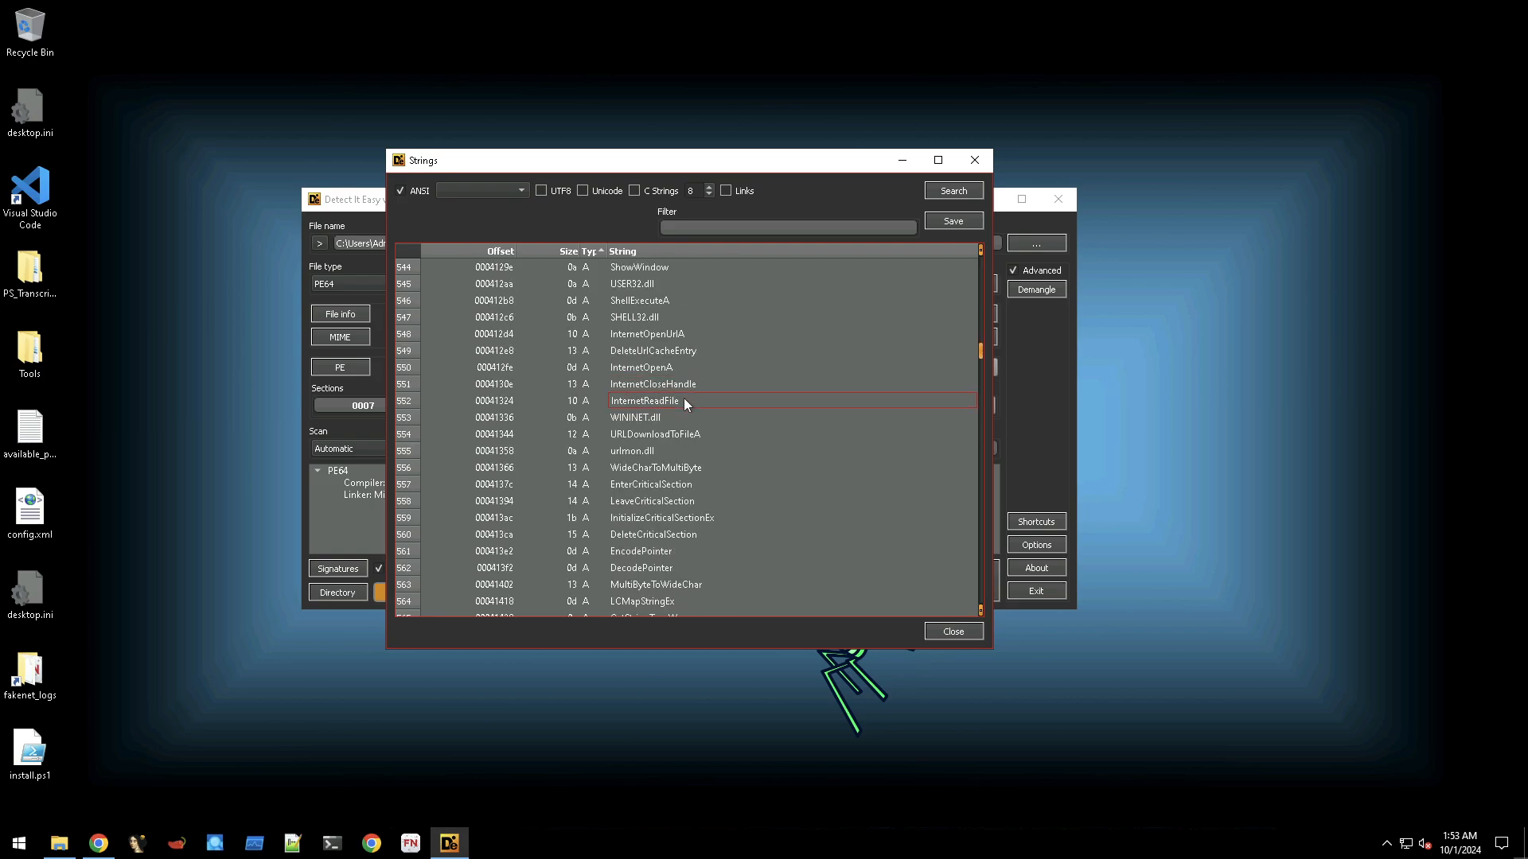
scroll(689, 401, down, 10)
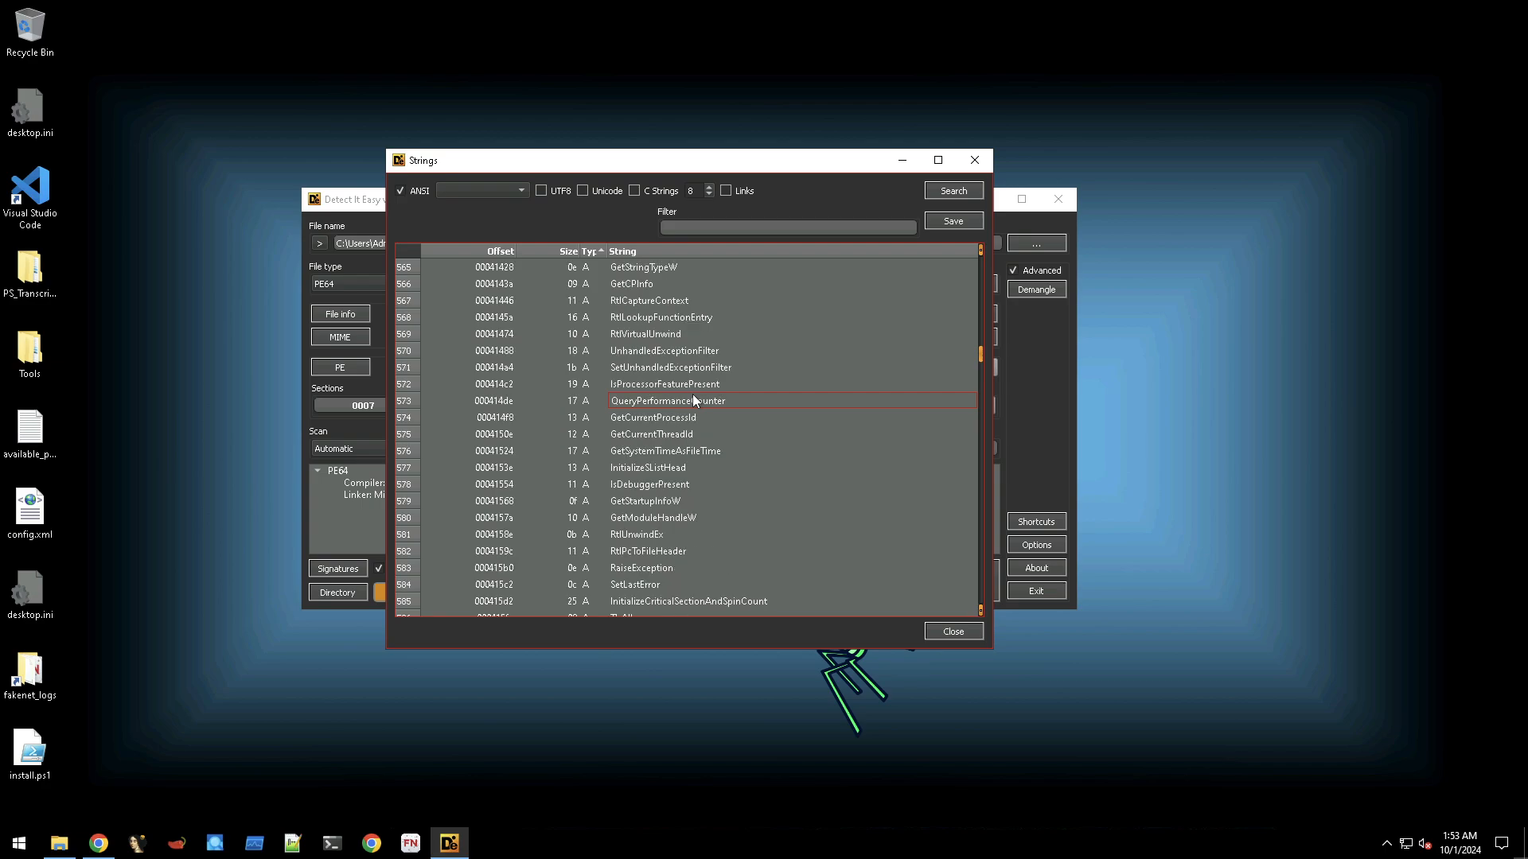
scroll(692, 400, down, 13)
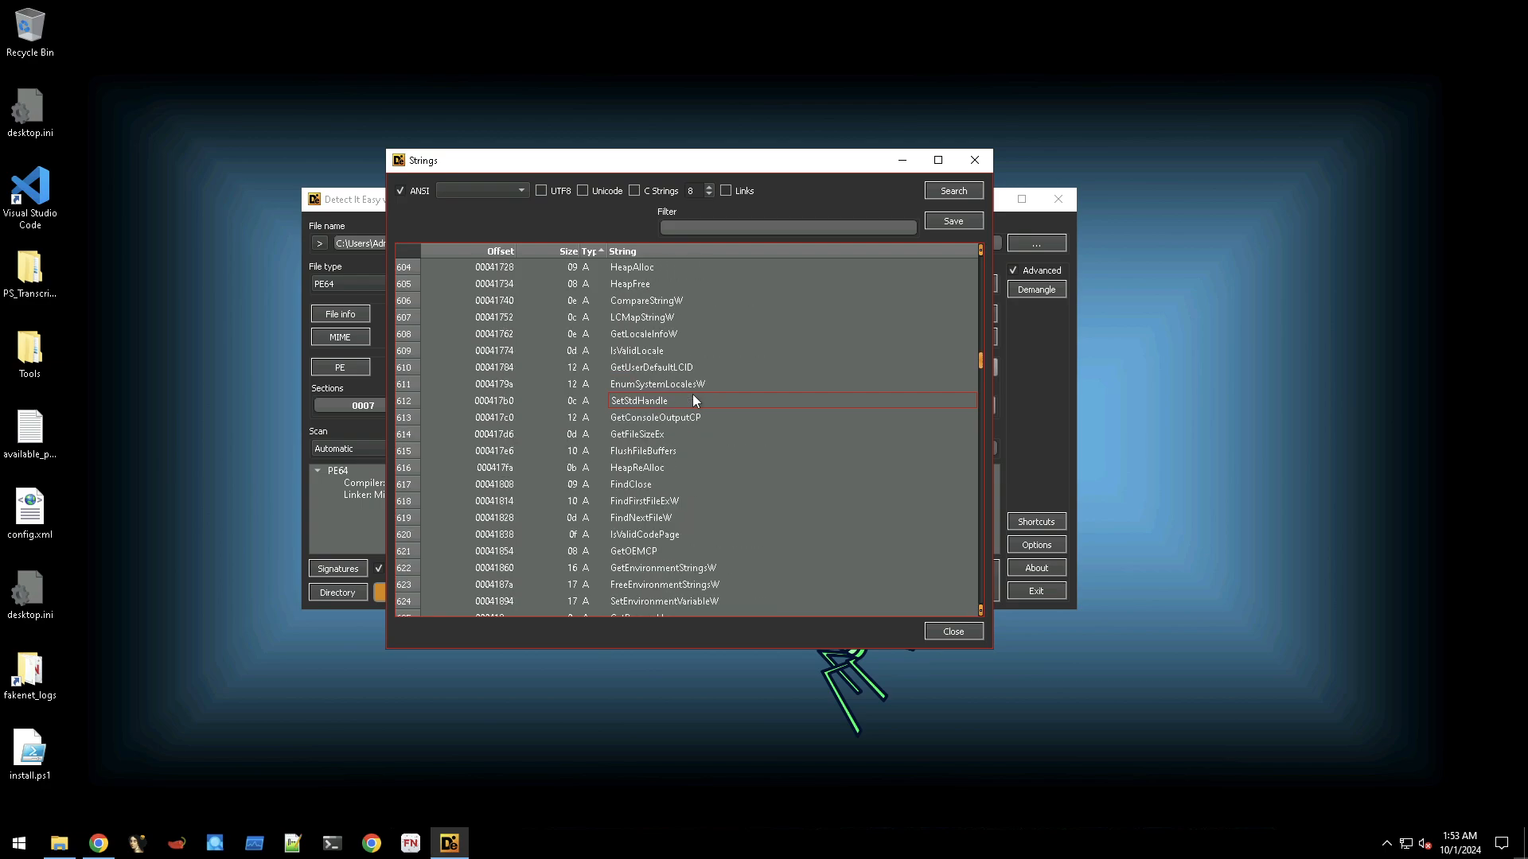
scroll(692, 401, down, 2)
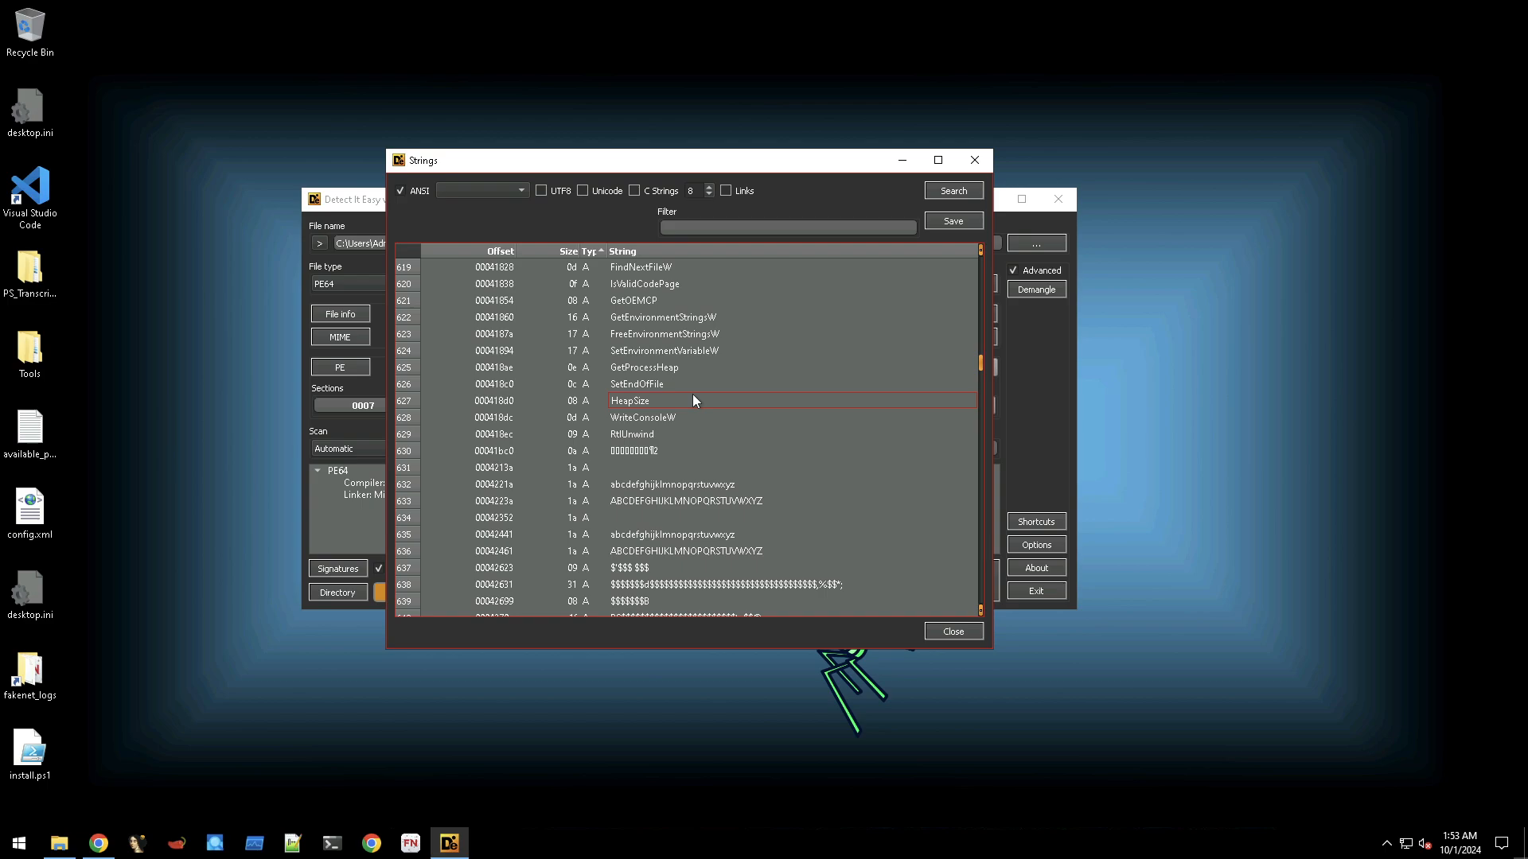
Check the scrambled strings up to offset 000447b2, return to the API names around offset 000415fa, and close the strings list.
scroll(694, 397, down, 11)
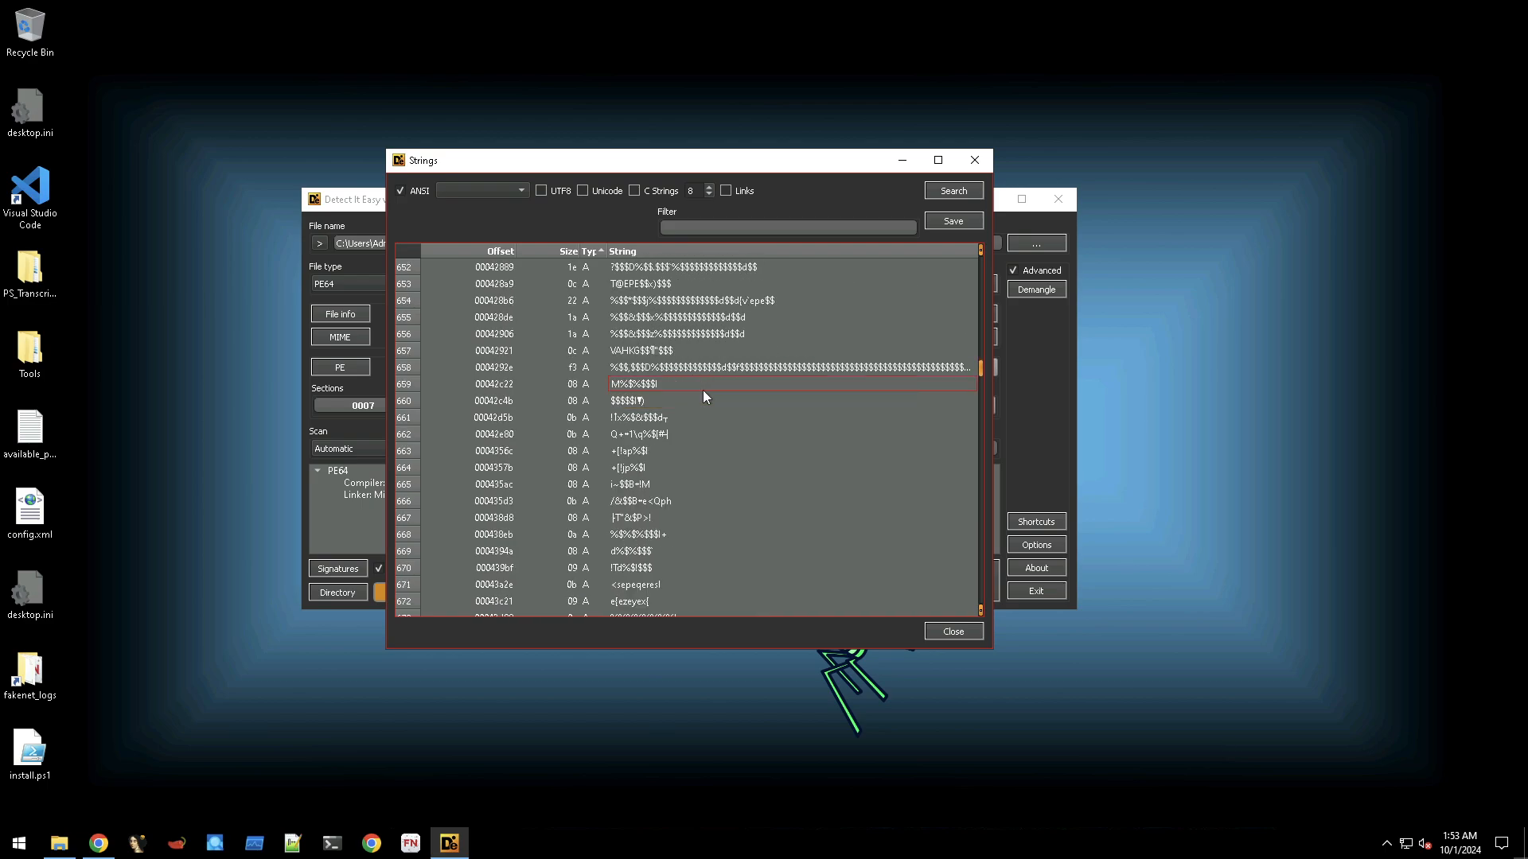
scroll(704, 395, down, 5)
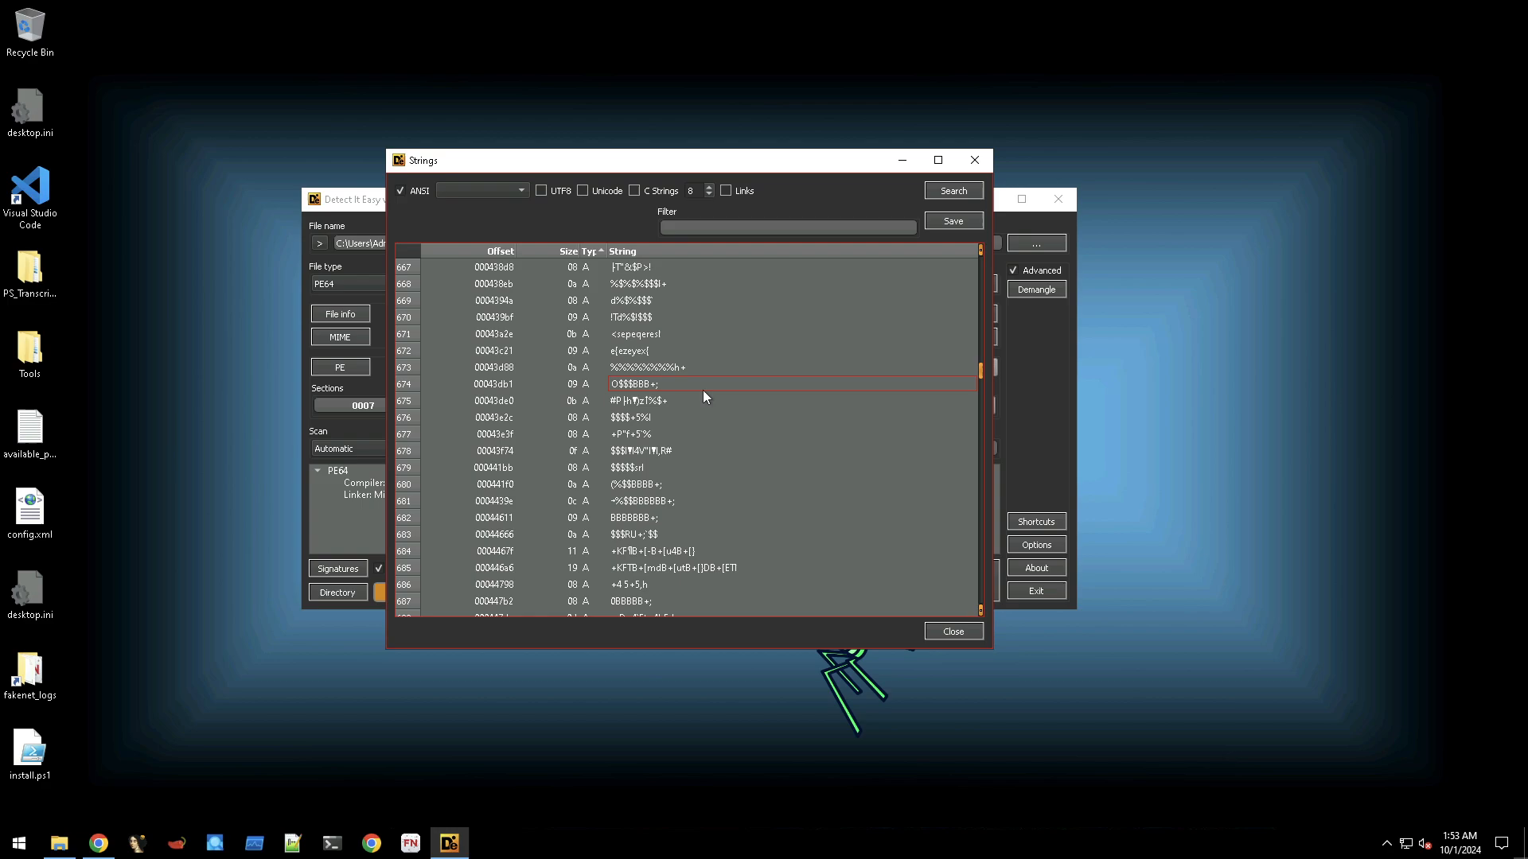
scroll(703, 390, up, 20)
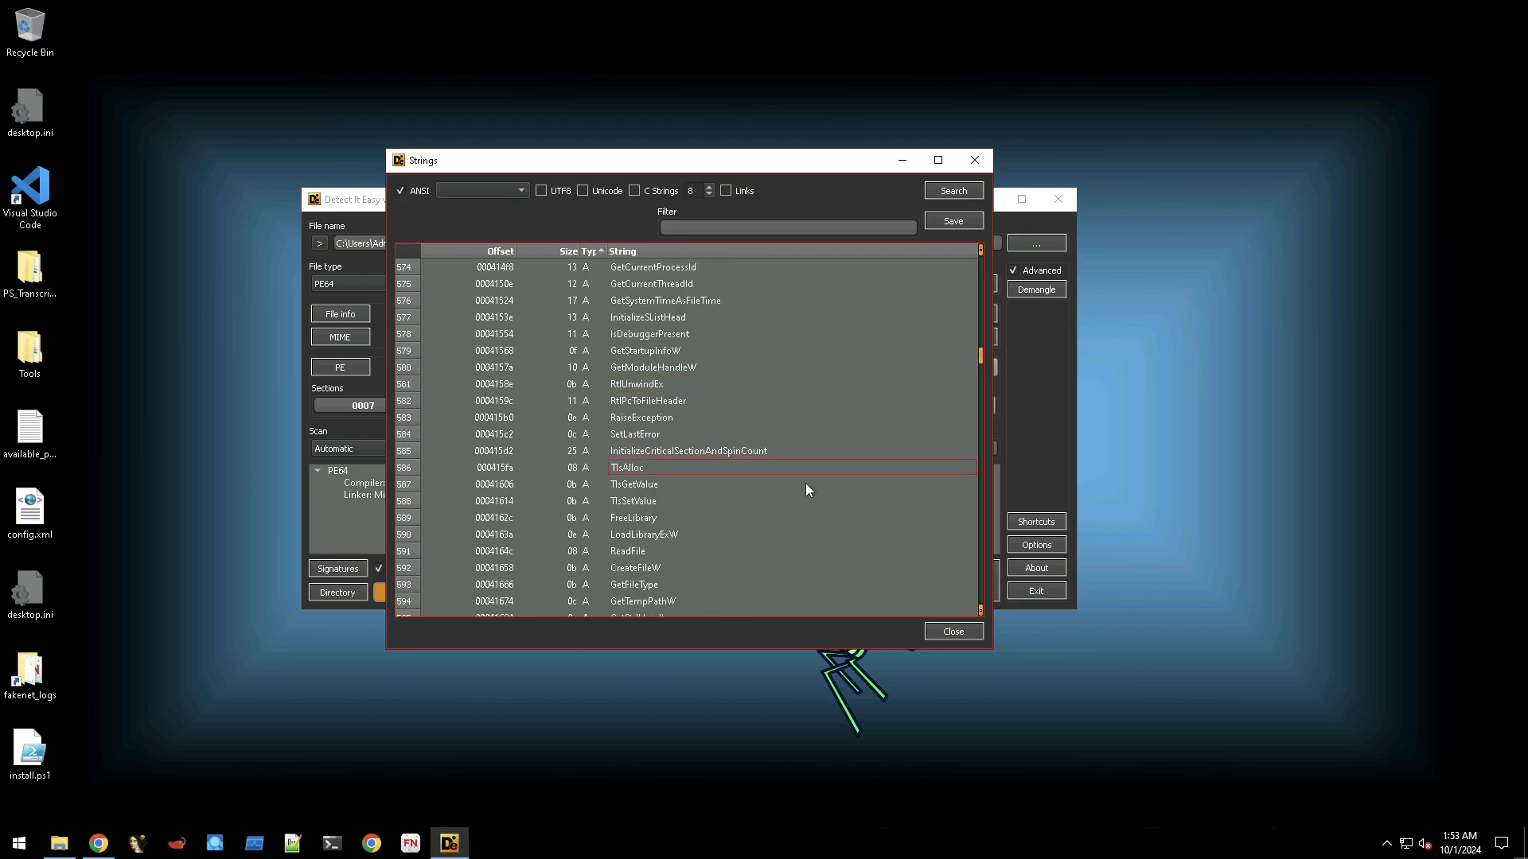
click(957, 632)
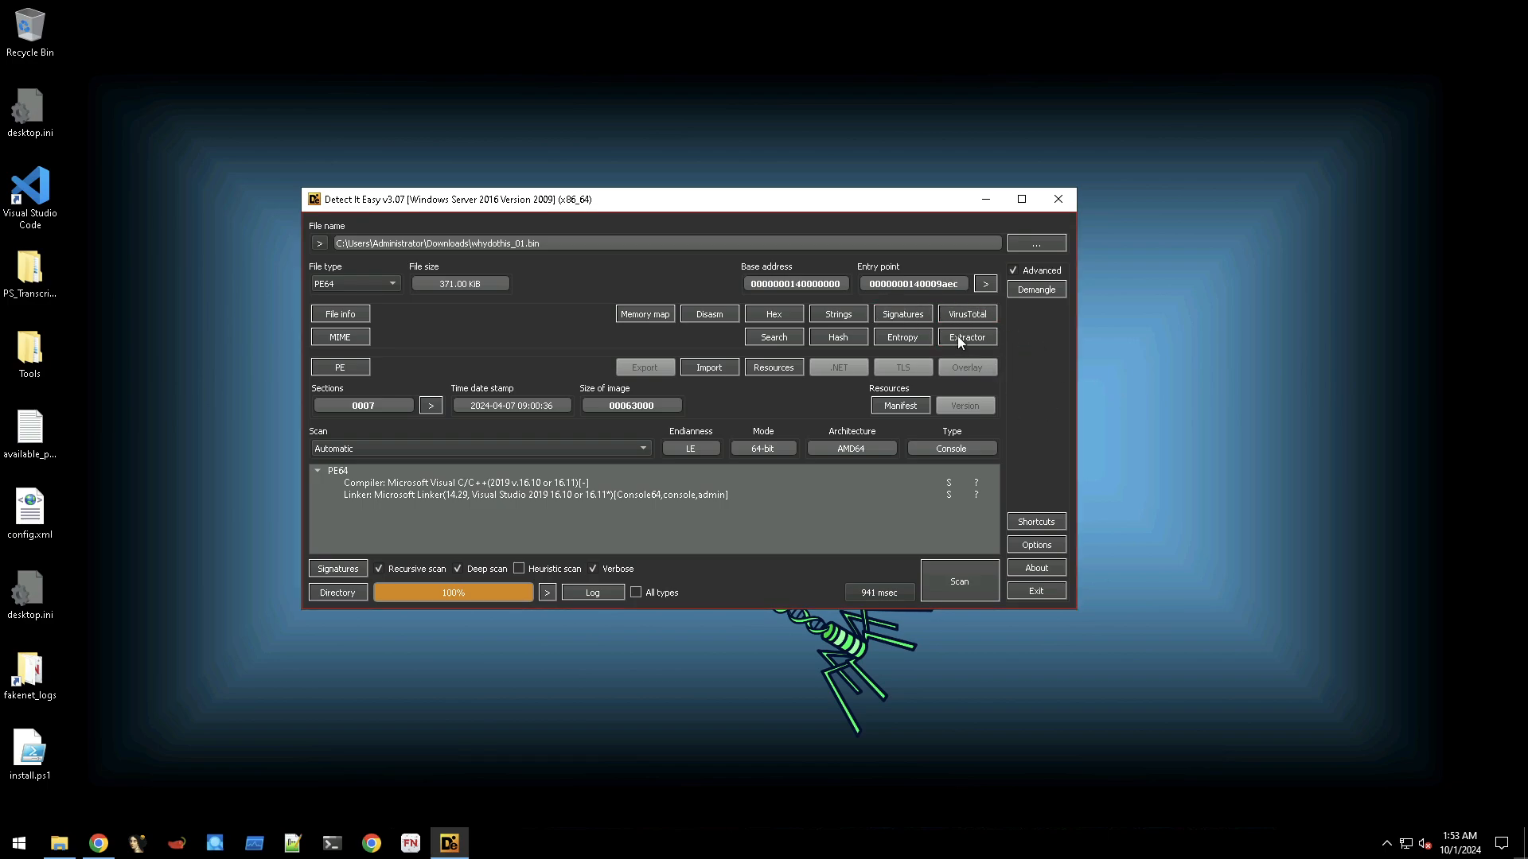
click(785, 341)
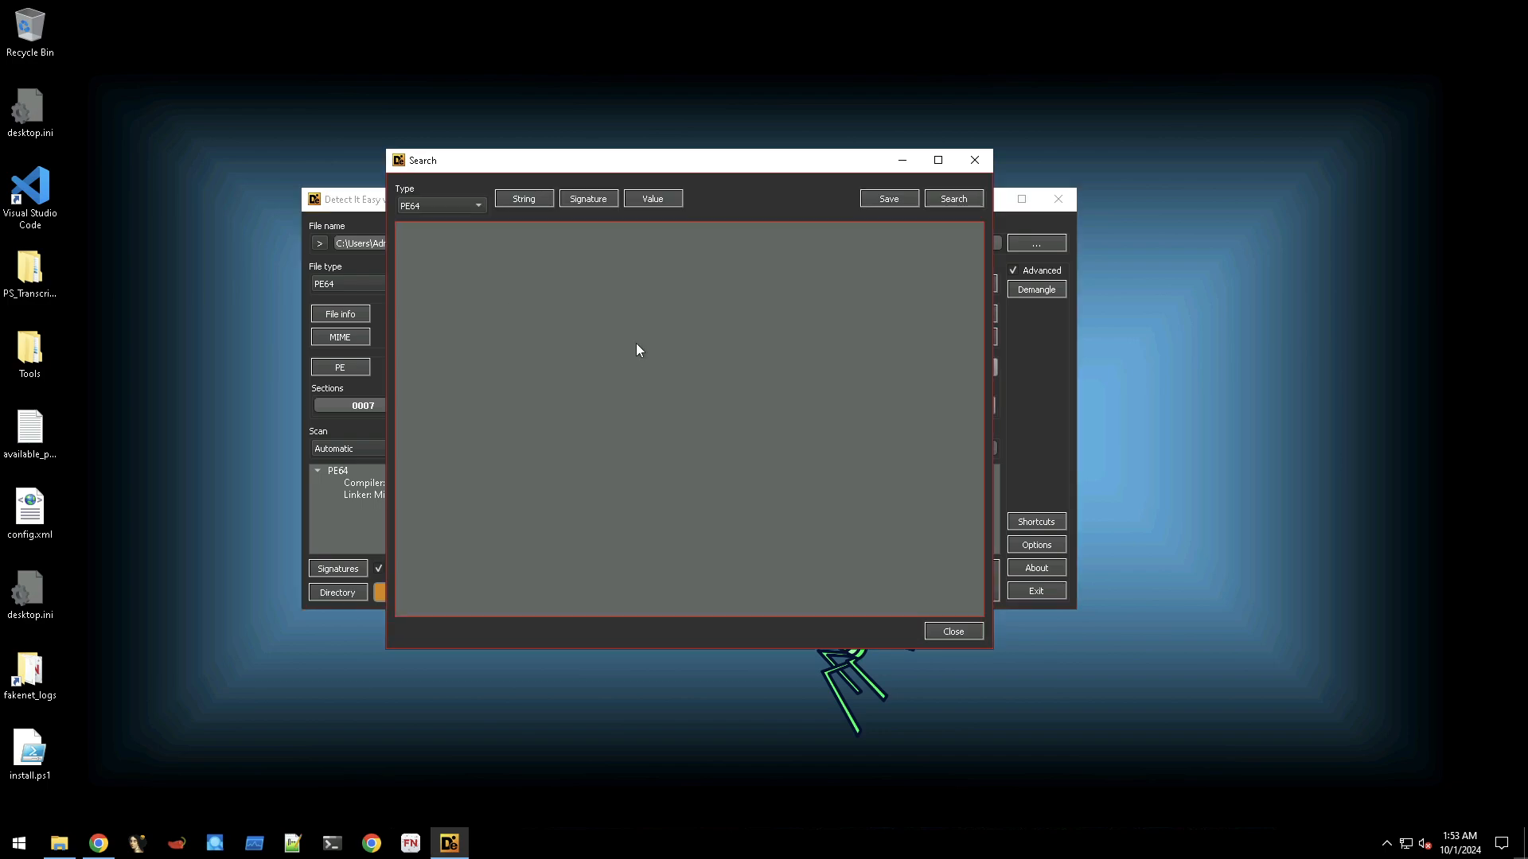
click(531, 202)
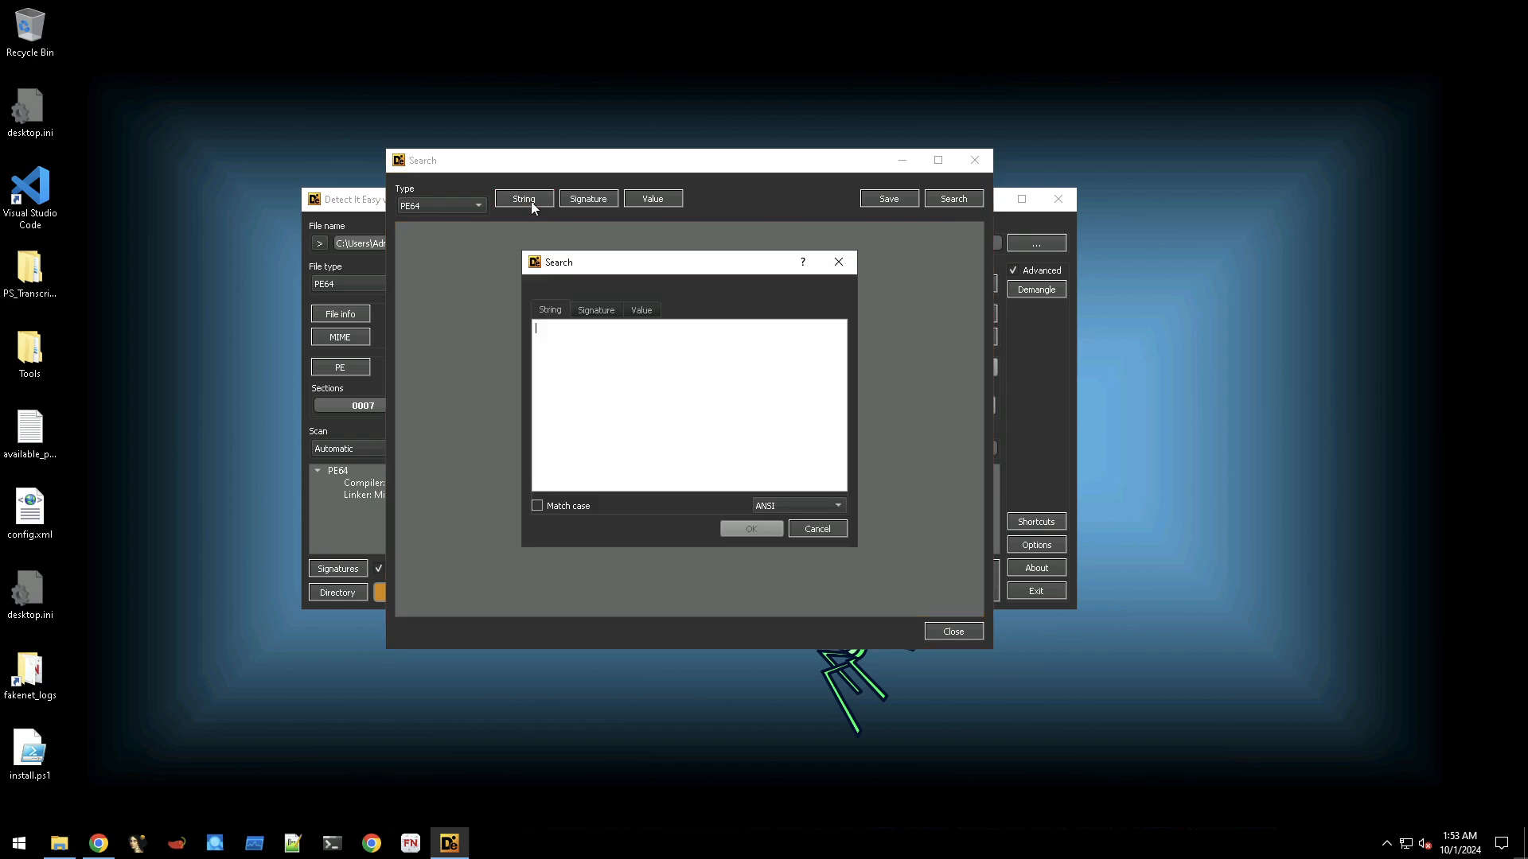
click(797, 528)
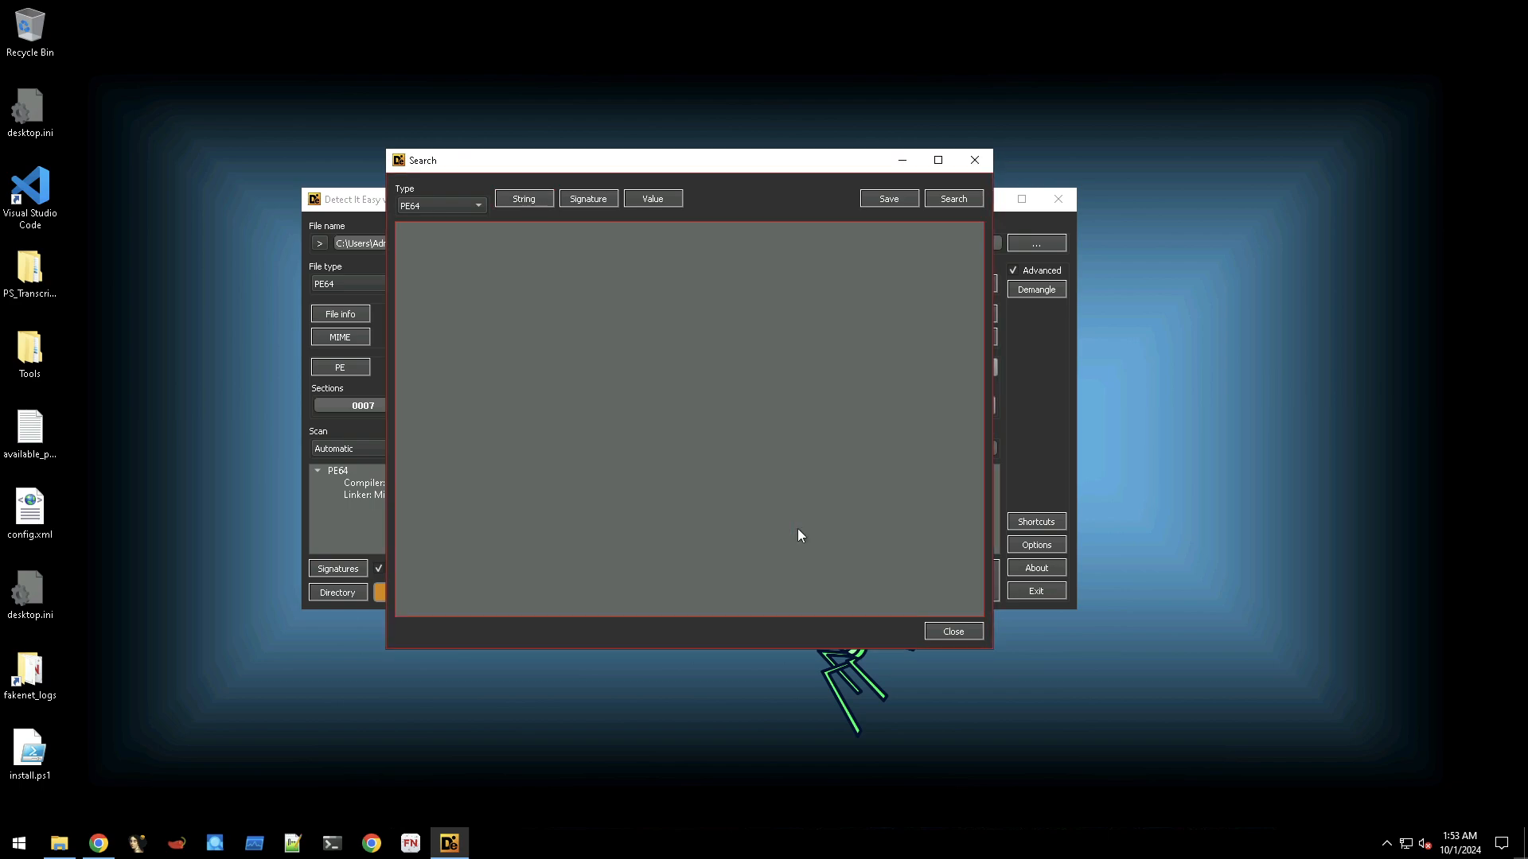
click(975, 160)
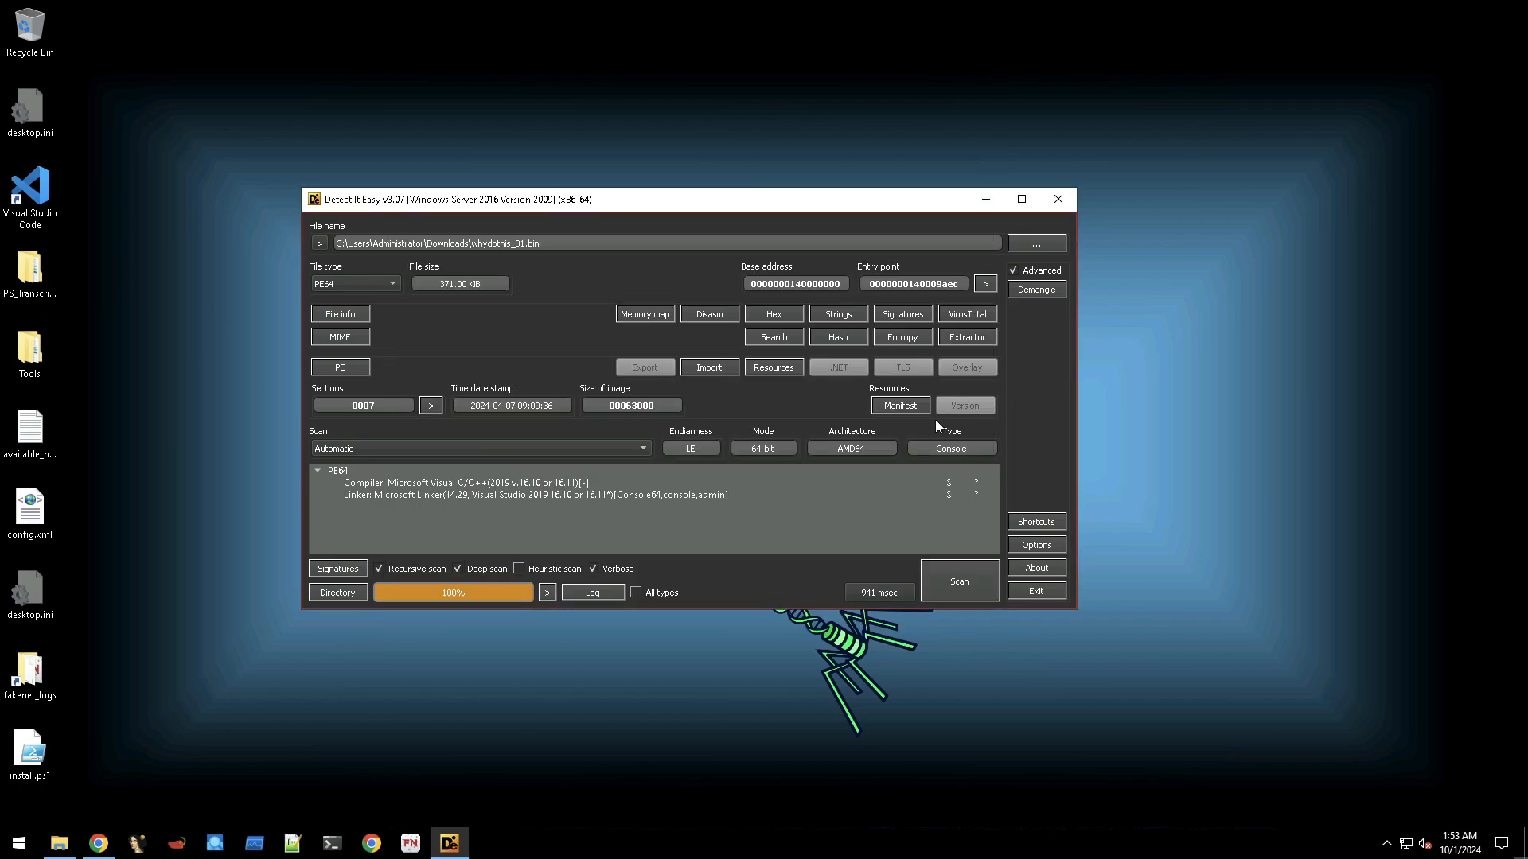
Display the hashes of the sample's whole file, PE header, sections and imports.
click(857, 336)
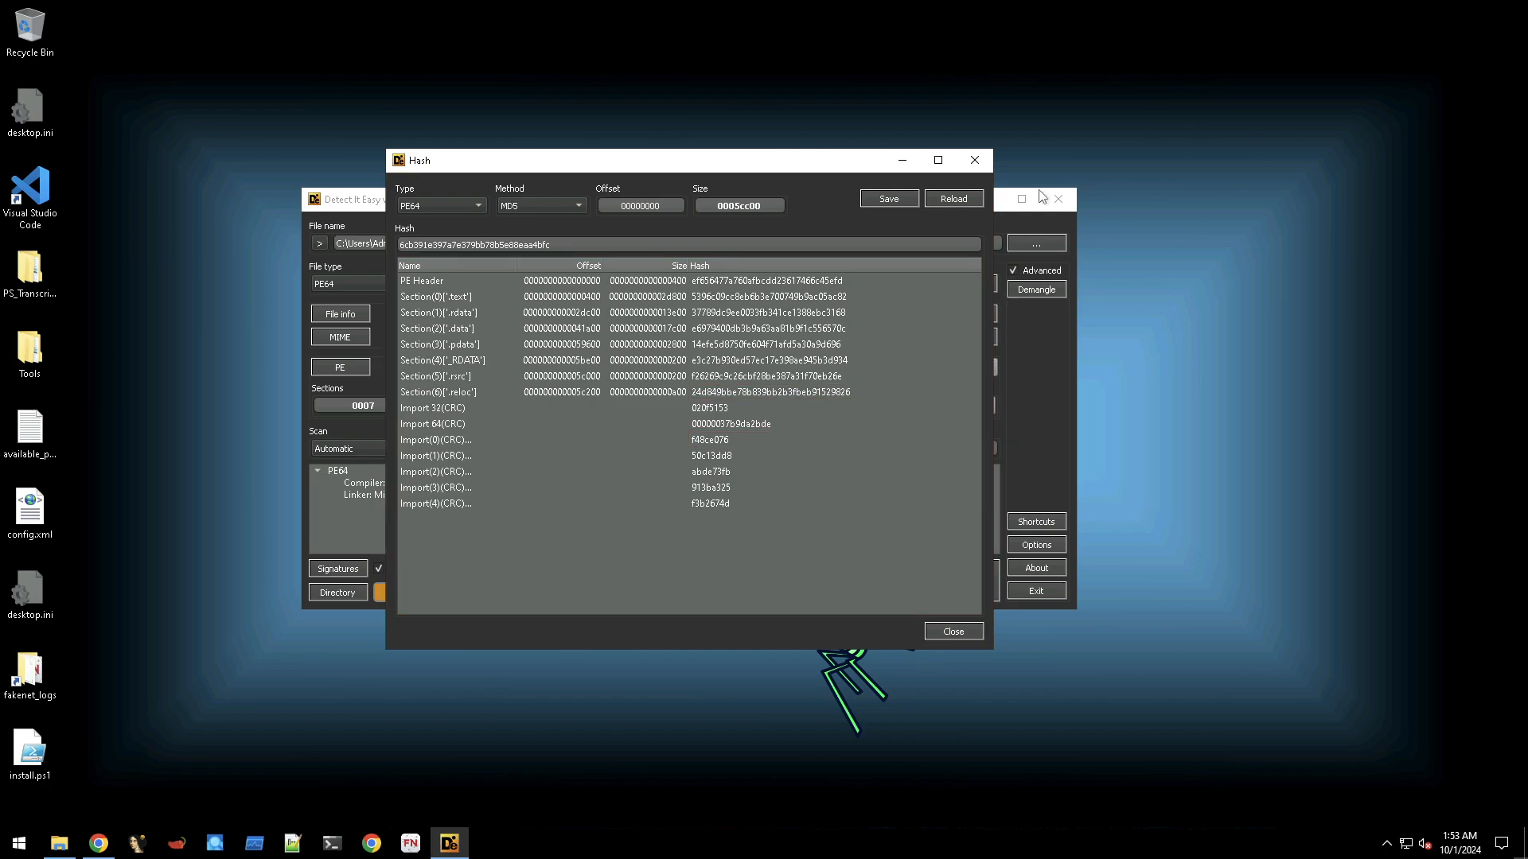
Display the sample's hashes with the SHA224 method, and close the hash window.
click(530, 207)
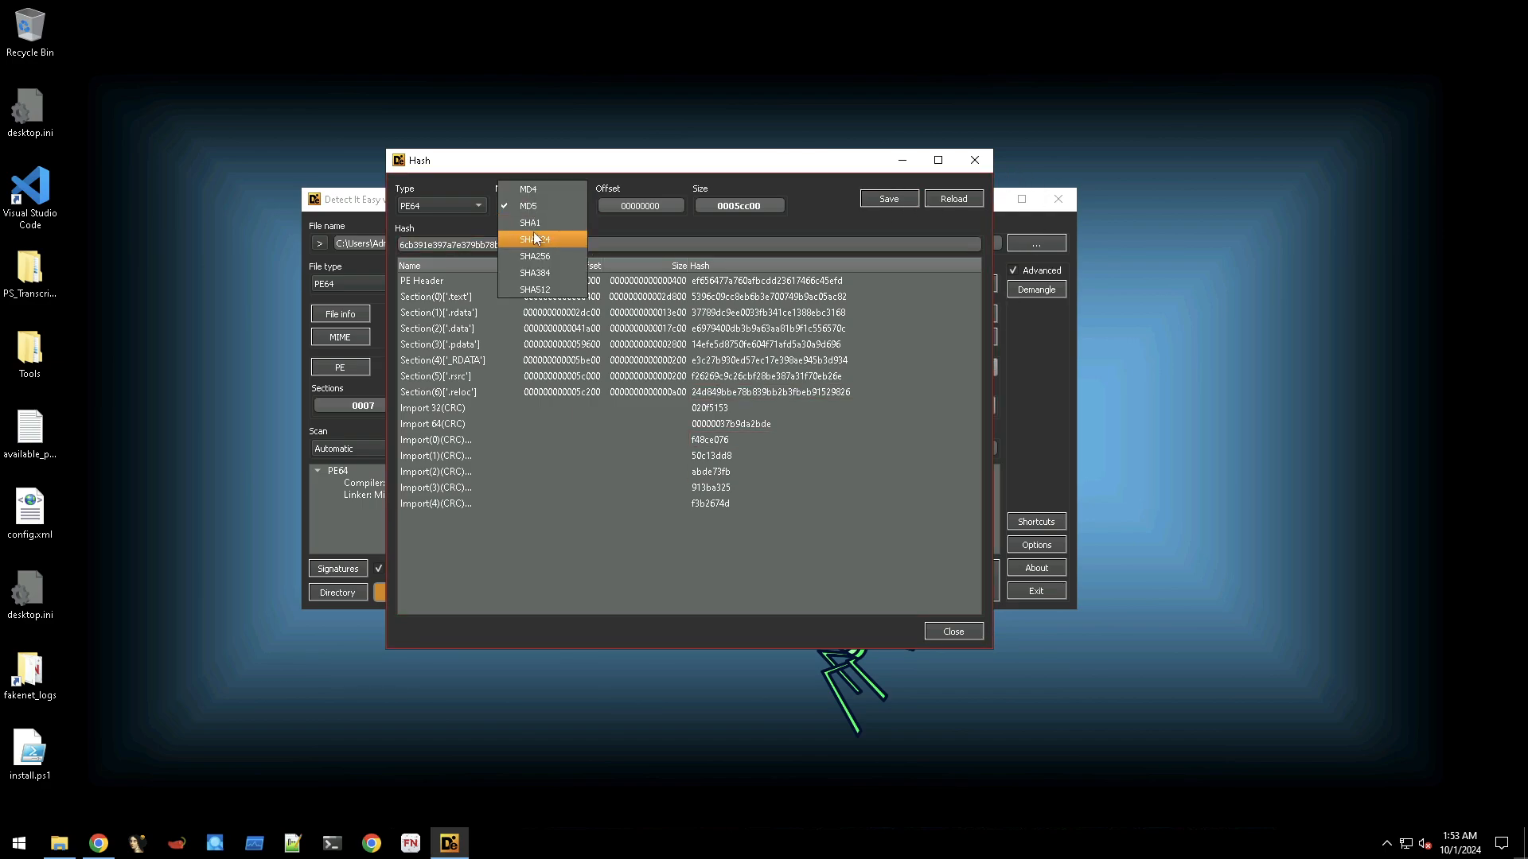
click(533, 232)
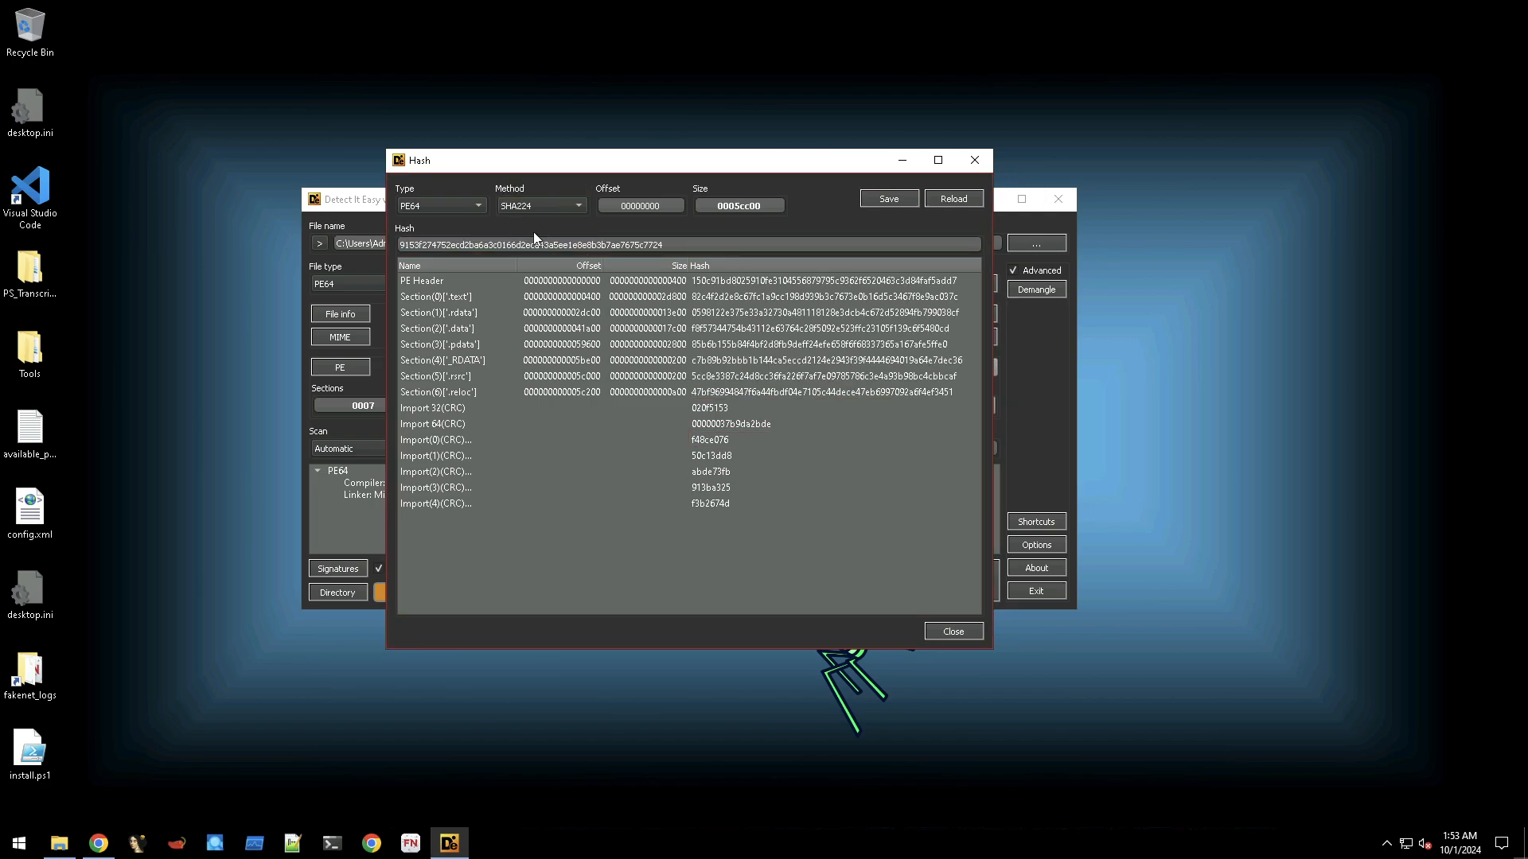
click(971, 164)
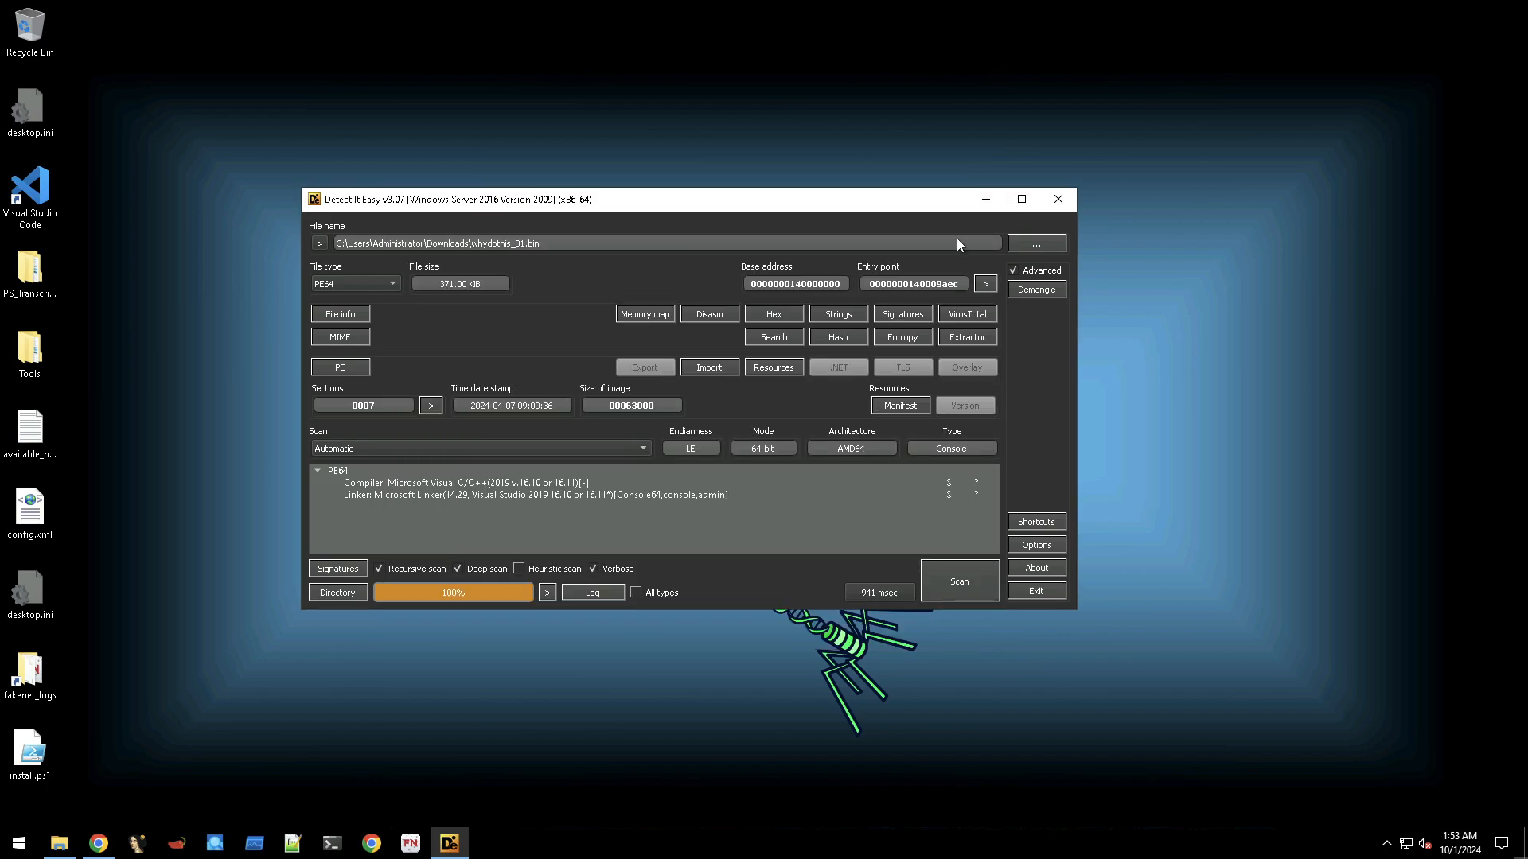
Open the sample's entropy analysis and highlight the PE Header and .rdata regions on the diagram.
click(901, 338)
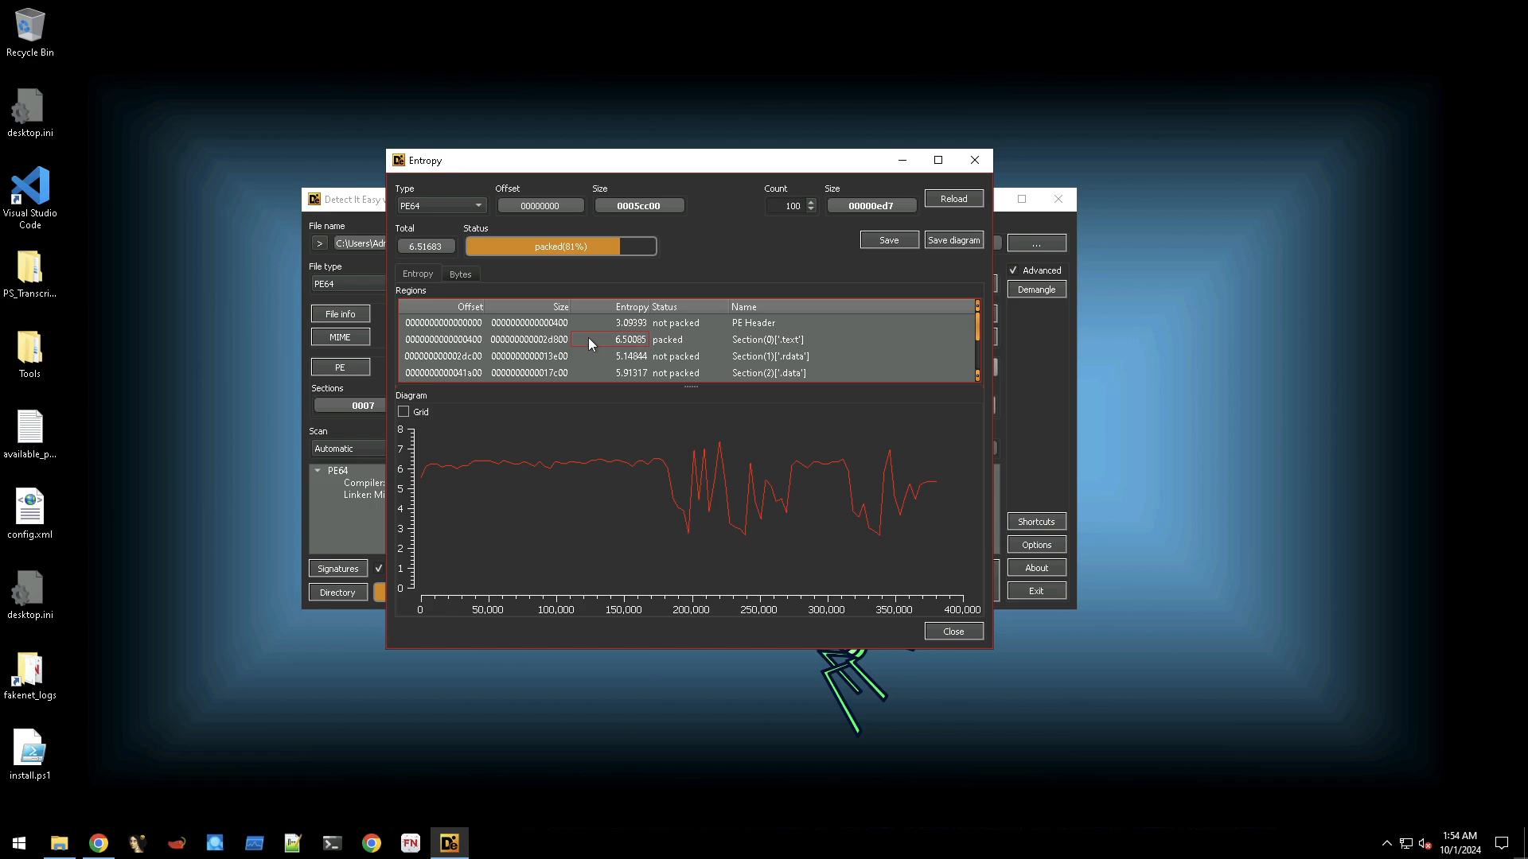
click(552, 322)
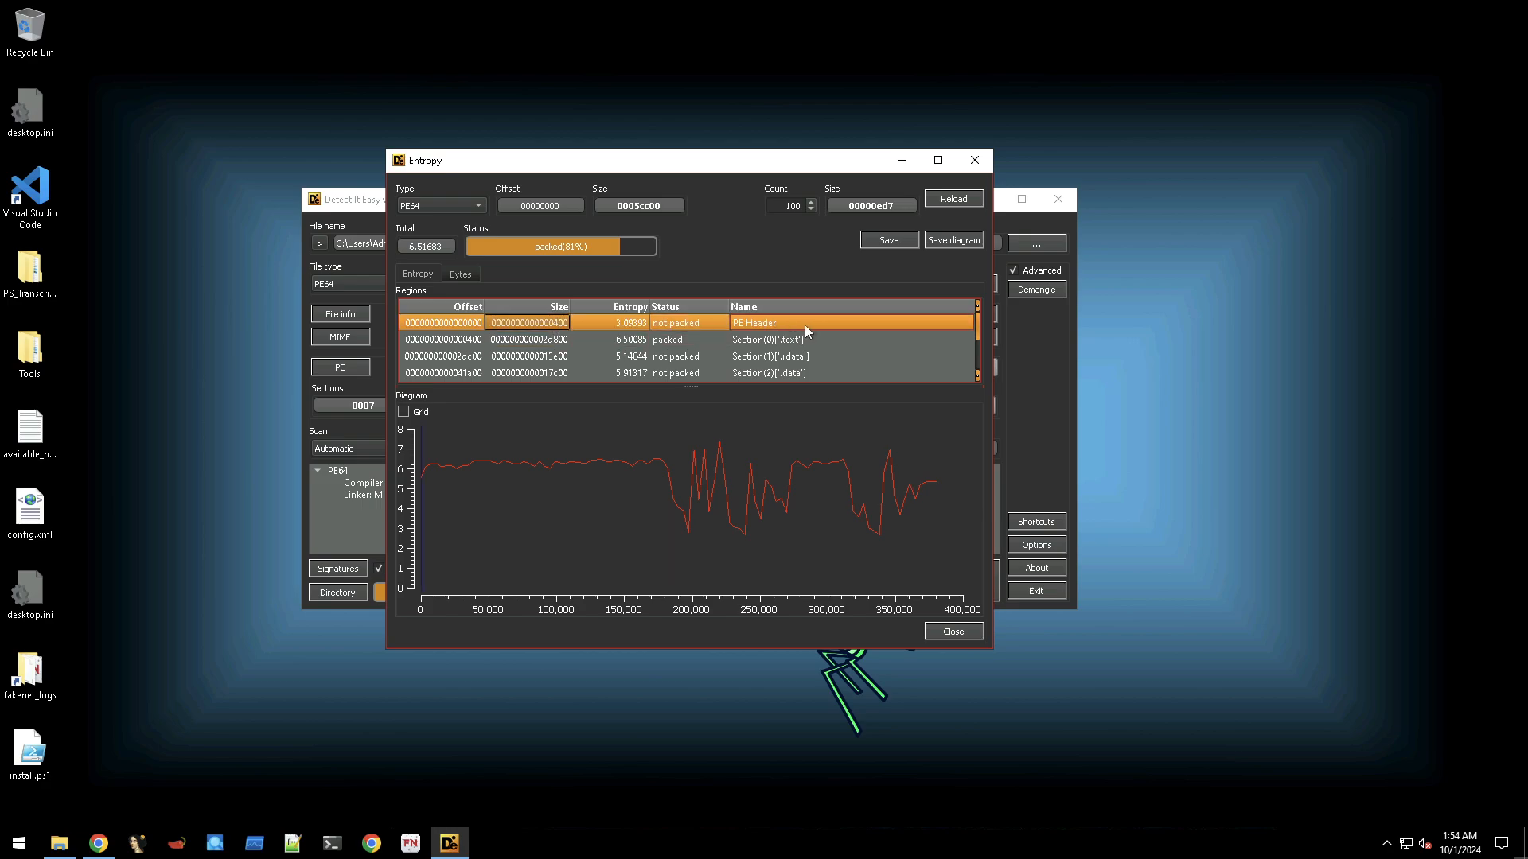
ctrl+click(676, 356)
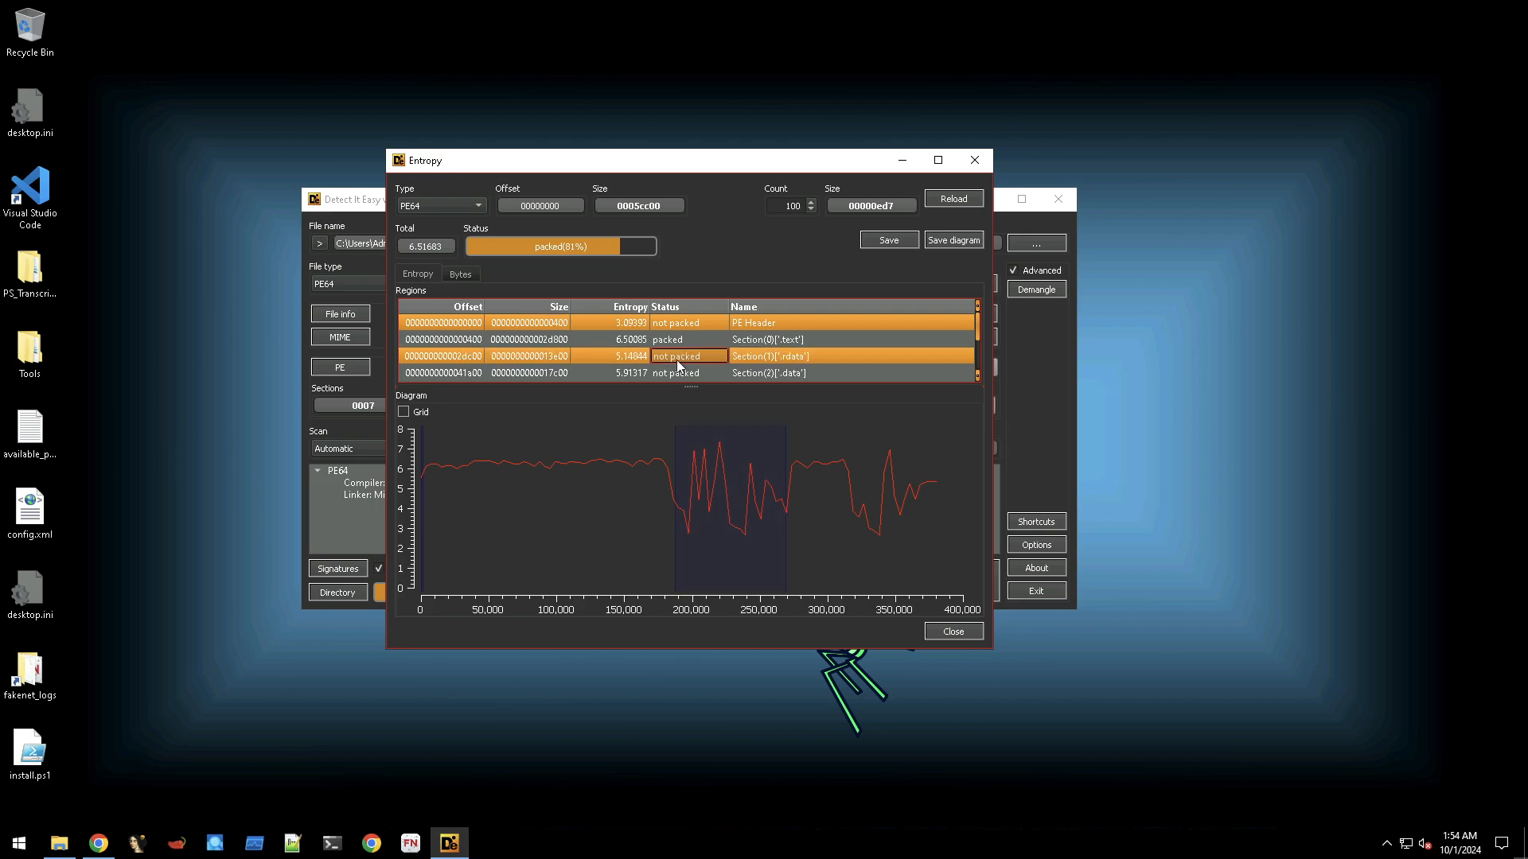
click(676, 360)
click(686, 328)
click(687, 357)
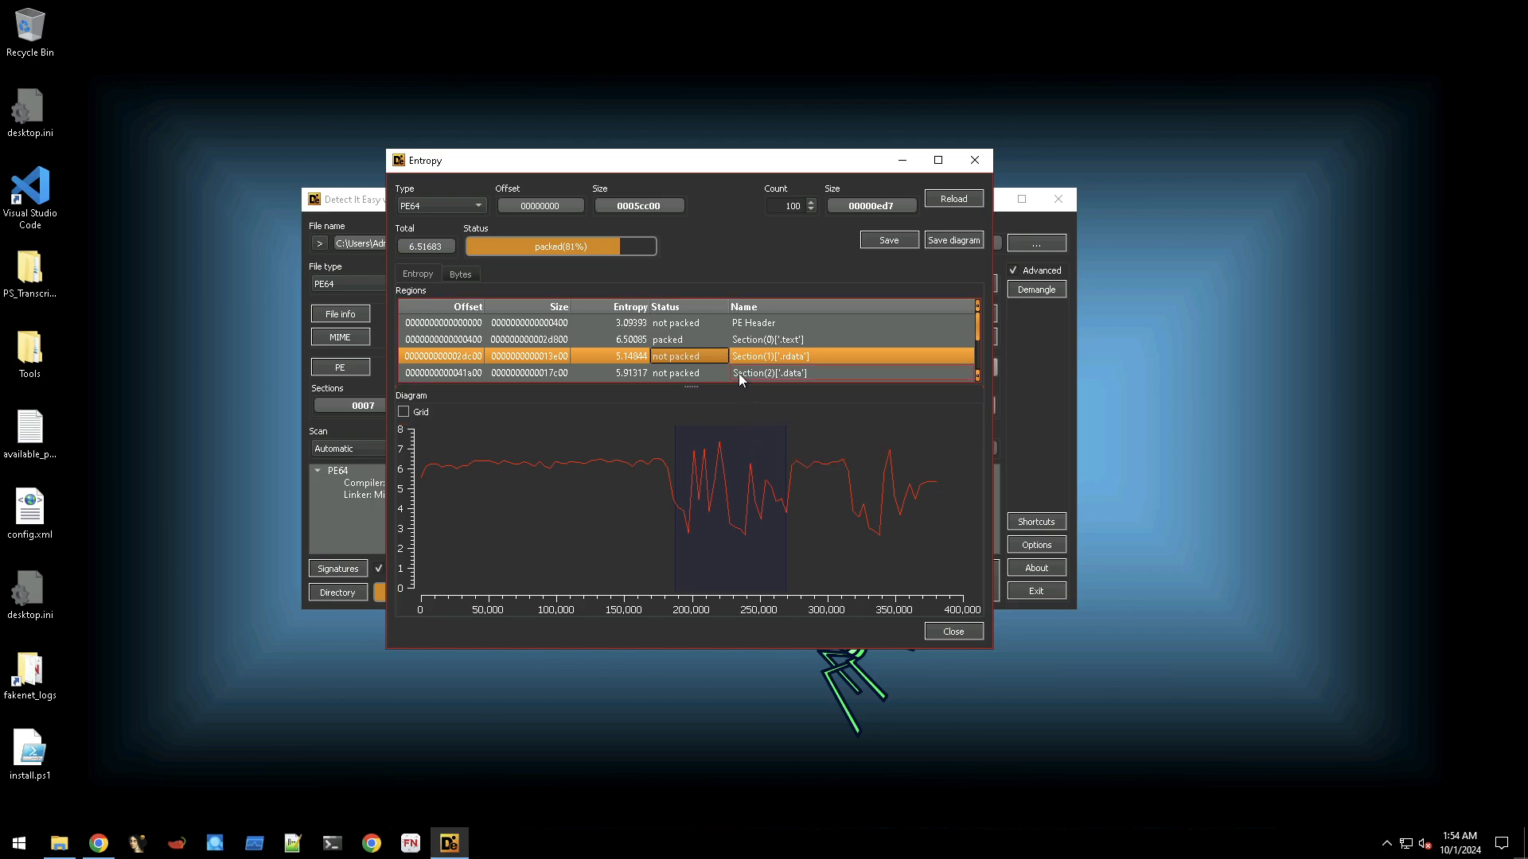
Check the remaining entropy regions, highlight the .text section on the diagram, and close the entropy window.
scroll(699, 355, down, 1)
scroll(698, 355, up, 2)
ctrl+click(648, 358)
click(651, 344)
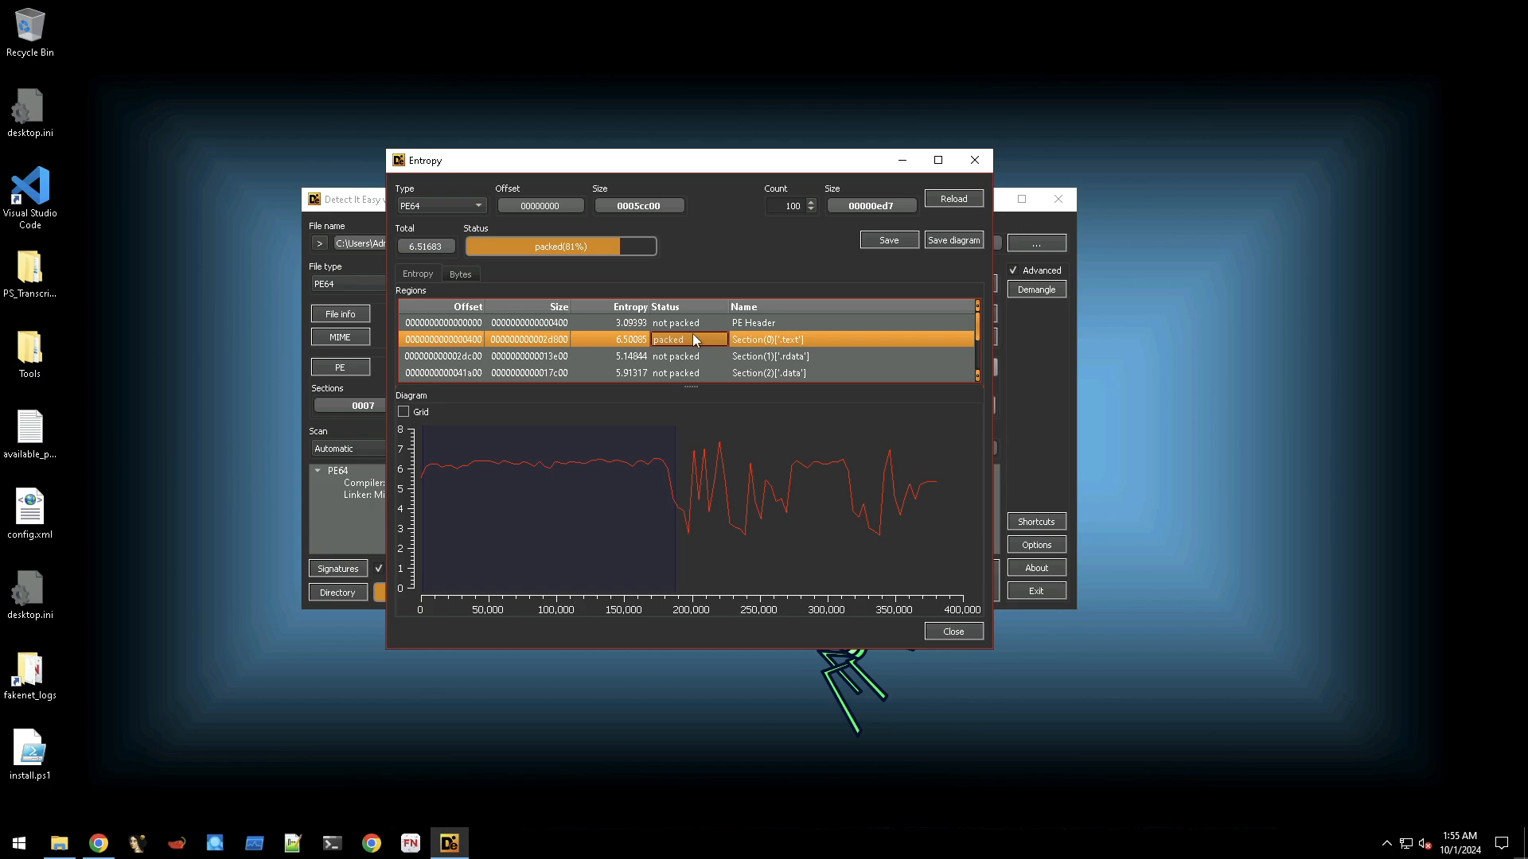
click(968, 637)
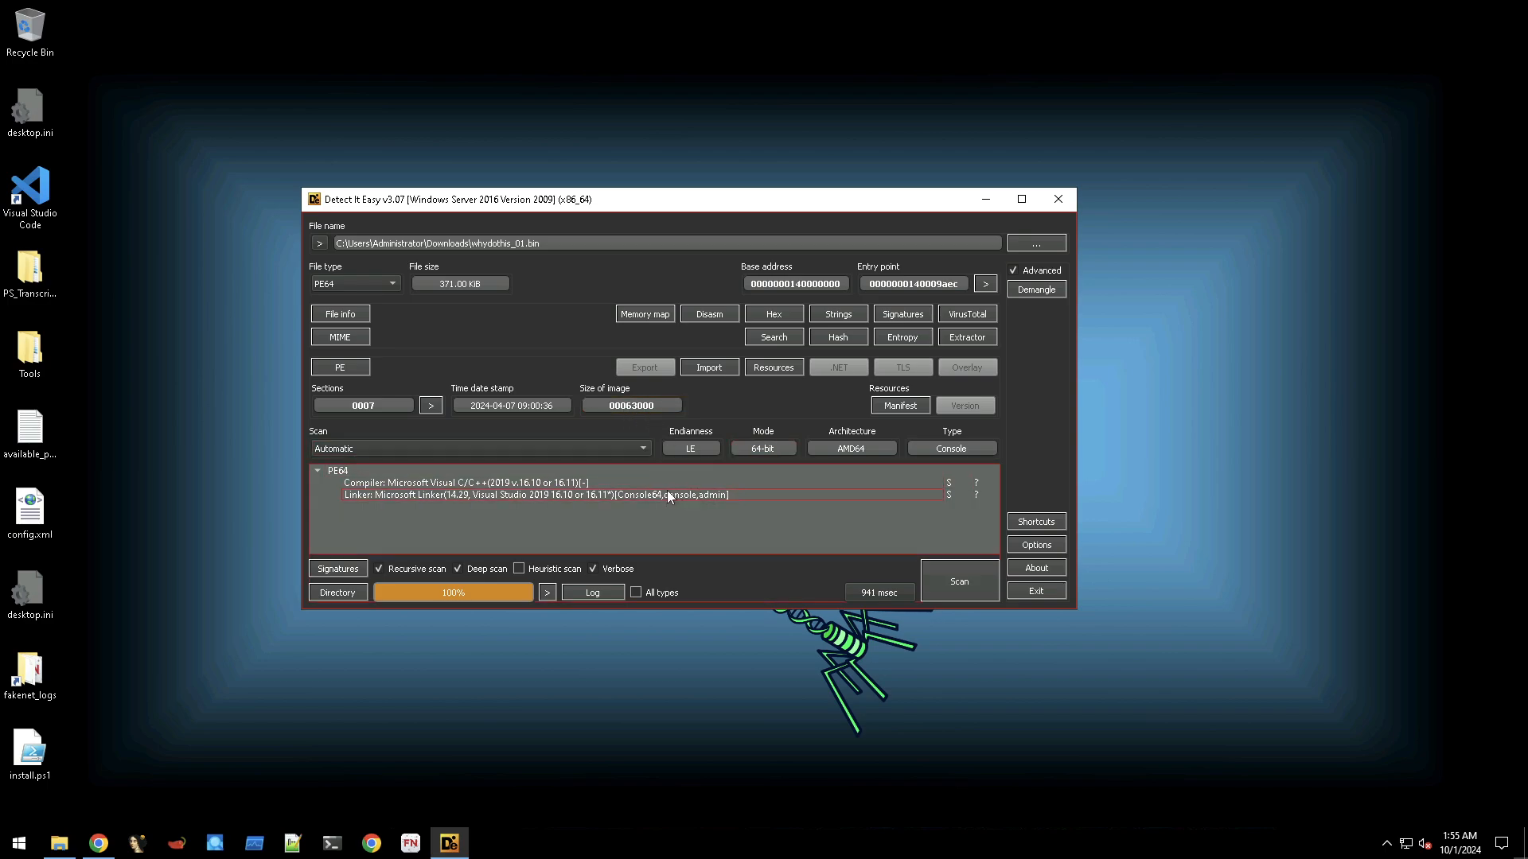
Open the sample's import table in an enlarged window and glance through the USER32, SHELL32, WININET and urlmon entries.
click(700, 374)
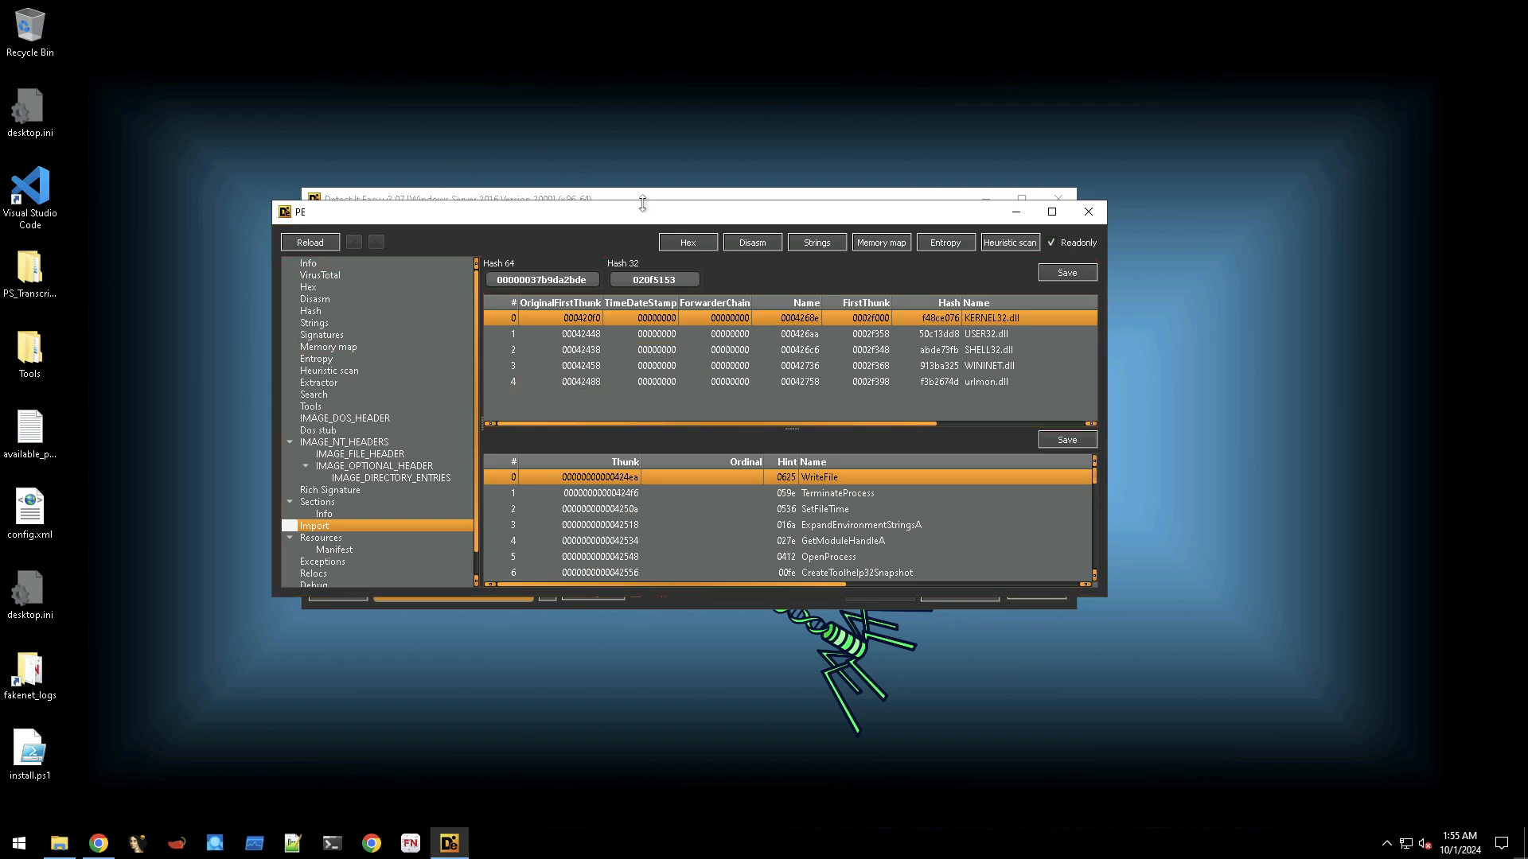
drag(644, 201, 644, 95)
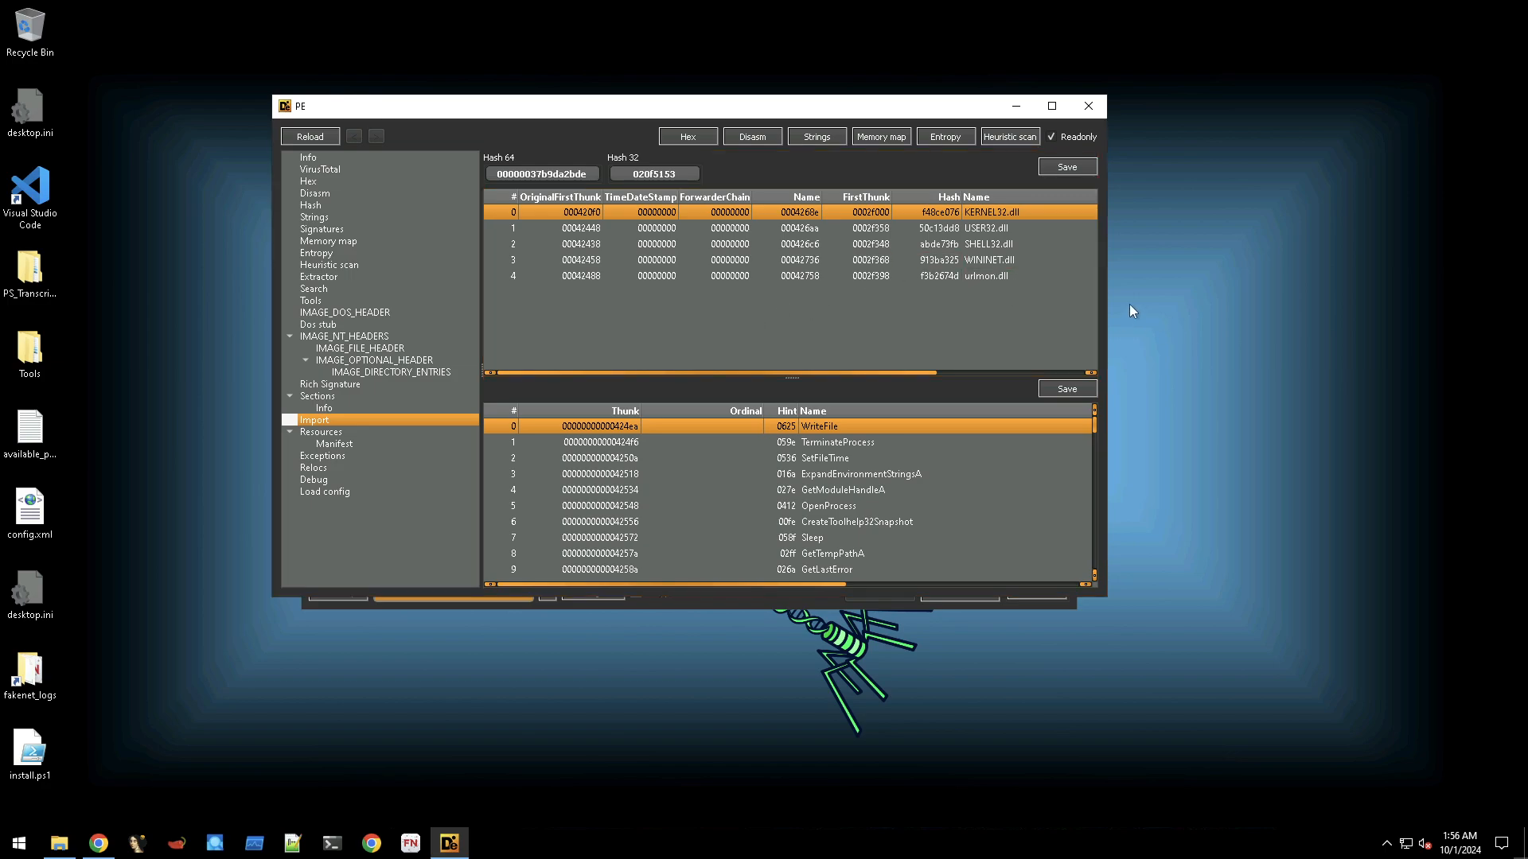
drag(1109, 290, 1175, 290)
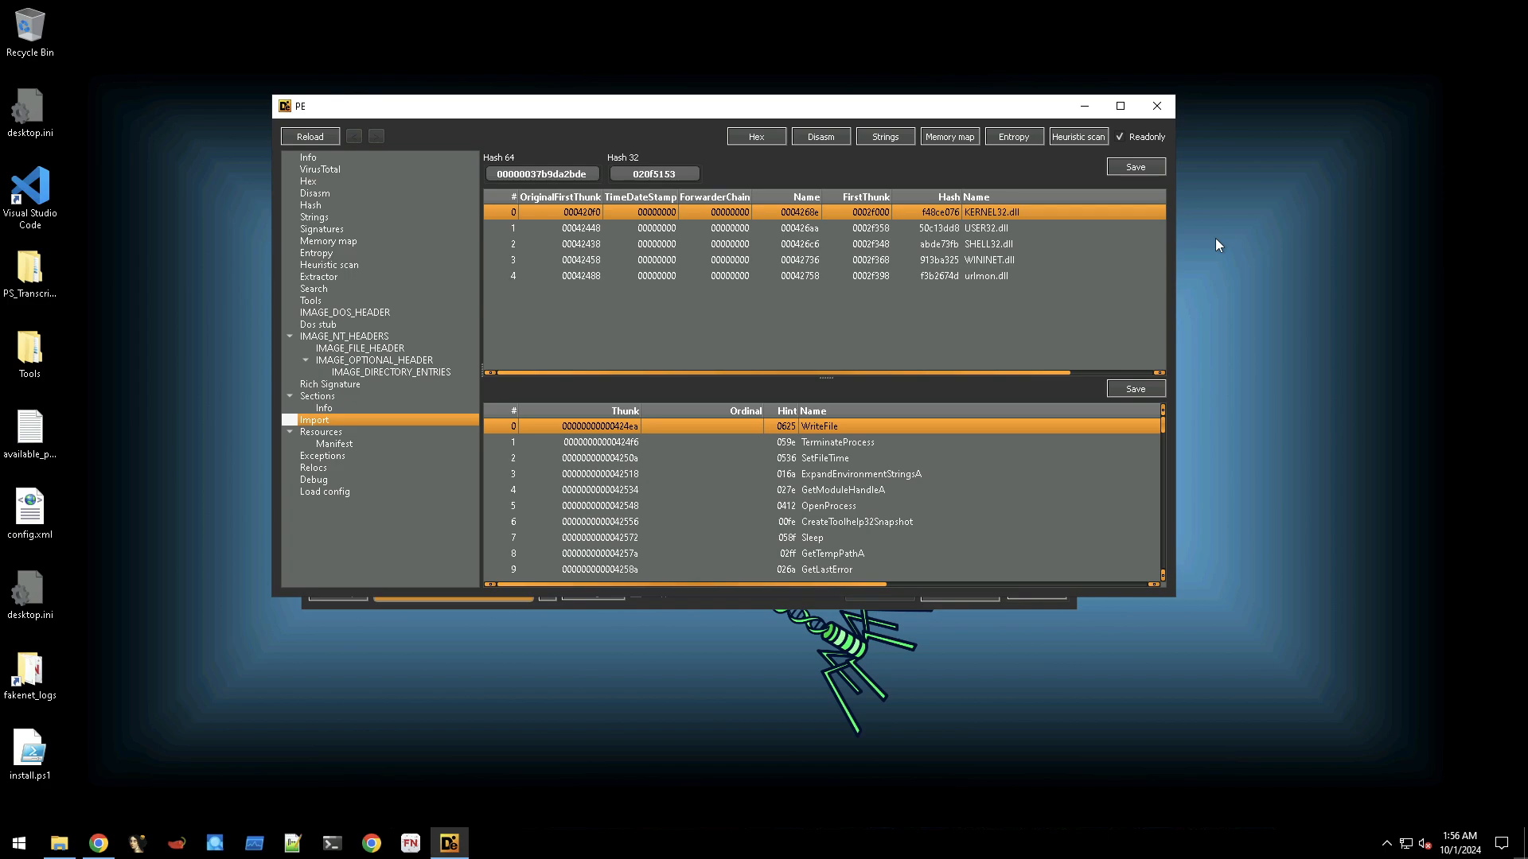
click(968, 229)
click(982, 243)
click(981, 258)
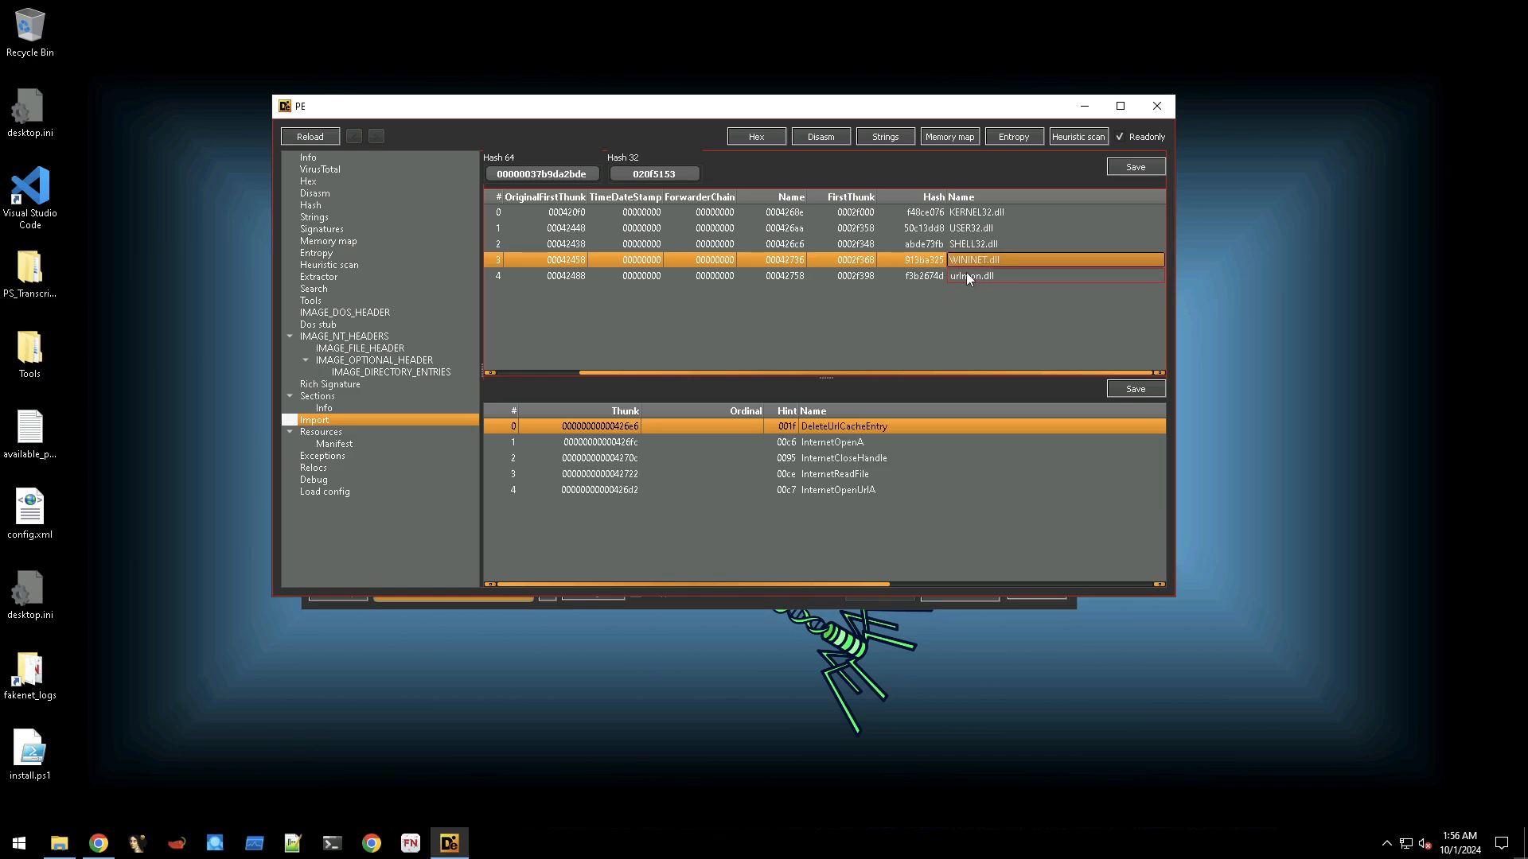
click(966, 275)
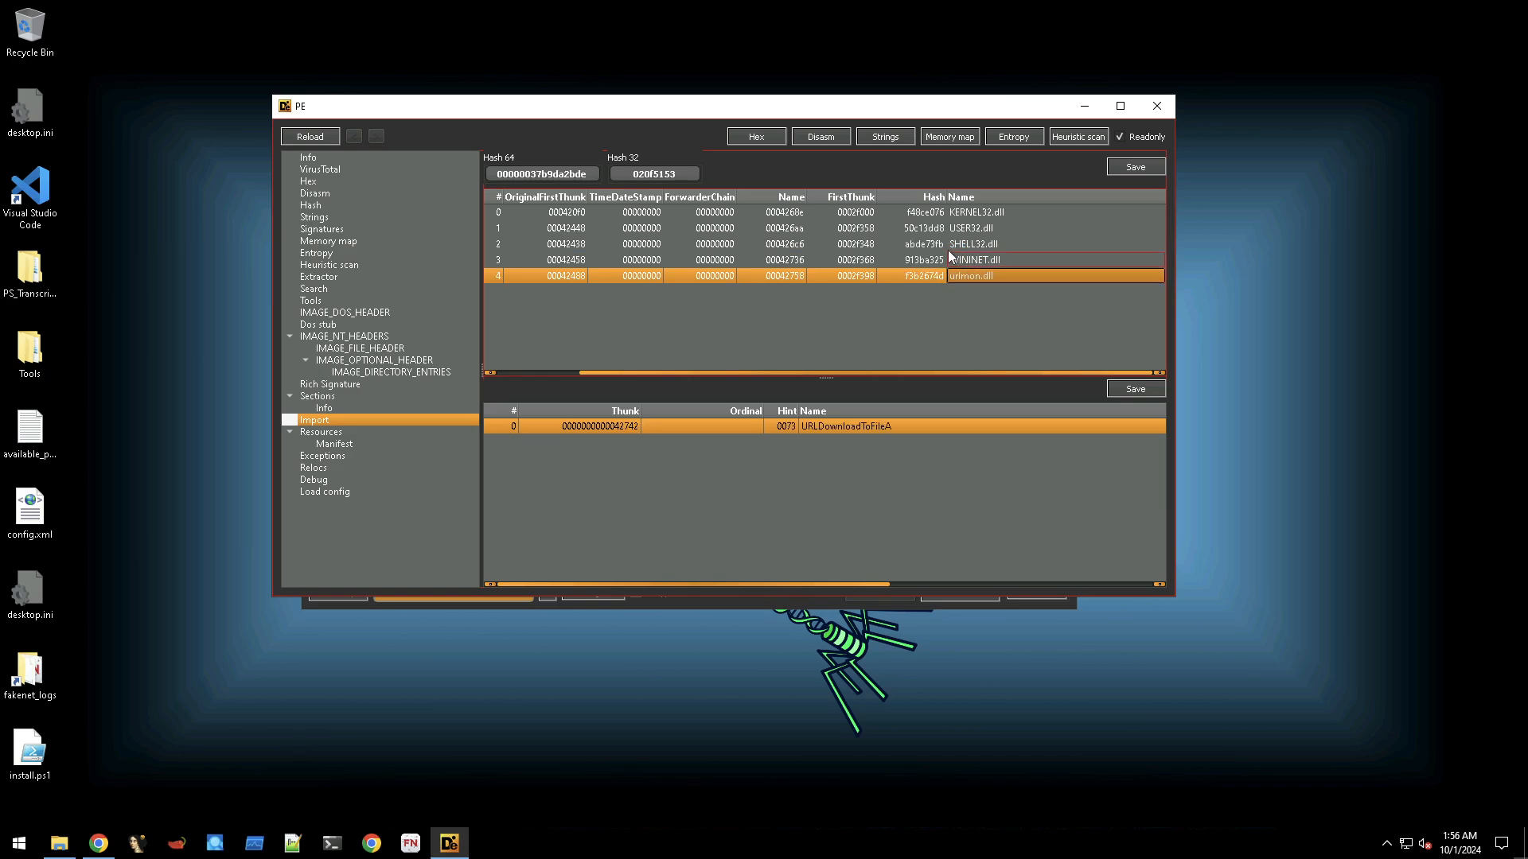
Review the full list of functions imported from KERNEL32.dll.
click(965, 215)
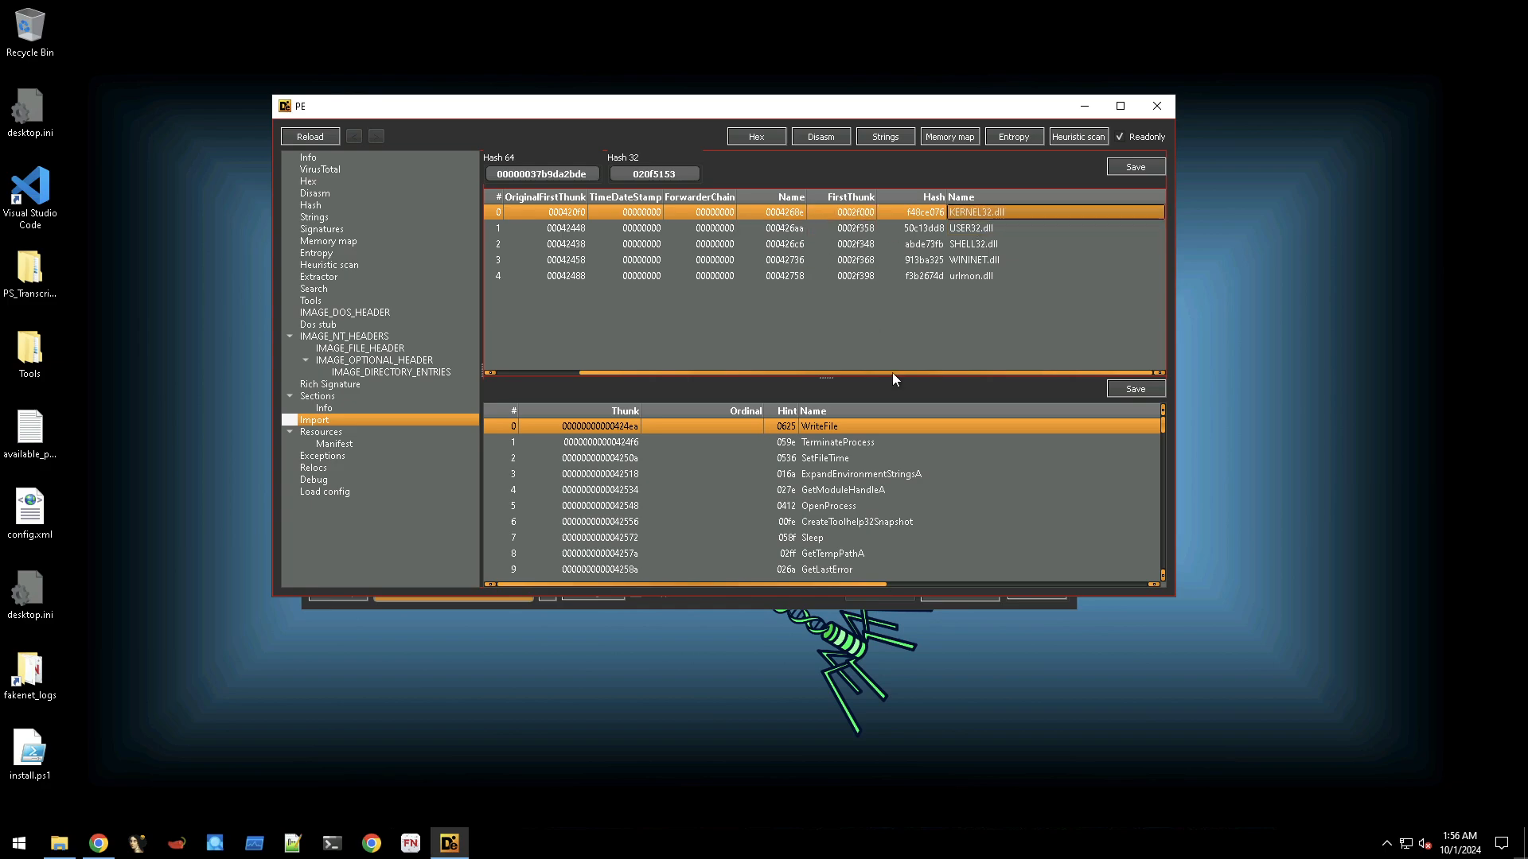
scroll(848, 485, down, 12)
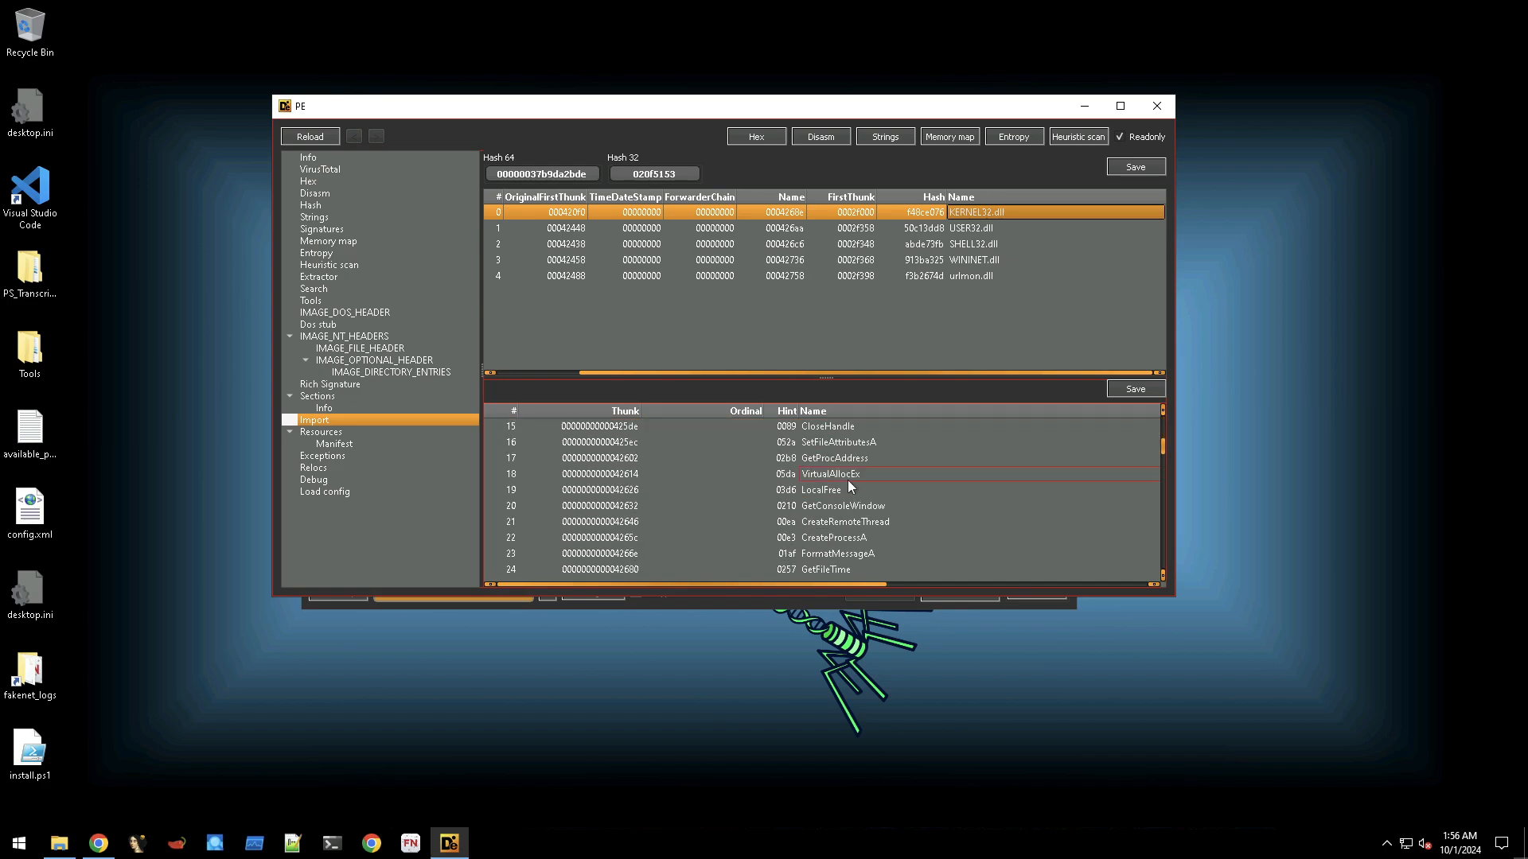
scroll(848, 480, down, 16)
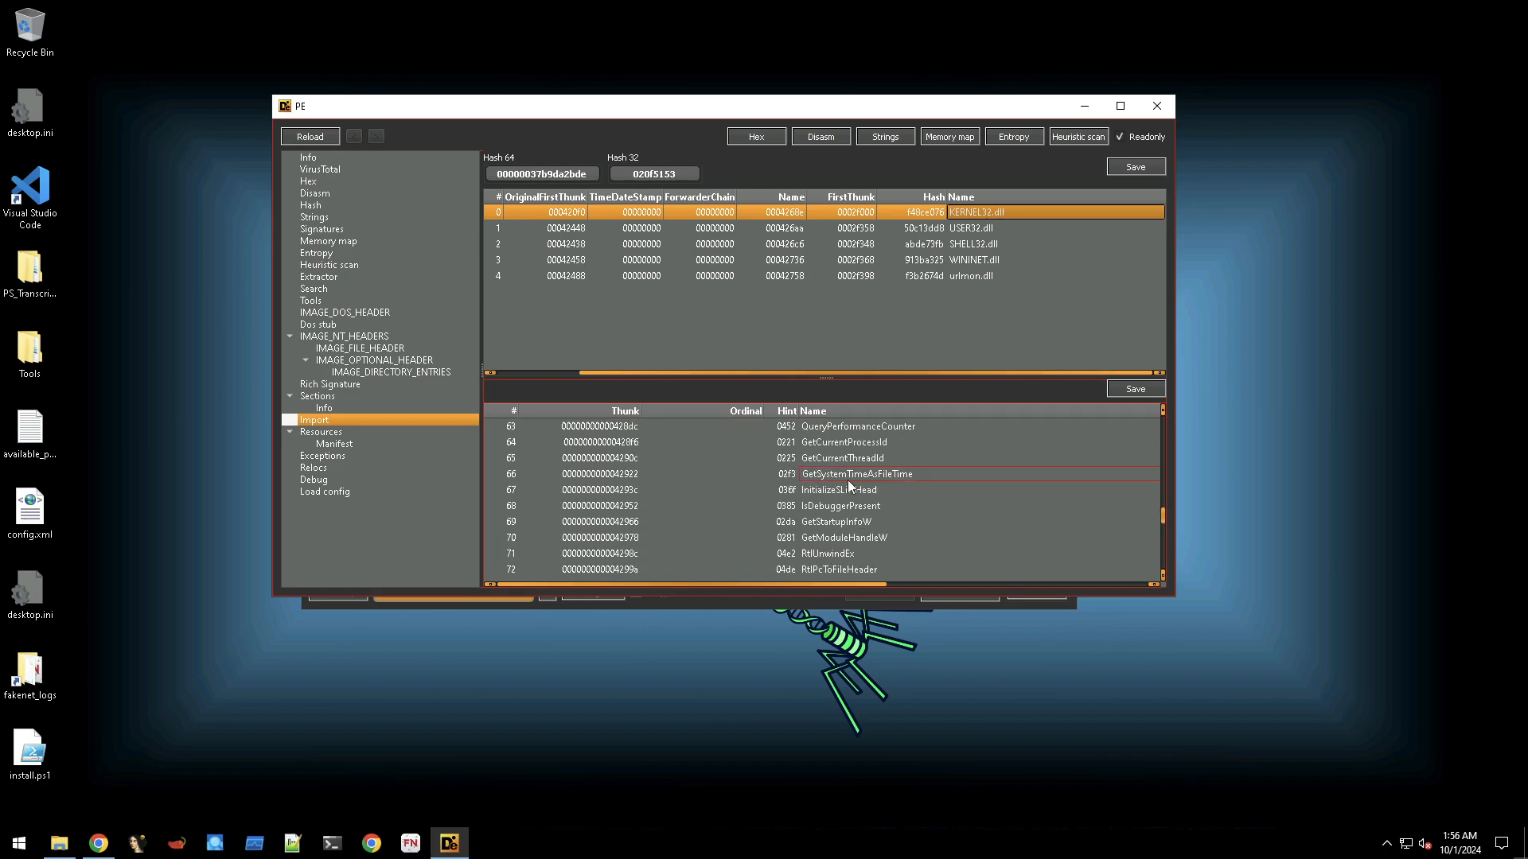
scroll(851, 488, down, 3)
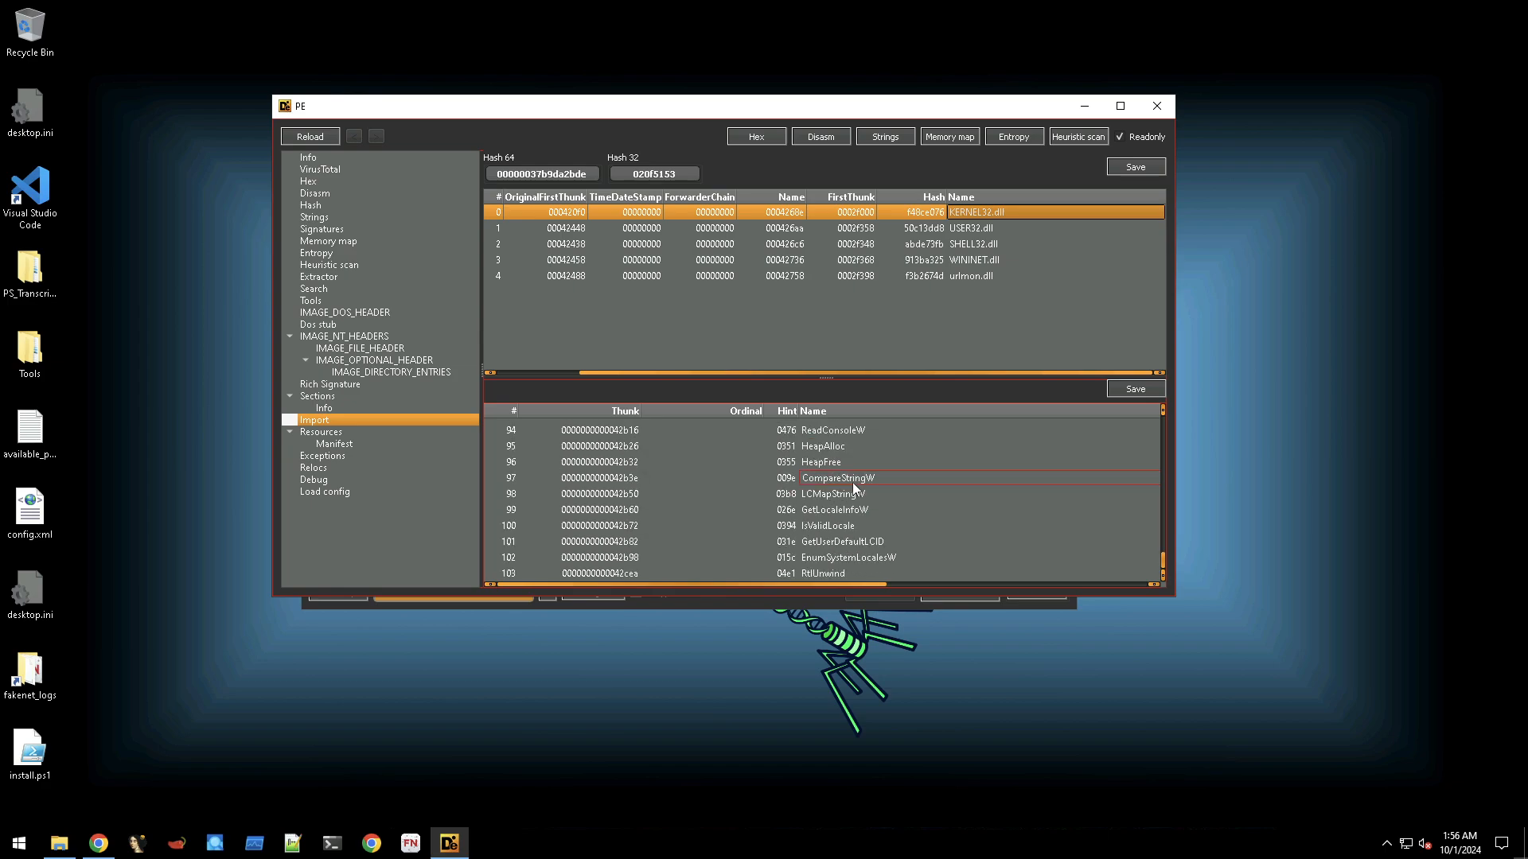
scroll(854, 484, up, 20)
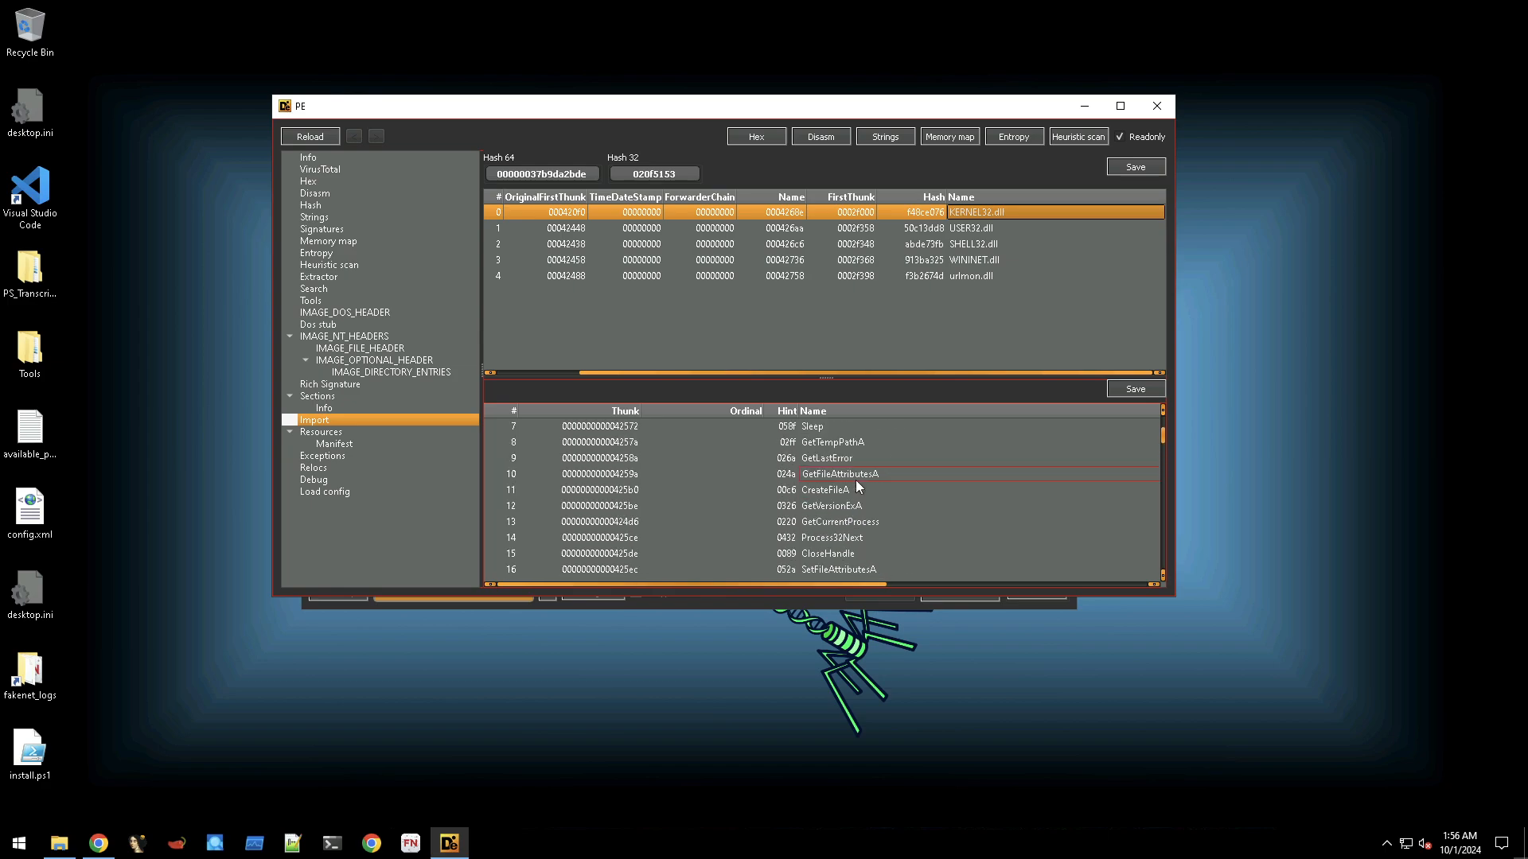
scroll(856, 482, up, 3)
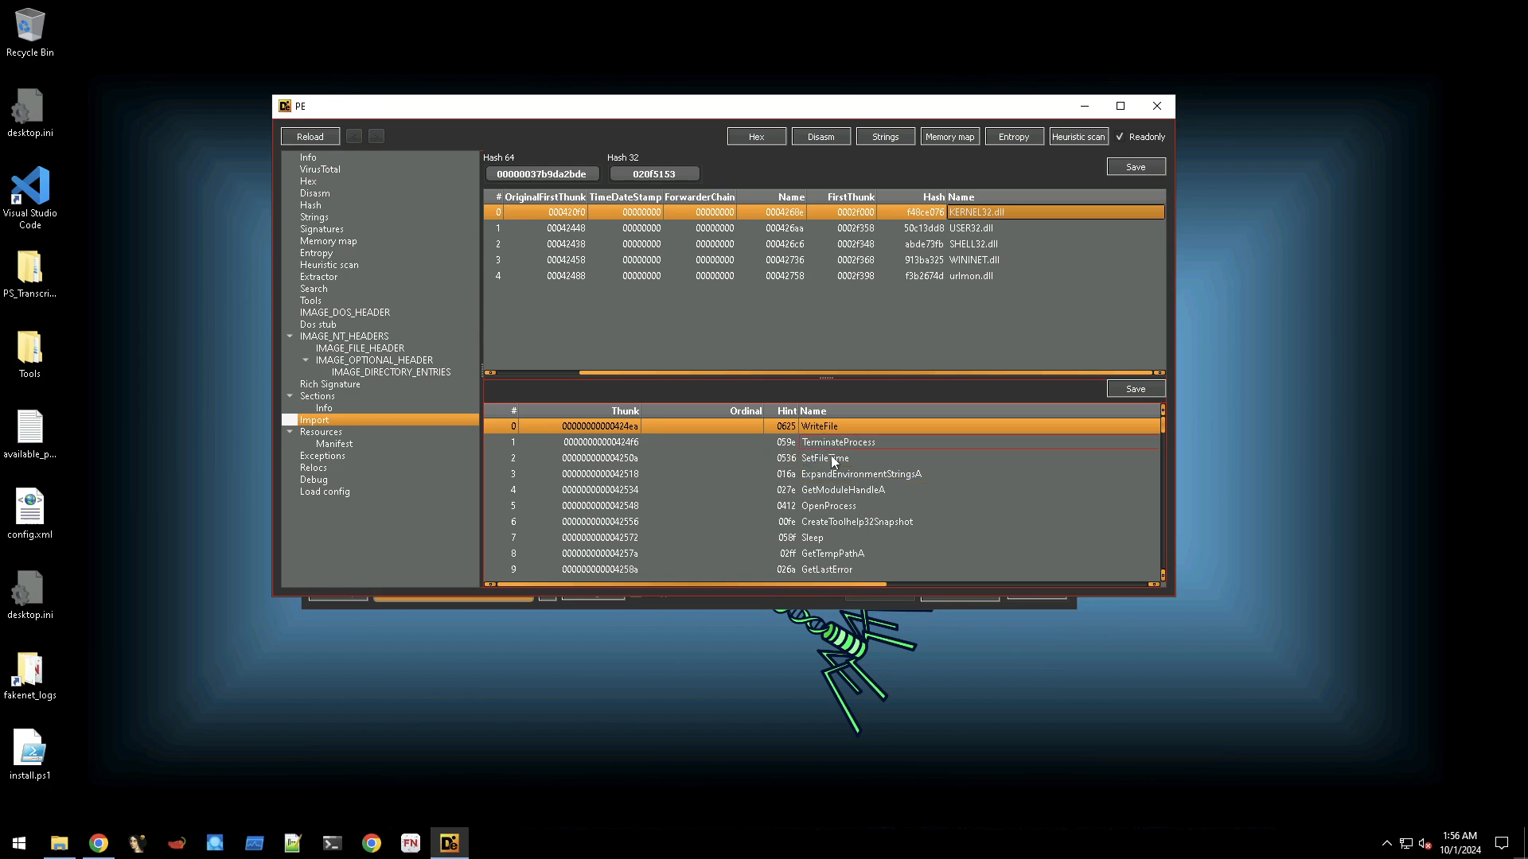
scroll(840, 471, down, 14)
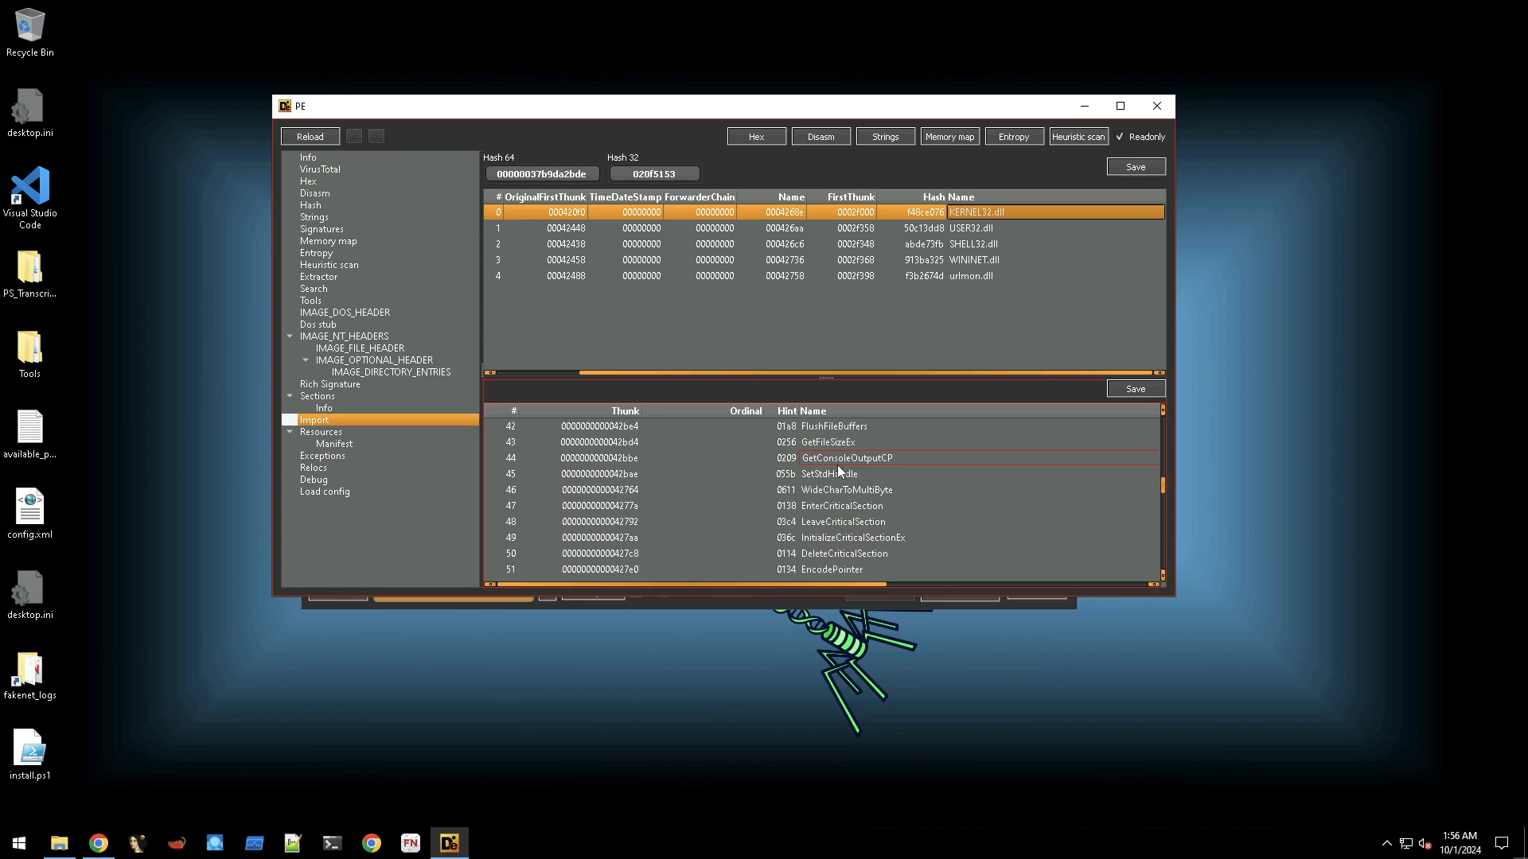
Examine the functions imported from USER32.dll, SHELL32.dll, WININET.dll and urlmon.dll one library at a time.
click(977, 226)
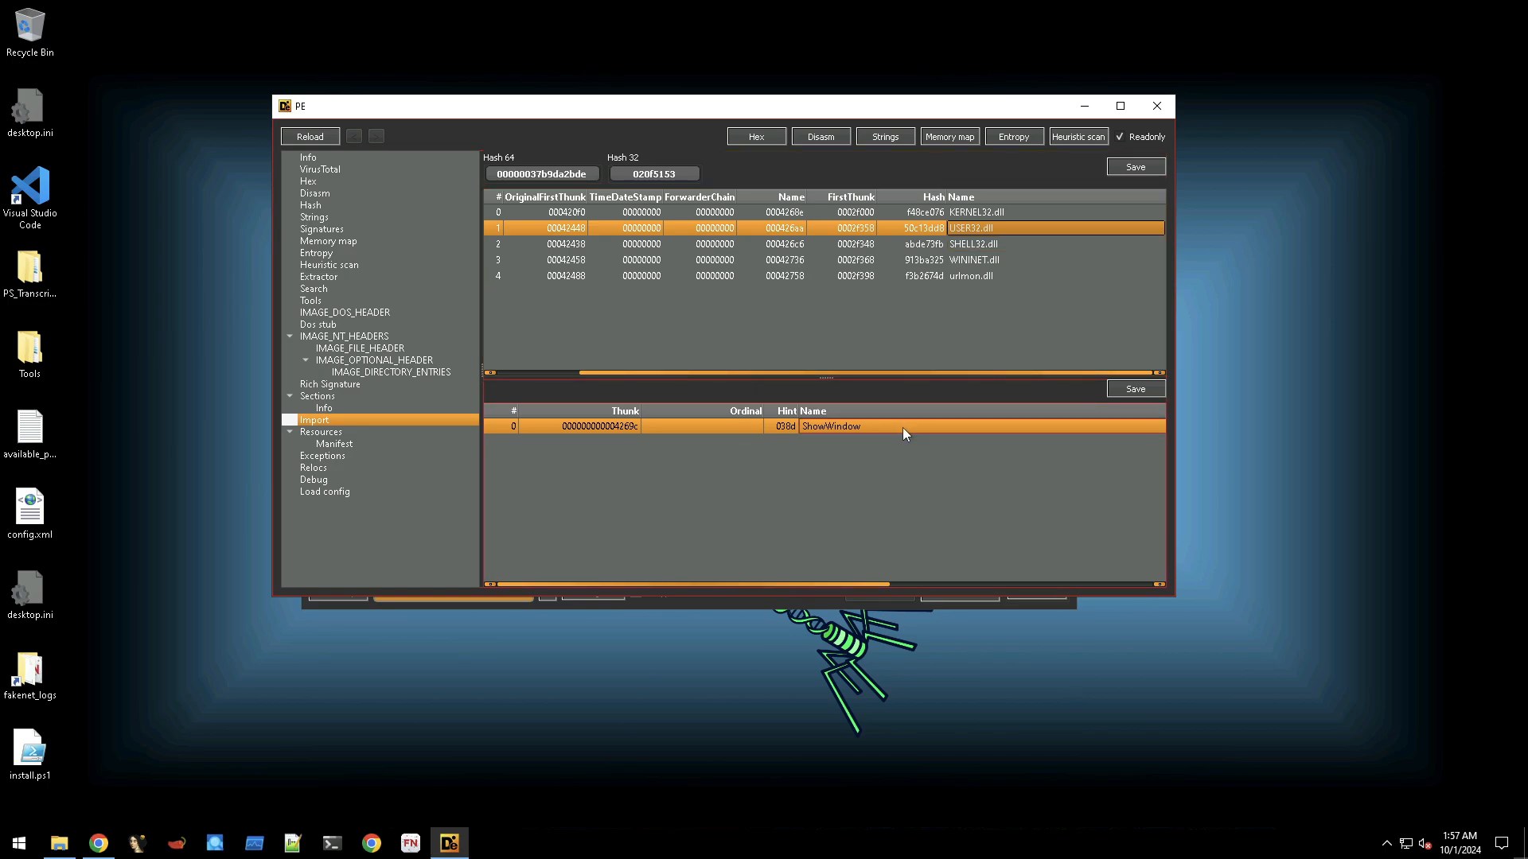
click(977, 245)
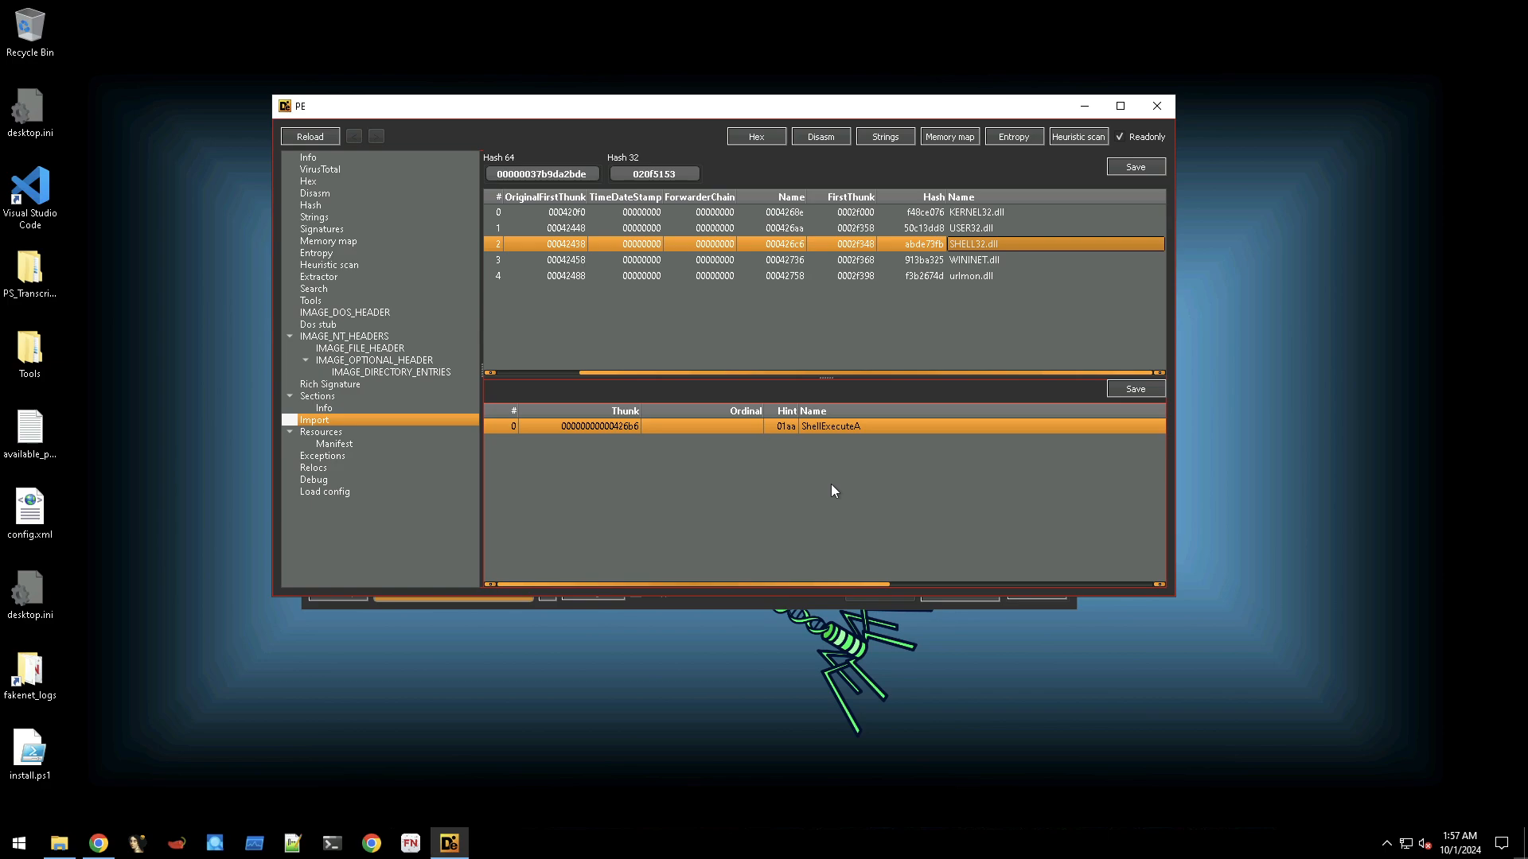
click(974, 265)
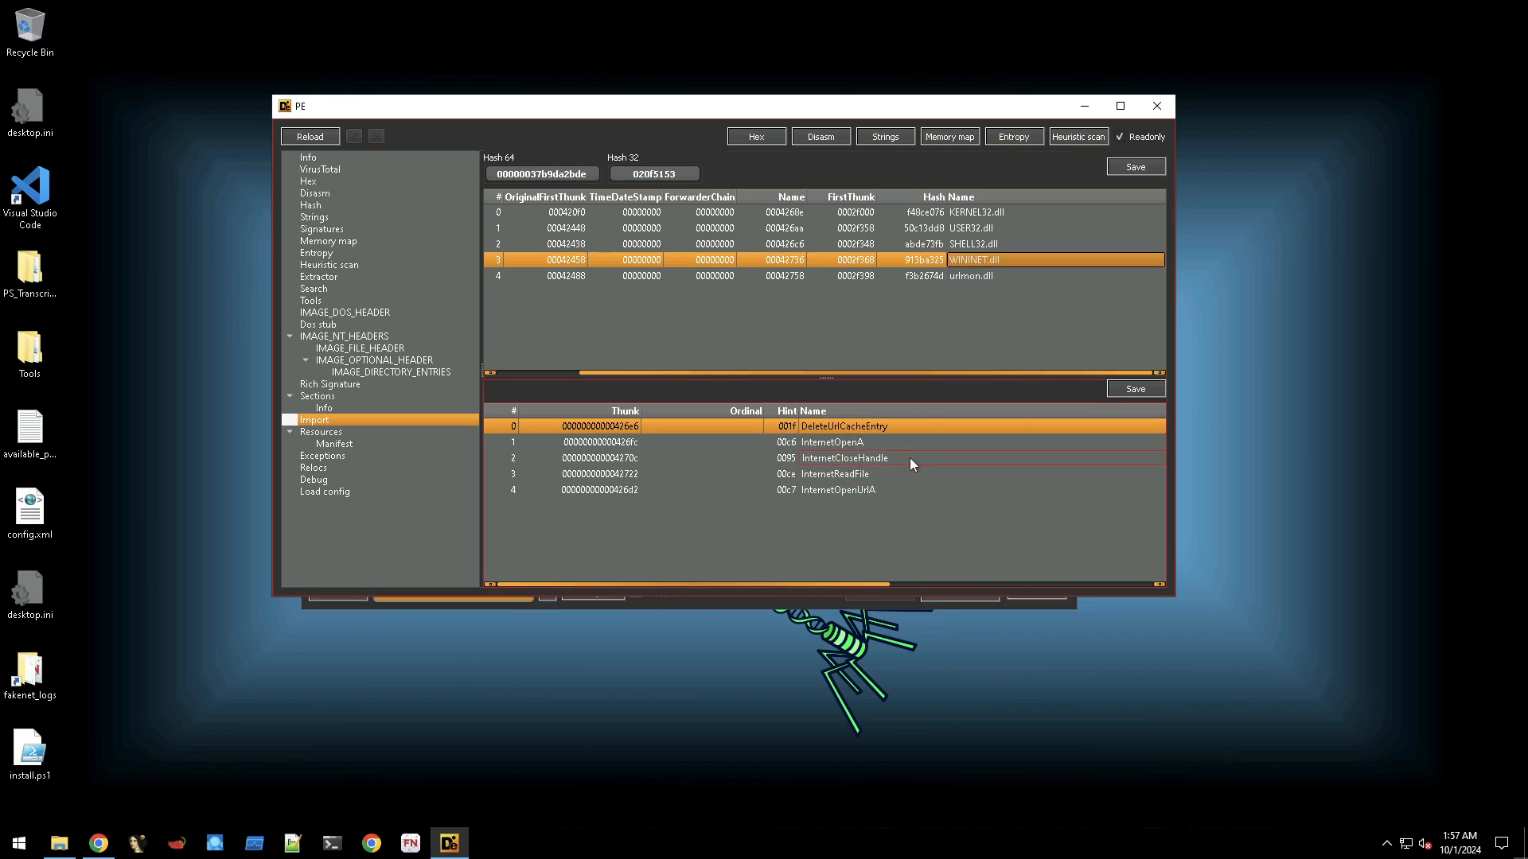
click(967, 275)
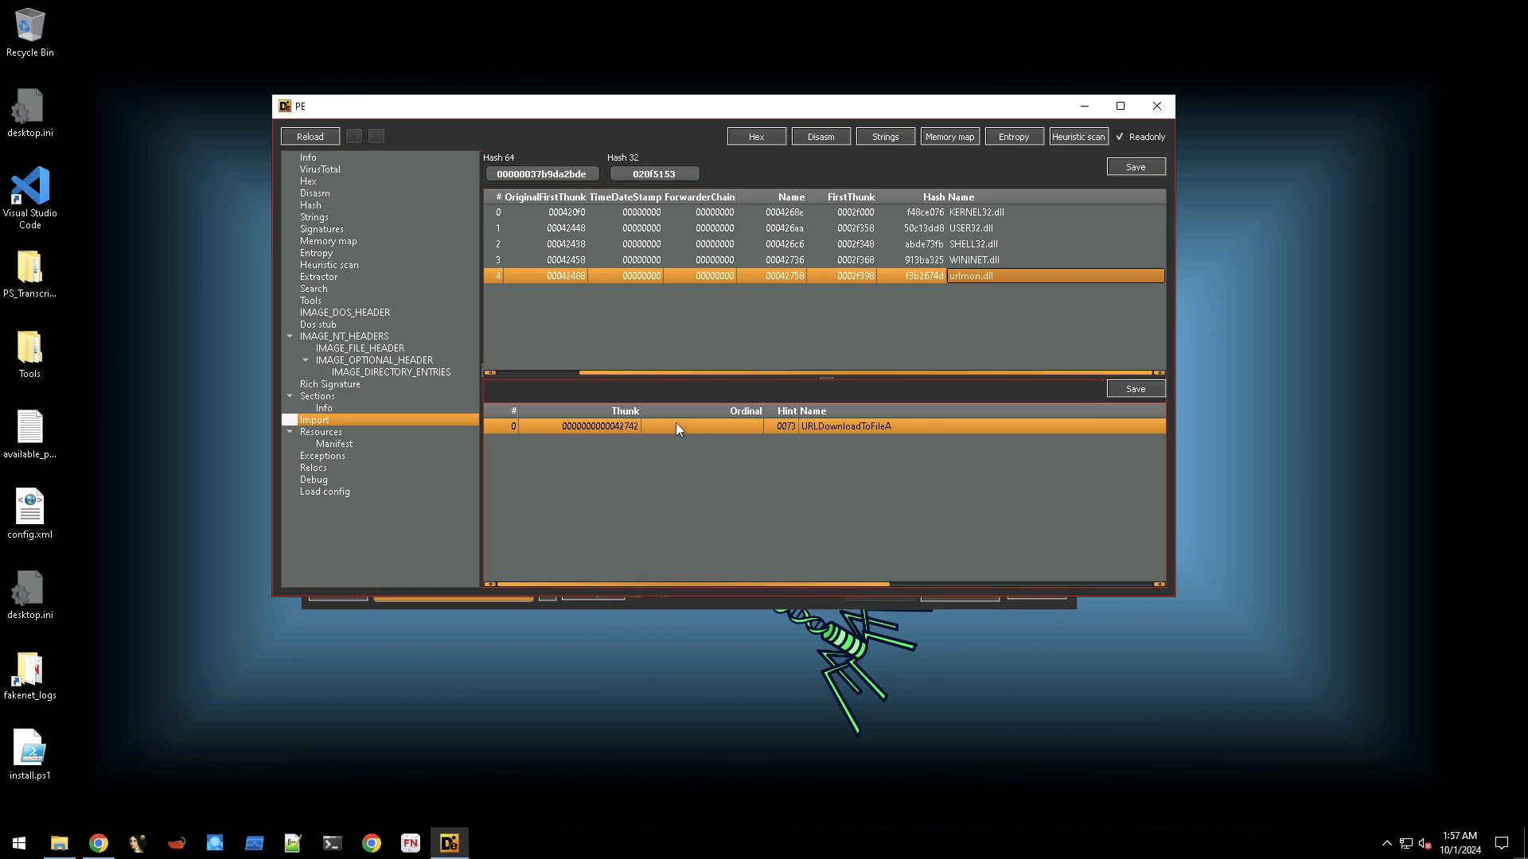
Look through the PE viewer's memory map, strings, entropy, heuristic scan, search, VirusTotal and signatures pages, and close the viewer.
click(335, 240)
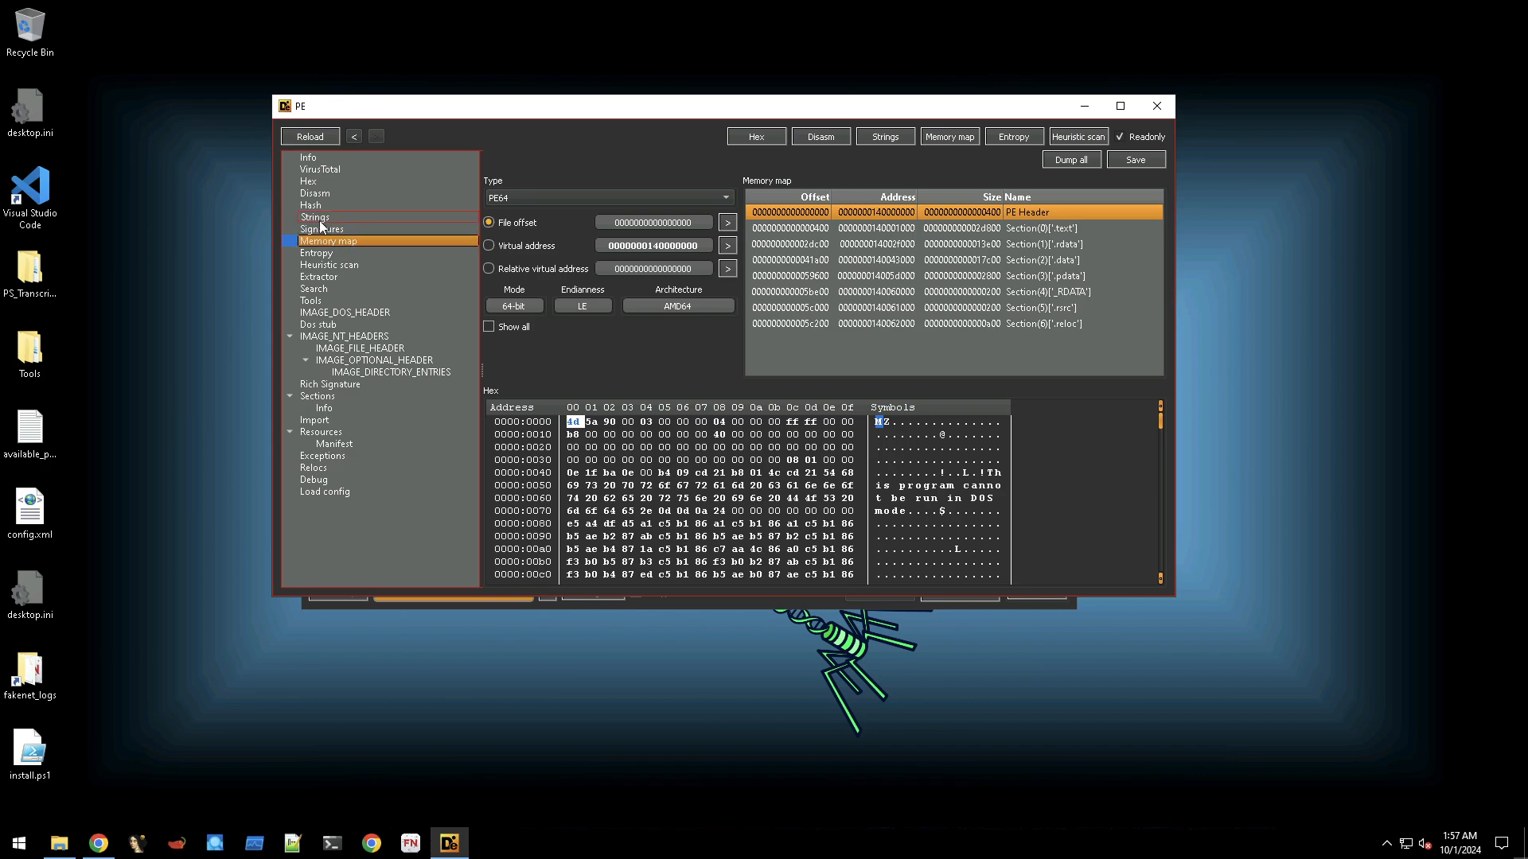
click(314, 218)
click(322, 255)
click(324, 265)
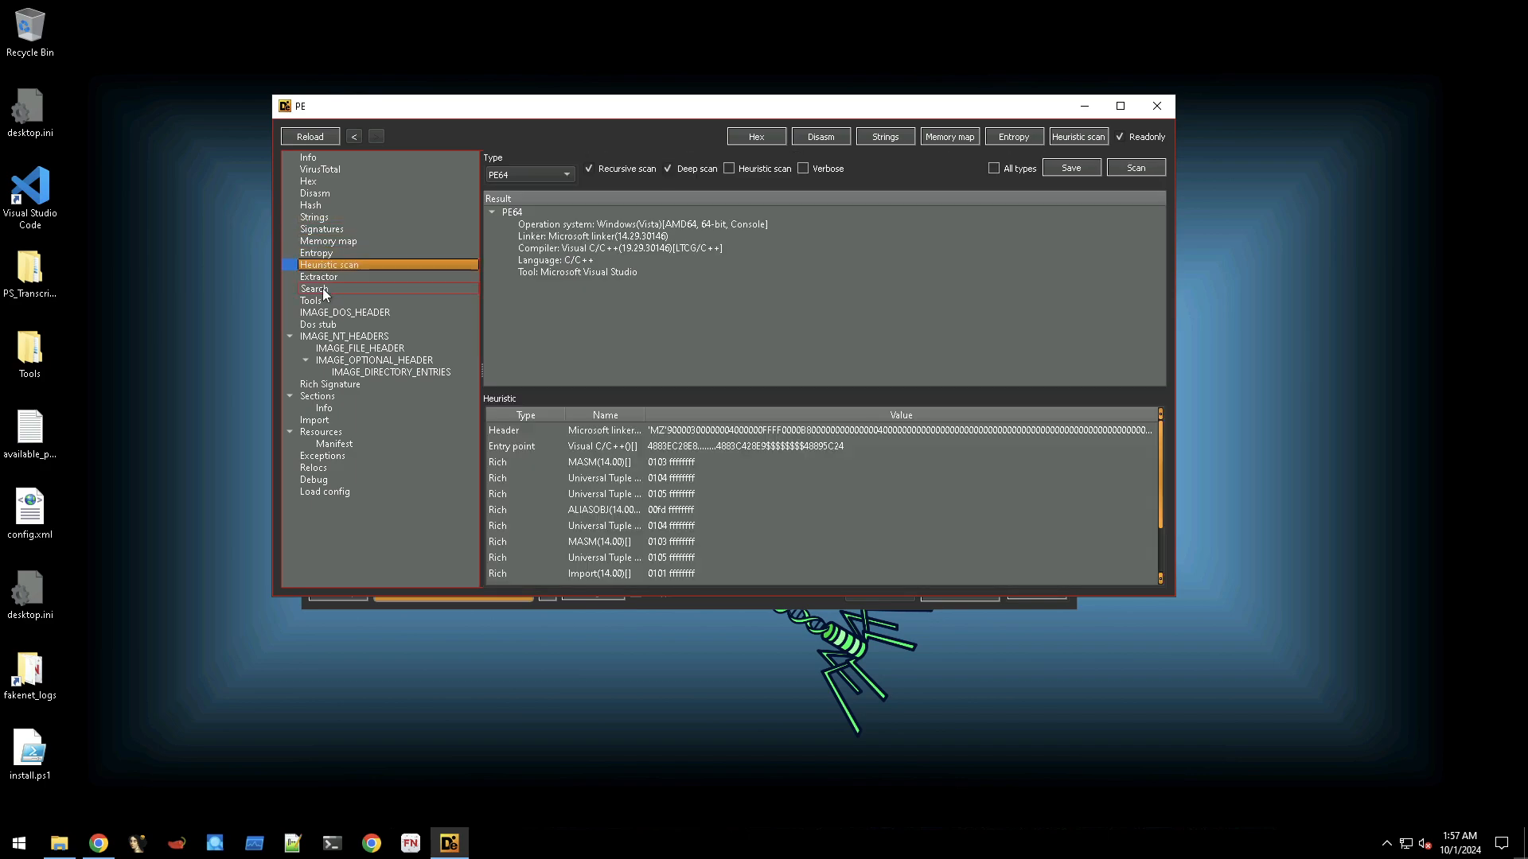
click(324, 289)
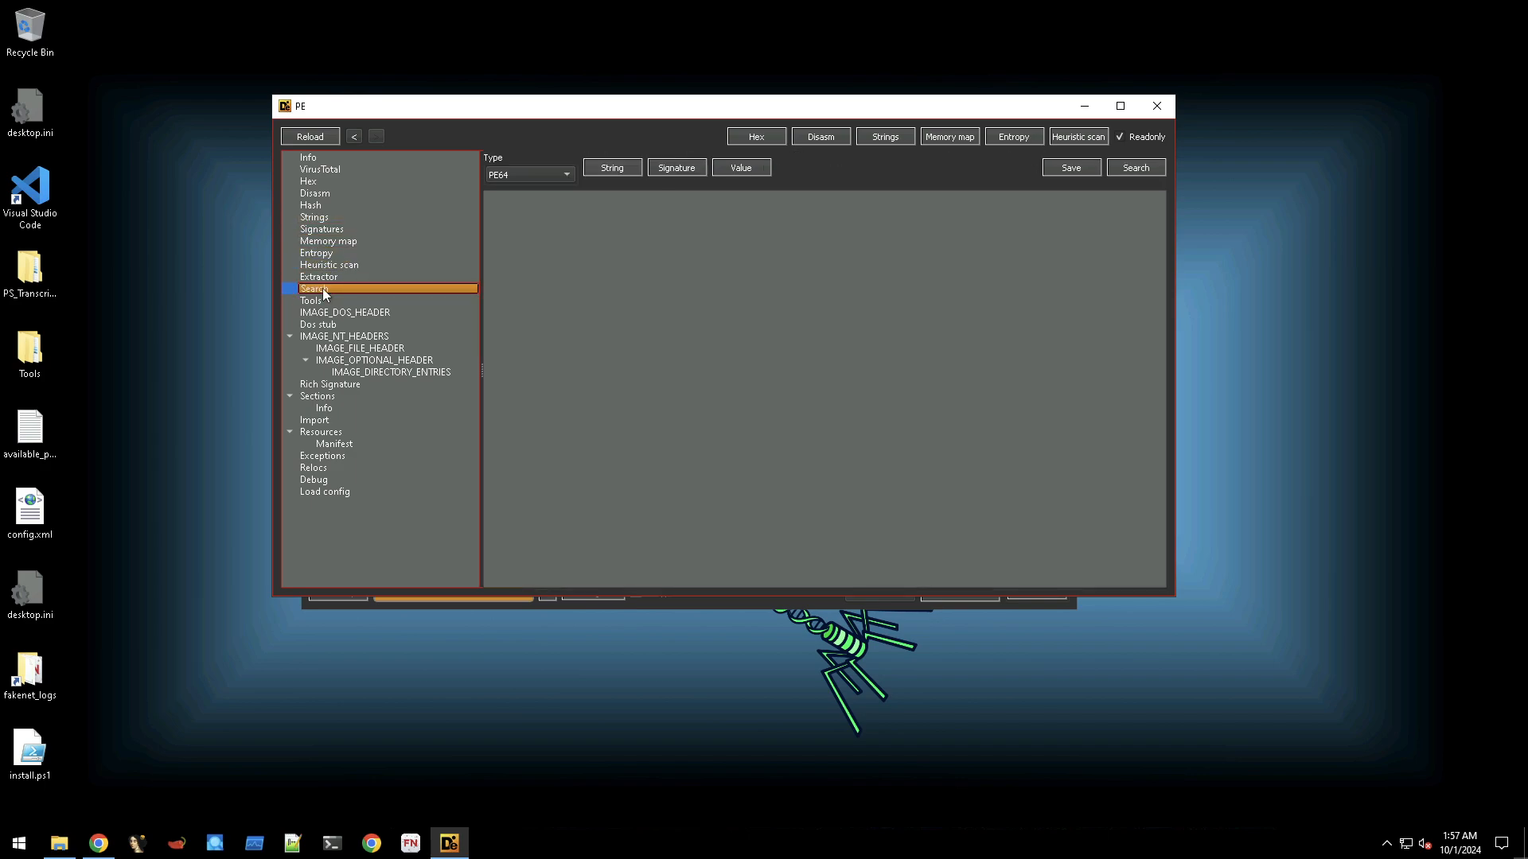
click(318, 240)
click(308, 169)
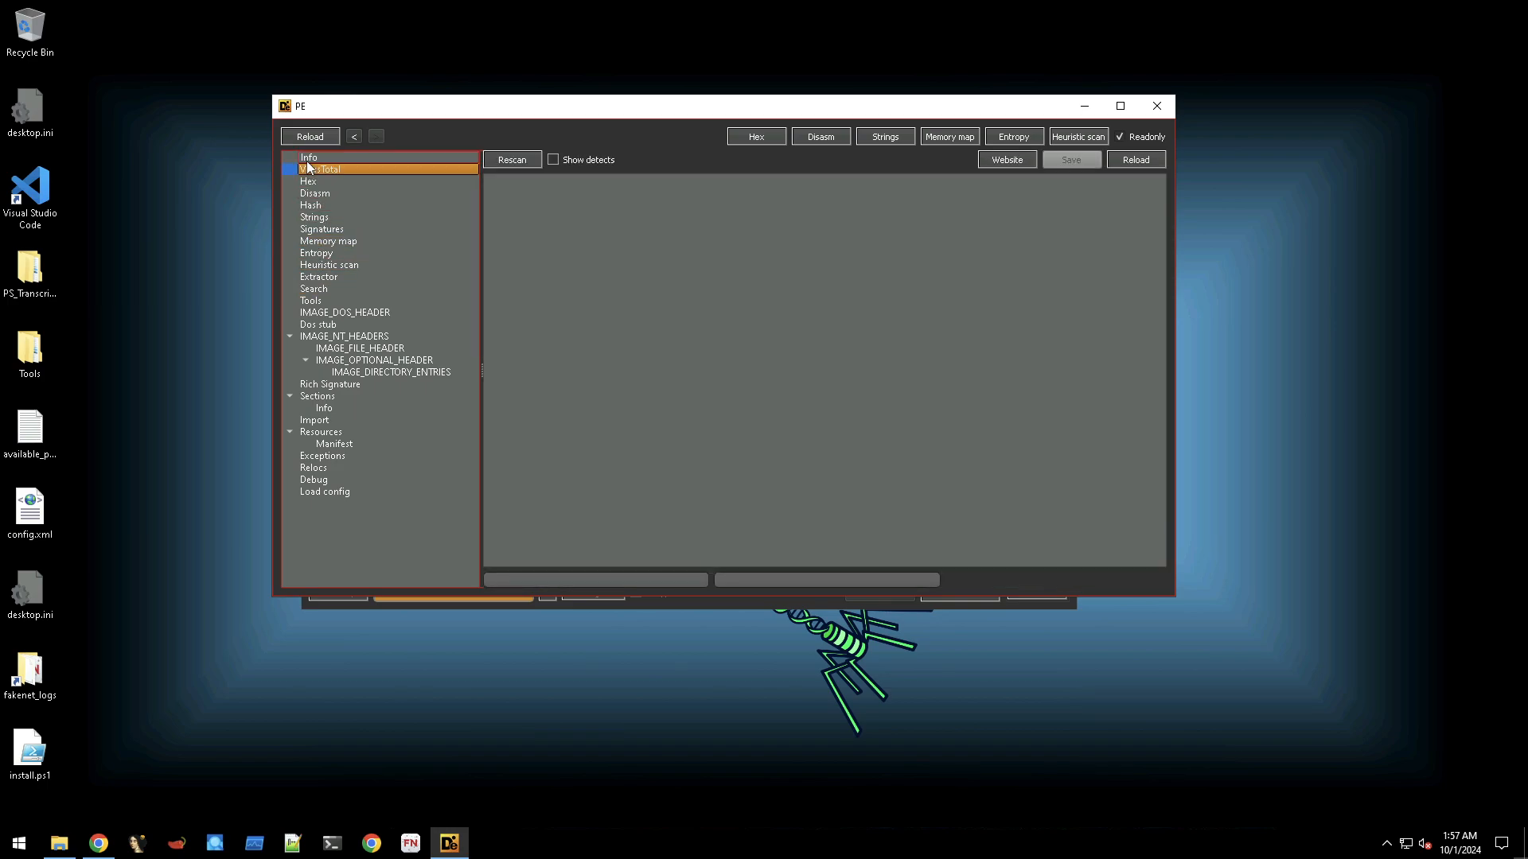
click(323, 229)
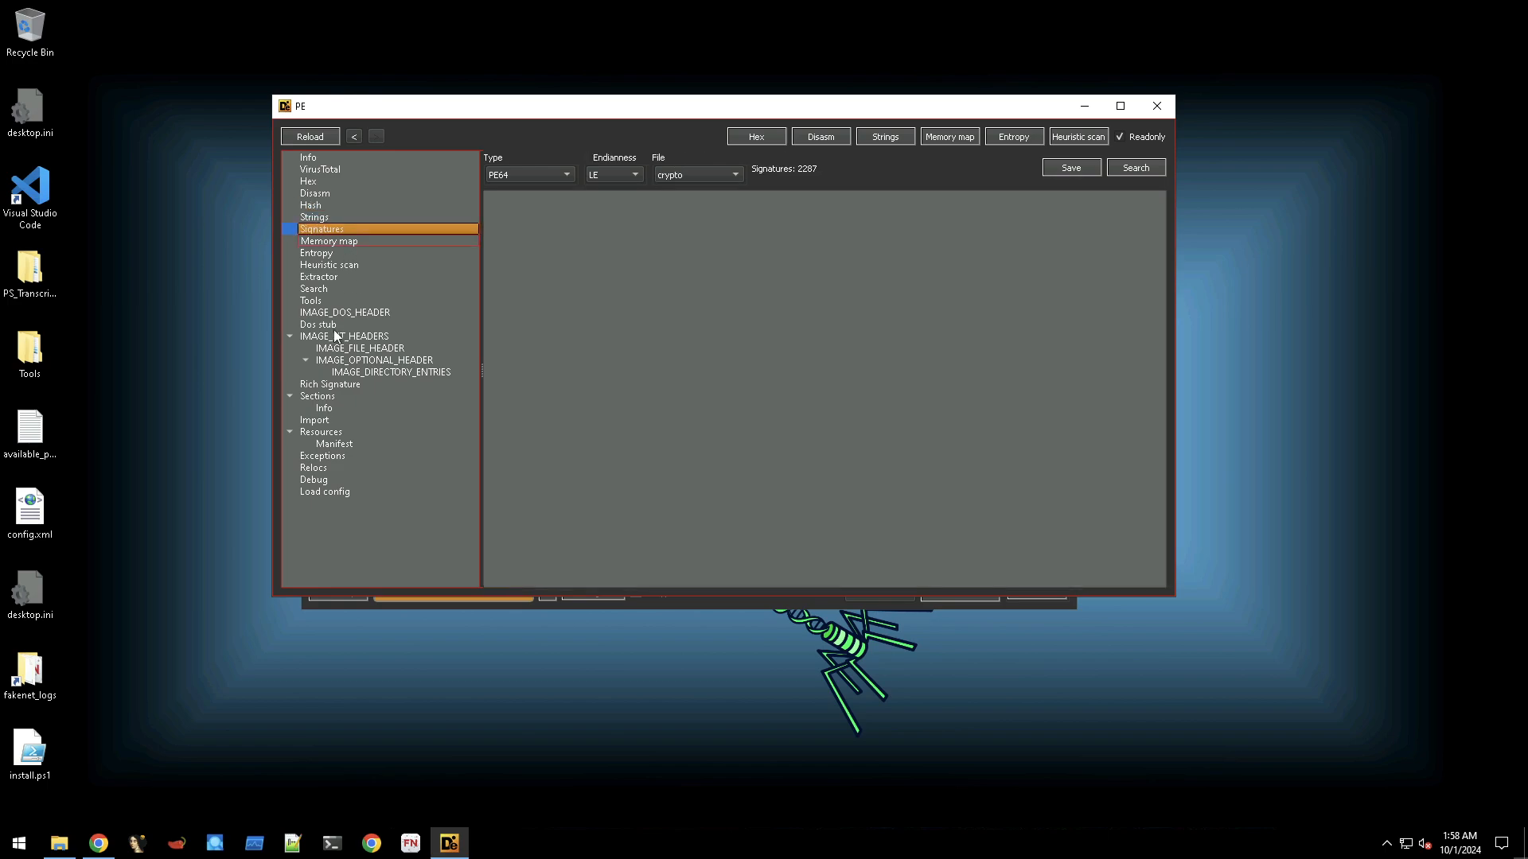
click(1158, 107)
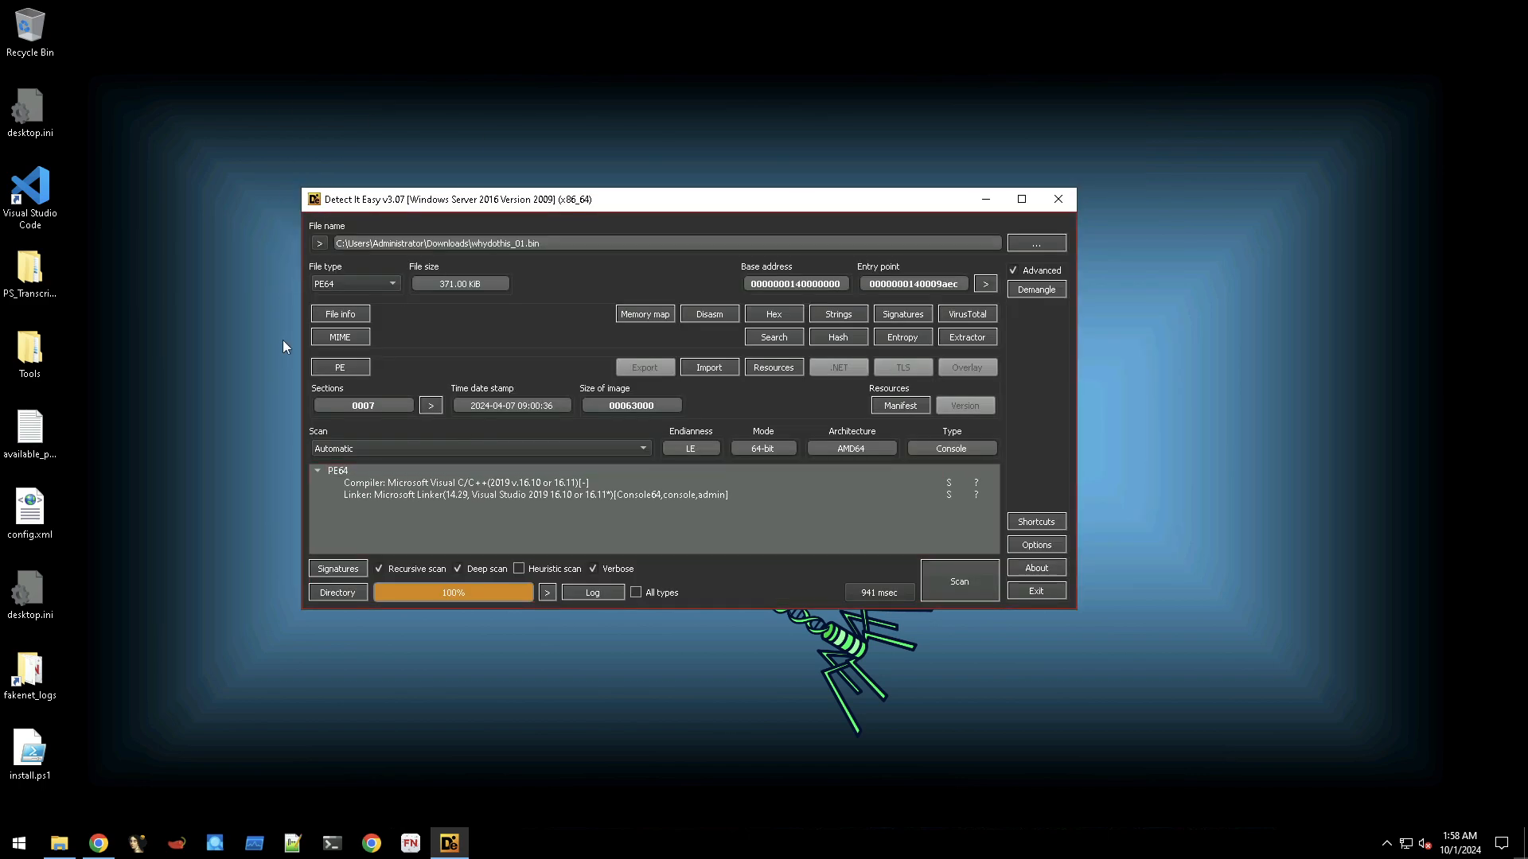
Revisit the sample's entropy analysis and extracted strings list, closing each window after viewing.
click(896, 339)
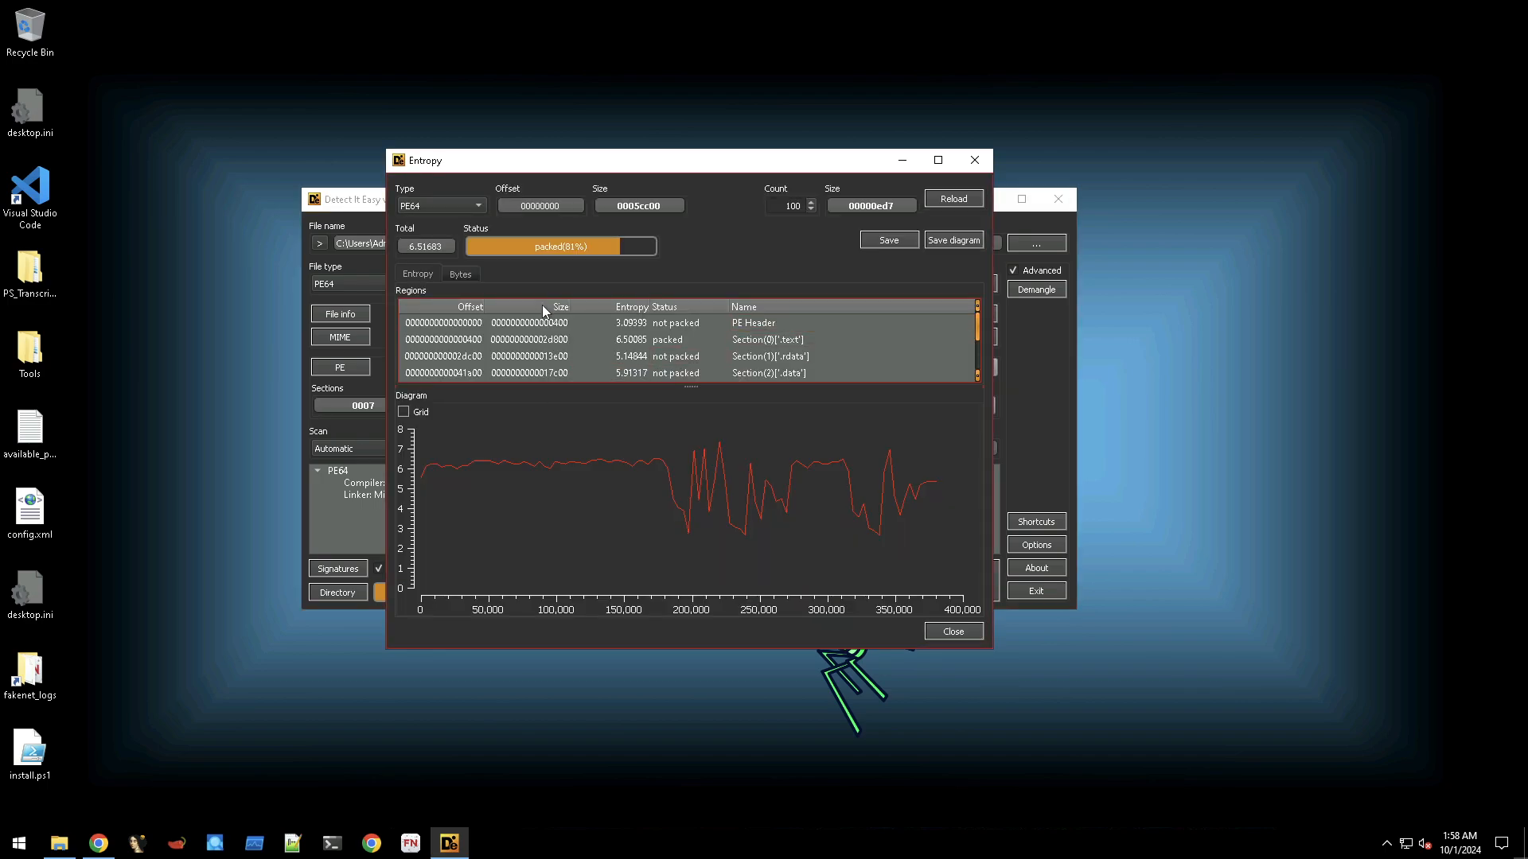
click(976, 160)
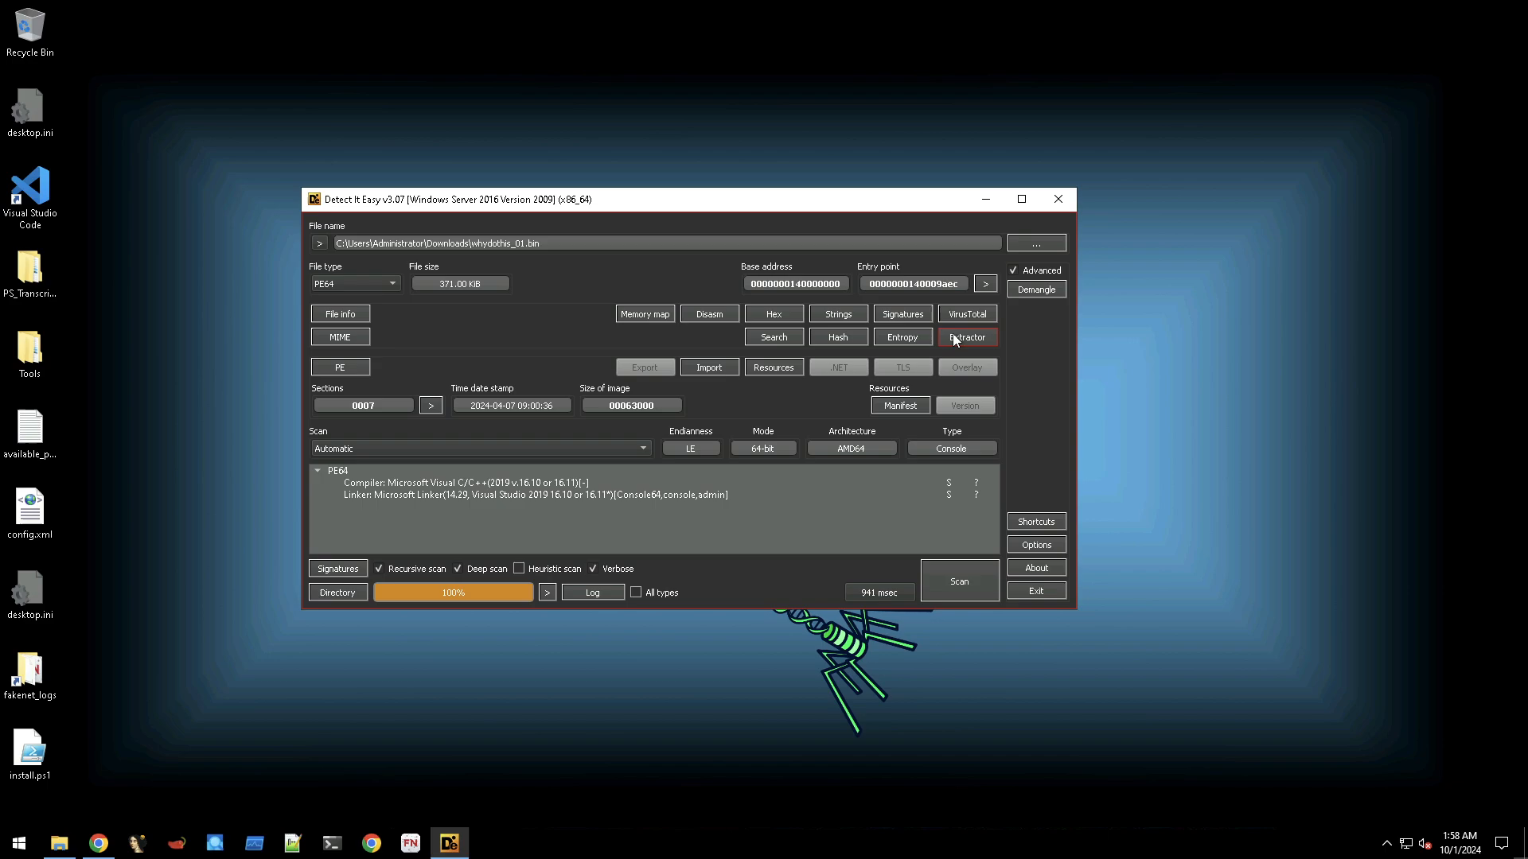
click(856, 315)
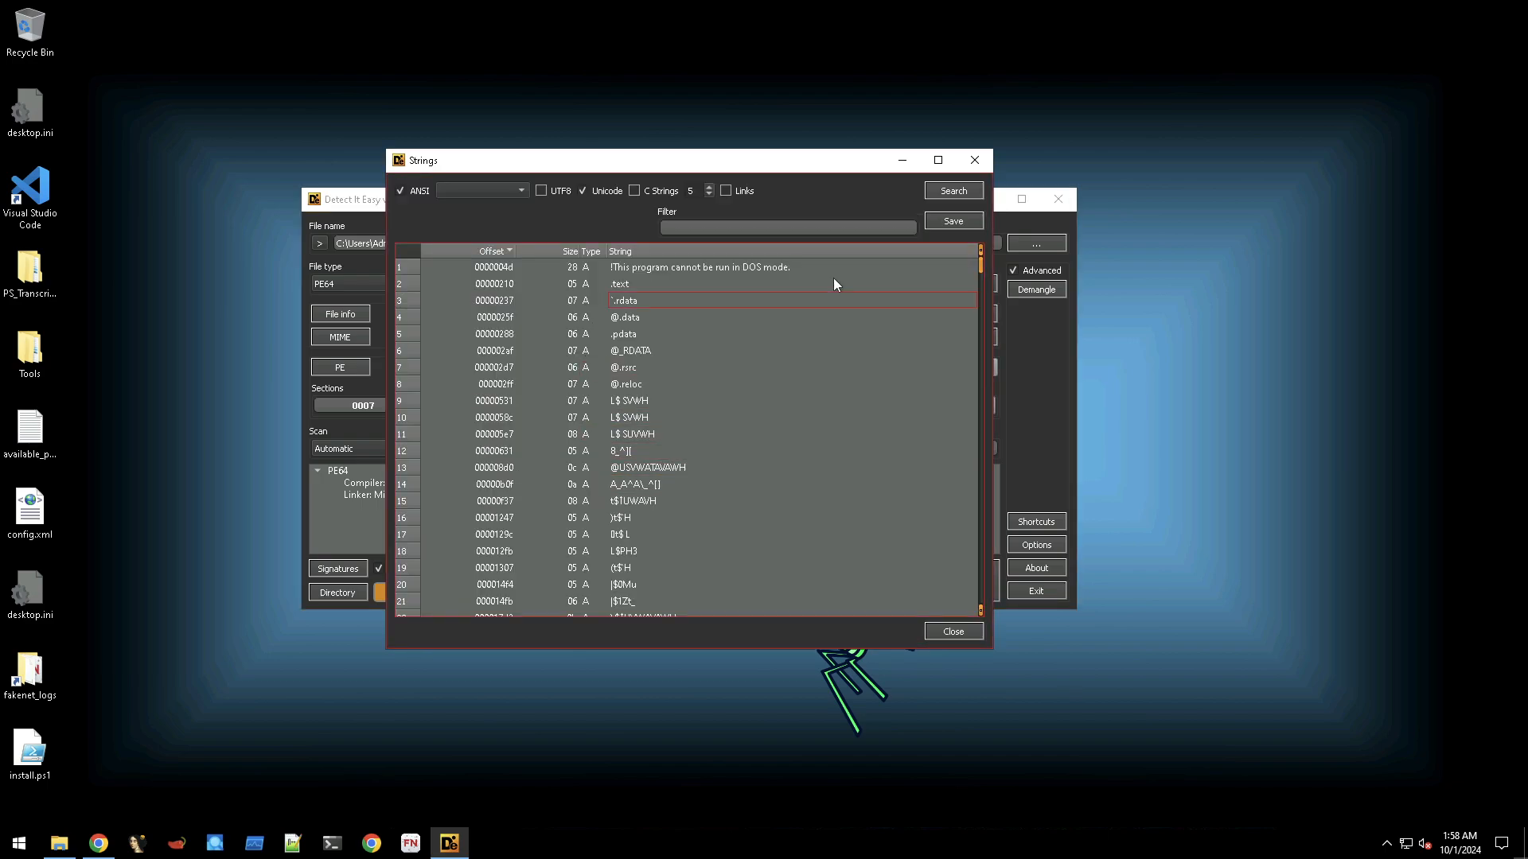
click(974, 160)
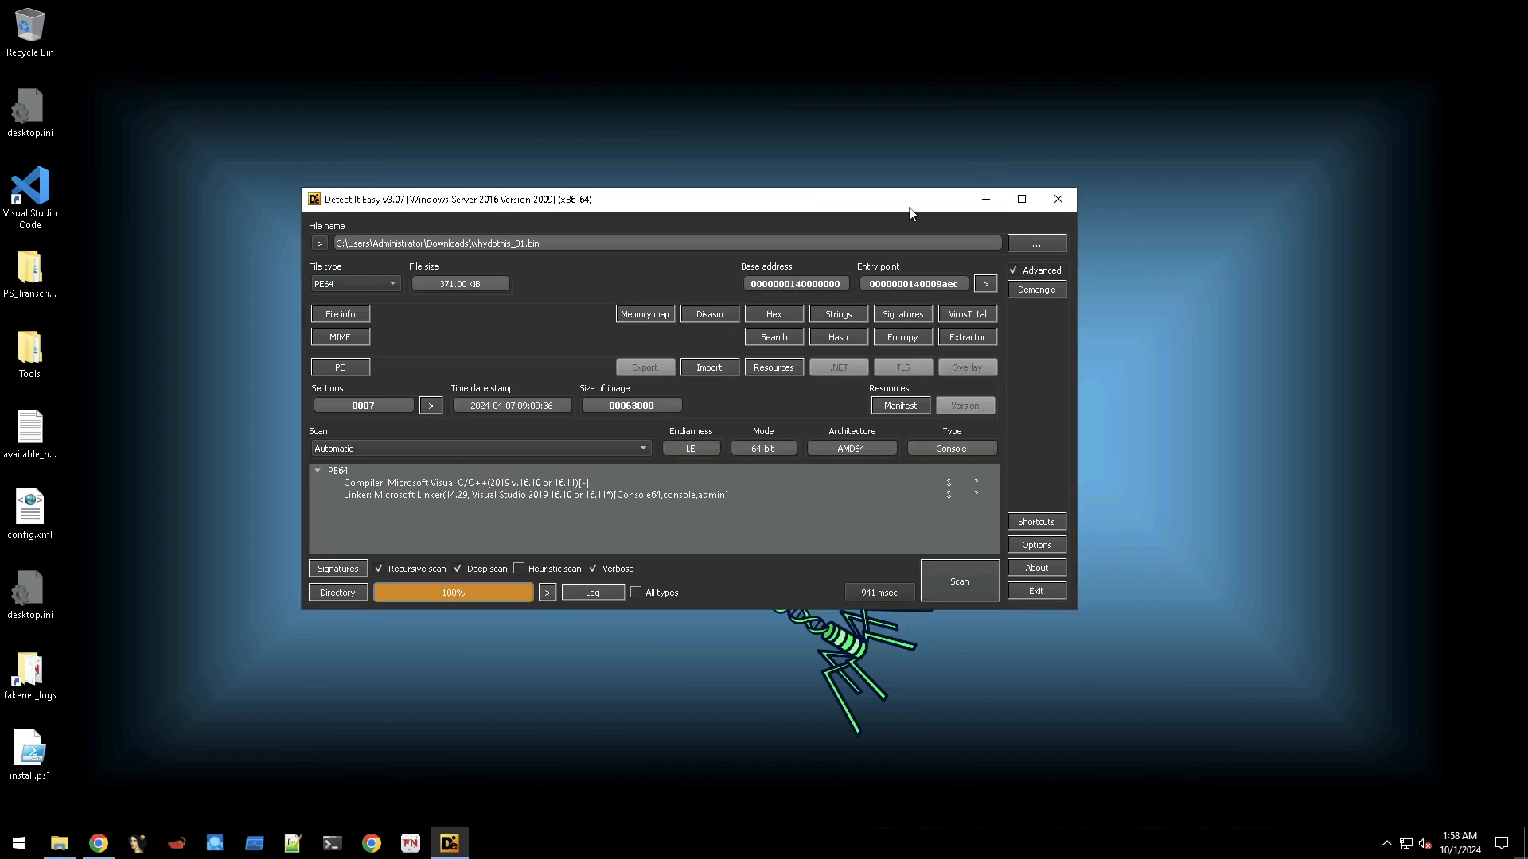
Open the sample's PE structure viewer, look at its strings page, and close the viewer.
click(340, 368)
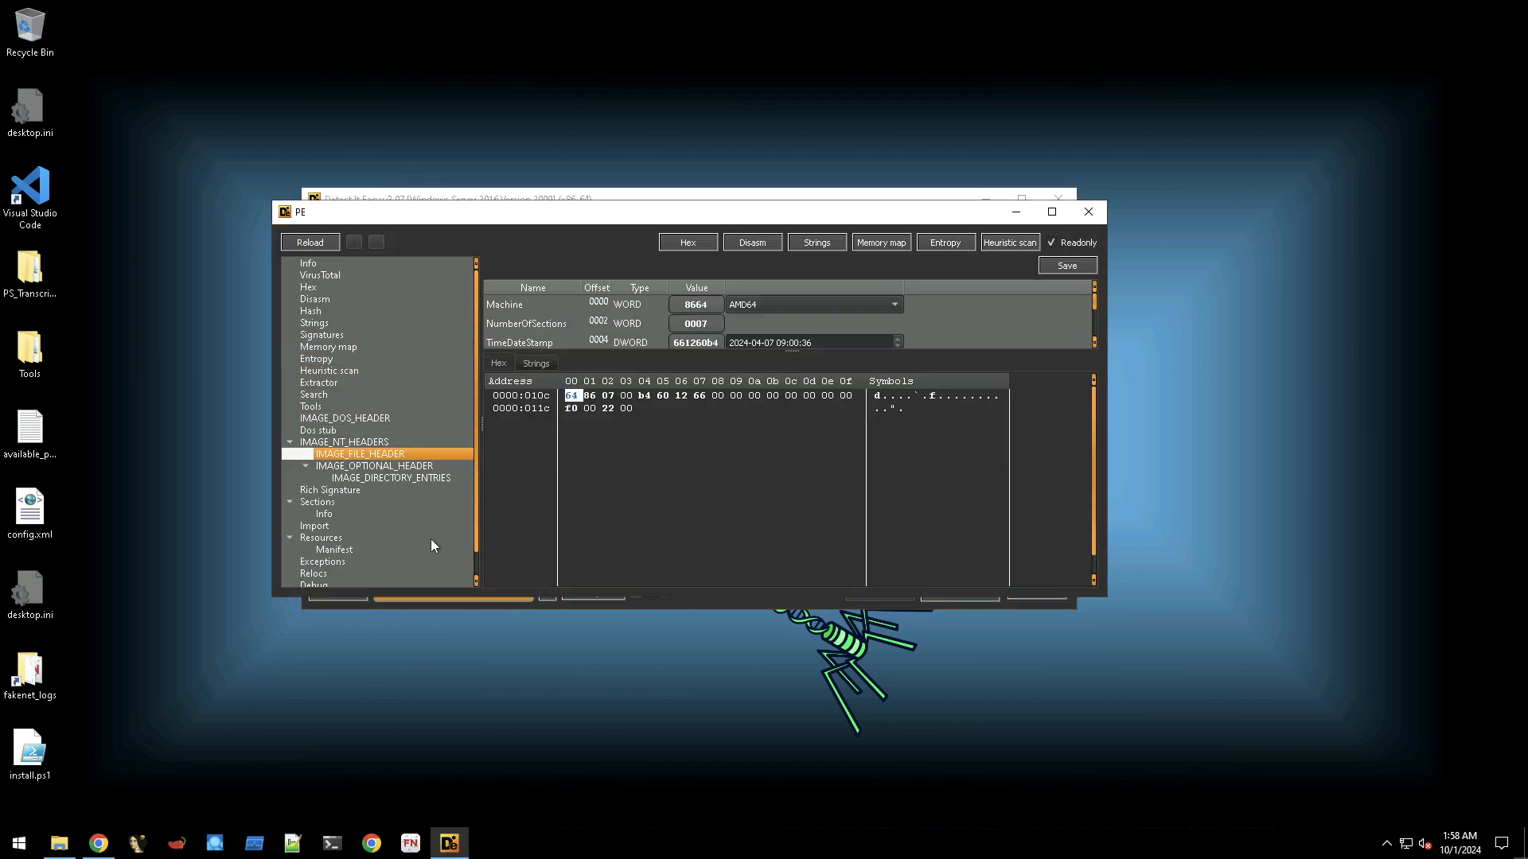
click(305, 327)
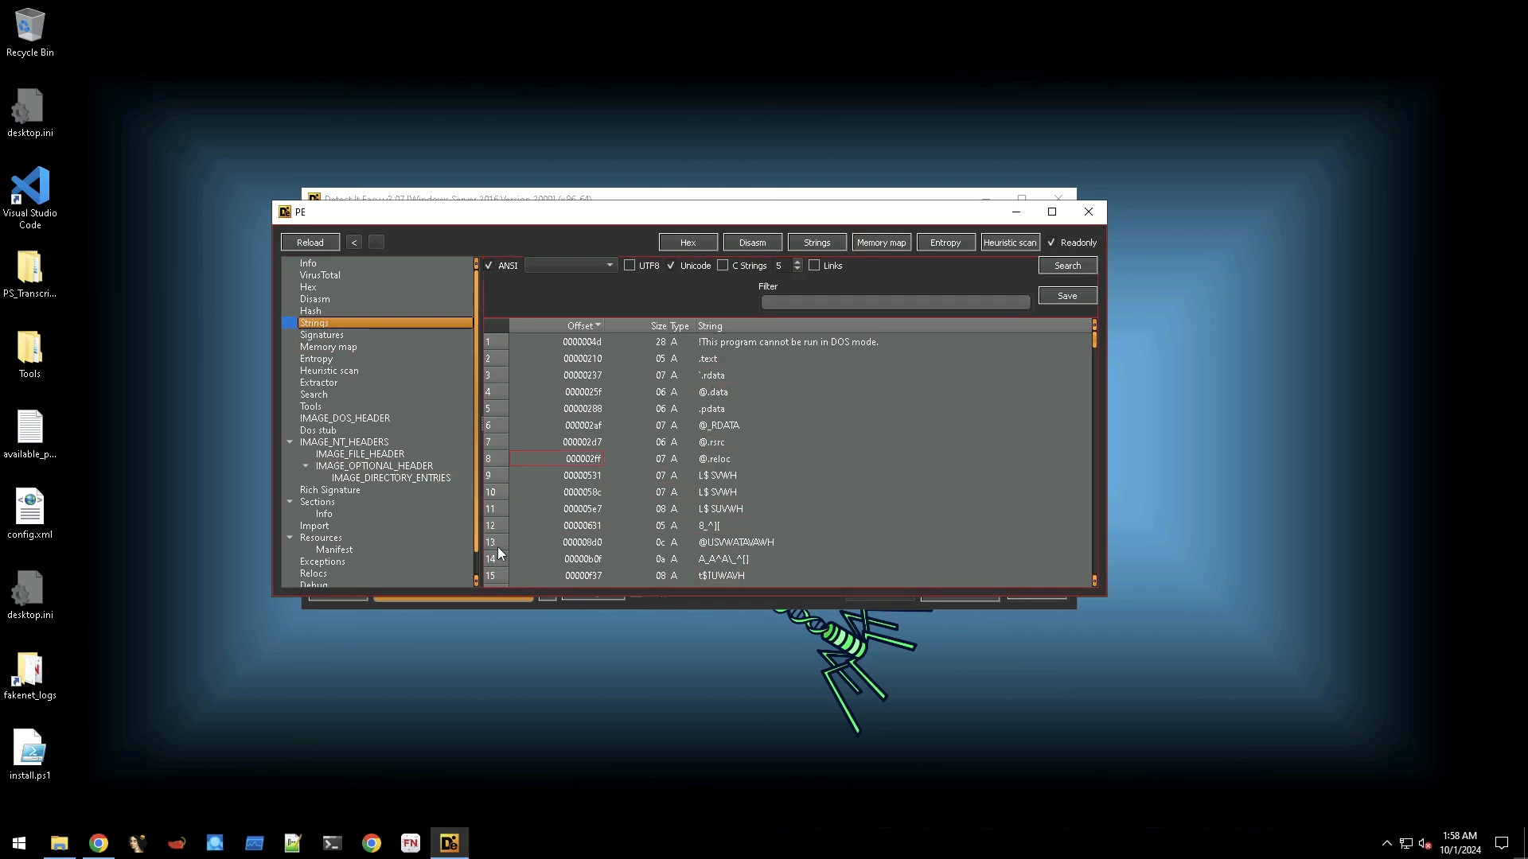
click(1089, 212)
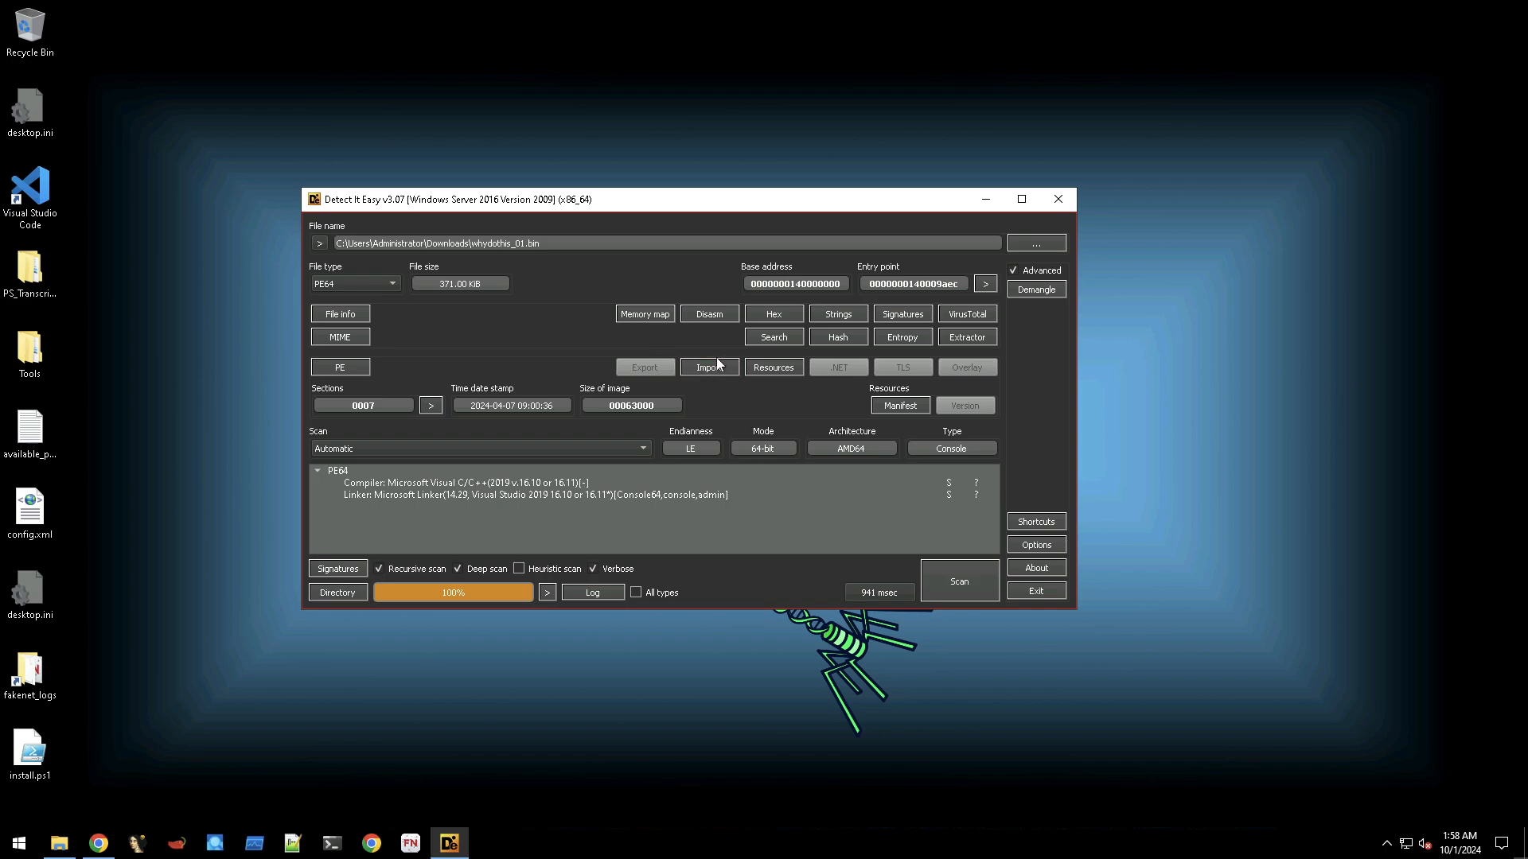
Examine the sample's RT_MANIFEST resource as hex and as strings in an enlarged viewer, and close the viewer.
click(765, 368)
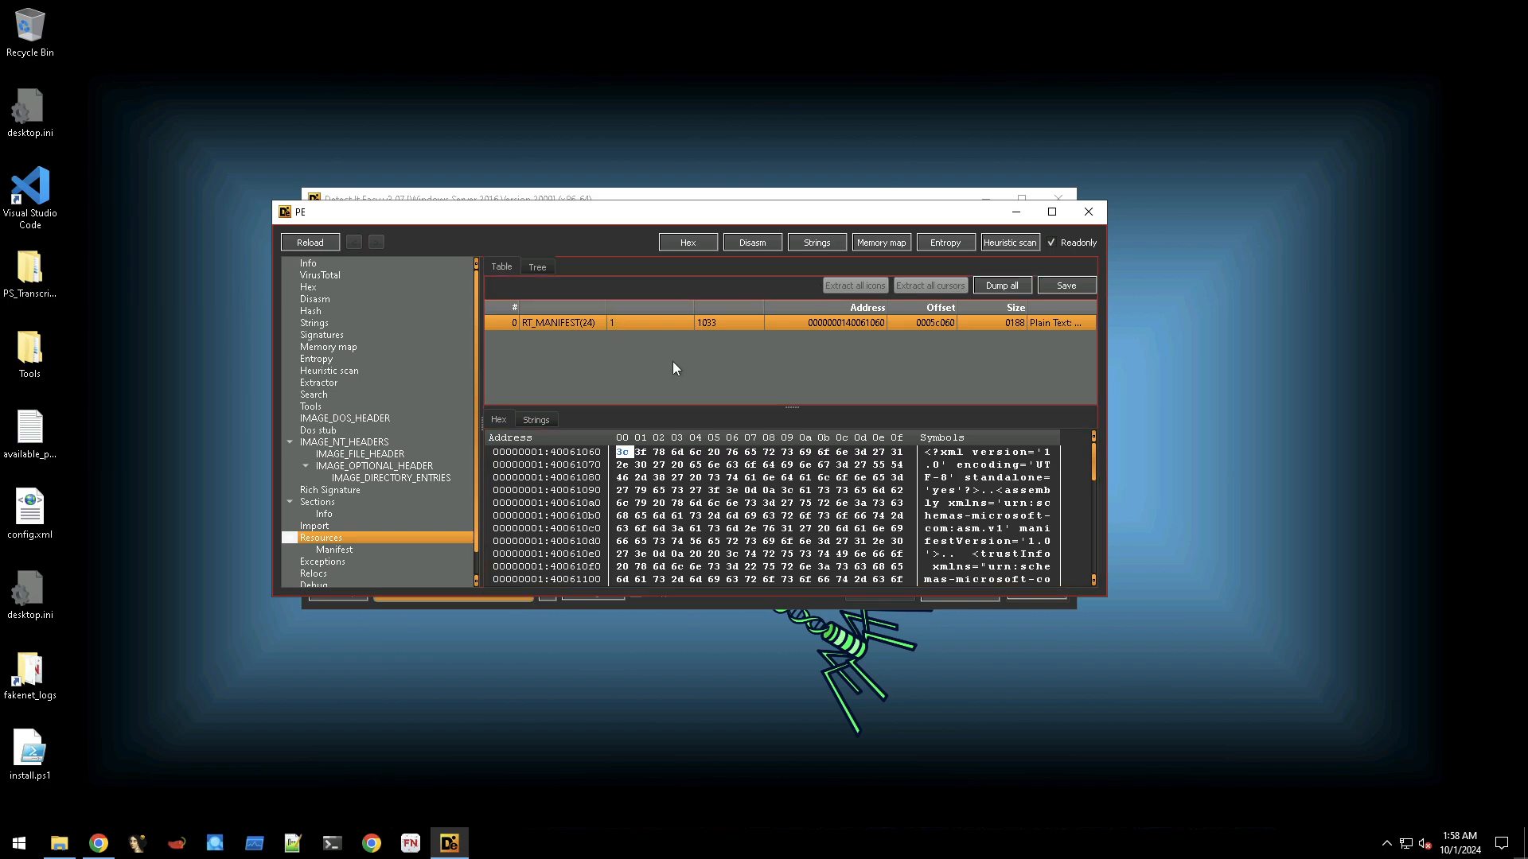
drag(588, 203, 586, 93)
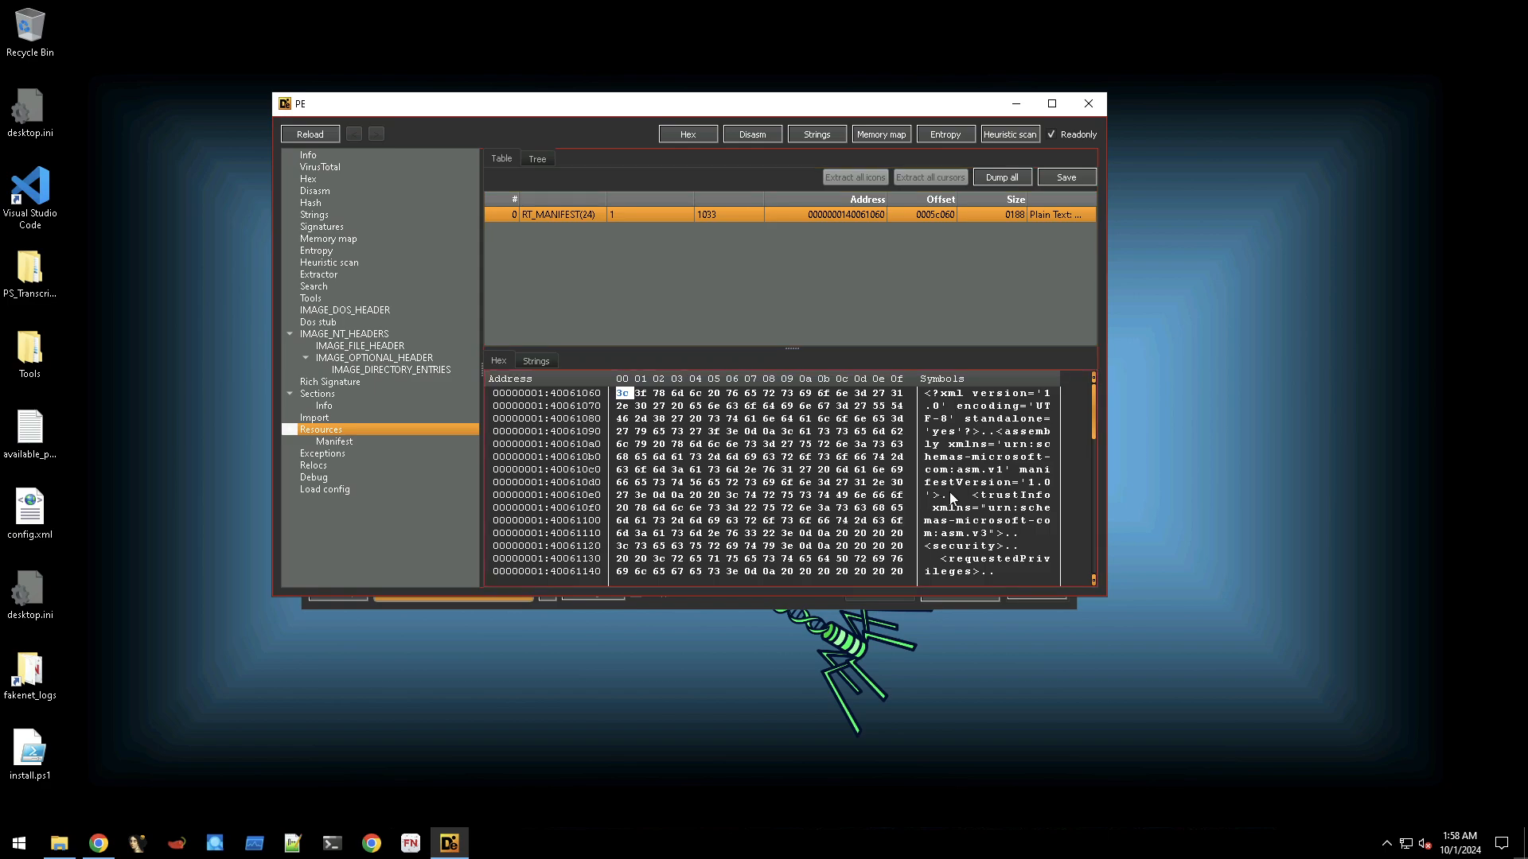
scroll(975, 510, down, 6)
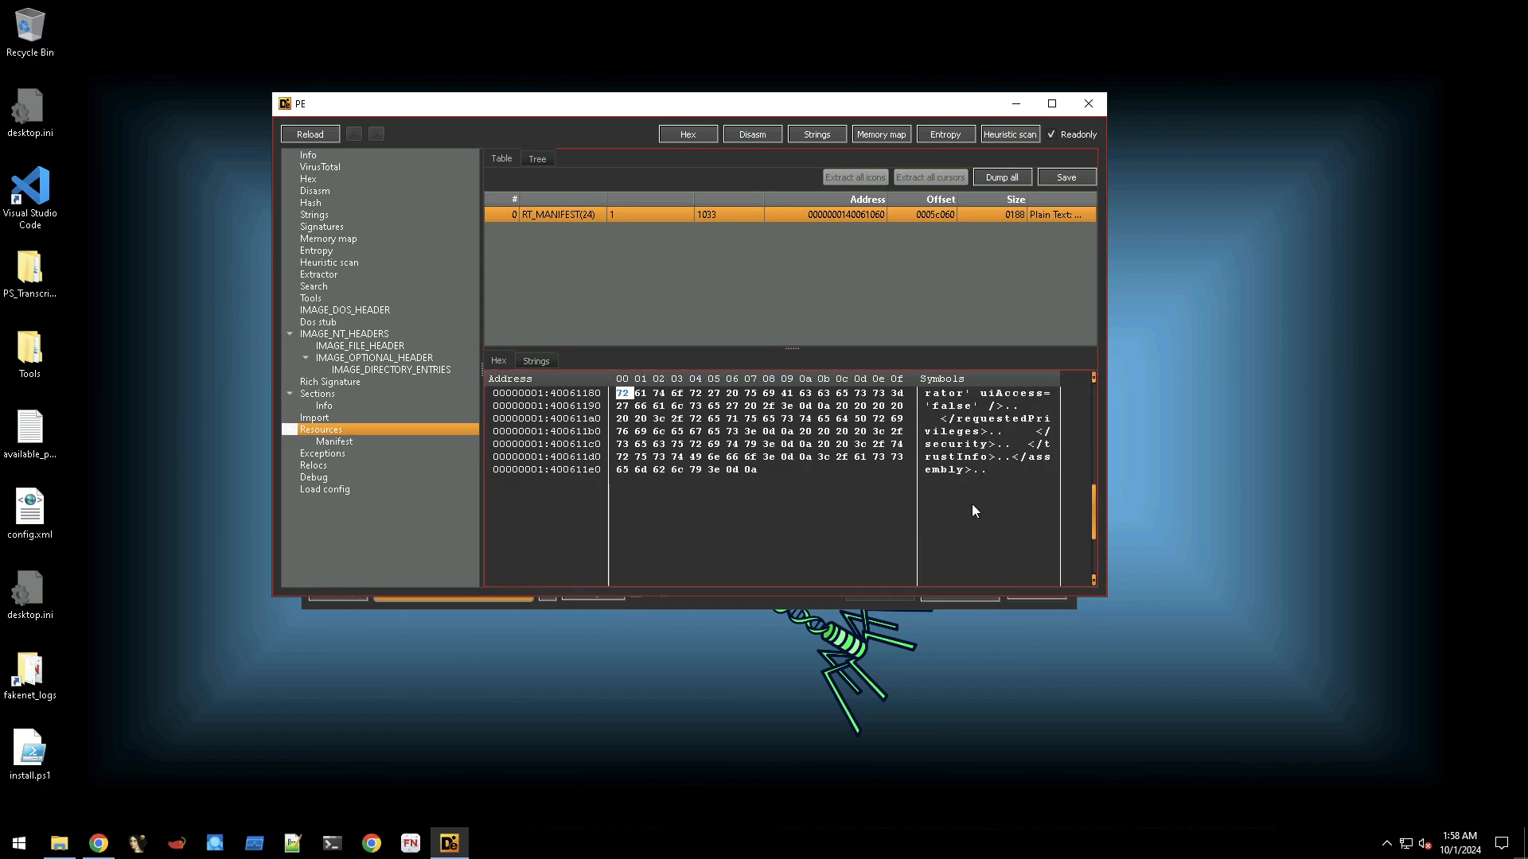
click(976, 444)
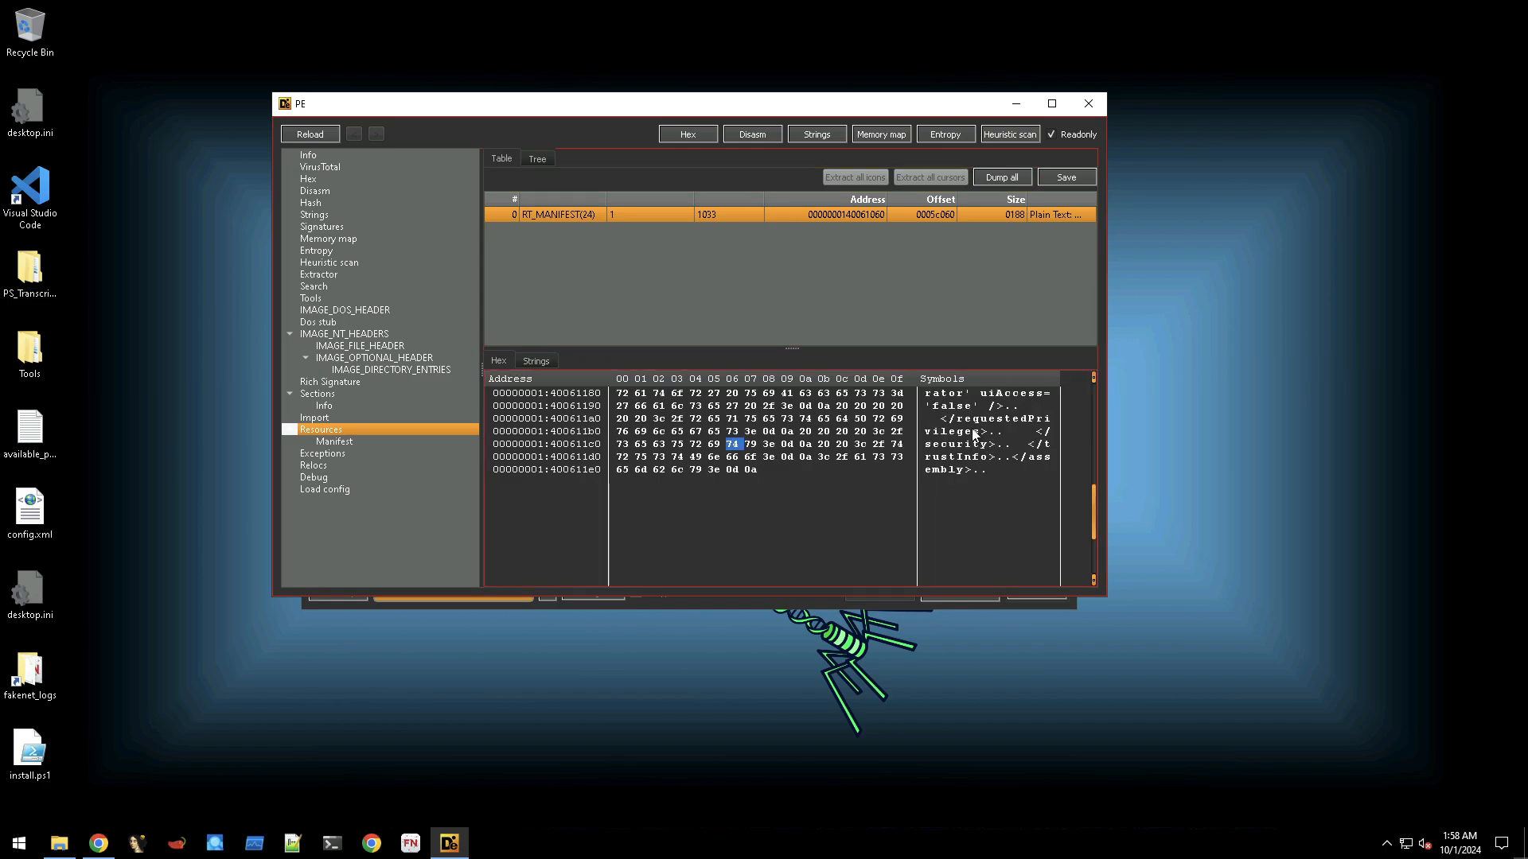
click(526, 361)
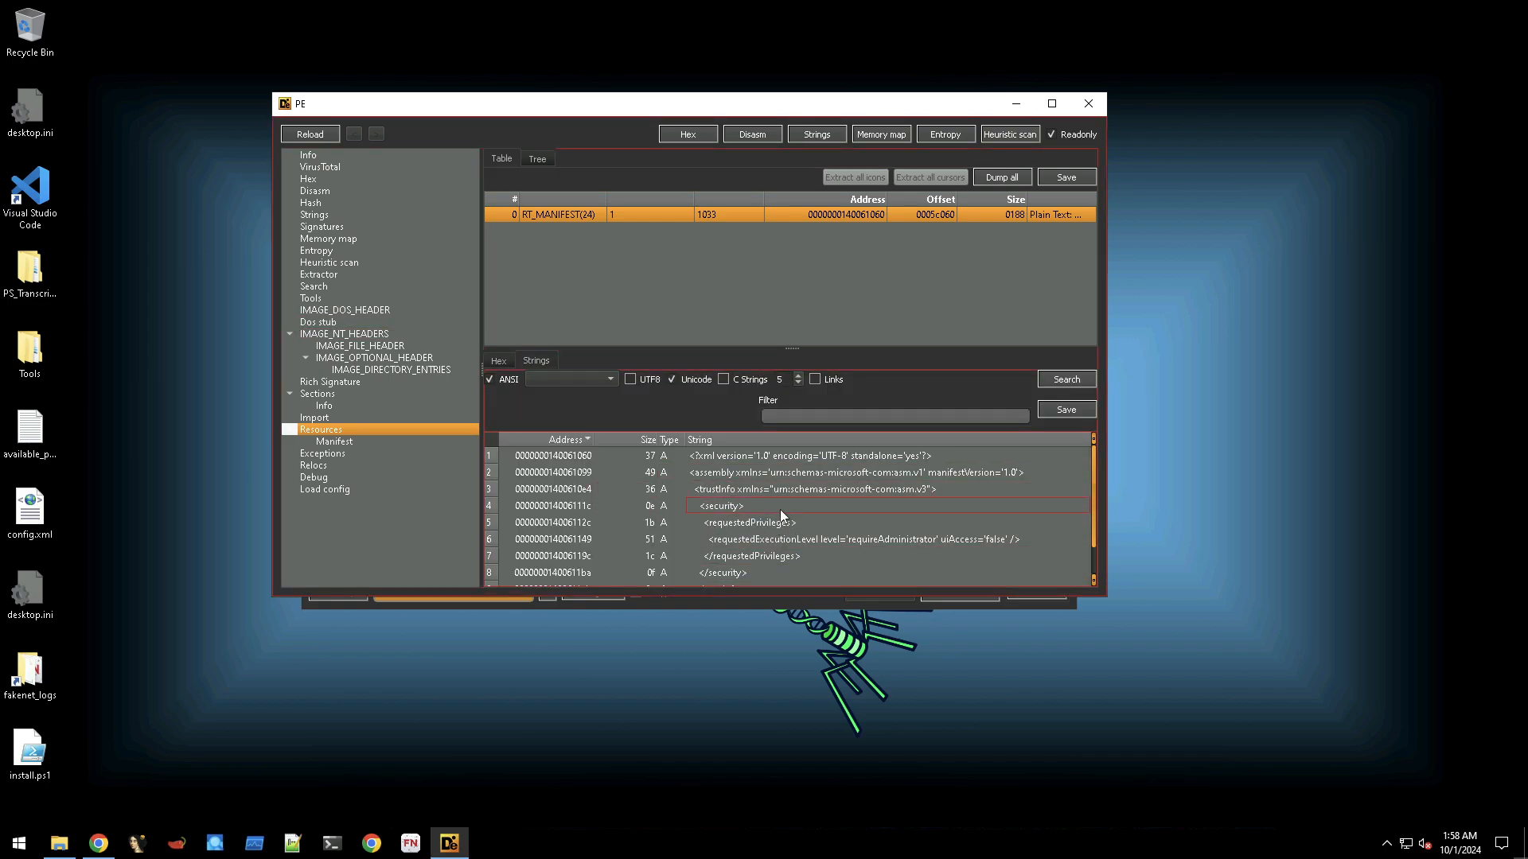
scroll(780, 509, down, 1)
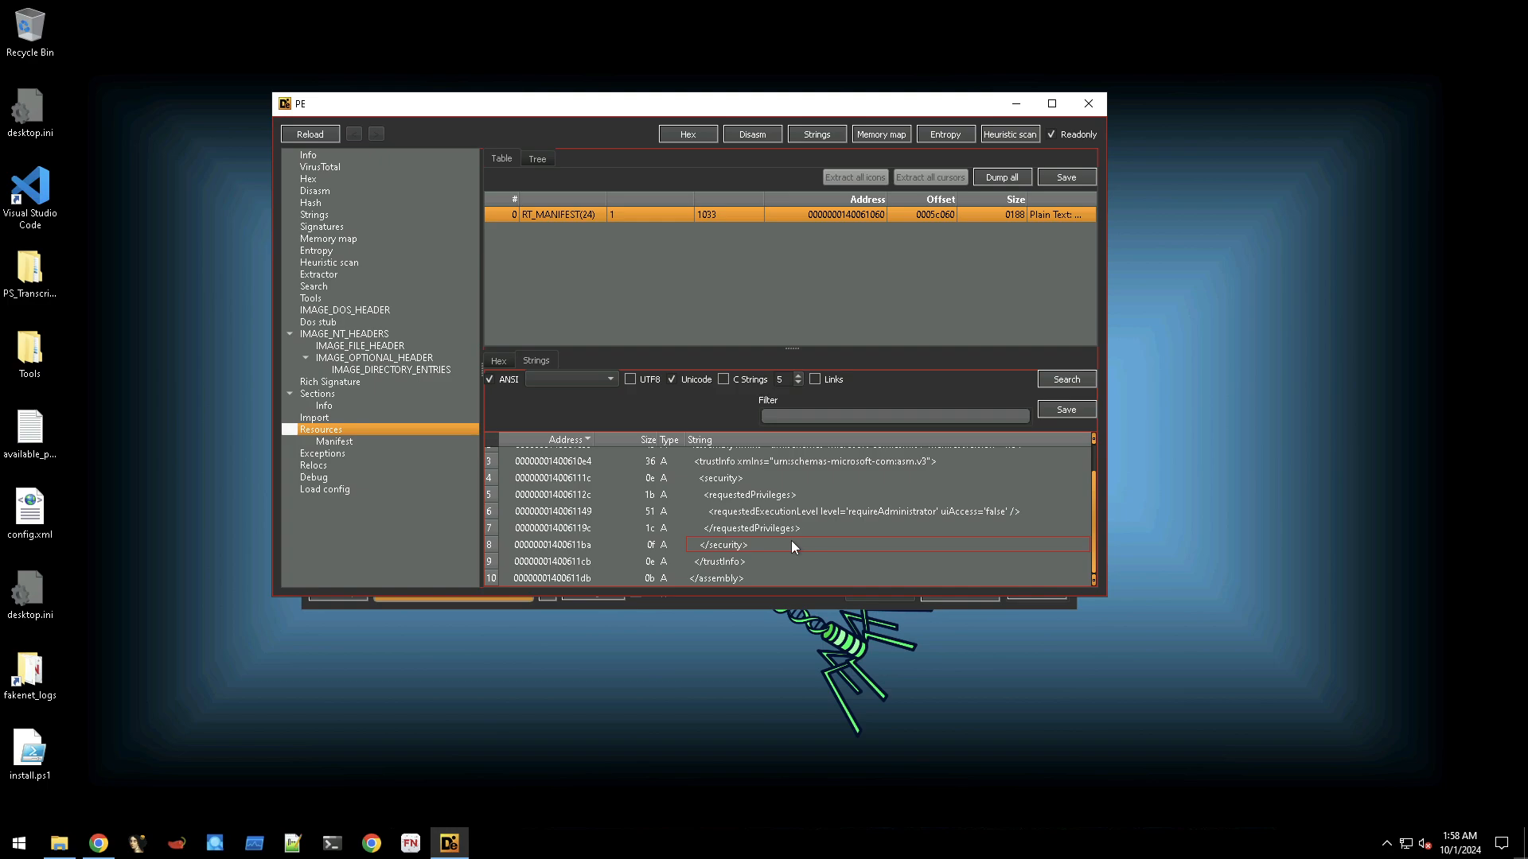
scroll(791, 541, up, 1)
click(501, 362)
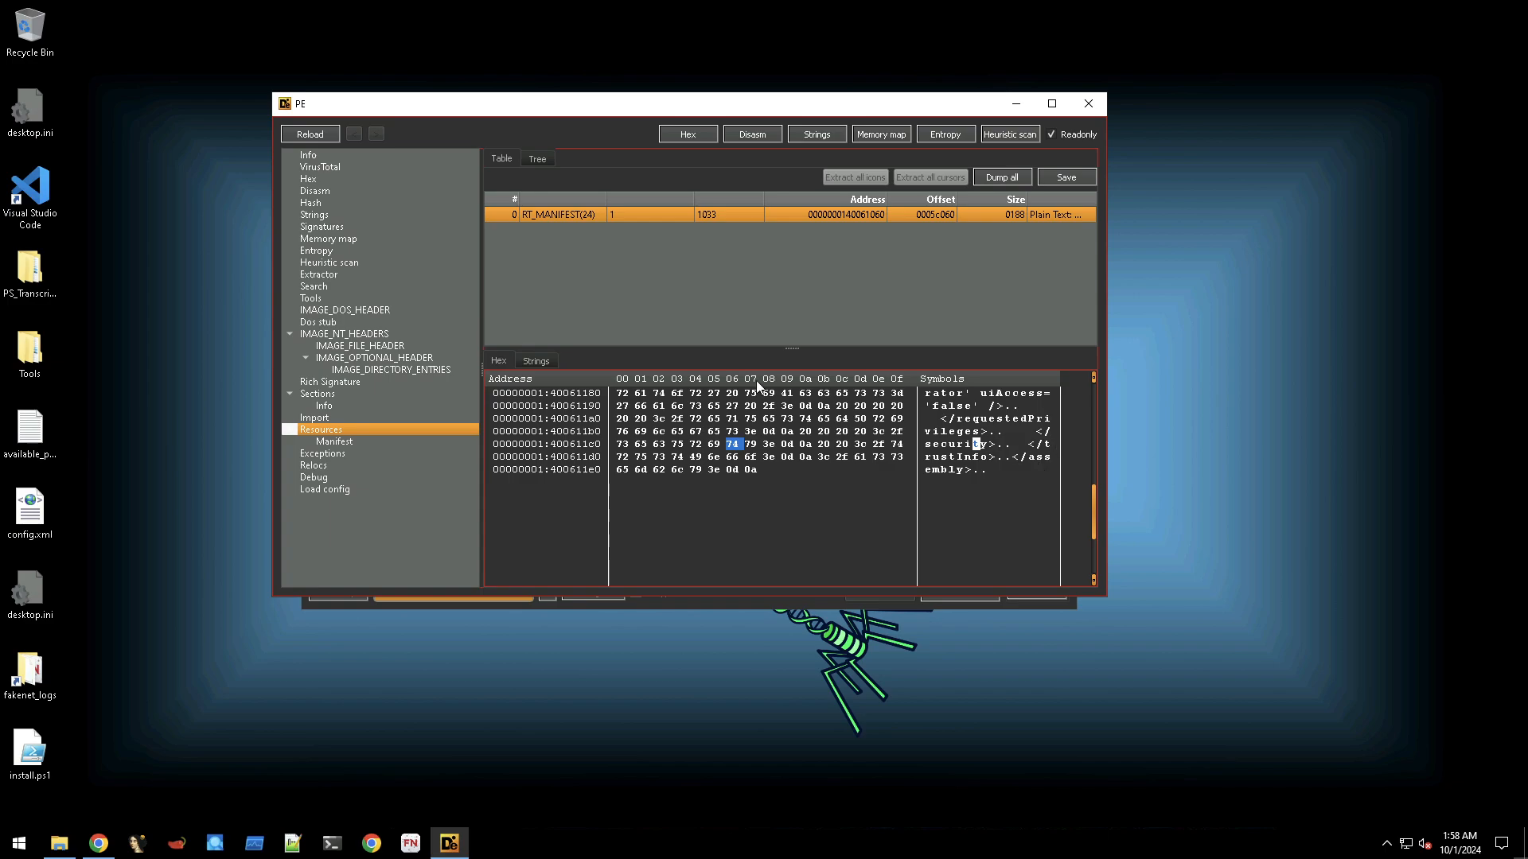
click(536, 360)
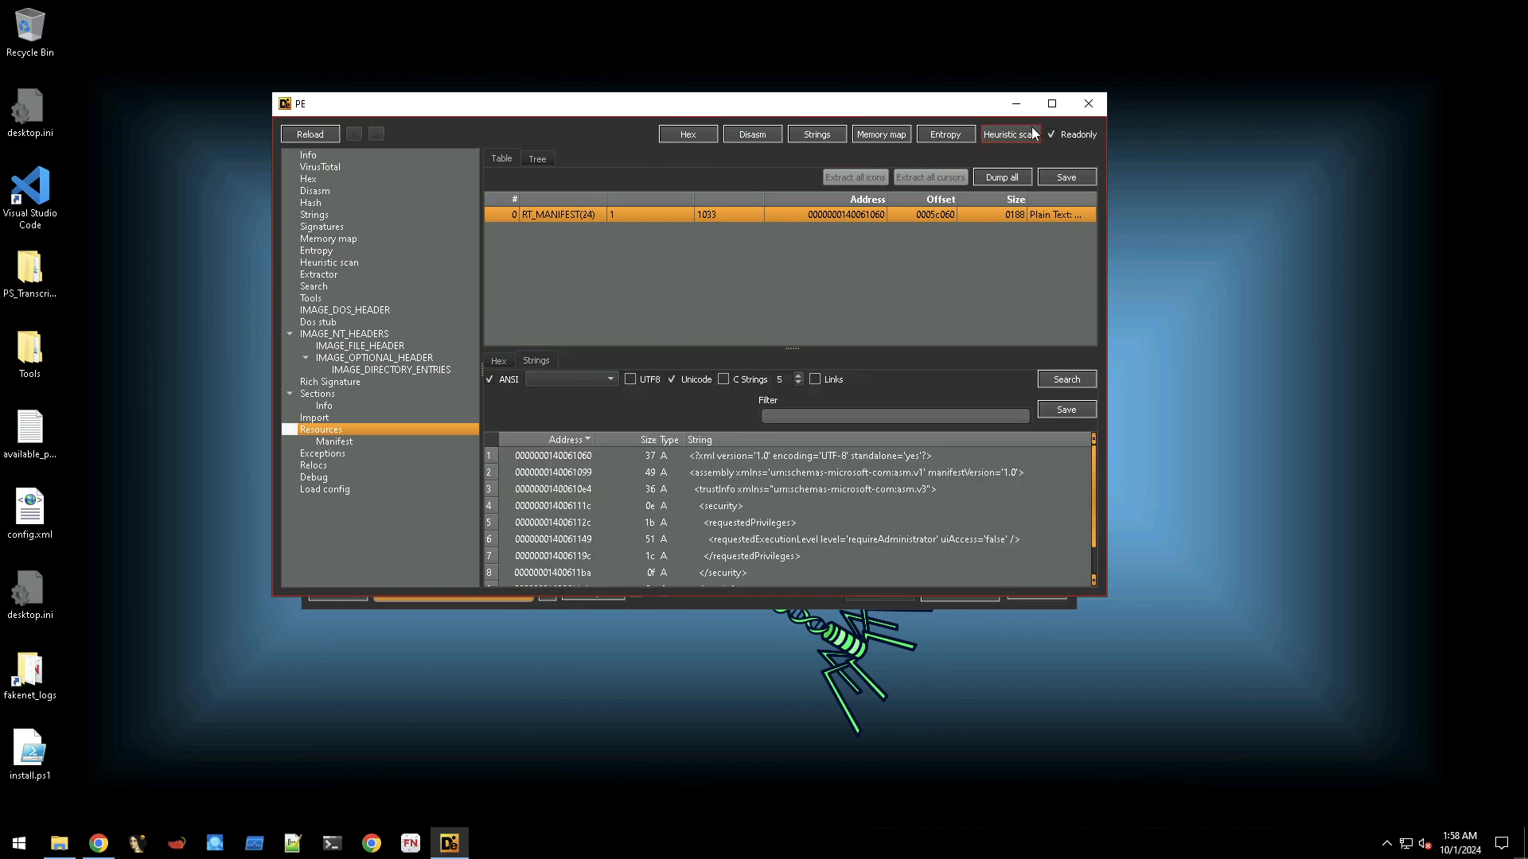
click(1088, 104)
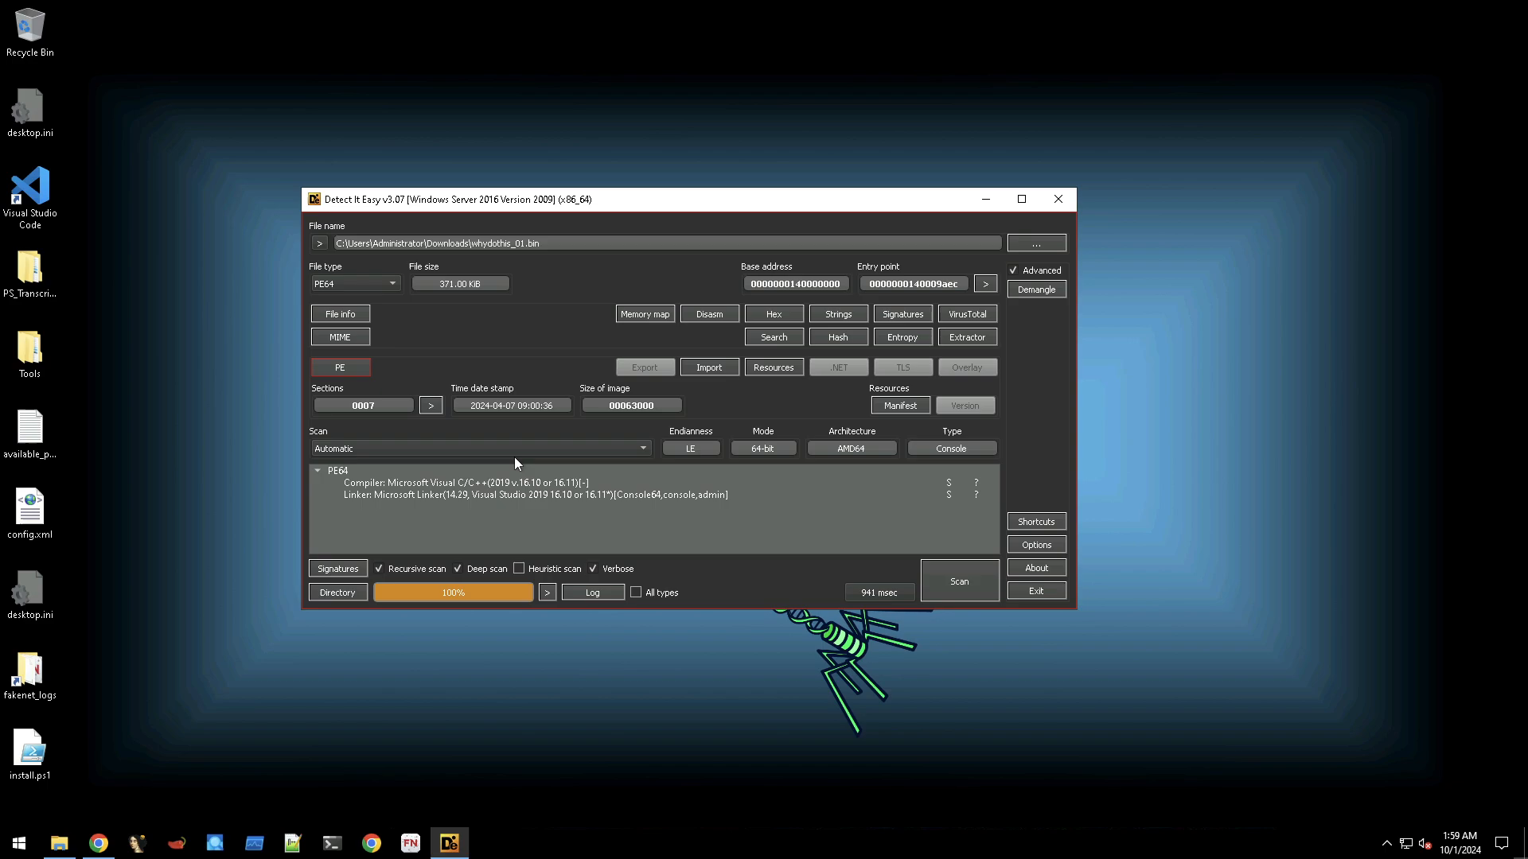
Review the IMAGE_FILE_HEADER fields from the time date stamp and check which Characteristics flags are set.
click(557, 405)
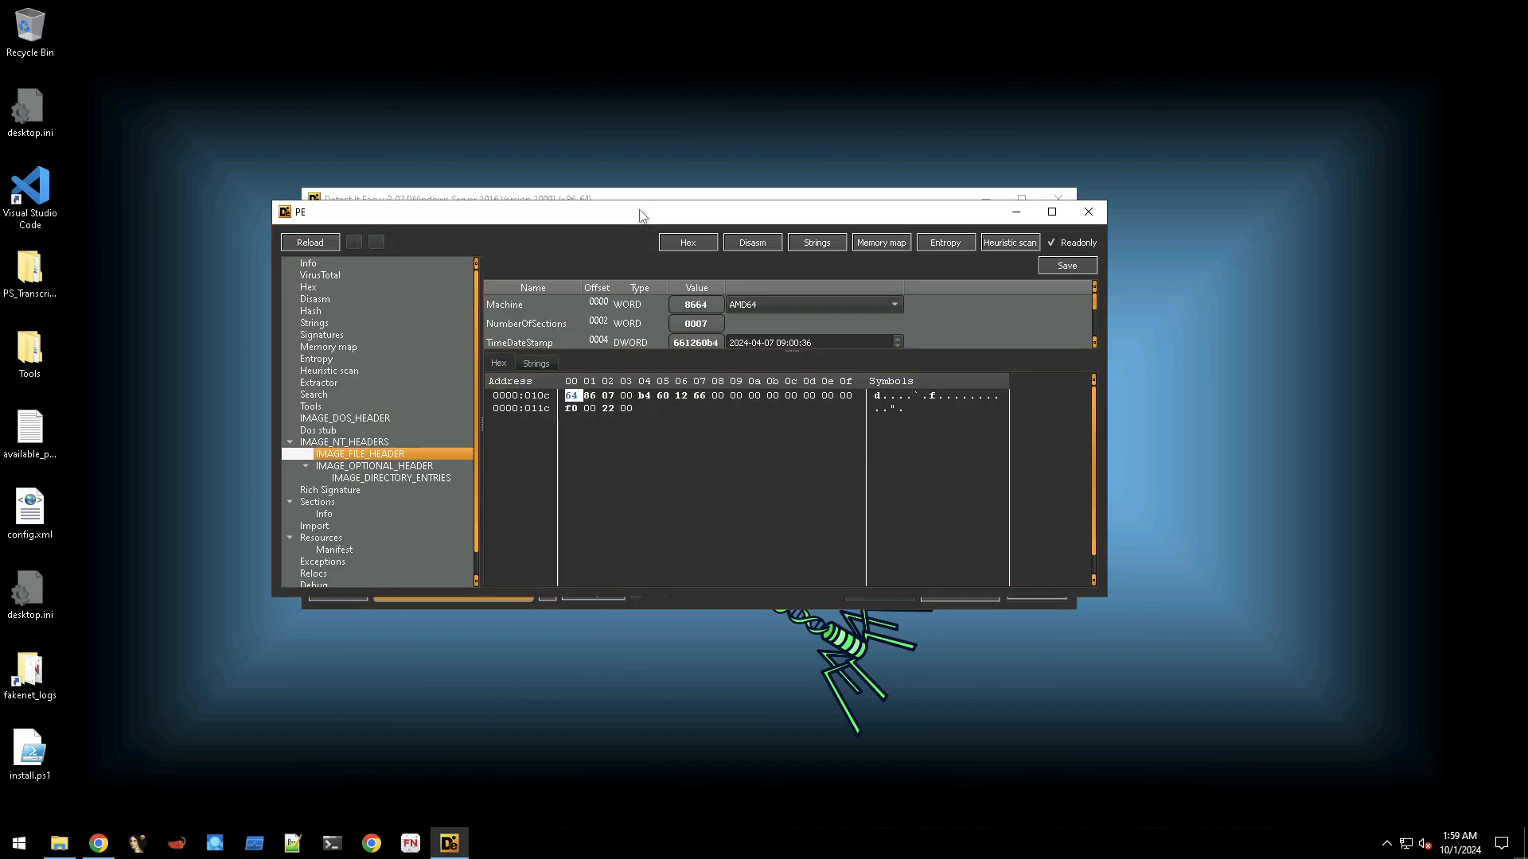
drag(635, 201, 683, 72)
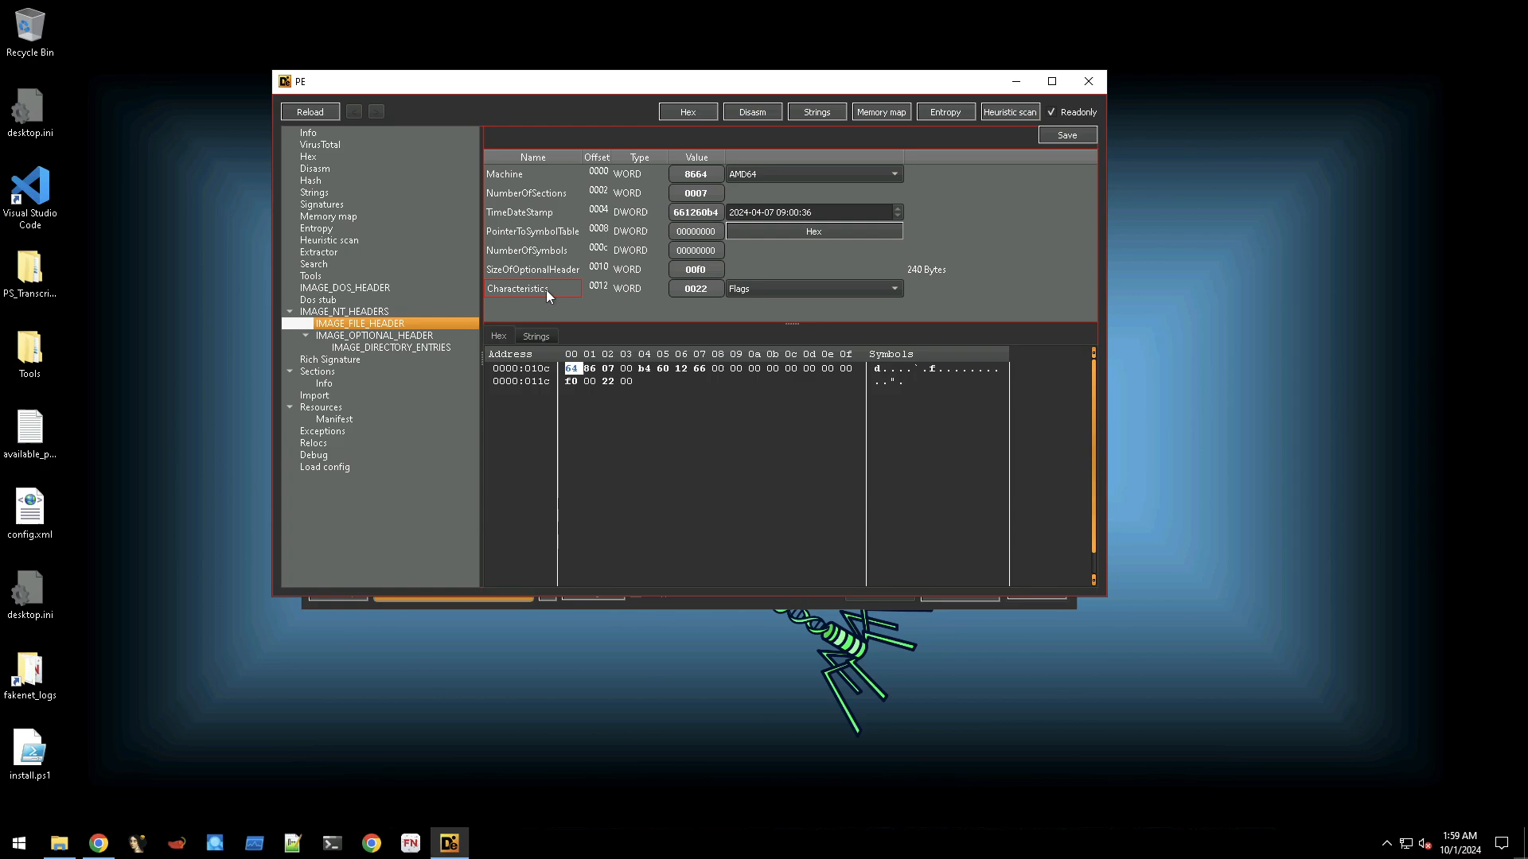
click(710, 284)
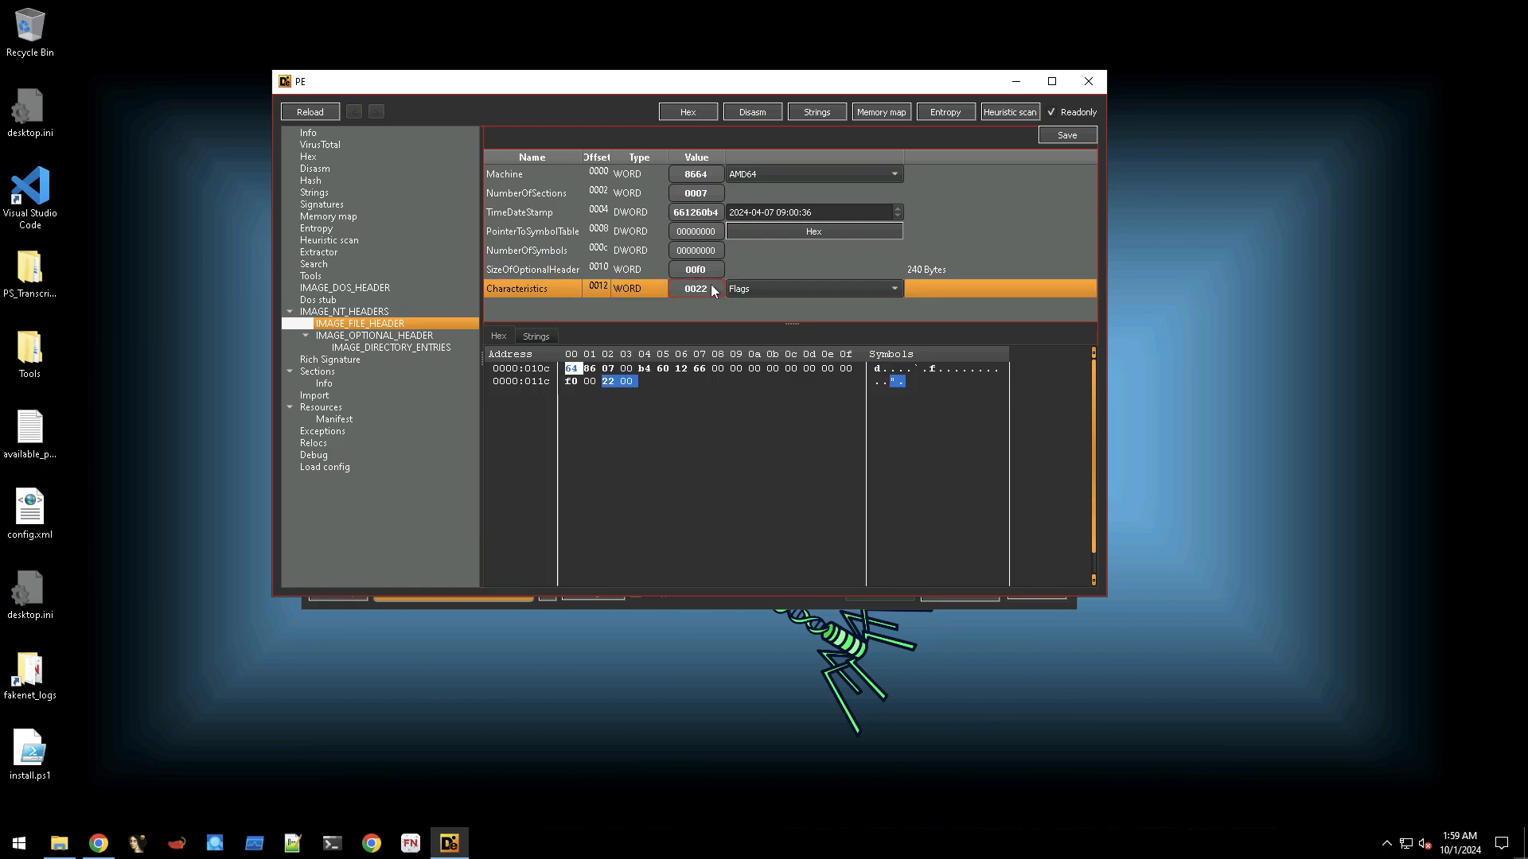
click(776, 289)
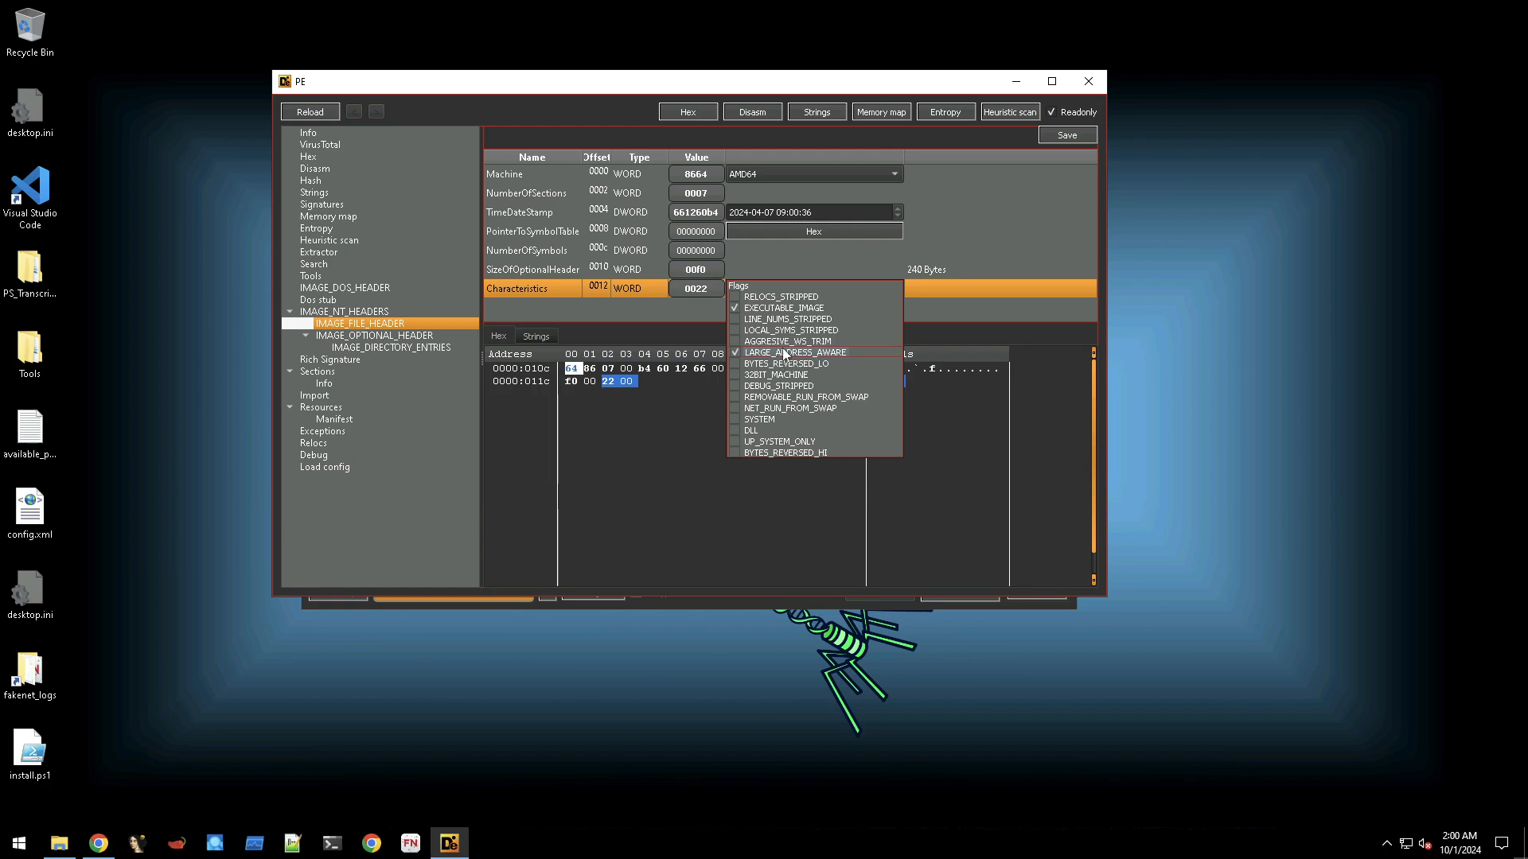
click(688, 306)
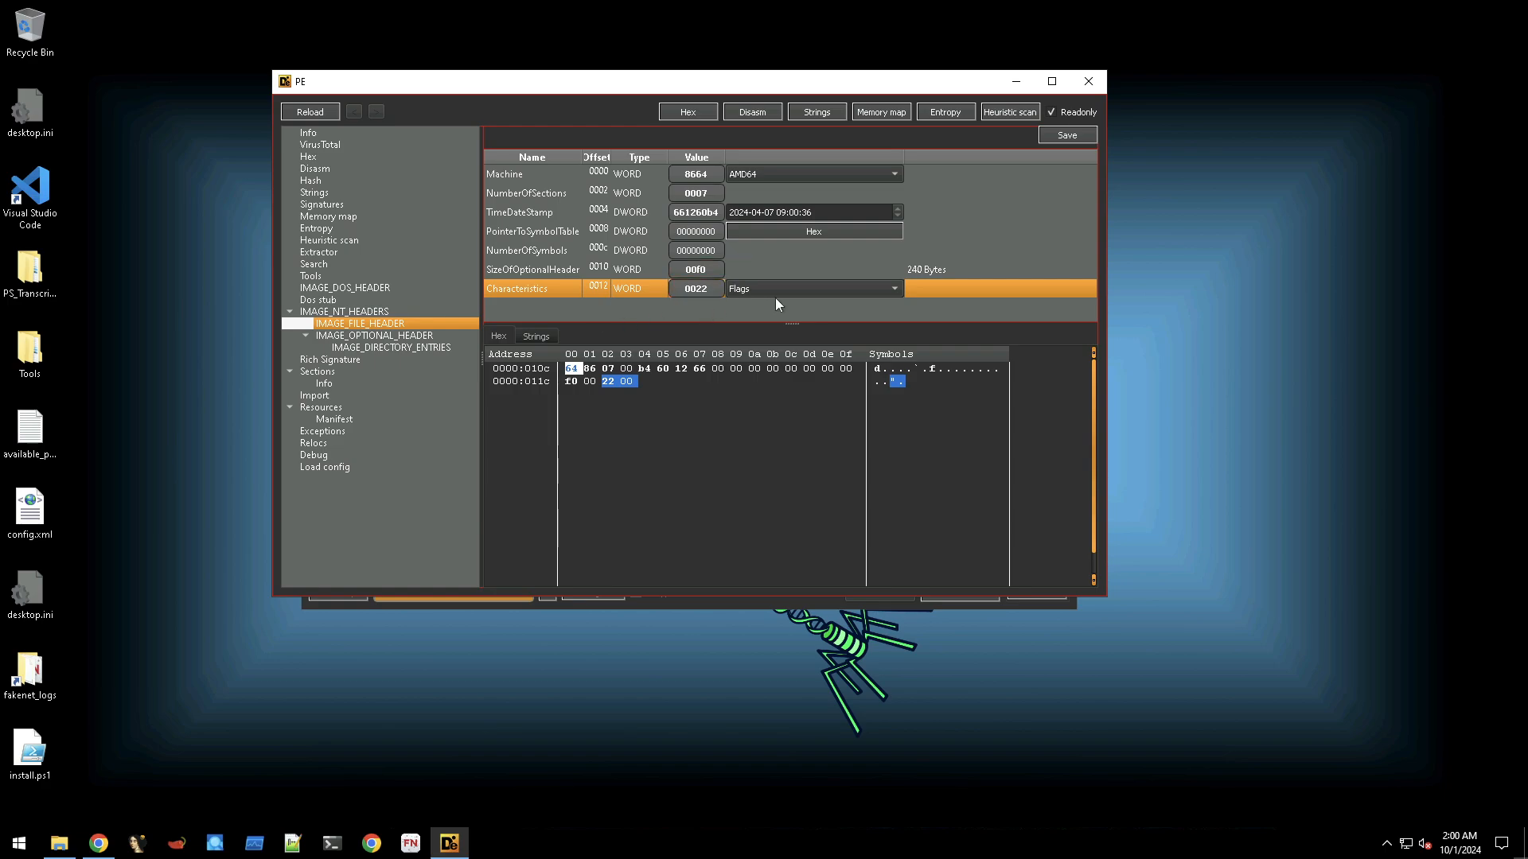
Review the IMAGE_OPTIONAL_HEADER fields, including the subsystem and the flags set under DllCharacteristics.
click(390, 337)
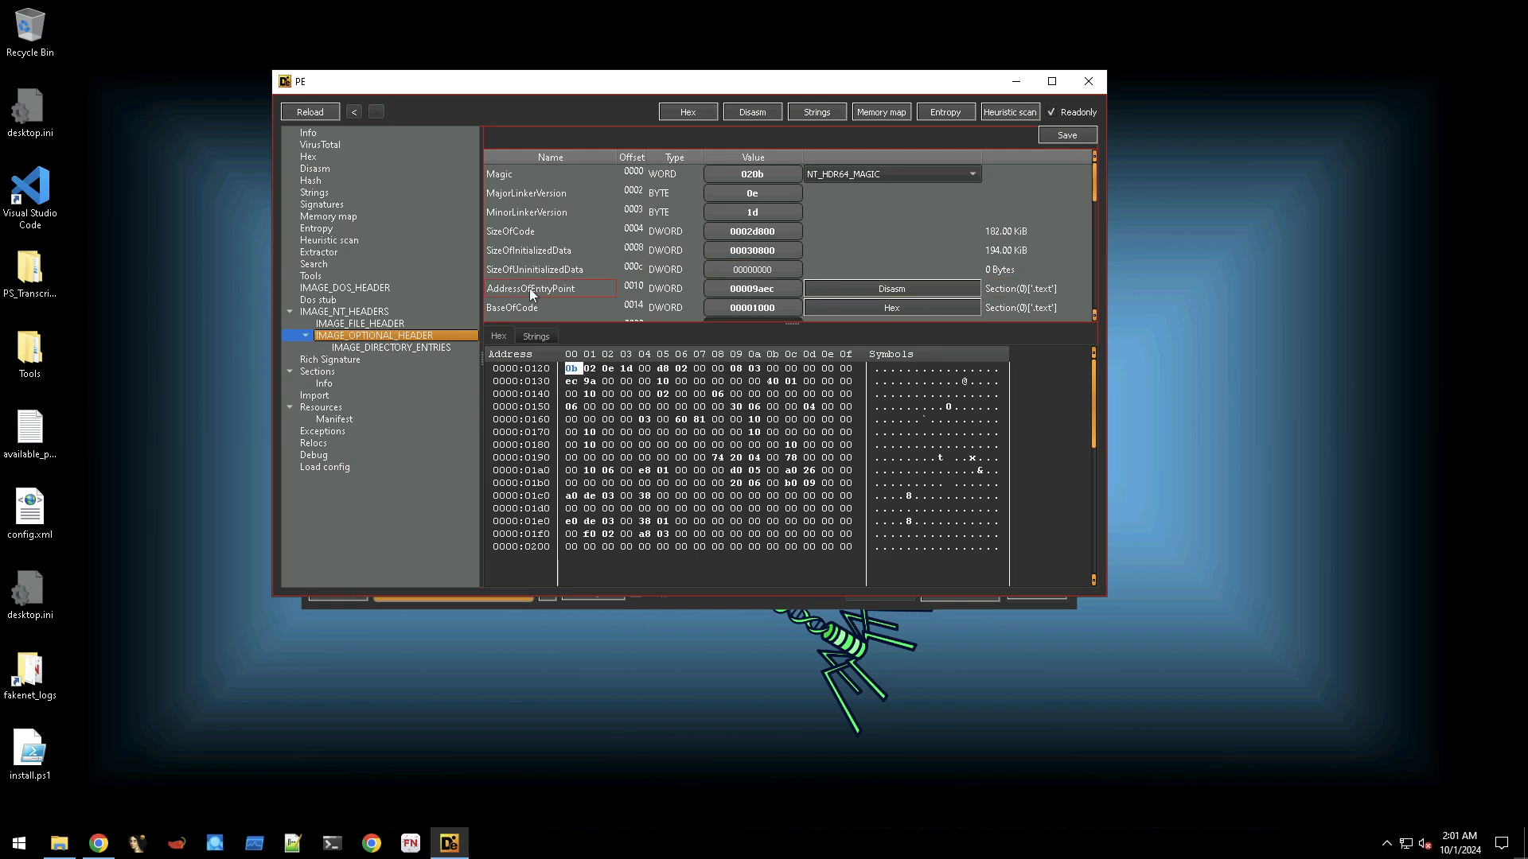
scroll(545, 292, down, 5)
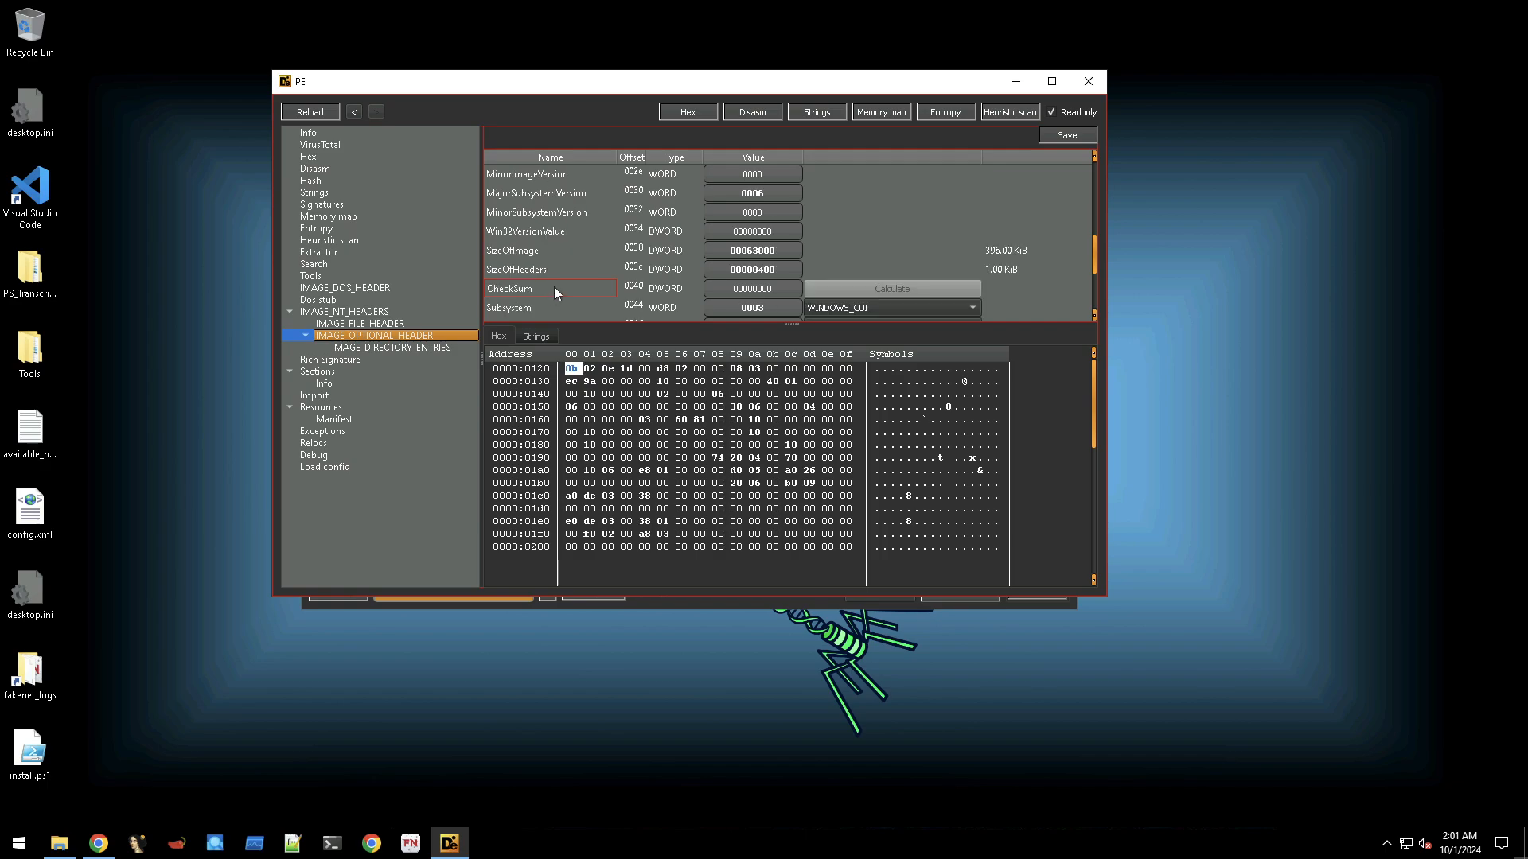
scroll(554, 292, down, 1)
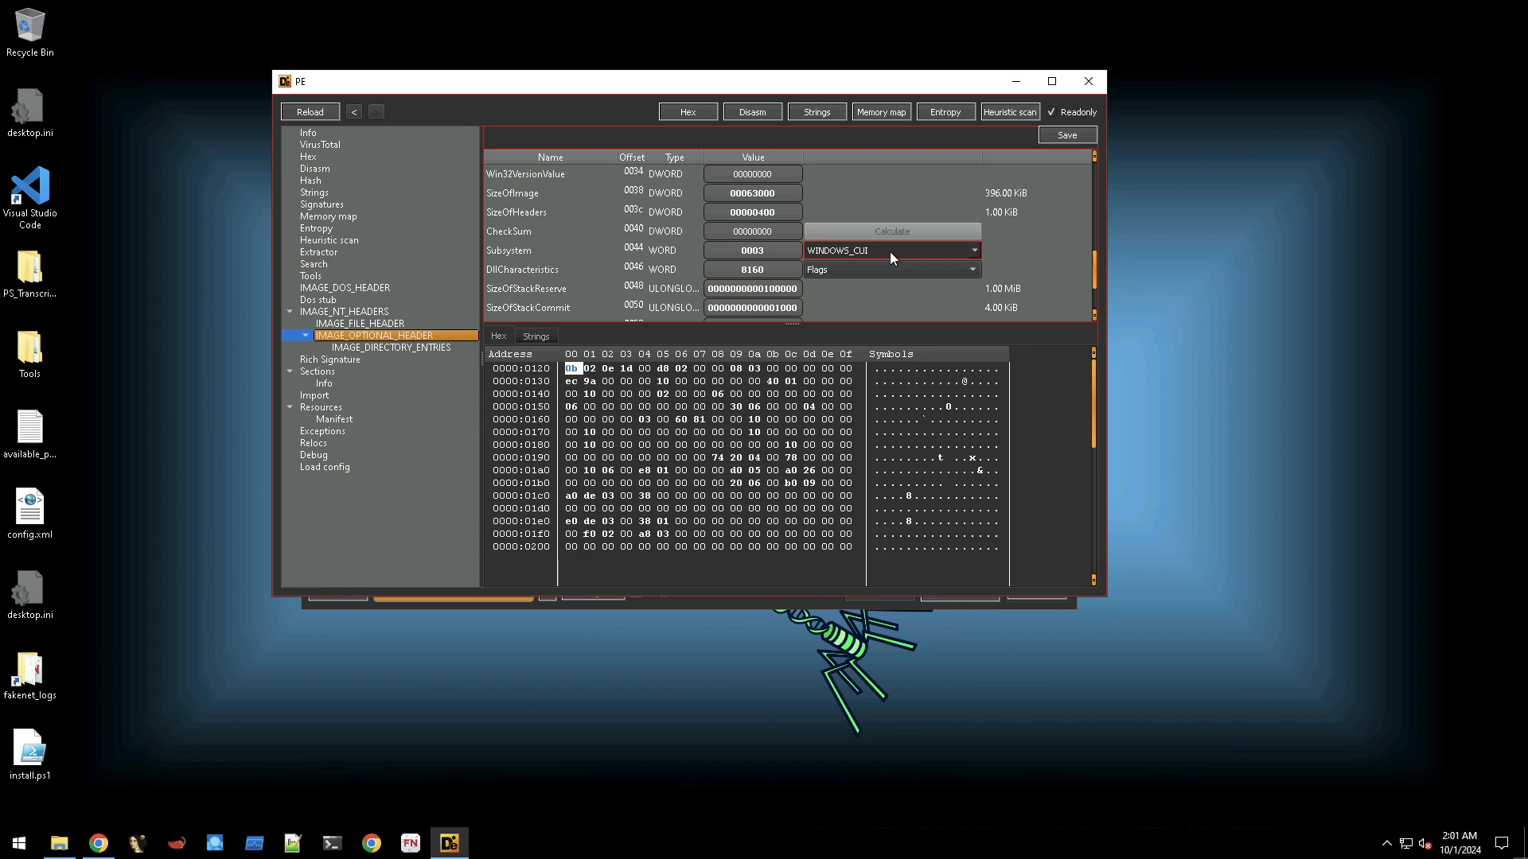
click(857, 270)
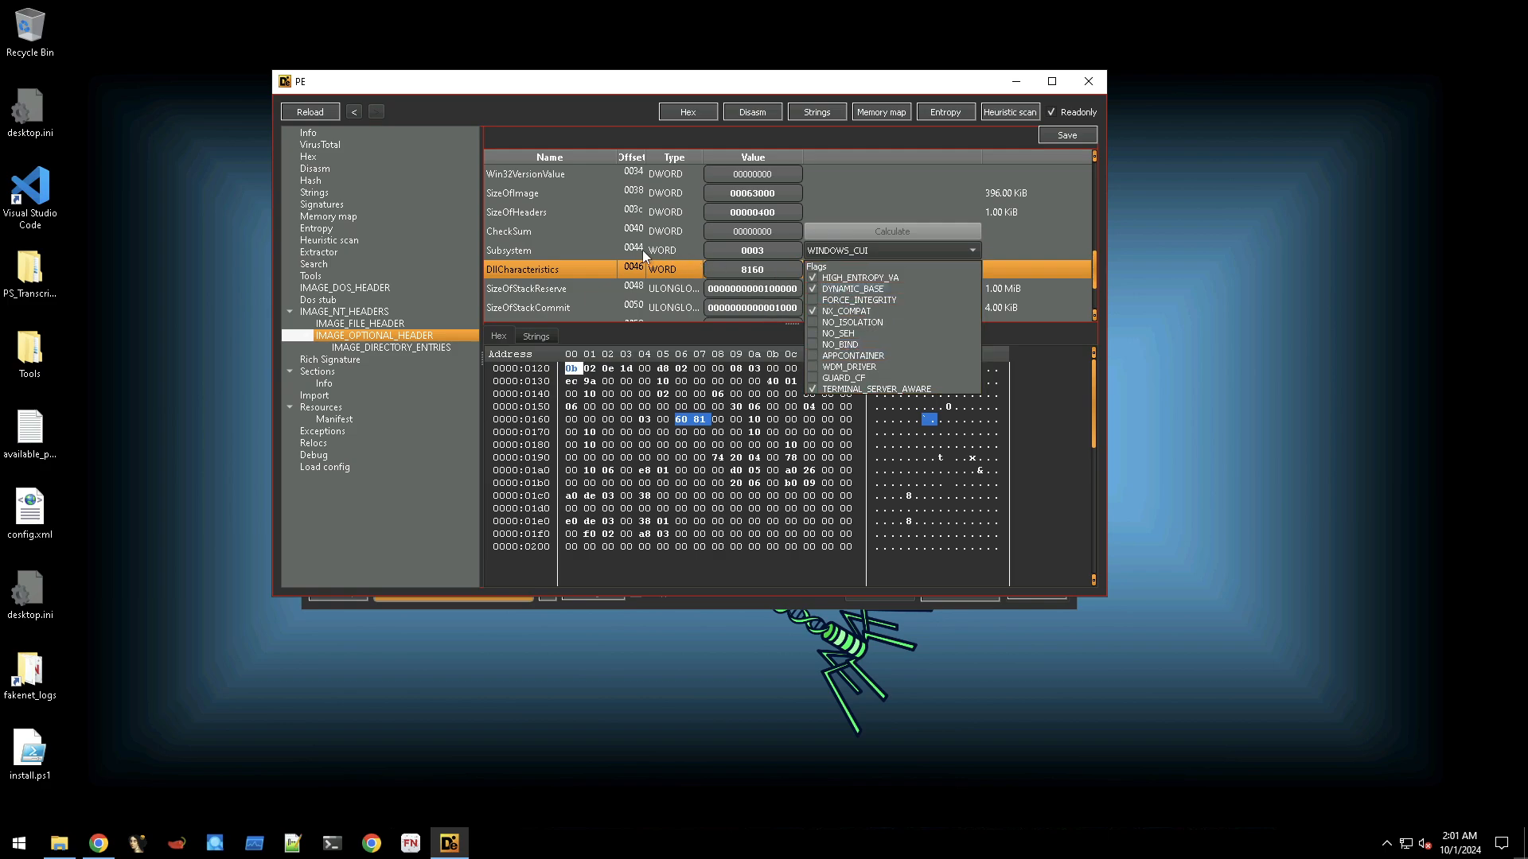
click(549, 267)
scroll(569, 263, down, 1)
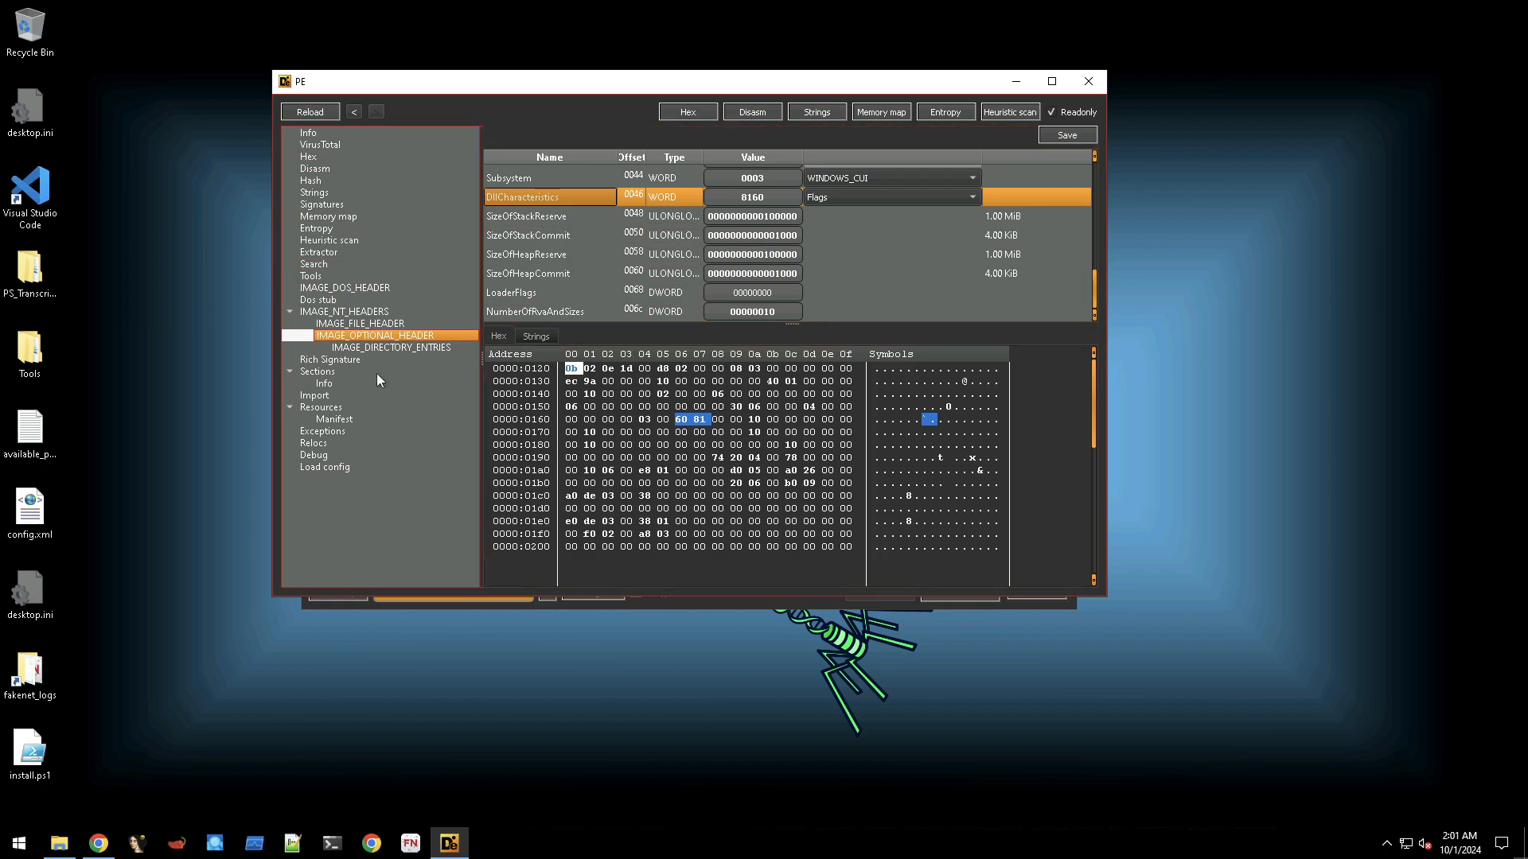
Inspect the IMPORT entry among the image directory entries, and view the sample's import table.
click(379, 349)
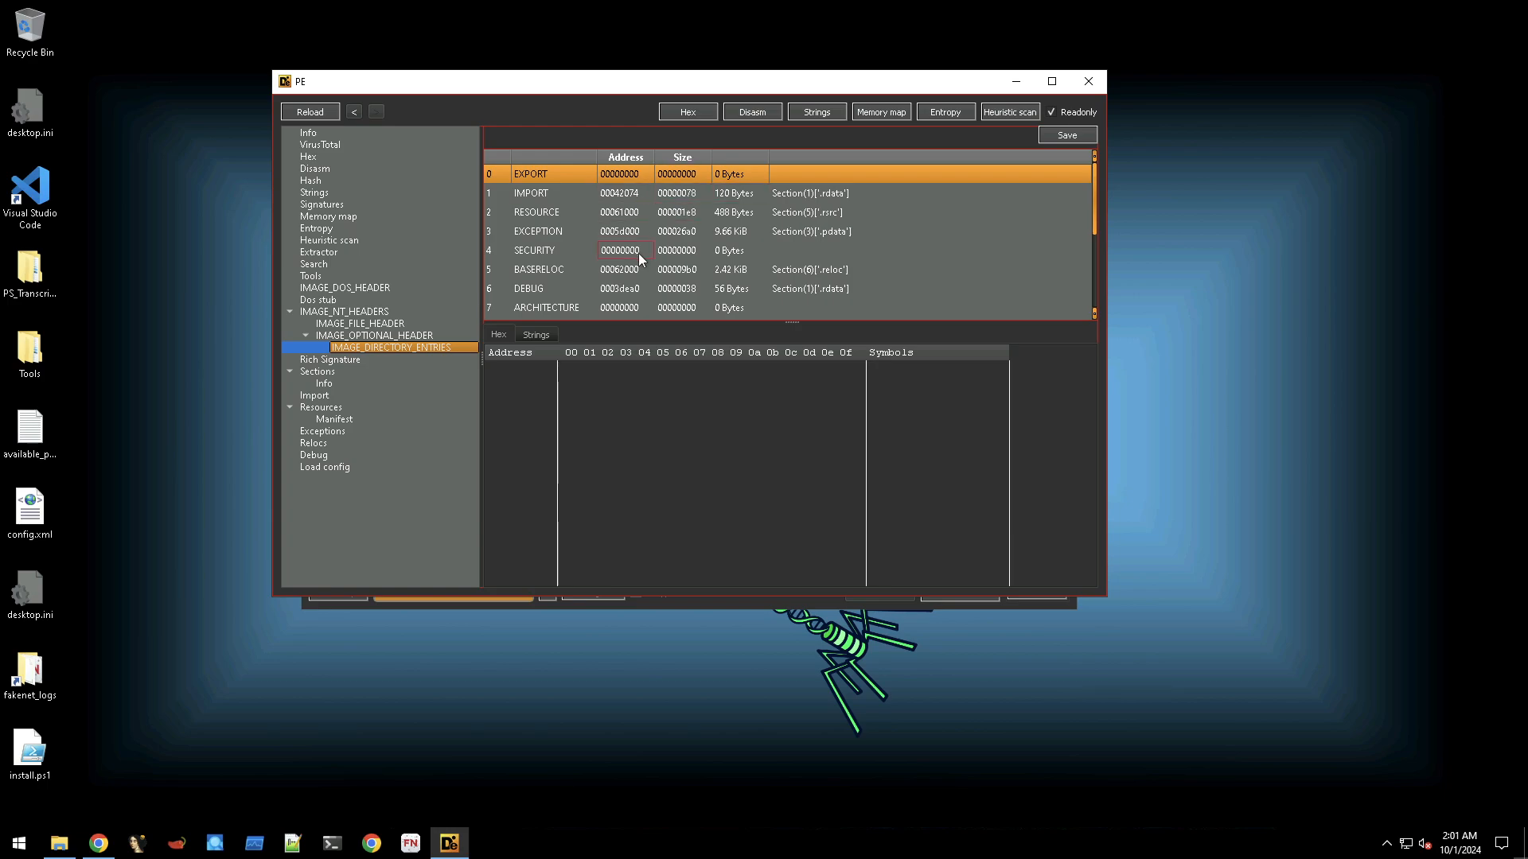
click(547, 195)
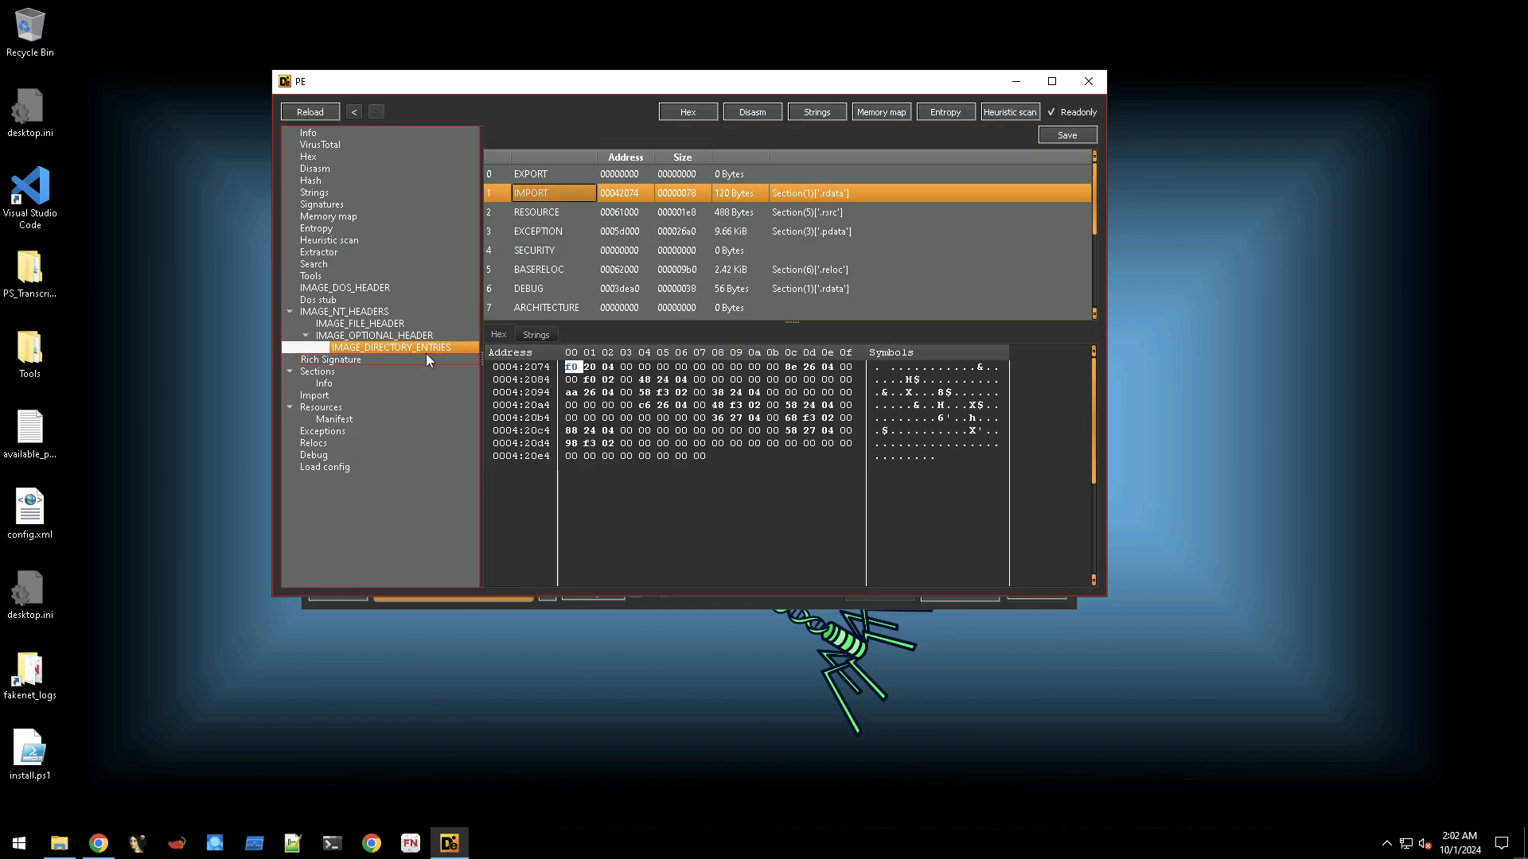
click(311, 397)
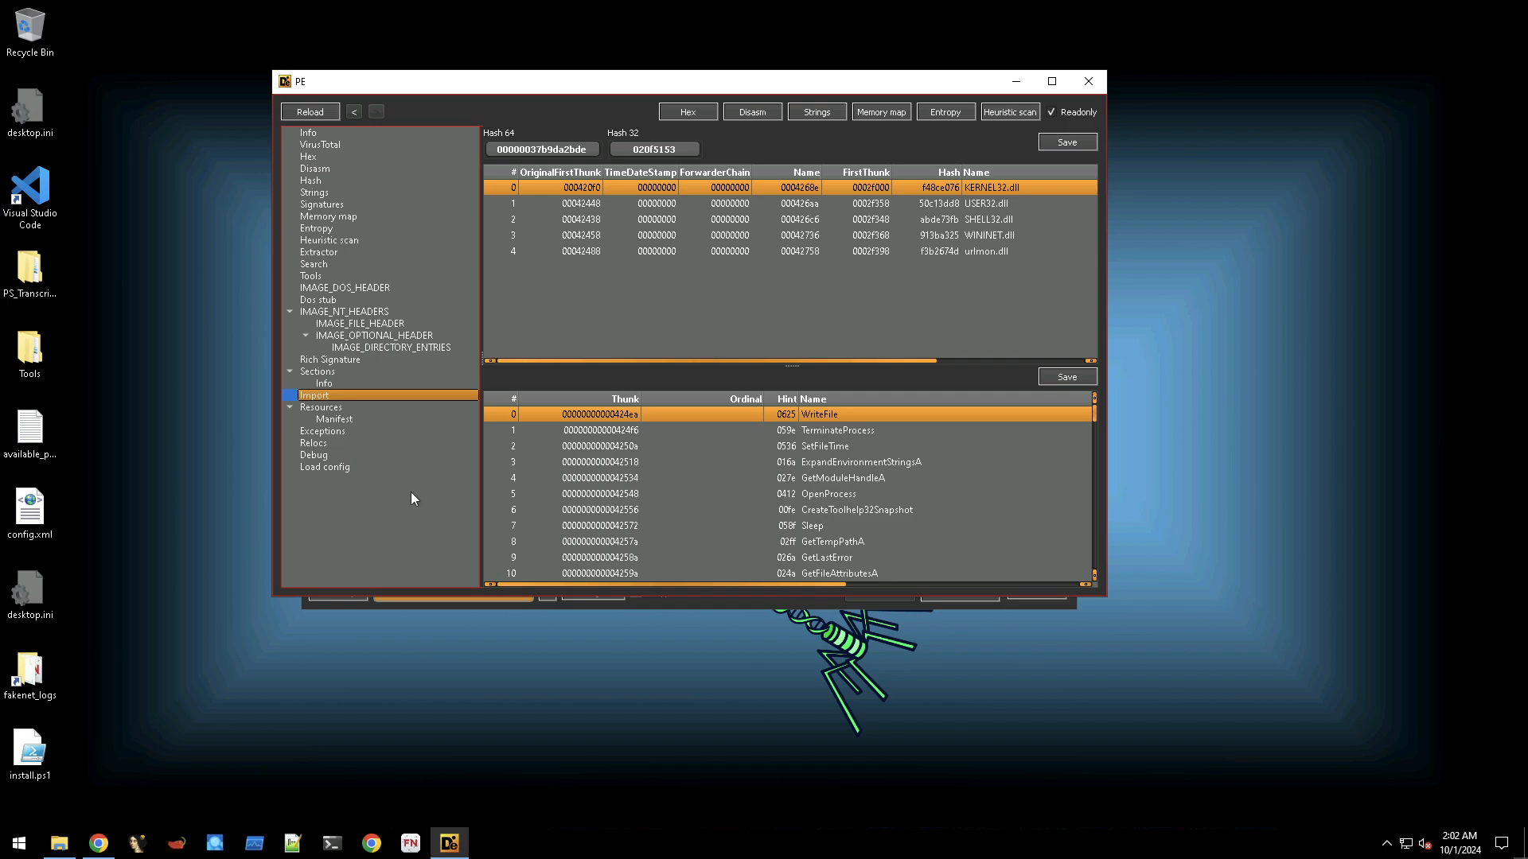
Close the PE viewer, exit Detect It Easy, and bring up the Downloads folder in File Explorer.
click(1088, 82)
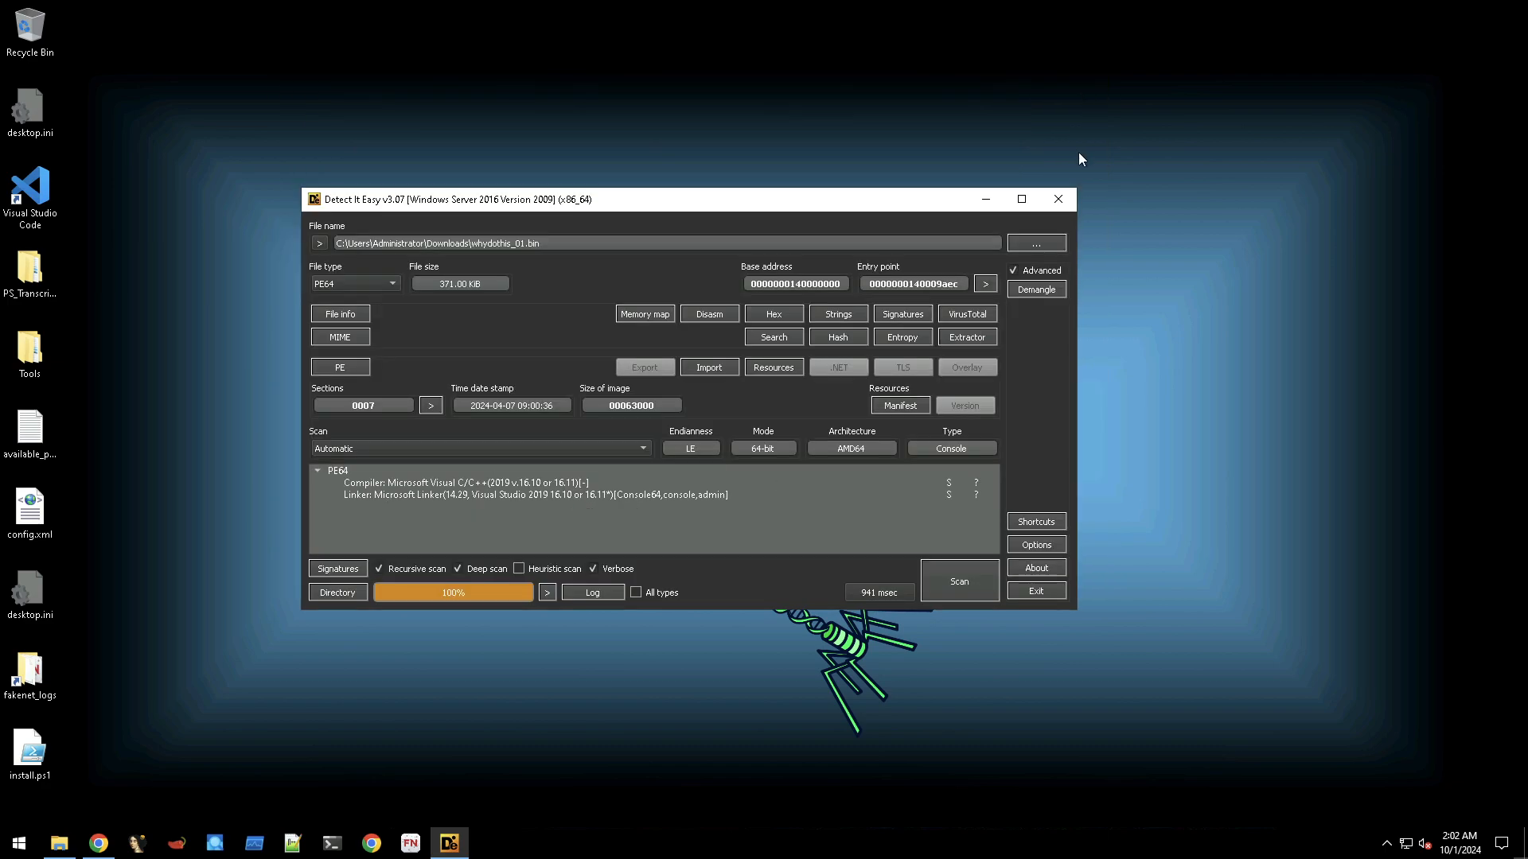
click(1038, 592)
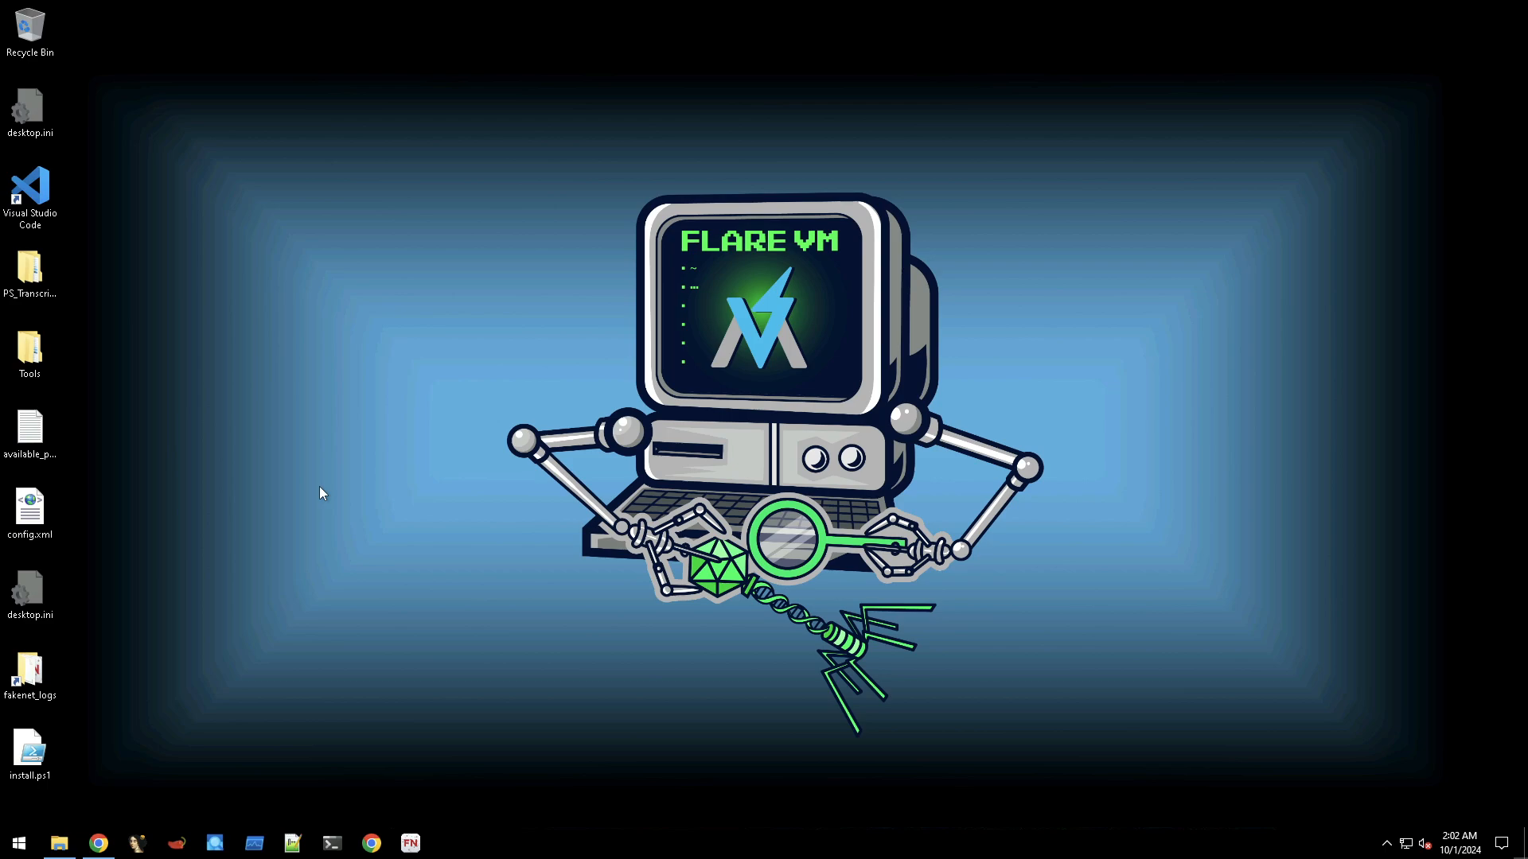
click(58, 843)
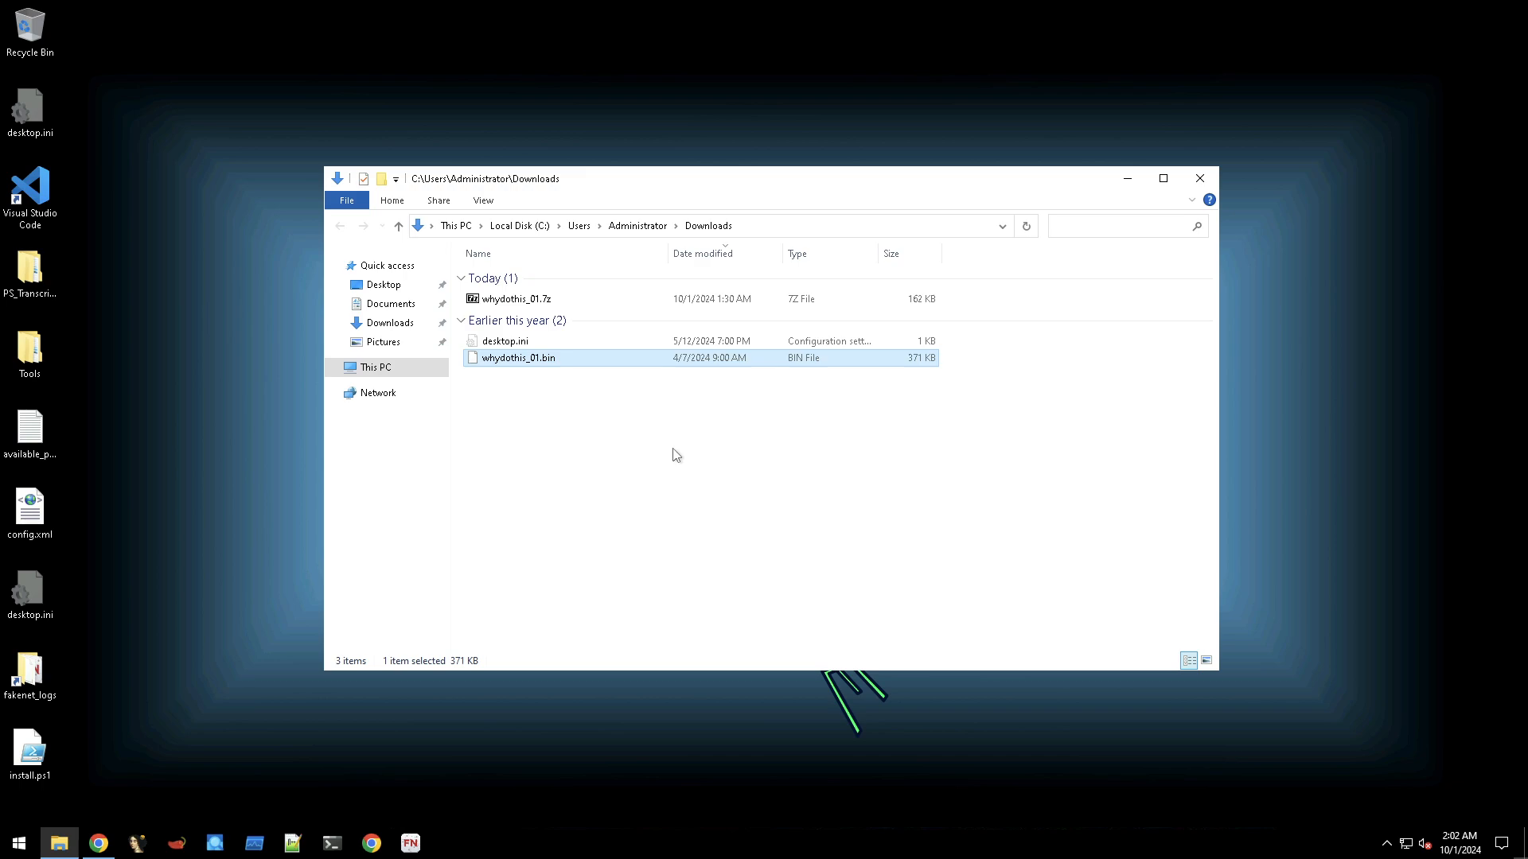
Look through the analysis tools offered for whydothis_01.bin in the Downloads folder, and dismiss the list.
right_click(514, 368)
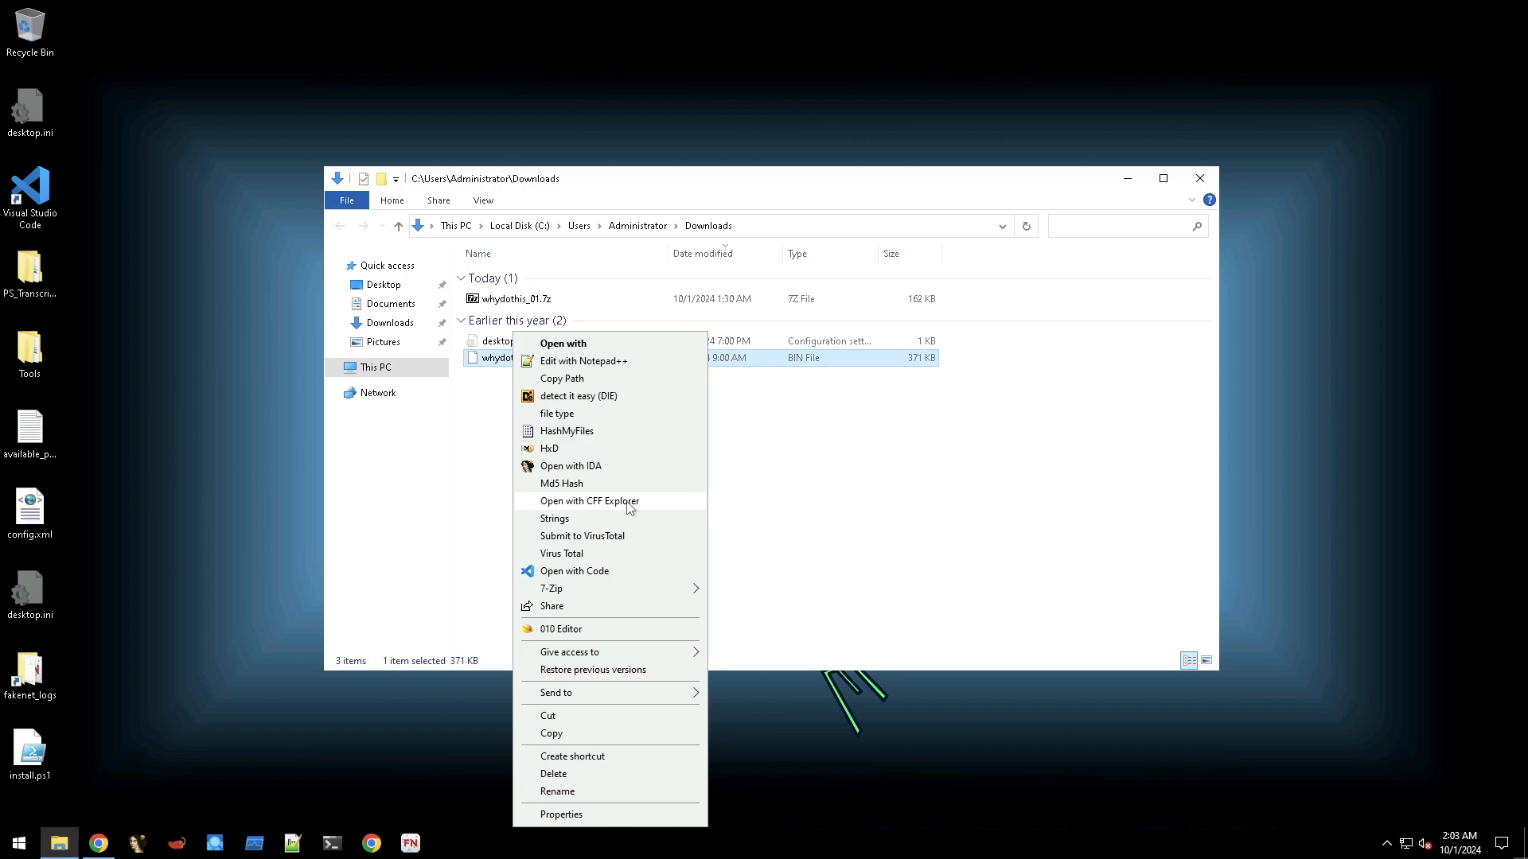
click(778, 517)
right_click(778, 517)
click(746, 514)
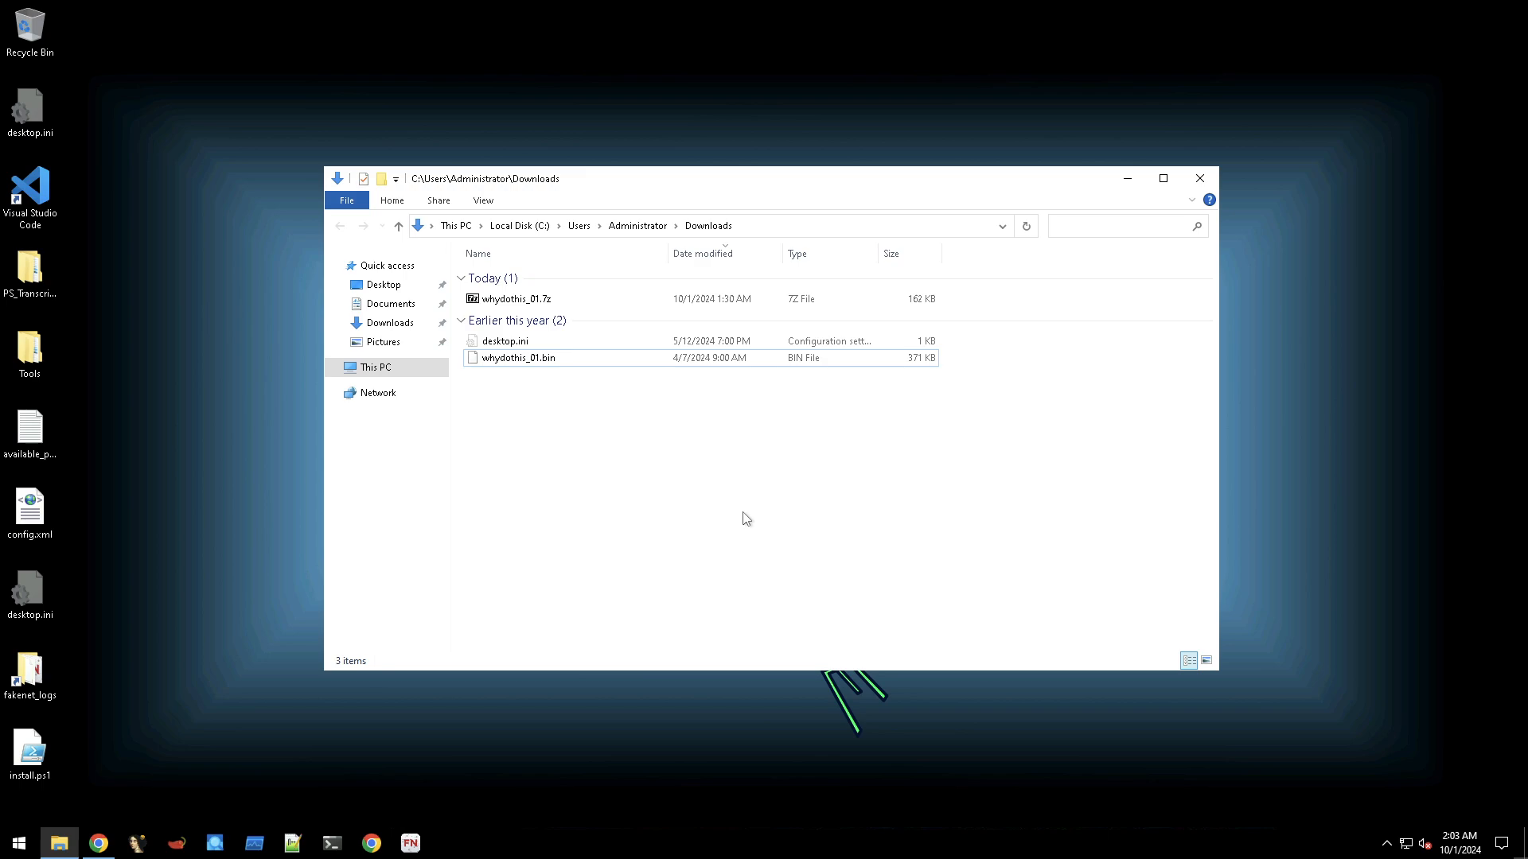
Launch PE-bear from the PE folder inside the desktop Tools folder, and minimize that folder's window.
double_click(34, 371)
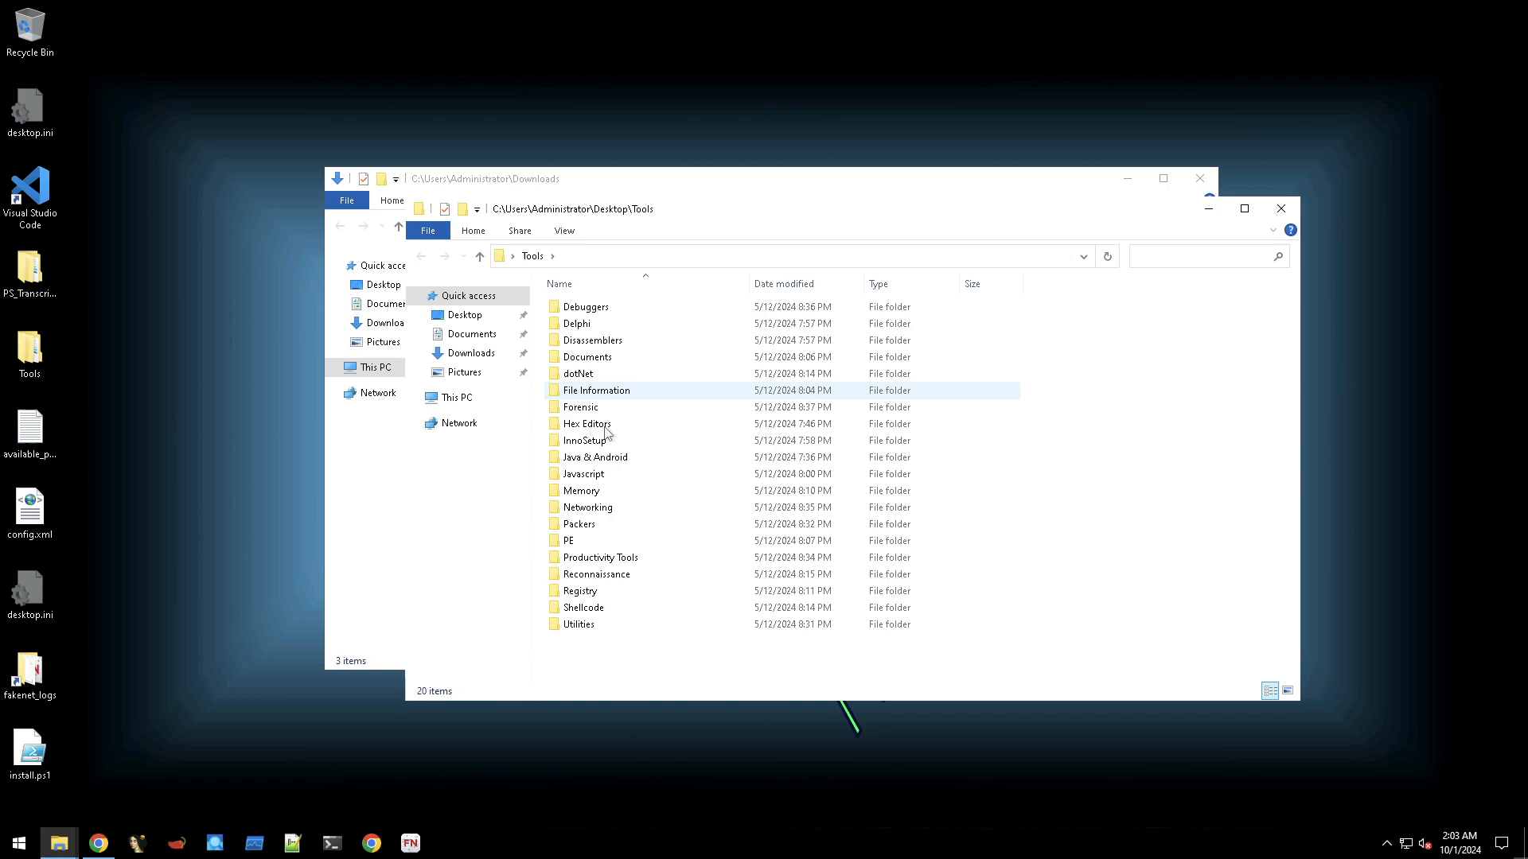
double_click(583, 541)
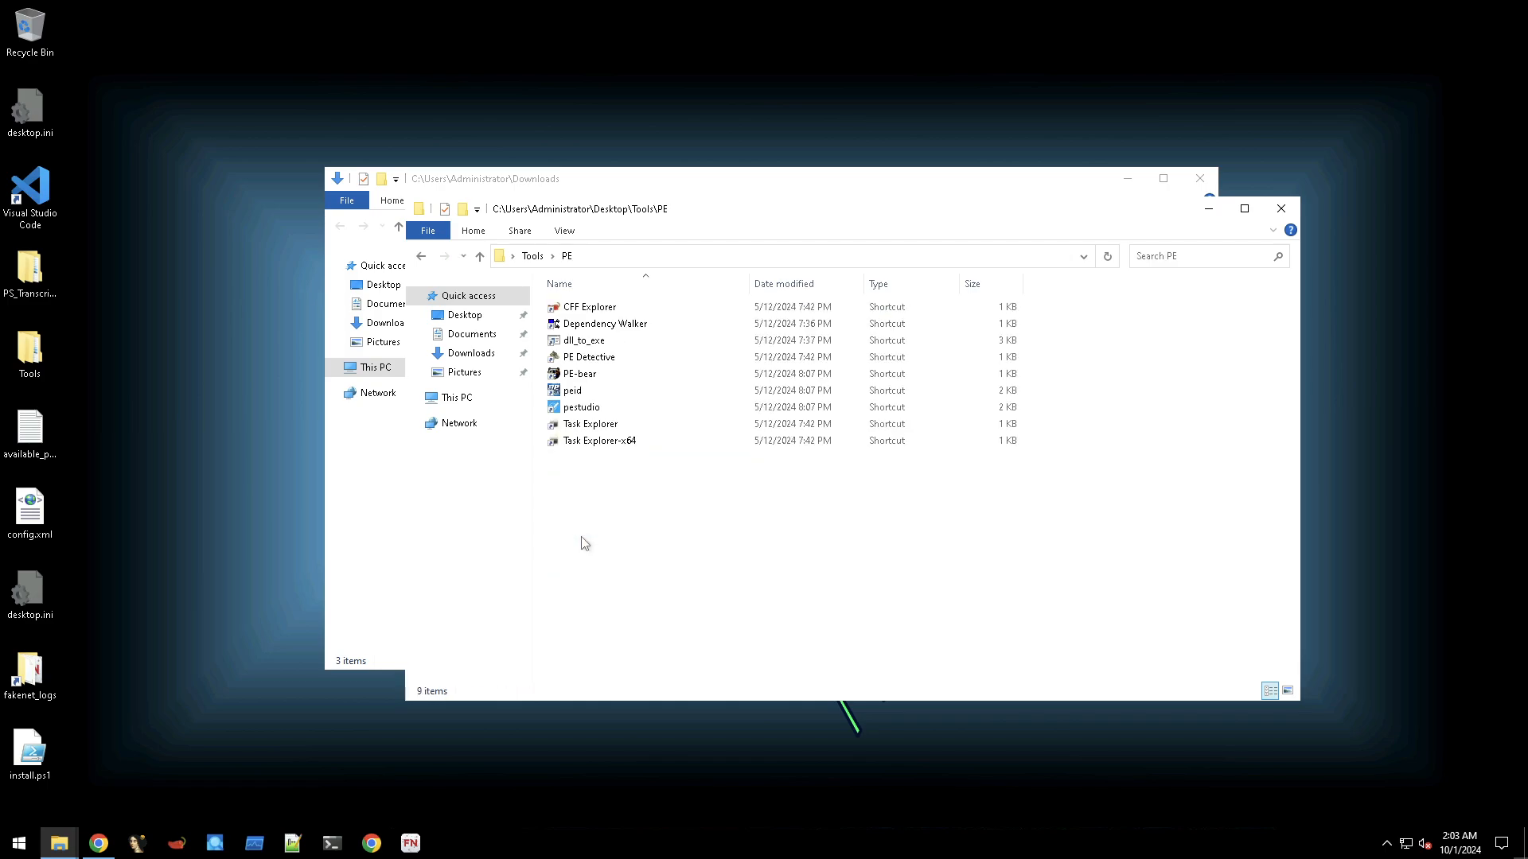
double_click(608, 374)
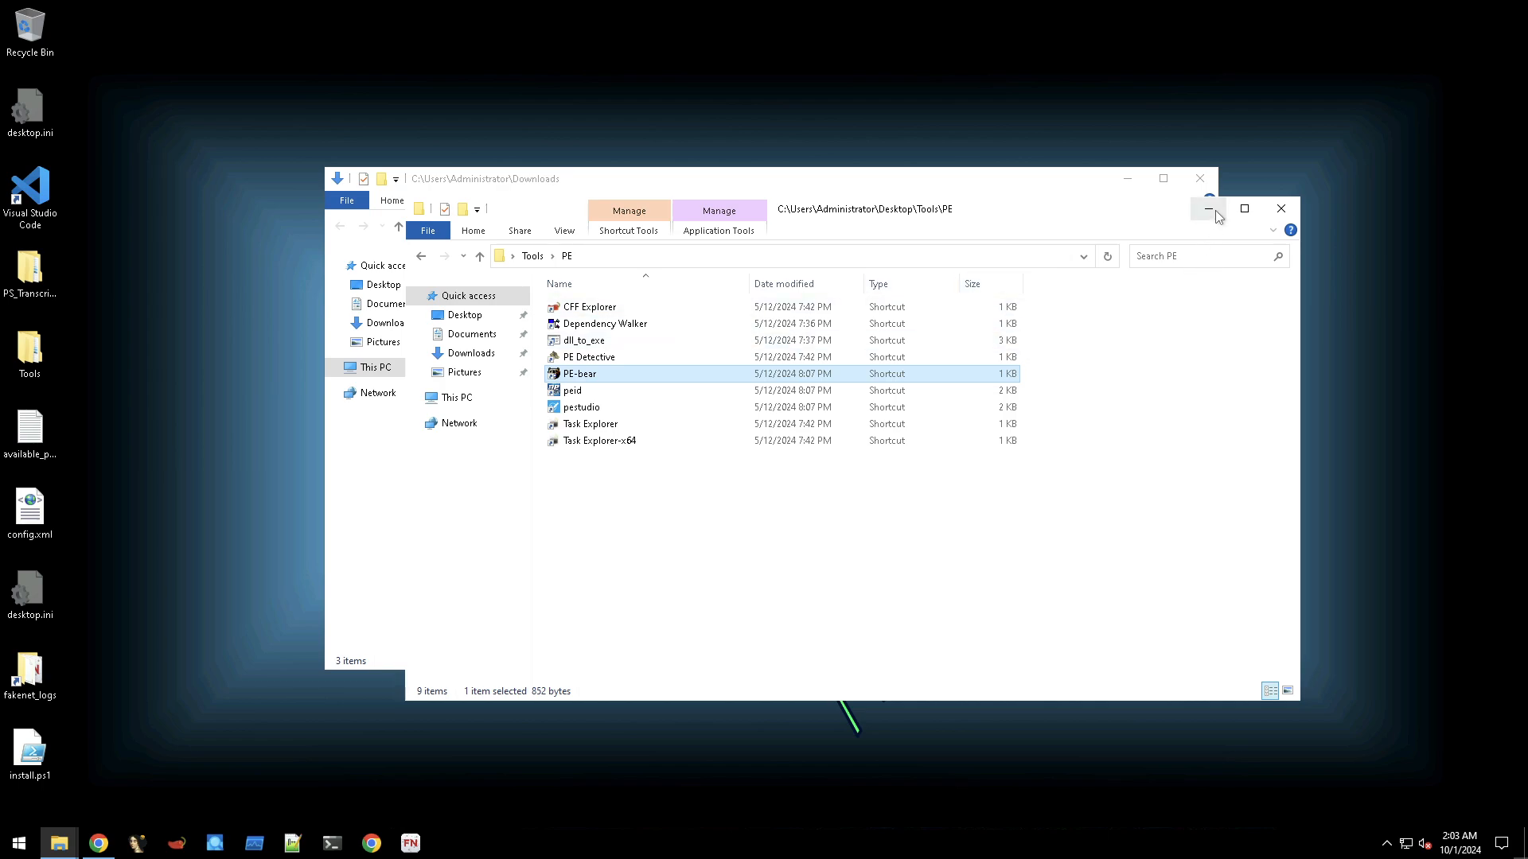
click(1040, 495)
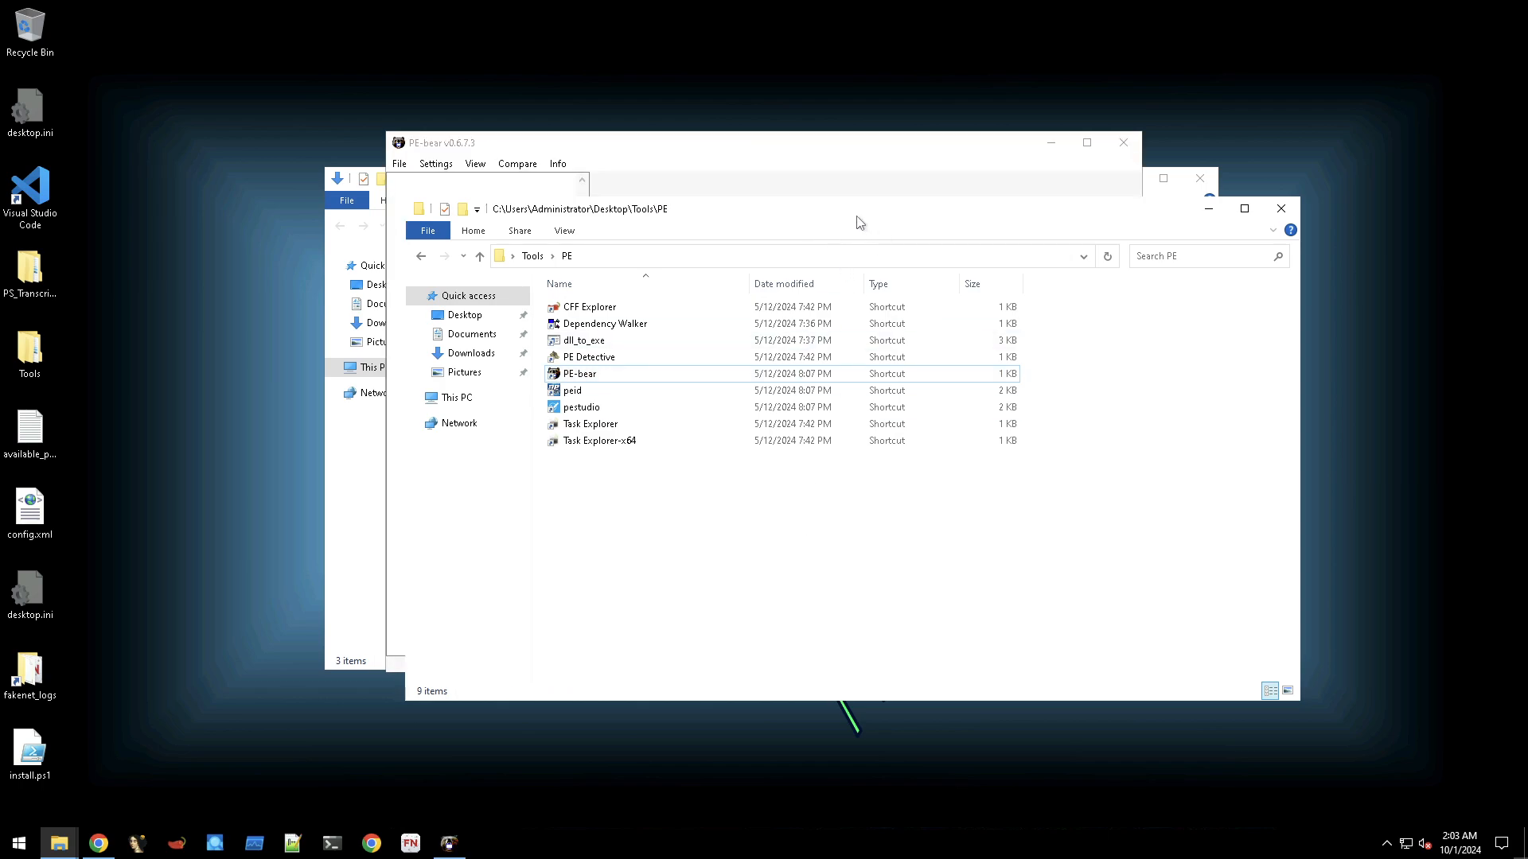
click(1208, 209)
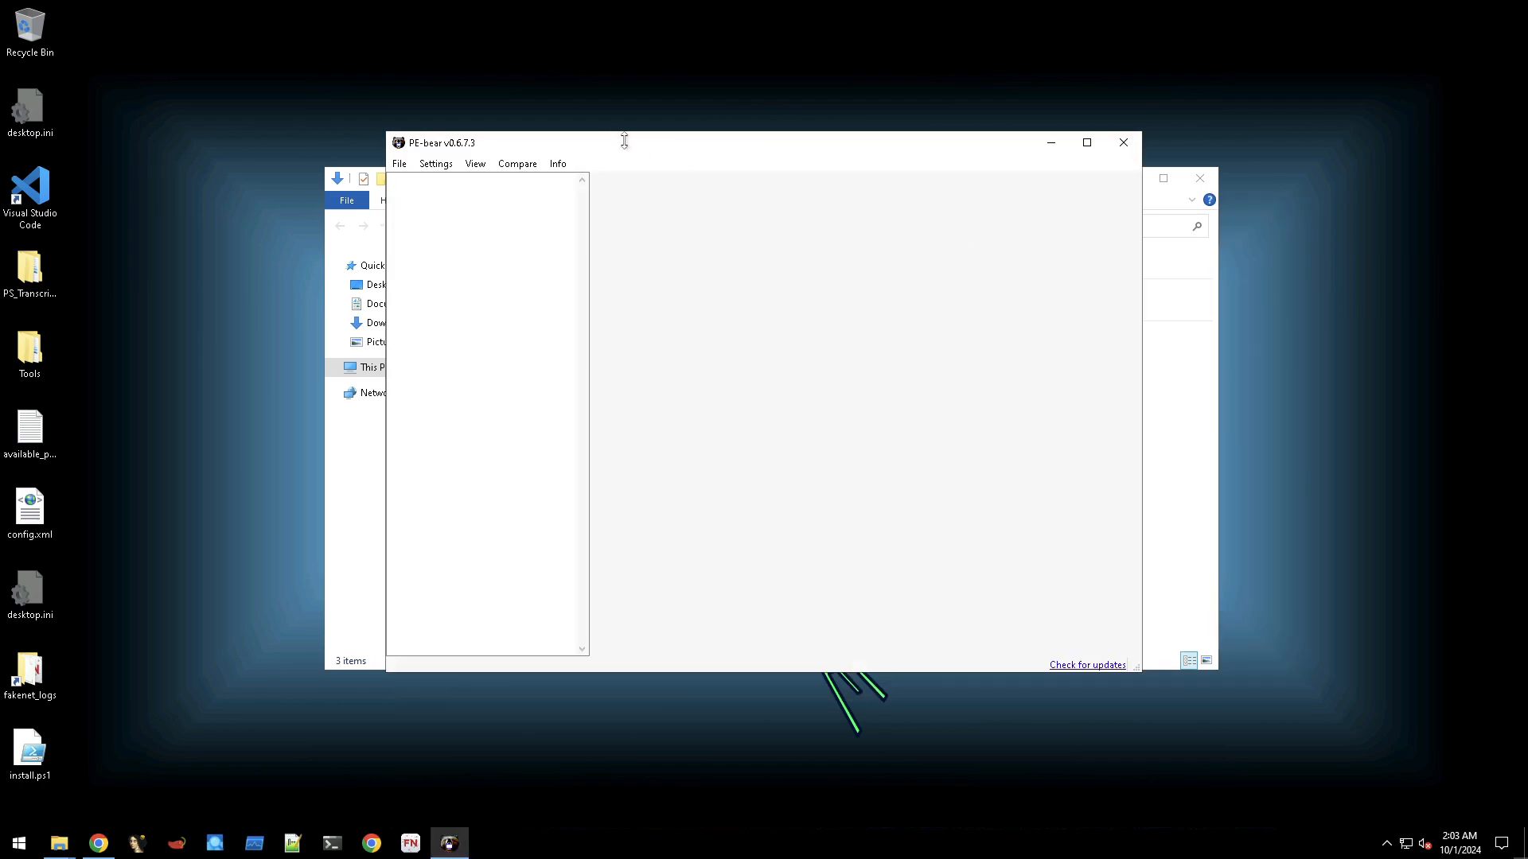
Load whydothis_01.bin from the Downloads folder into PE-bear, and enlarge the PE-bear window.
drag(624, 143, 947, 218)
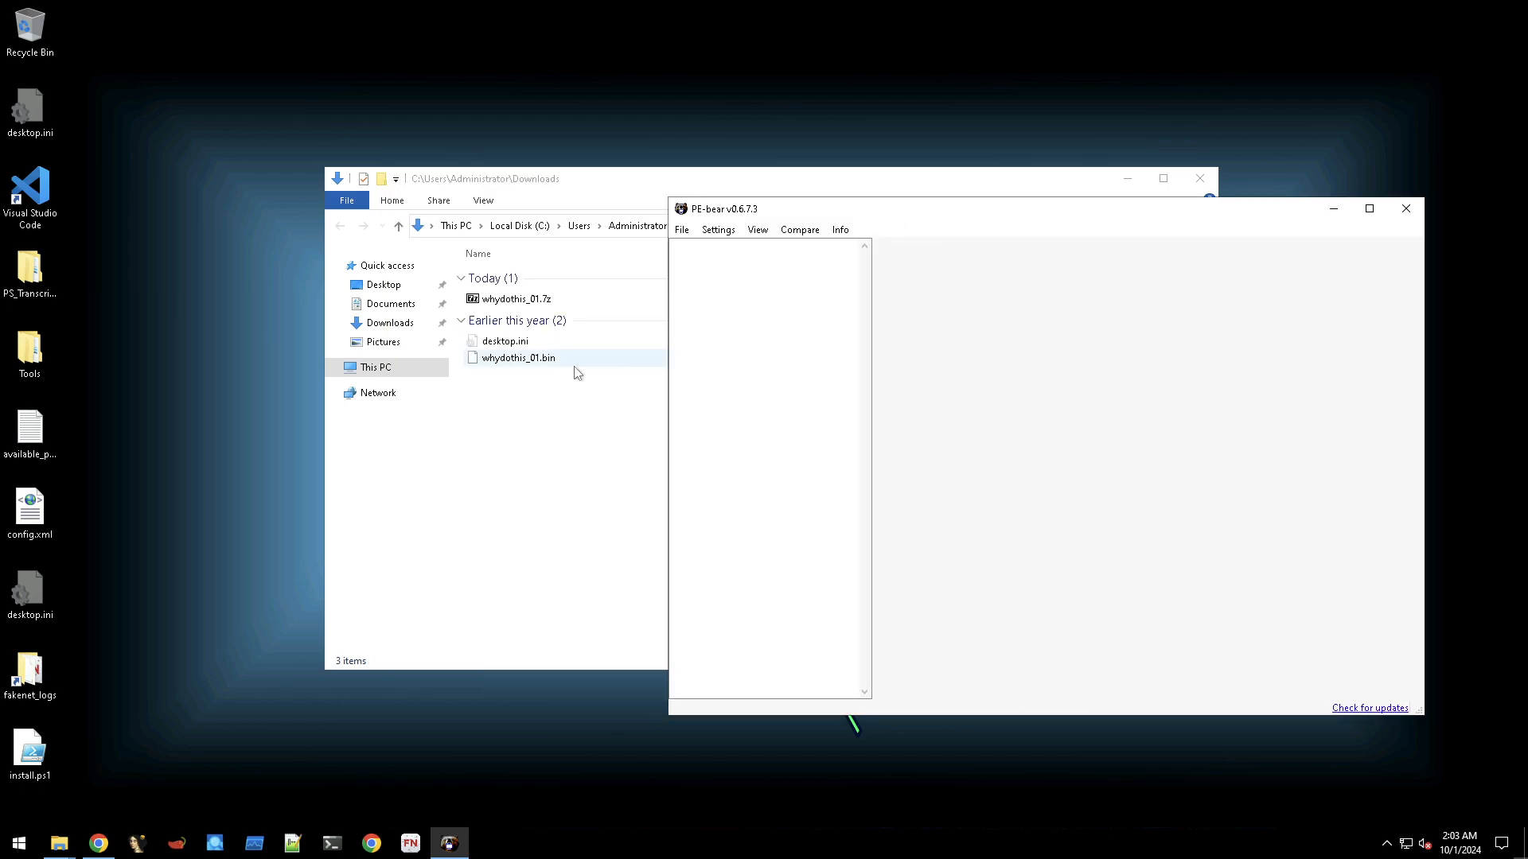
drag(525, 358, 812, 352)
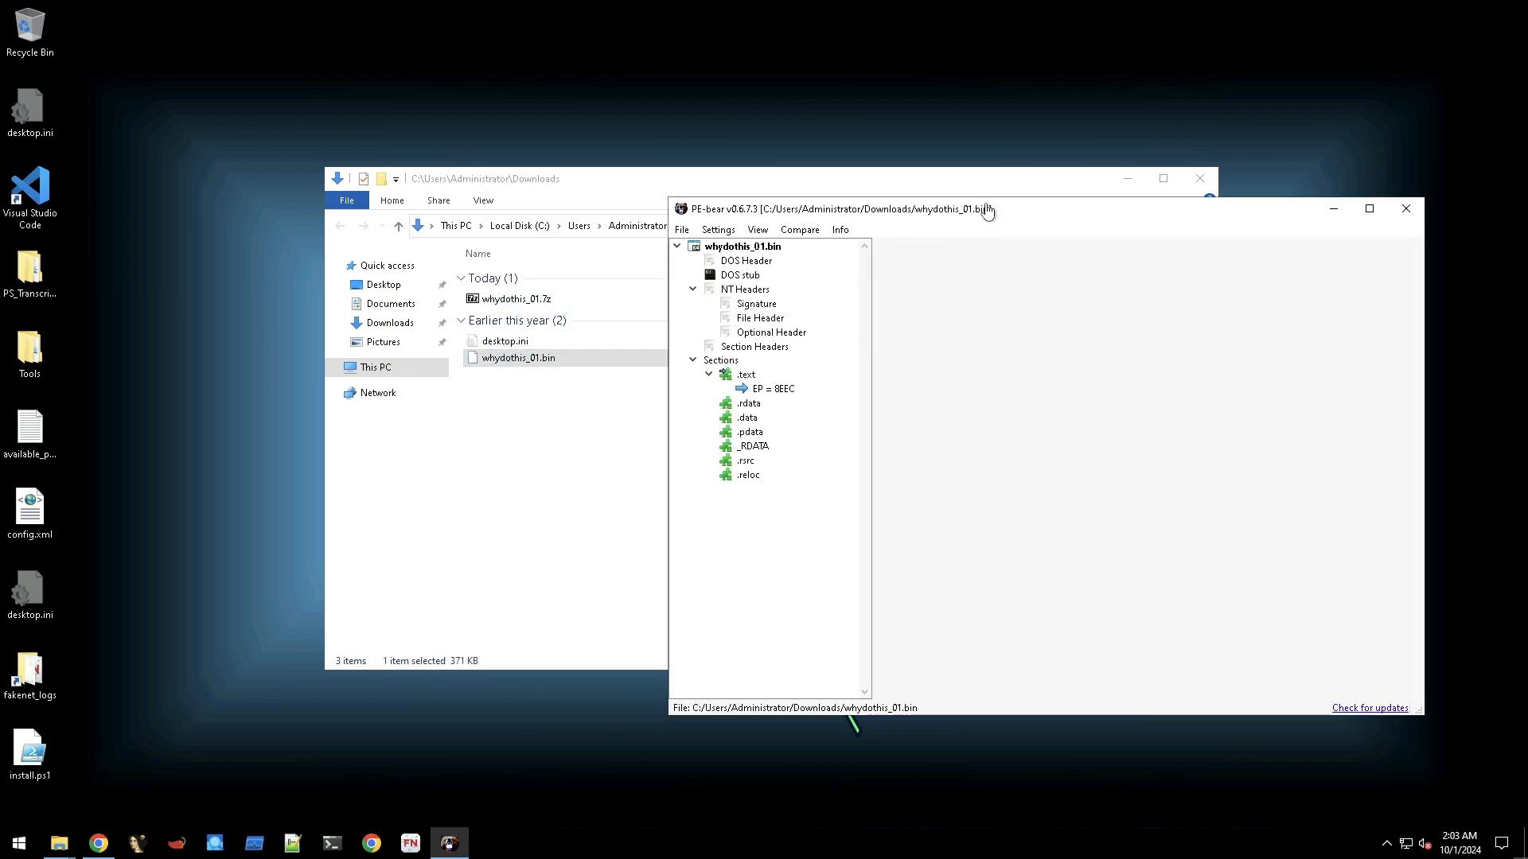
drag(883, 209, 487, 125)
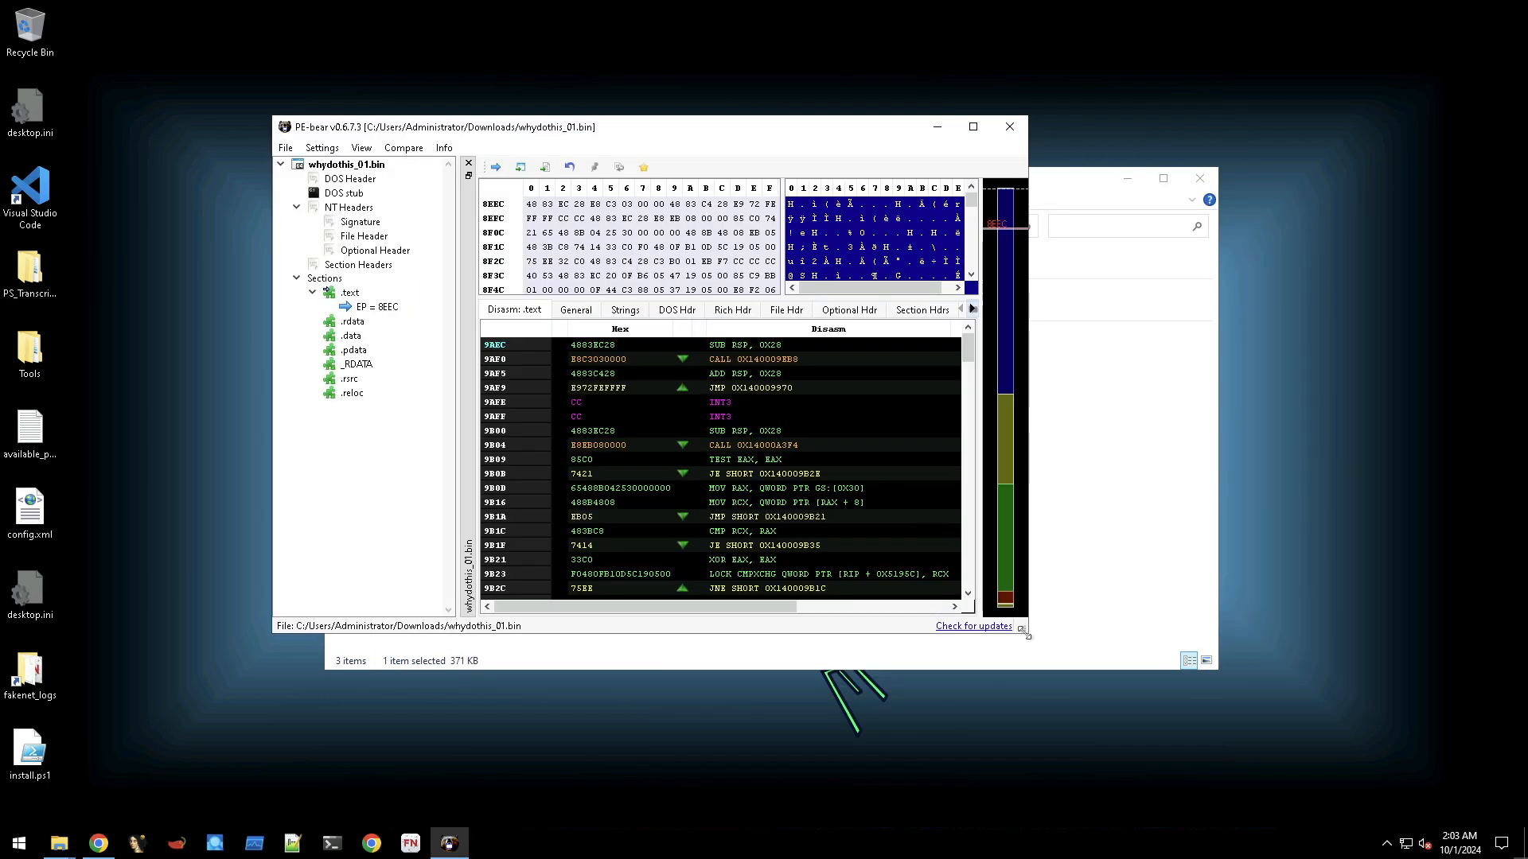
drag(1025, 634, 1237, 708)
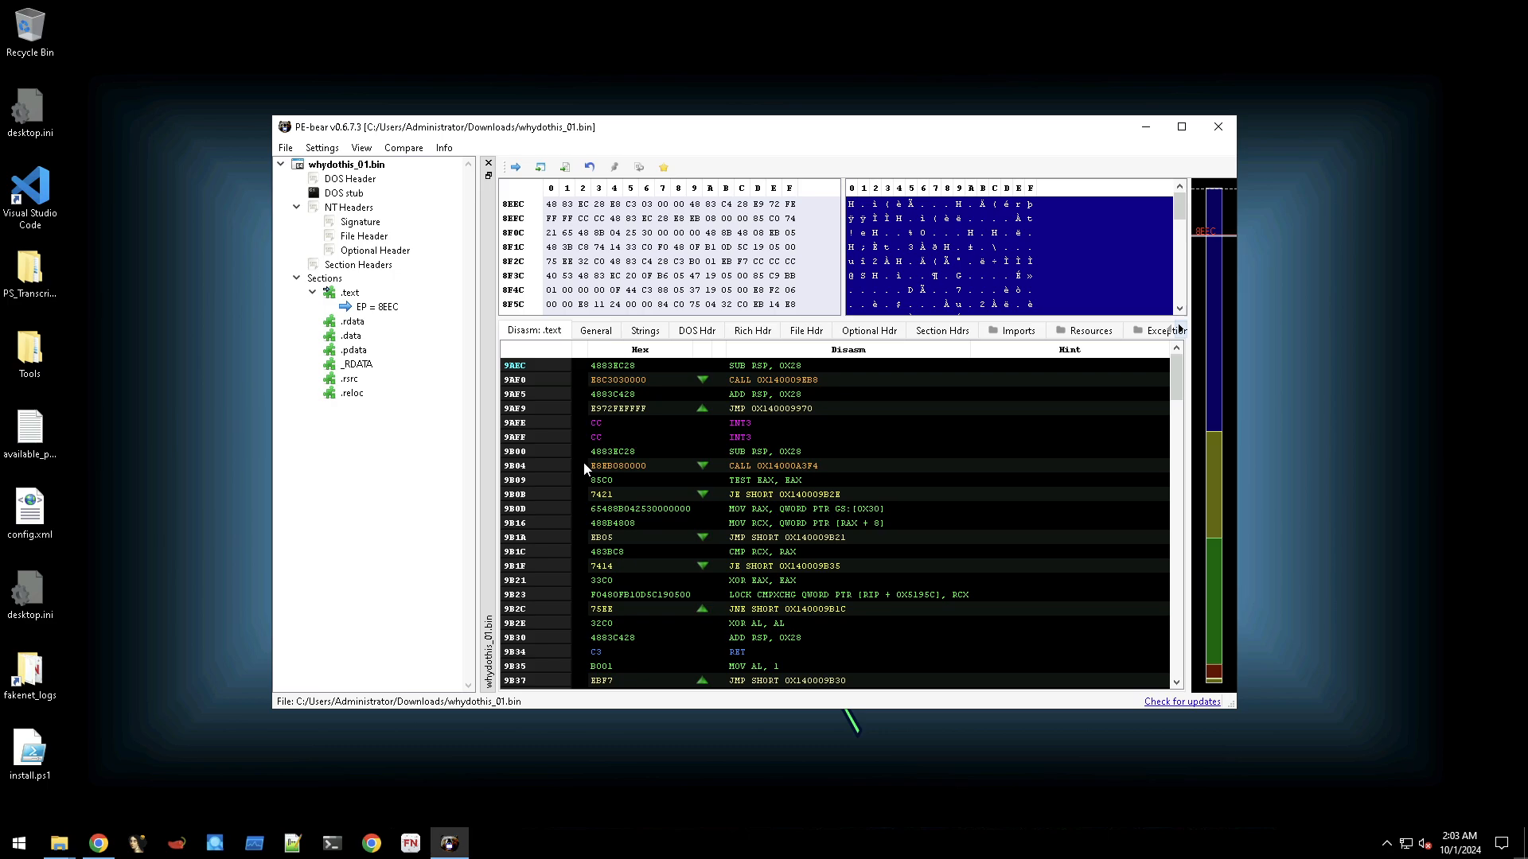
Examine the hex bytes and disassembly of the sample's DOS header and DOS stub.
click(365, 182)
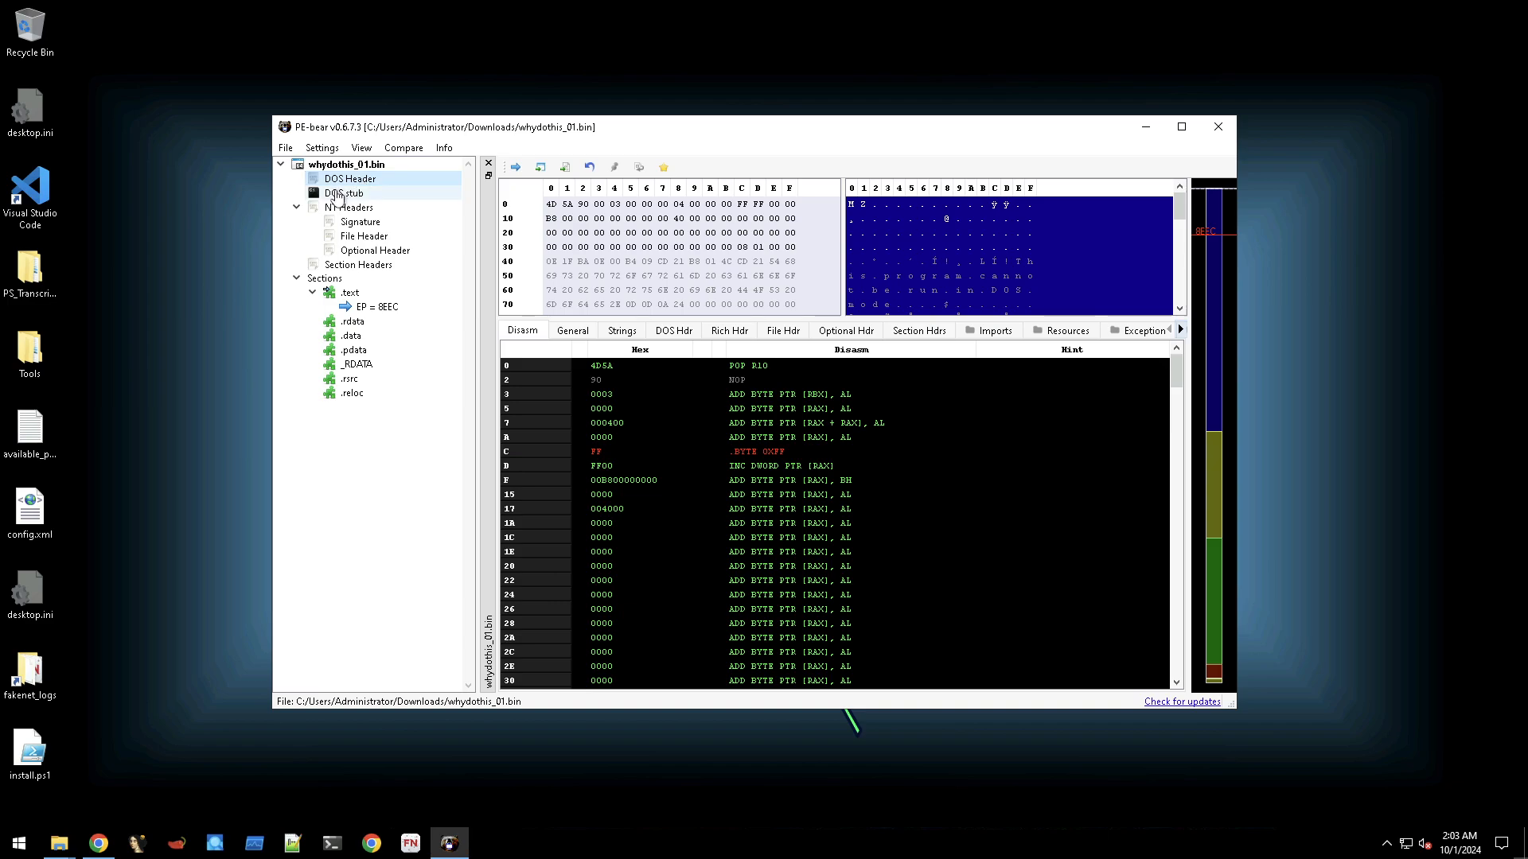
click(335, 193)
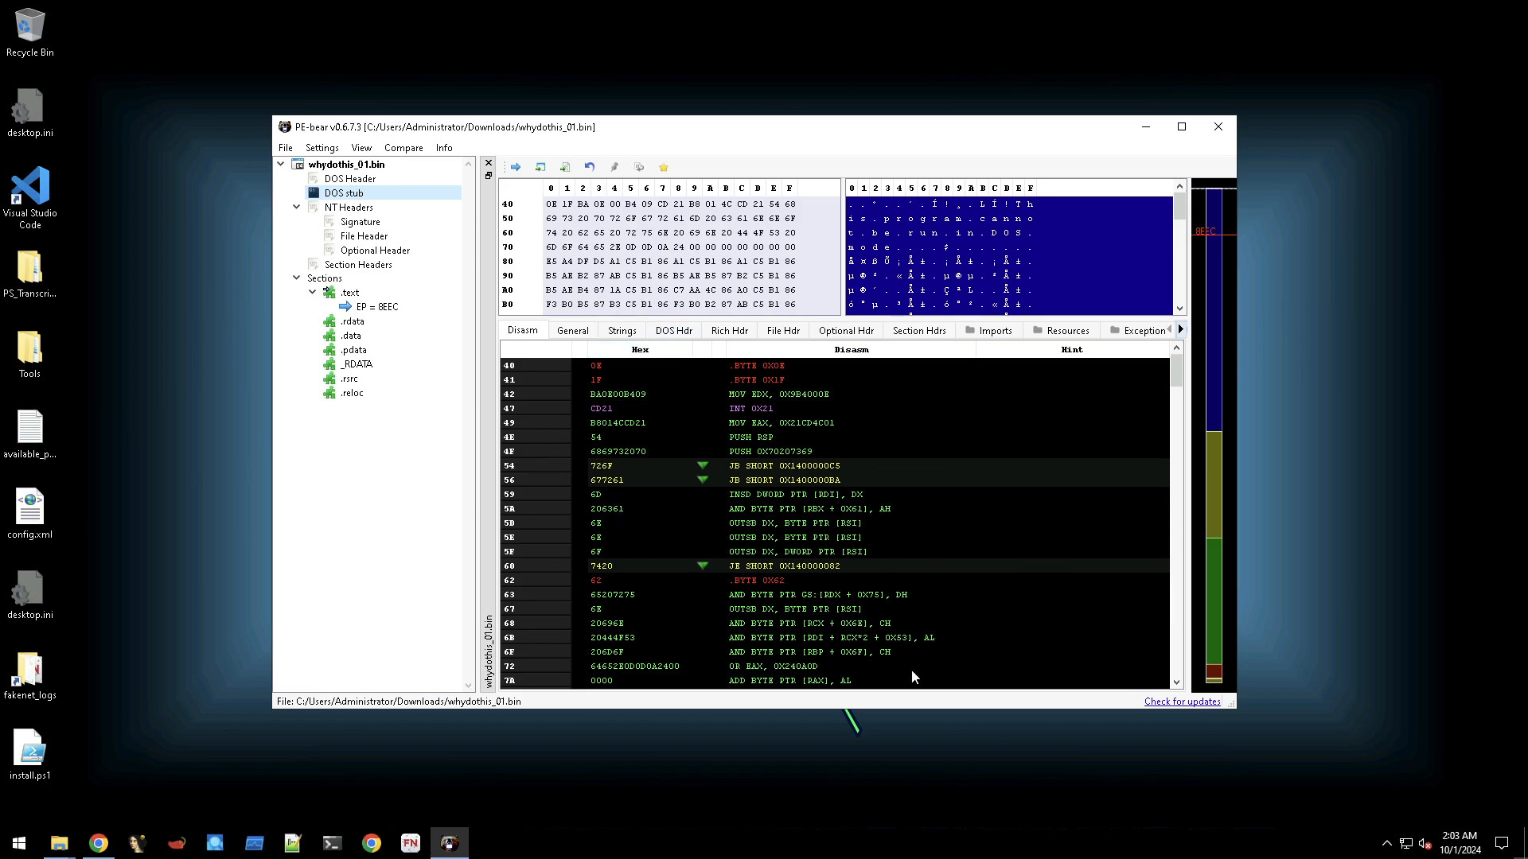
click(347, 180)
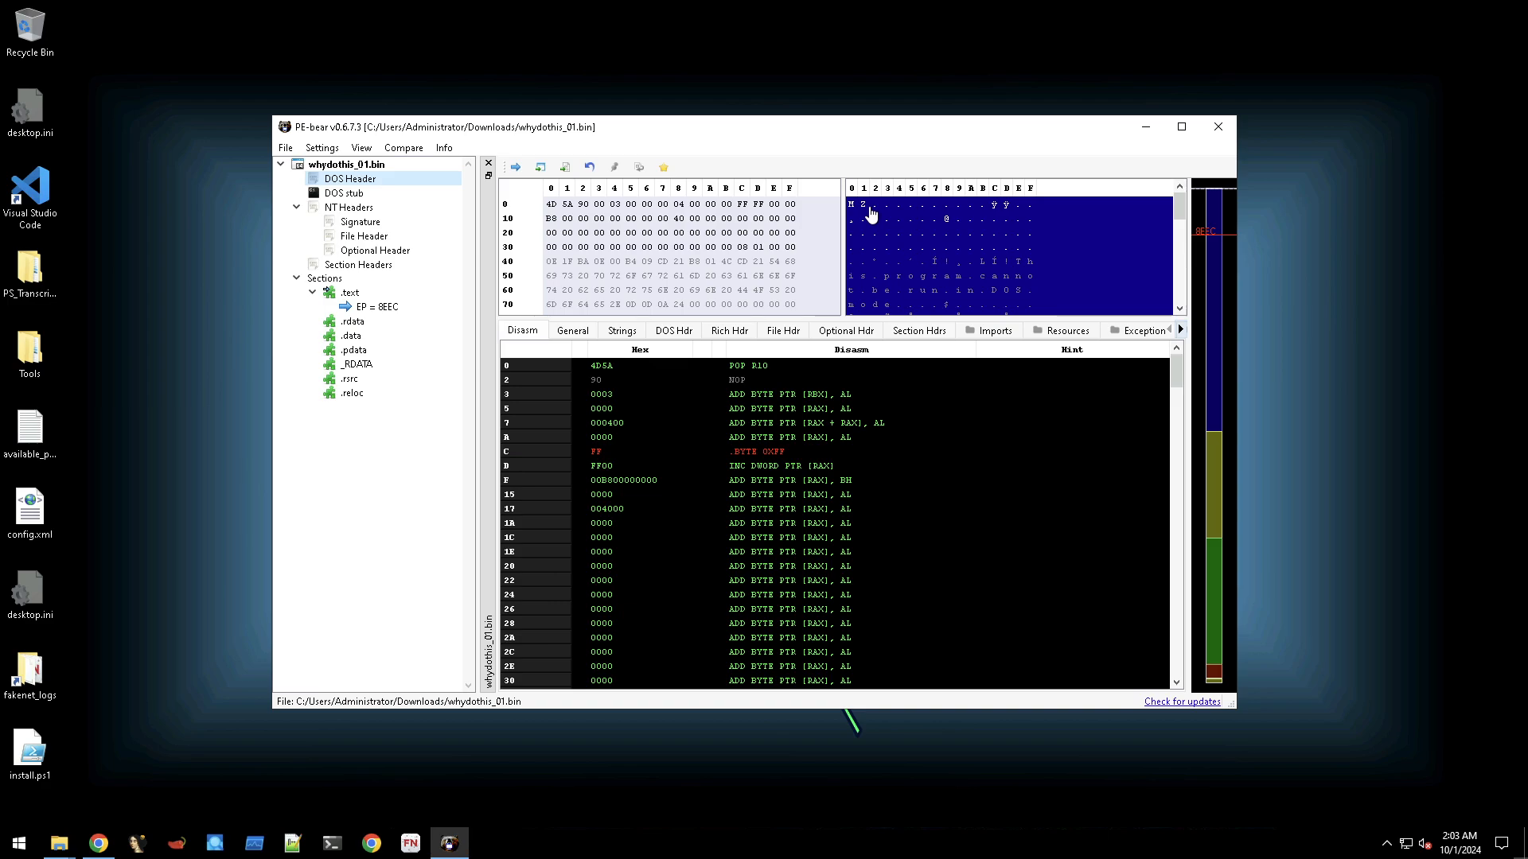
click(335, 194)
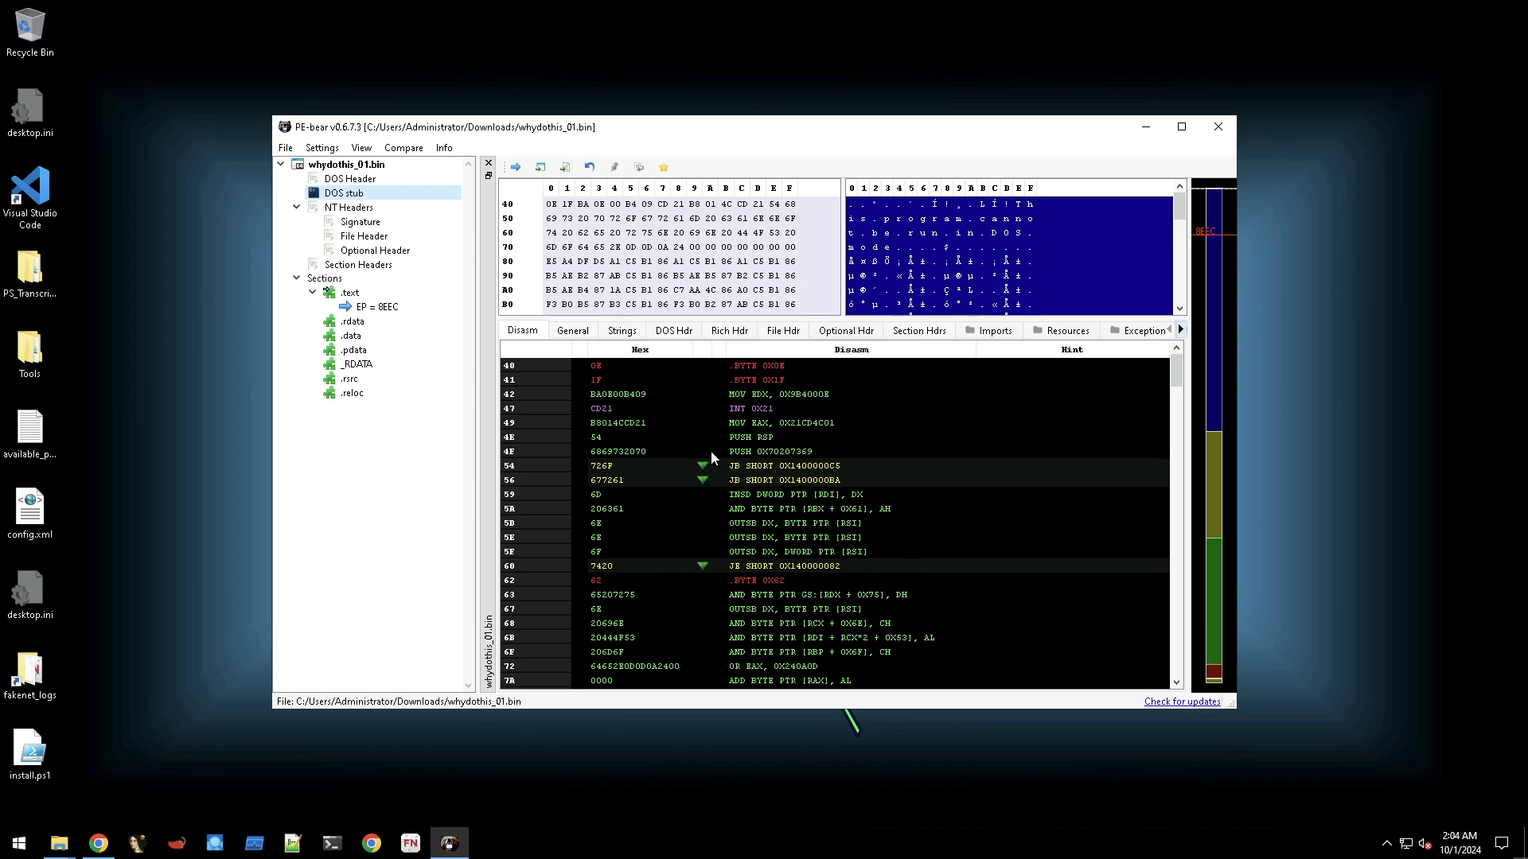
Go through the NT headers' bytes, covering the signature, file header and optional header.
click(348, 207)
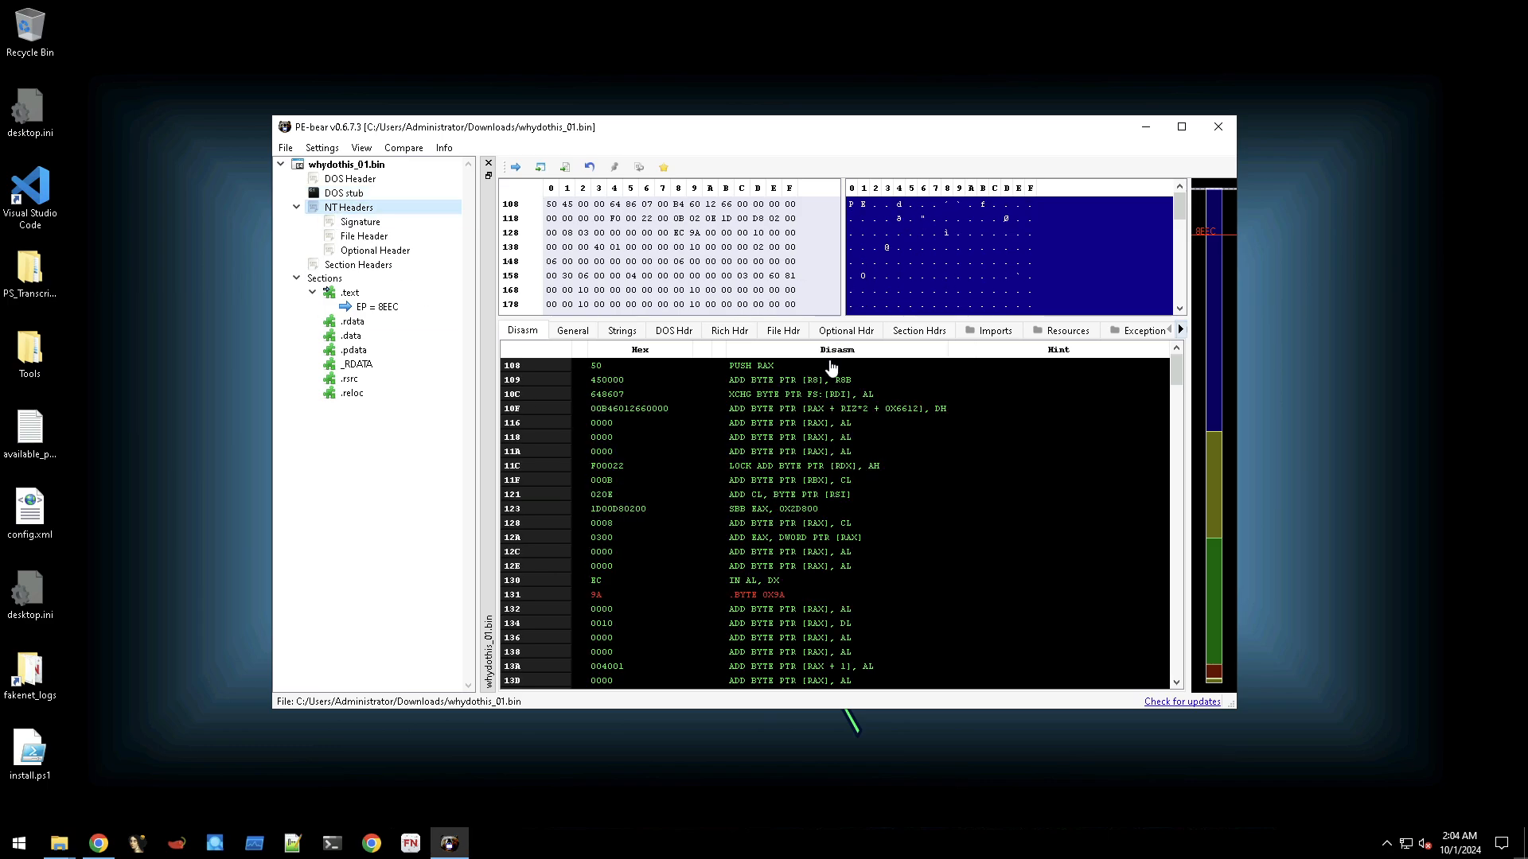
click(362, 223)
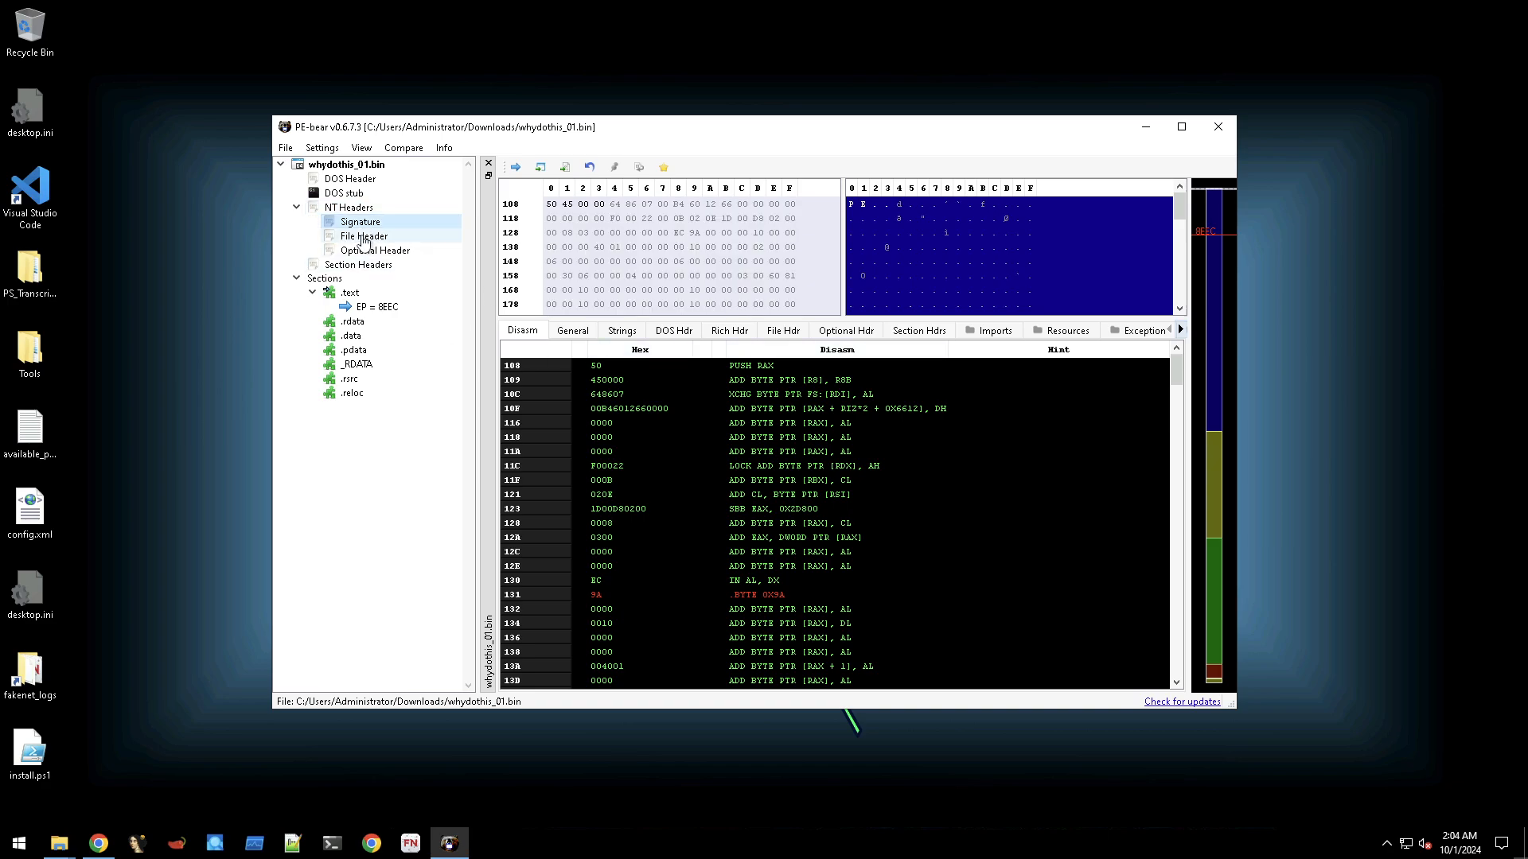
click(363, 238)
click(357, 252)
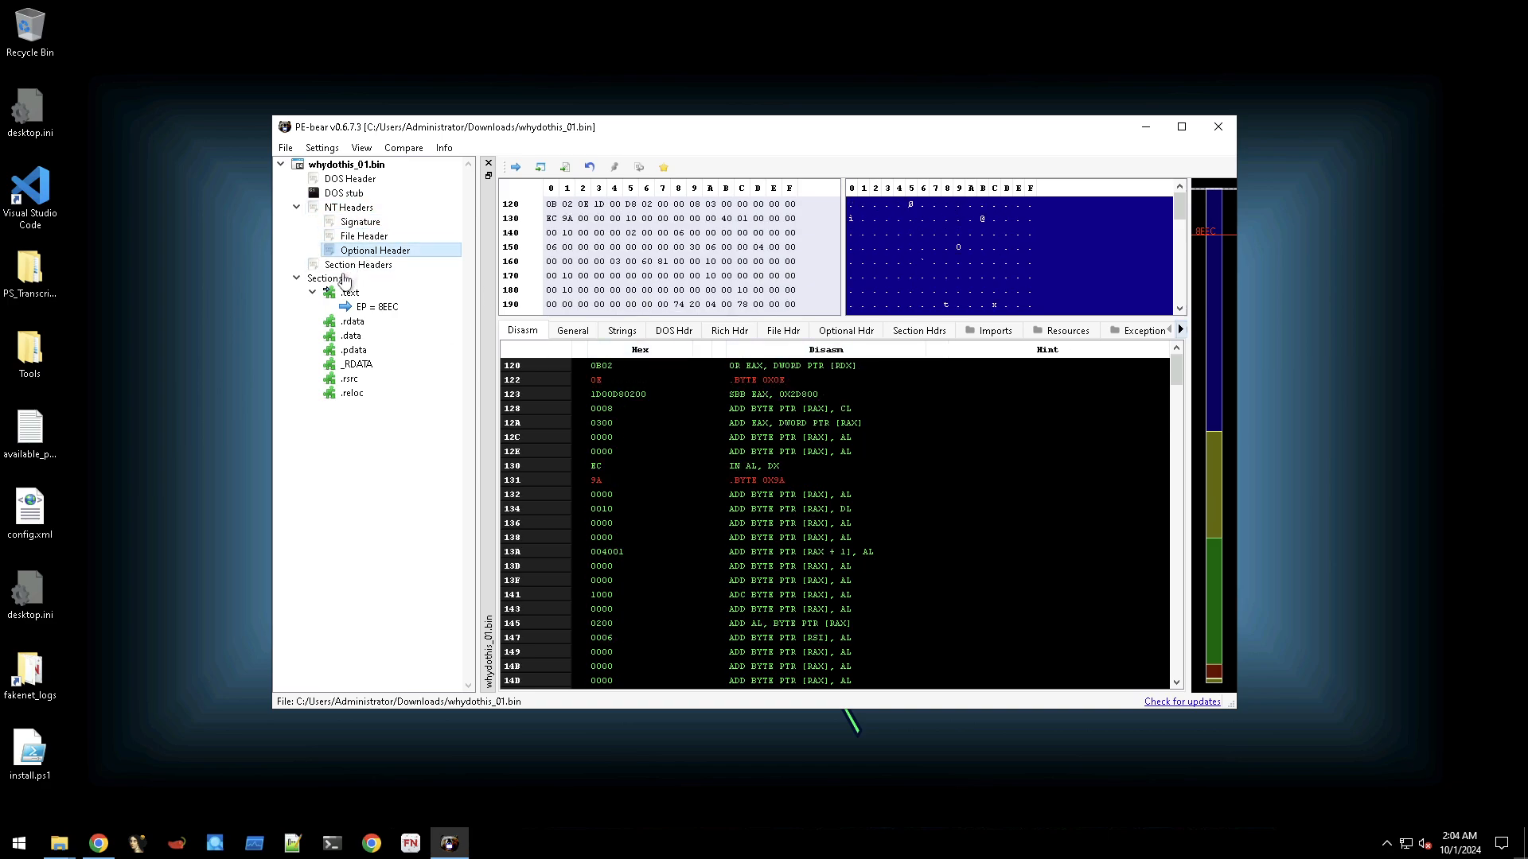
View the sample's general file info with its hashes, and skim the beginning of its extracted strings.
click(571, 332)
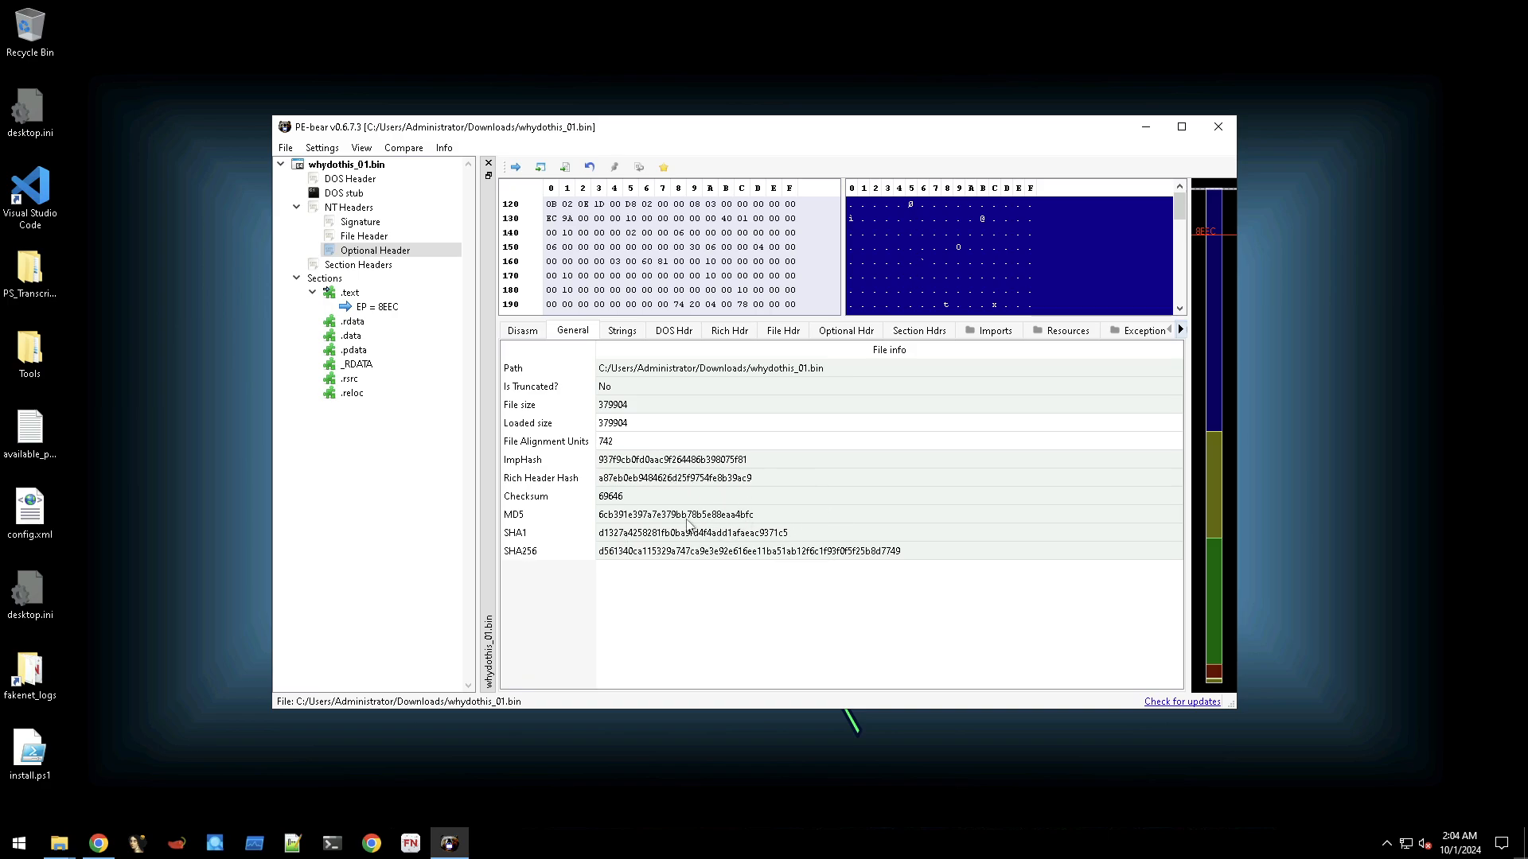
click(618, 334)
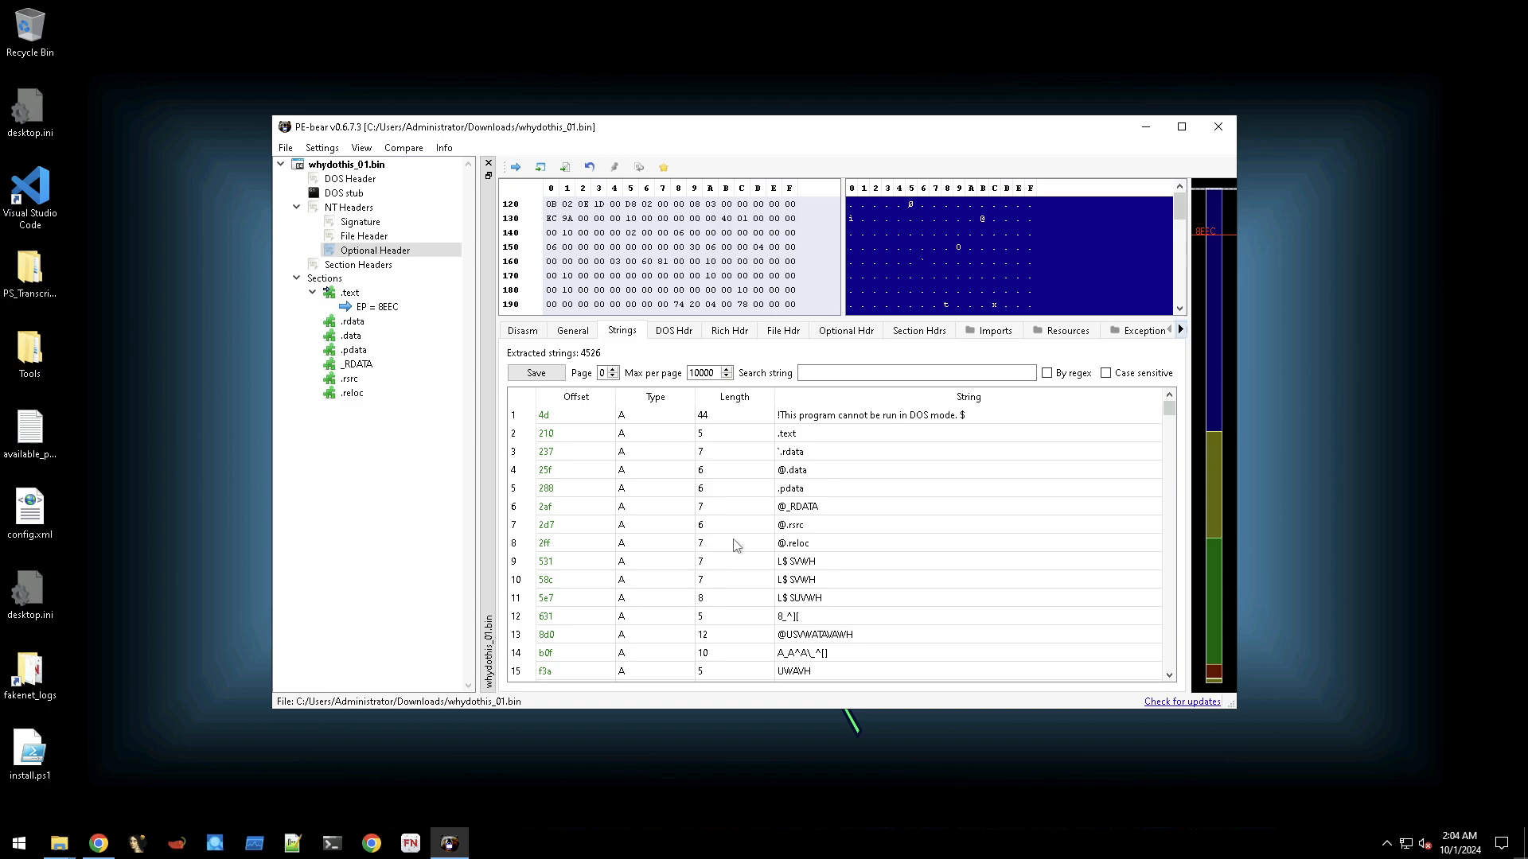
scroll(734, 545, down, 14)
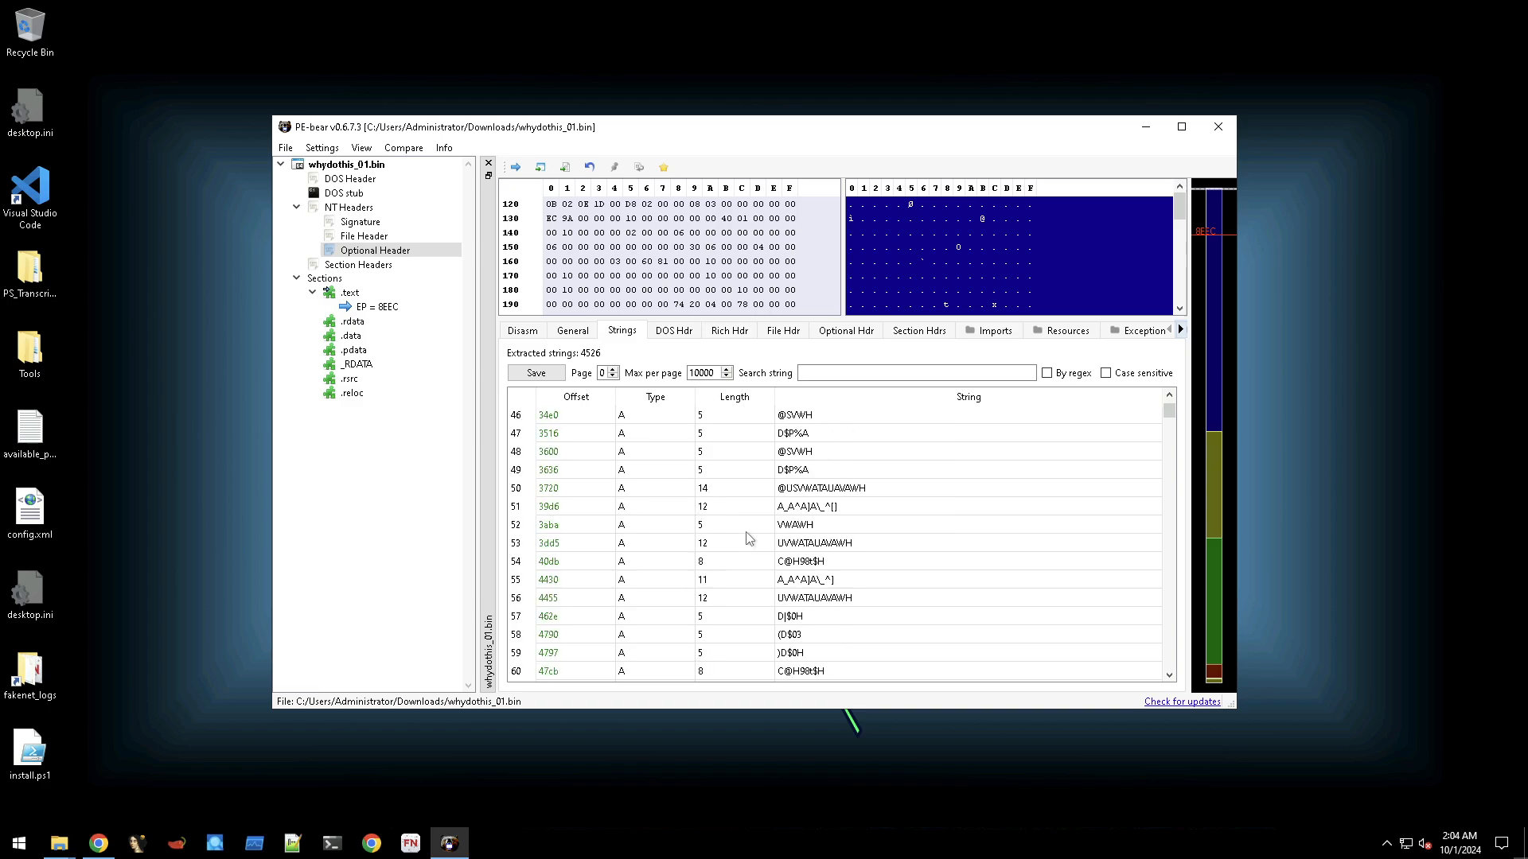
scroll(757, 533, up, 14)
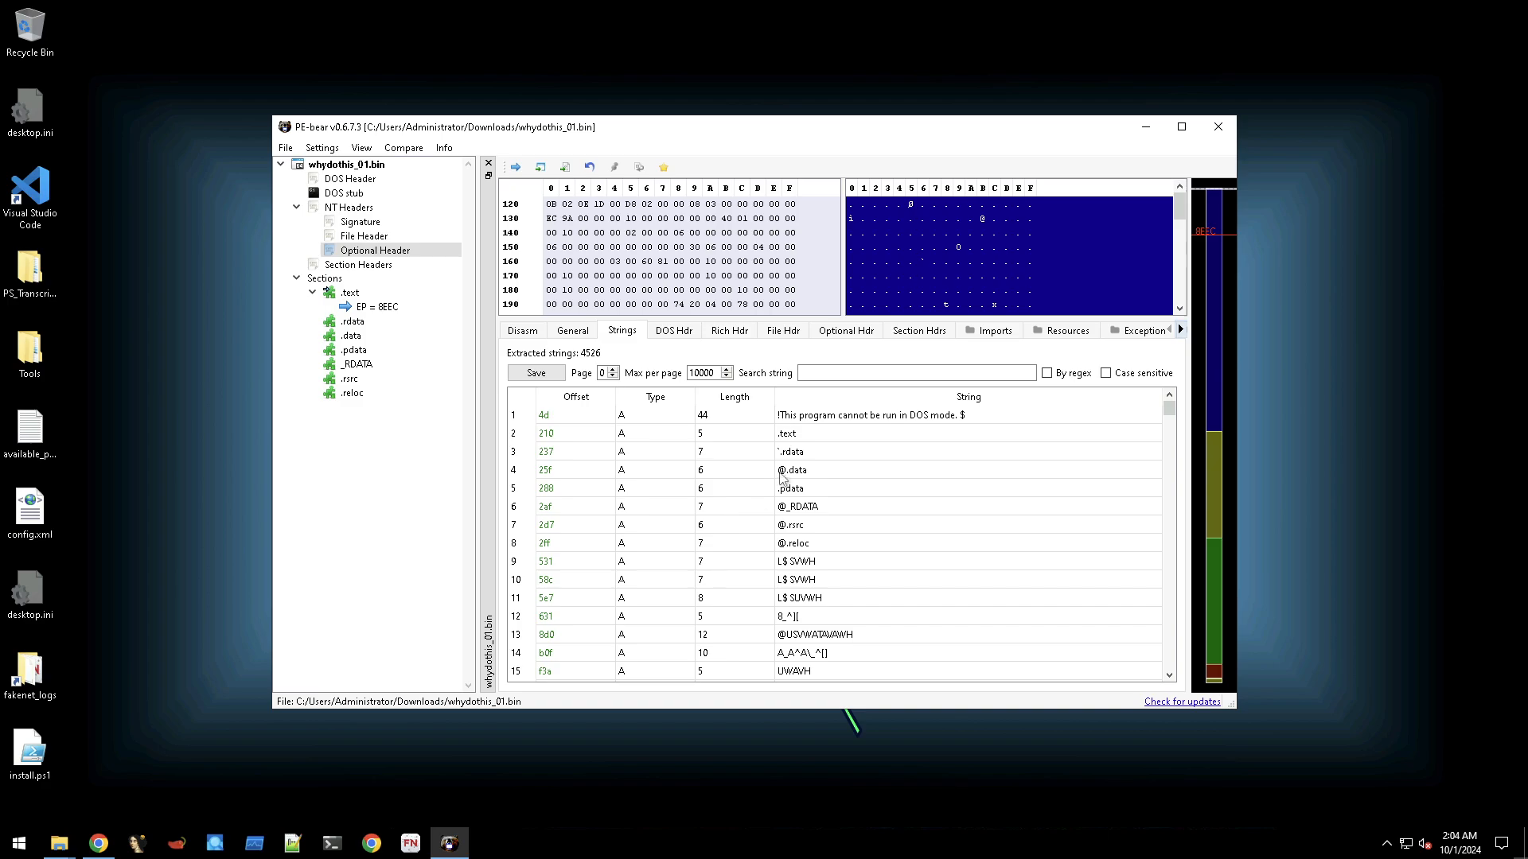
Search the extracted strings for "exe", and clear the search filter.
click(810, 372)
text(exe)
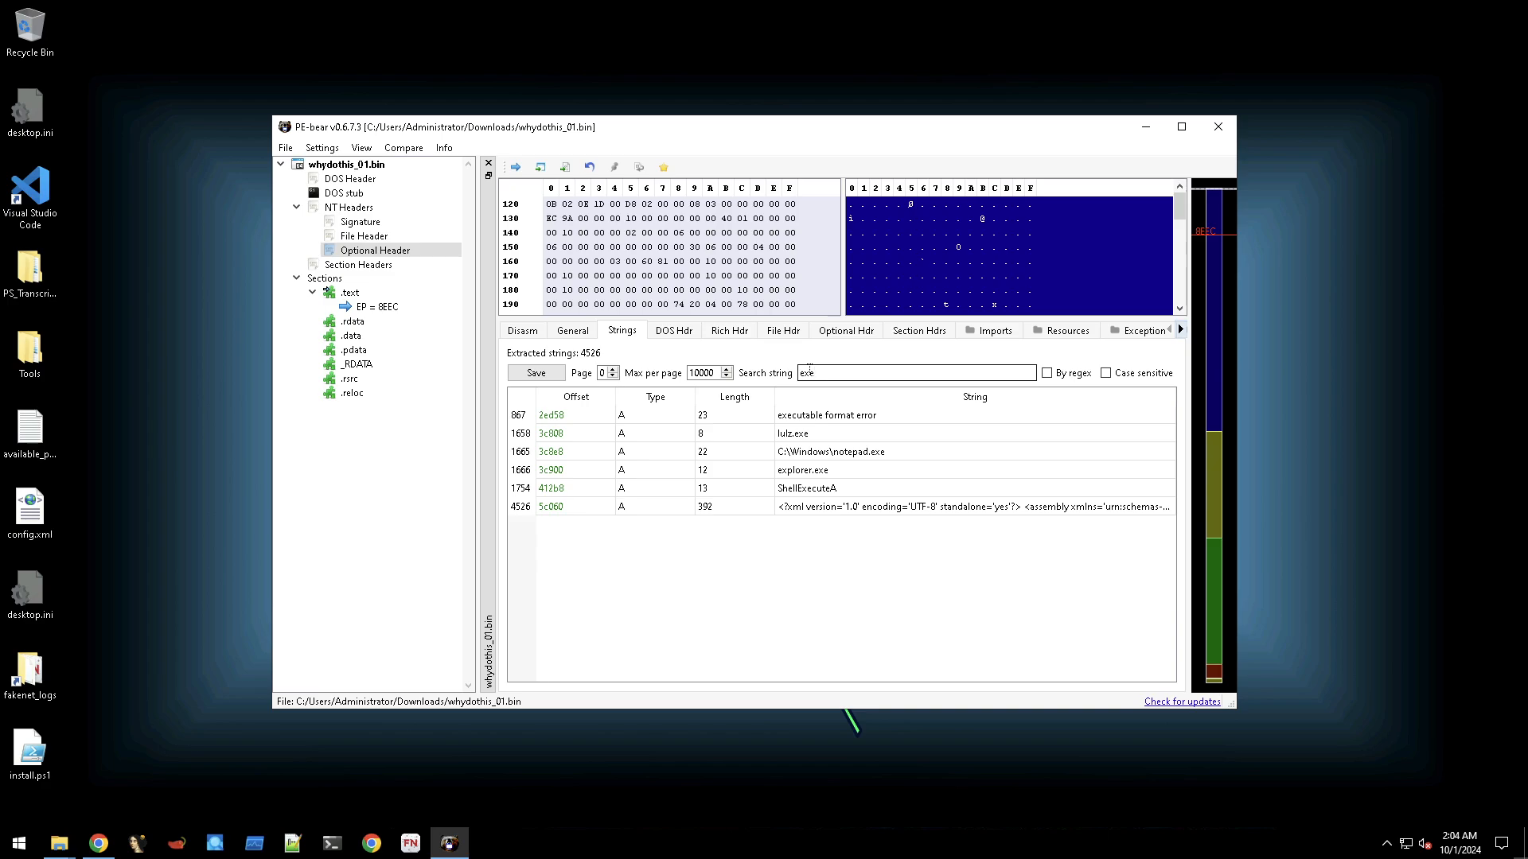
double_click(809, 371)
key(BackSpace)
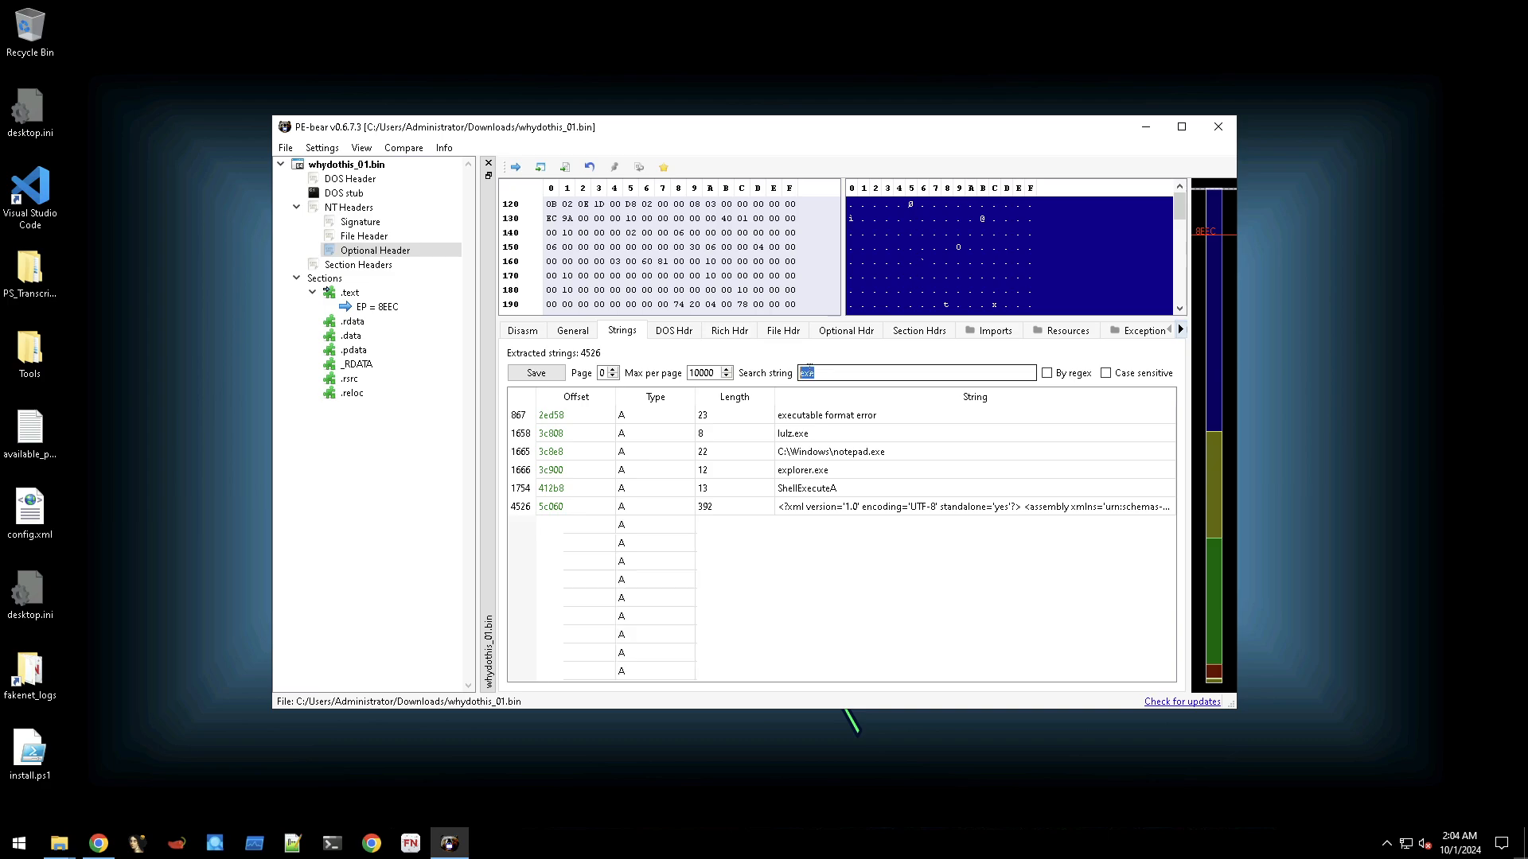
Browse the unfiltered extracted strings, examining their offsets, types and lengths, and select the type cell of the smj-se string.
scroll(995, 482, down, 12)
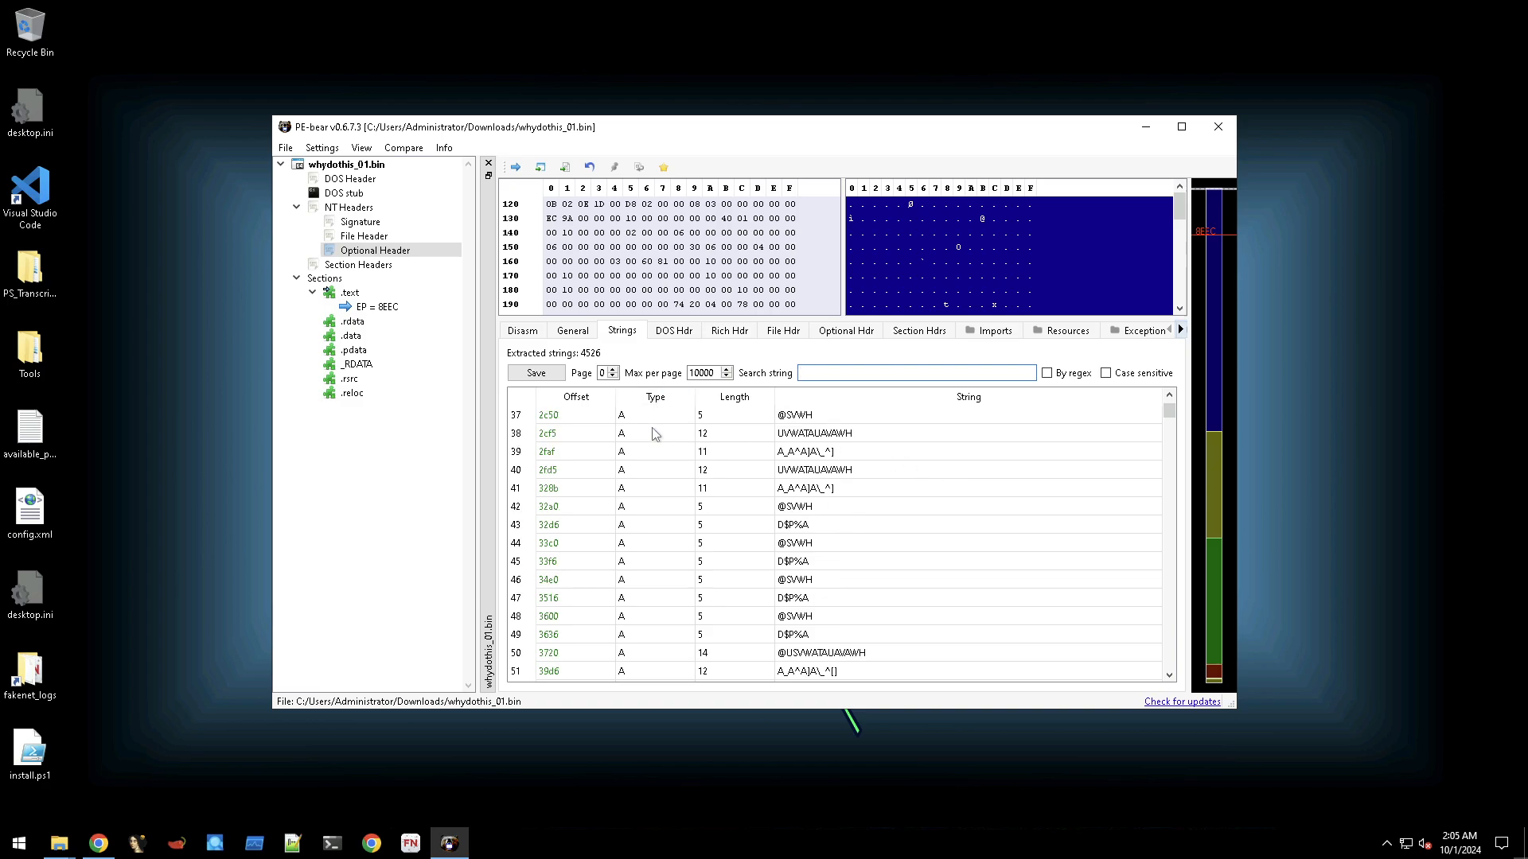
scroll(657, 434, down, 14)
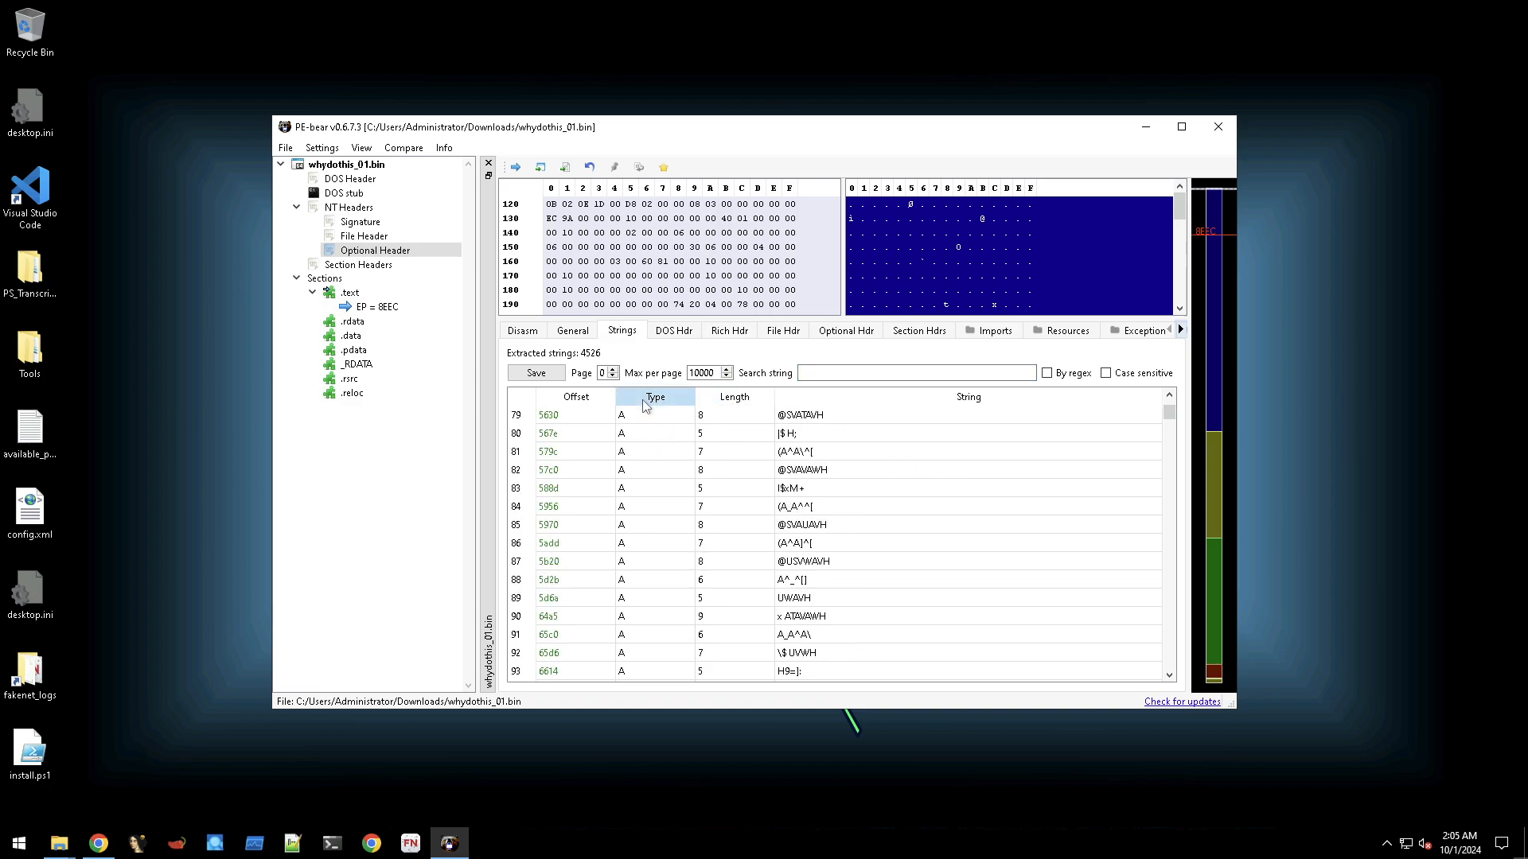
scroll(657, 430, up, 20)
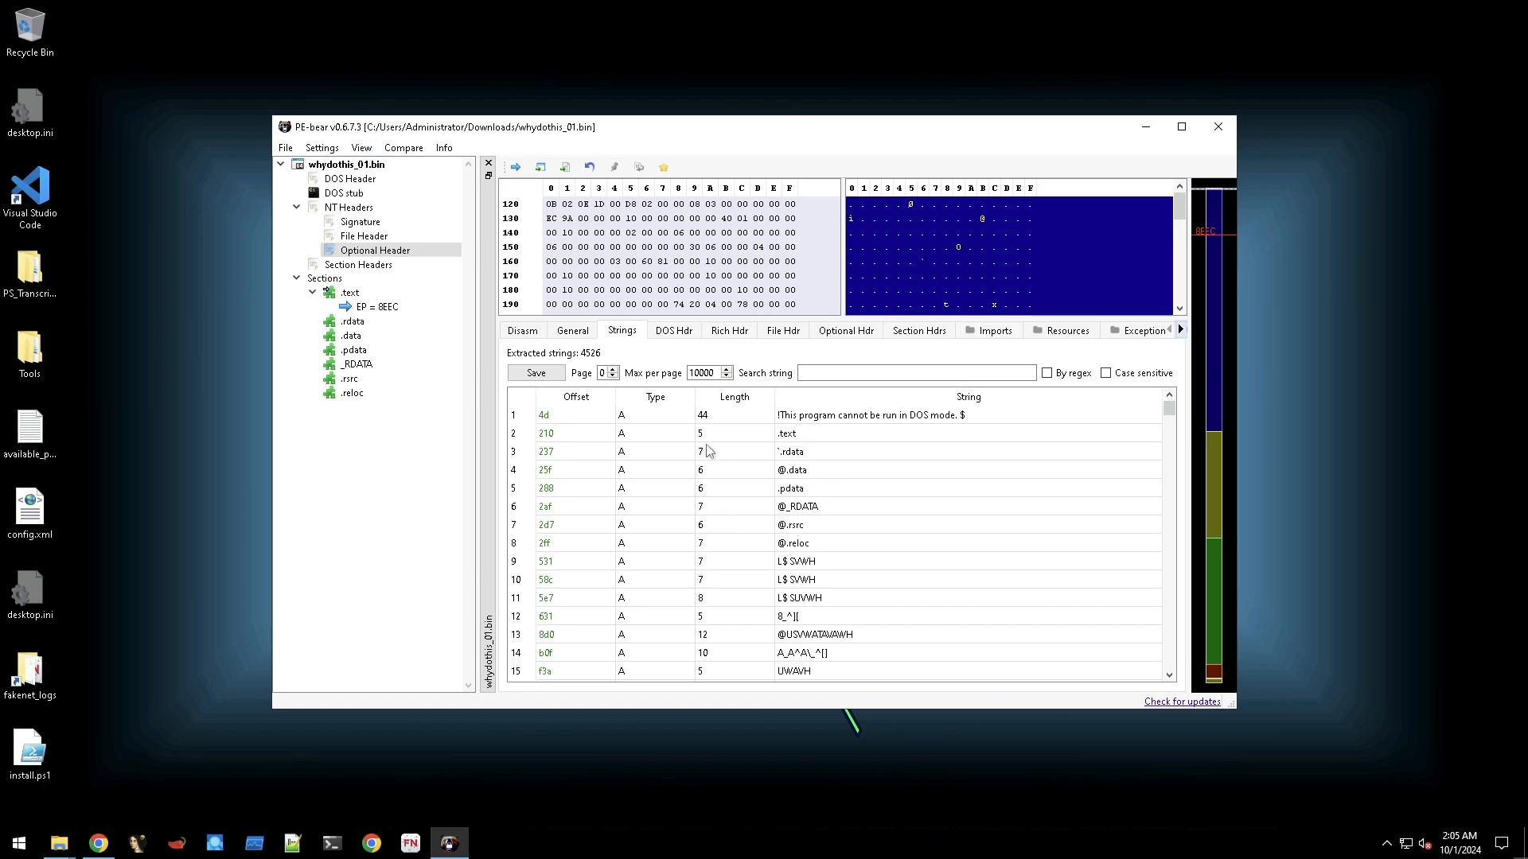
scroll(717, 537, down, 6)
scroll(716, 537, down, 20)
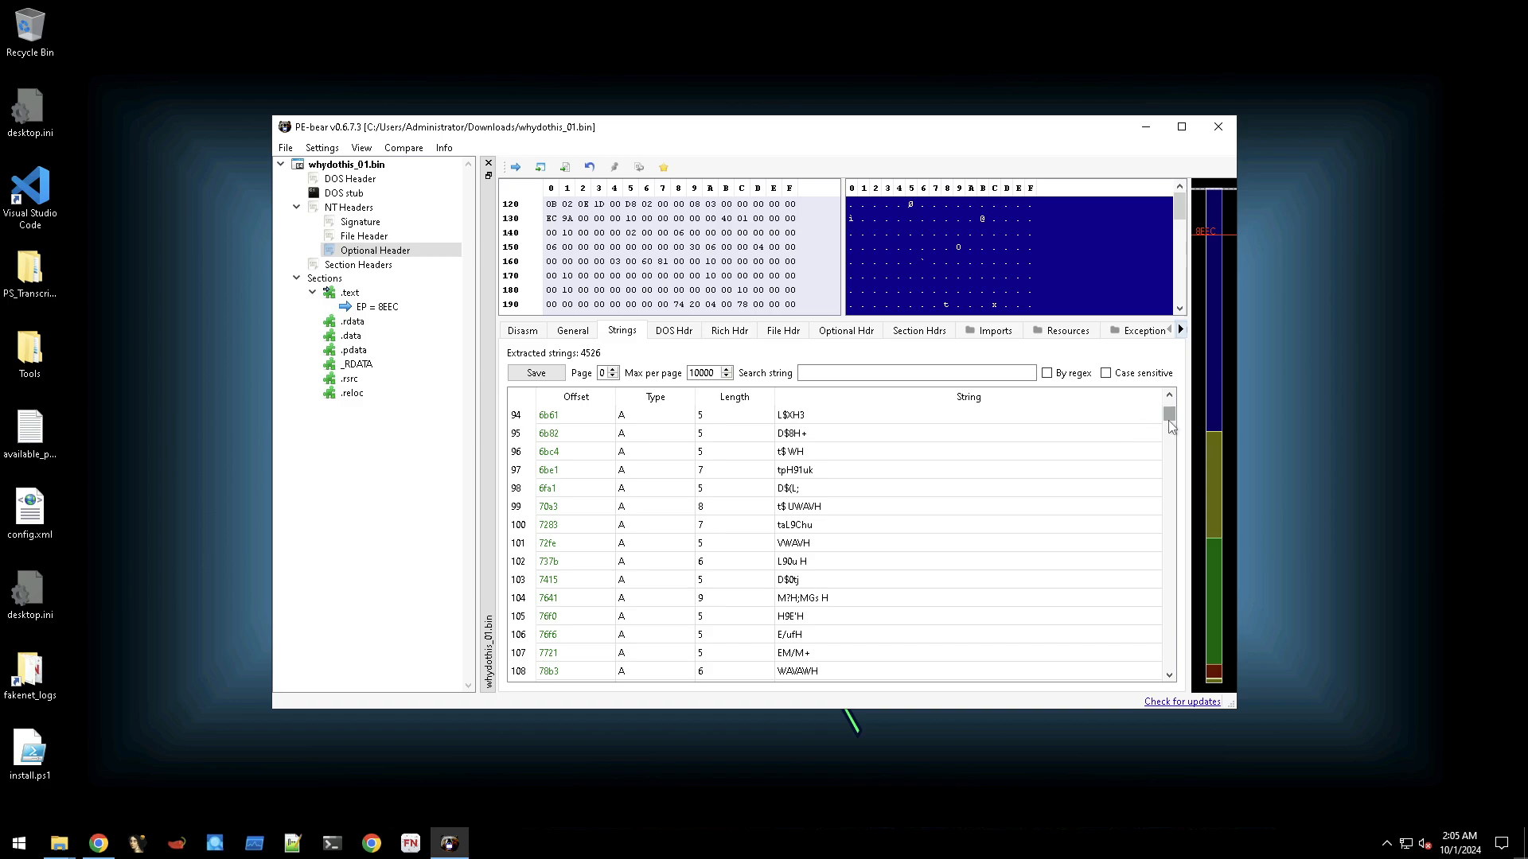
drag(1172, 427, 1175, 532)
scroll(804, 501, up, 20)
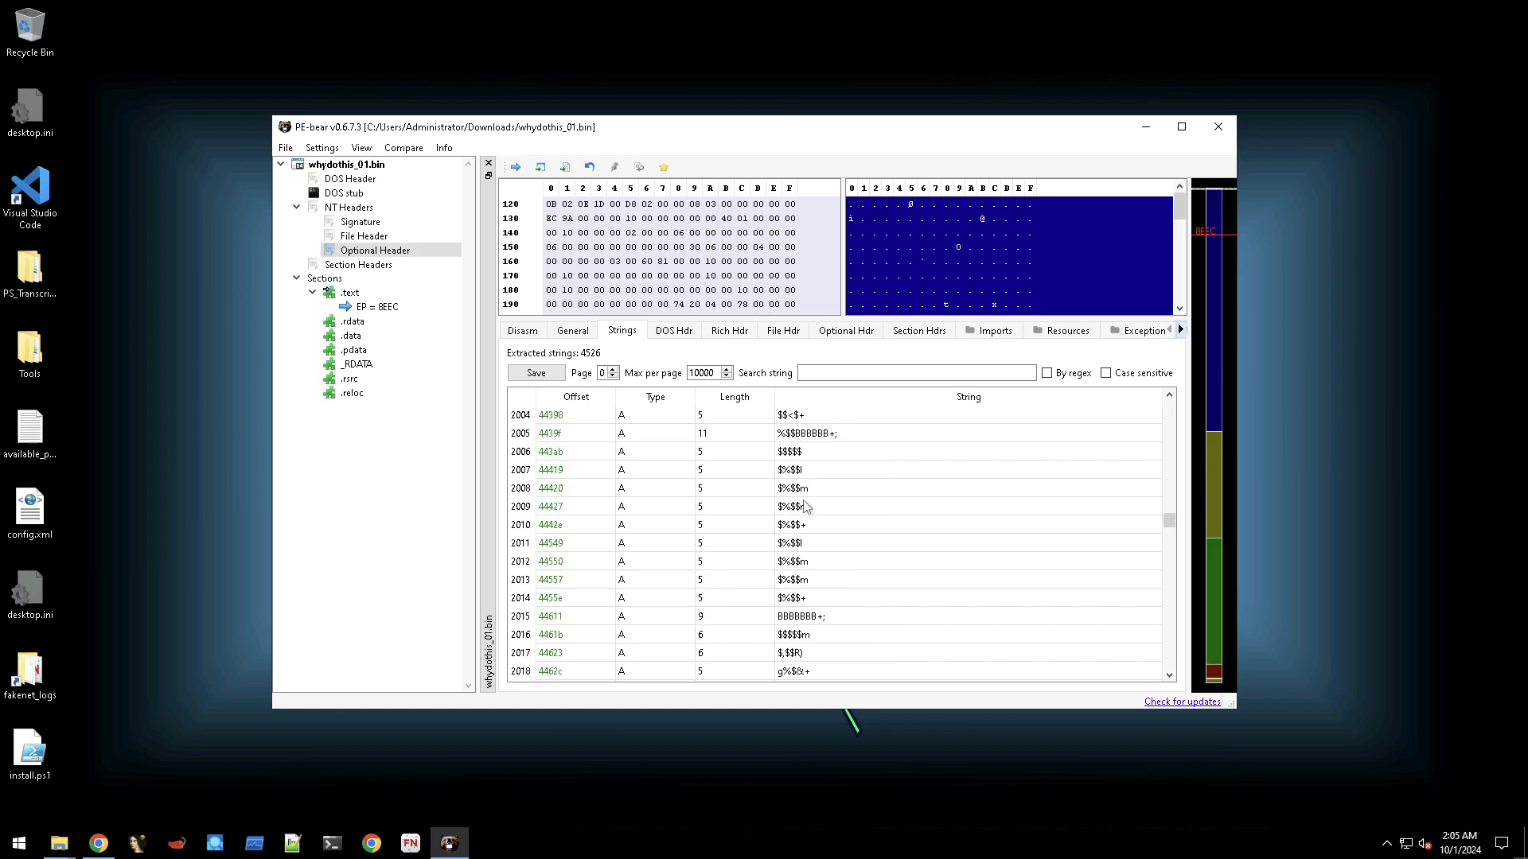
scroll(805, 506, up, 20)
click(728, 492)
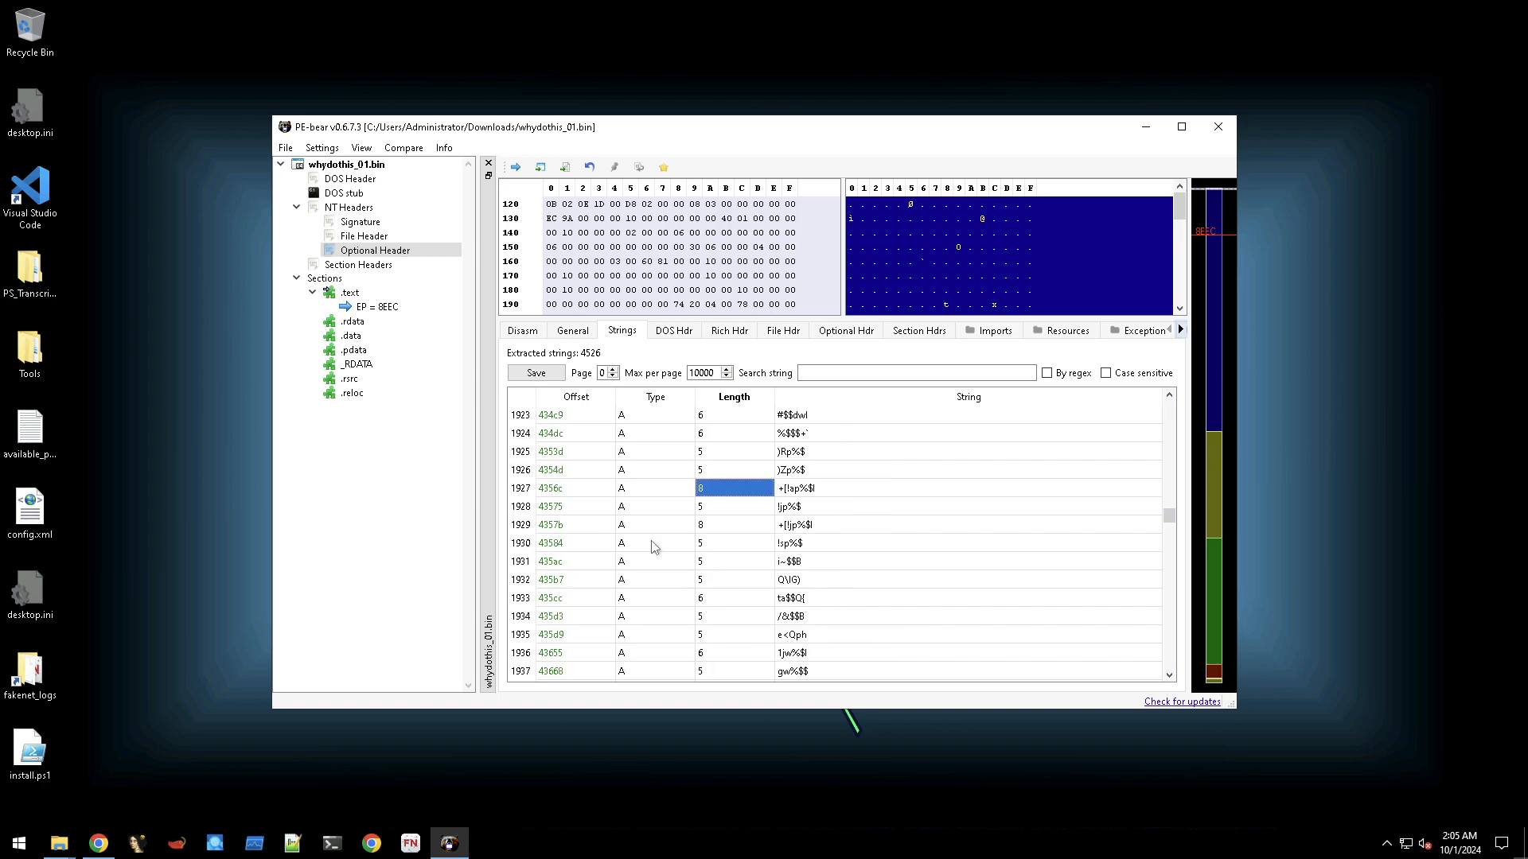
key(Page_Up)
key(Page_Up)
key(Page_Up)
key(Page_Up)
key(Page_Up)
key(Page_Up)
key(Page_Up)
key(Page_Up)
key(Page_Up)
key(Page_Up)
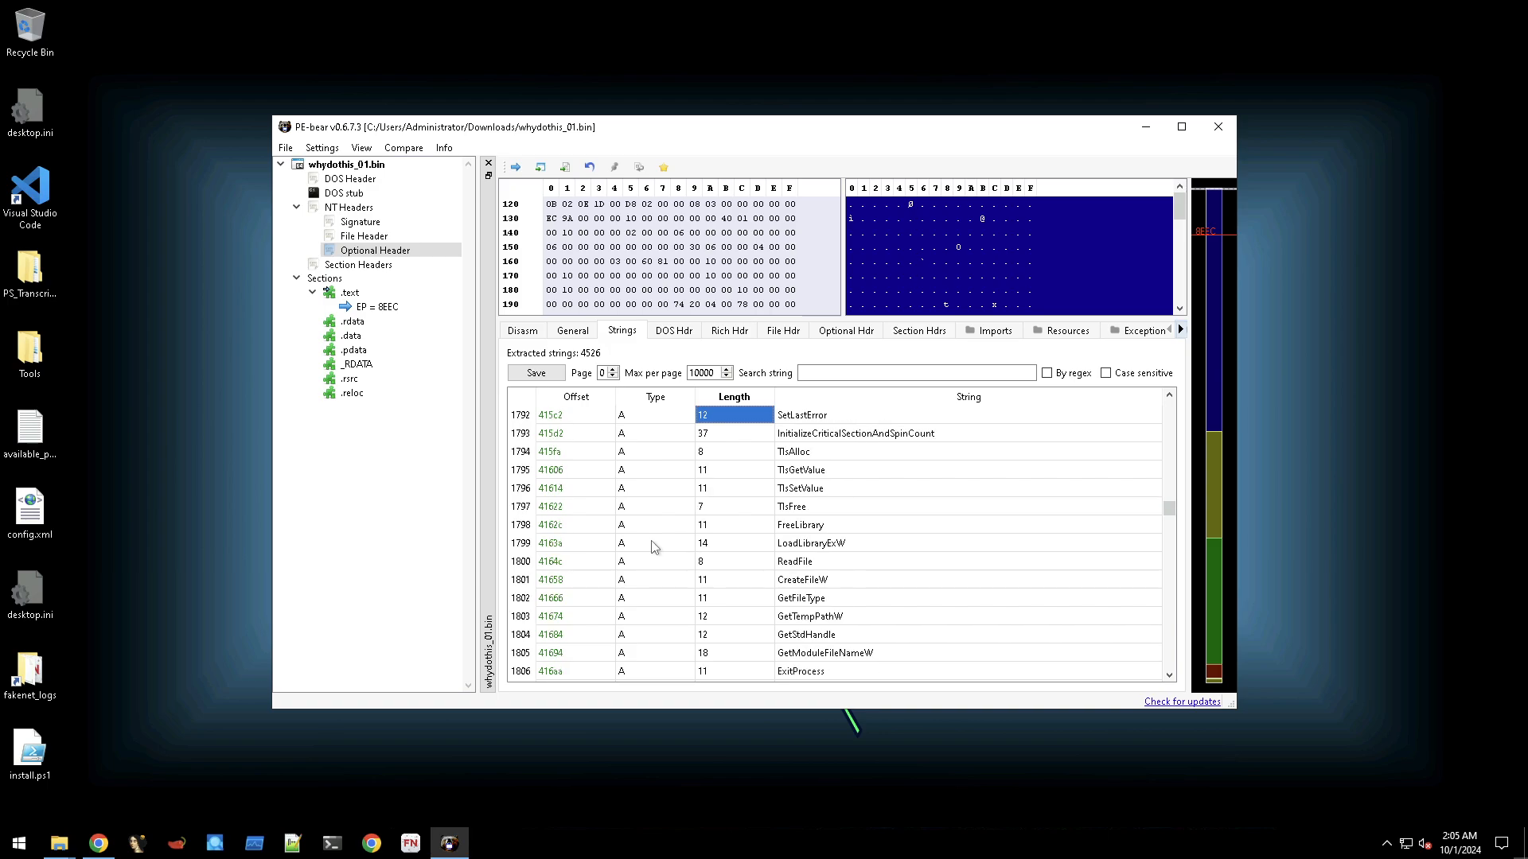
key(Page_Up)
key(Page_Up)
key(Page_Up)
key(Page_Up)
key(Page_Up)
key(Page_Up)
key(Page_Up)
key(Page_Up)
key(Page_Up)
key(Page_Up)
key(Page_Up)
key(Page_Up)
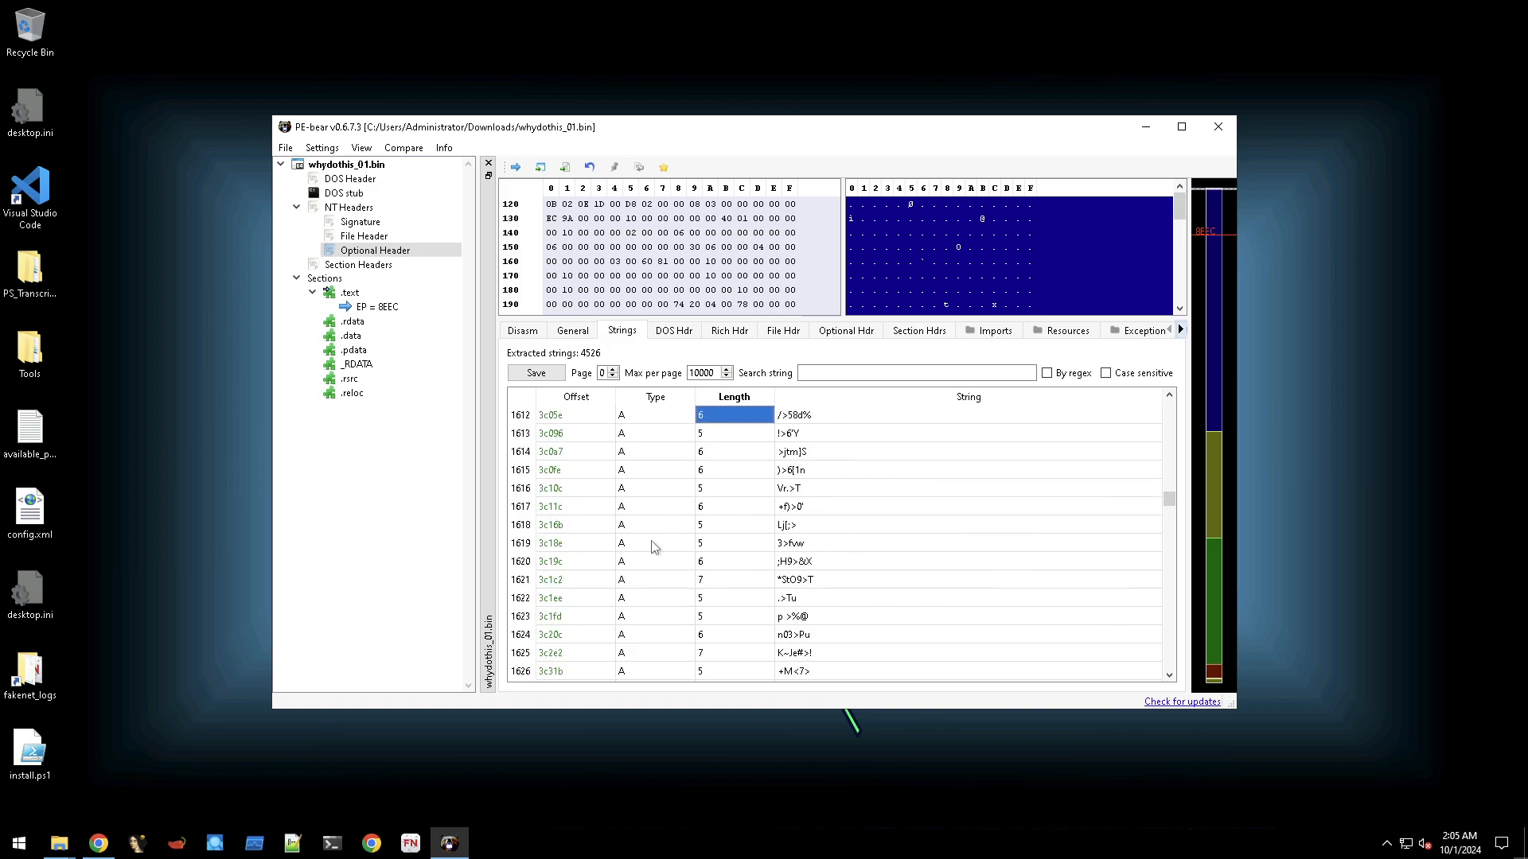
key(Page_Up)
key(Page_Up)
key(Page_Up)
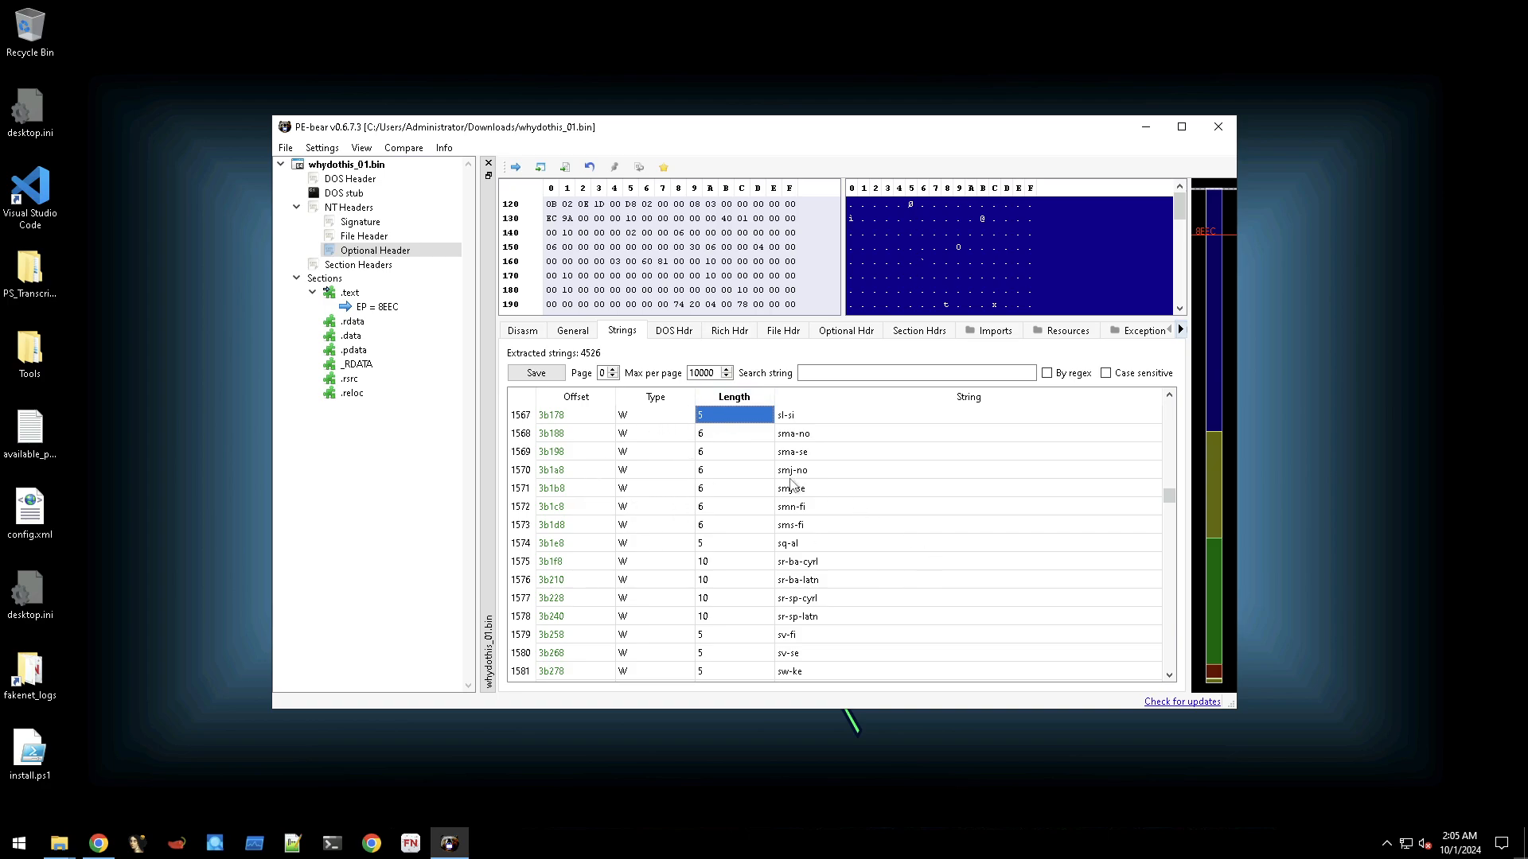
click(637, 489)
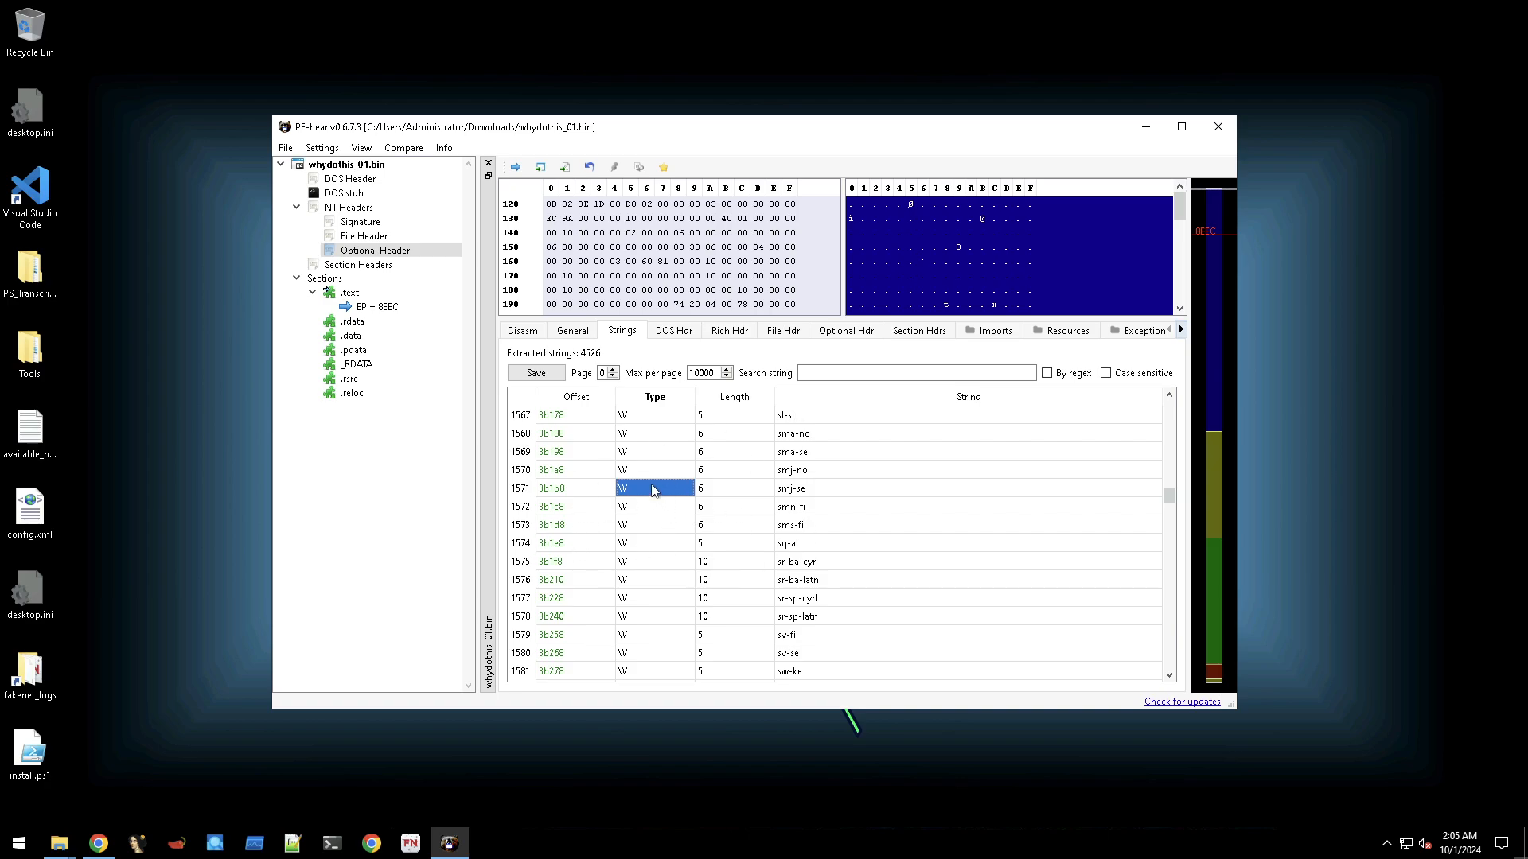
Review the DOS header fields, including the file address of the new exe header, and view the file header fields.
click(672, 332)
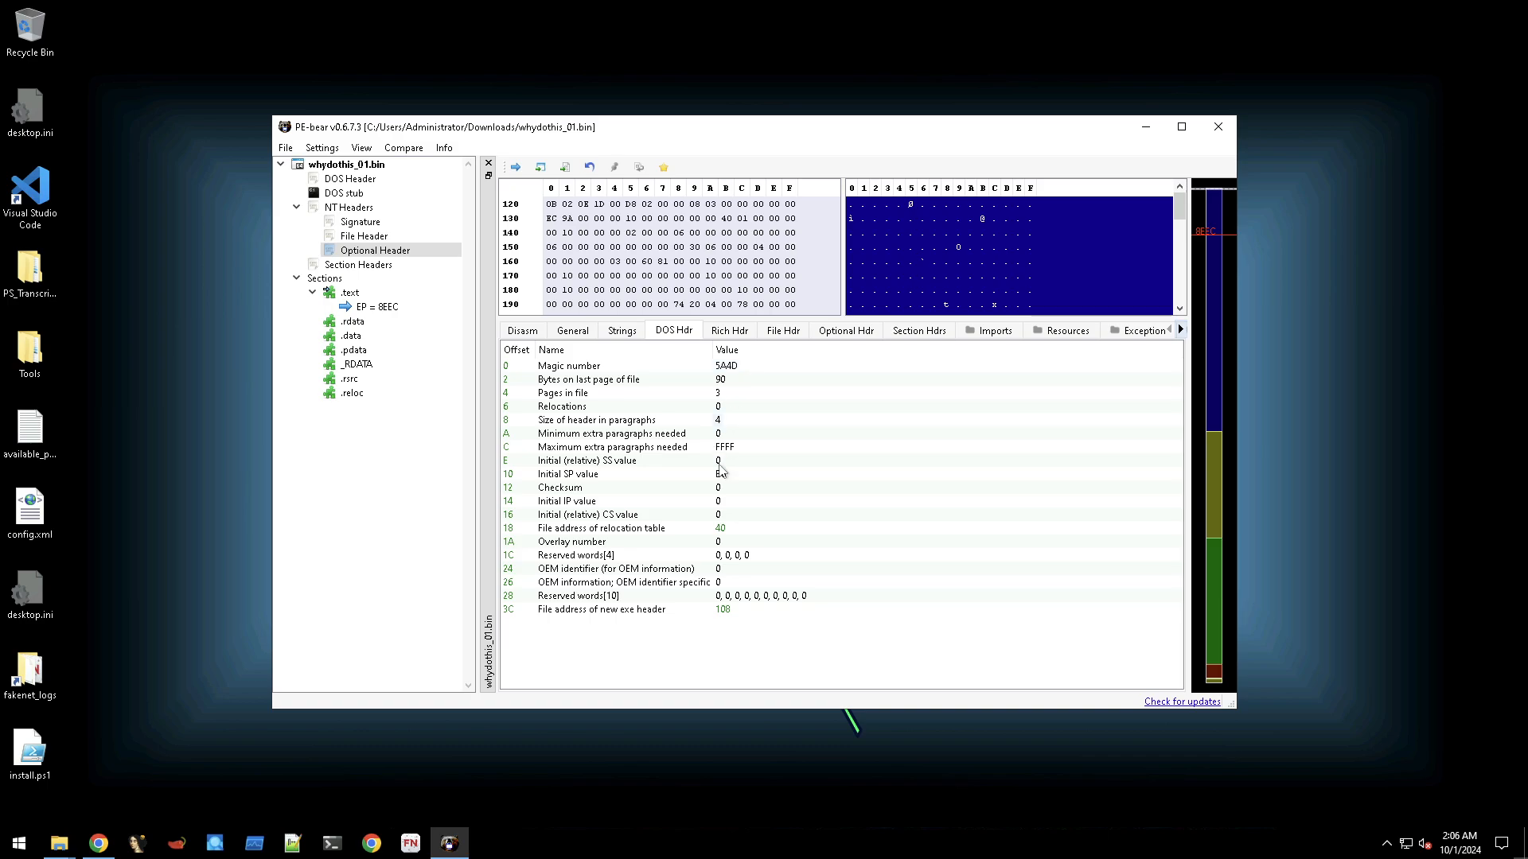
click(725, 619)
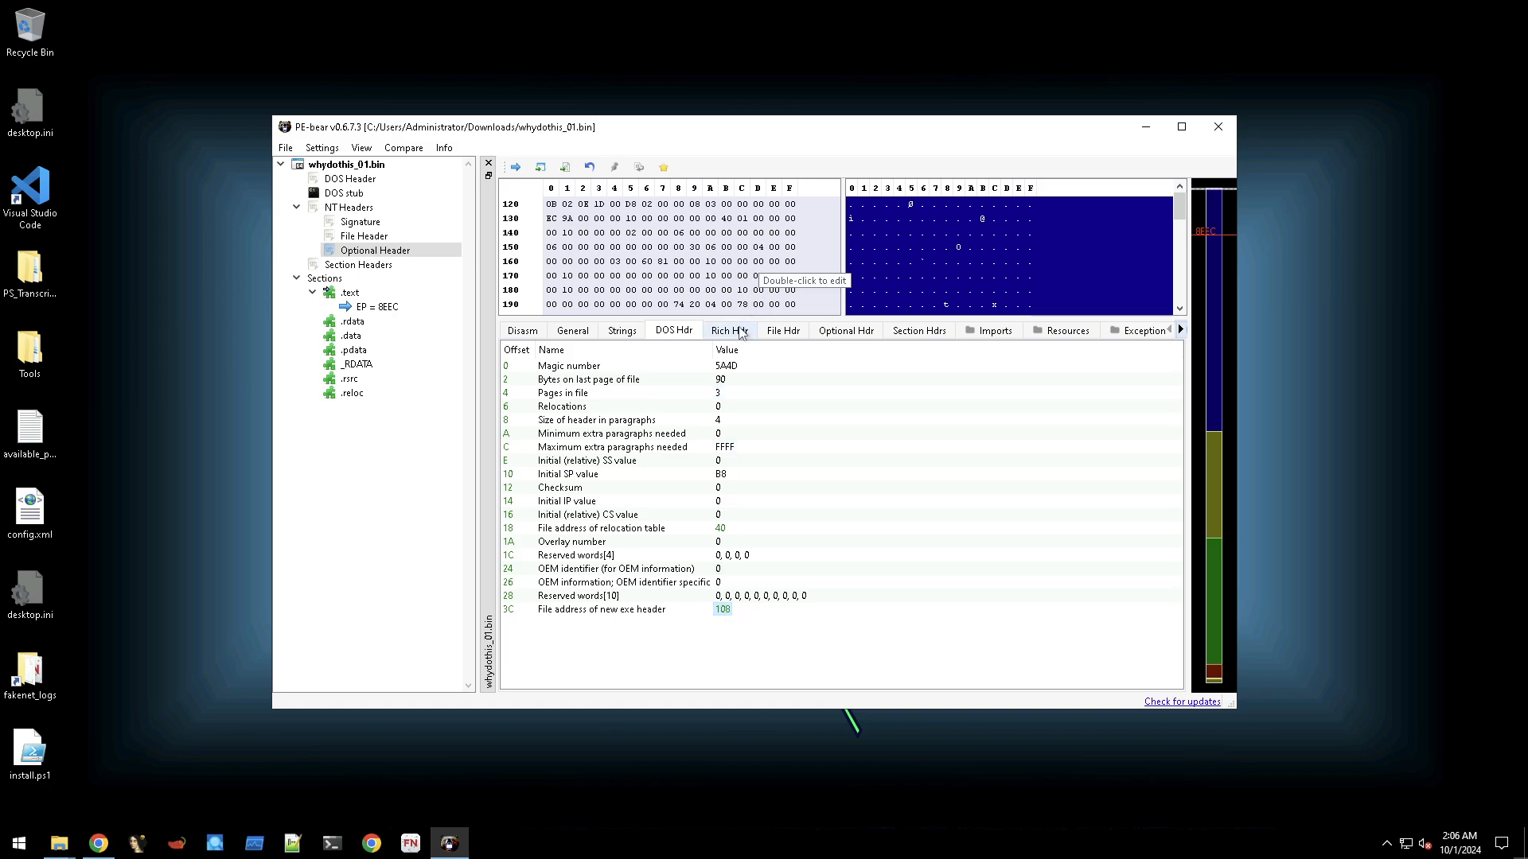
click(770, 336)
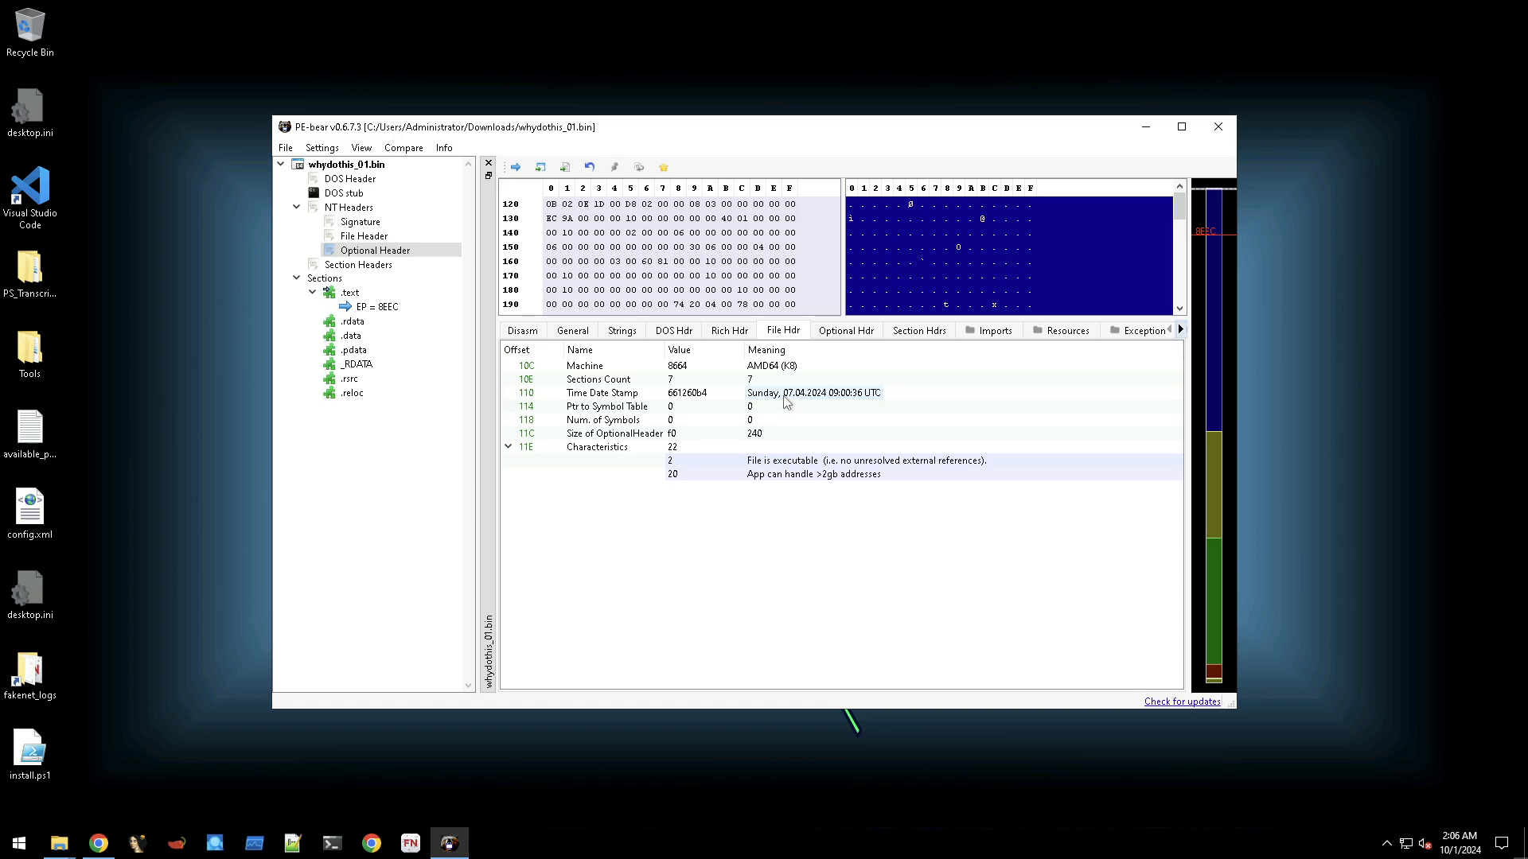
Set the Characteristics value in the file header to 100.
double_click(675, 450)
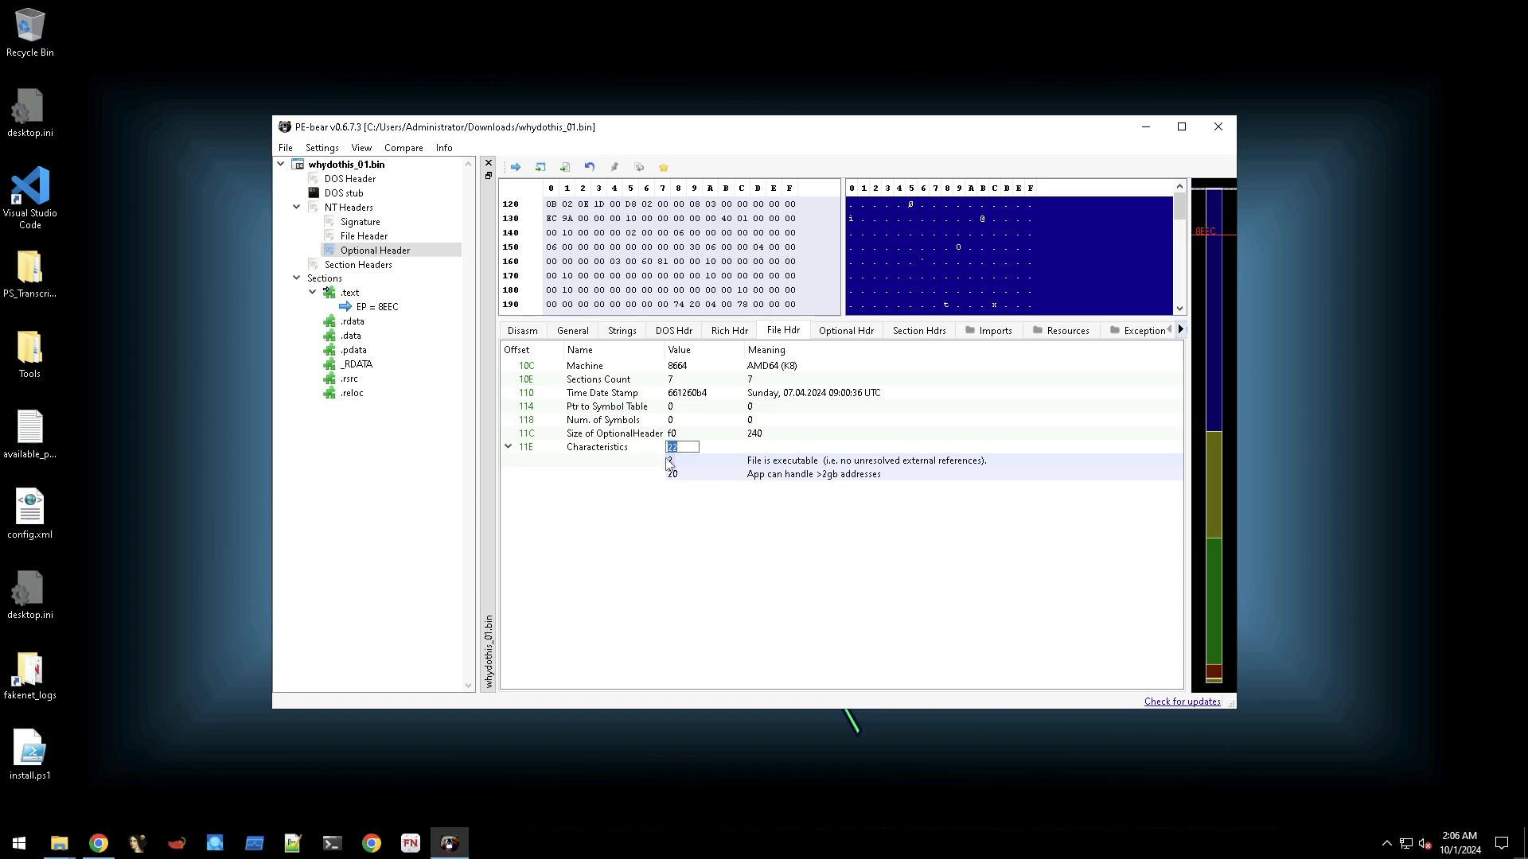
text(100)
key(Return)
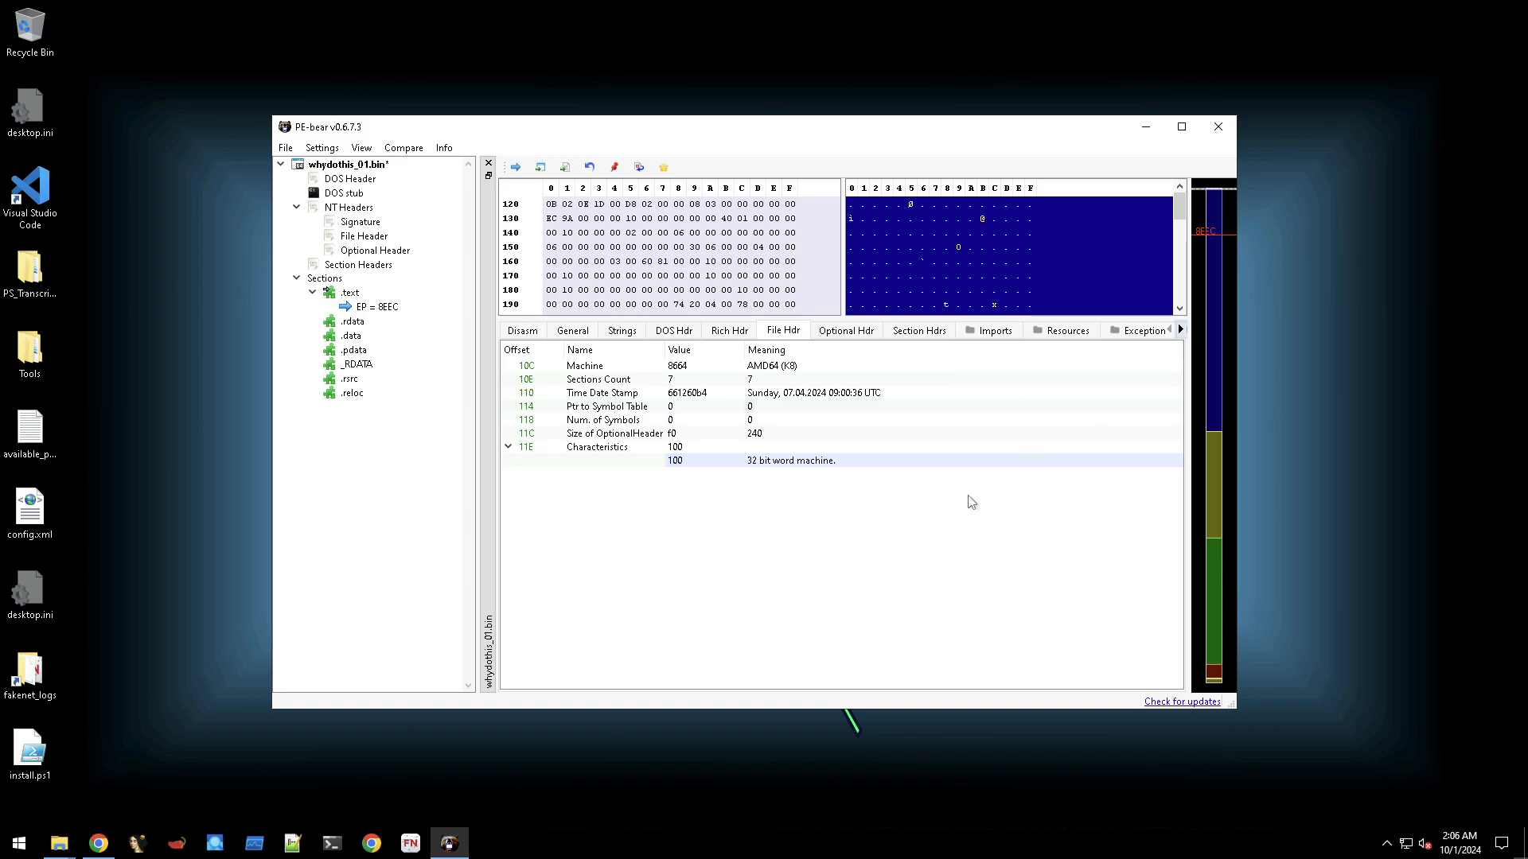
Restore the file header's Characteristics value to 22.
double_click(696, 466)
double_click(680, 448)
text(22)
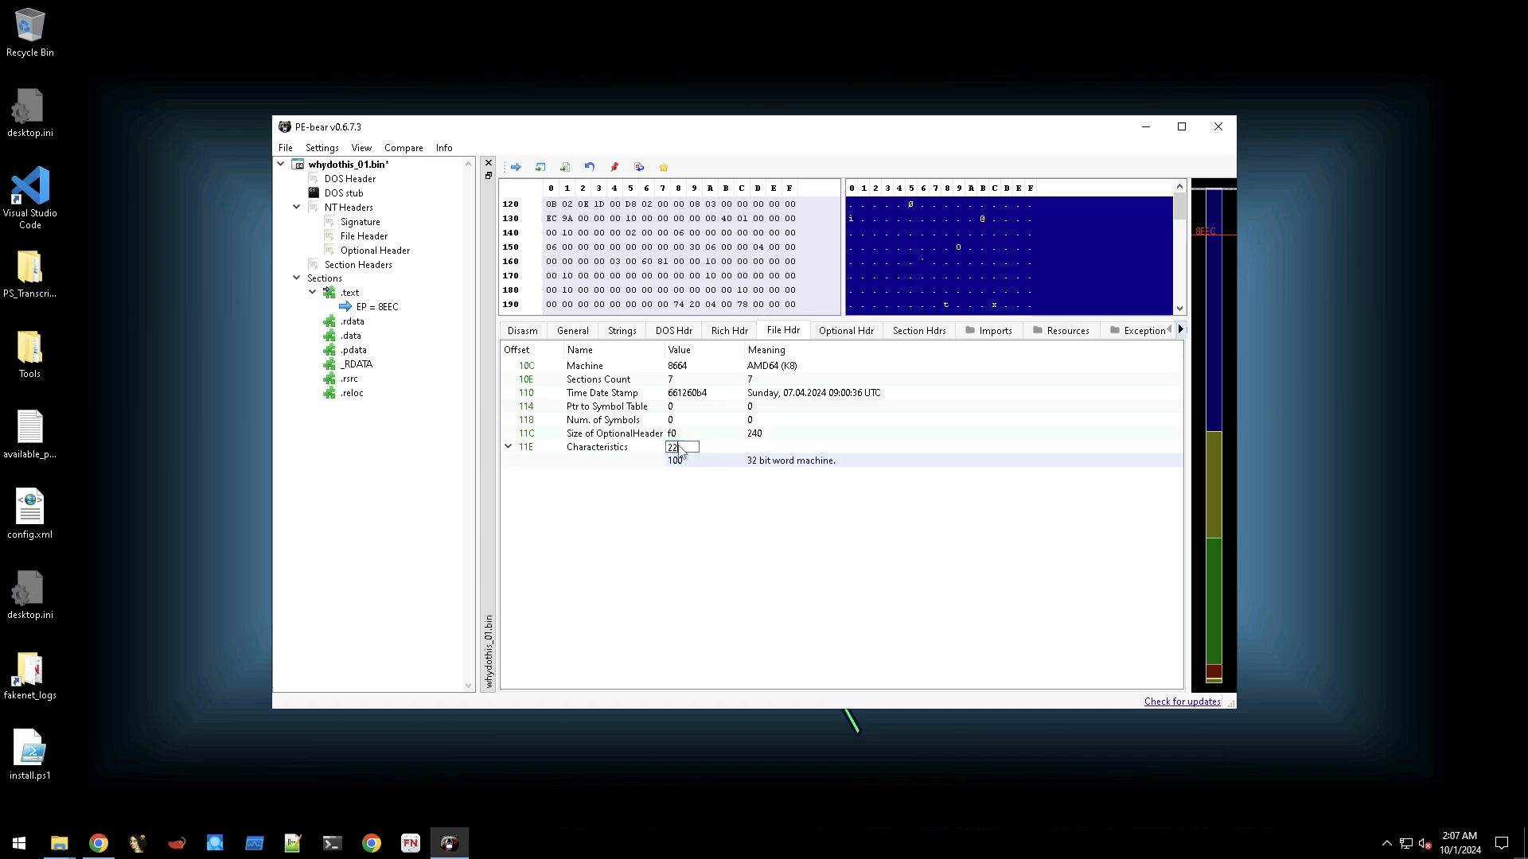
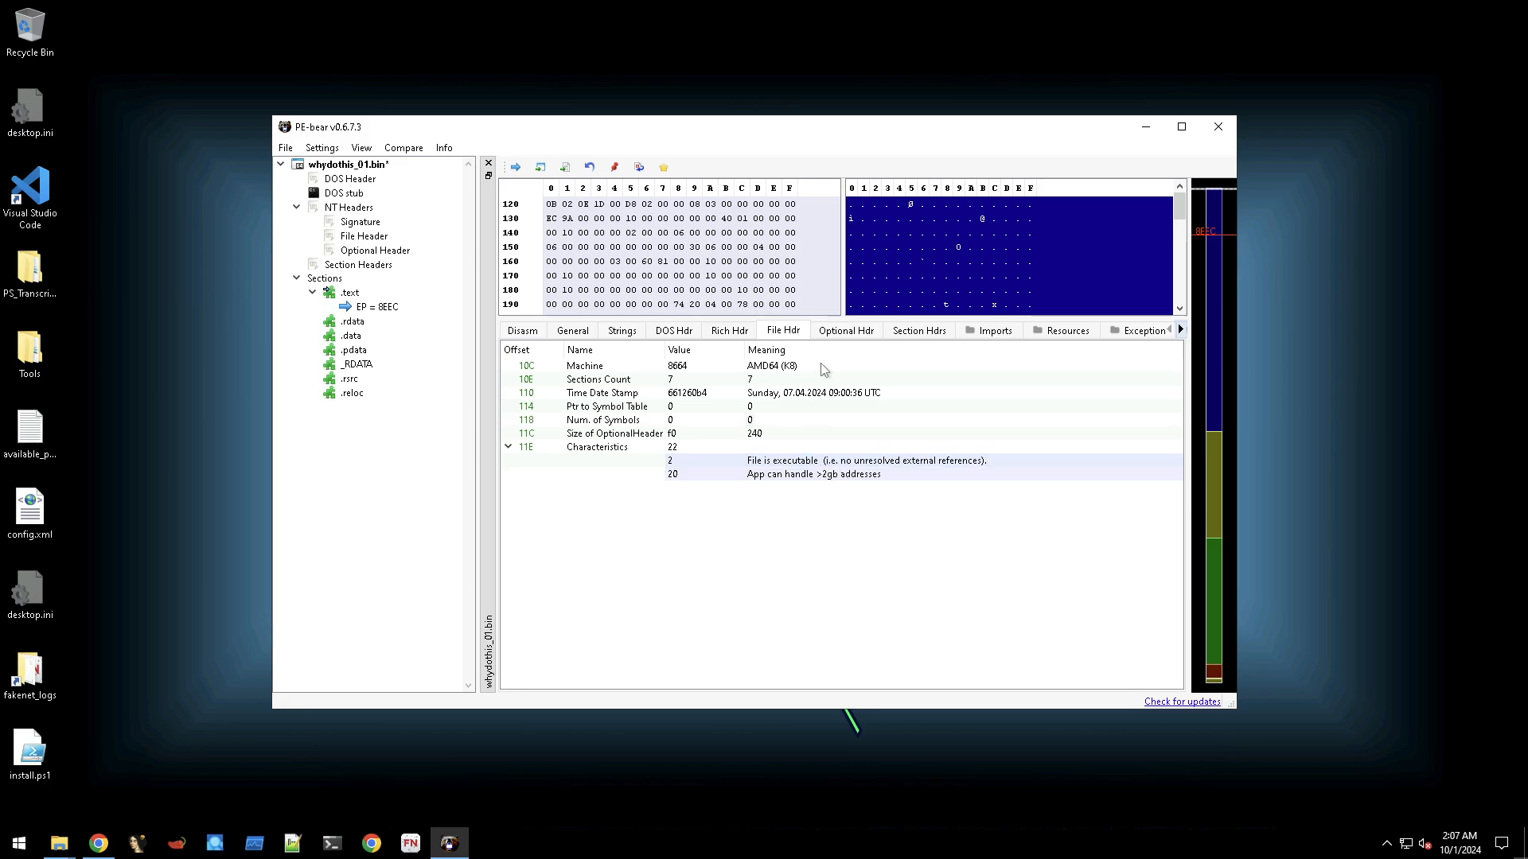
View the sample's optional header fields, including the entry point, image base, checksum and subsystem.
click(848, 334)
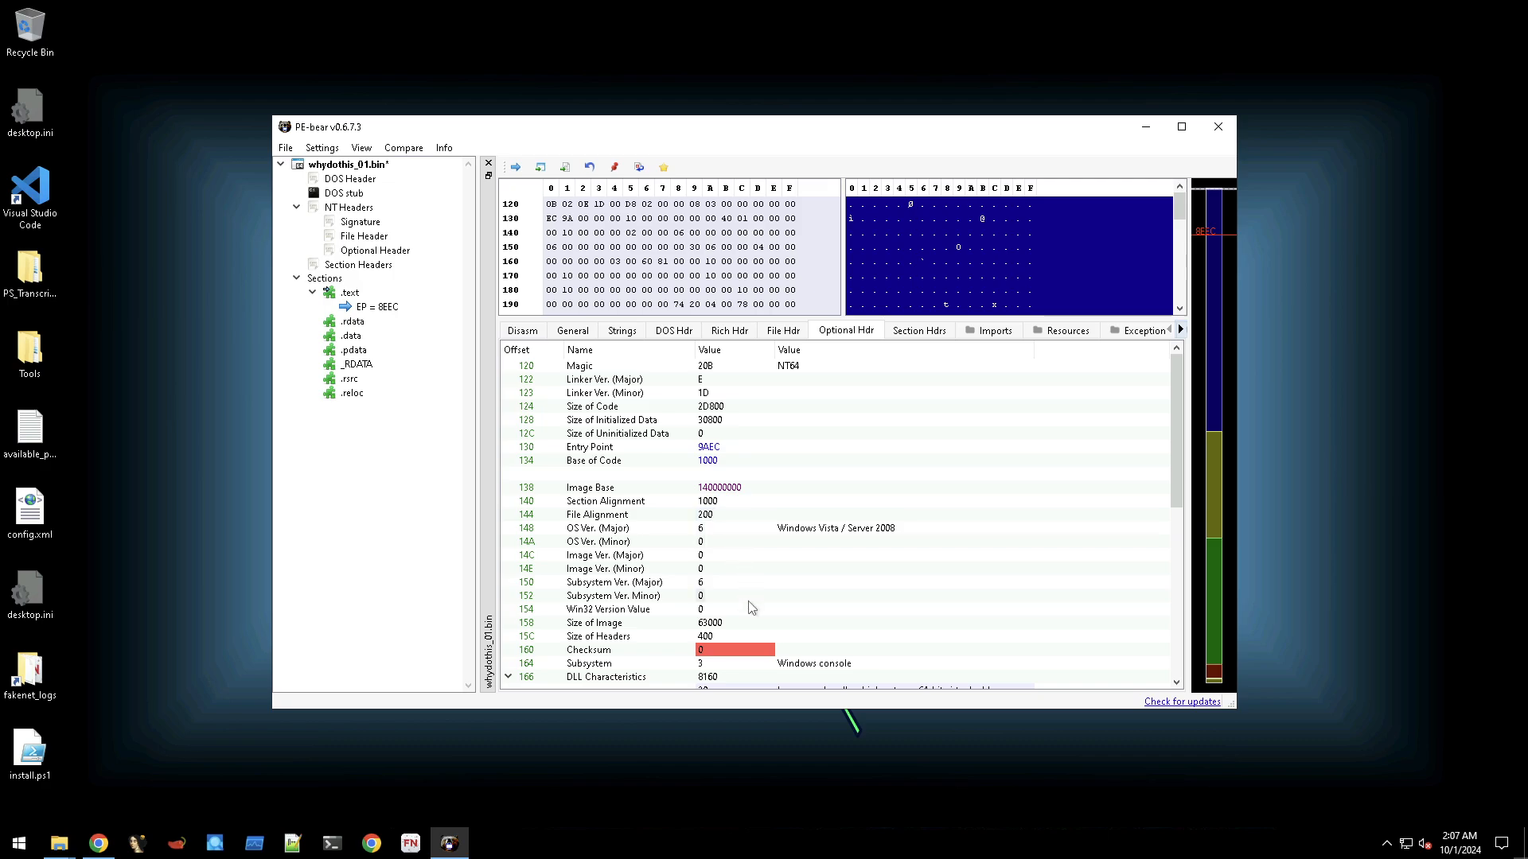
Review the optional header's DLL characteristics and the section headers, including the characteristics of the .text and .rdata sections.
scroll(750, 606, down, 3)
scroll(749, 602, down, 1)
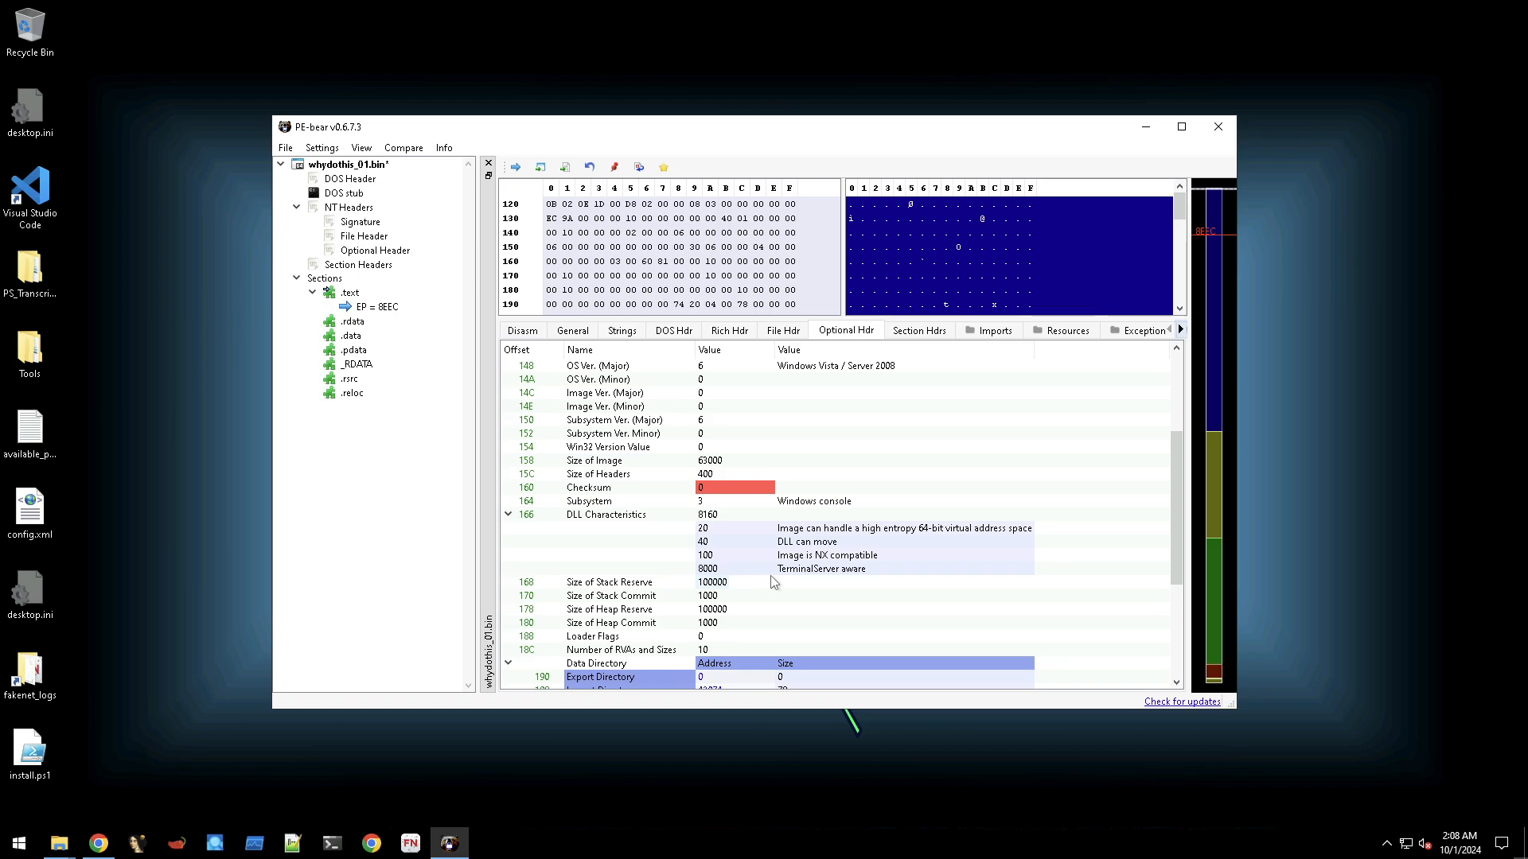
click(920, 332)
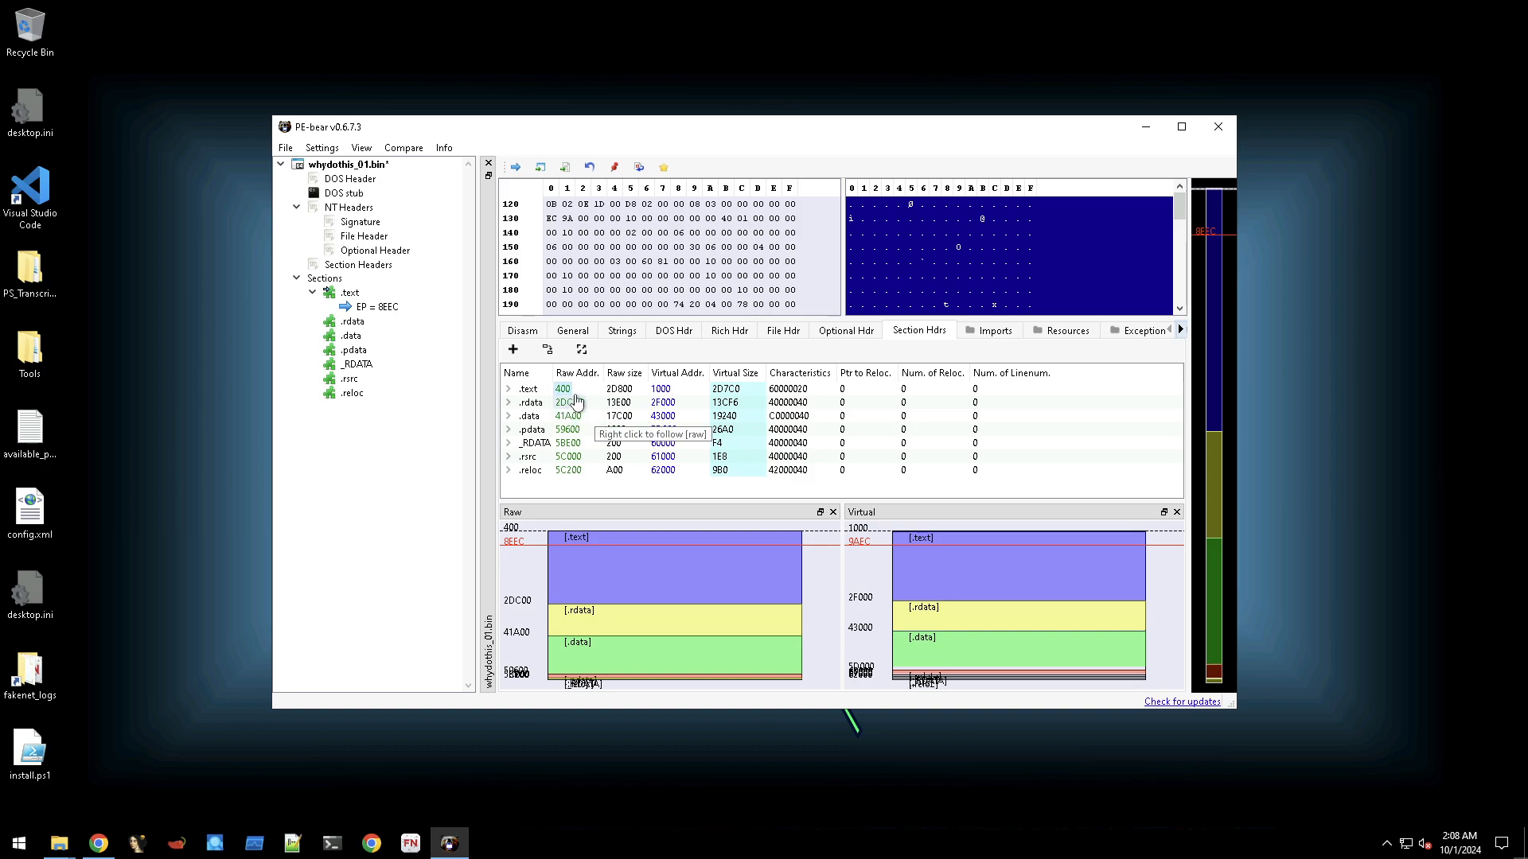
click(528, 391)
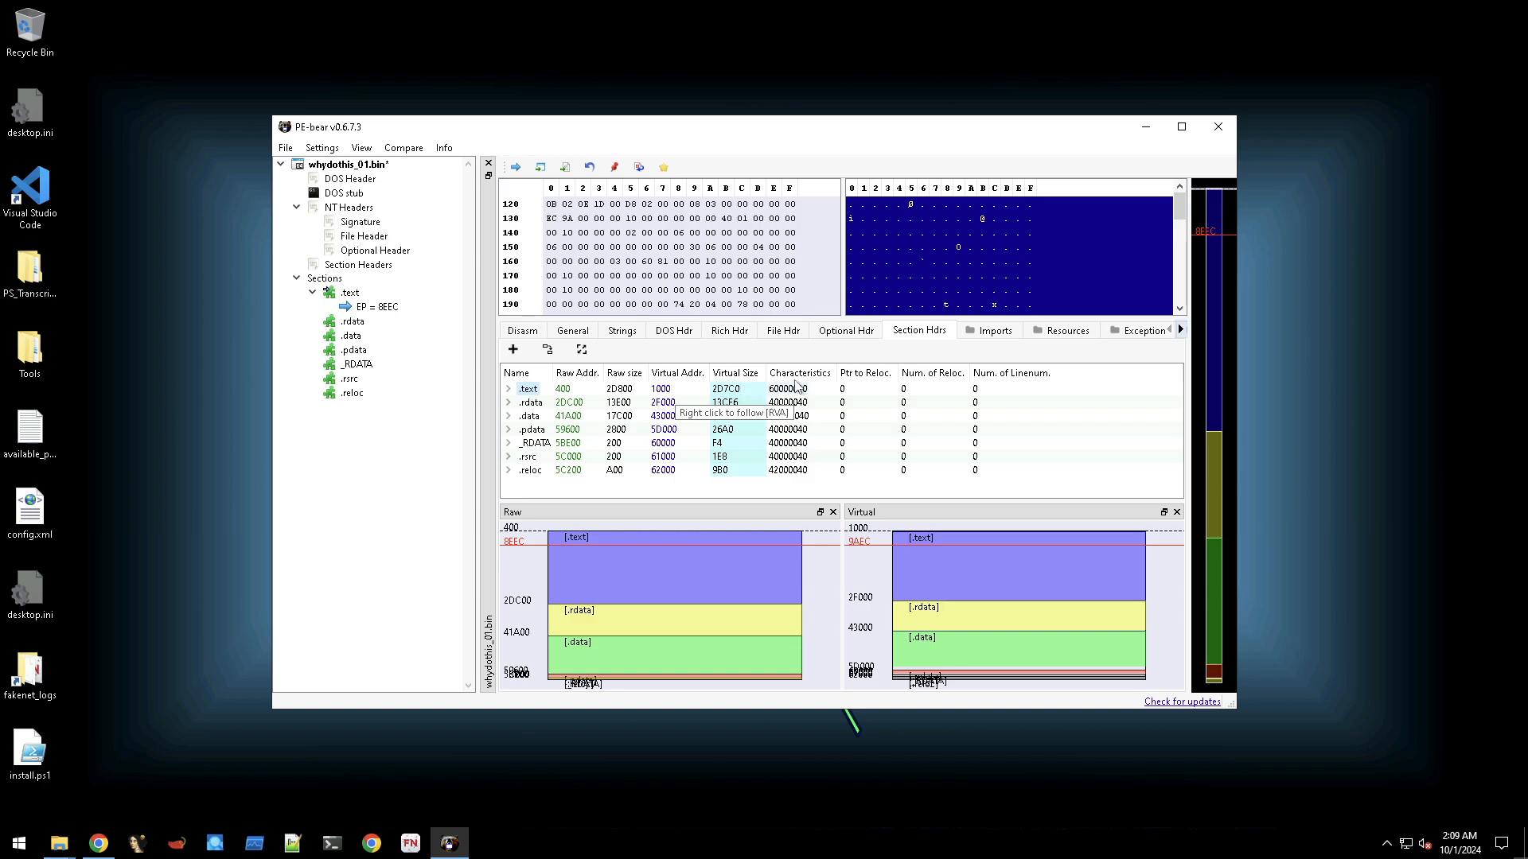
mouse_move(798, 406)
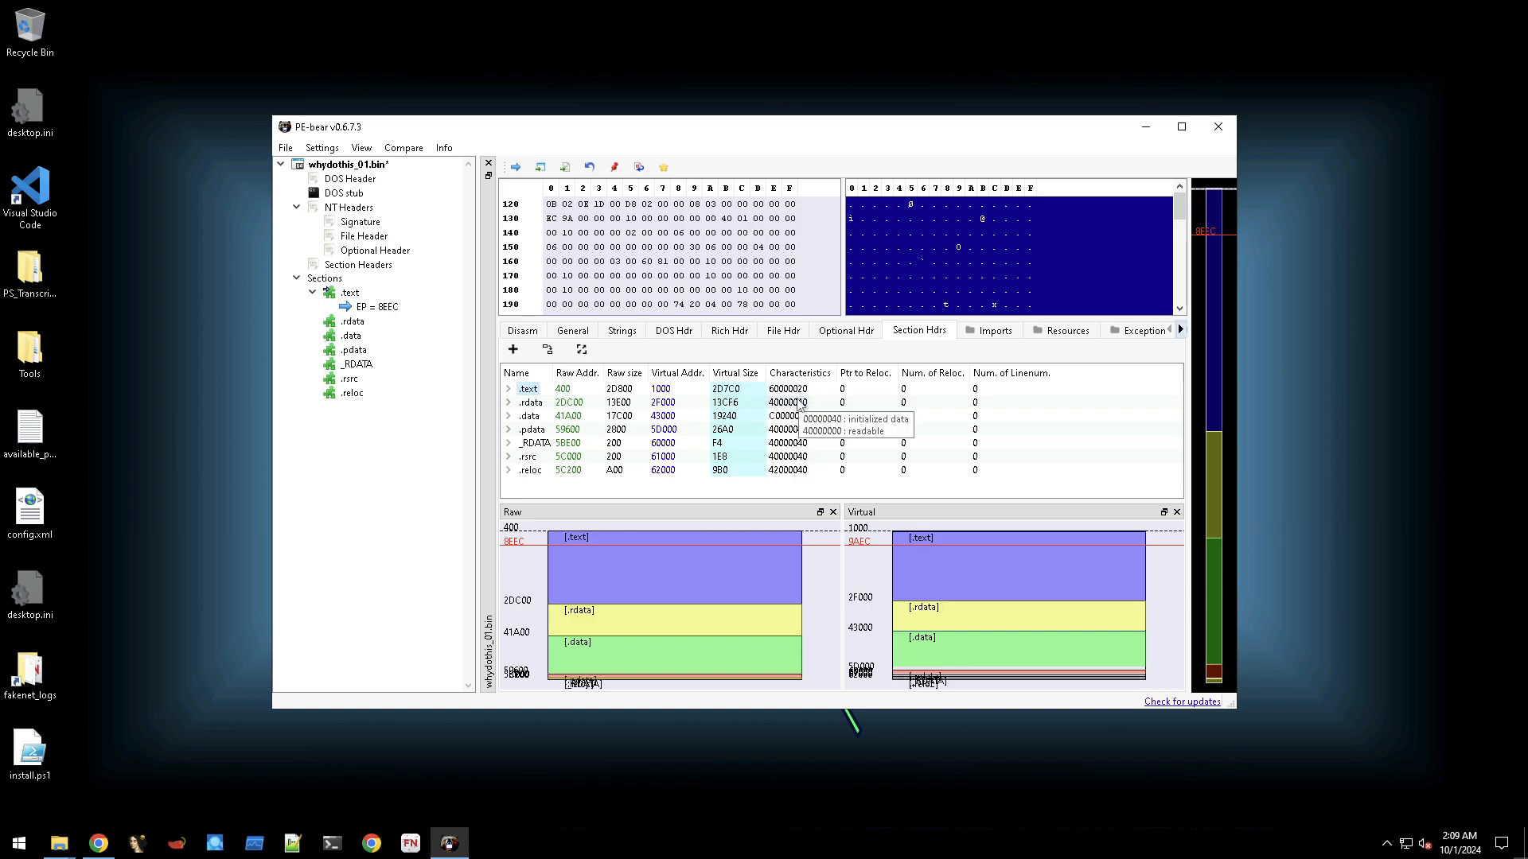
click(794, 393)
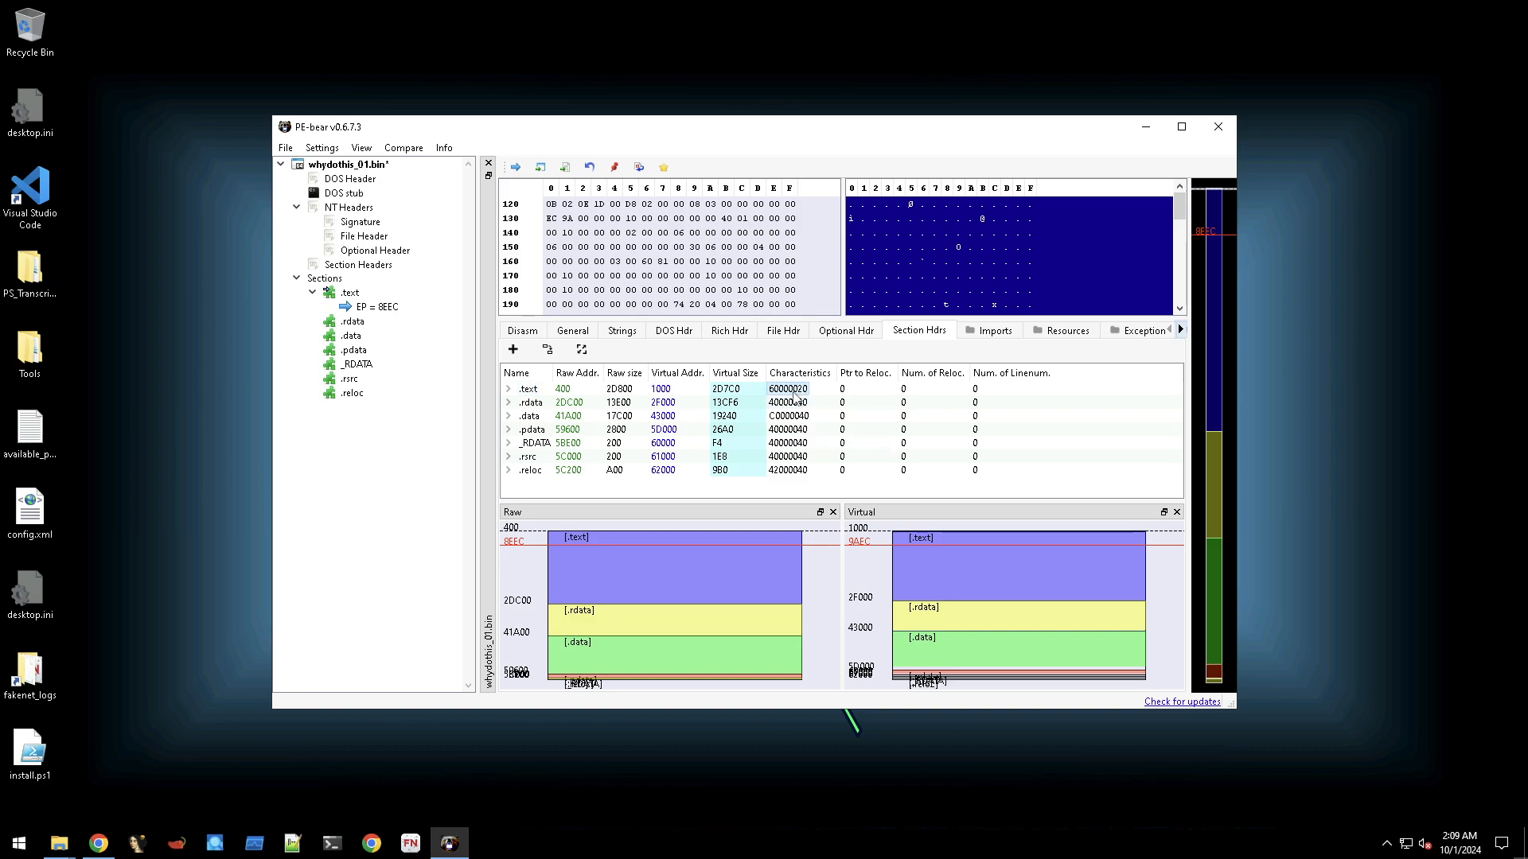
double_click(793, 394)
click(844, 490)
mouse_move(782, 394)
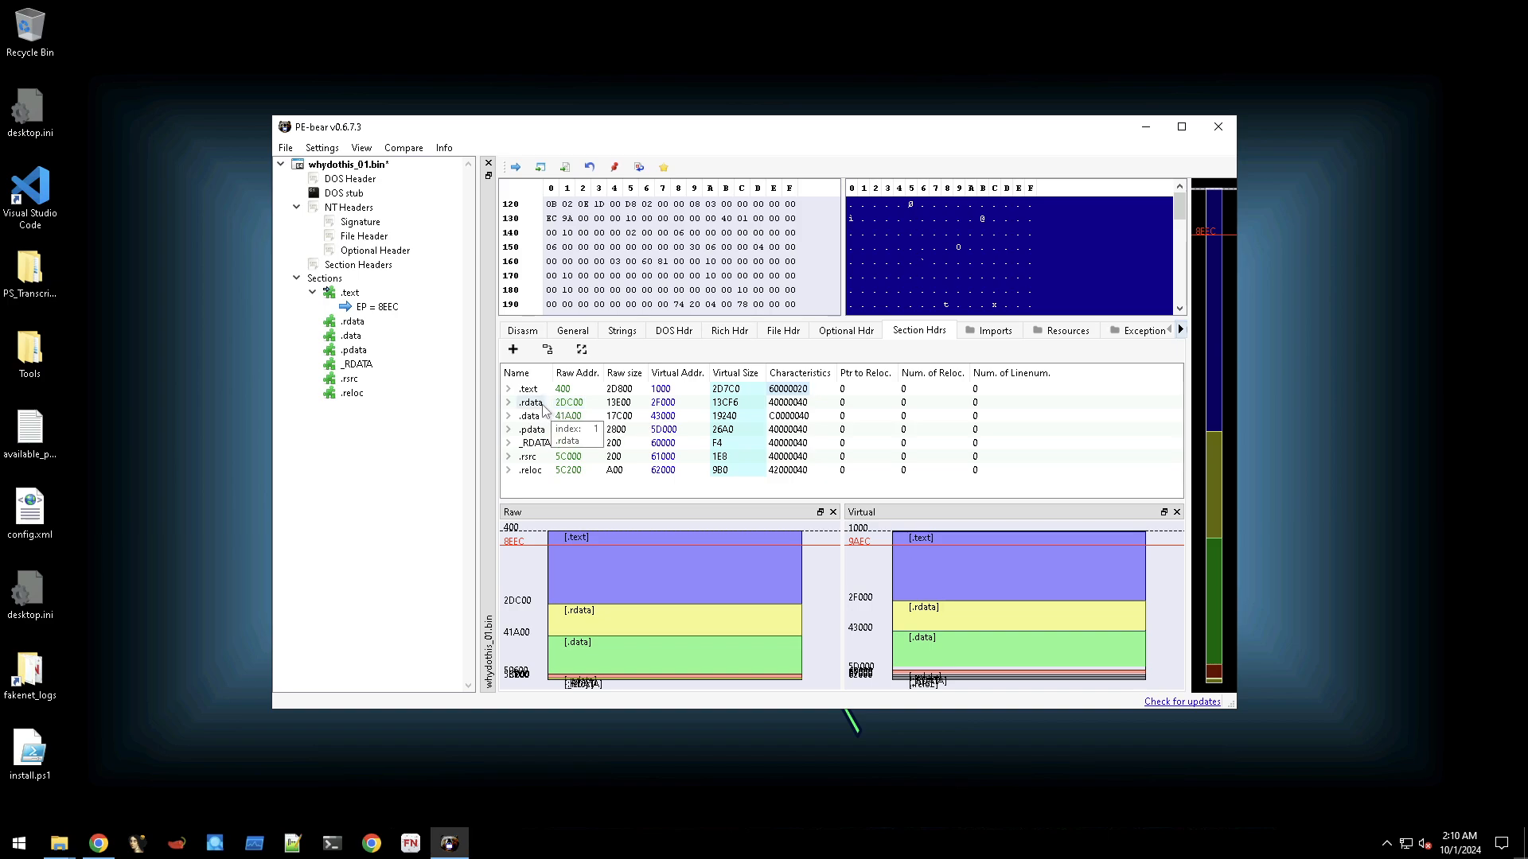
Follow the .rdata section's raw address in the hex view and enable Follow on click for raw addresses.
click(570, 404)
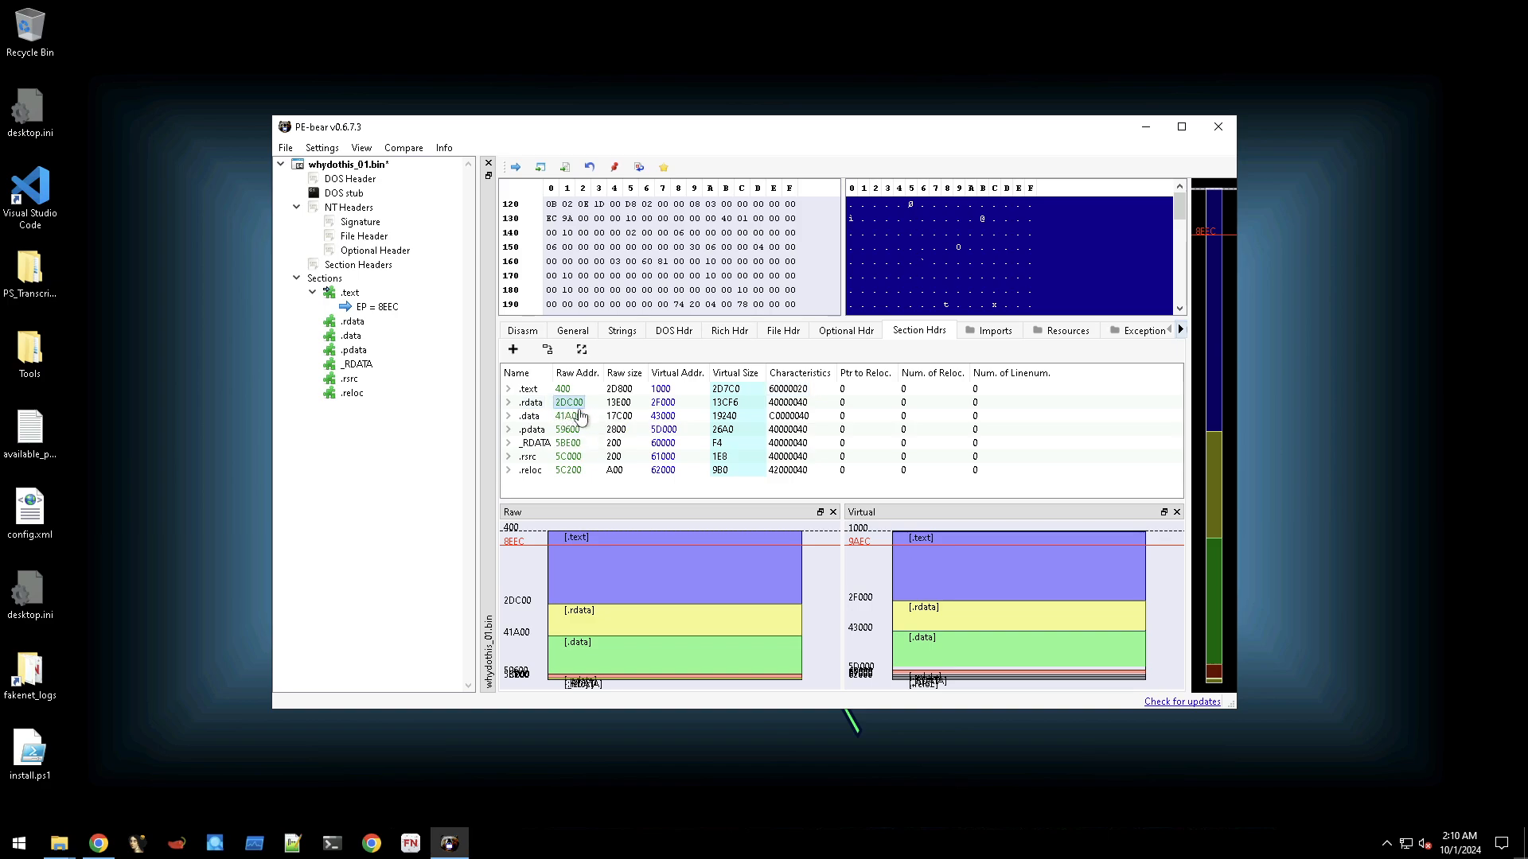
right_click(576, 402)
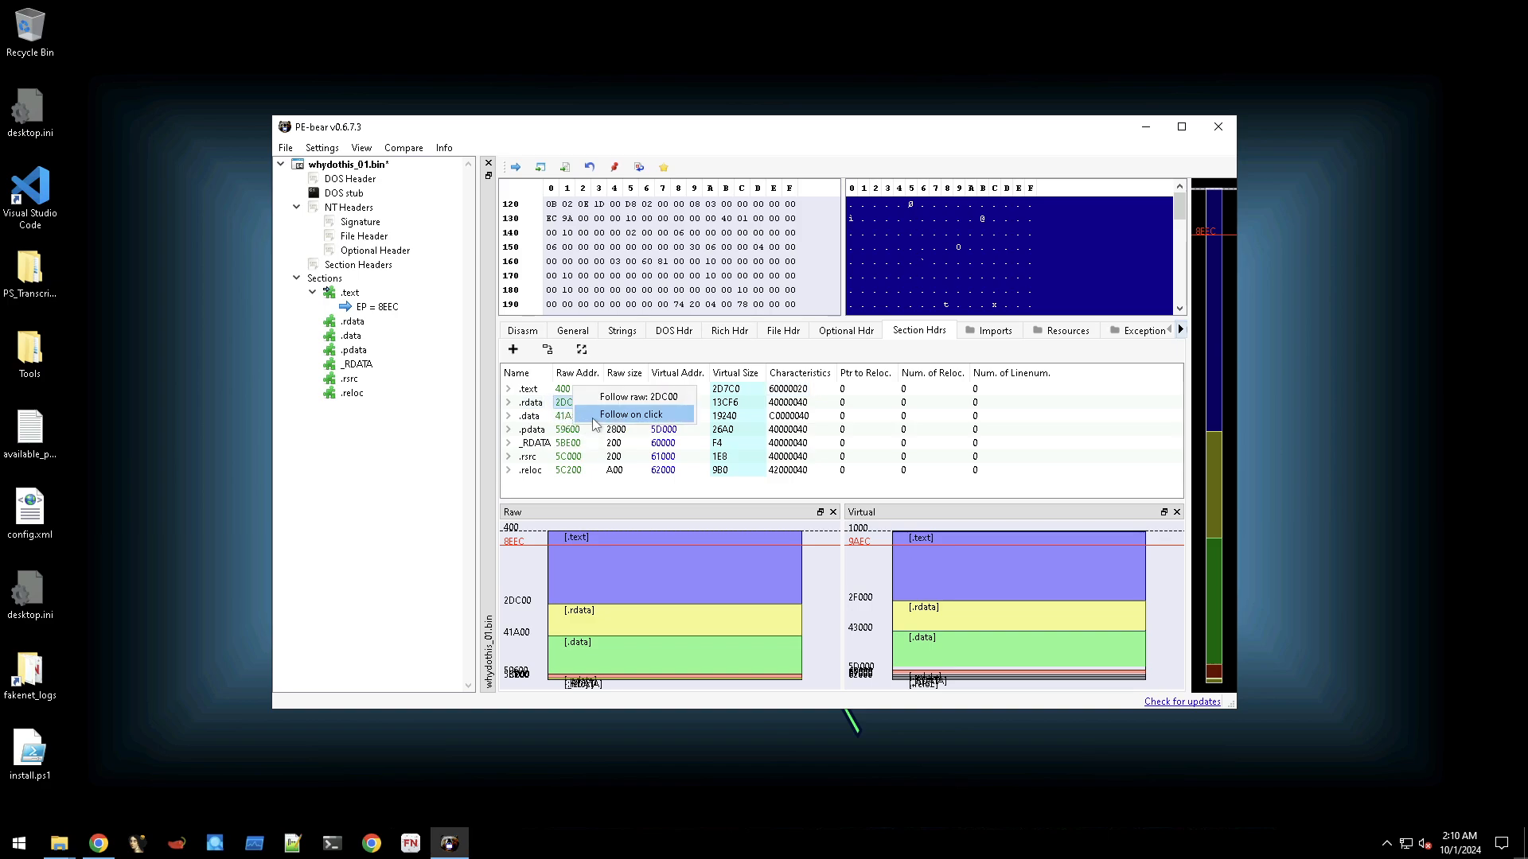
click(628, 397)
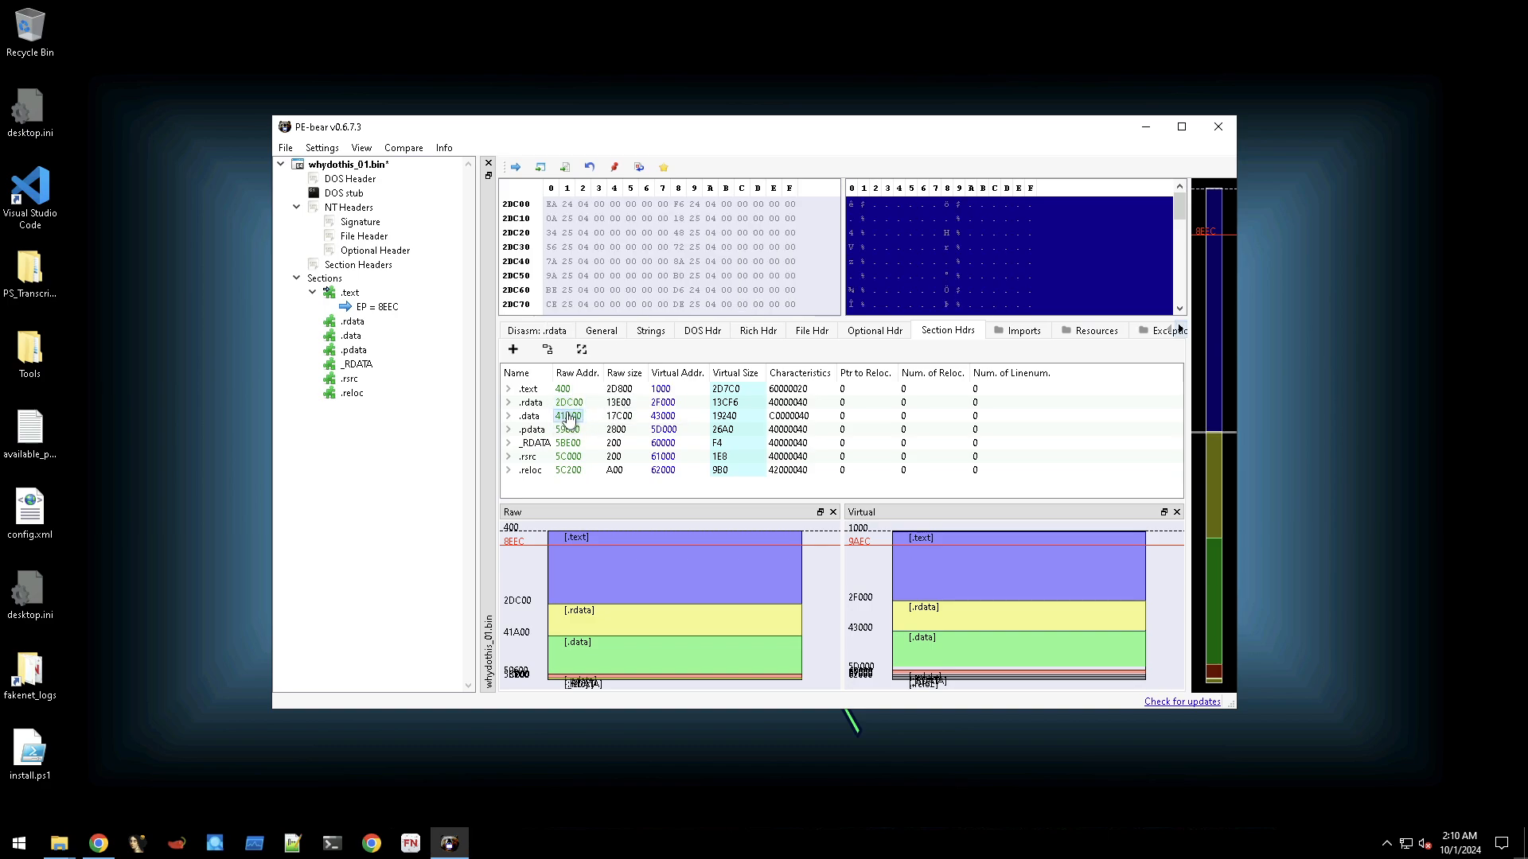
right_click(571, 402)
click(609, 407)
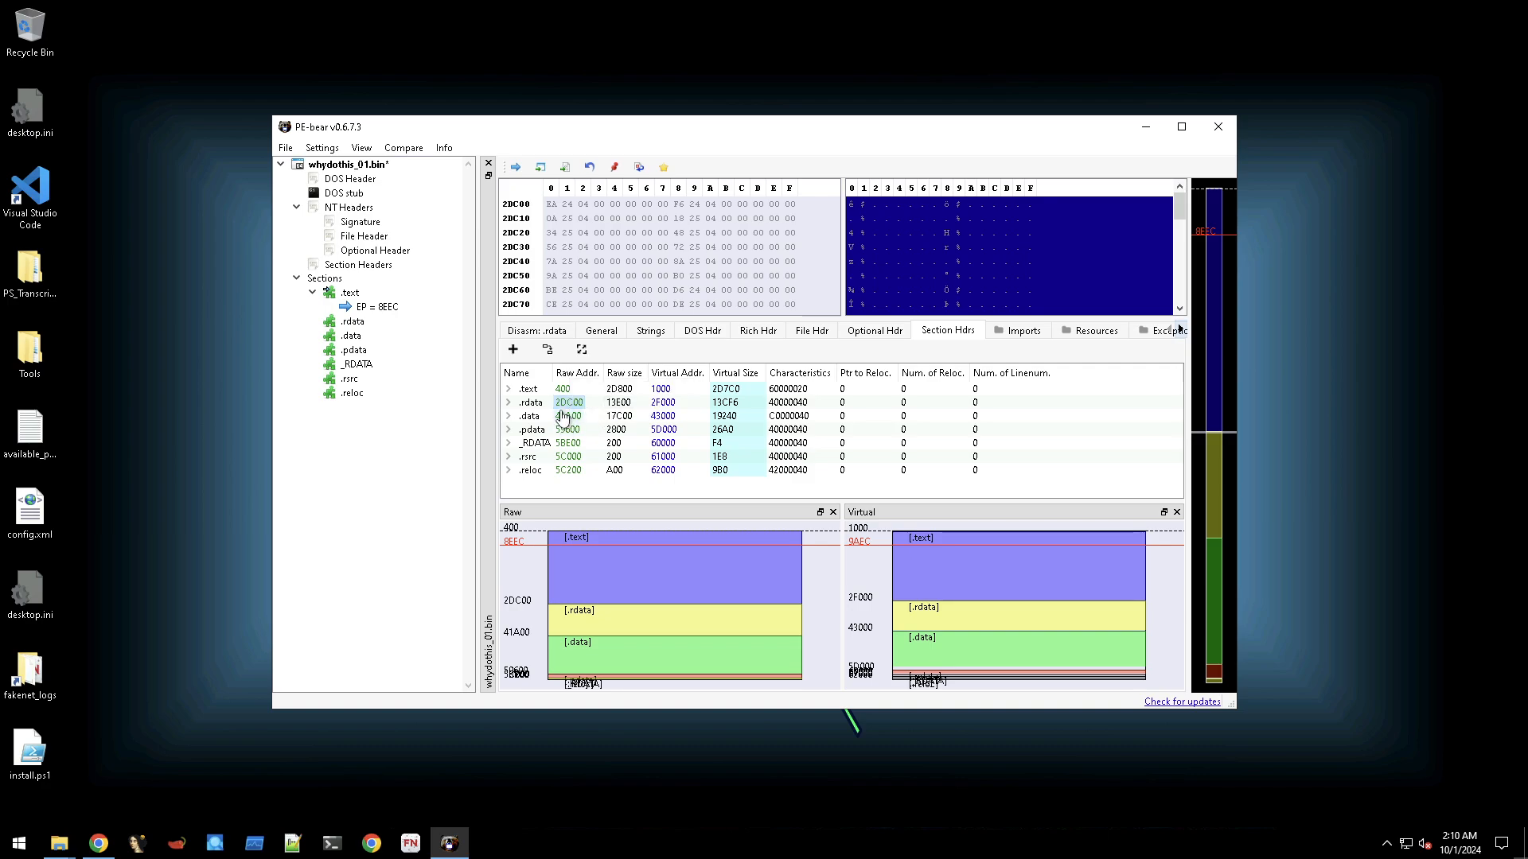
Follow the raw addresses of the .data, .pdata and .text sections in the hex view.
click(567, 416)
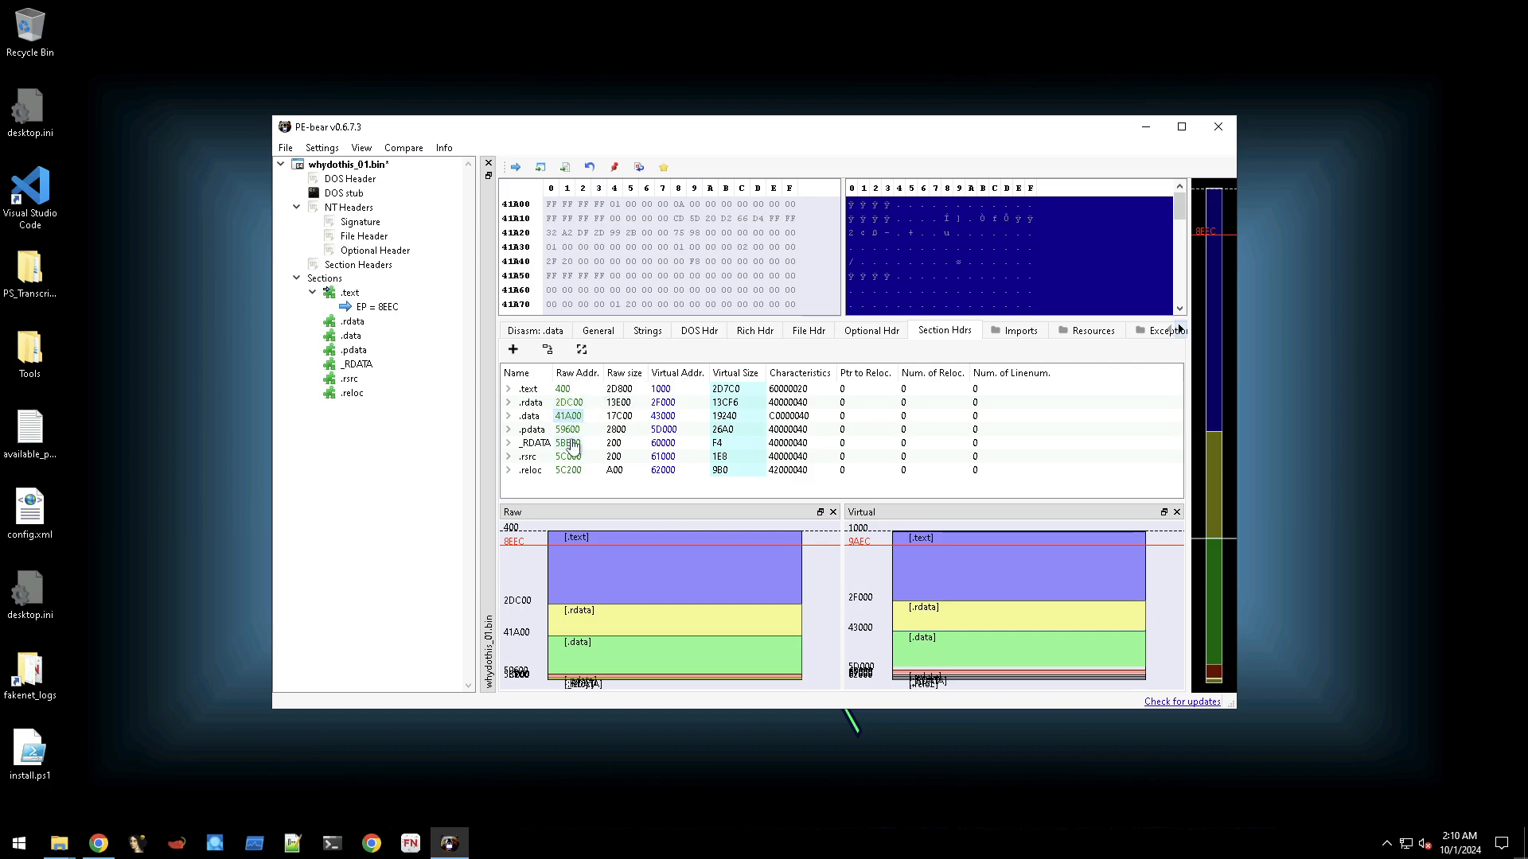
click(569, 431)
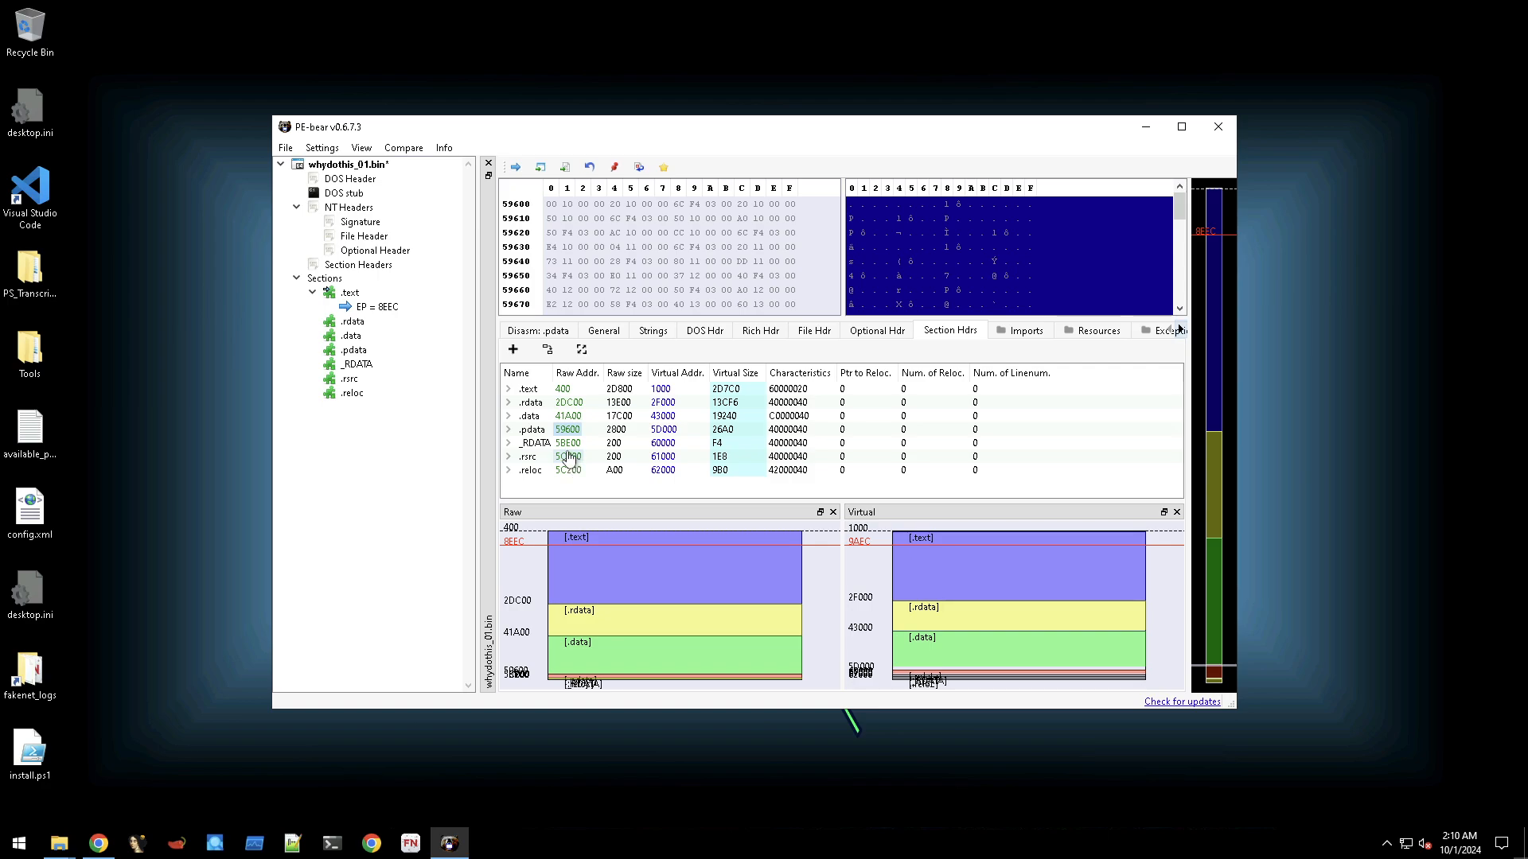
click(565, 390)
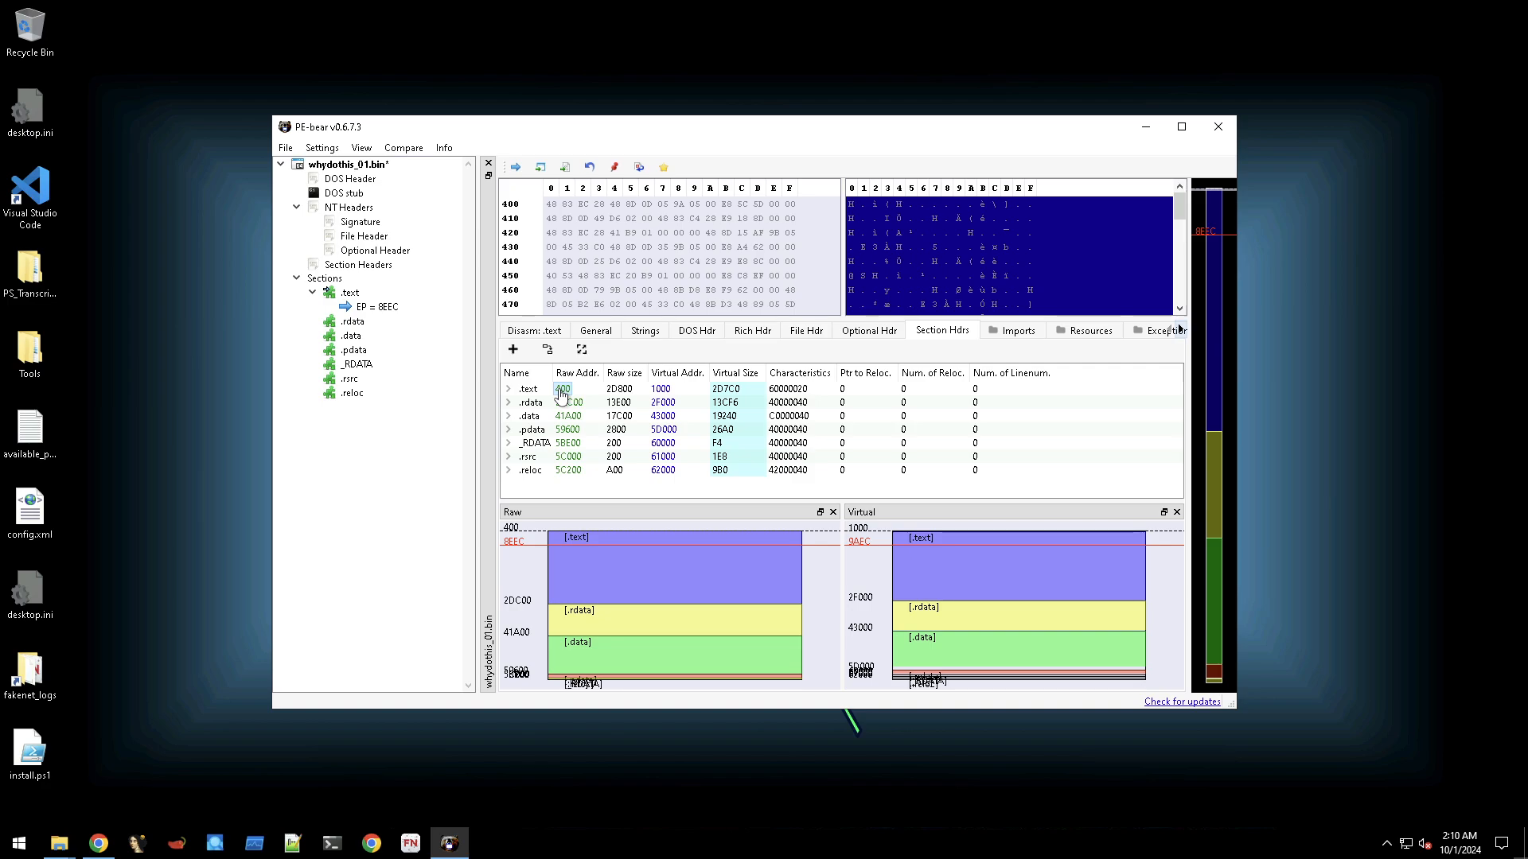
View the sample's imports in an enlarged window and examine the functions imported from KERNEL32.dll.
click(1019, 333)
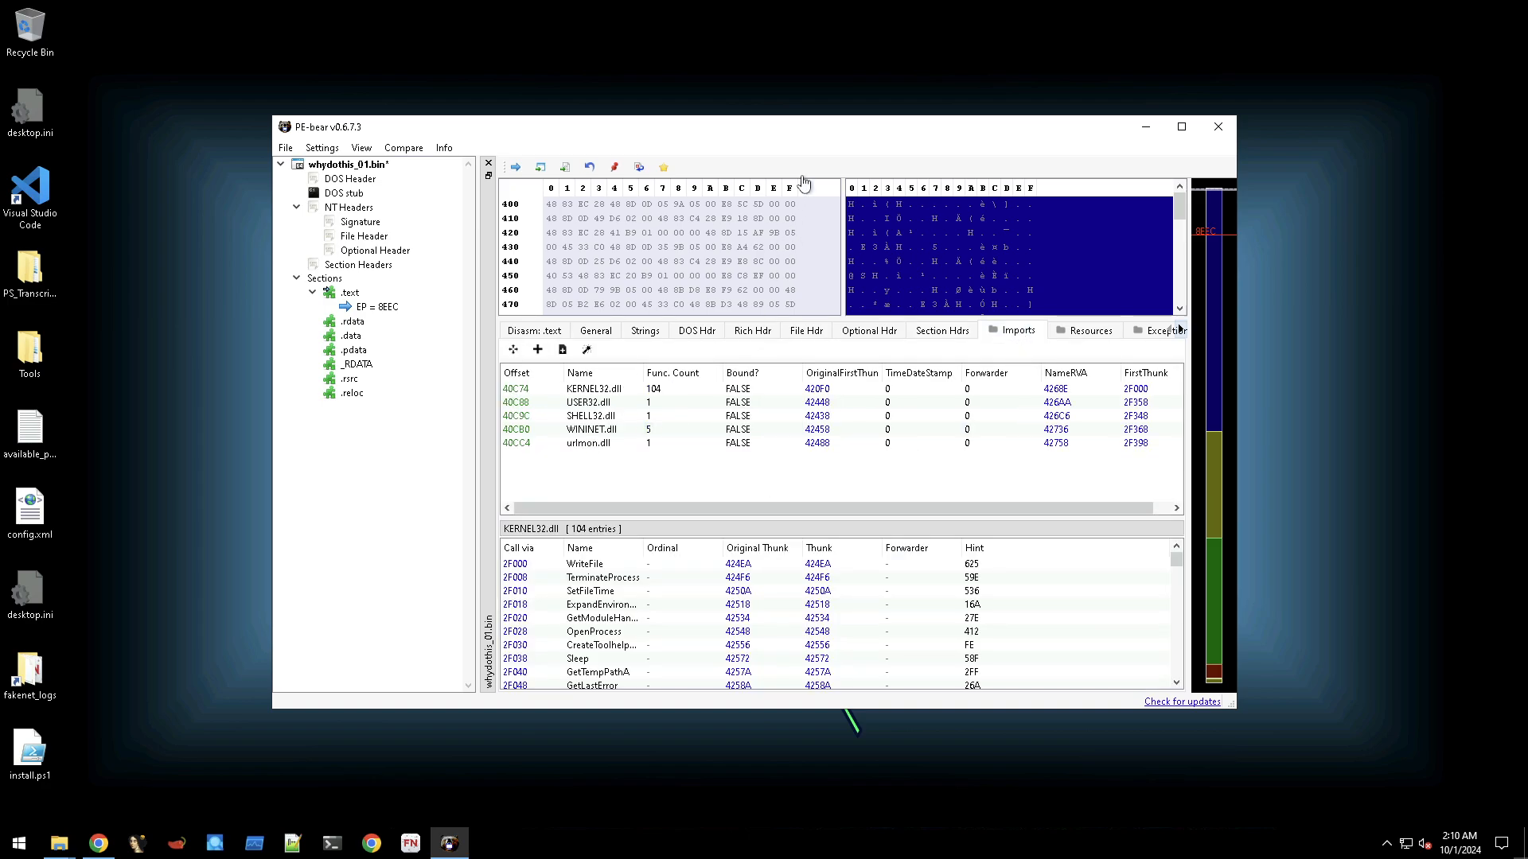
drag(788, 117, 789, 28)
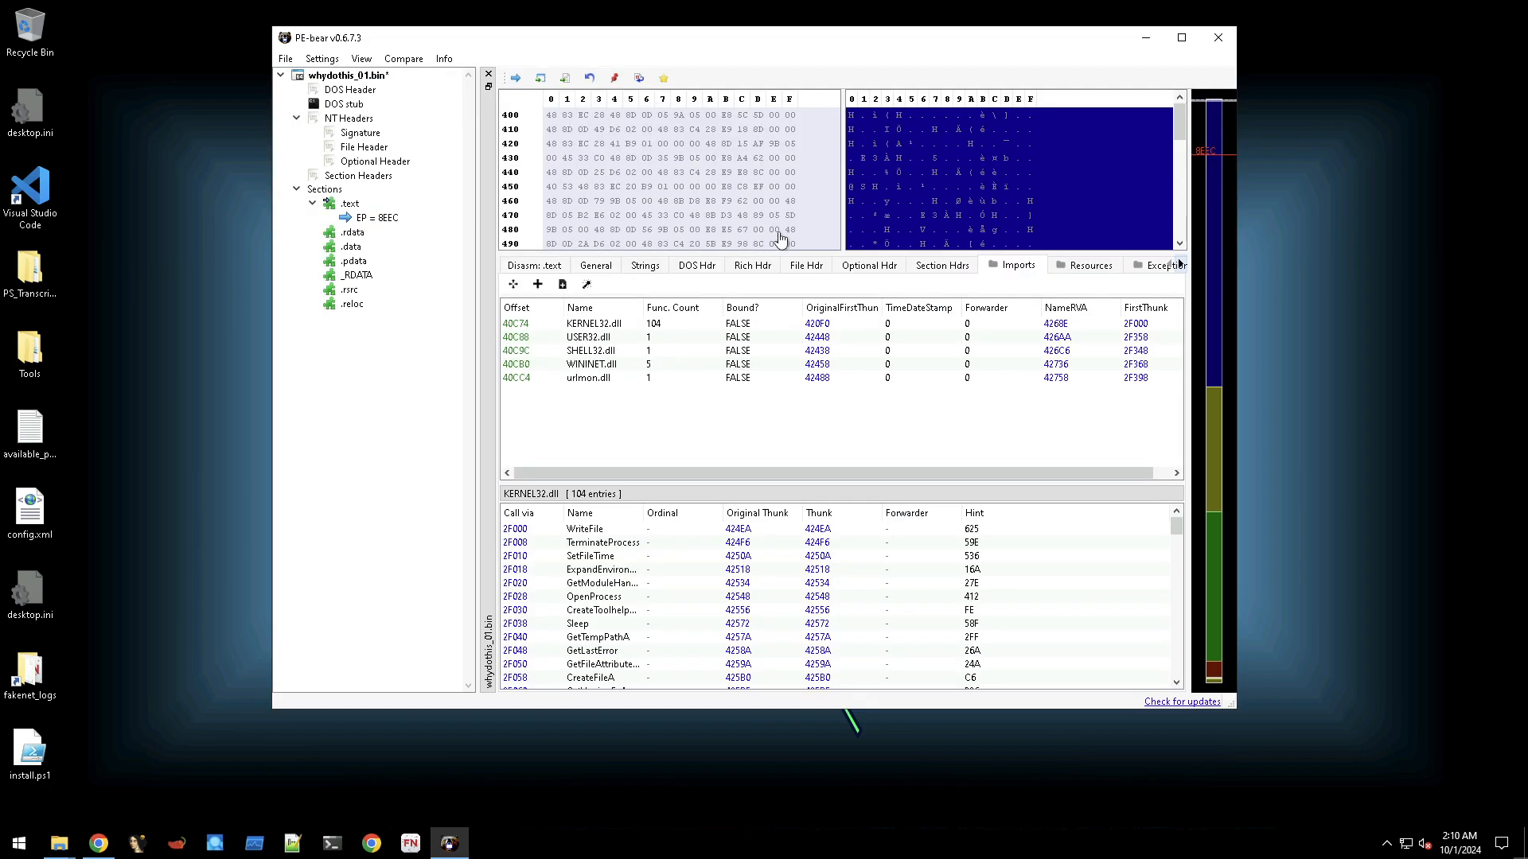
click(620, 326)
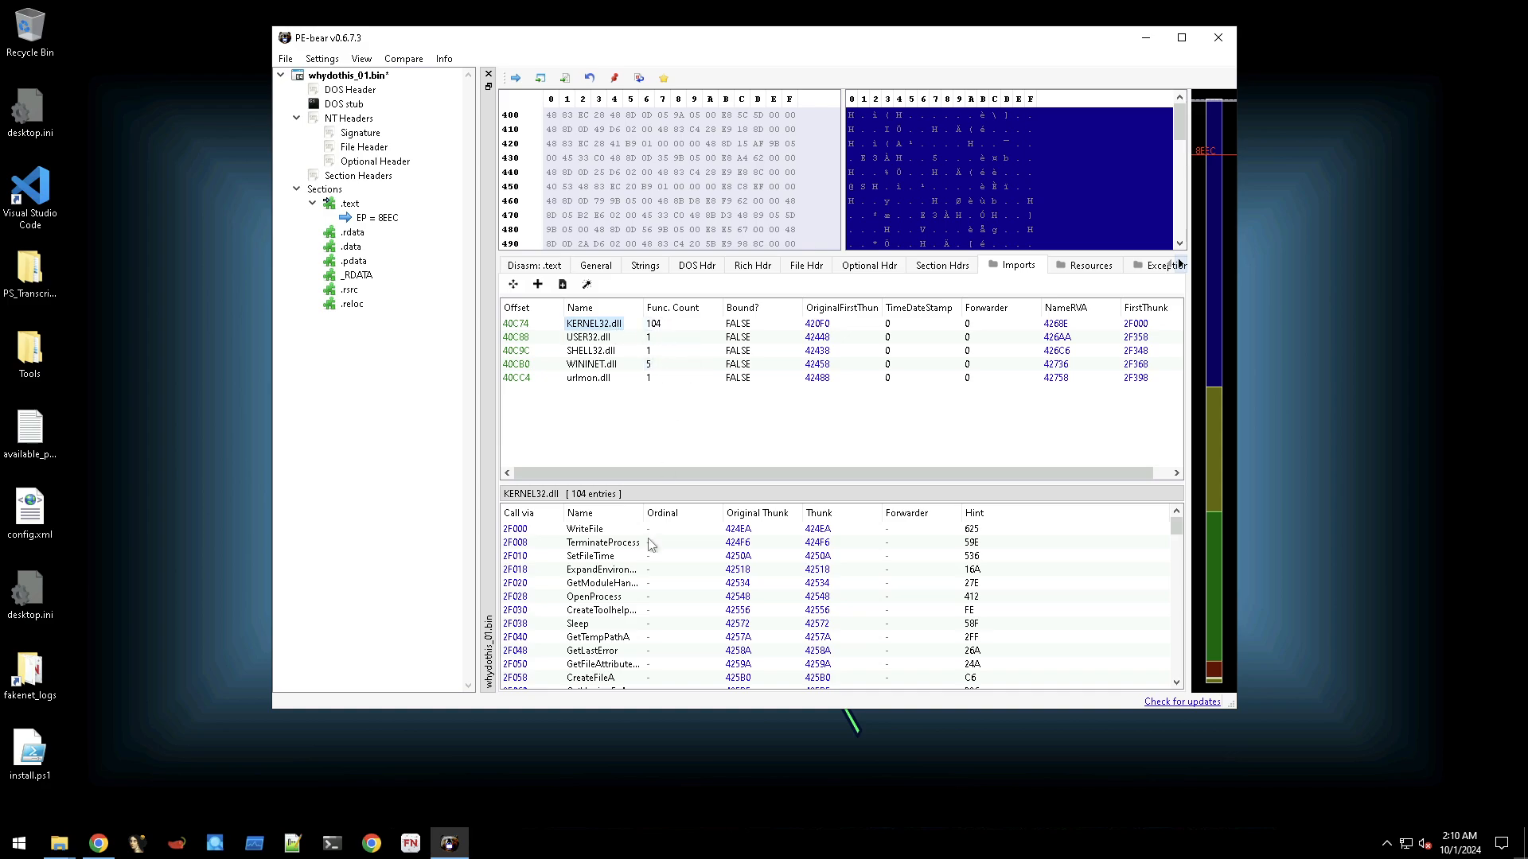
scroll(629, 579, down, 11)
scroll(628, 579, down, 20)
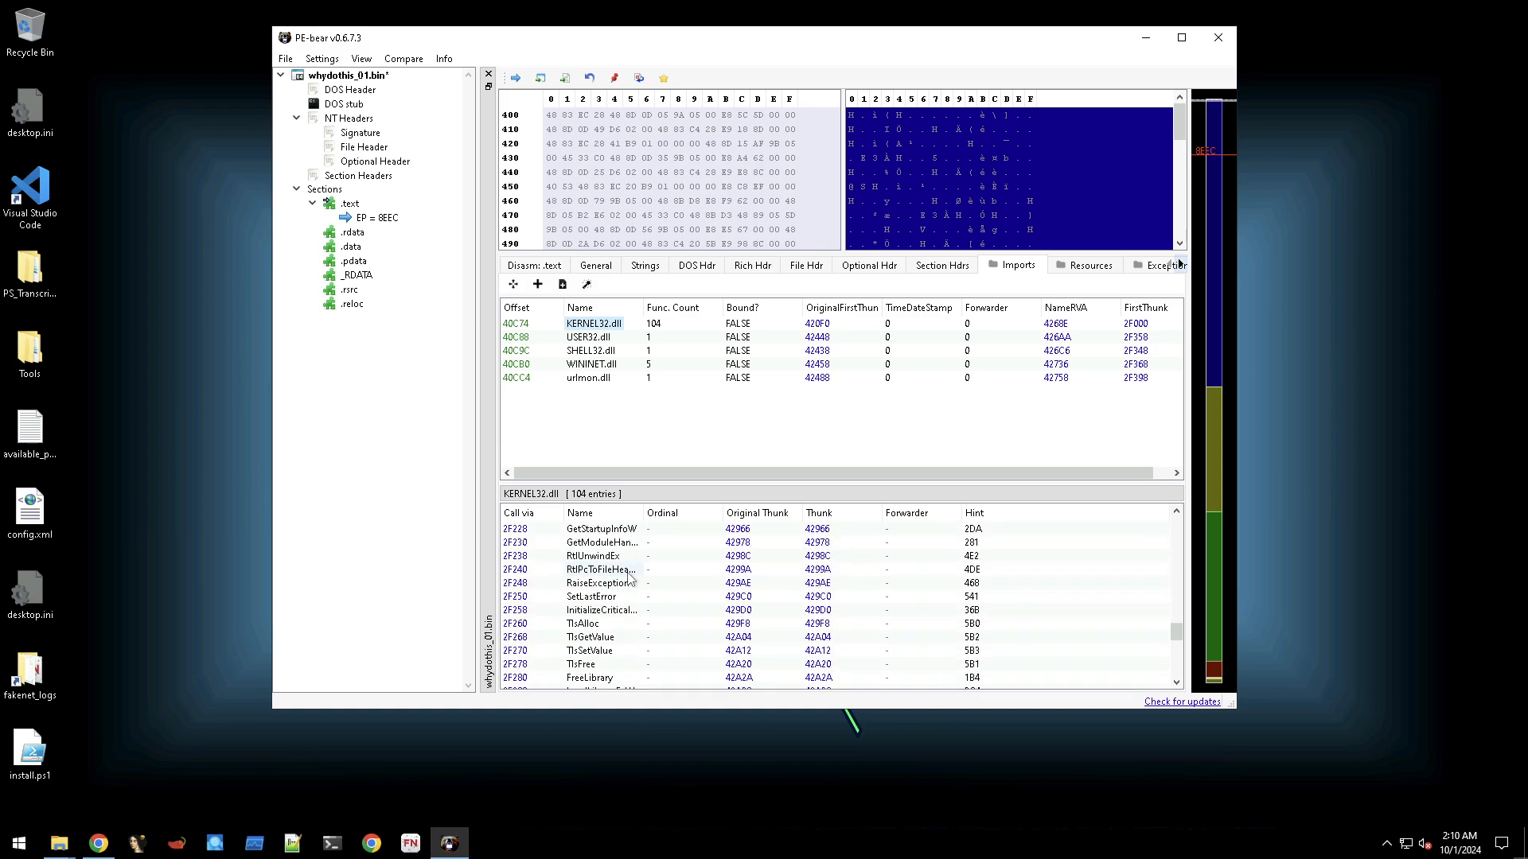
Examine the functions imported from USER32.dll, SHELL32.dll, WININET.dll and urlmon.dll, widening the function name column to read the full name.
click(594, 339)
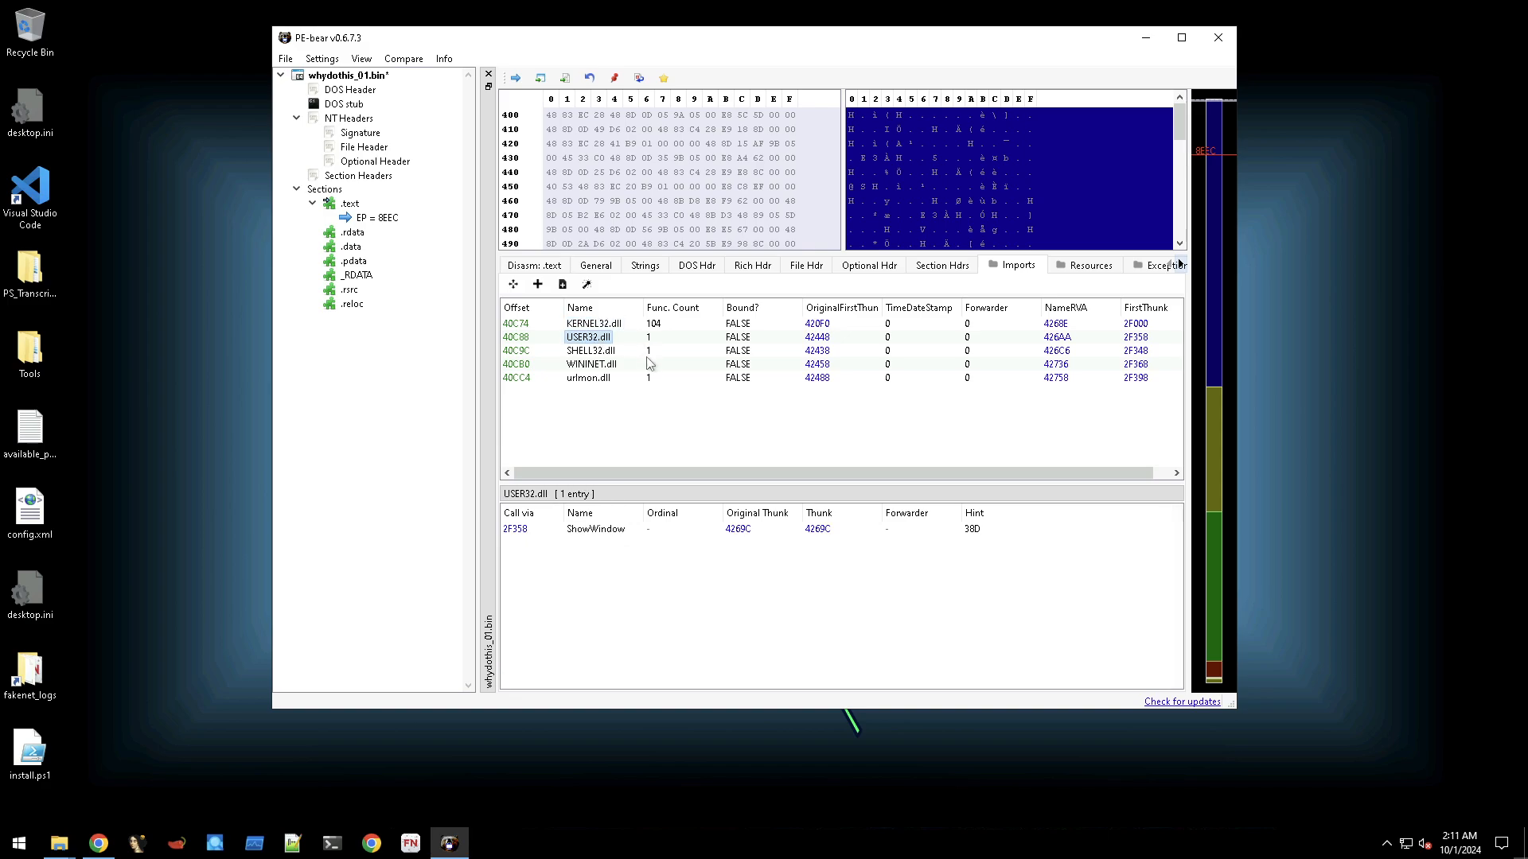
click(590, 355)
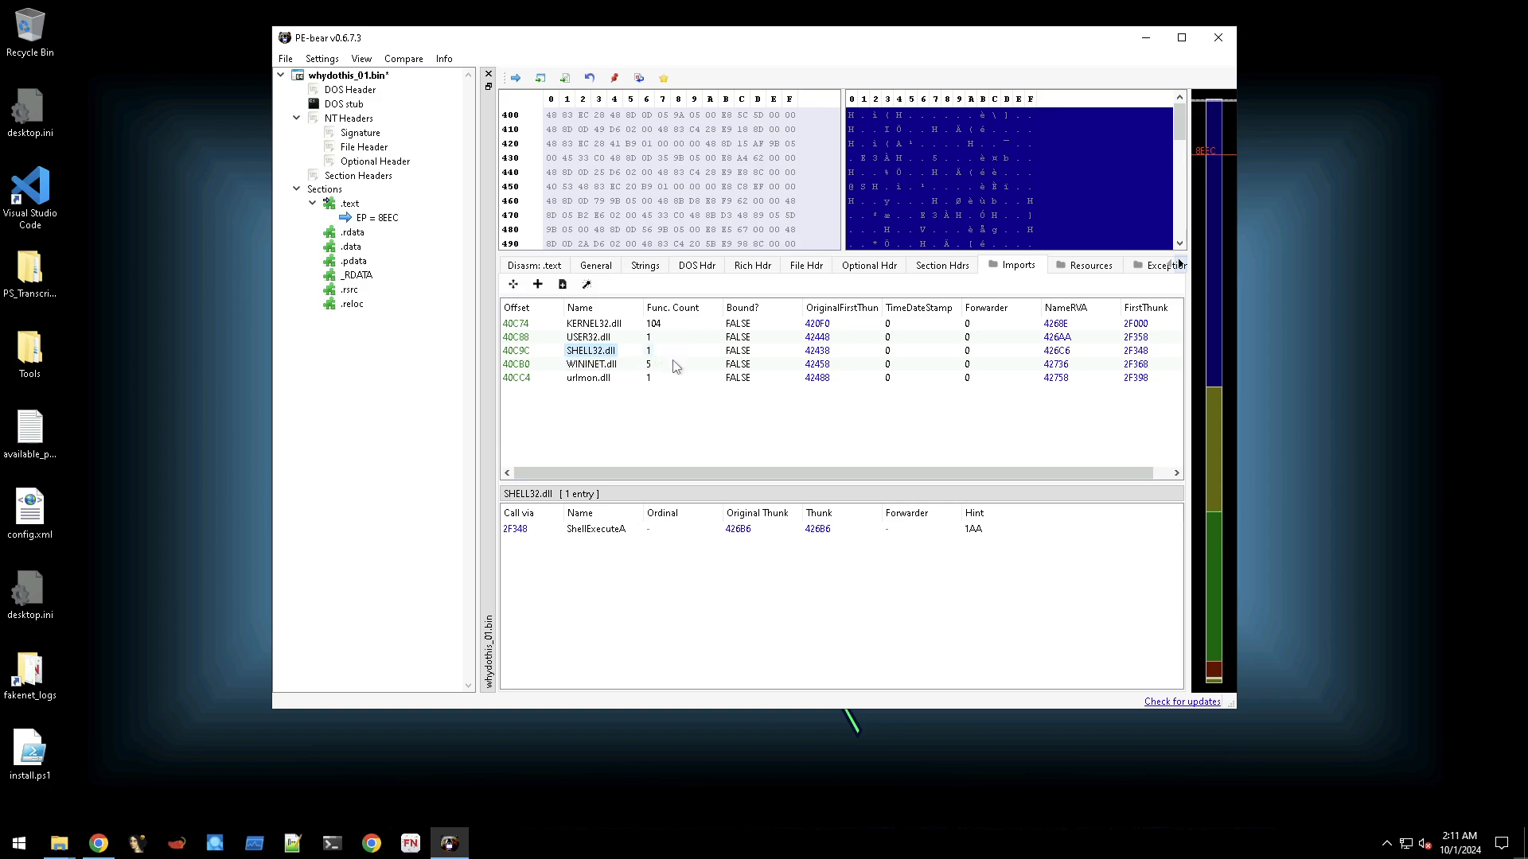
click(593, 366)
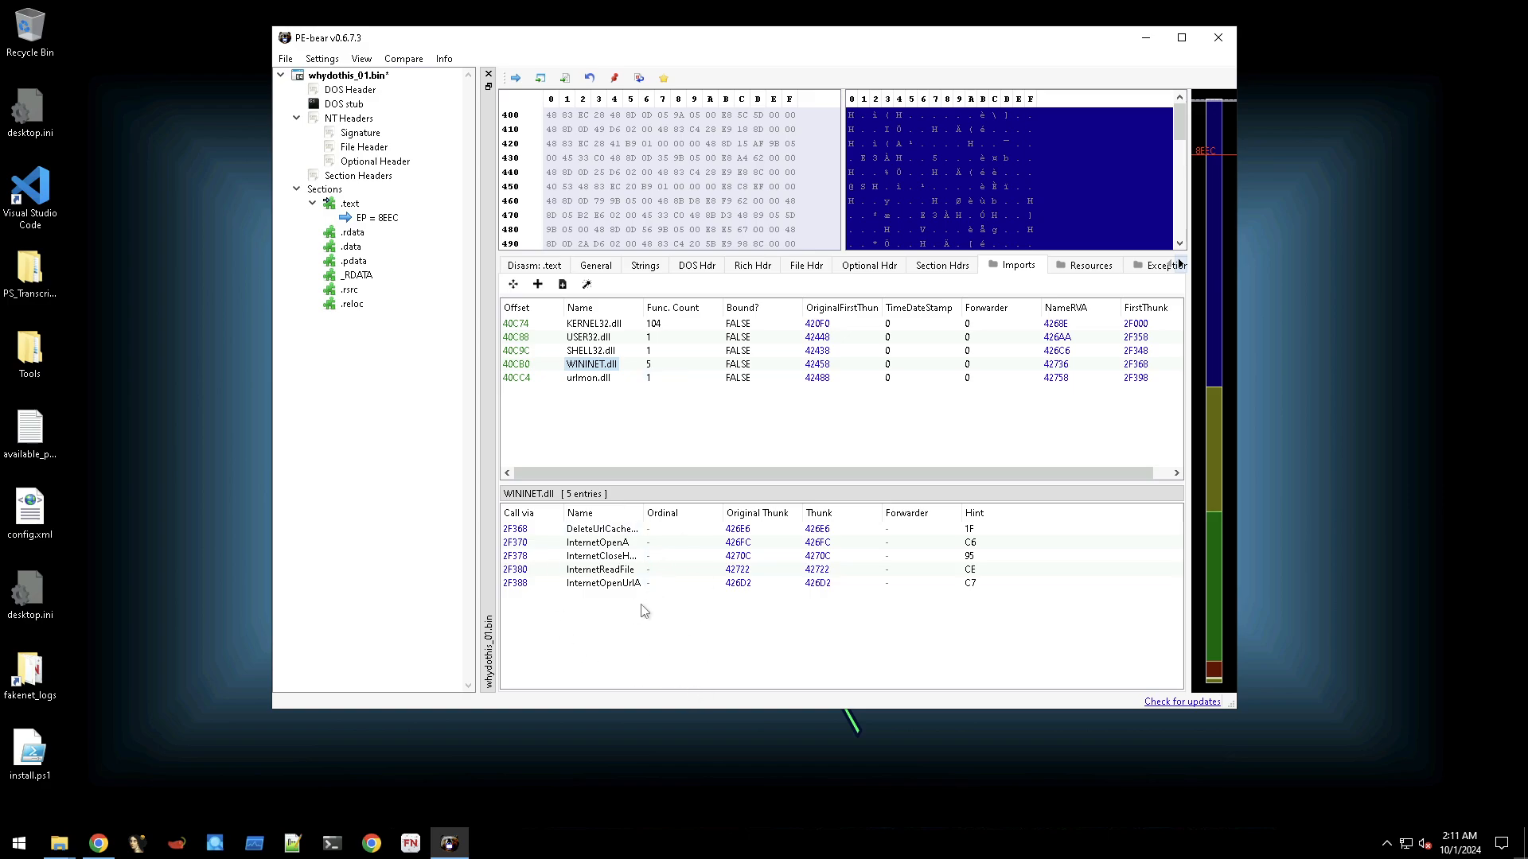
click(600, 380)
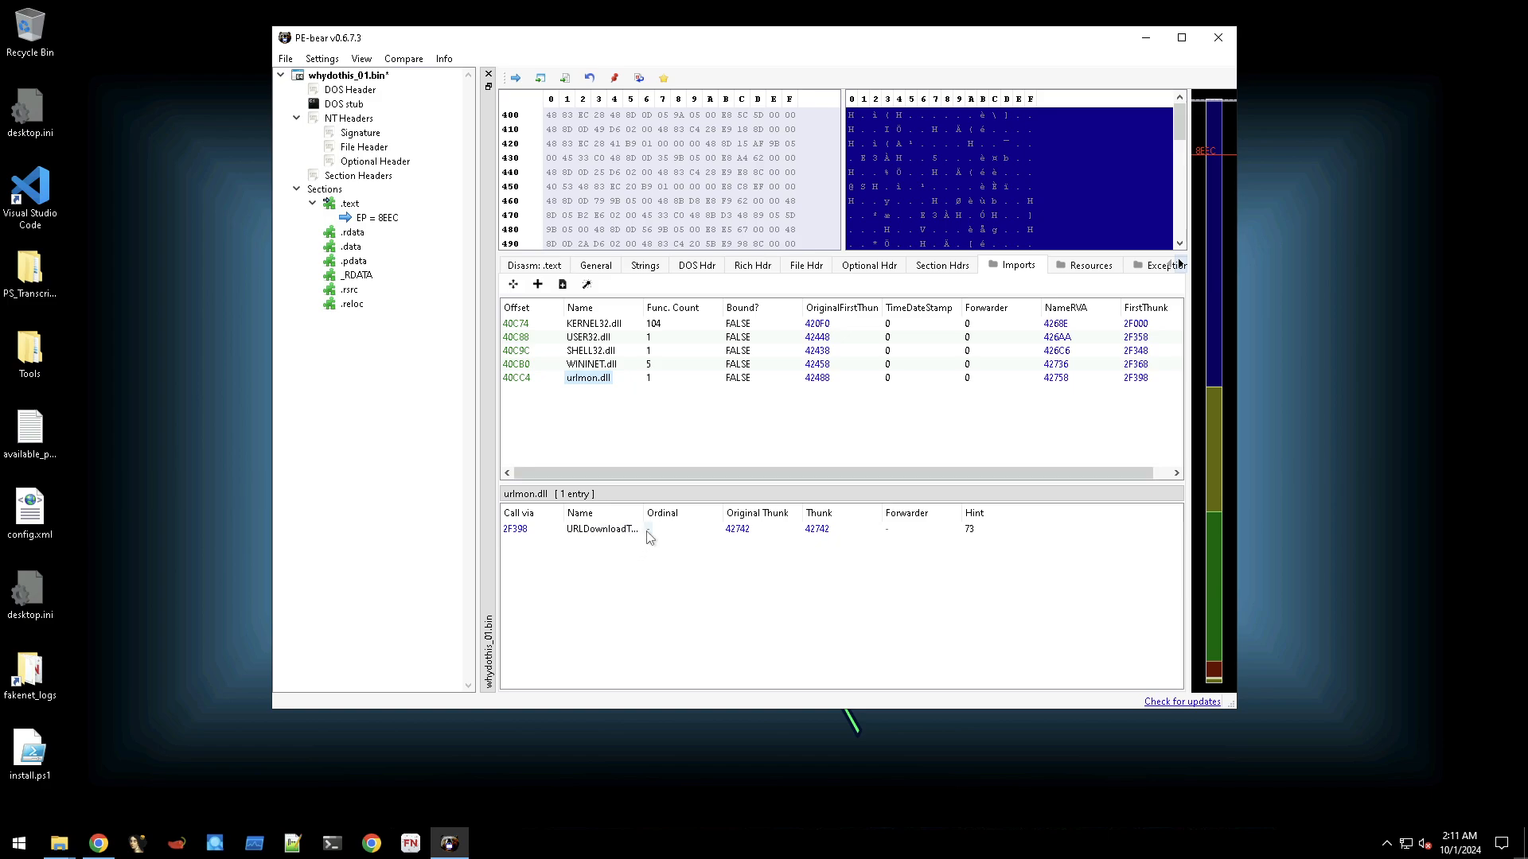
drag(643, 516, 675, 519)
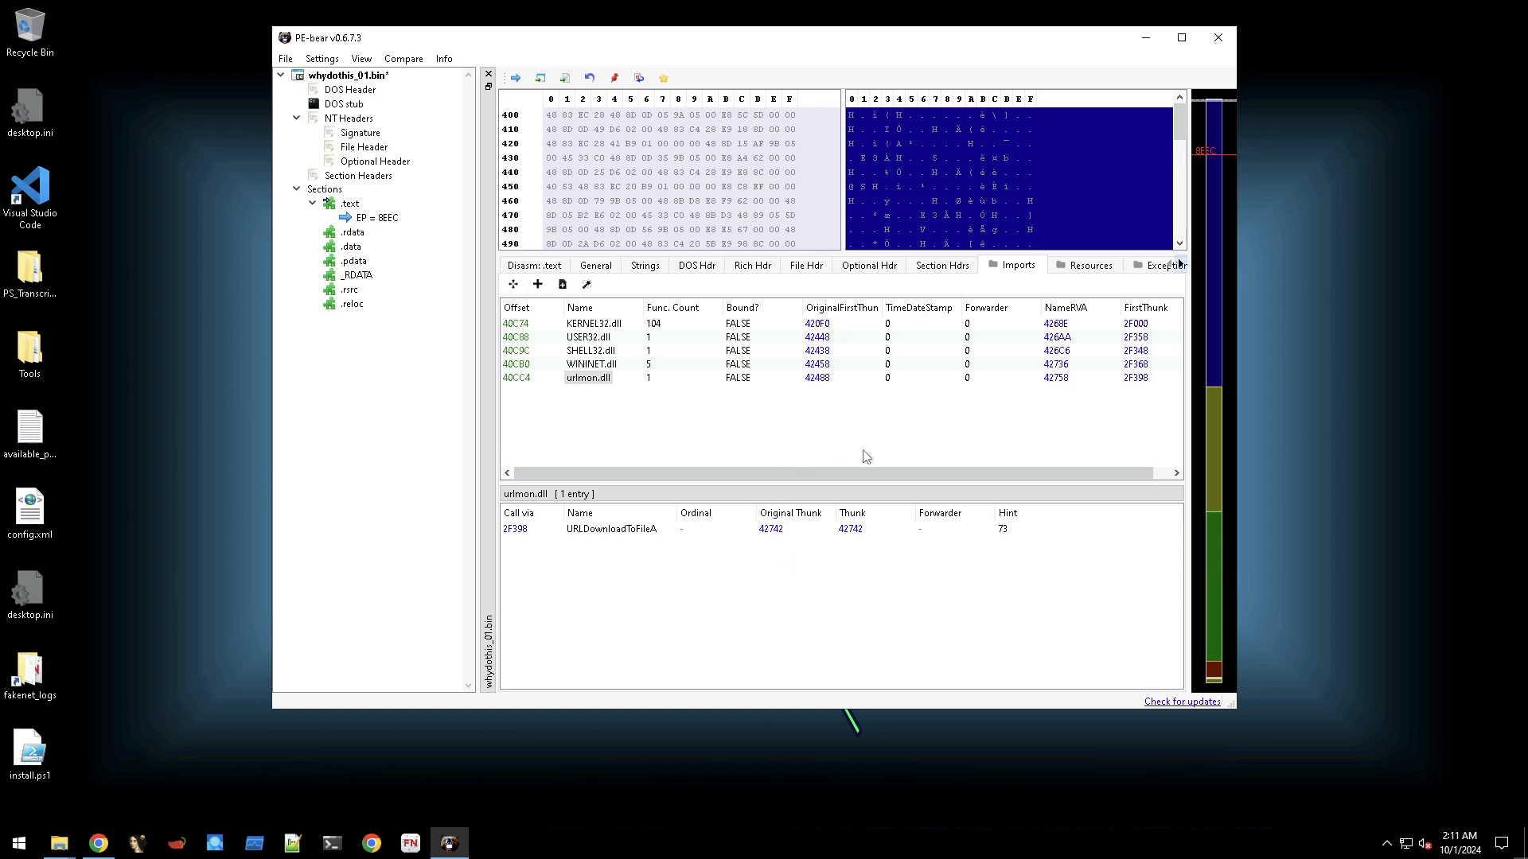
Examine the content of the sample's Manifest resource, including the requested privileges, and close PE-bear.
click(1115, 269)
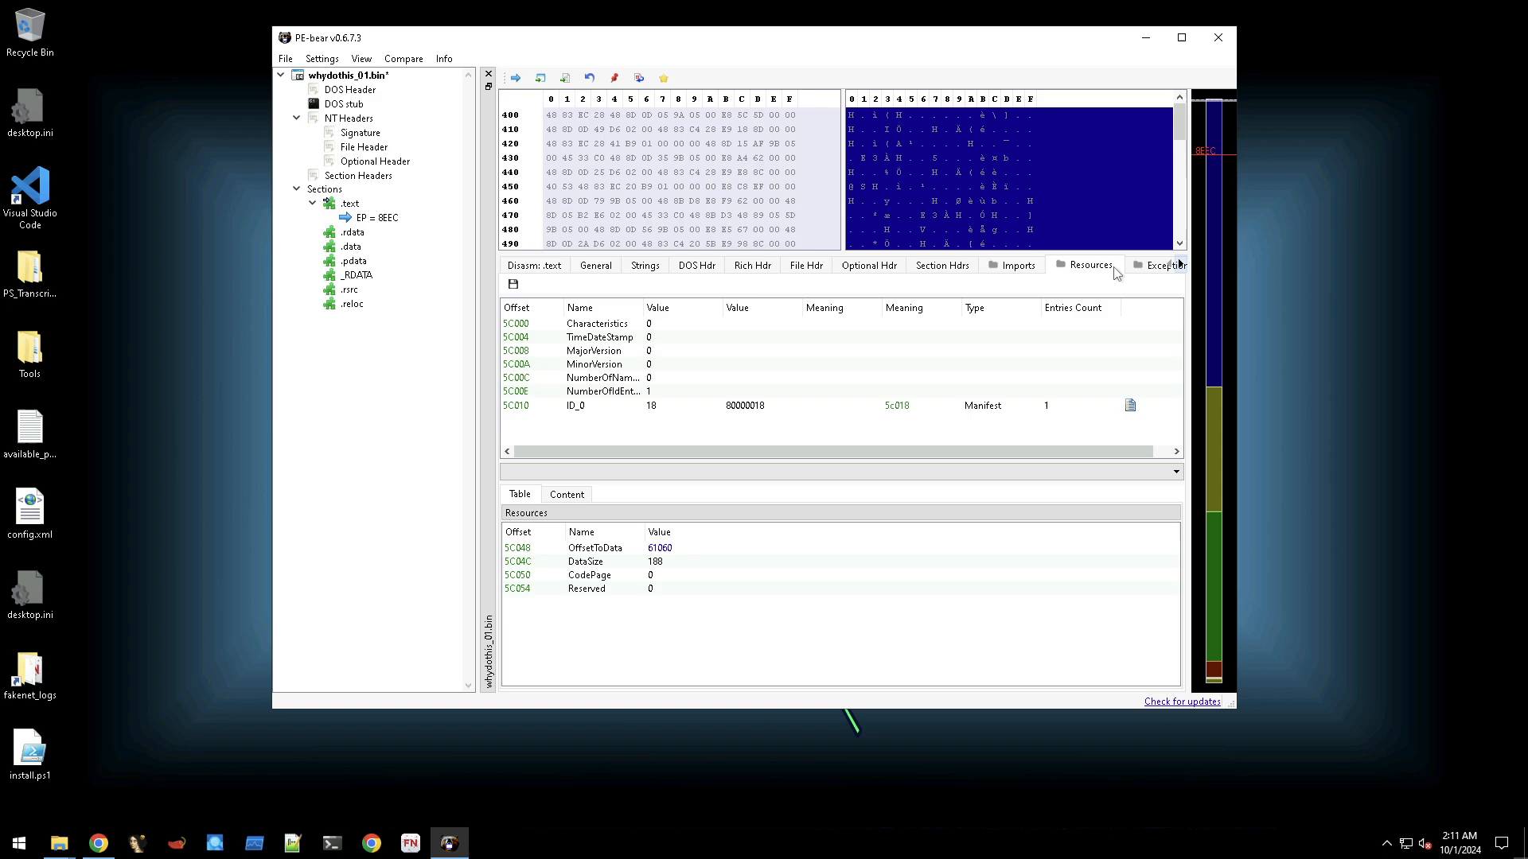
click(612, 406)
click(1131, 408)
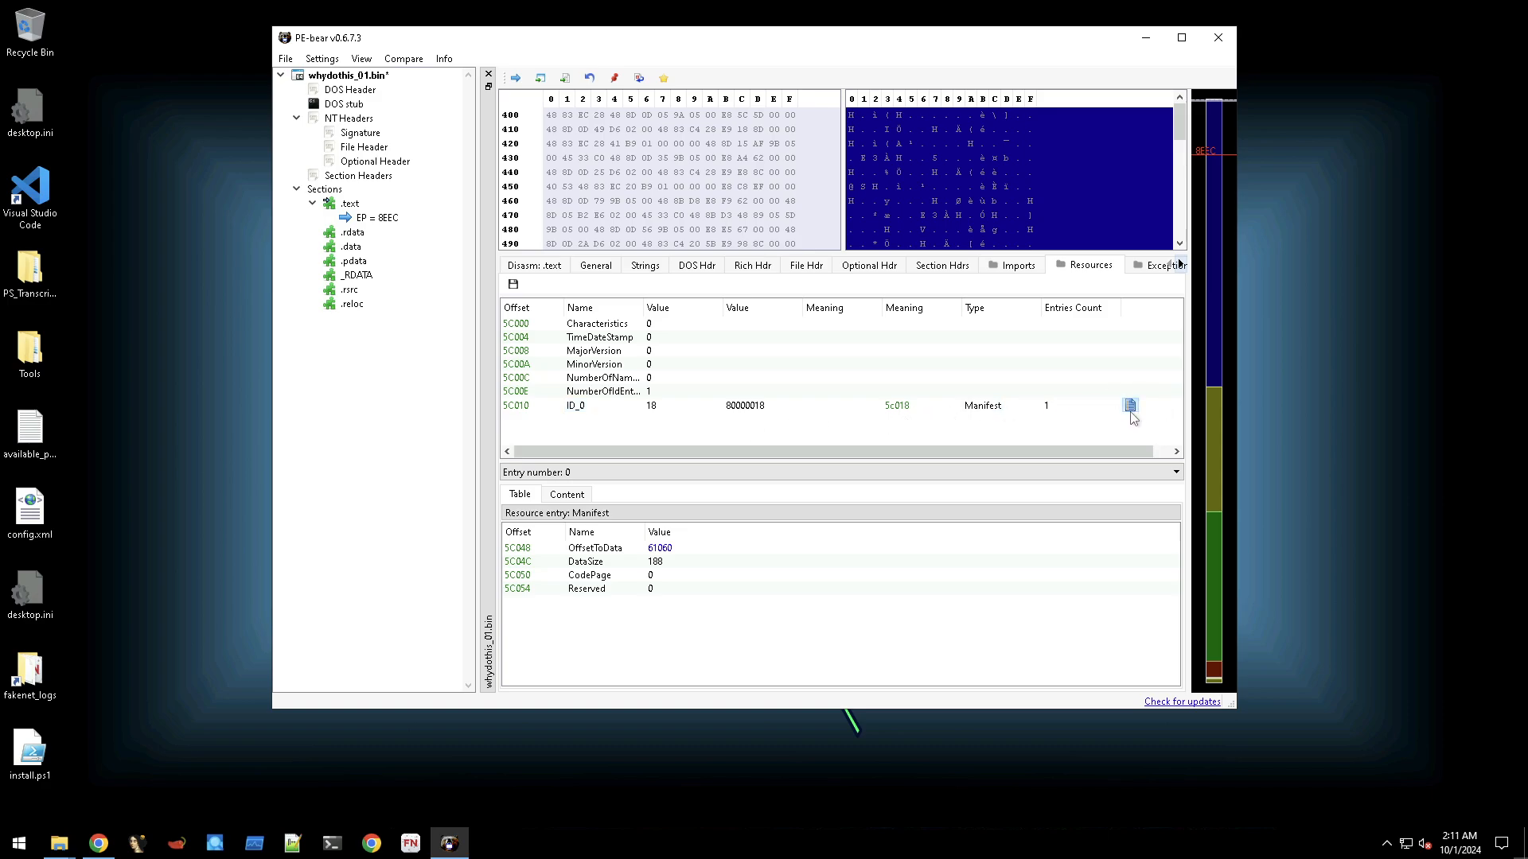
click(587, 499)
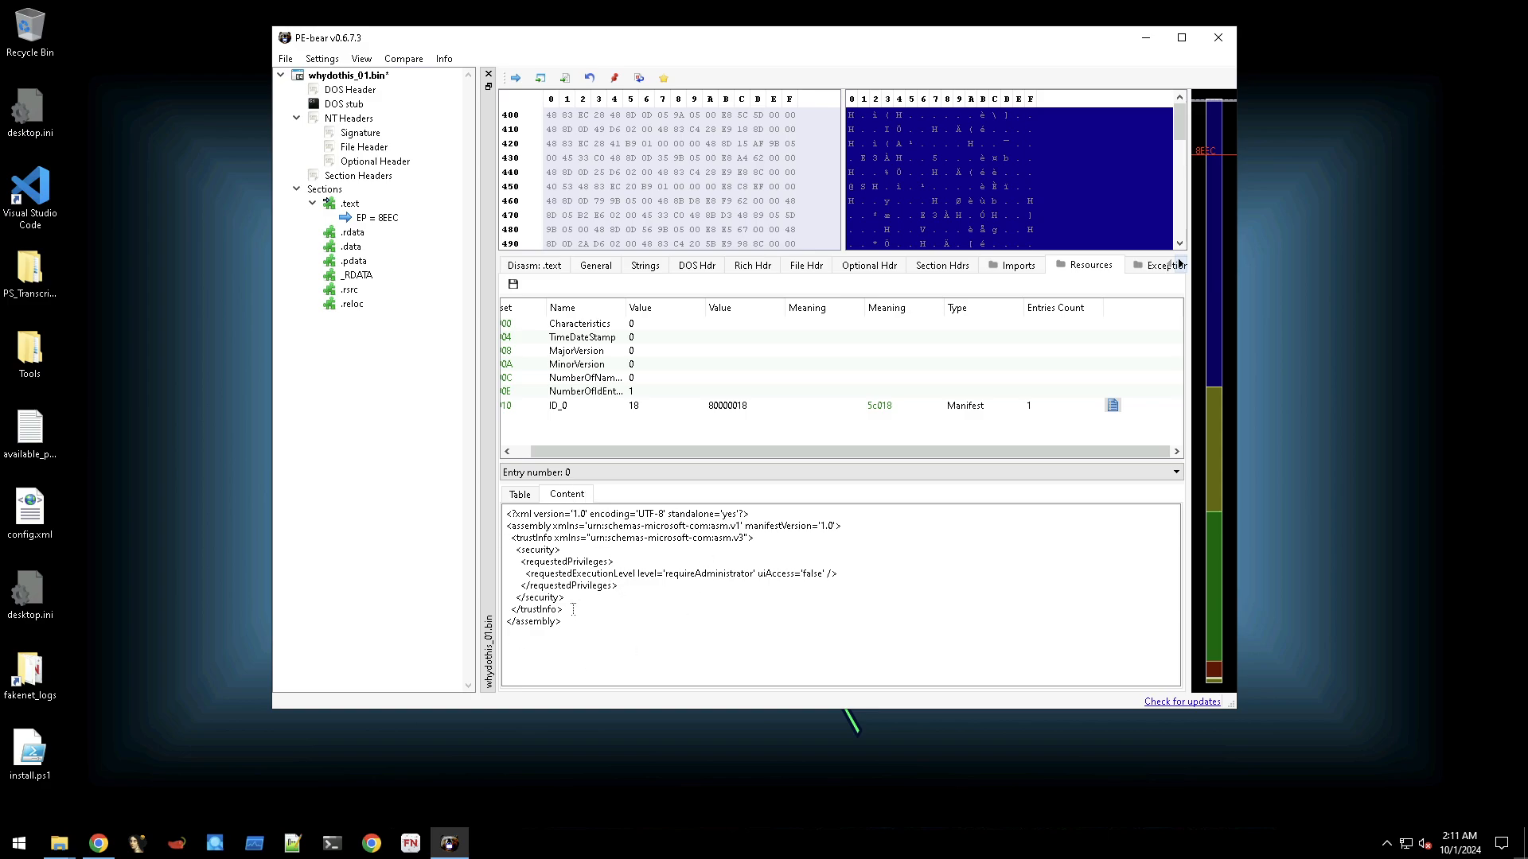
drag(572, 610, 539, 539)
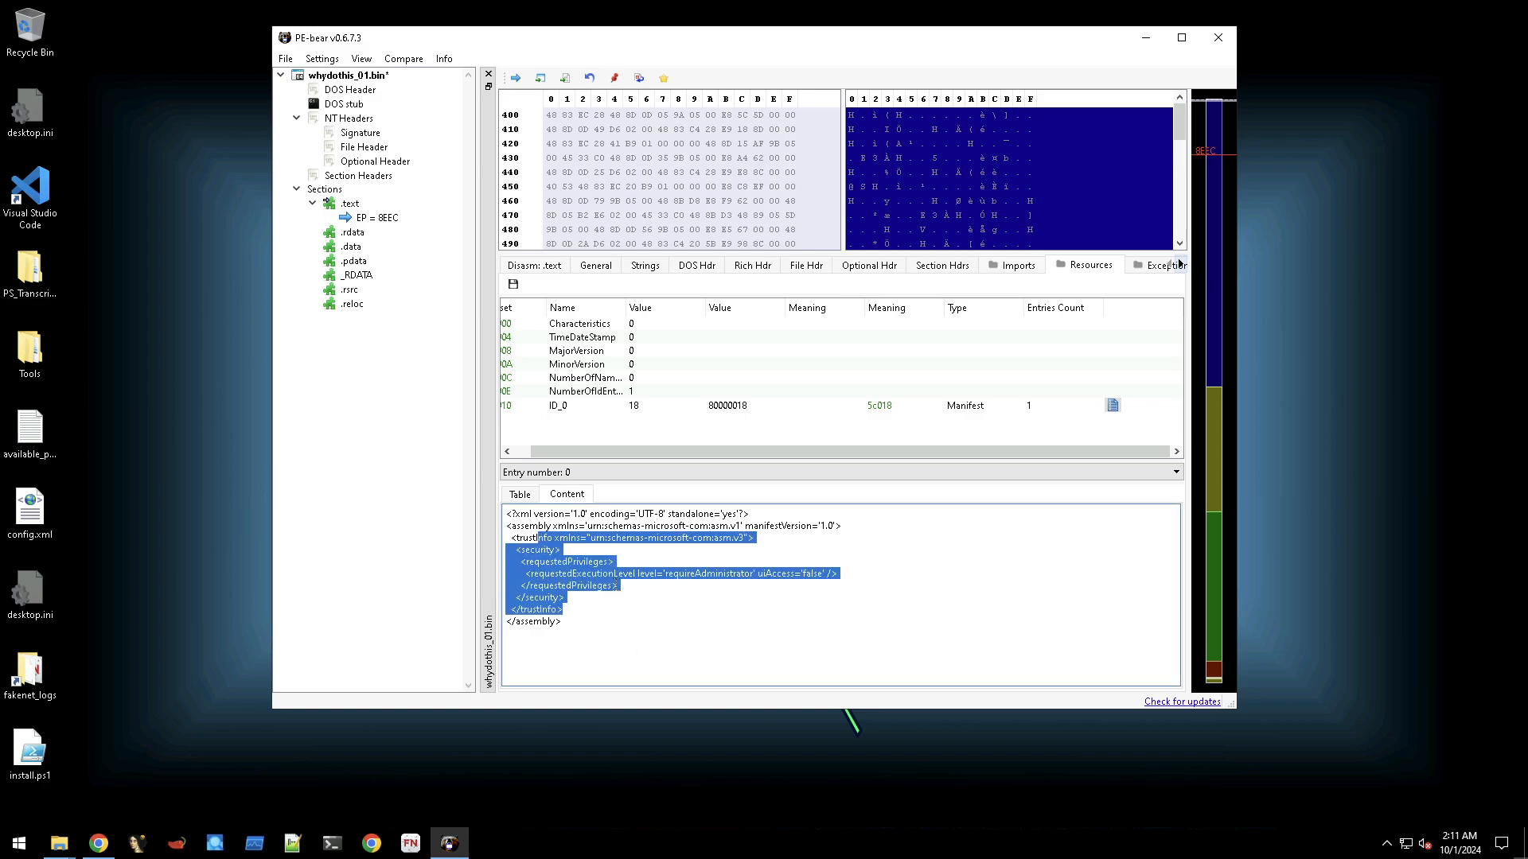
click(617, 587)
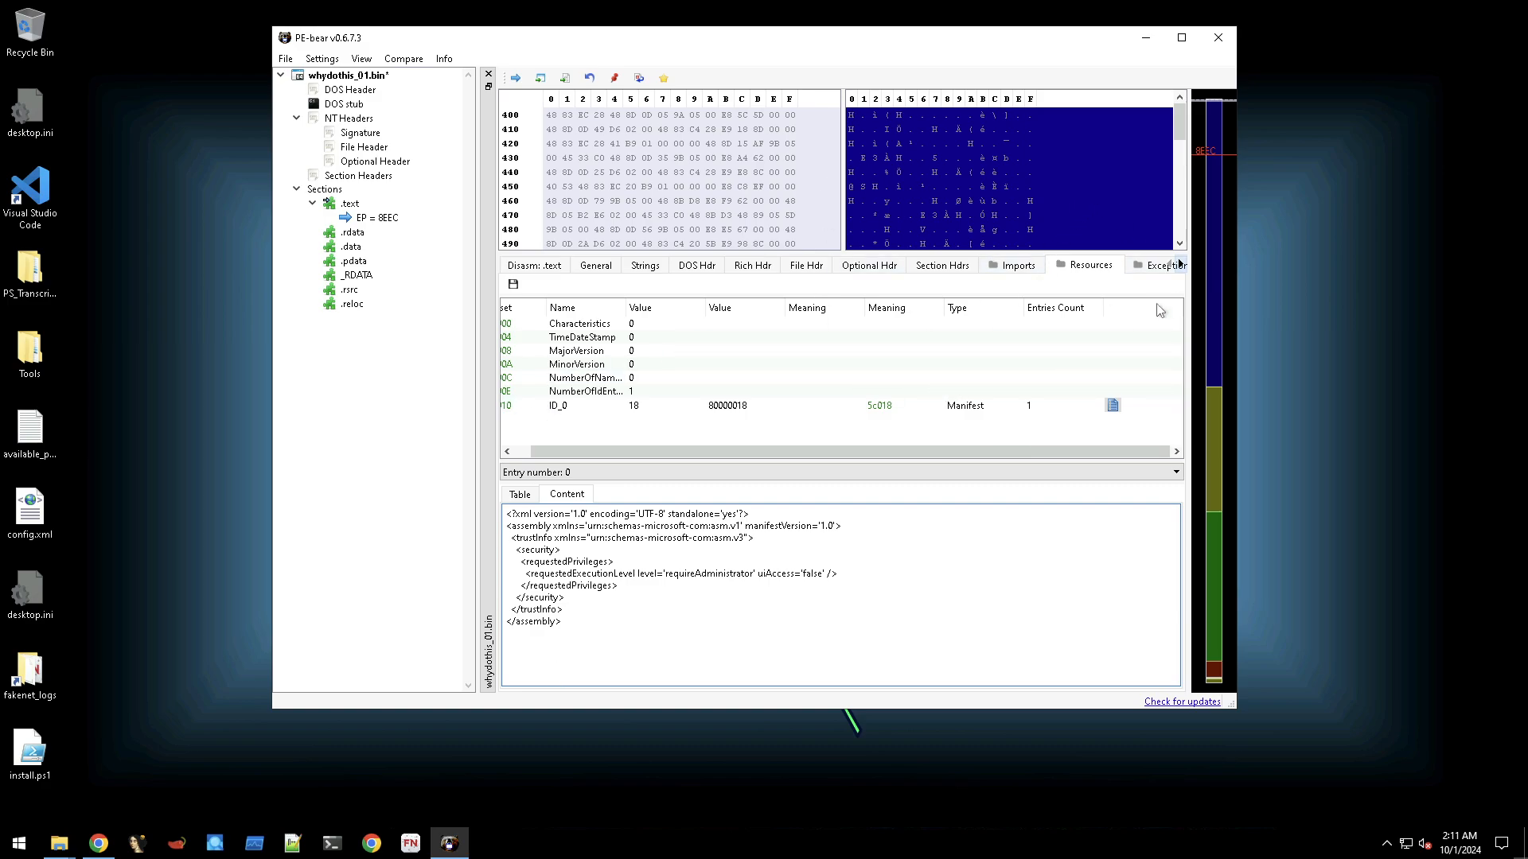
click(1218, 37)
click(541, 442)
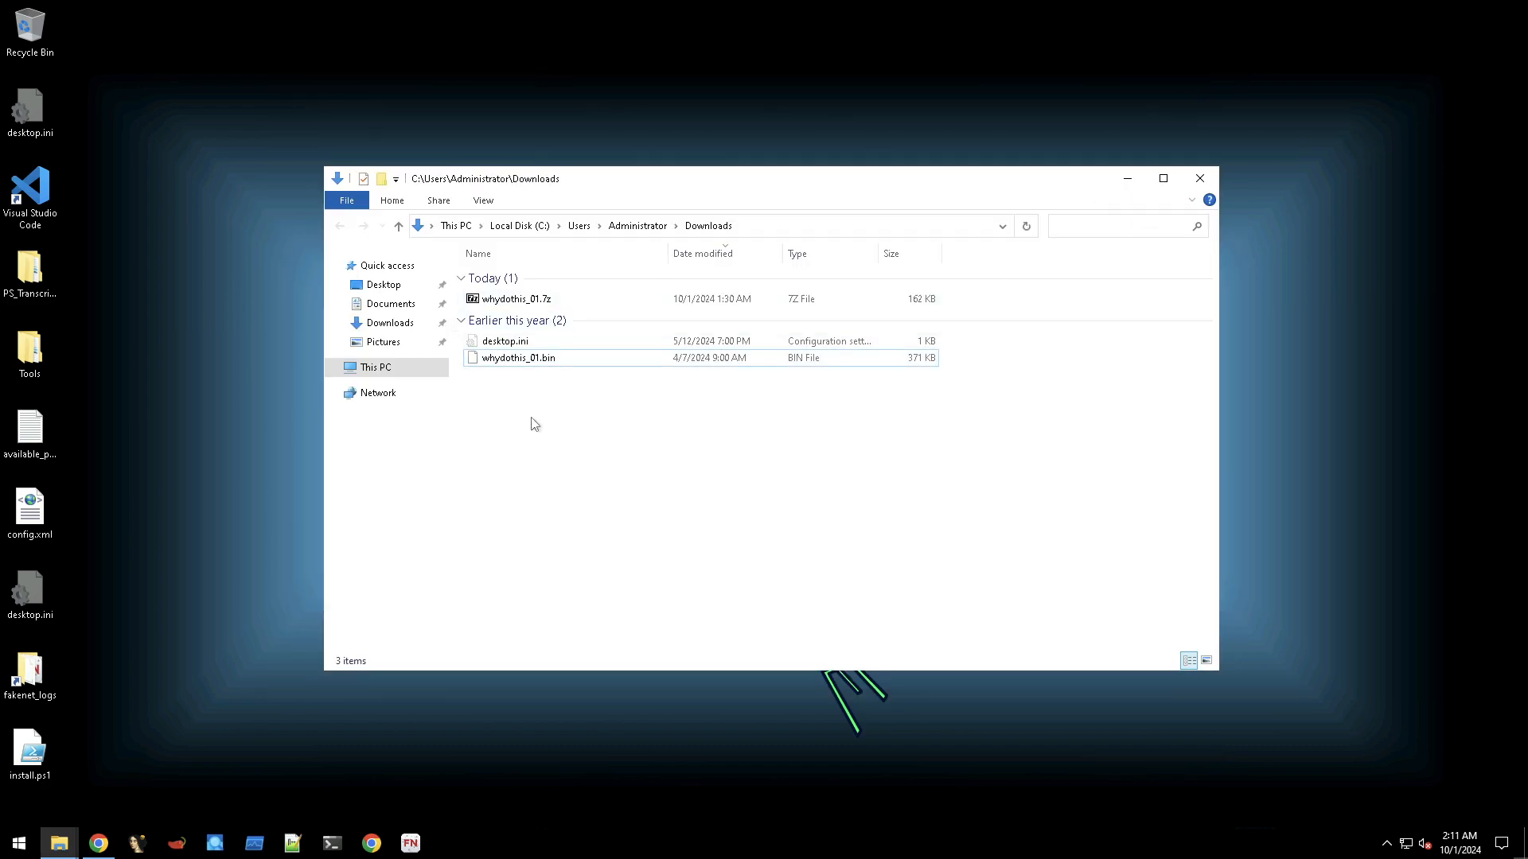
click(509, 367)
right_click(510, 366)
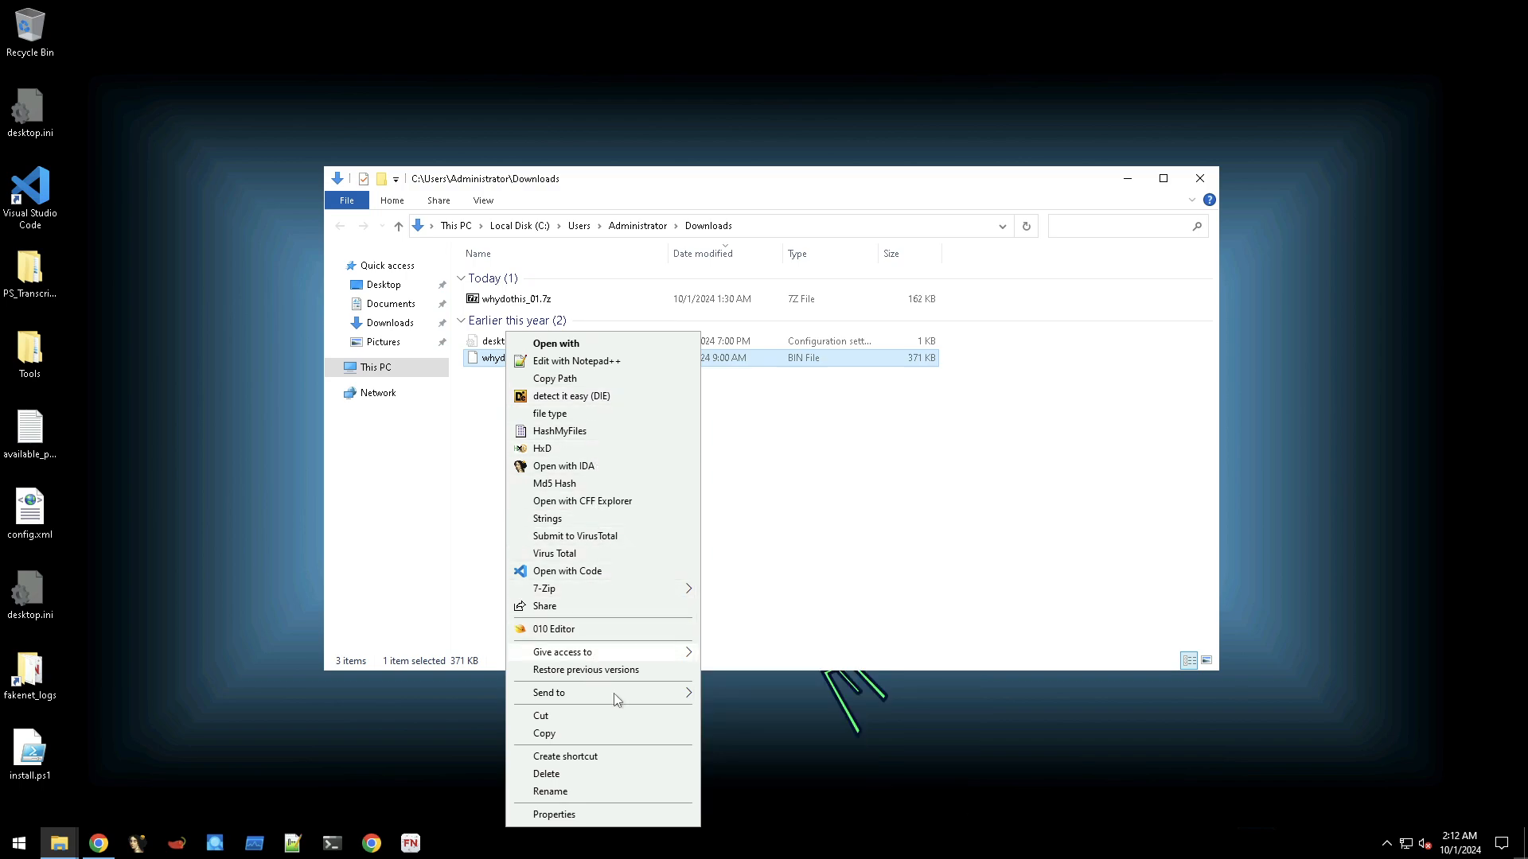
click(825, 617)
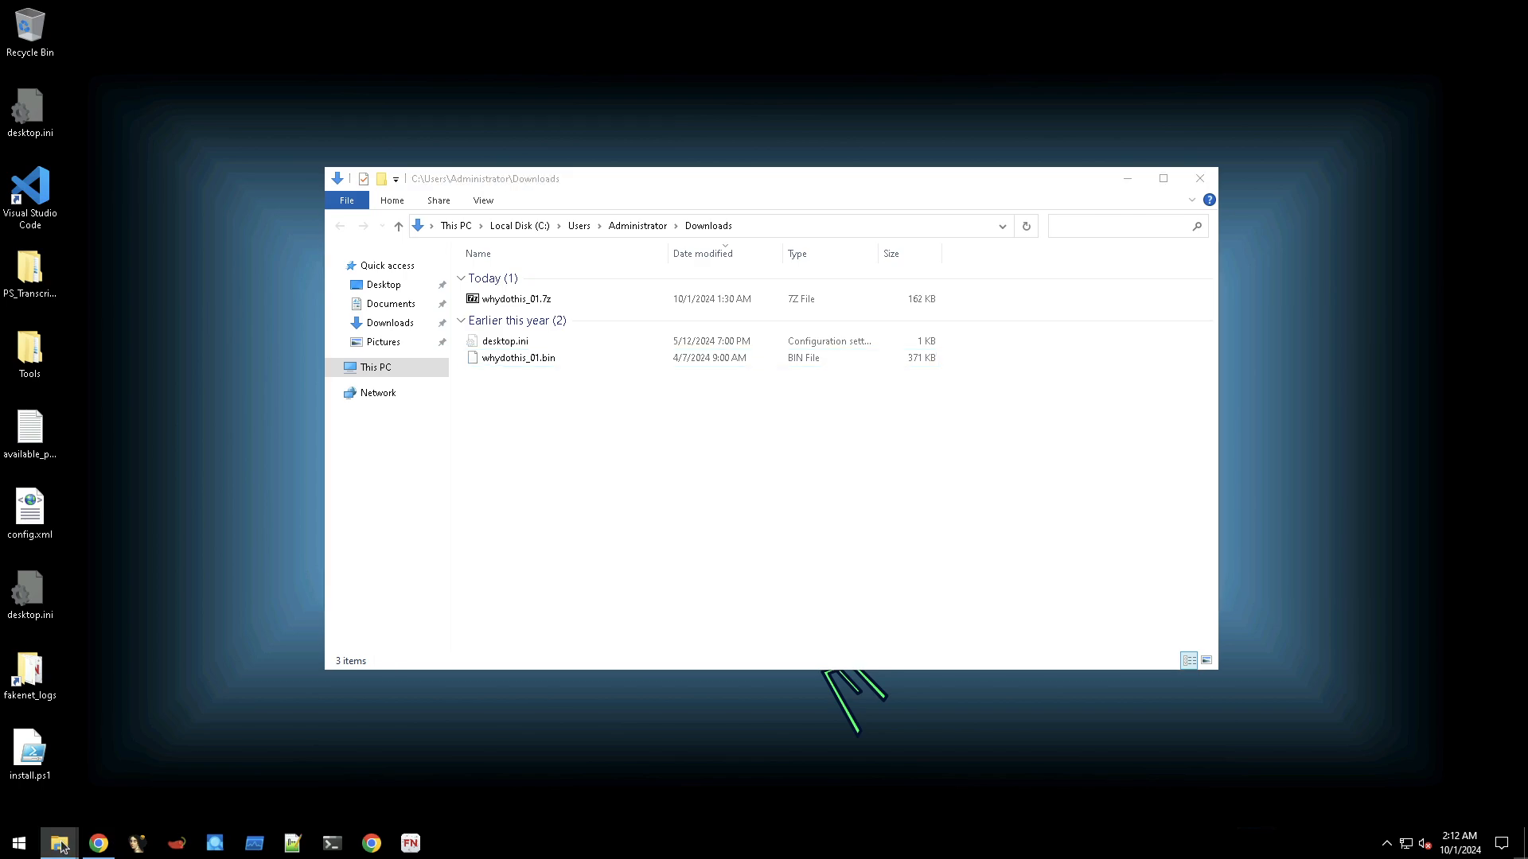
Switch to the Tools\PE folder window, move it aside and launch pestudio.
mouse_move(60, 846)
click(287, 776)
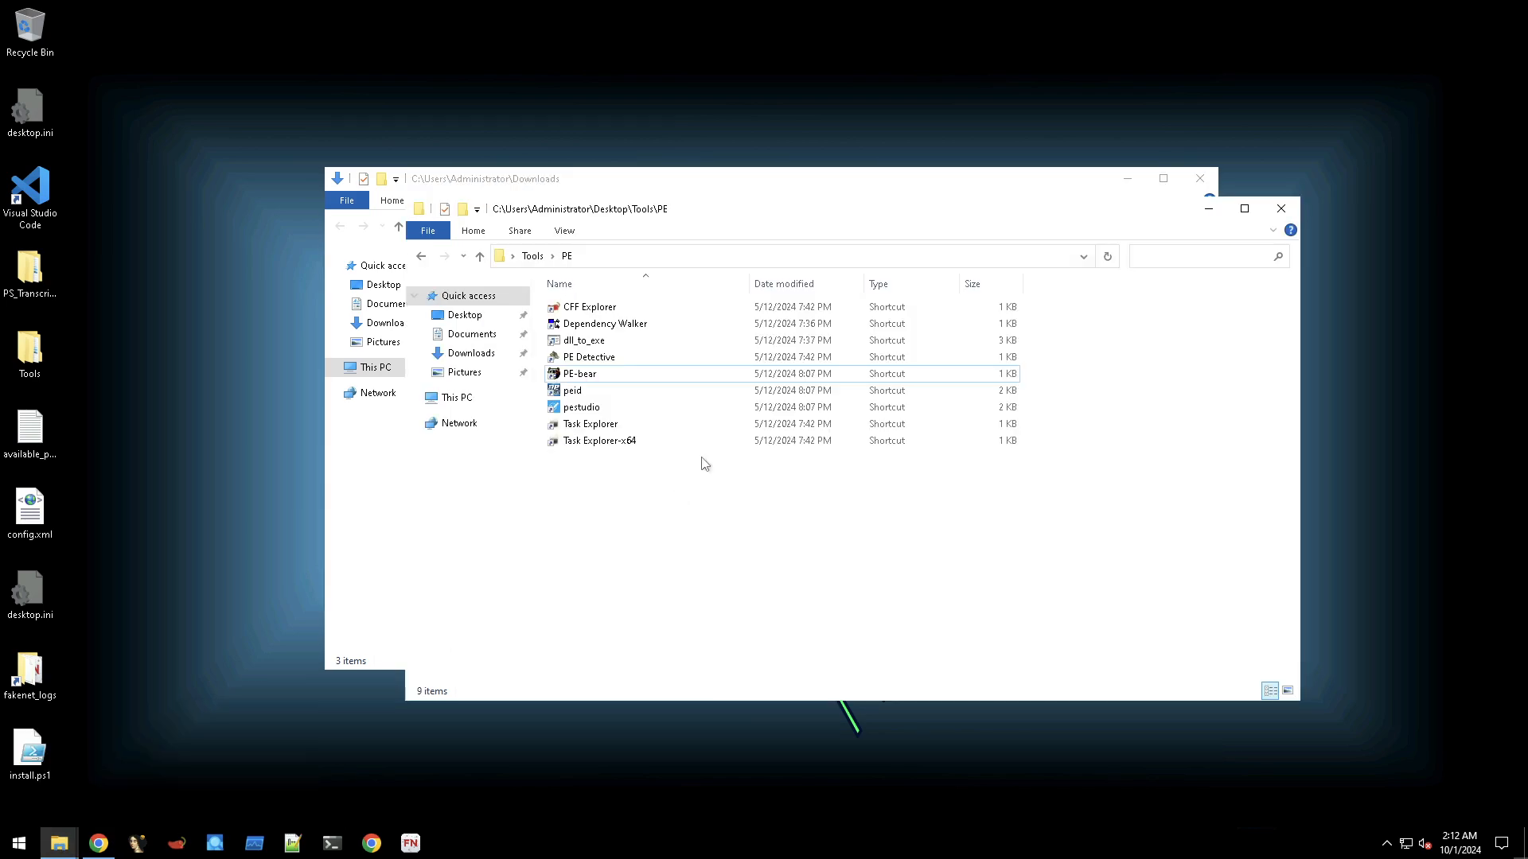
drag(756, 212, 1025, 214)
click(841, 408)
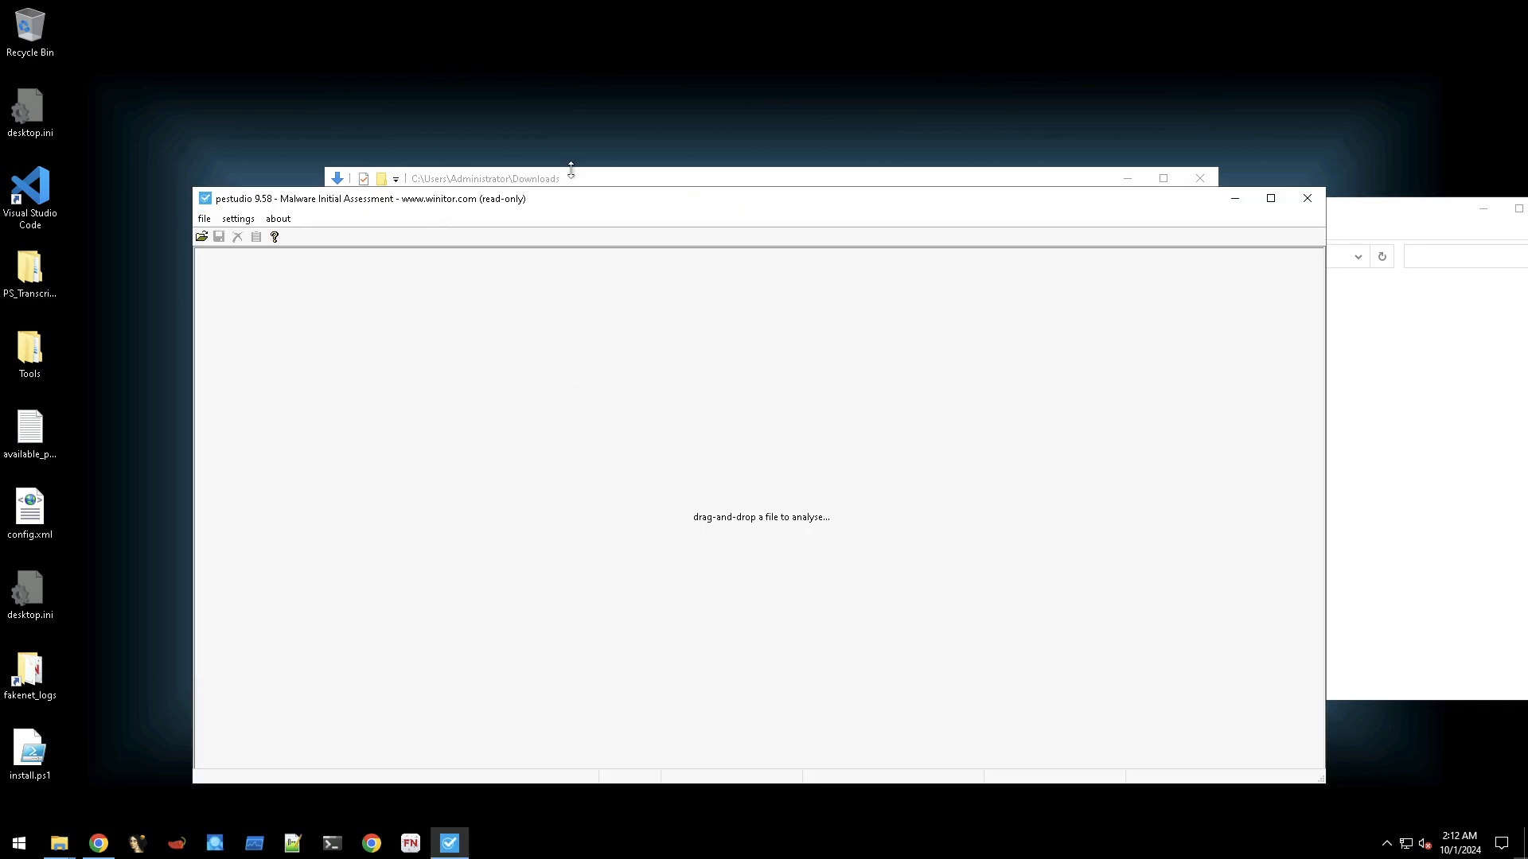
Load whydothis_01.bin from the Downloads folder into pestudio and maximize the pestudio window.
click(571, 170)
drag(522, 358, 245, 318)
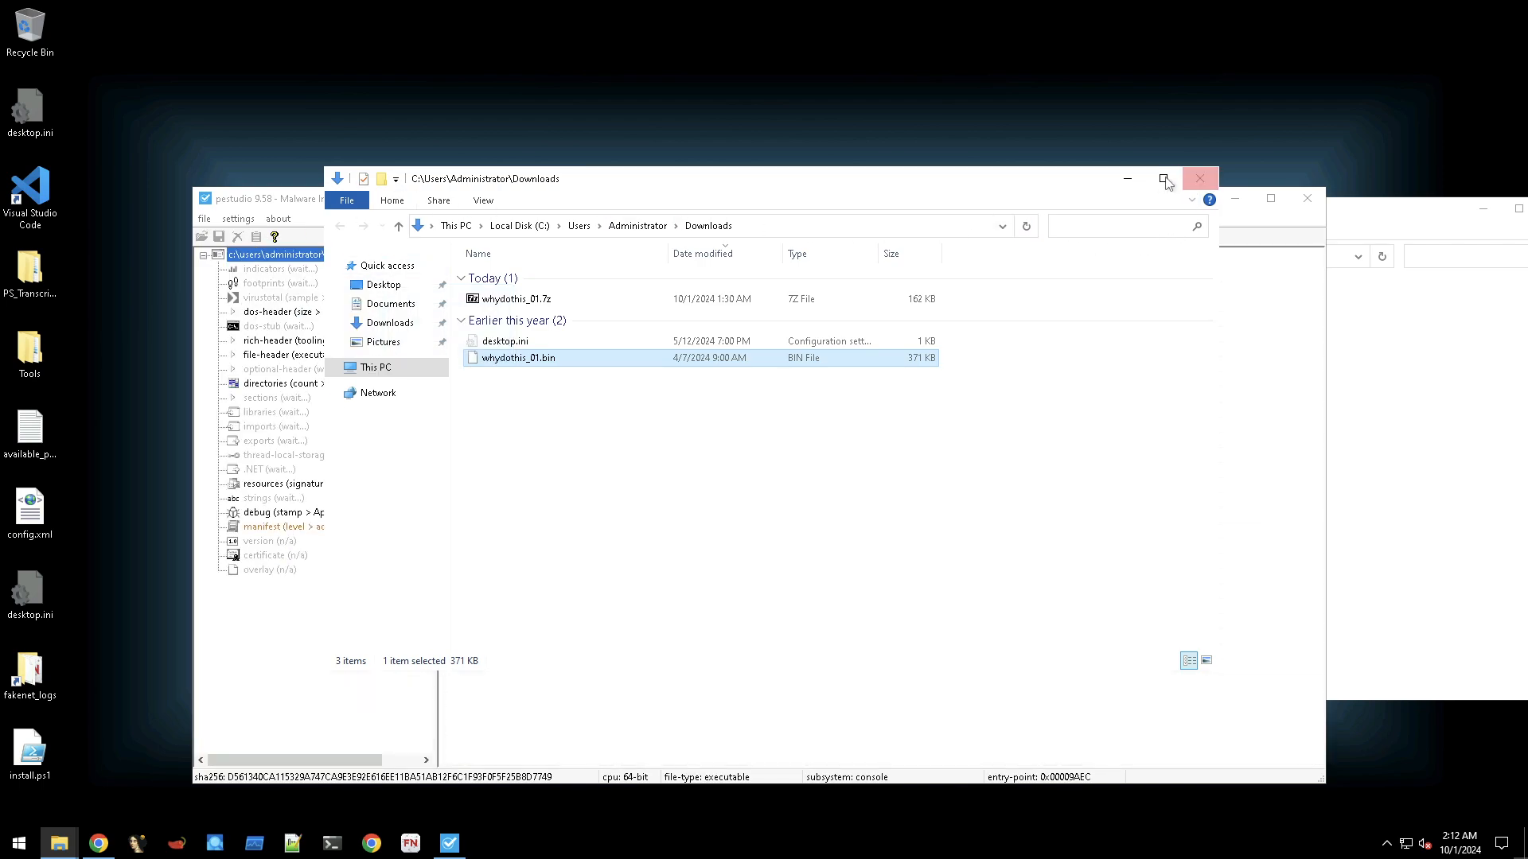
click(1128, 177)
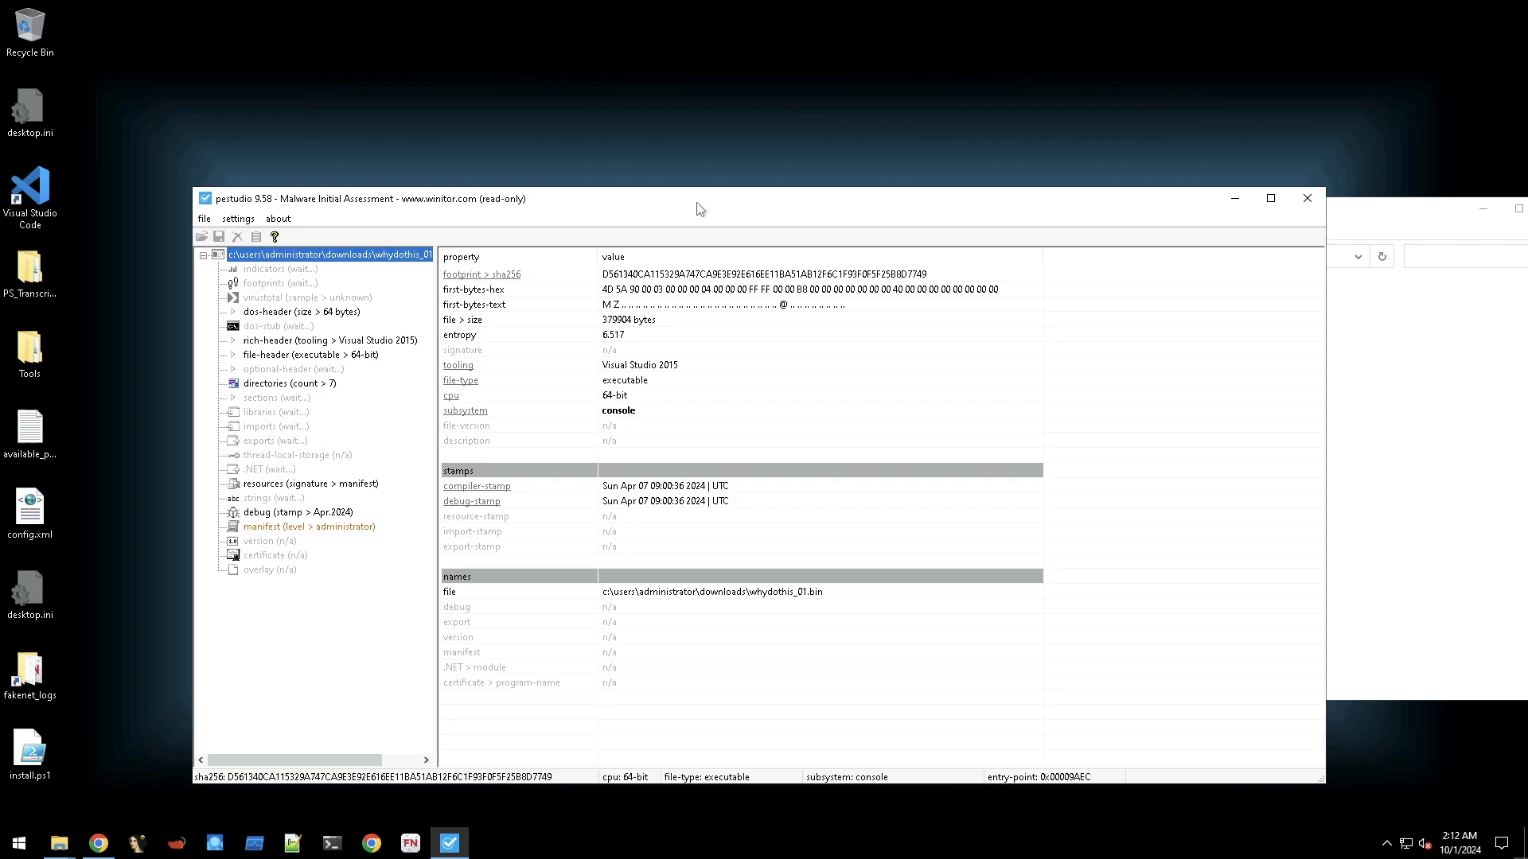
double_click(1061, 207)
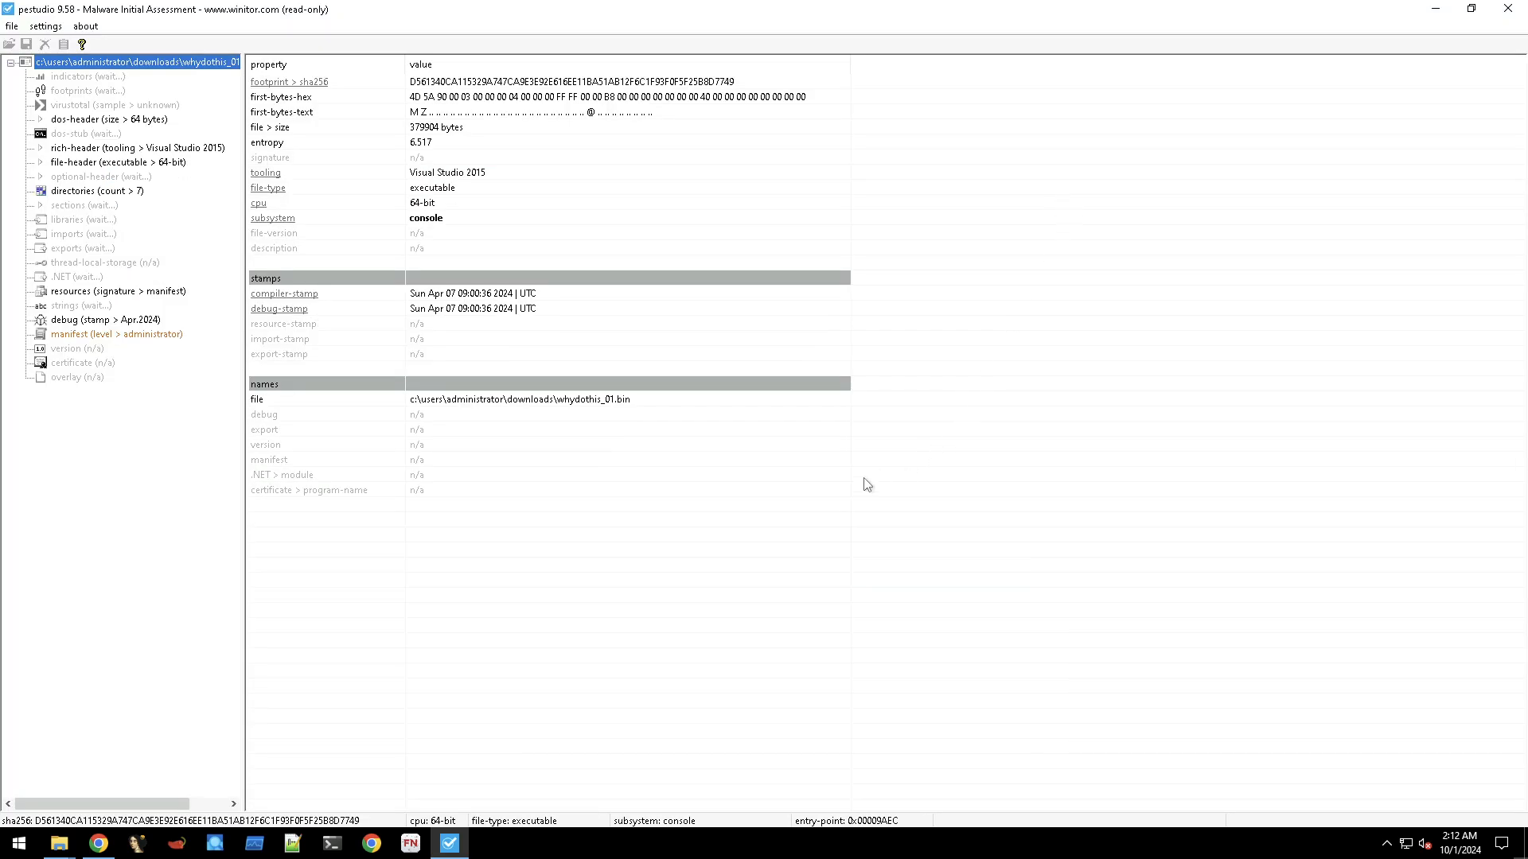
Restore pestudio to a smaller window and examine the sample's indicators, widening the detail column to read the API groups.
double_click(437, 18)
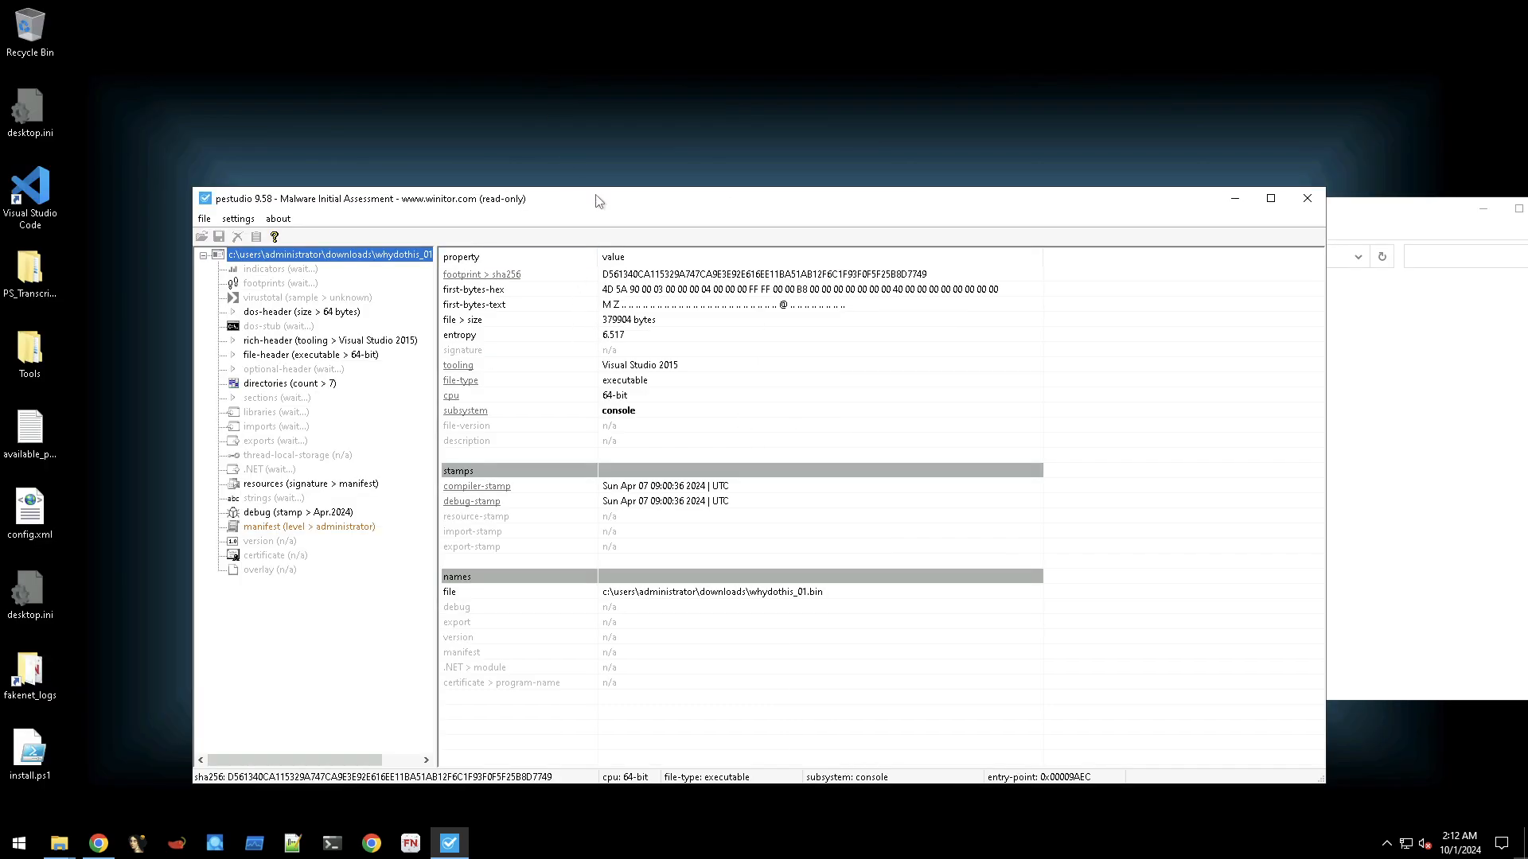
drag(594, 189, 595, 158)
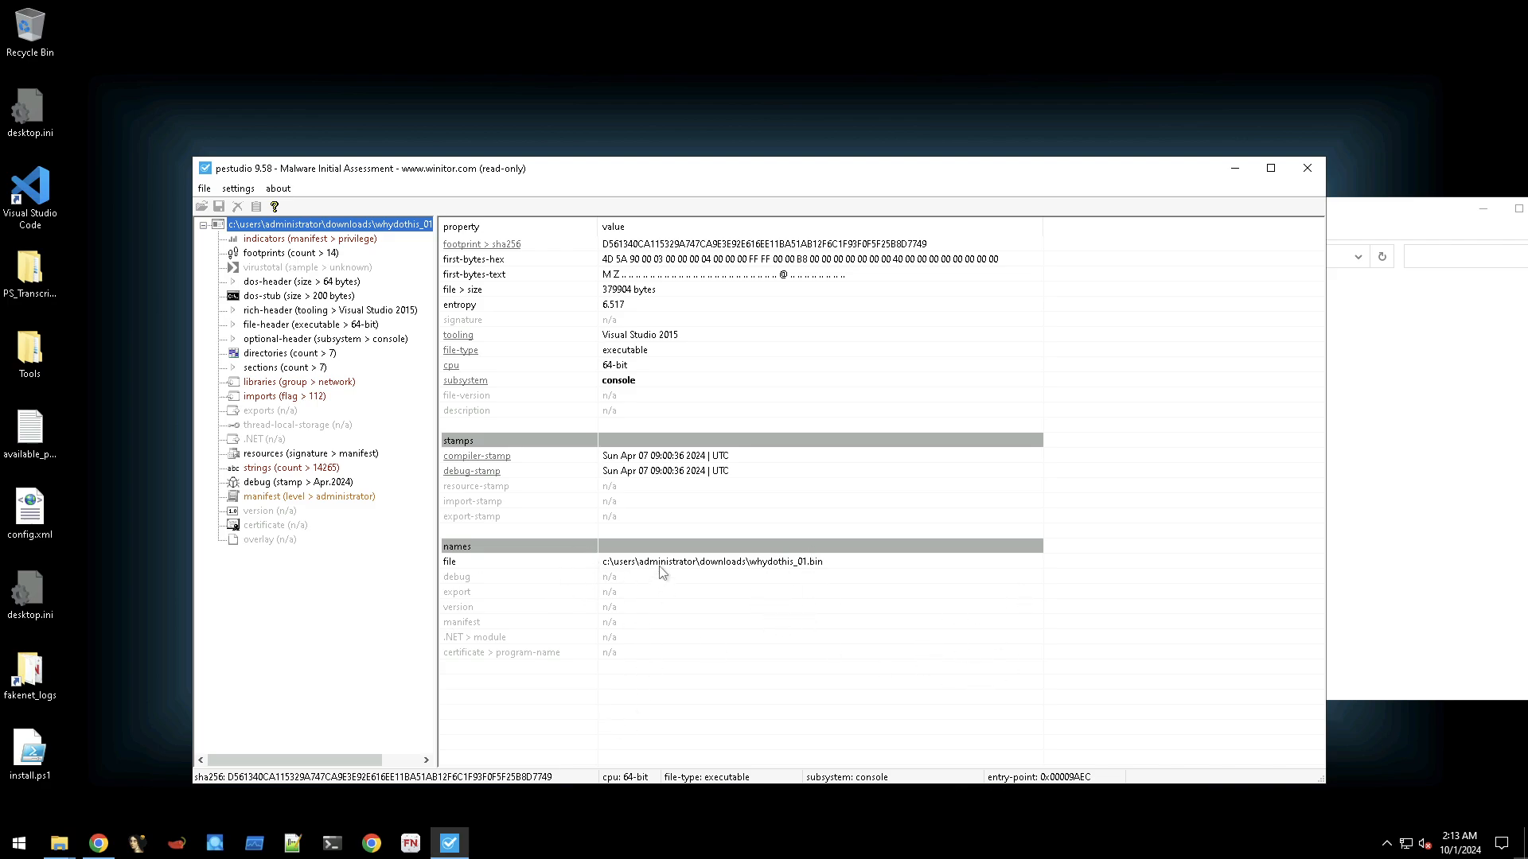
click(318, 241)
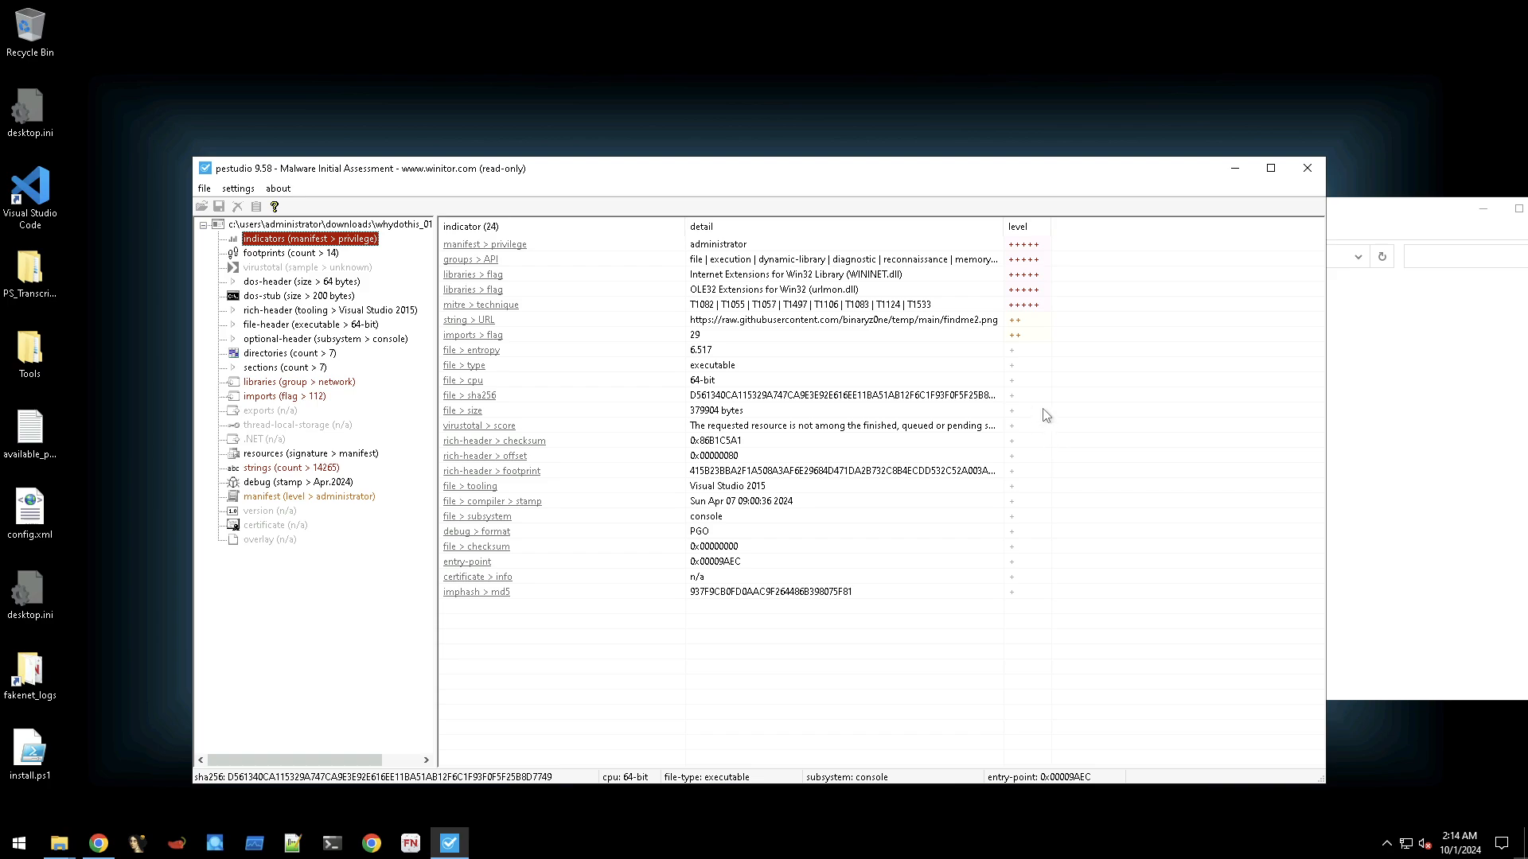
click(718, 262)
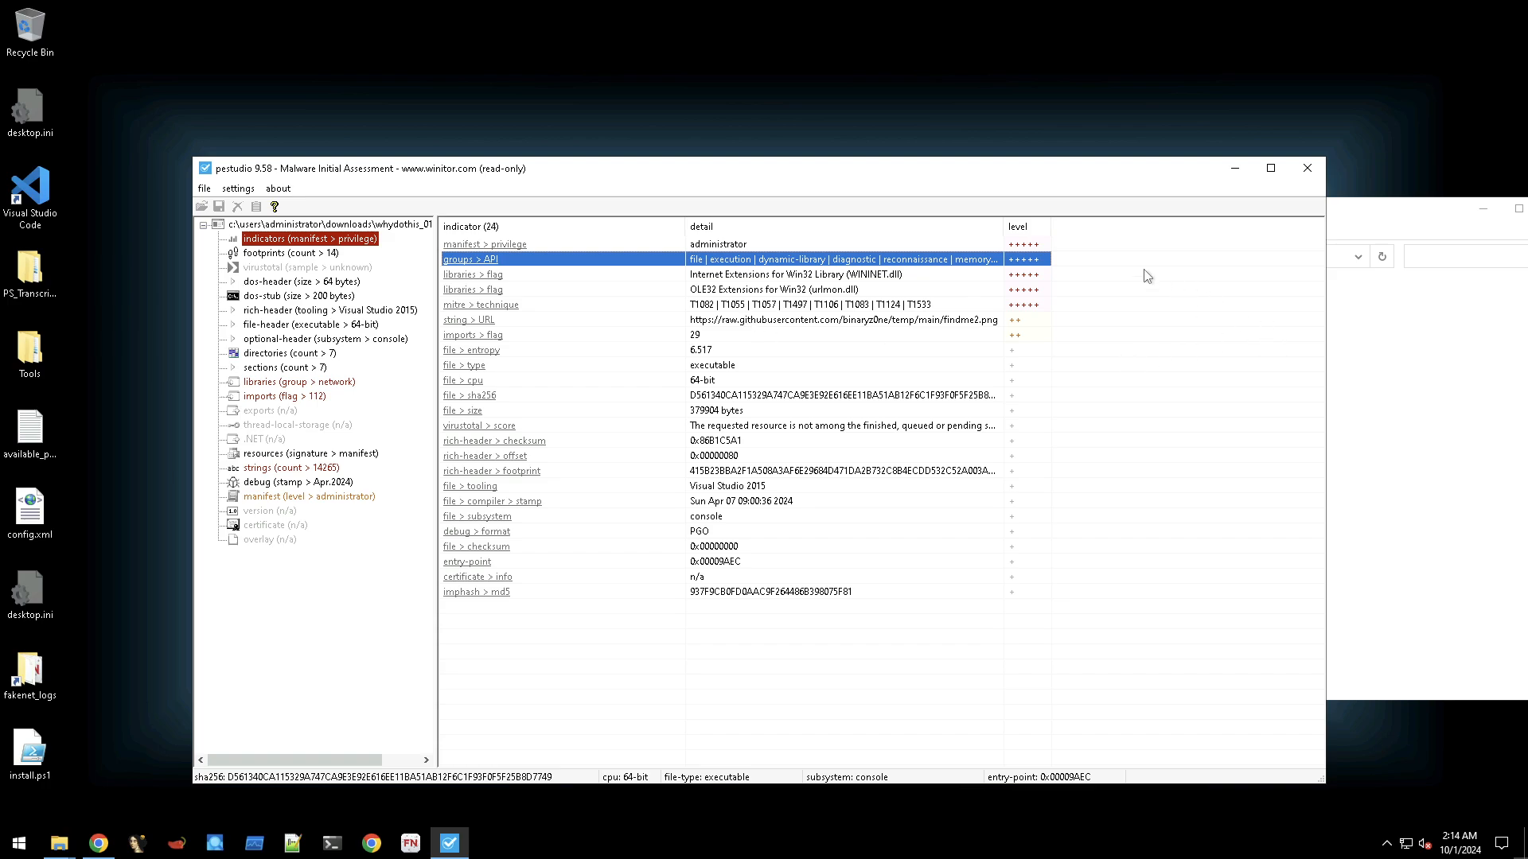
drag(1004, 226, 1089, 227)
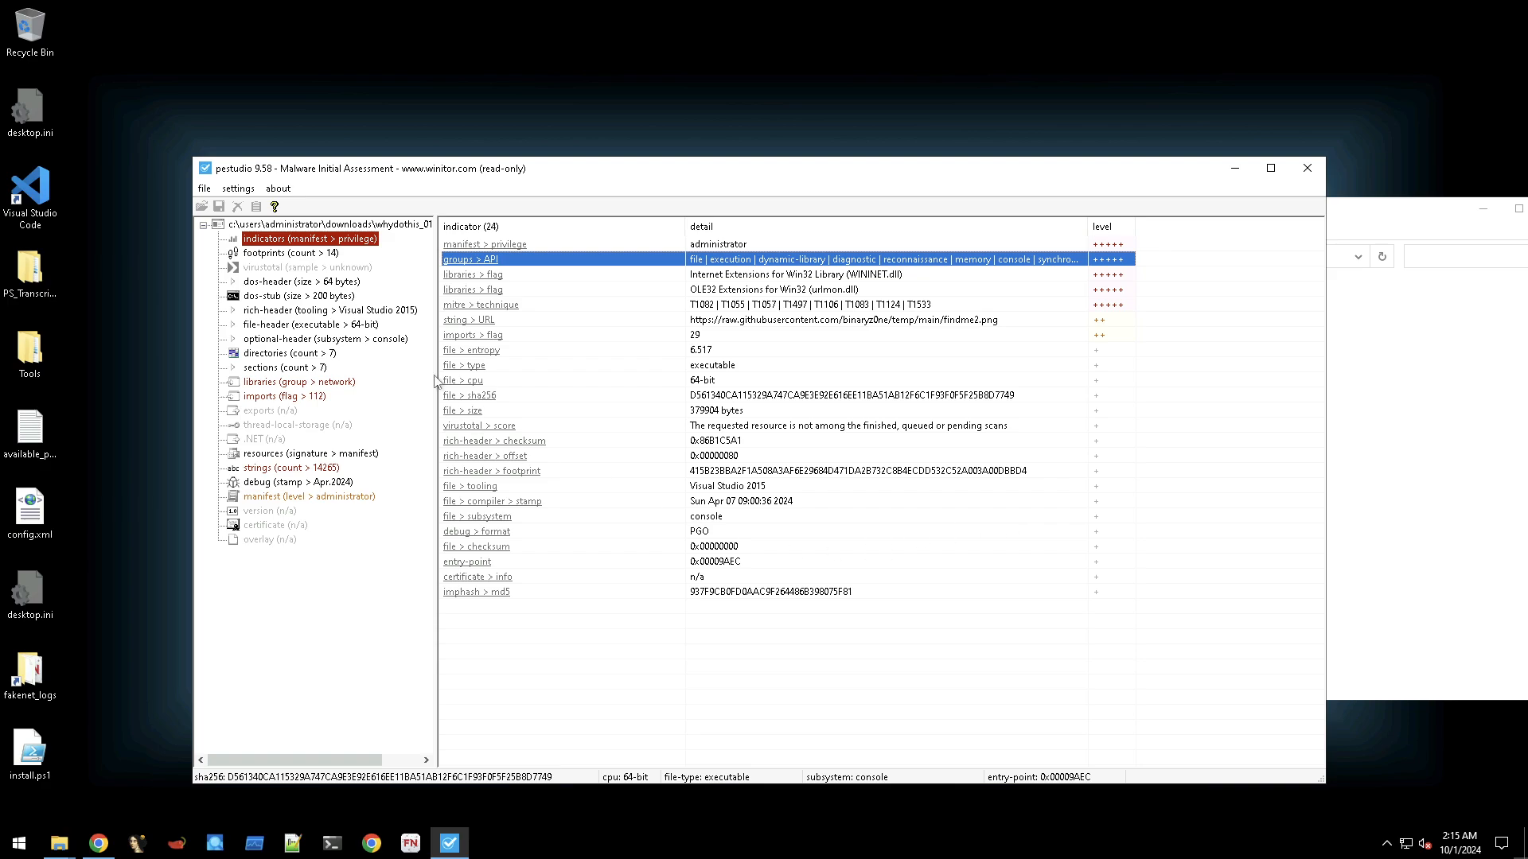
Examine the indicators for flagged libraries, MITRE techniques, the URL string and file entropy.
click(495, 276)
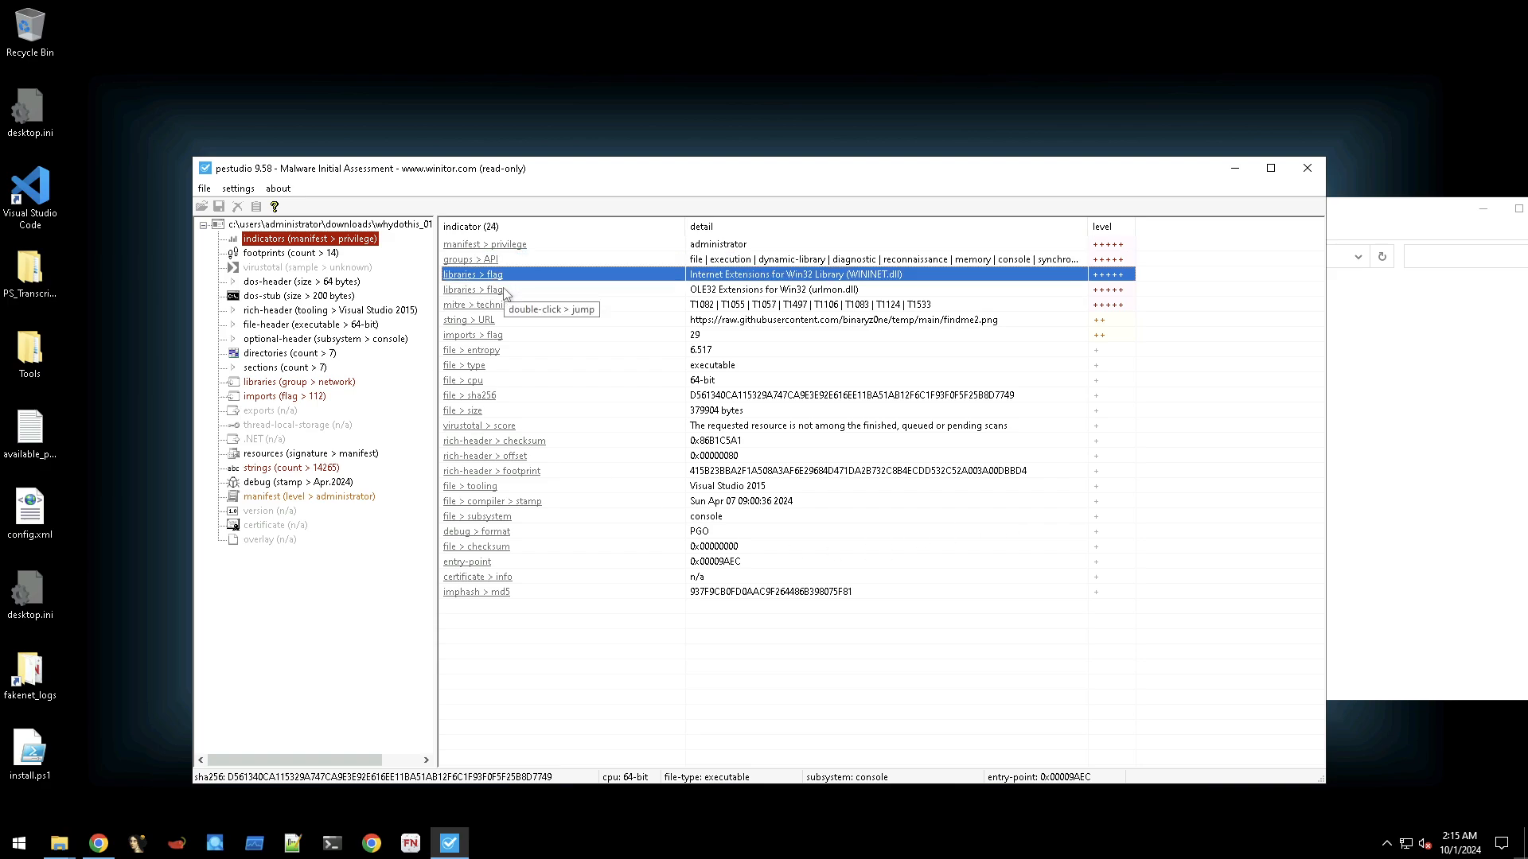
click(508, 293)
click(736, 279)
click(962, 307)
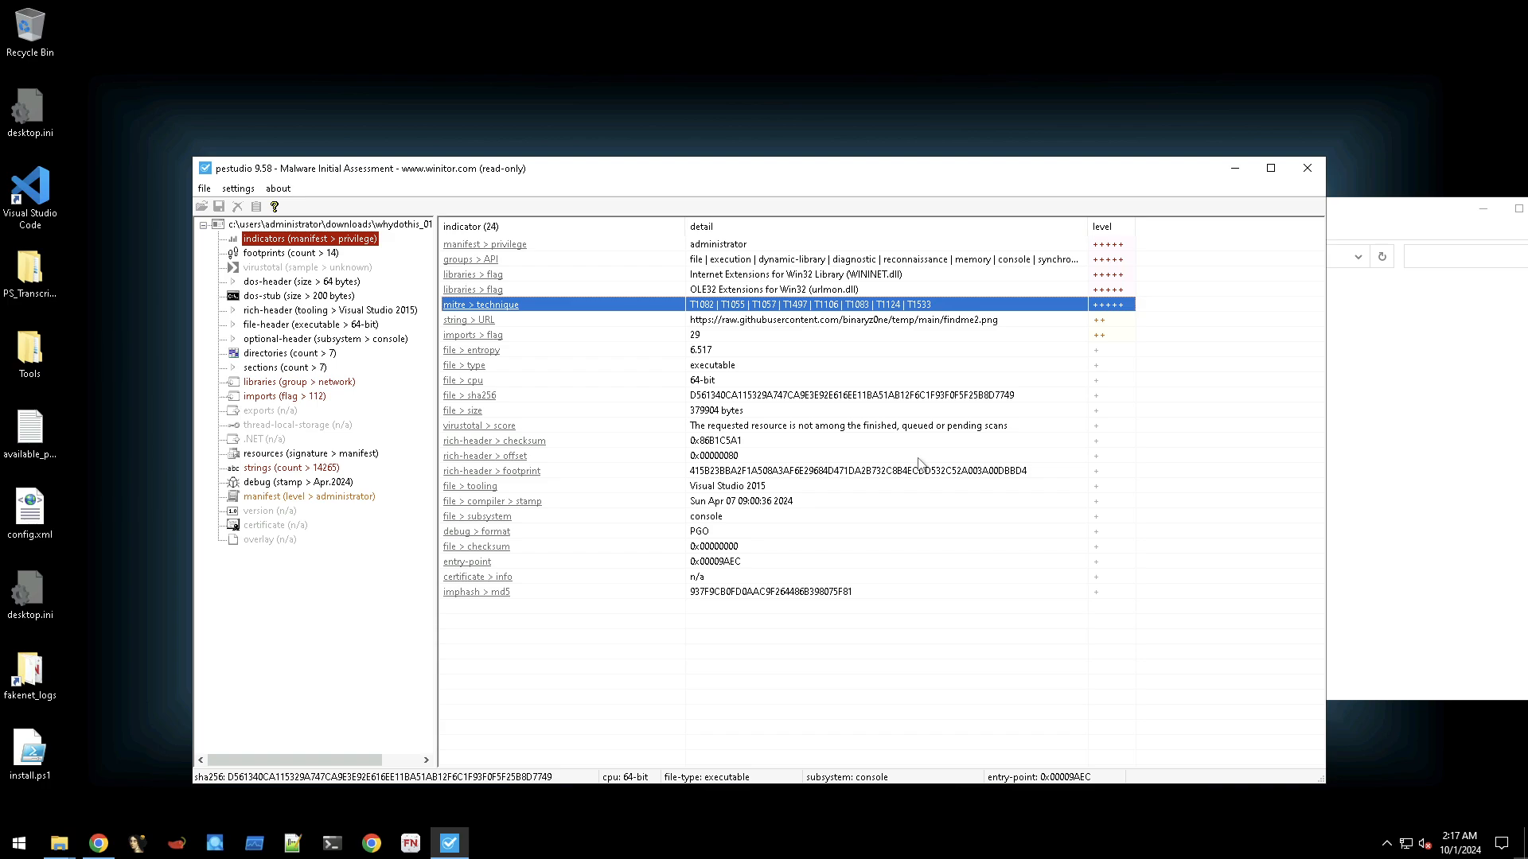
click(874, 322)
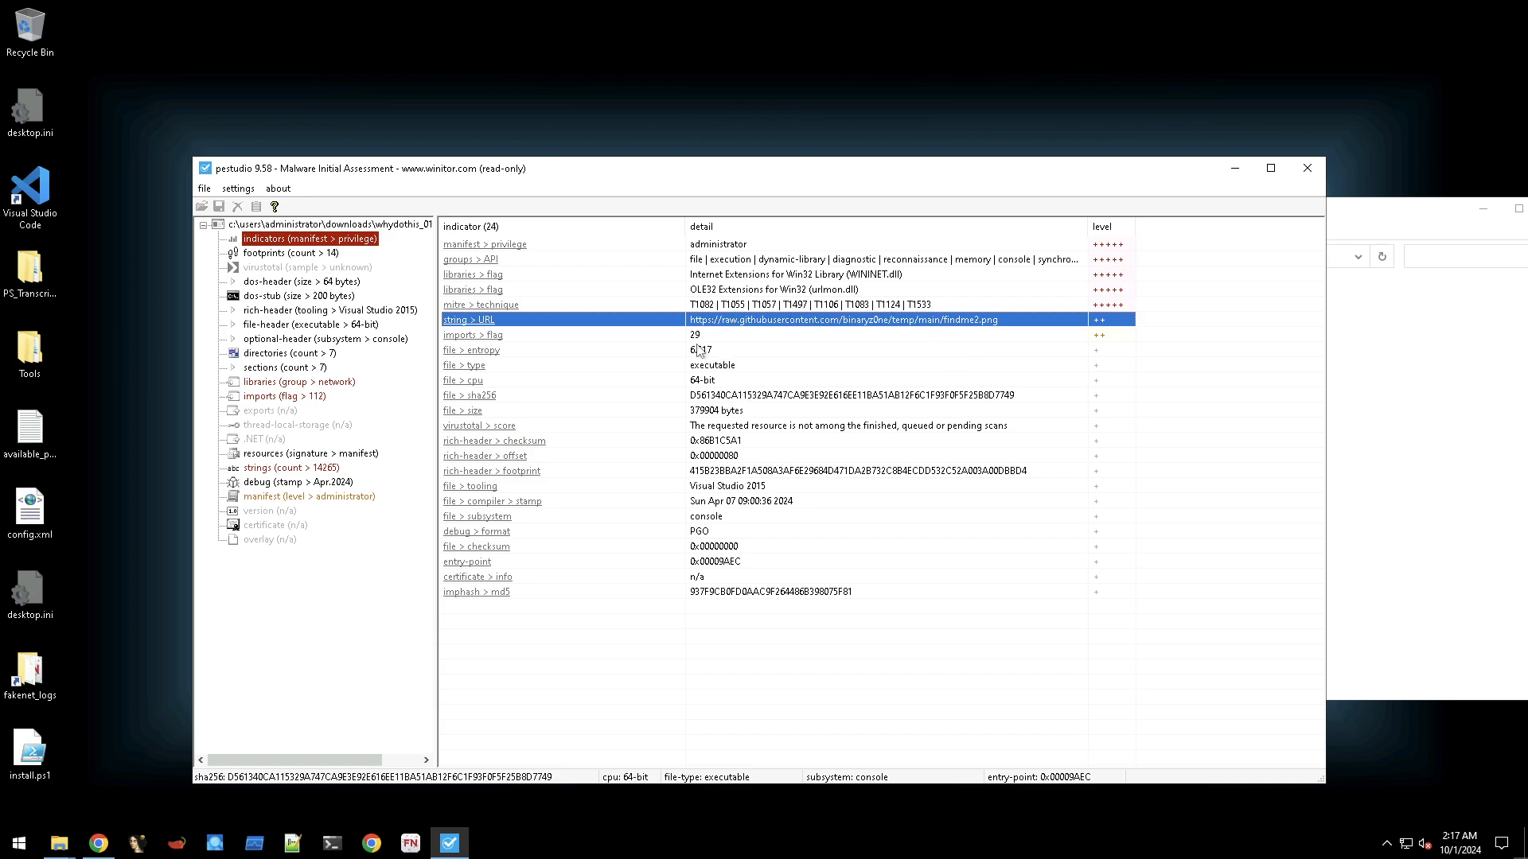
click(700, 351)
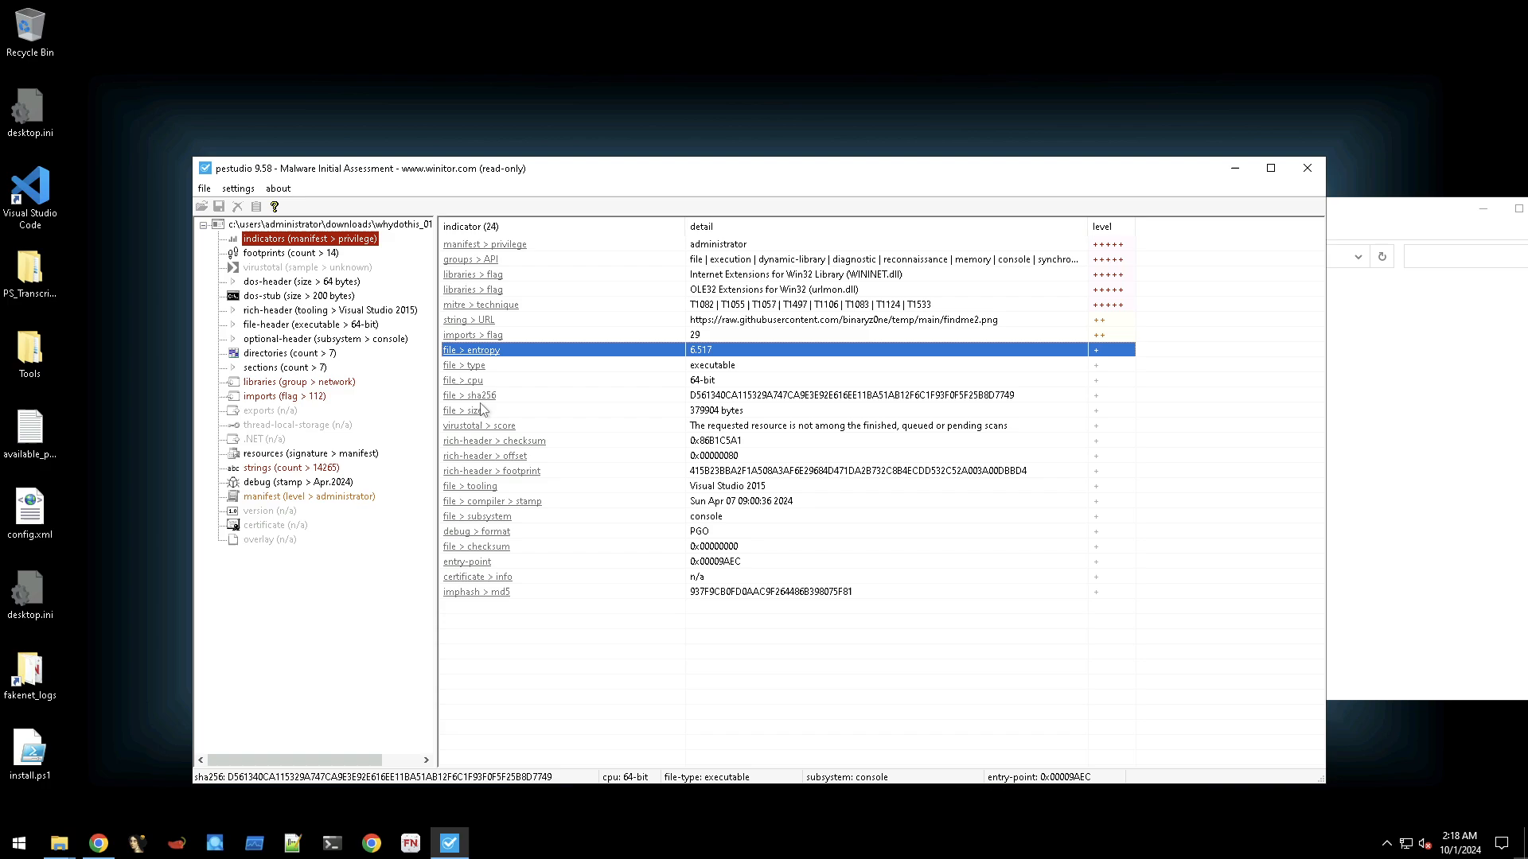
Examine the DOS header, the DOS stub and the sections' hashes, entropy and execute characteristic.
click(290, 284)
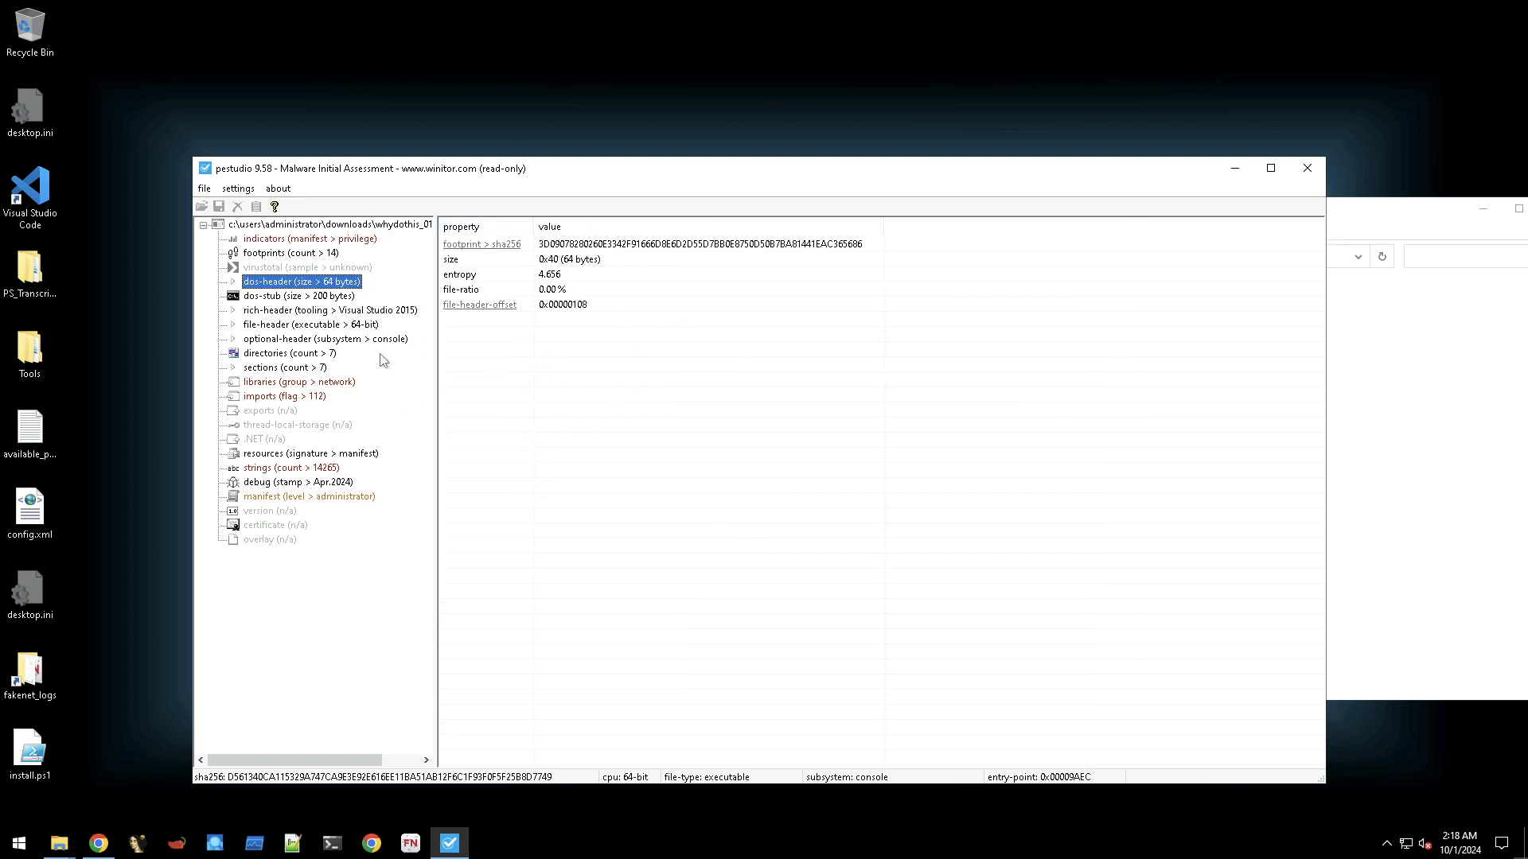
click(305, 296)
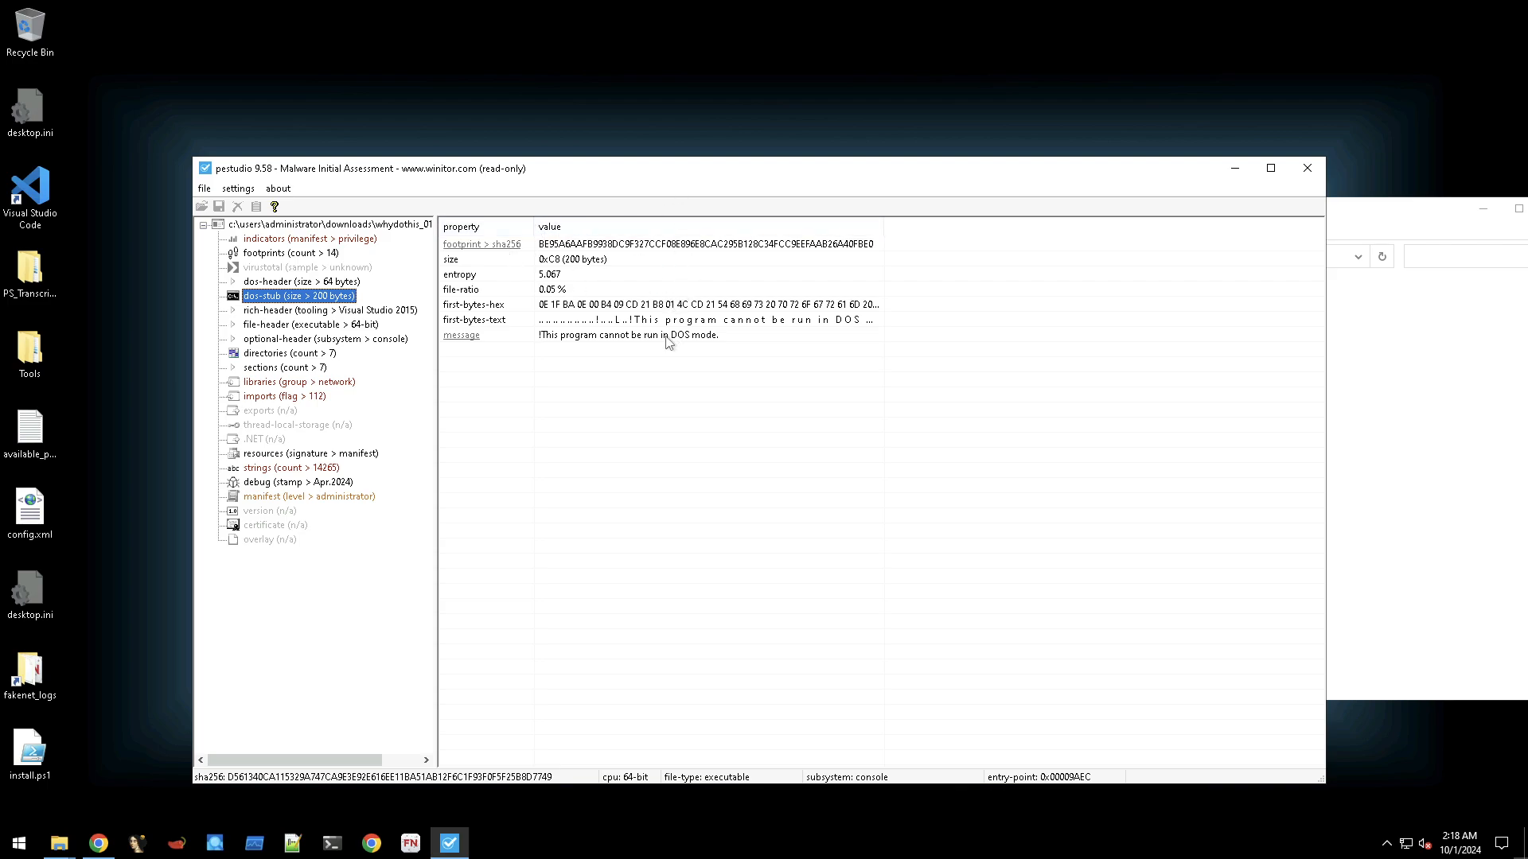
click(285, 368)
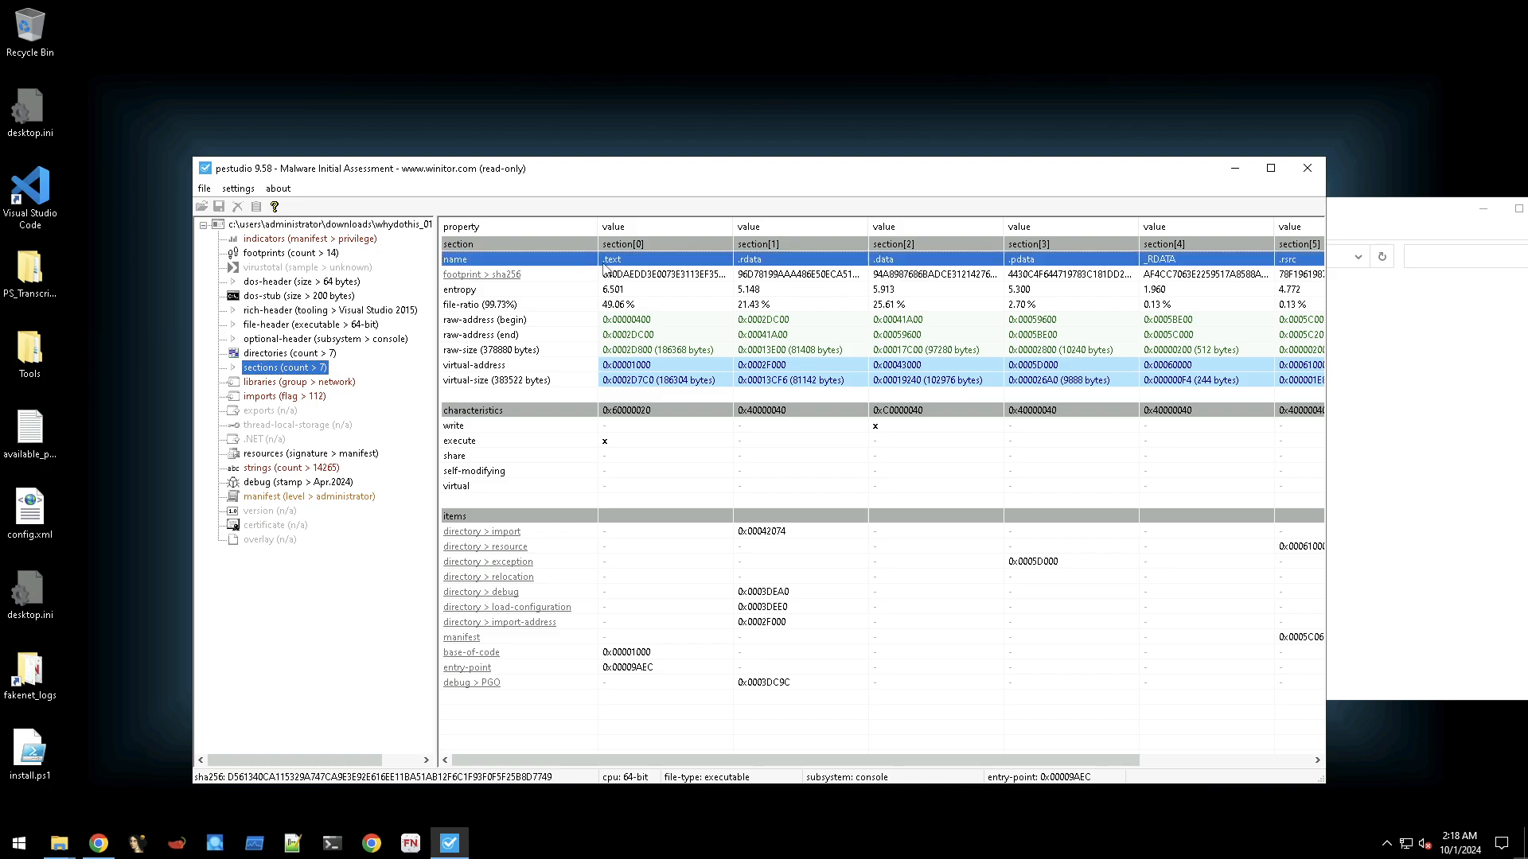
click(563, 274)
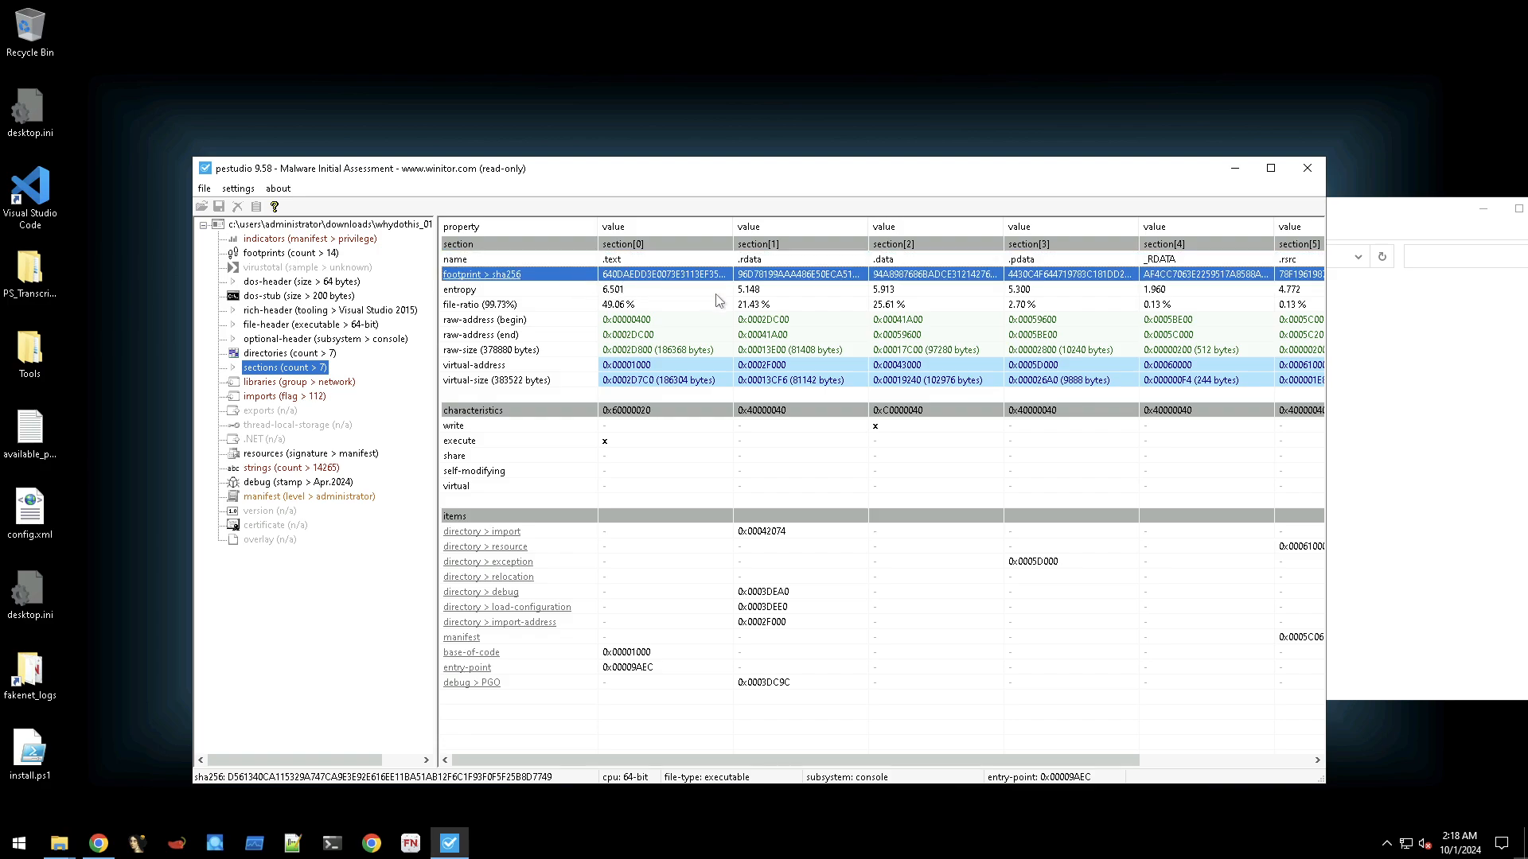
click(649, 291)
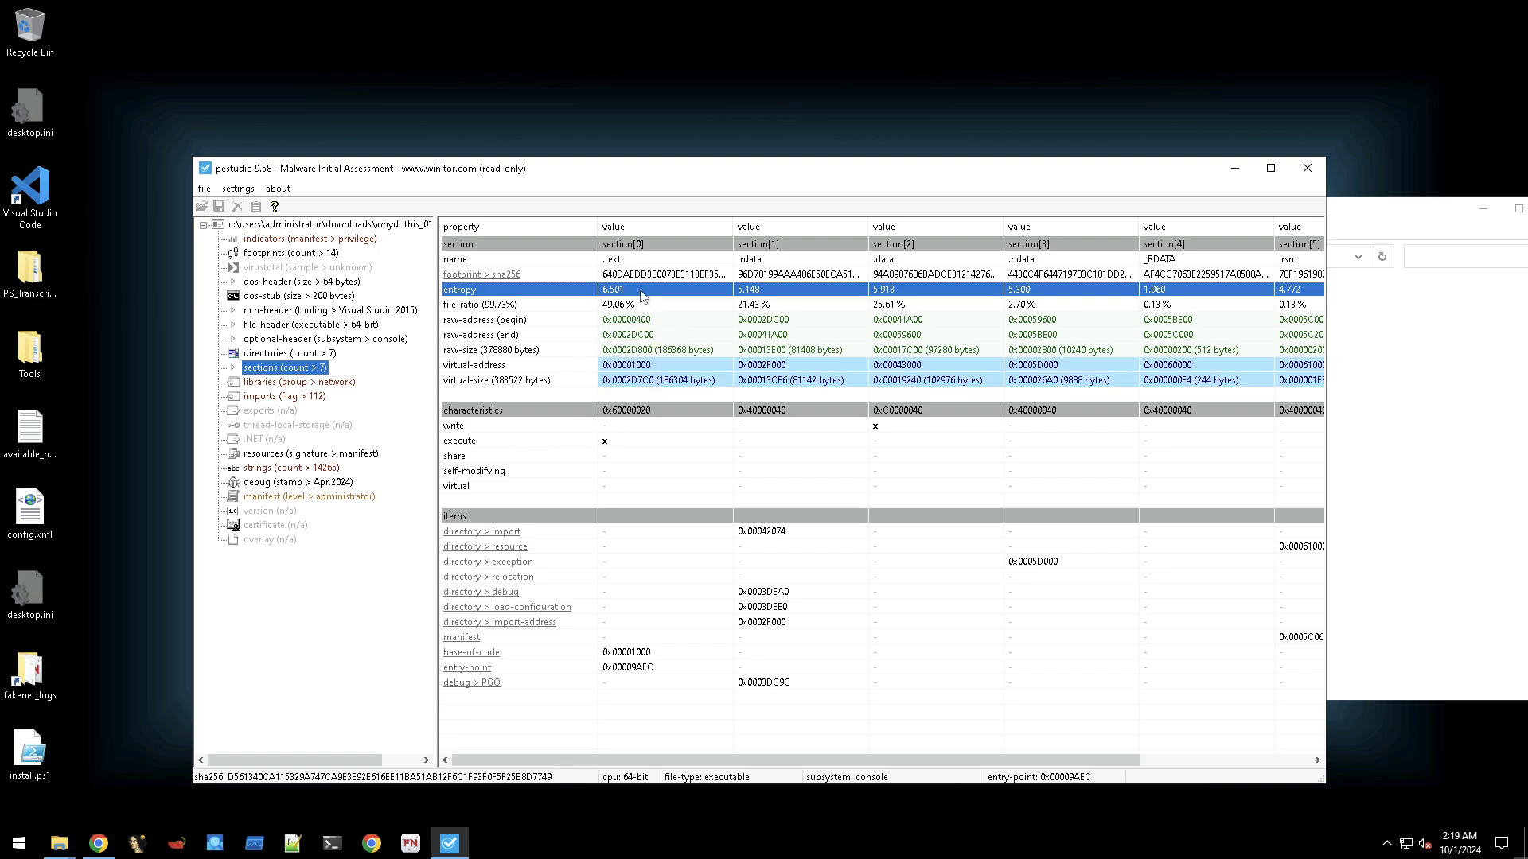
click(616, 444)
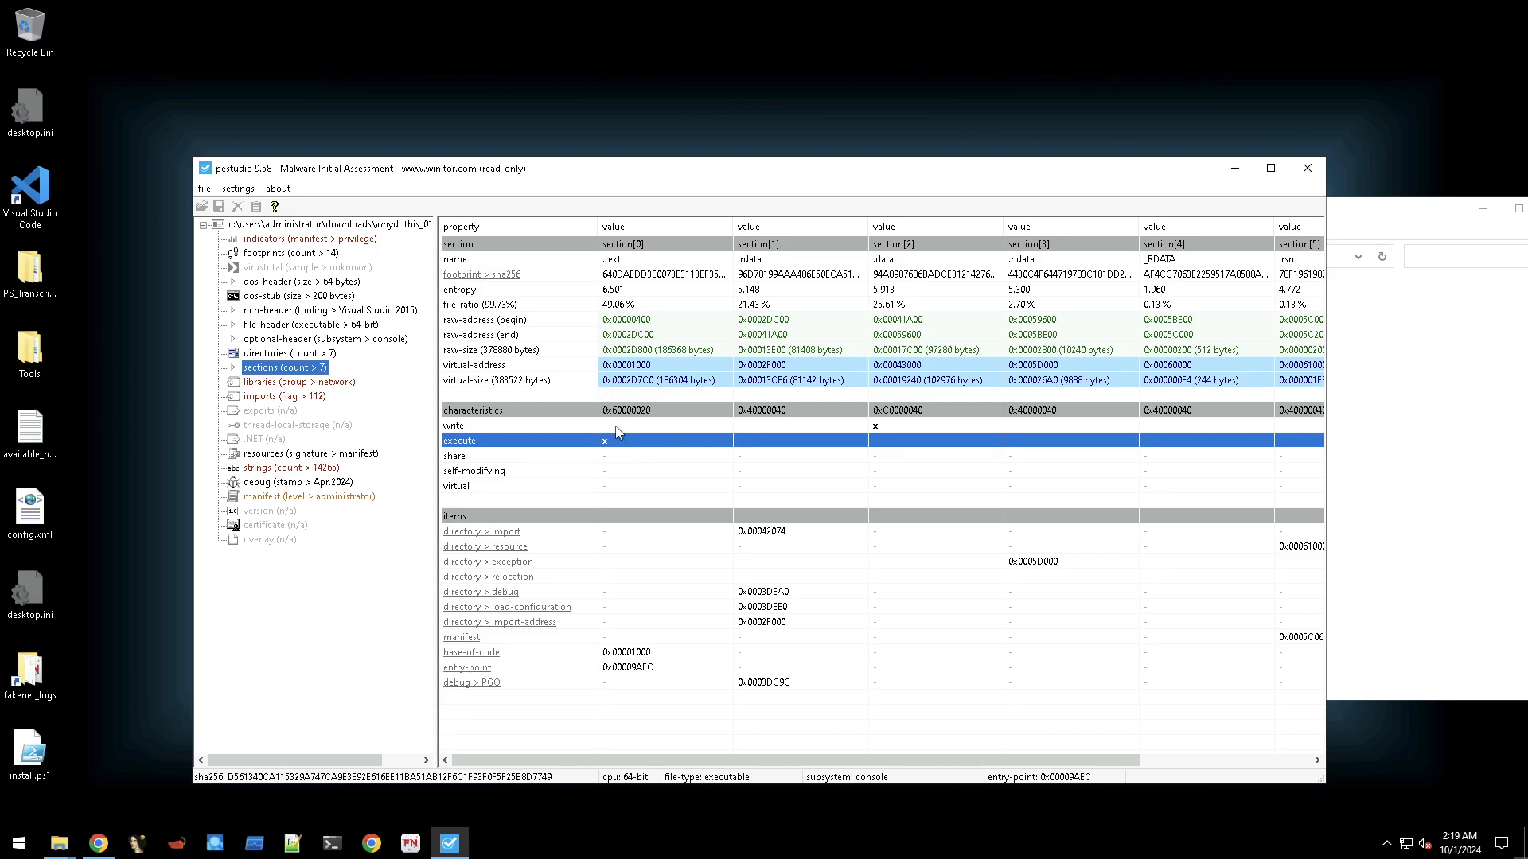
Examine the imported libraries, comparing the group and description of WININET.dll and urlmon.dll.
click(333, 384)
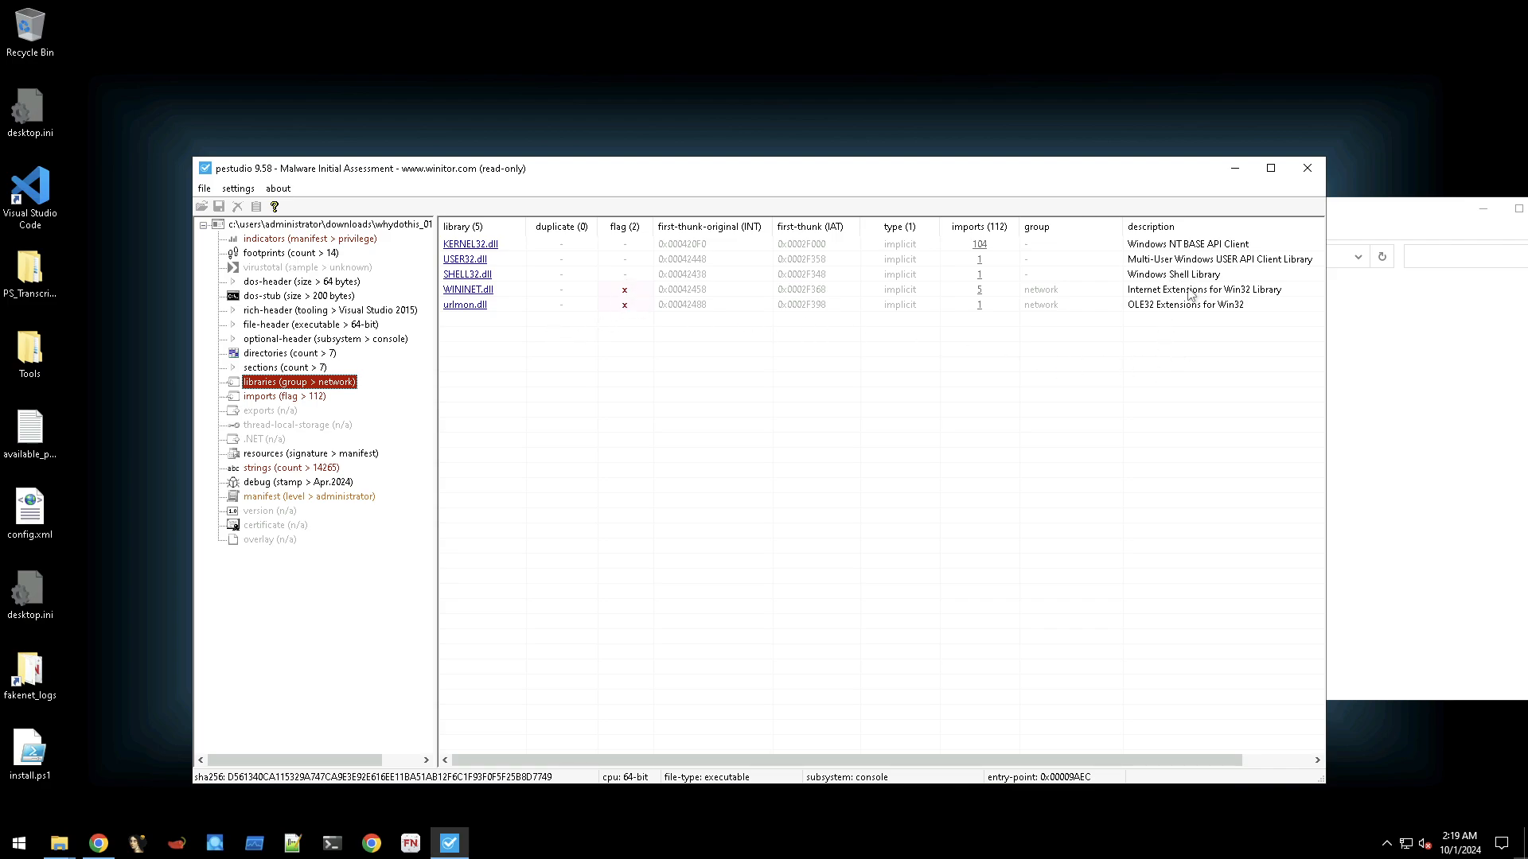
click(1042, 305)
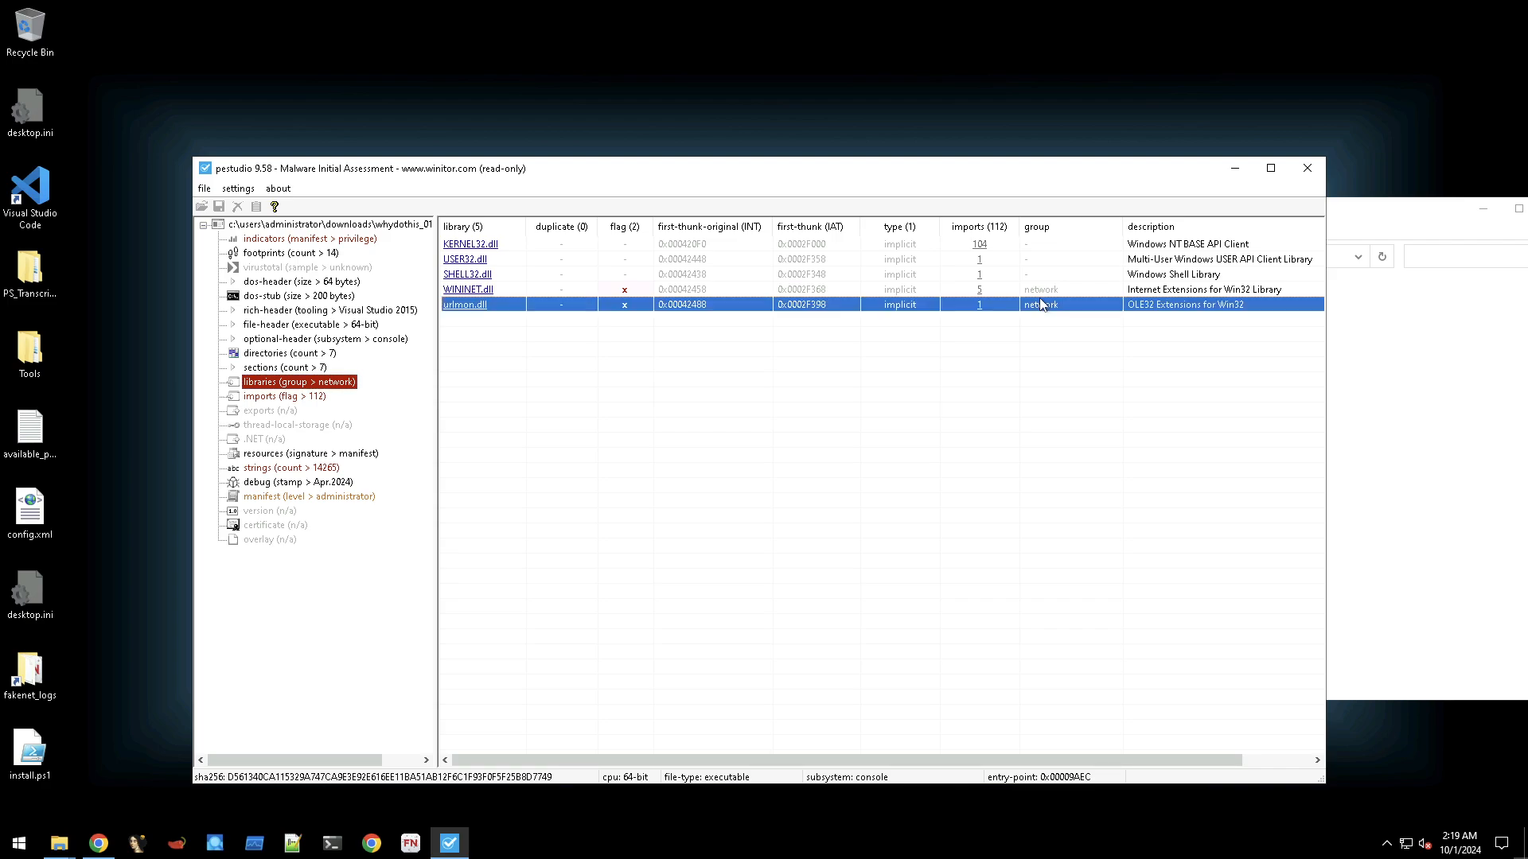
click(1035, 294)
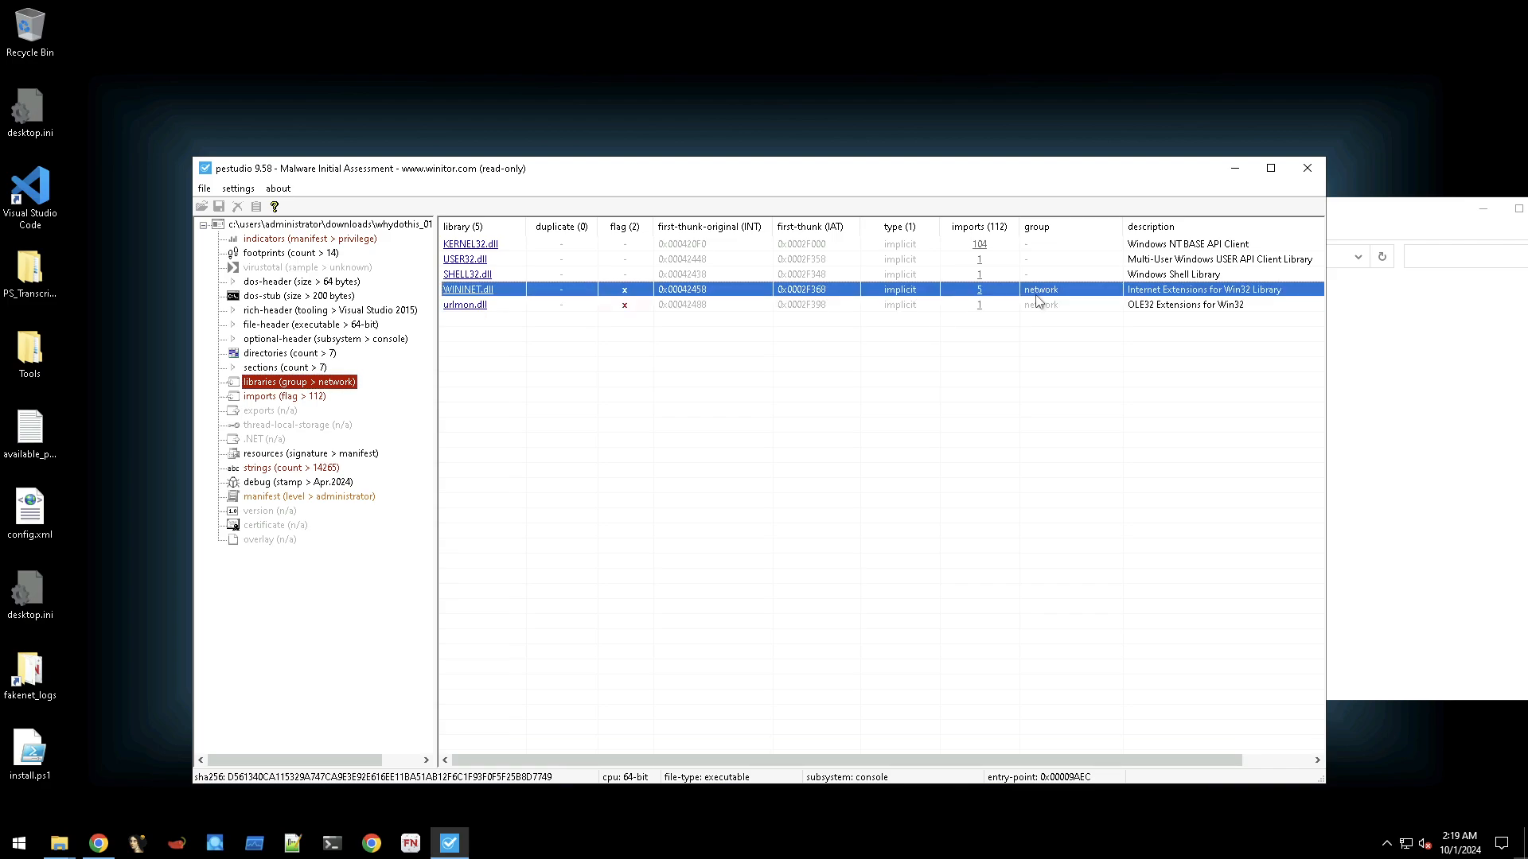
click(1038, 307)
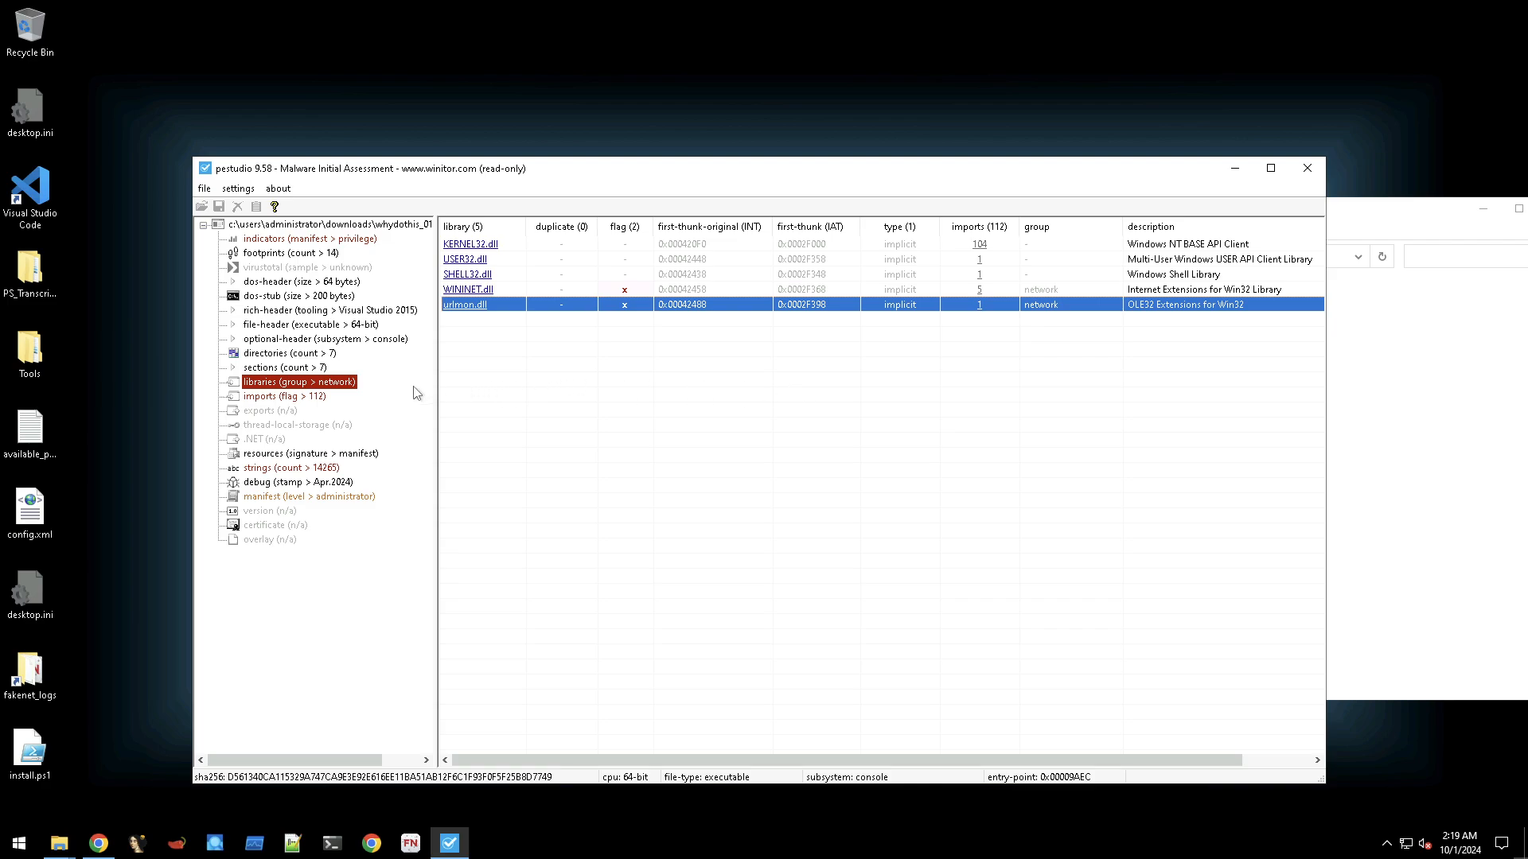
Open the sample's imports and look through the whole list of imported functions.
click(292, 397)
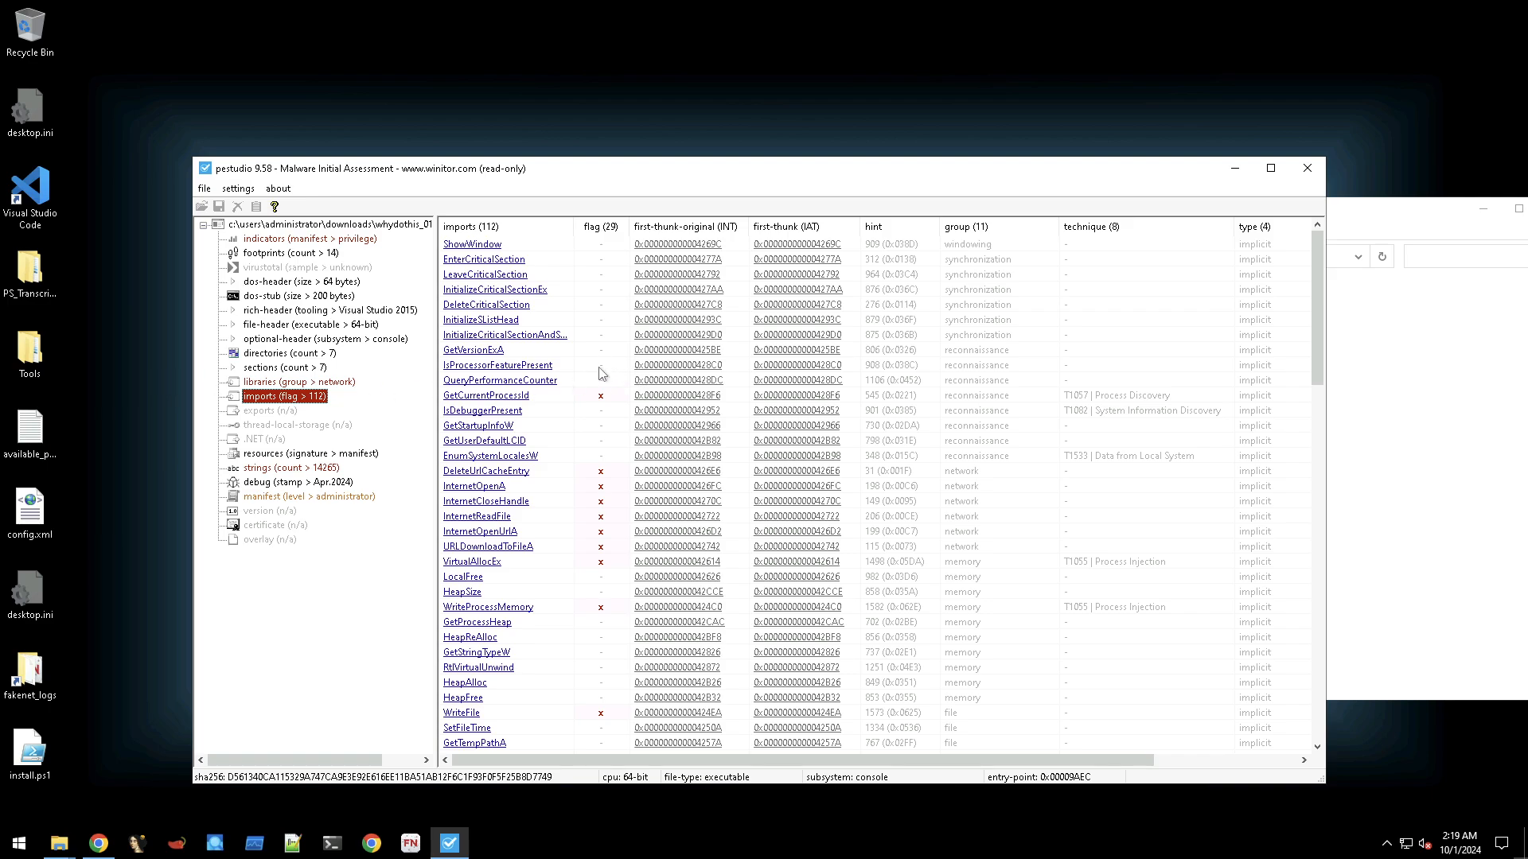
scroll(605, 374, down, 3)
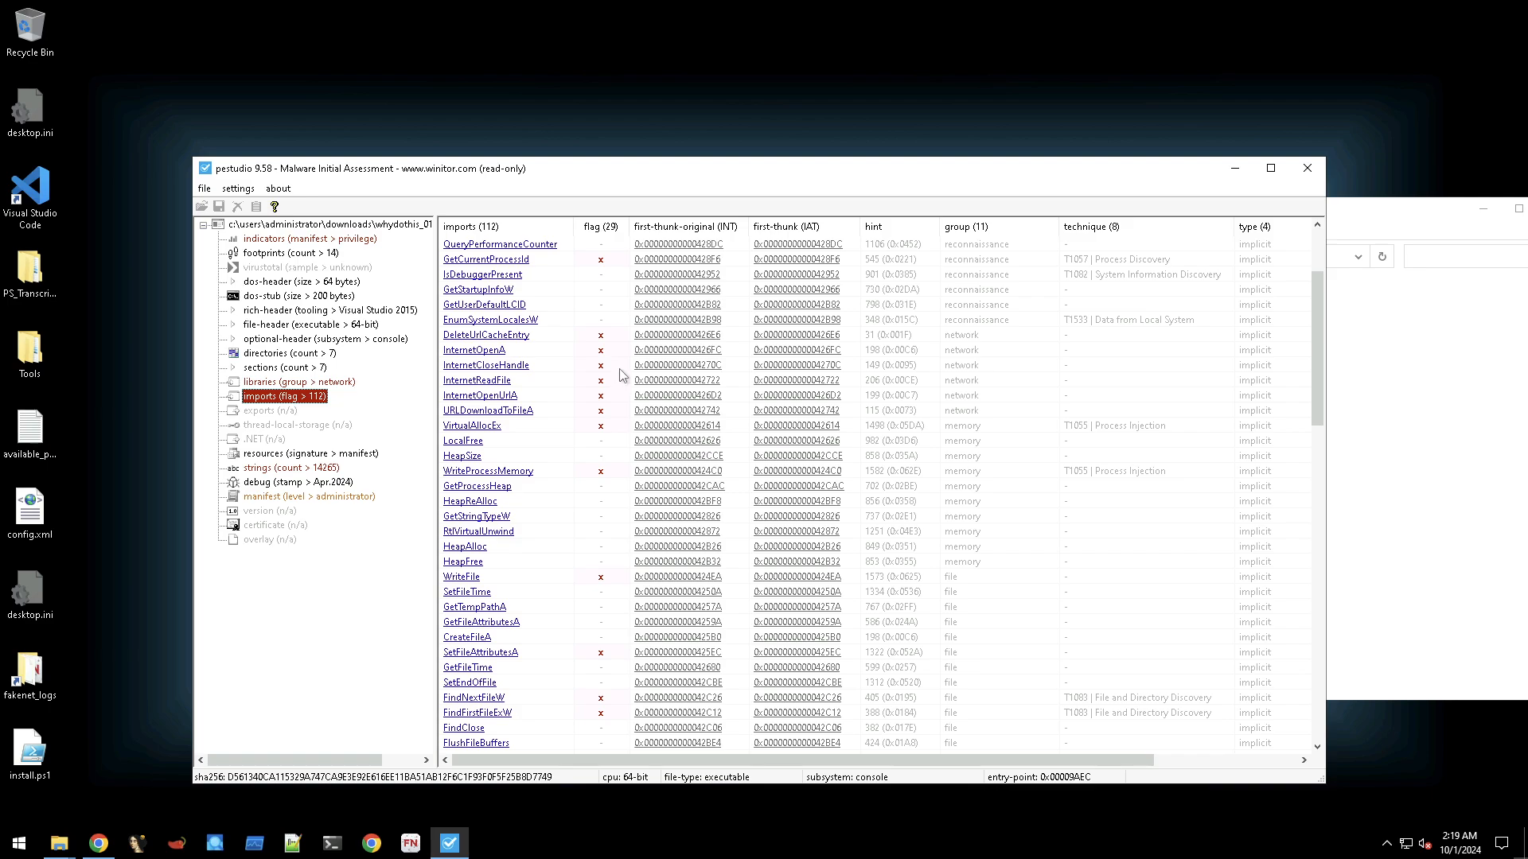
scroll(622, 374, up, 1)
scroll(622, 374, down, 10)
scroll(621, 374, up, 10)
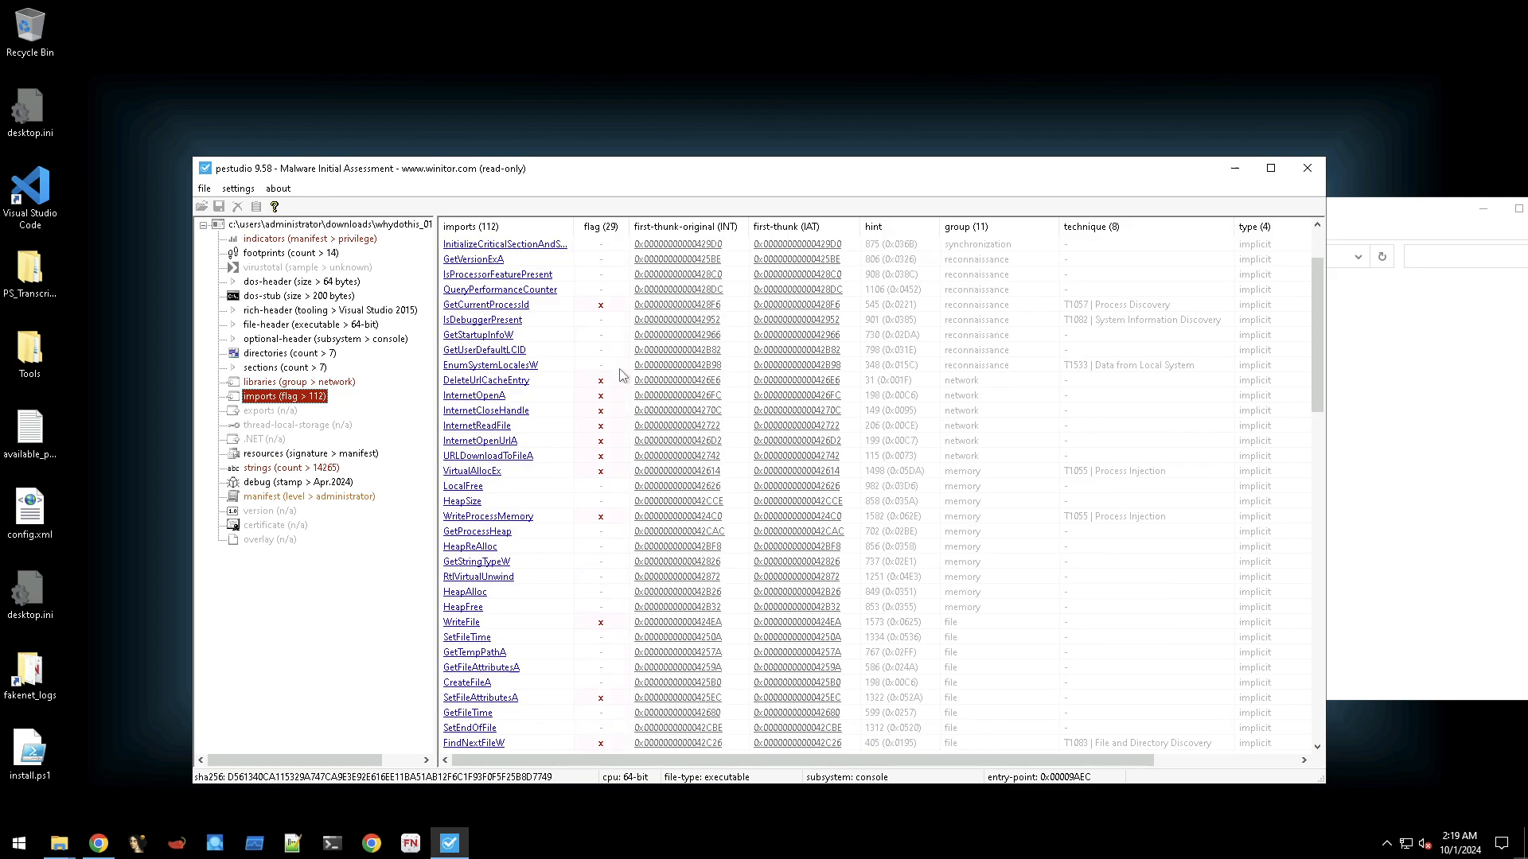
scroll(622, 374, up, 2)
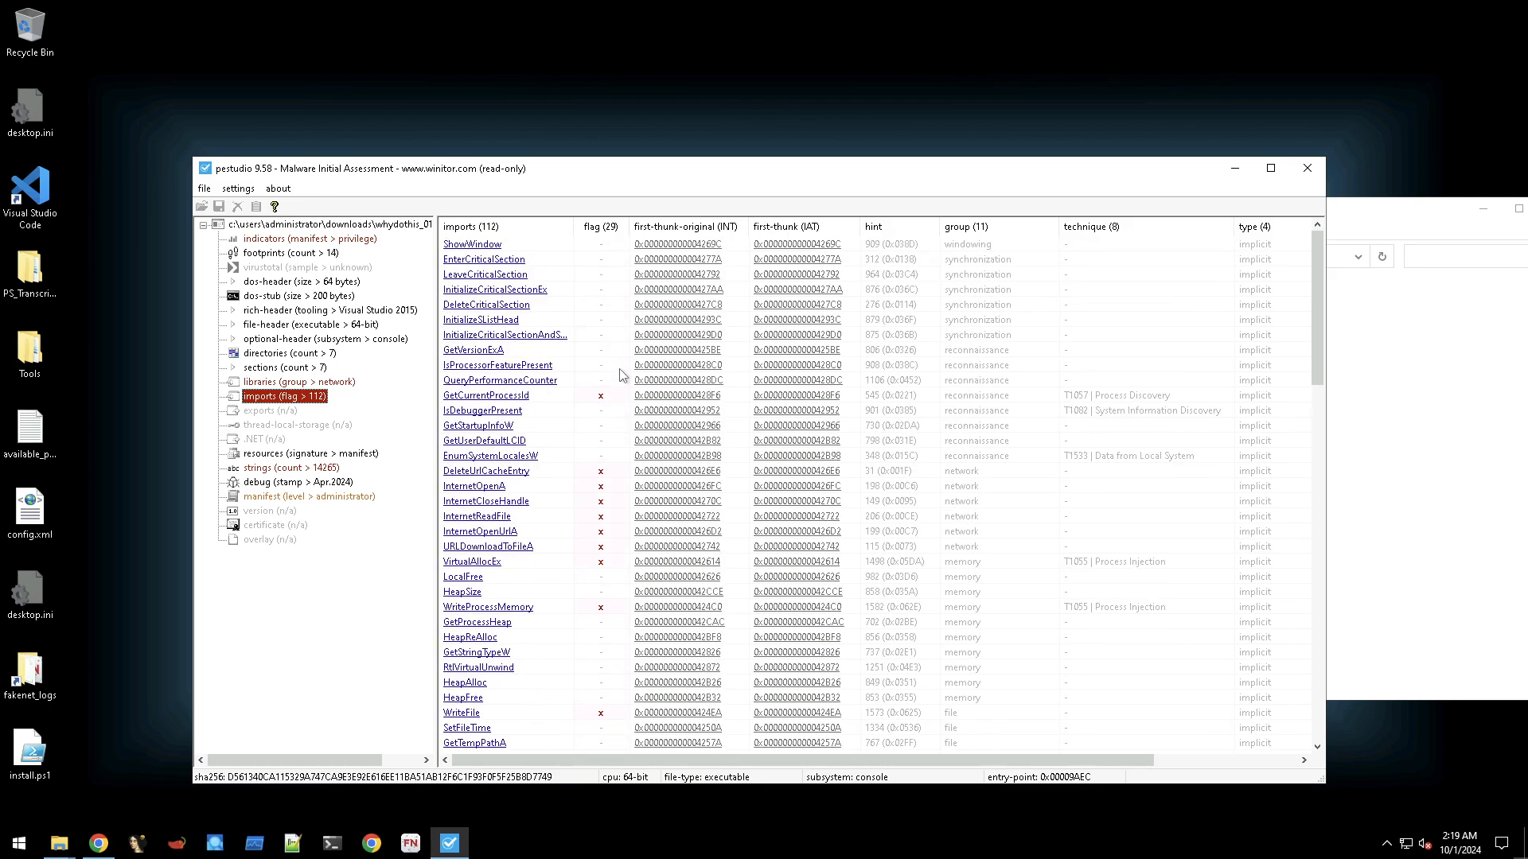
Sort the imports by flag with the flagged functions first and review them against the unflagged ones.
click(597, 231)
click(596, 231)
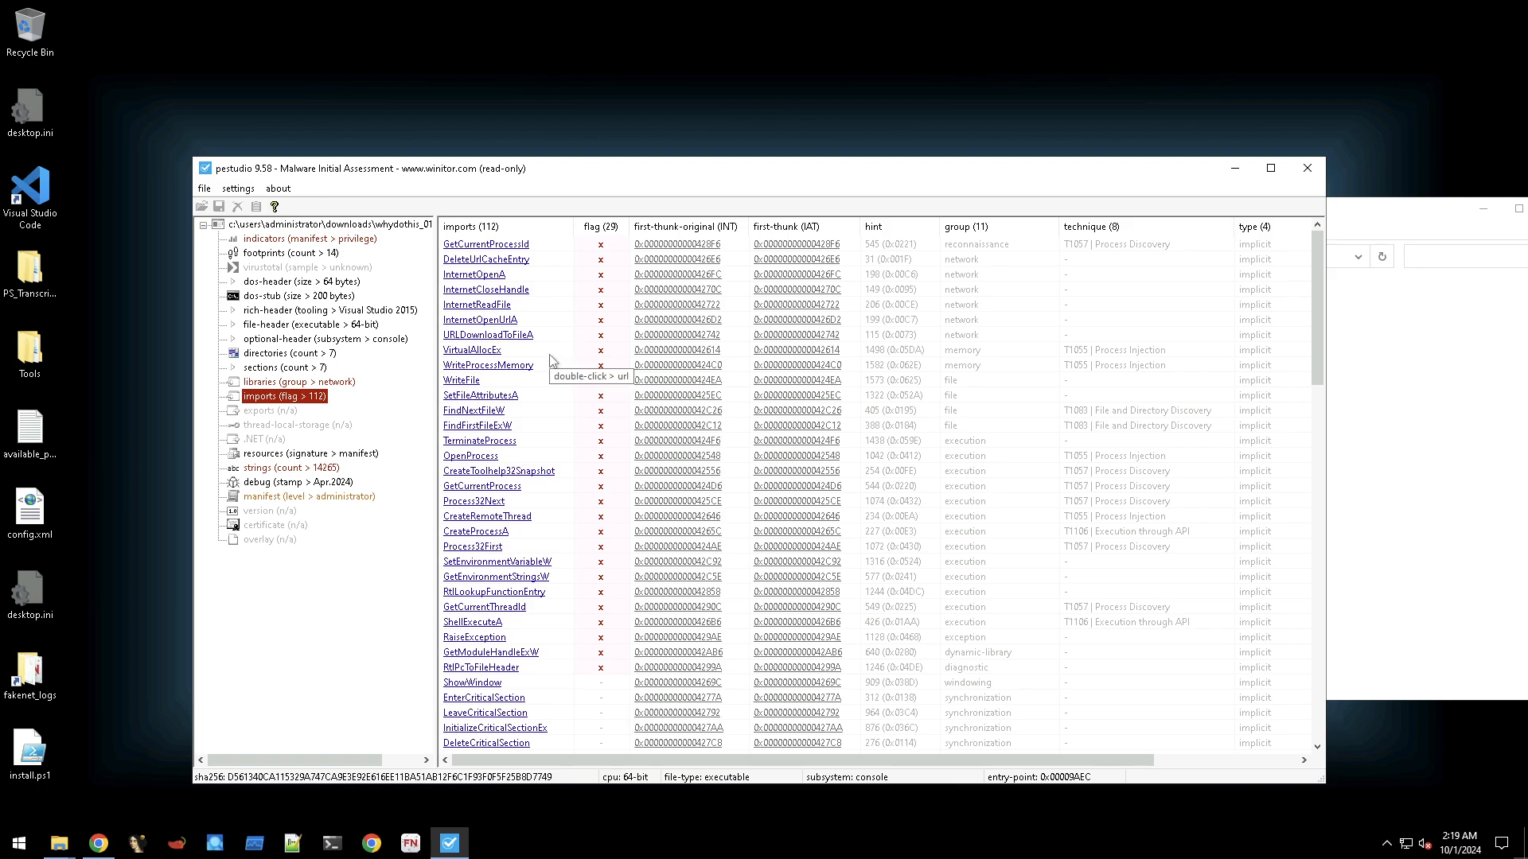
scroll(551, 360, down, 3)
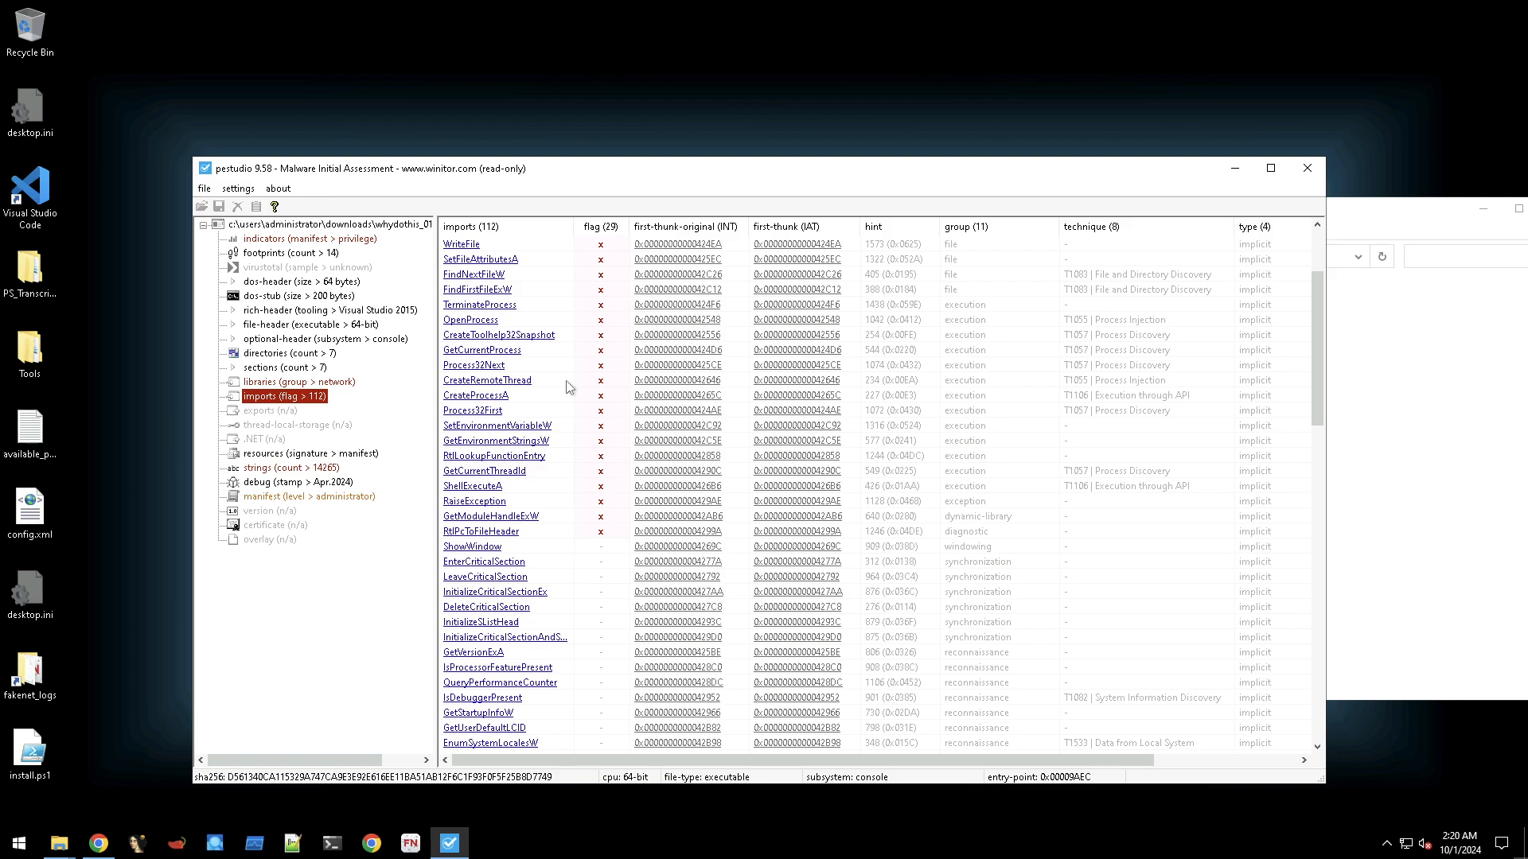
scroll(607, 410, down, 8)
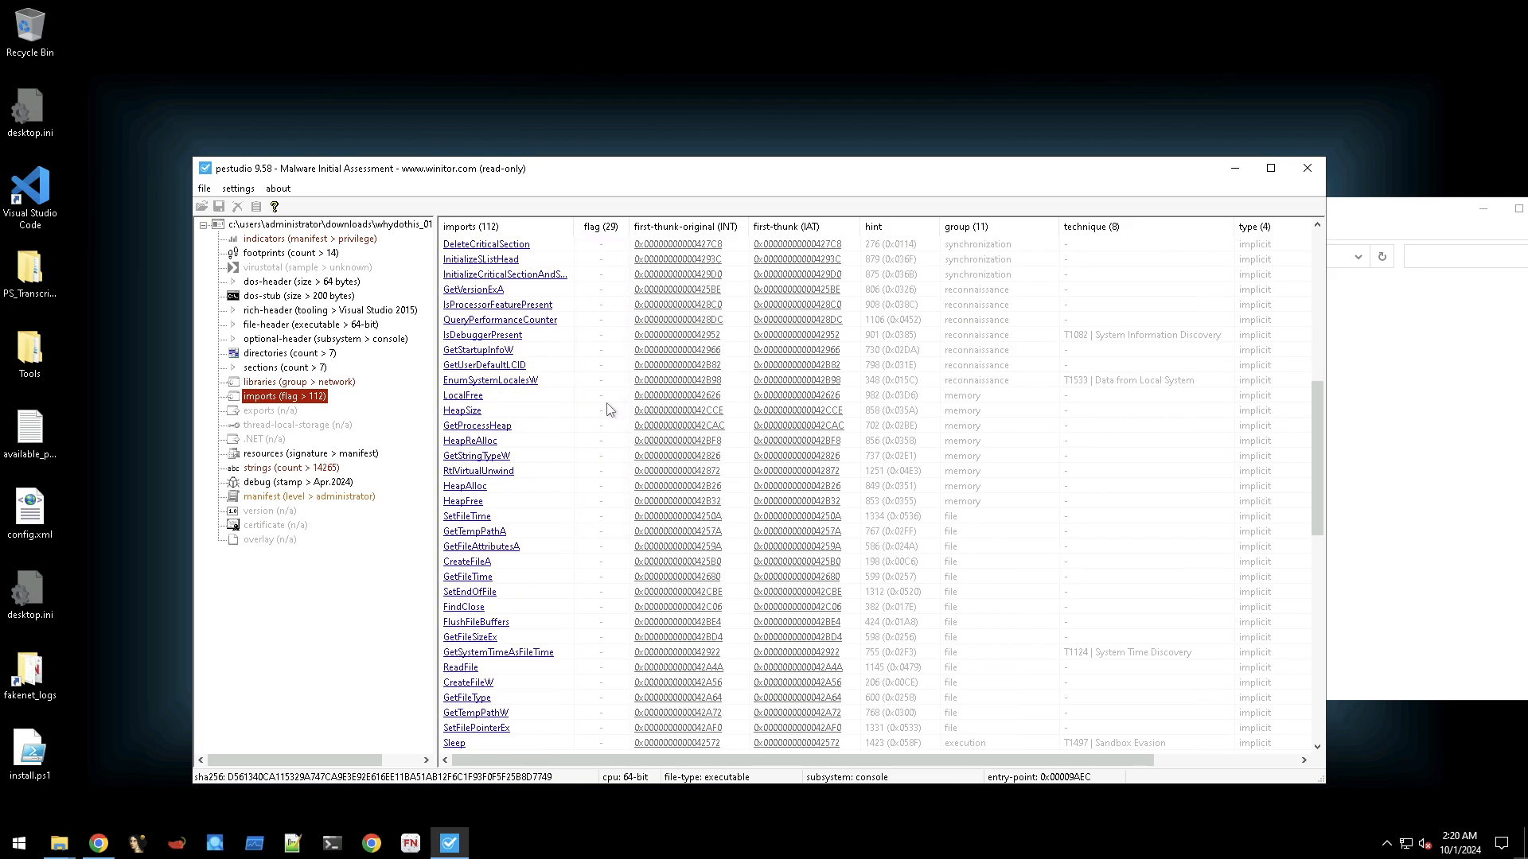
scroll(607, 410, down, 2)
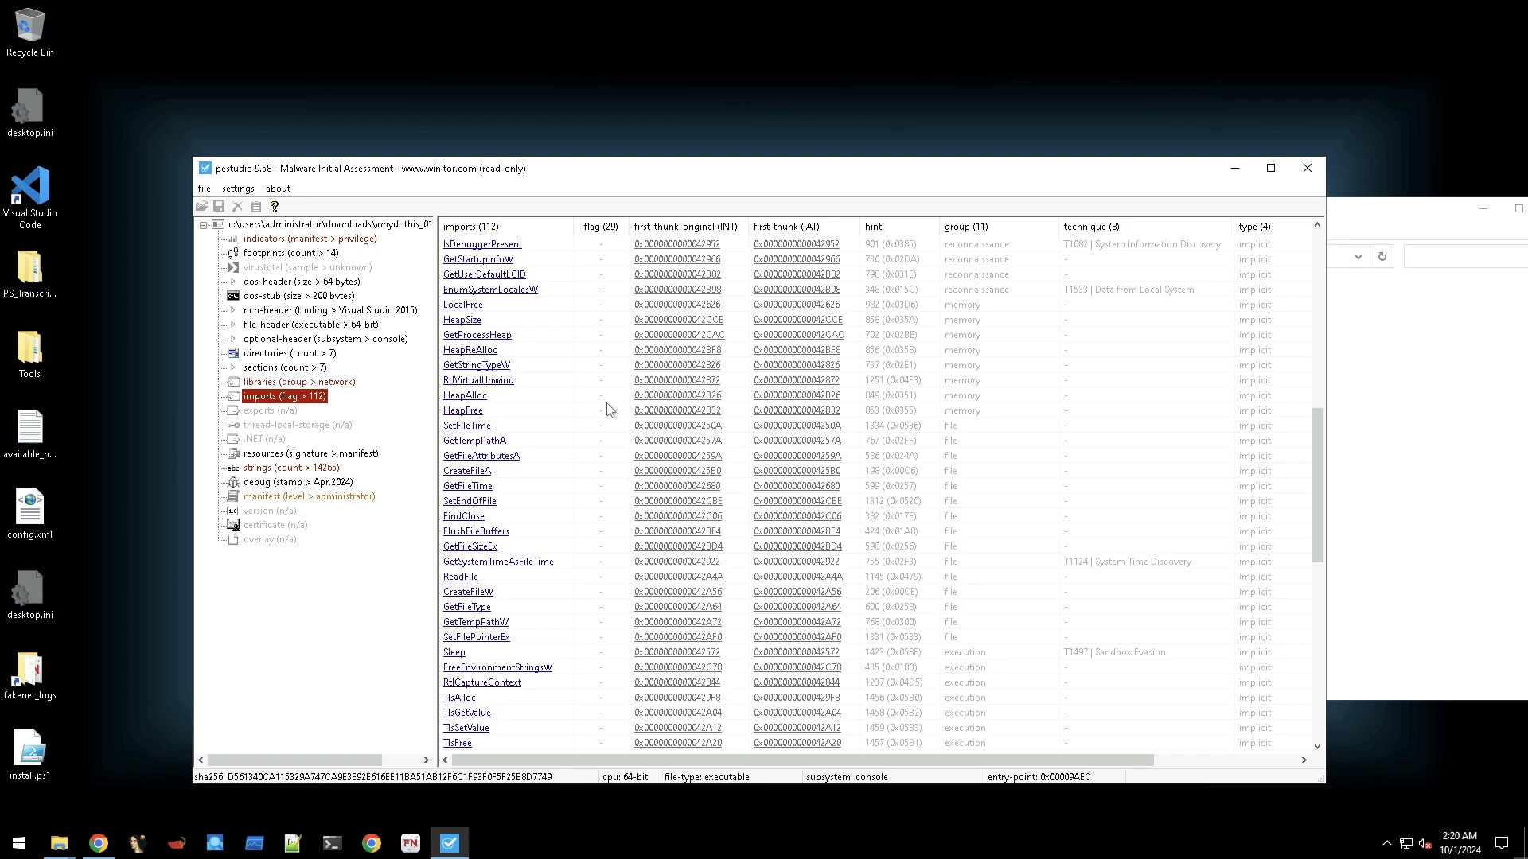
scroll(607, 410, up, 13)
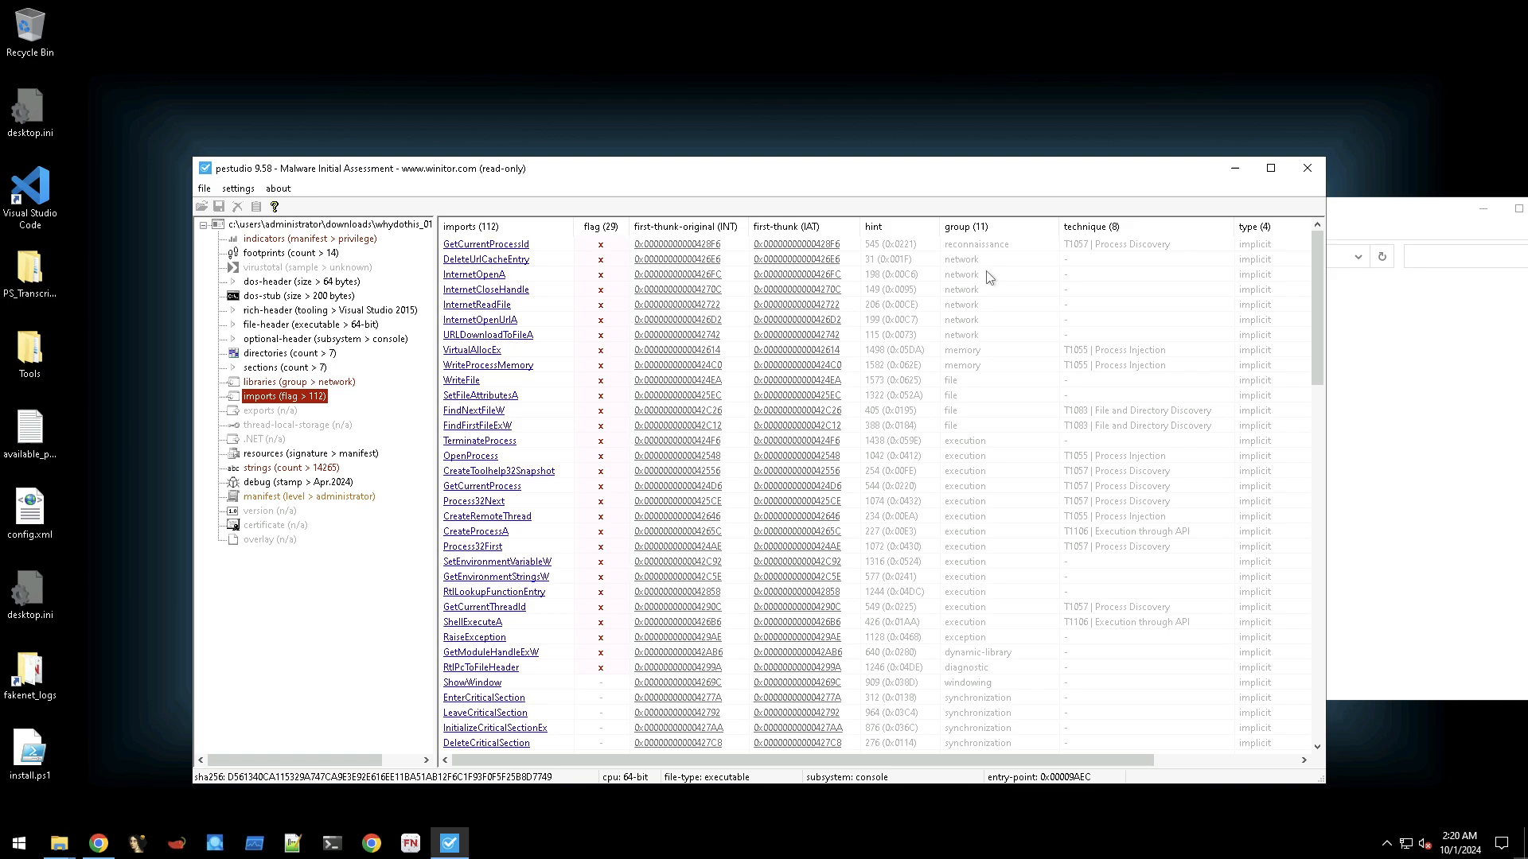
Sort the imports by group in descending order and review the network, memory, file and execution functions.
click(1004, 219)
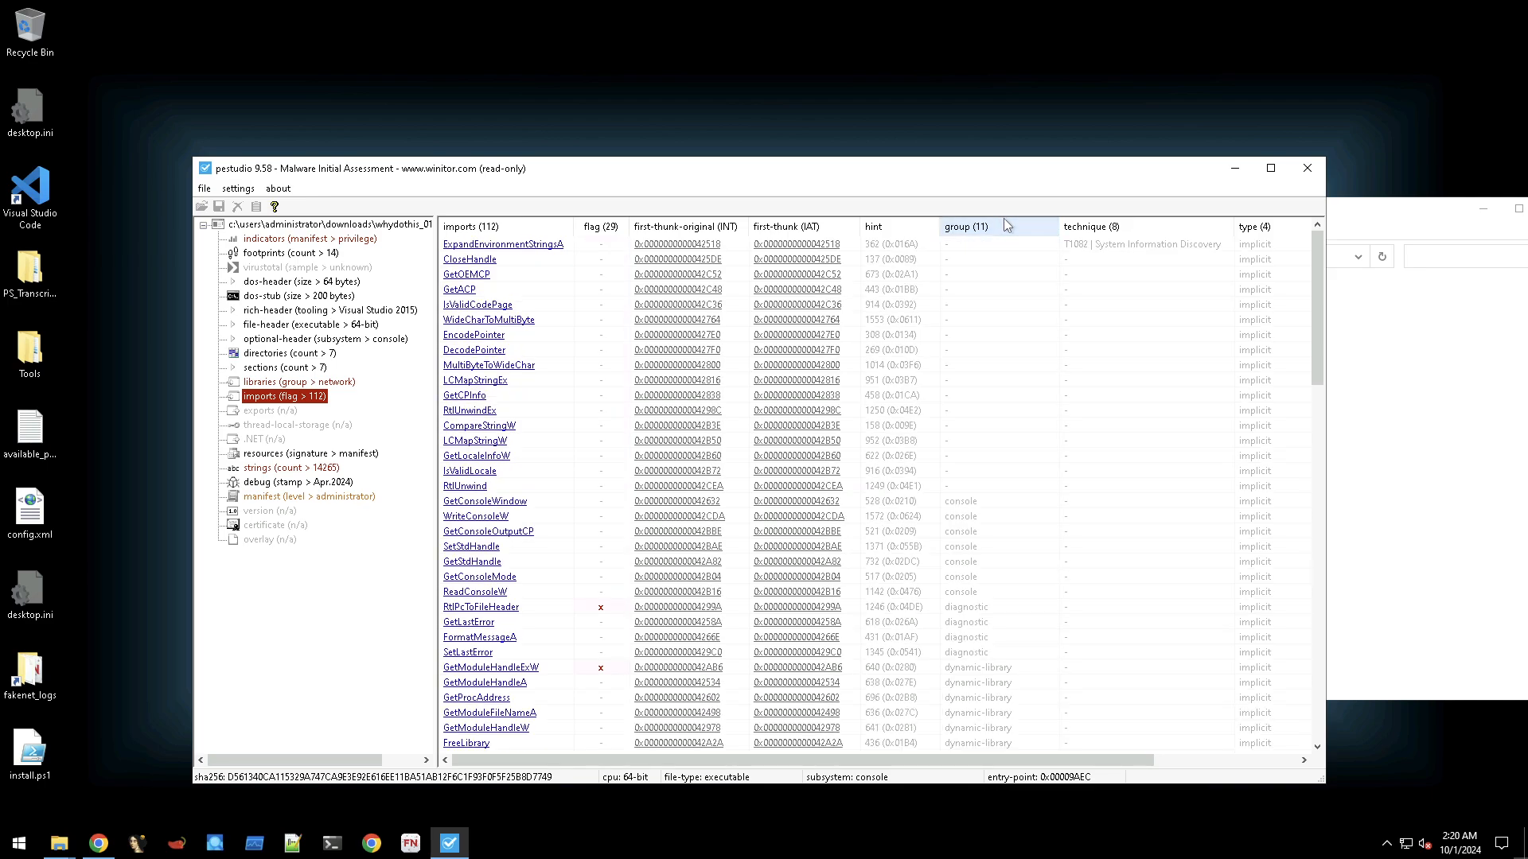
click(1003, 218)
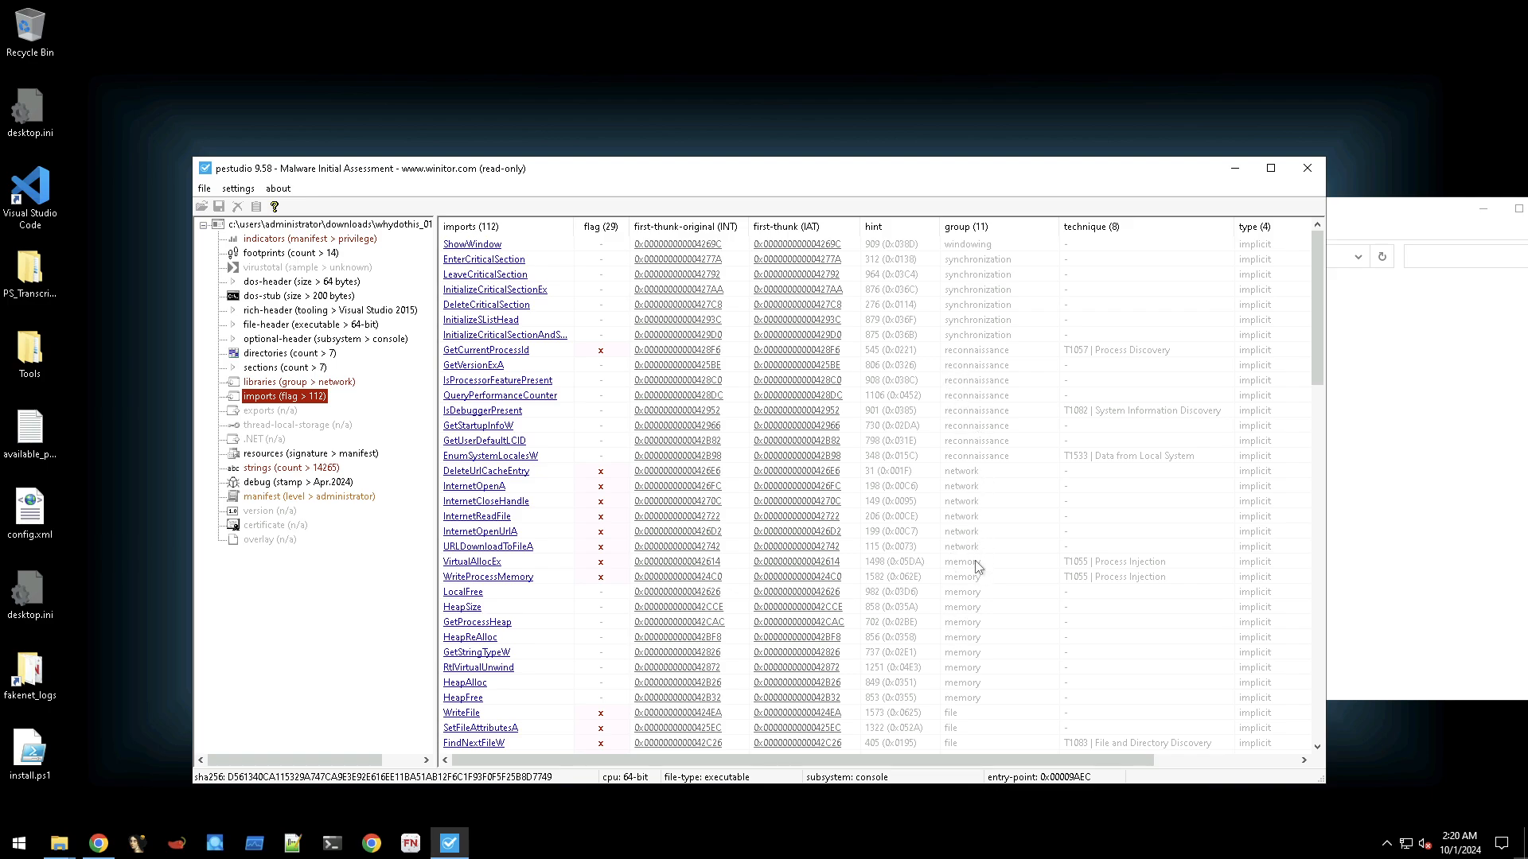
scroll(970, 653, down, 4)
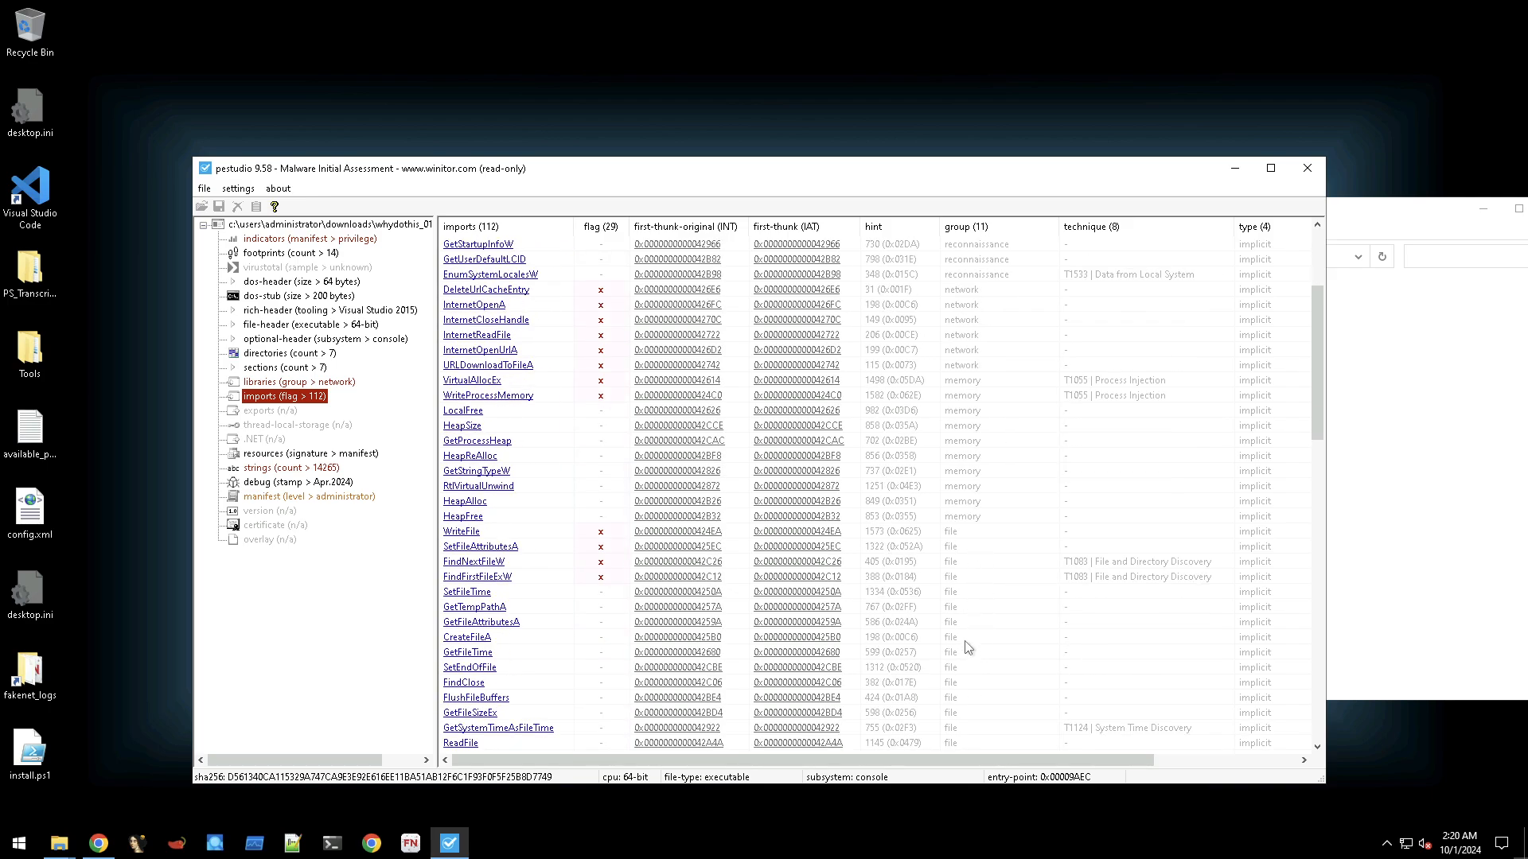
scroll(968, 647, down, 9)
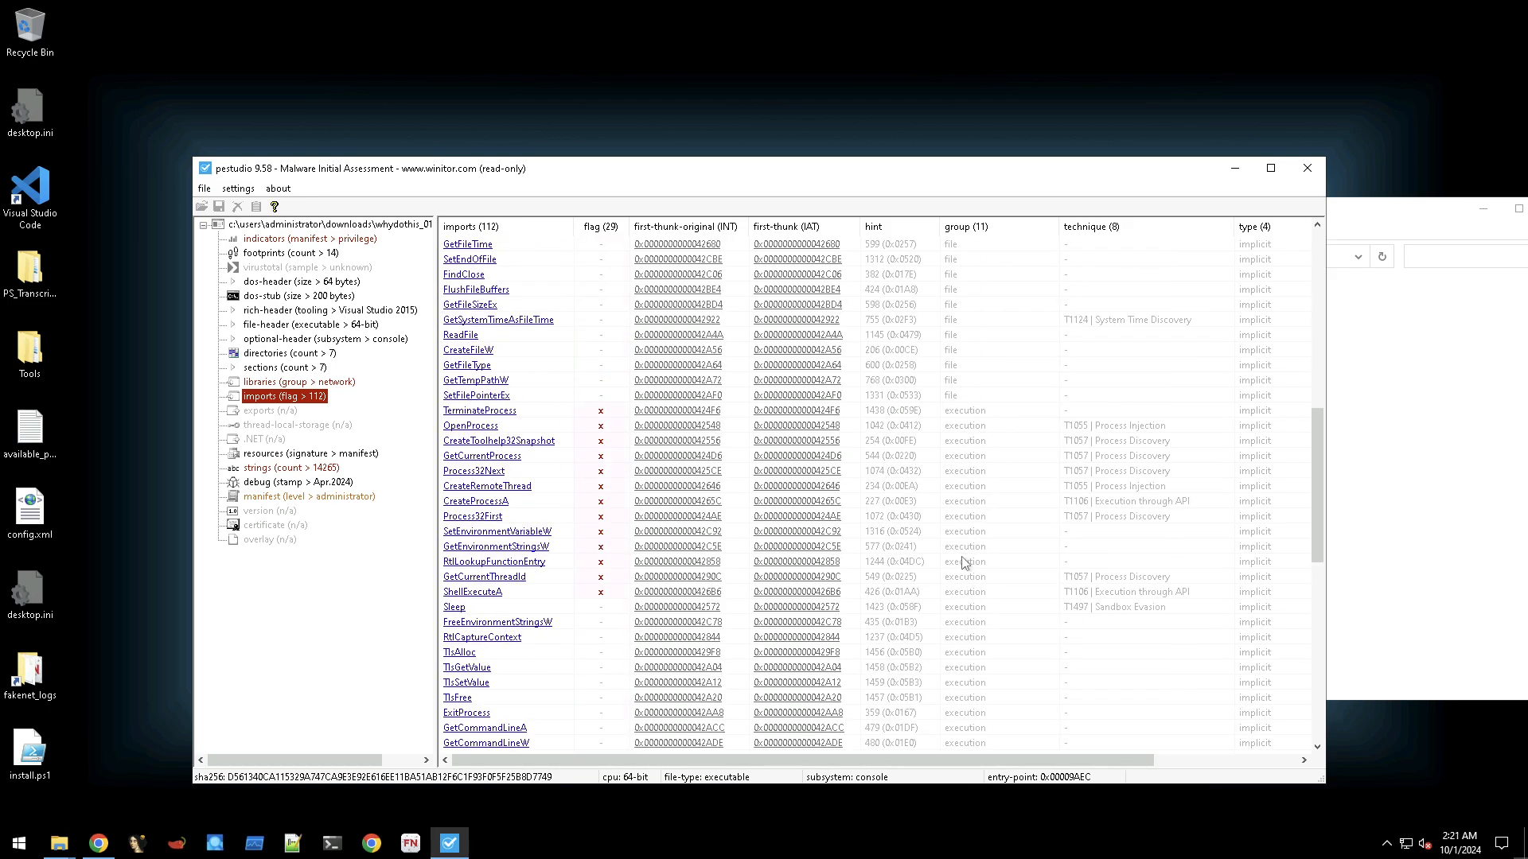
scroll(962, 562, up, 13)
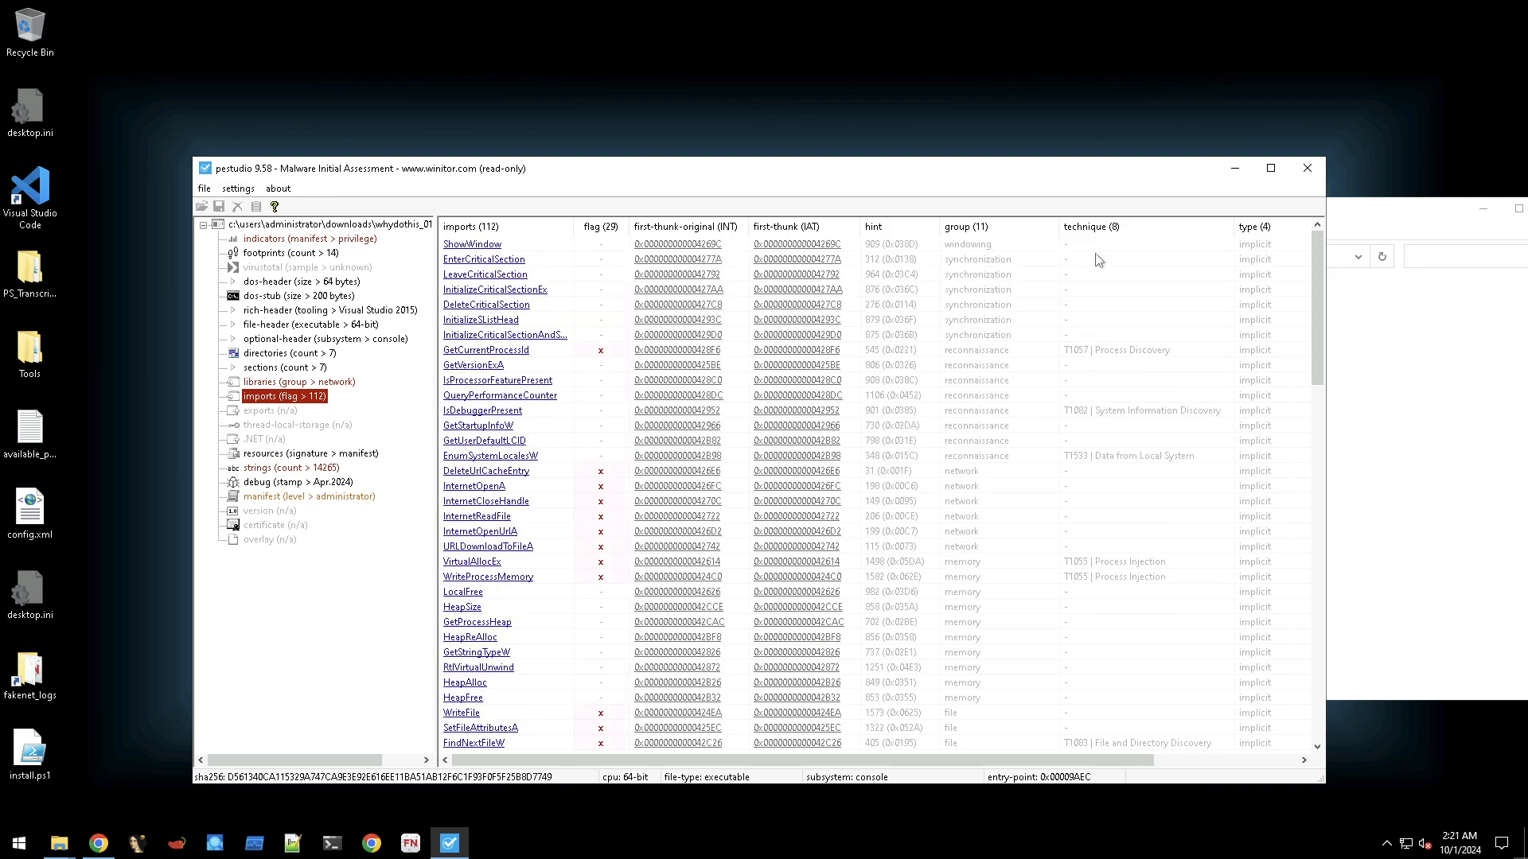
Sort the imports by technique in descending order and review the functions mapped to MITRE techniques.
click(1103, 231)
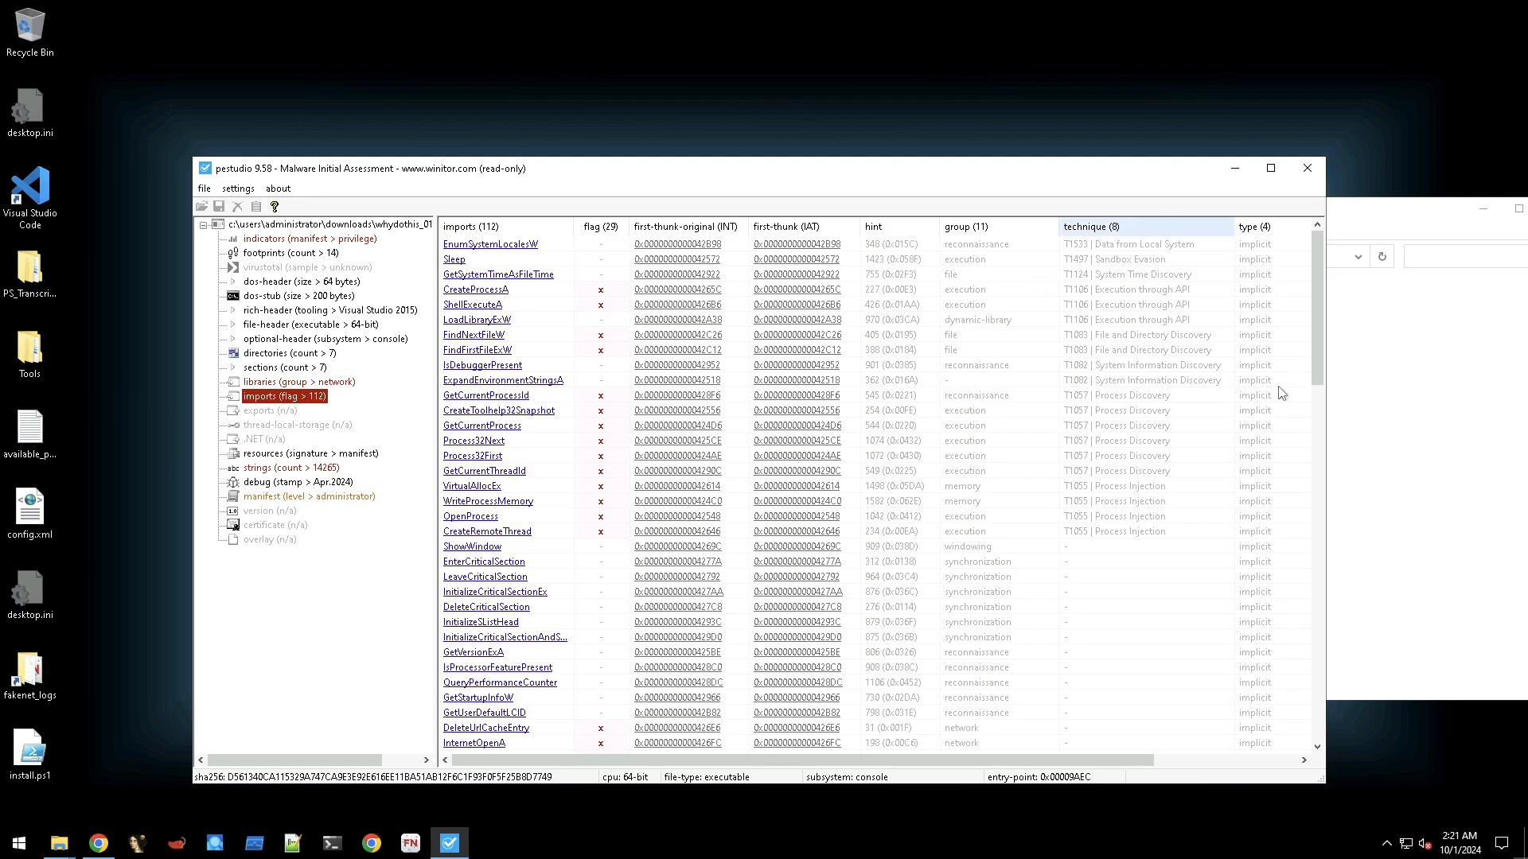
scroll(1168, 413, down, 5)
scroll(1167, 414, up, 5)
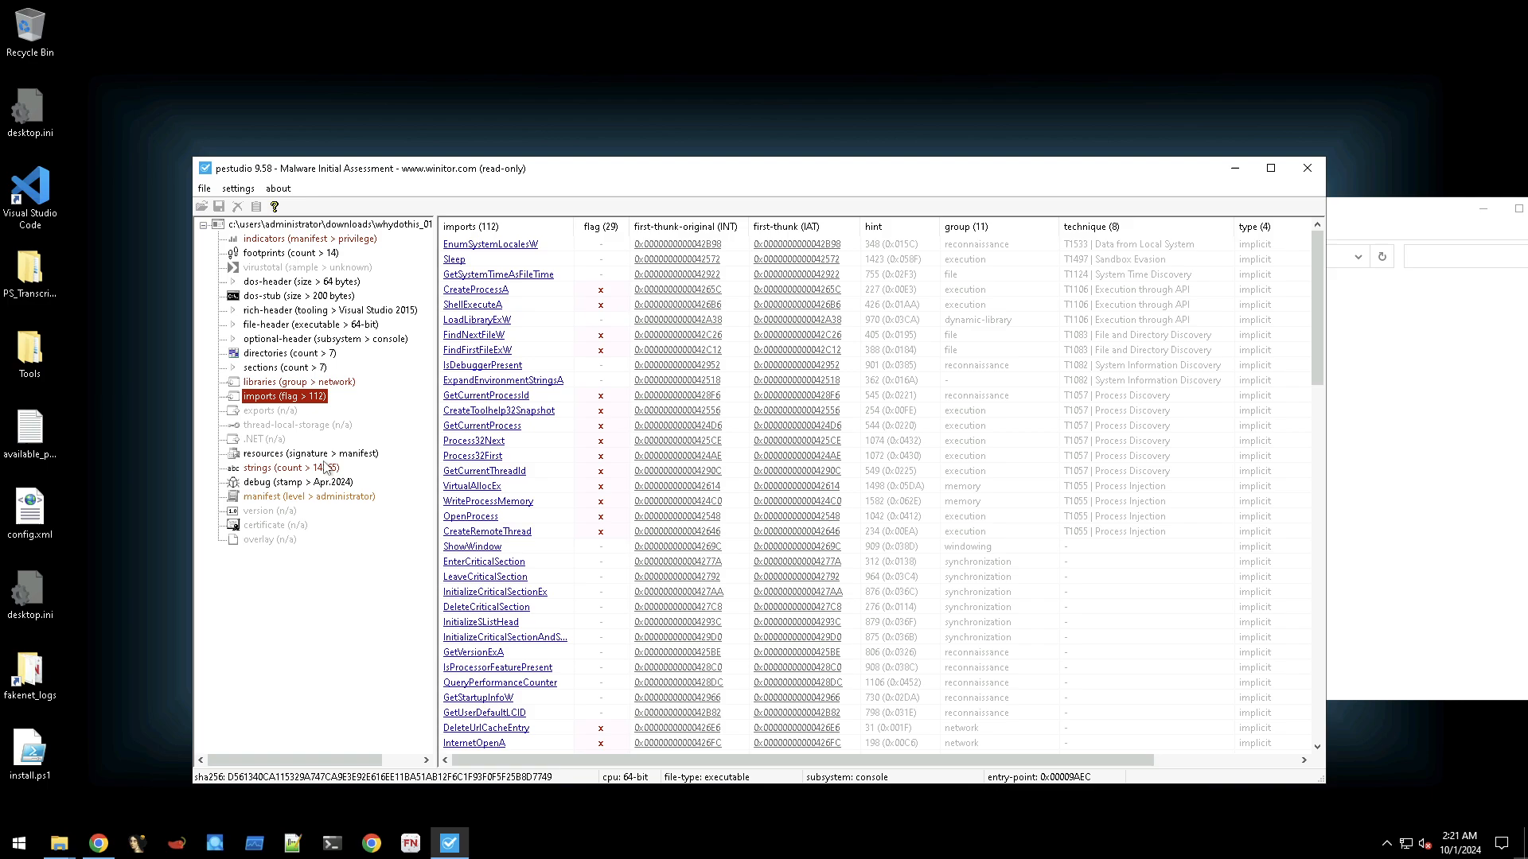
Open the sample's strings and sort them by flag to review the flagged ones first.
click(302, 473)
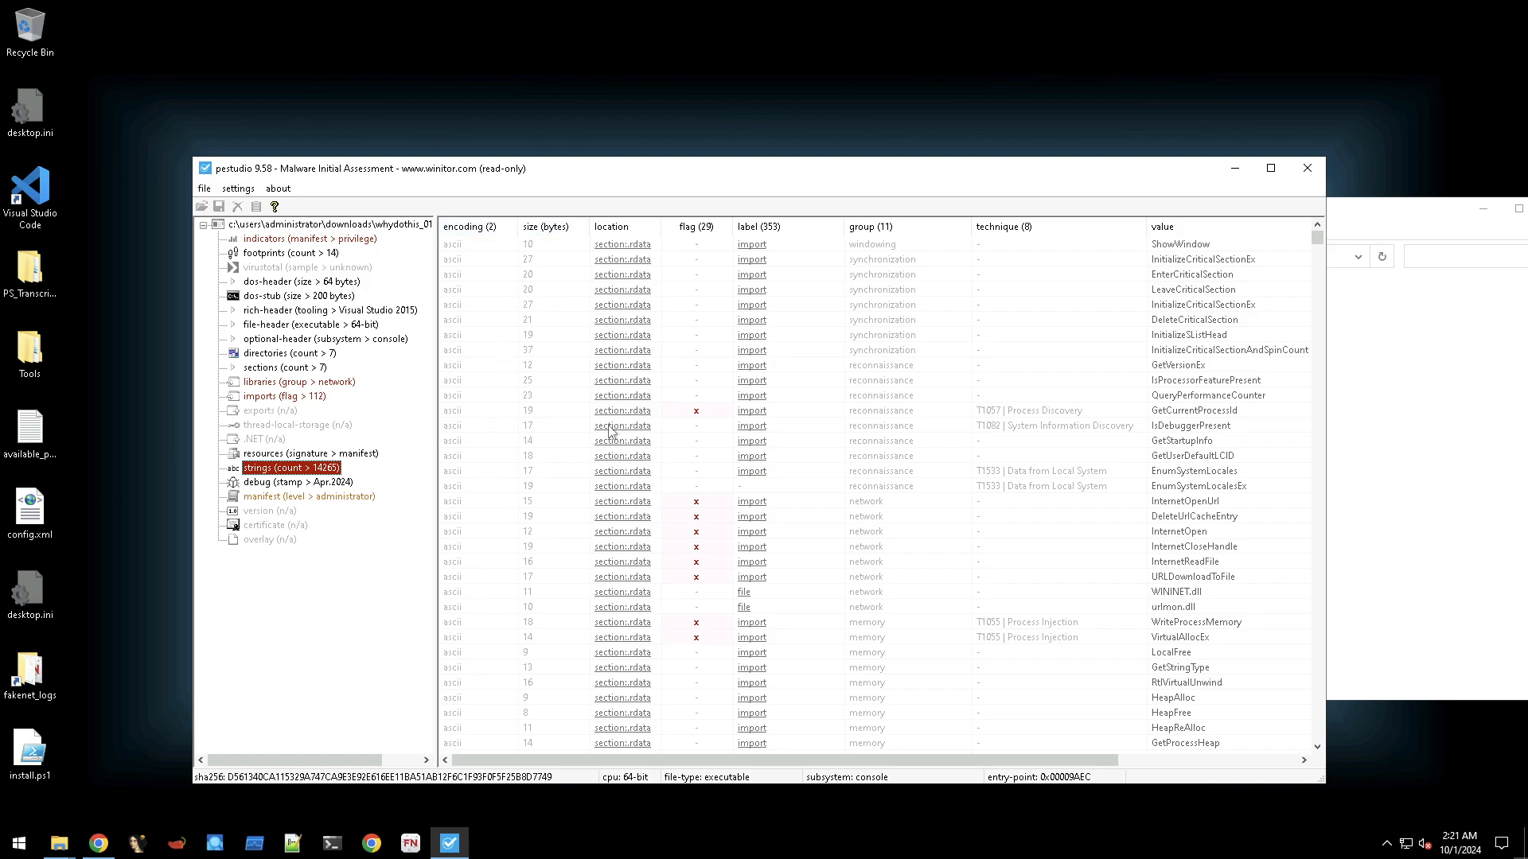
click(701, 227)
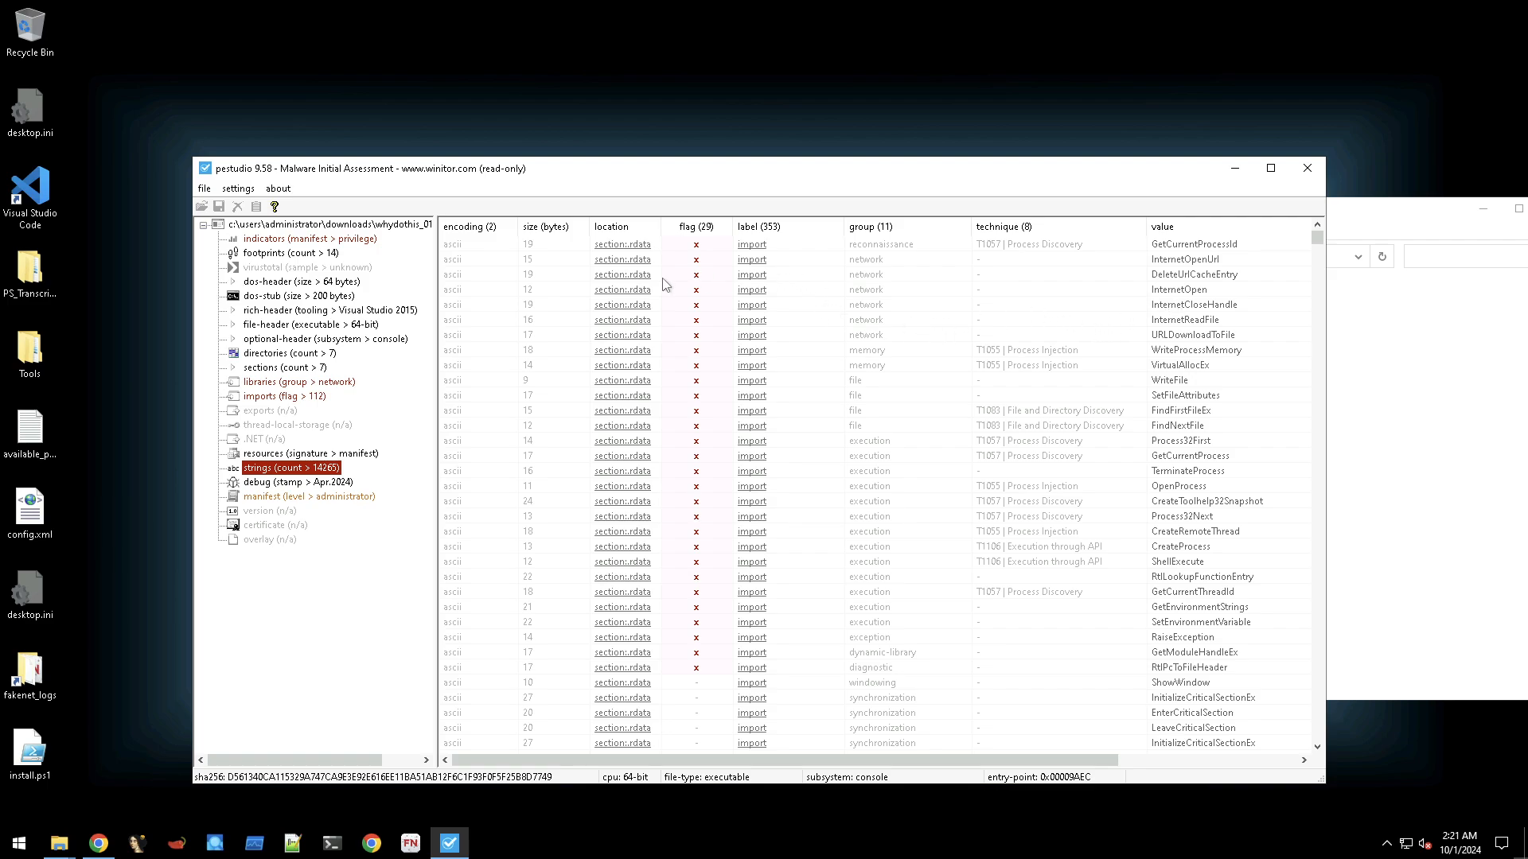
Sort the strings by size with the longest first and look through the largest entries.
click(555, 231)
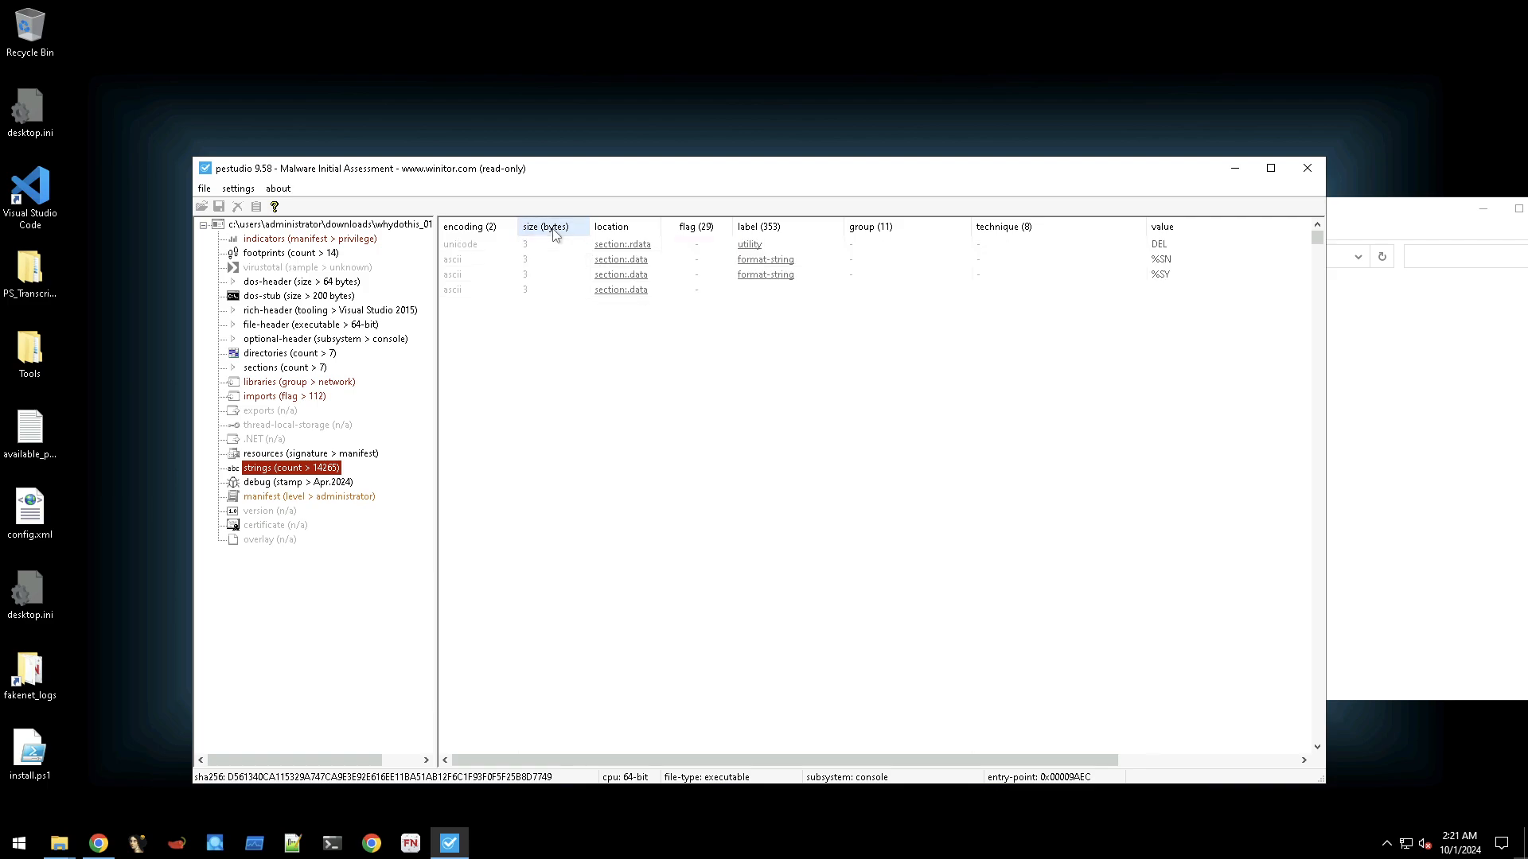
click(553, 231)
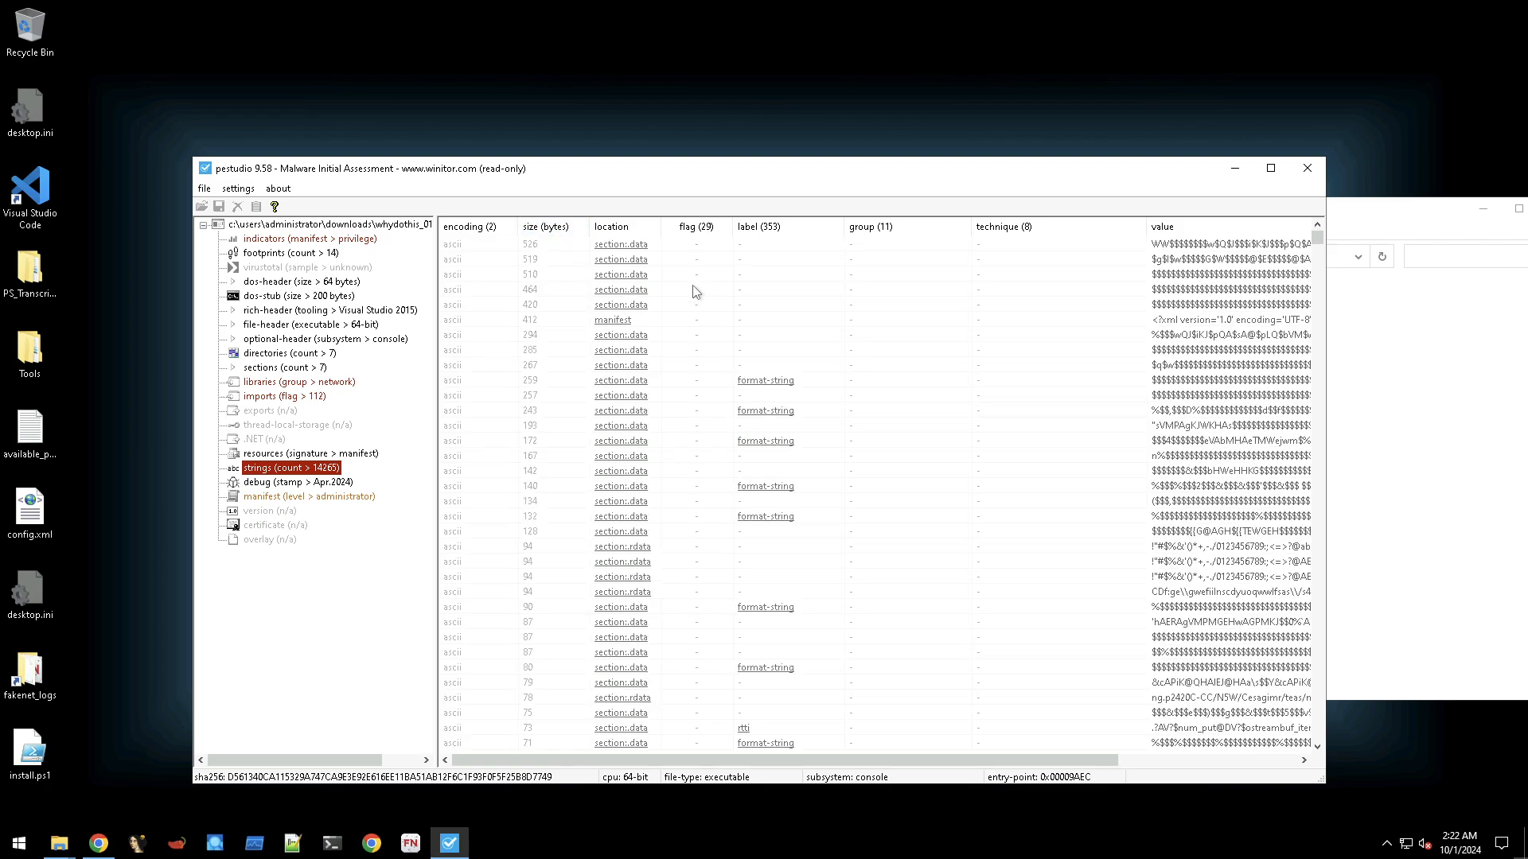
scroll(553, 260, down, 9)
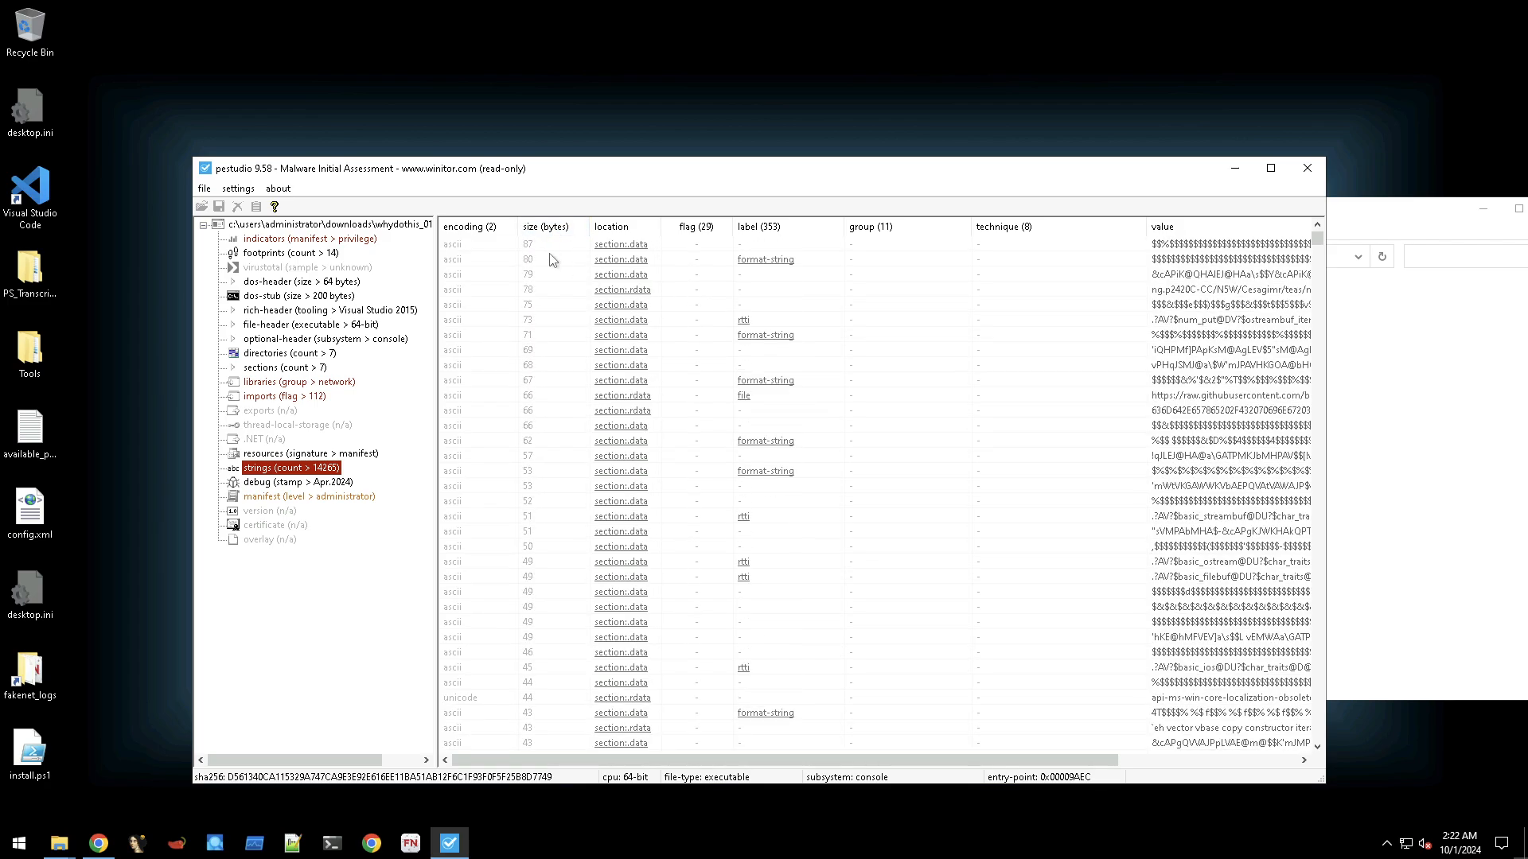
scroll(582, 322, down, 10)
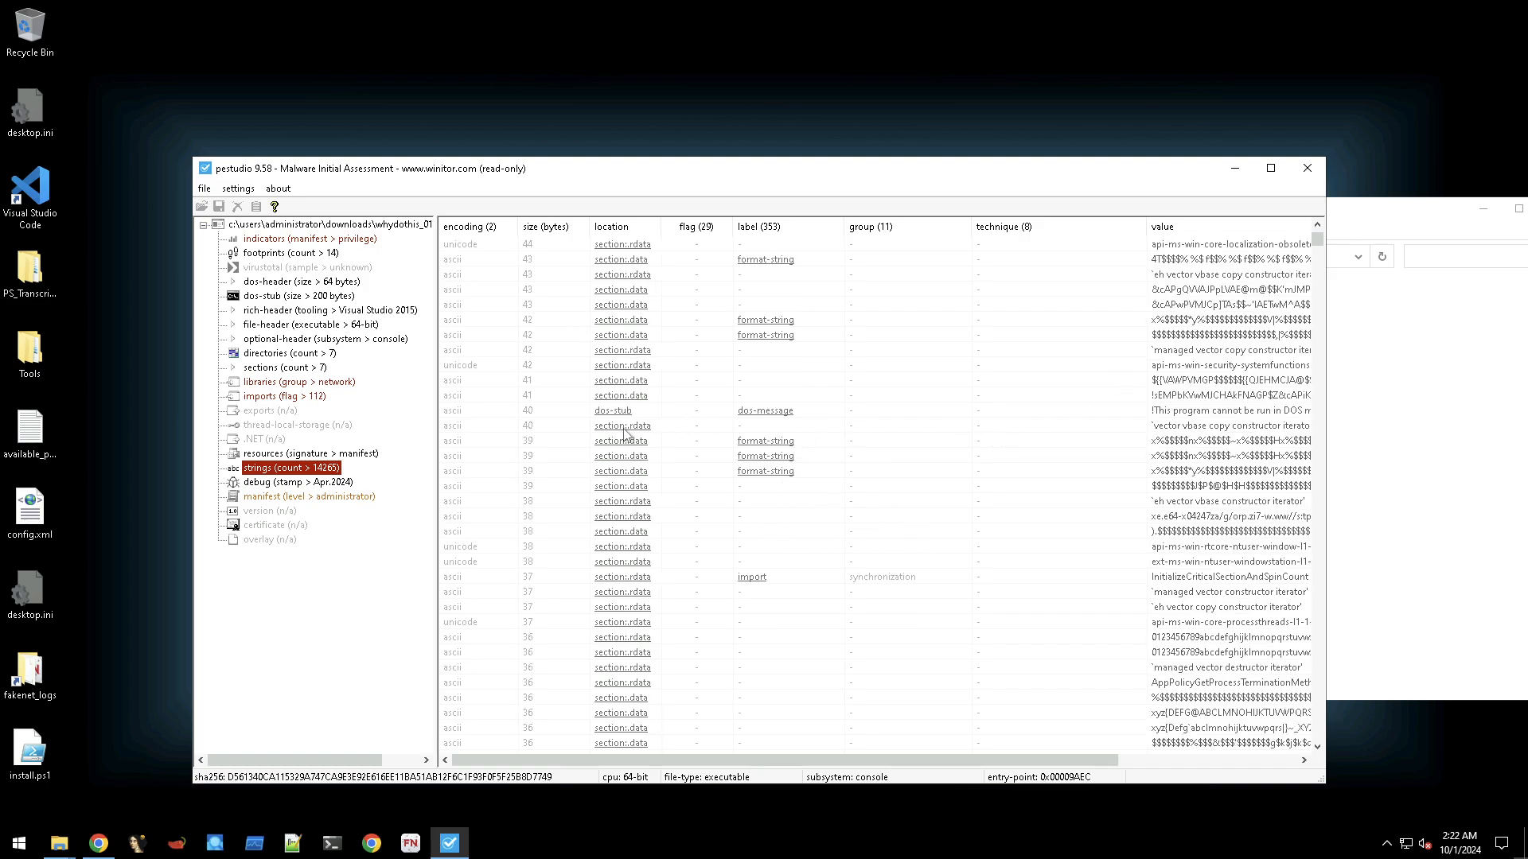
scroll(564, 453, down, 5)
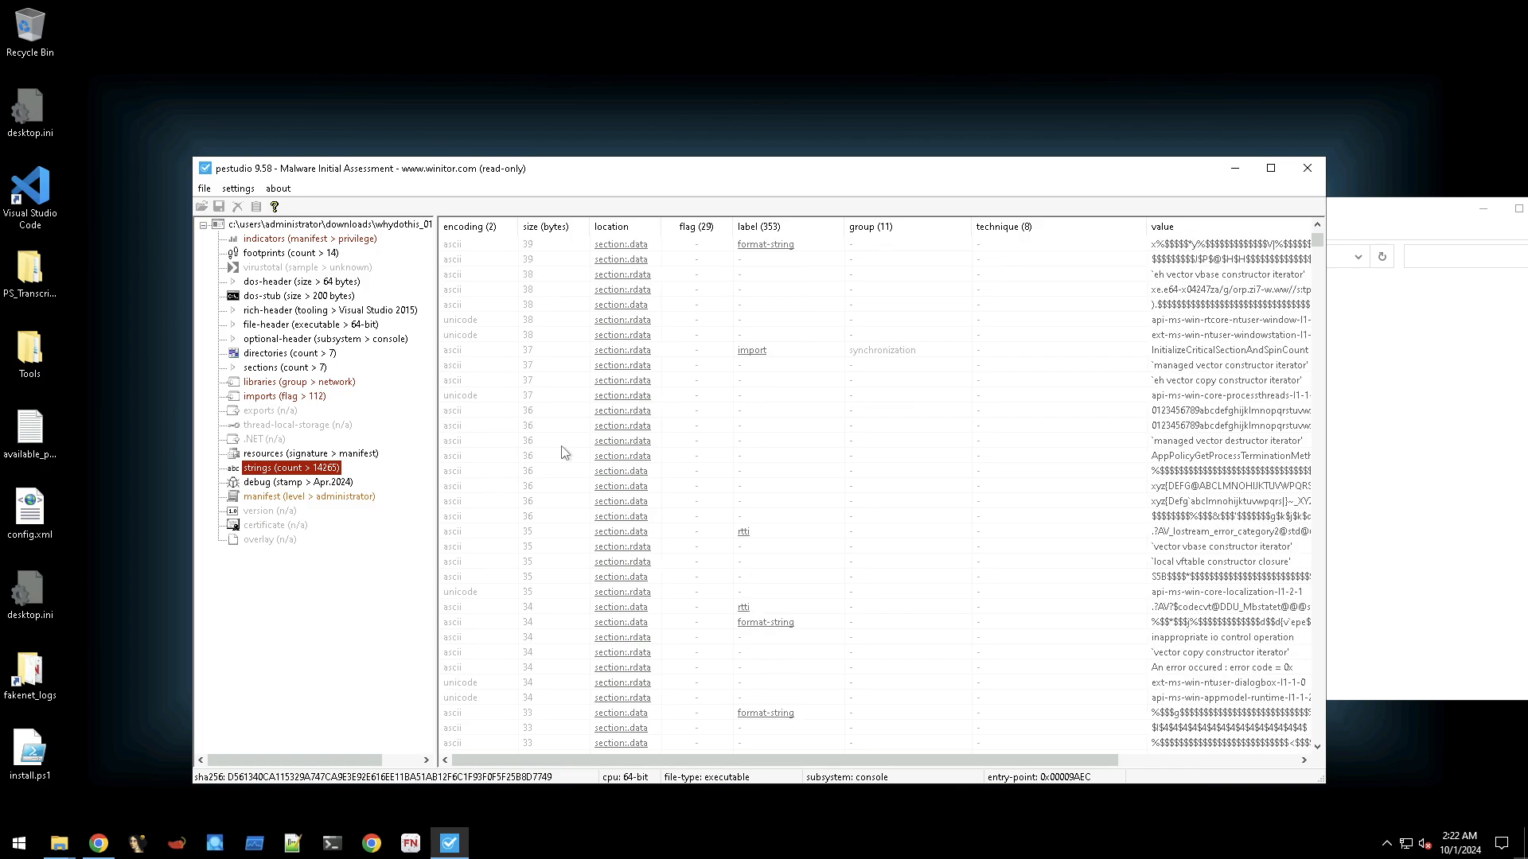
scroll(564, 452, down, 3)
scroll(564, 452, up, 10)
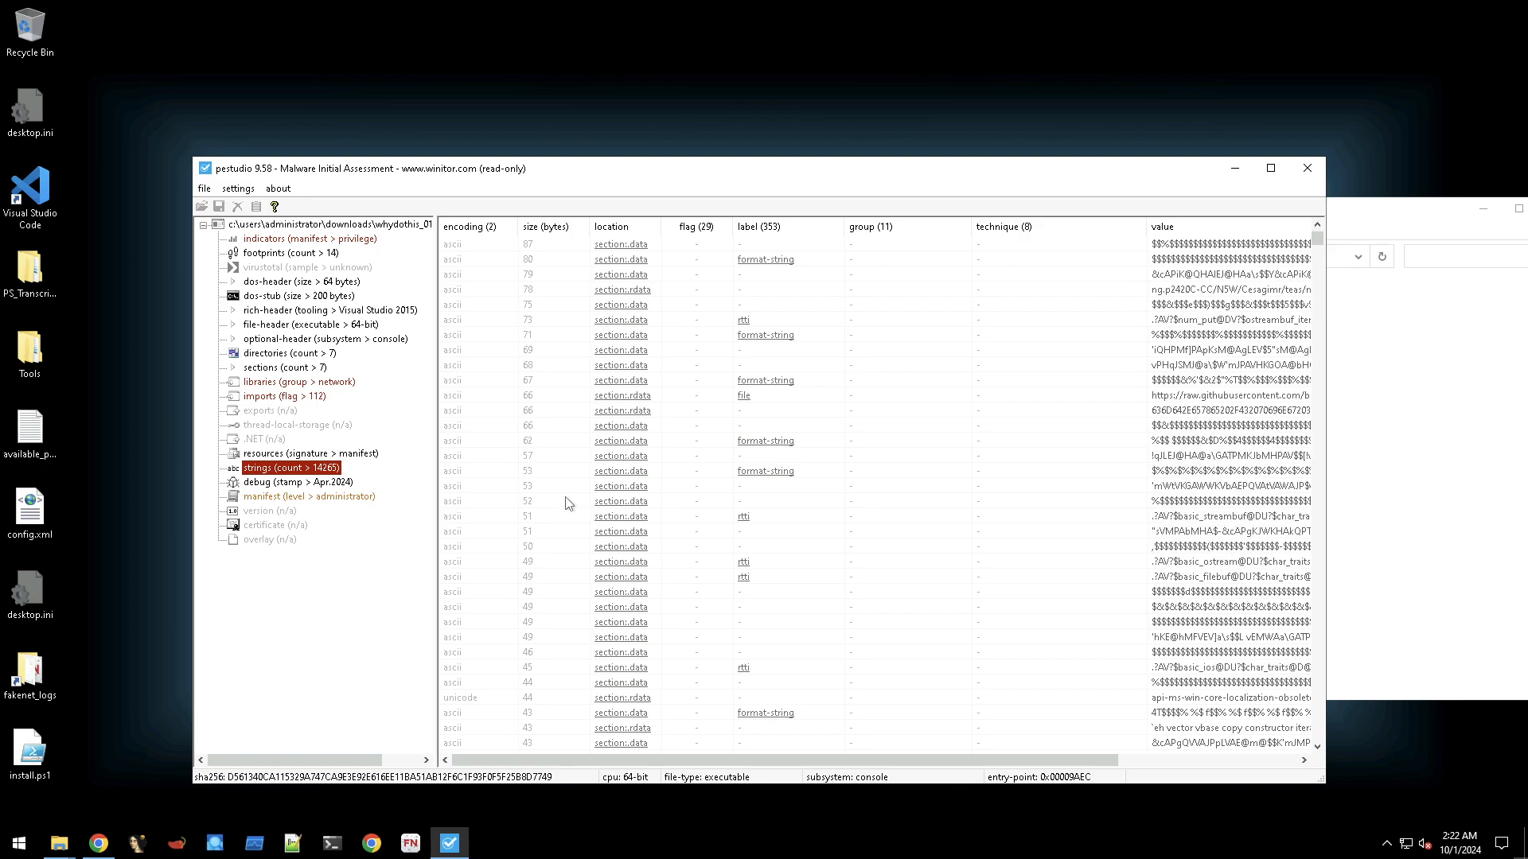
scroll(569, 508, up, 9)
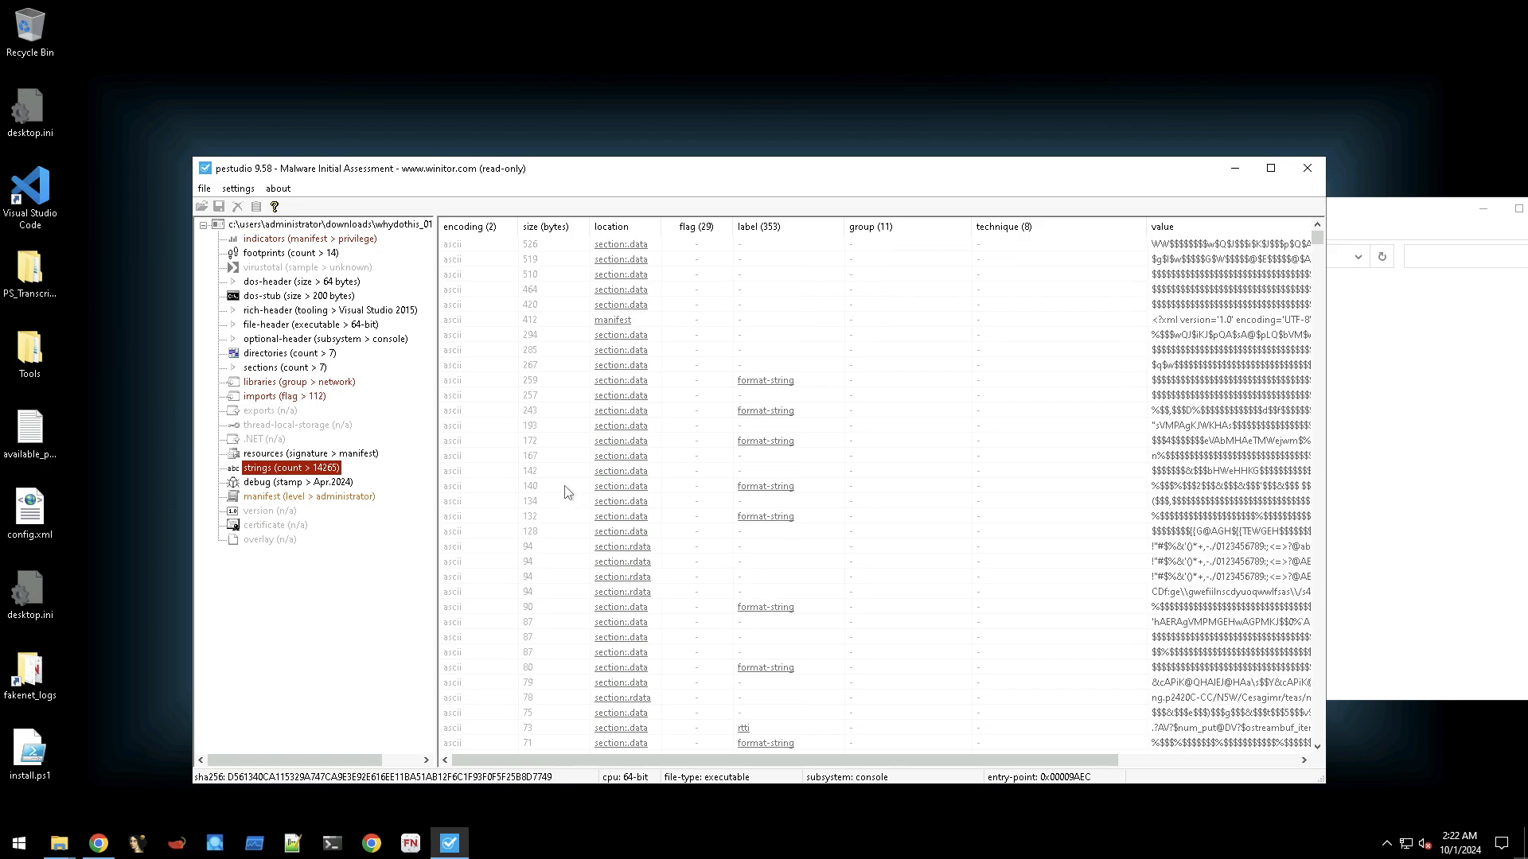
Sort the strings by location in descending order and look through those in the .text section.
click(635, 227)
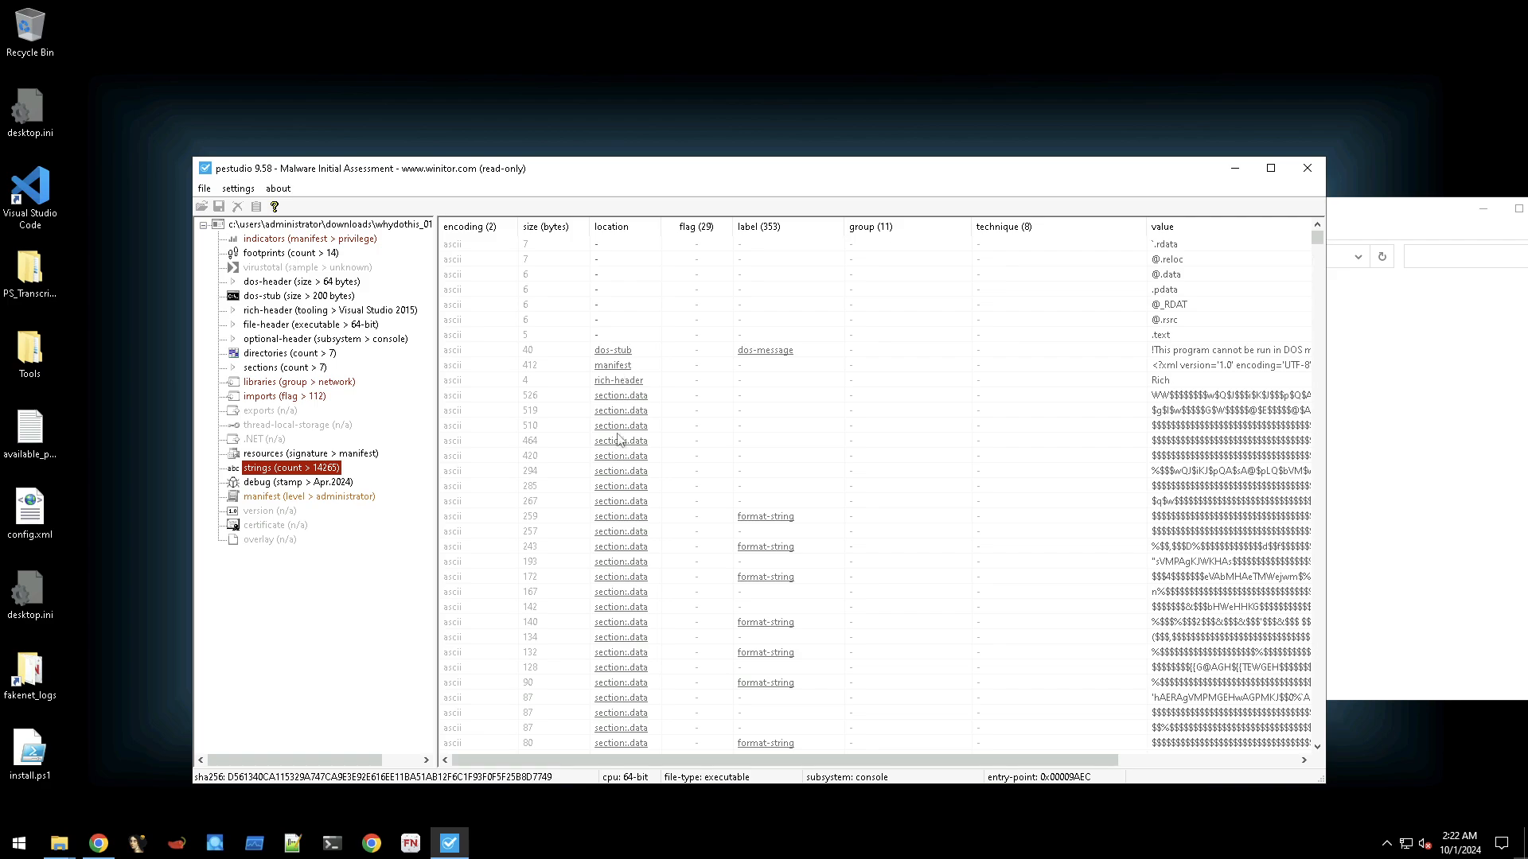
click(634, 227)
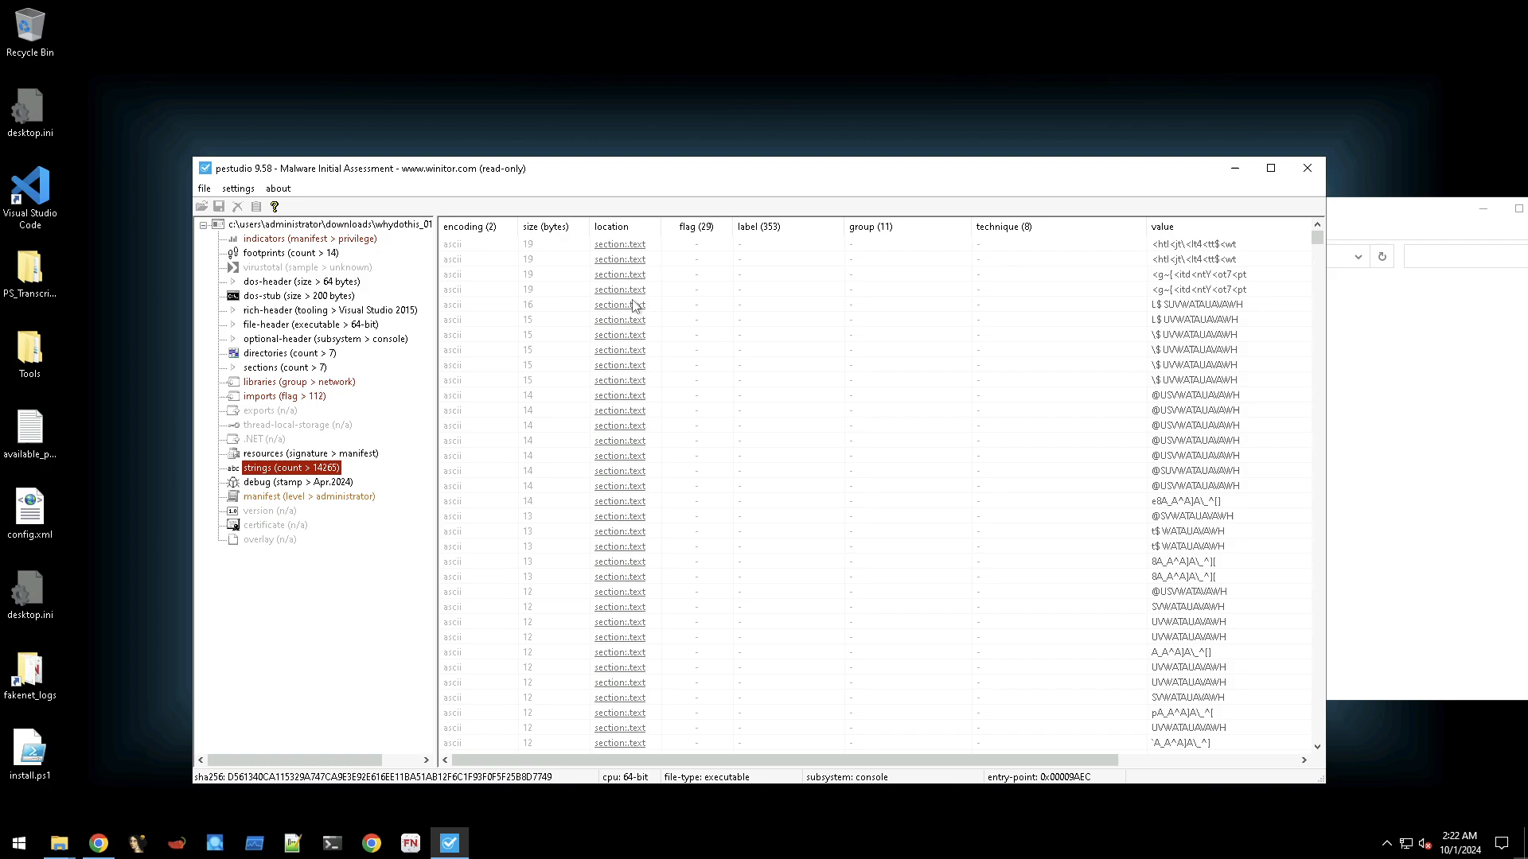
scroll(628, 318, down, 10)
scroll(629, 334, down, 15)
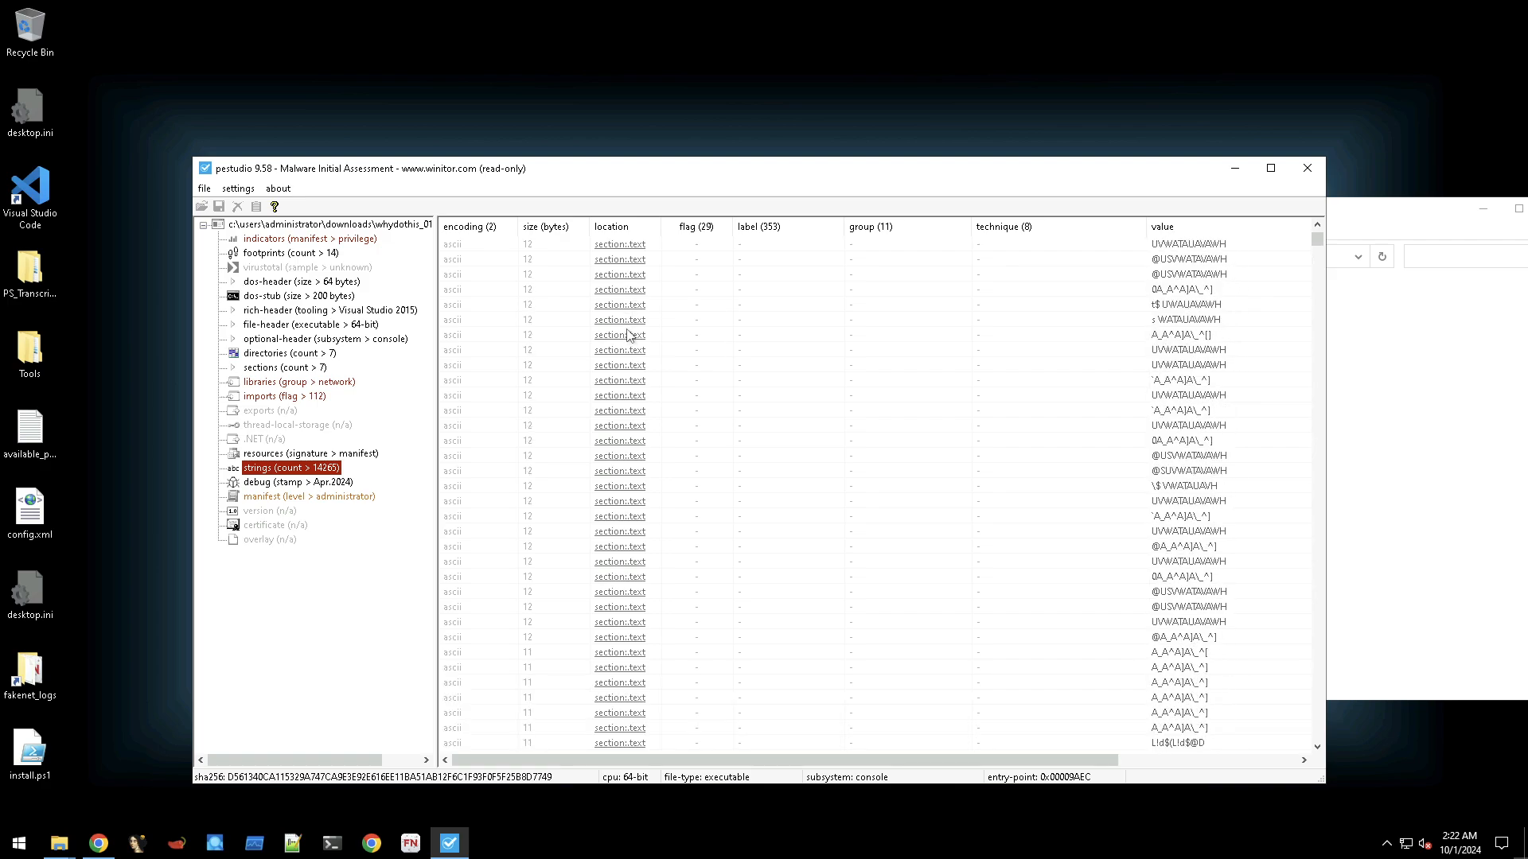
scroll(637, 365, down, 5)
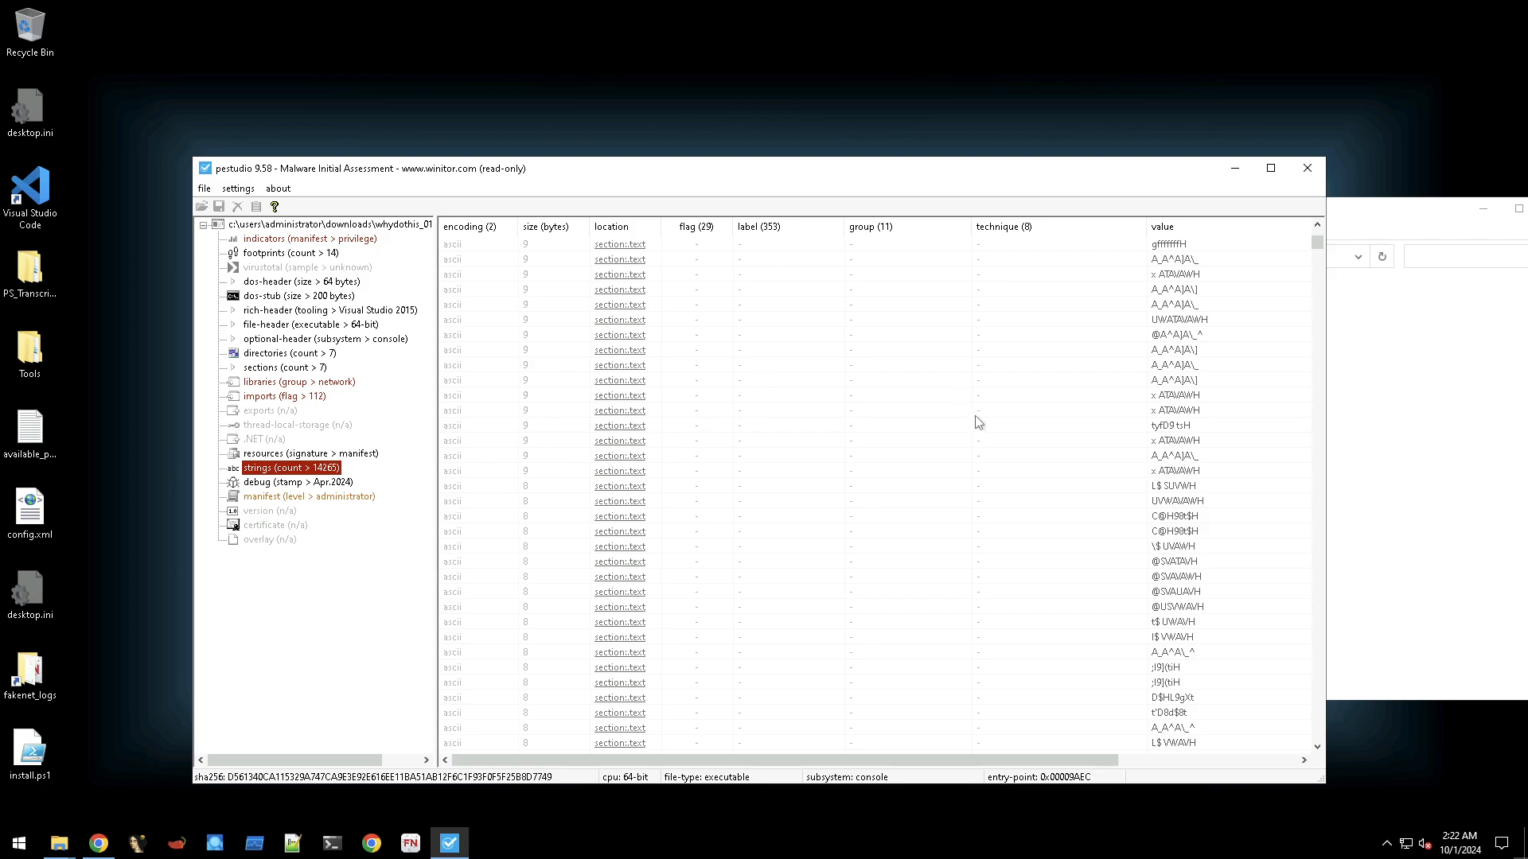
scroll(941, 441, down, 7)
scroll(940, 441, down, 15)
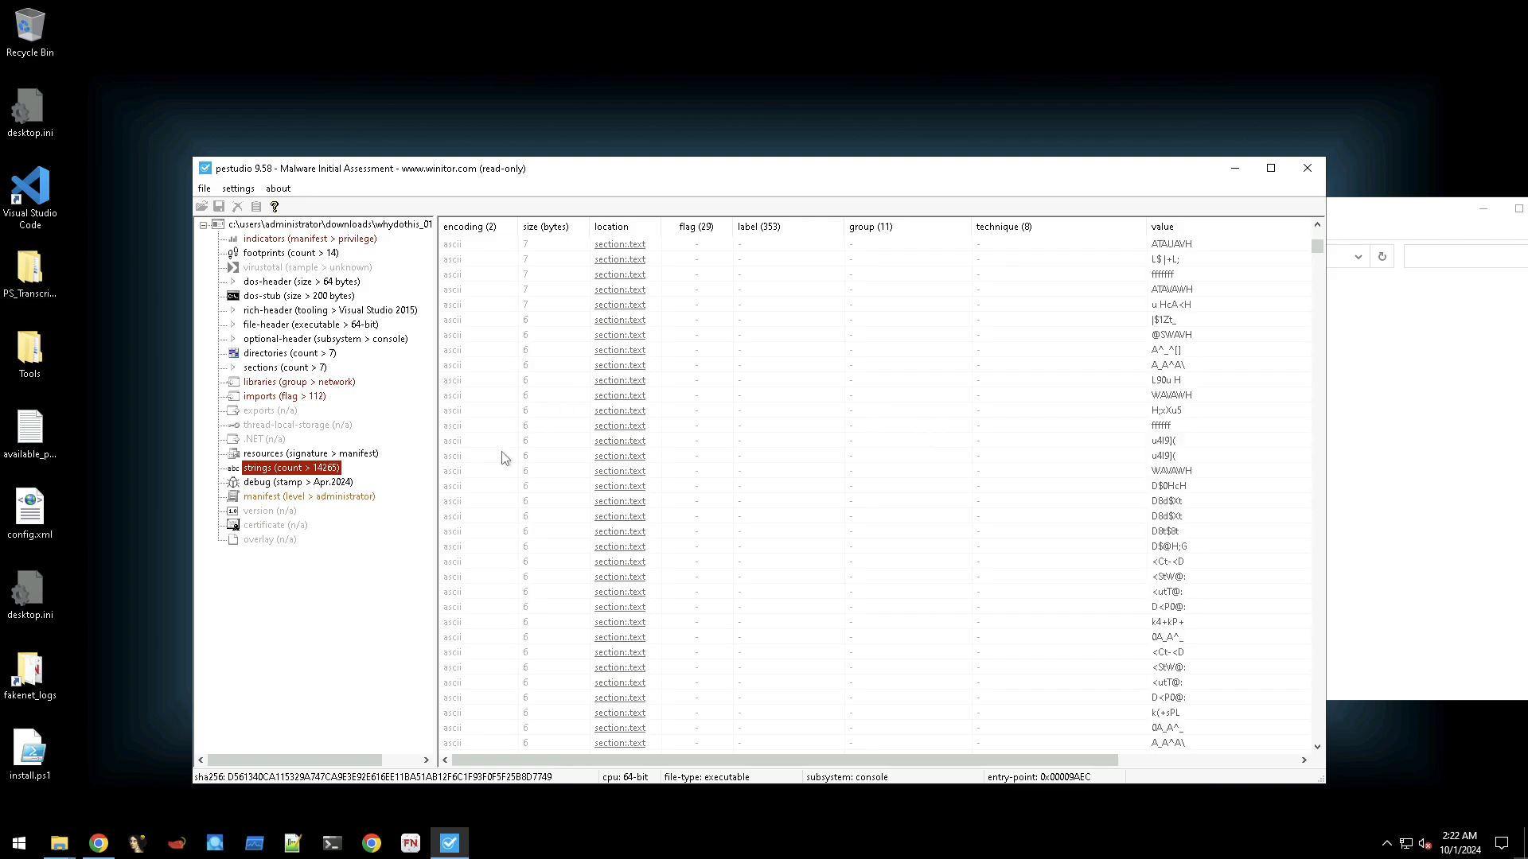
Open the sample's manifest and highlight the requireAdministrator value of its requested execution level.
click(305, 497)
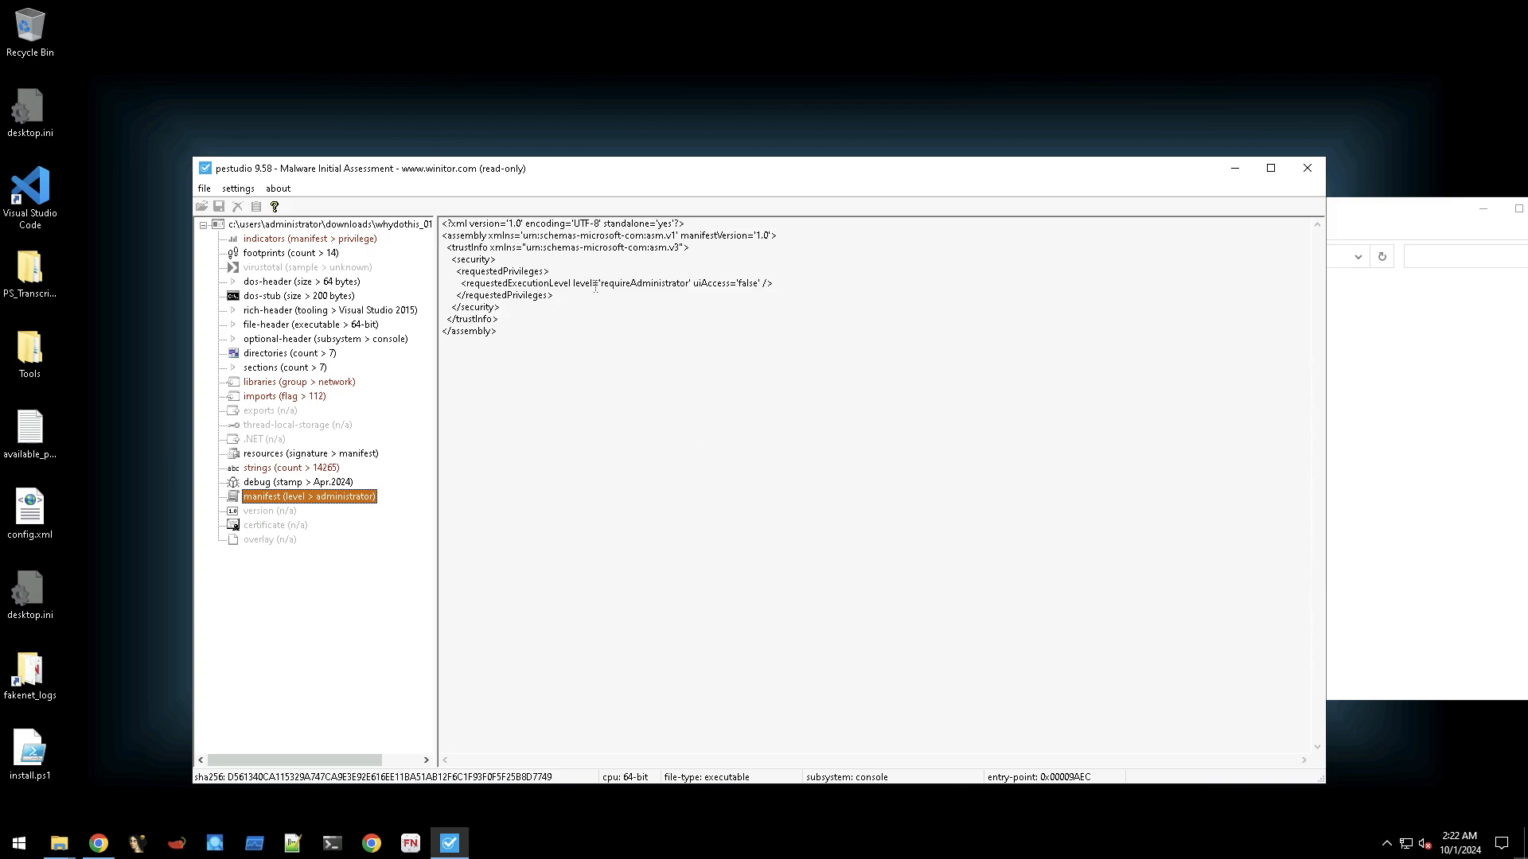
drag(593, 283, 686, 288)
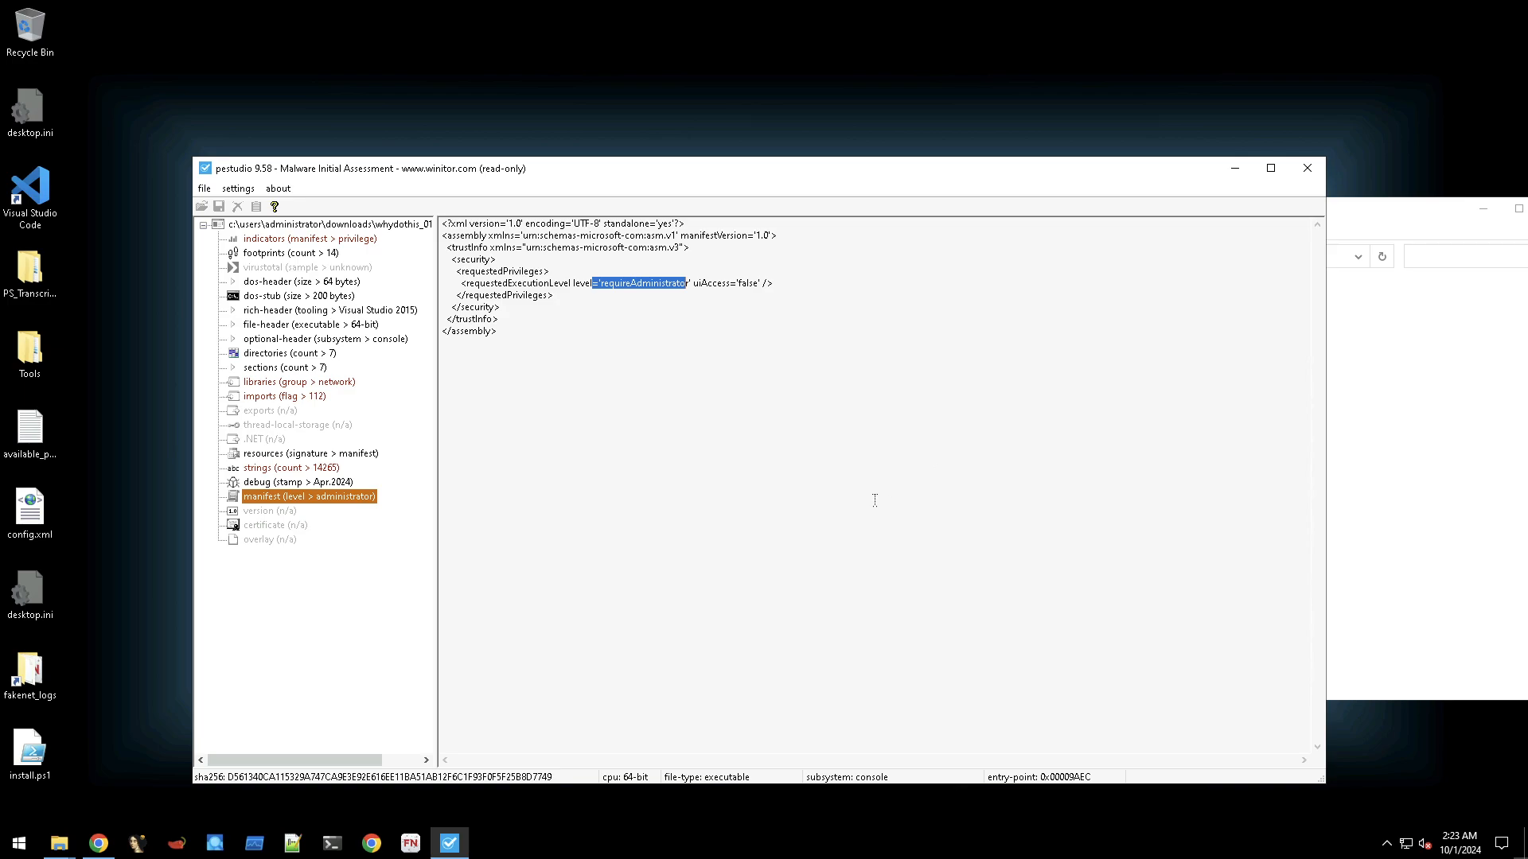
click(907, 460)
Close pestudio and clear the file selection in the PE tools folder.
click(1309, 182)
click(1308, 169)
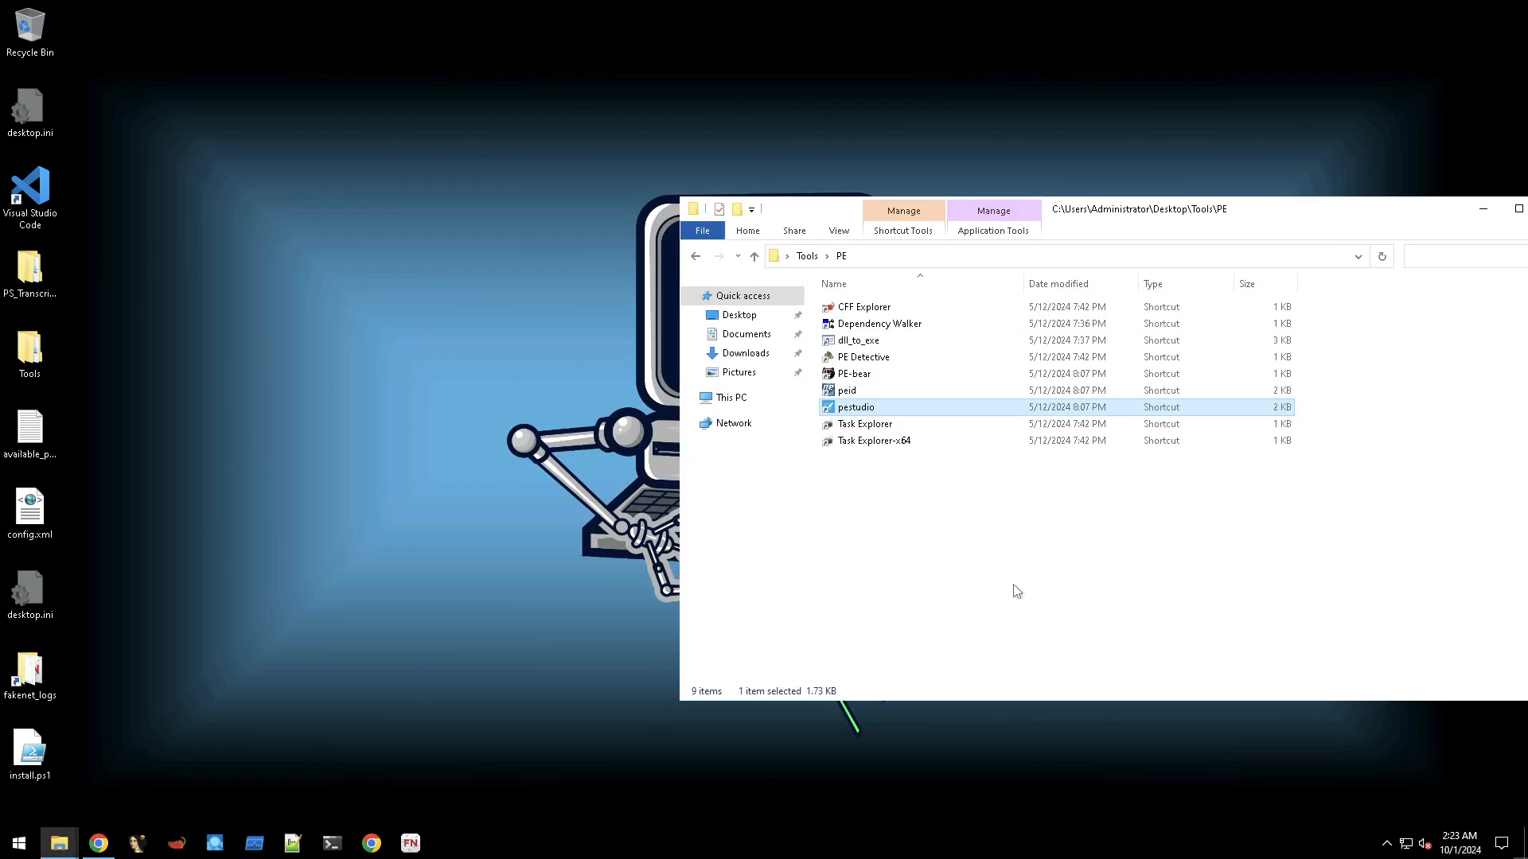
click(1017, 591)
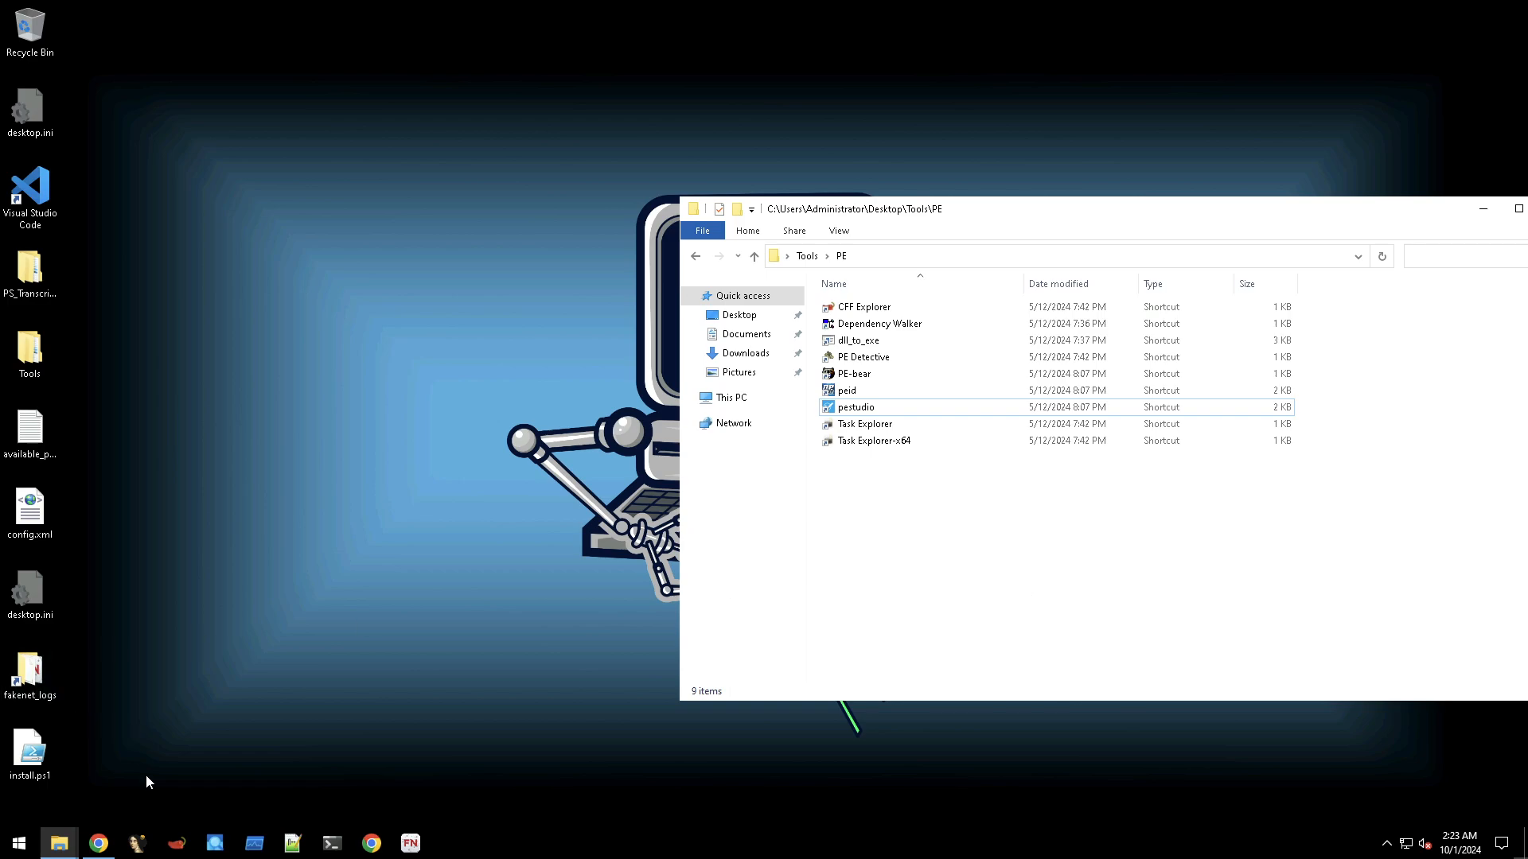
Open a terminal window and run capa without arguments to show its usage.
click(332, 844)
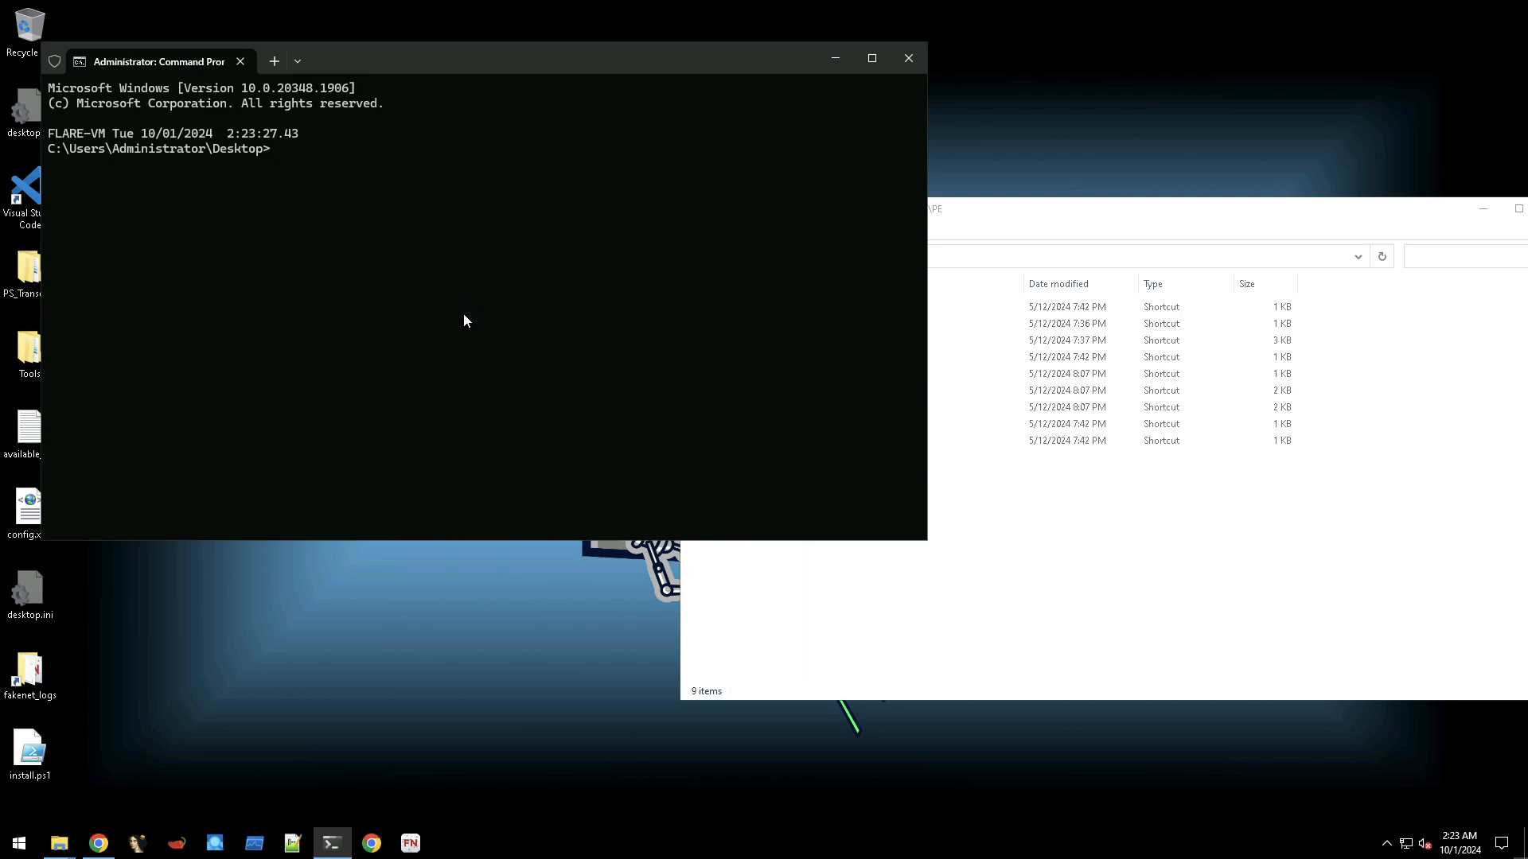
text(capa)
drag(485, 74, 534, 101)
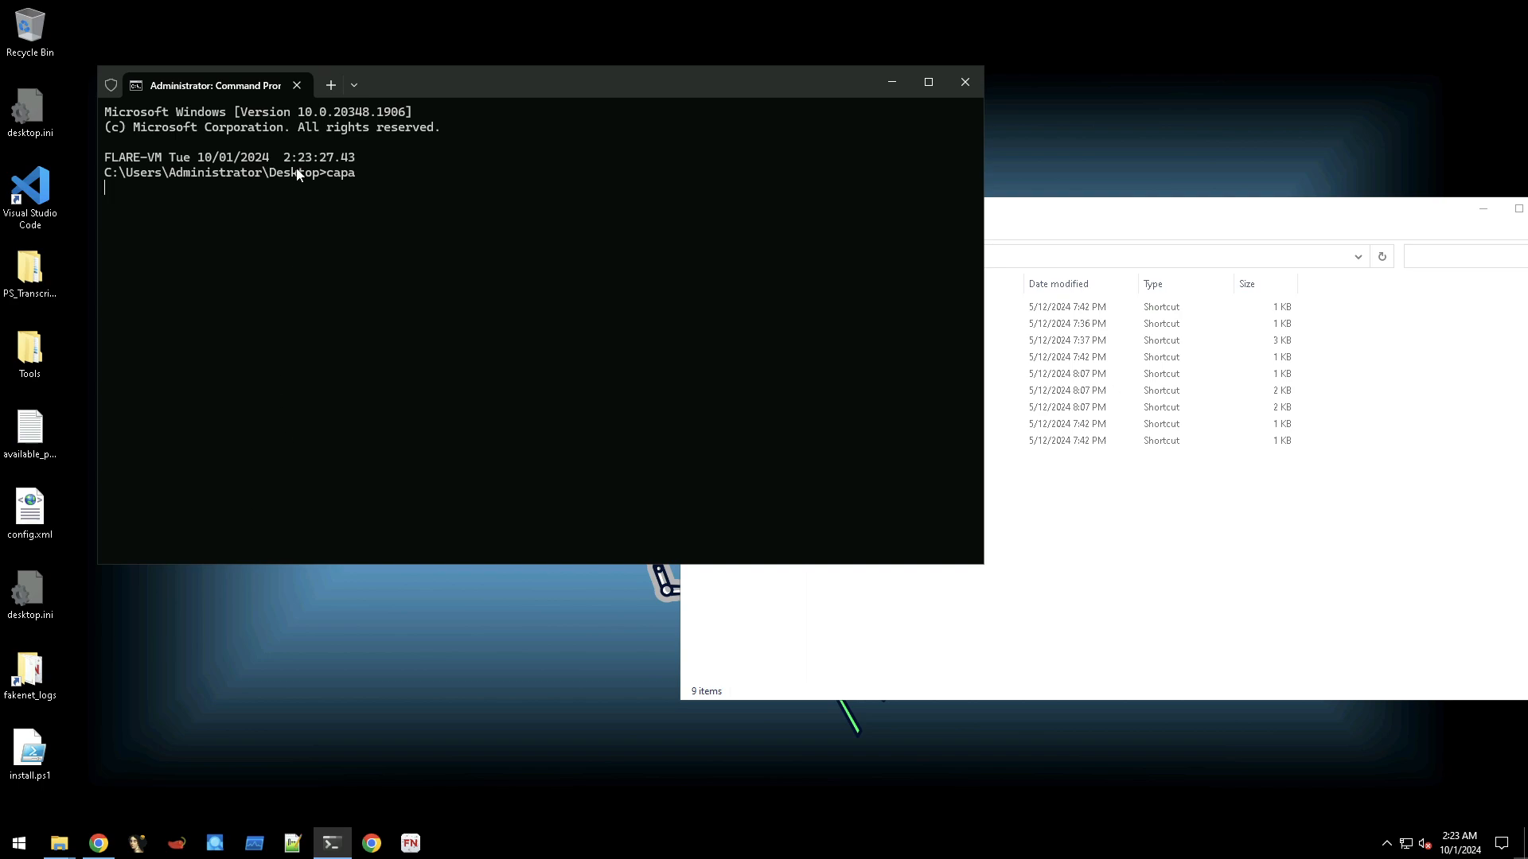
key(Return)
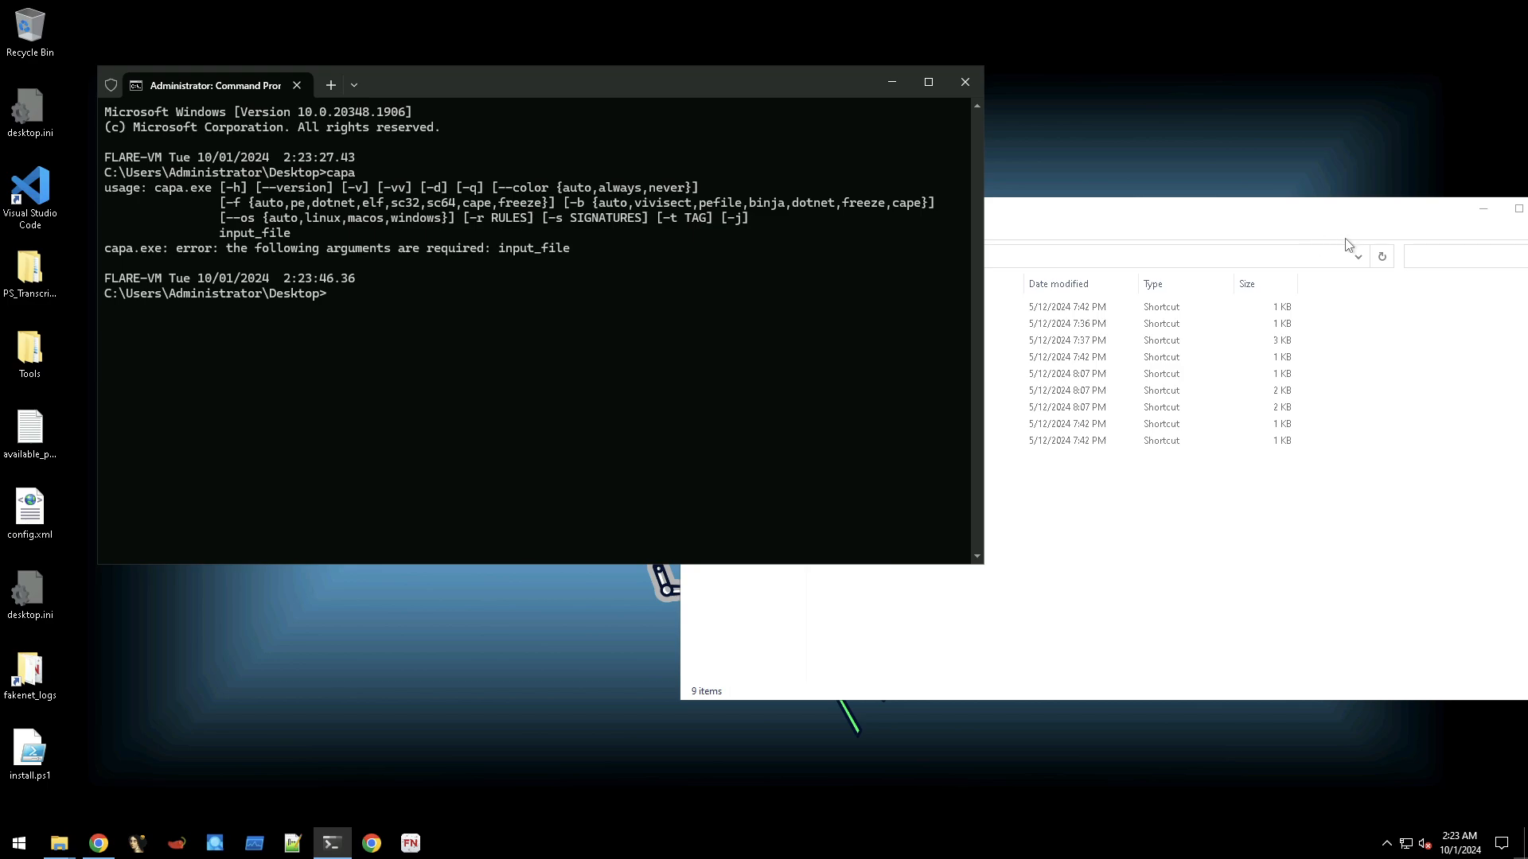
Close the PE tools folder and bring up the Downloads folder containing whydothis_01.bin.
drag(1389, 213, 1326, 213)
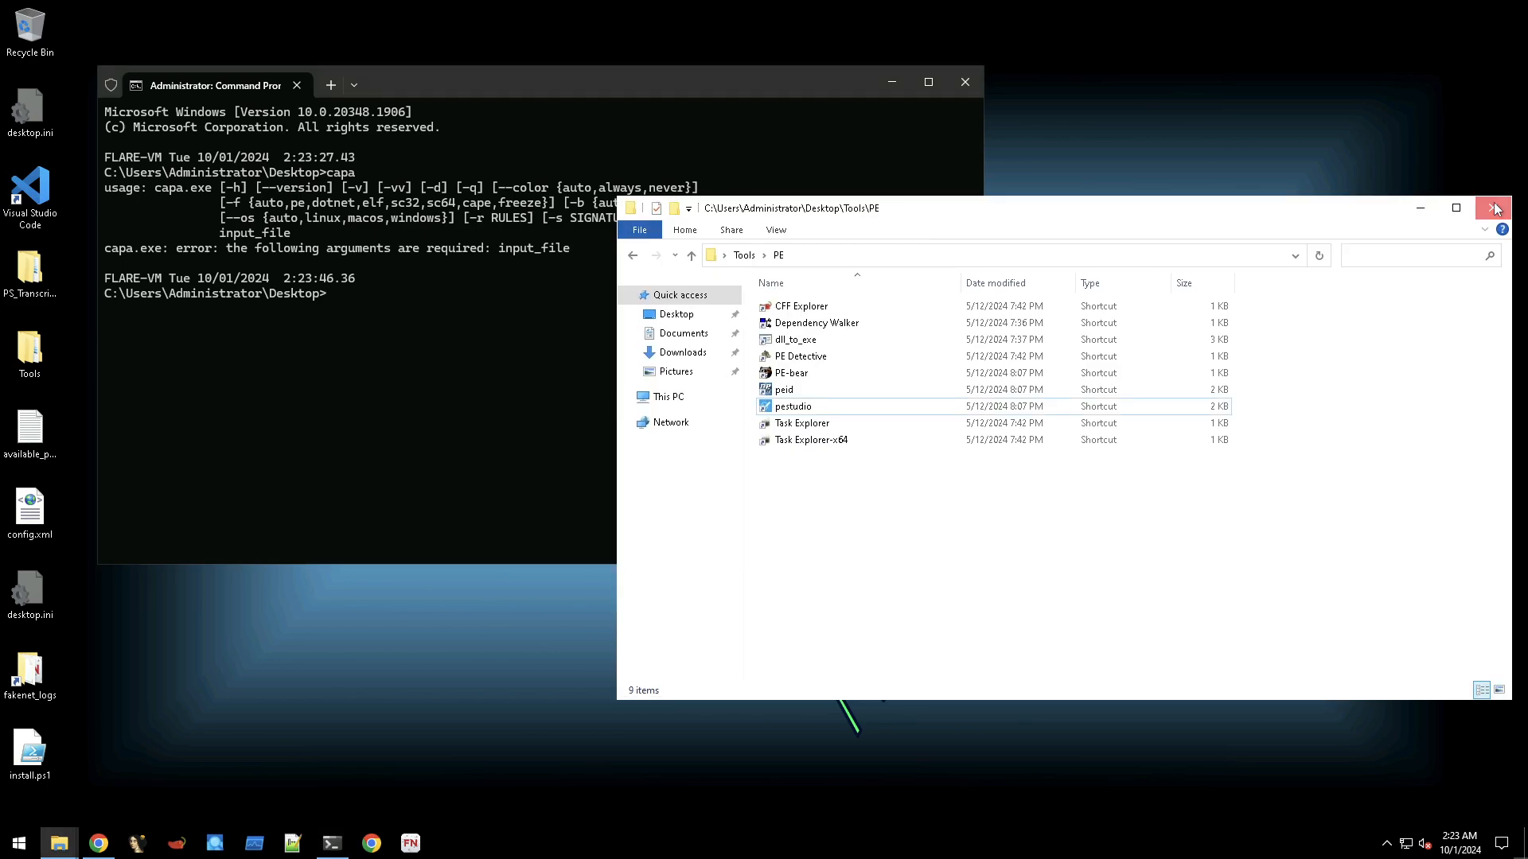
click(1492, 208)
click(56, 845)
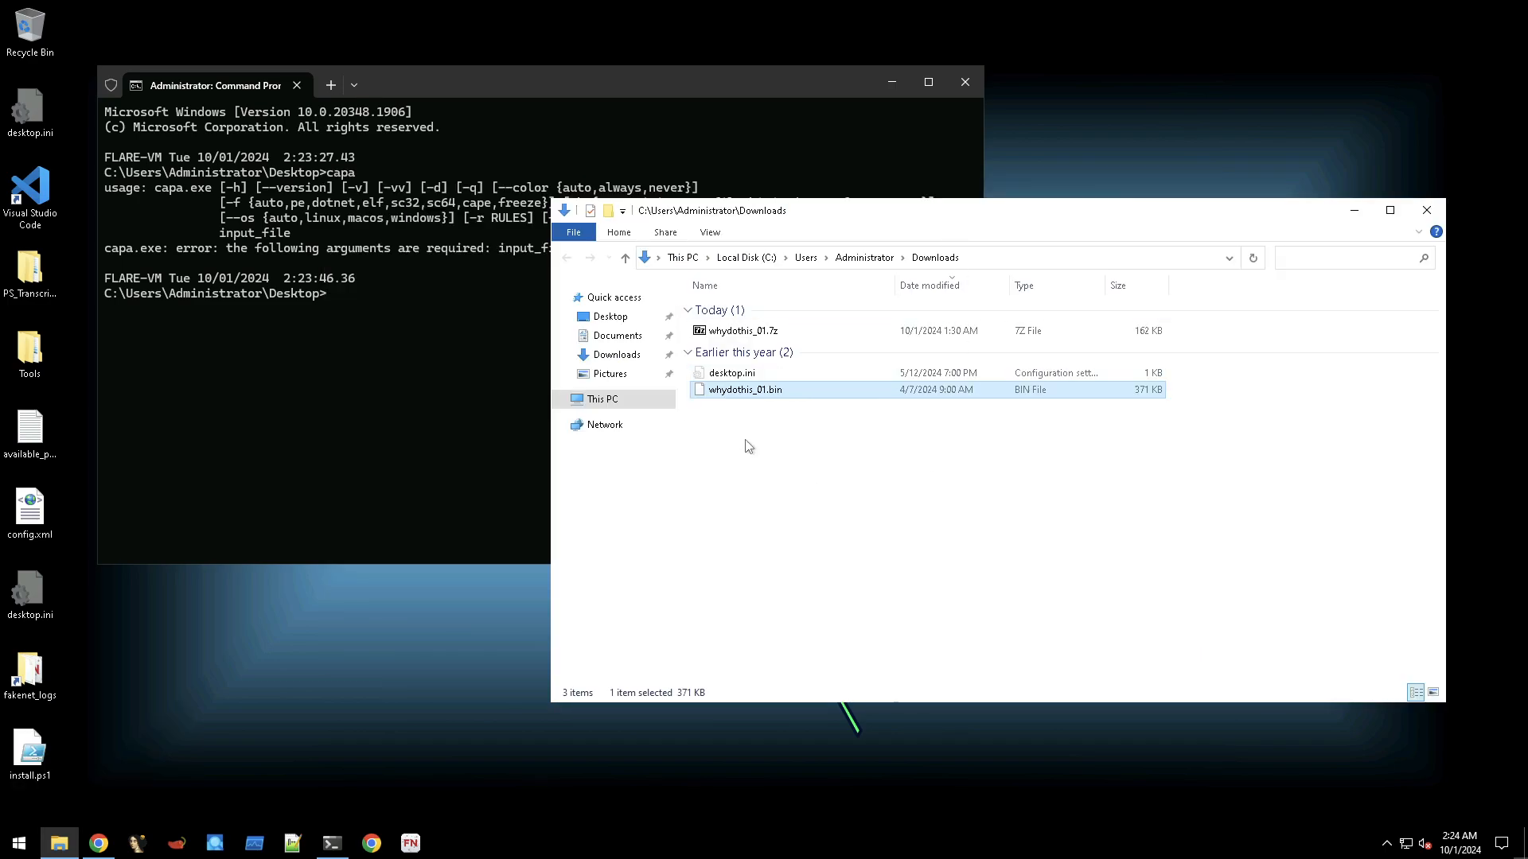
Run capa.exe in the terminal on C:\Users\Administrator\Downloads\whydothis_01.bin, copying the folder path from File Explorer.
click(467, 430)
text(capa )
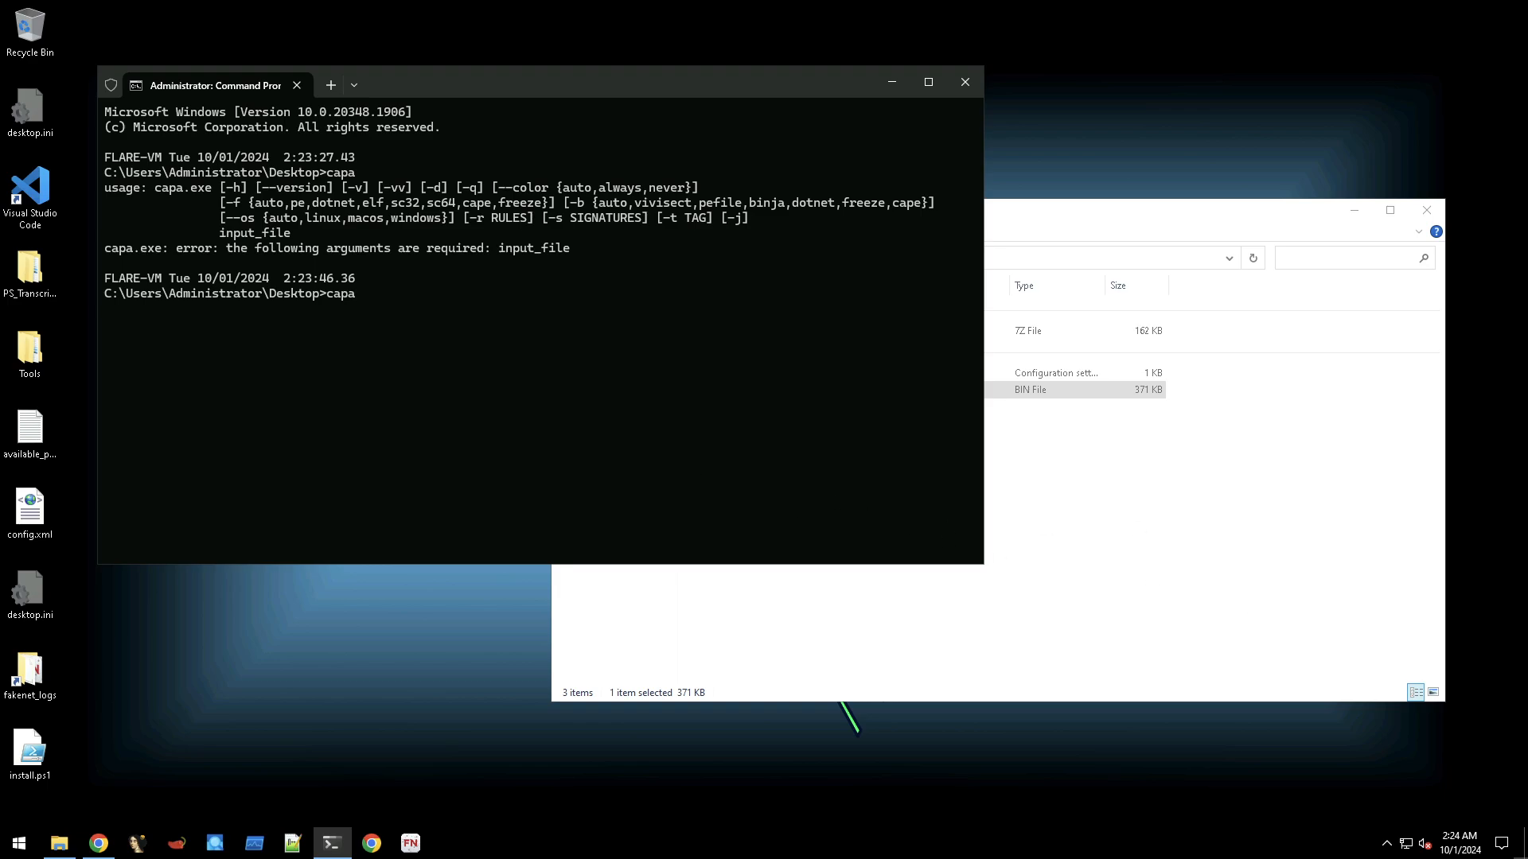
text(.exe)
click(1245, 586)
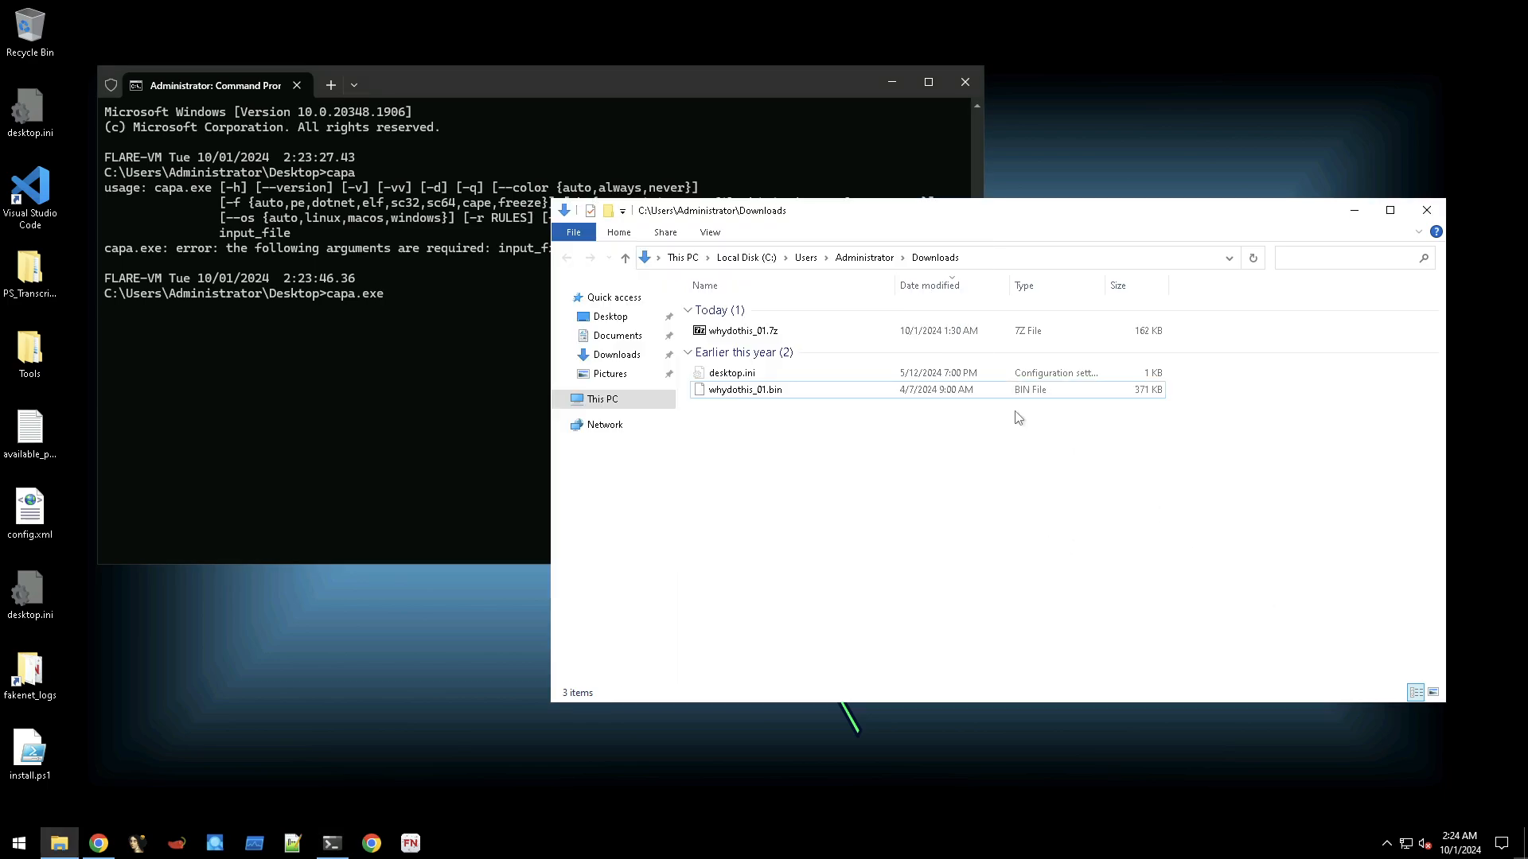
drag(741, 389, 355, 368)
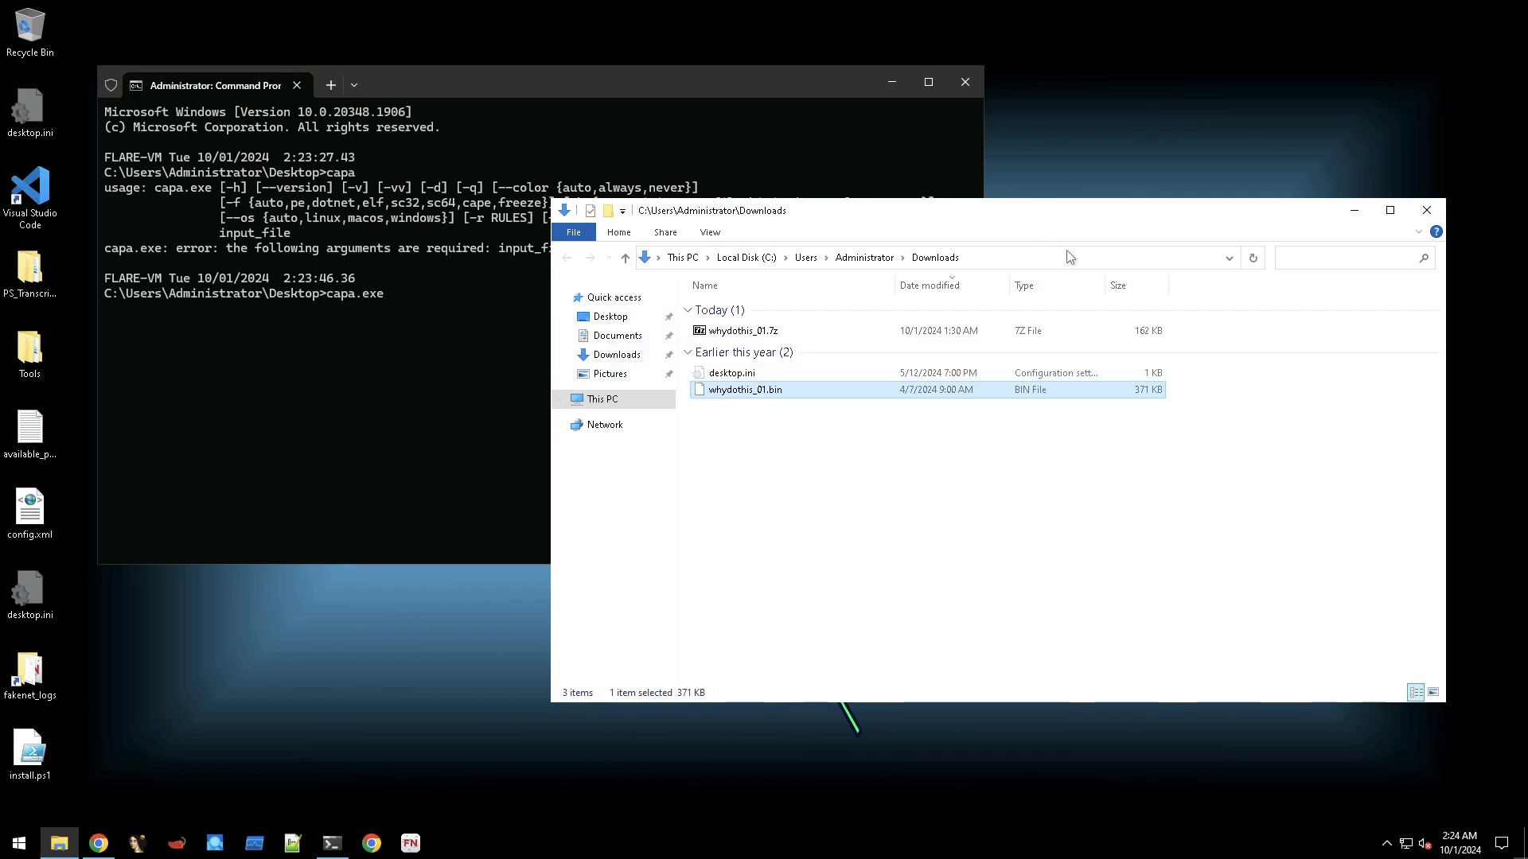
key(alt+d)
key(ctrl+c)
click(347, 352)
key(ctrl+v)
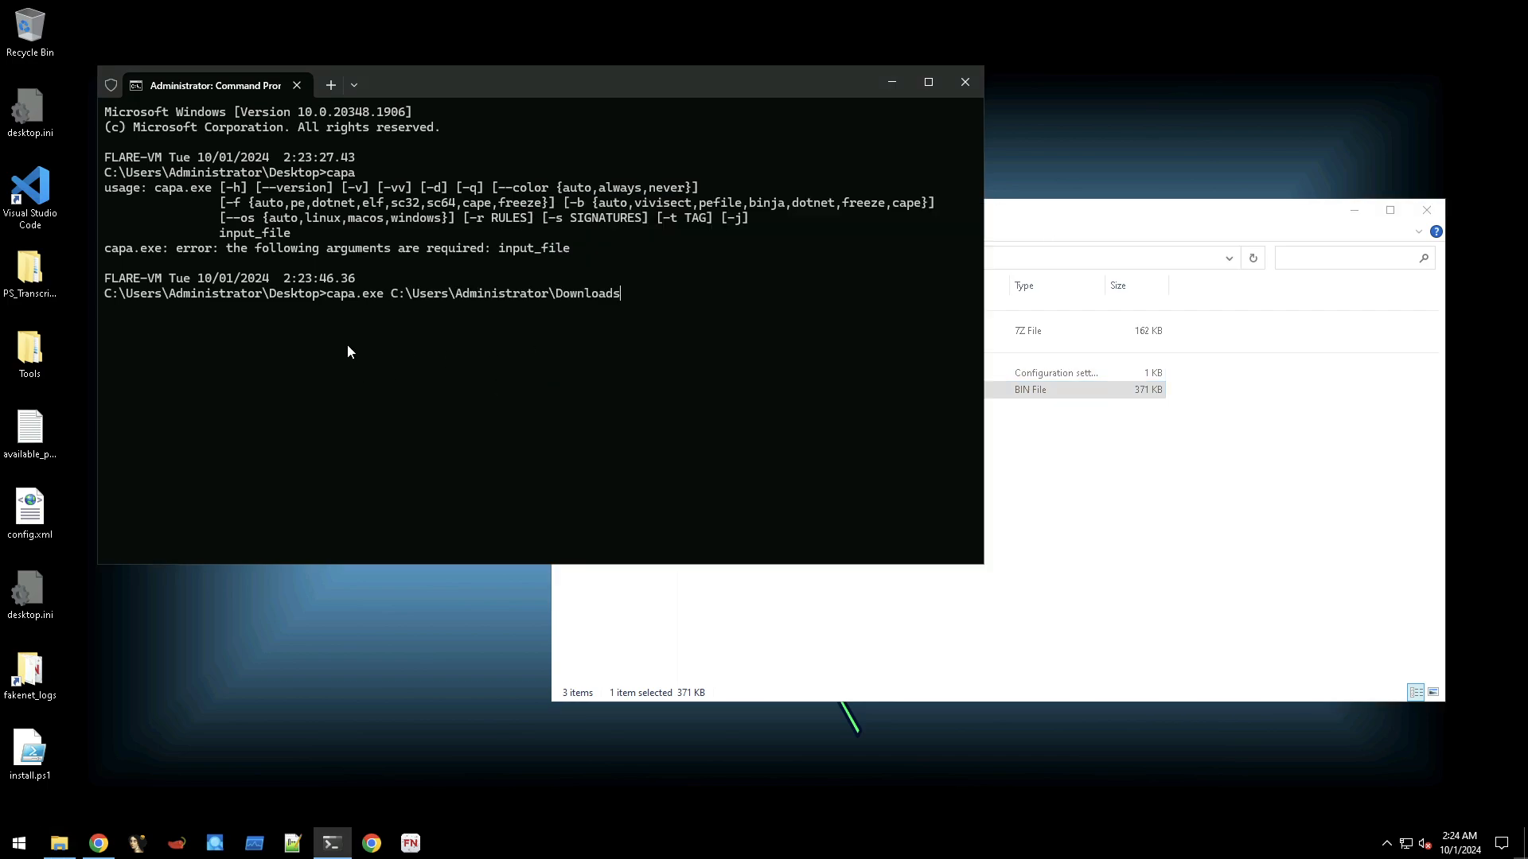
text(w)
key(Tab)
key(Tab)
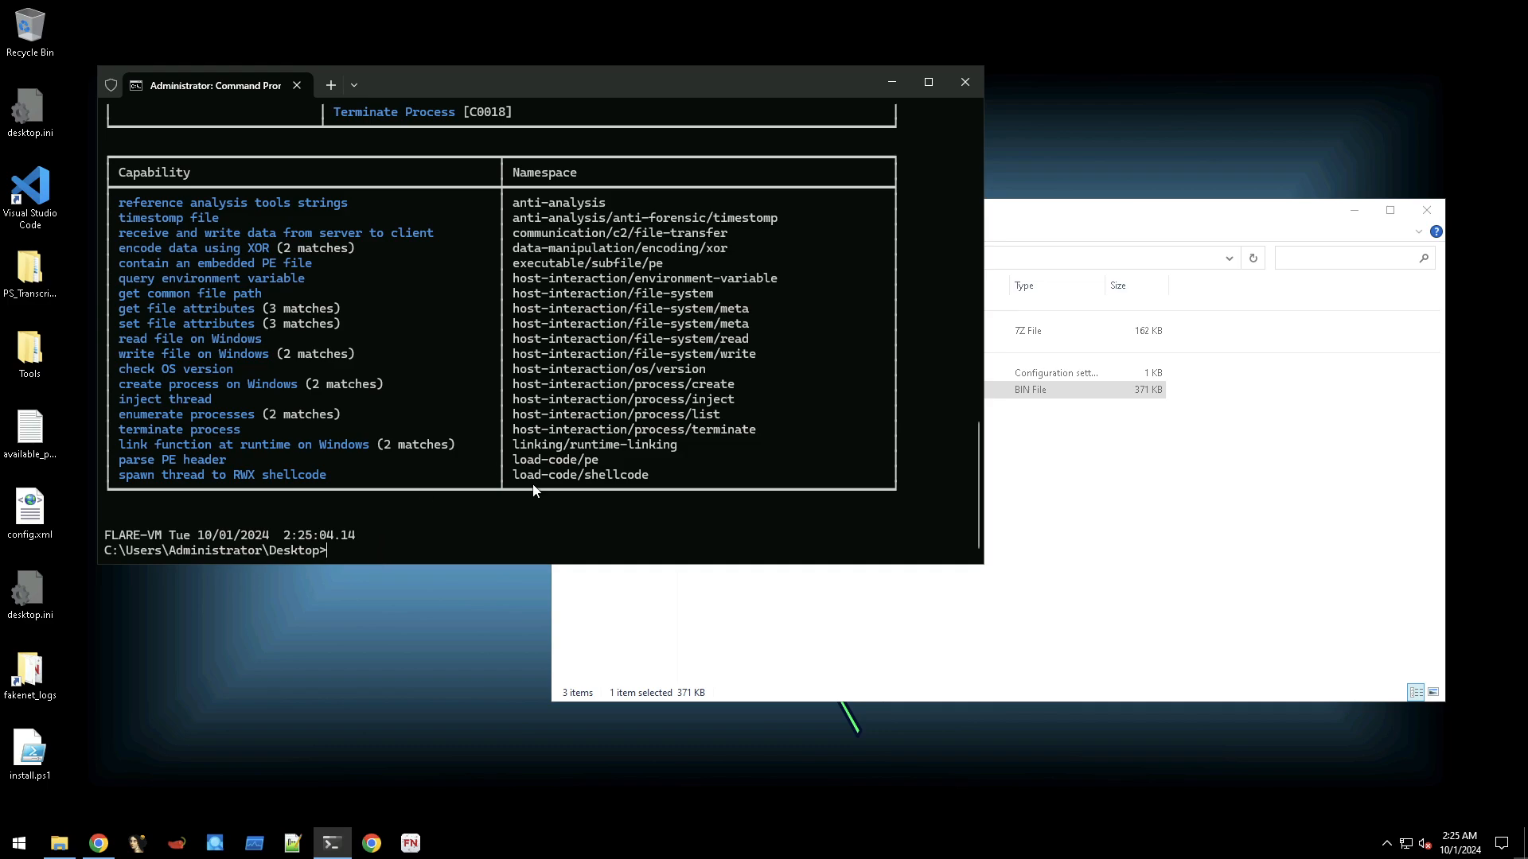
Enlarge the terminal window vertically and return to the start of the capa report.
scroll(648, 416, up, 12)
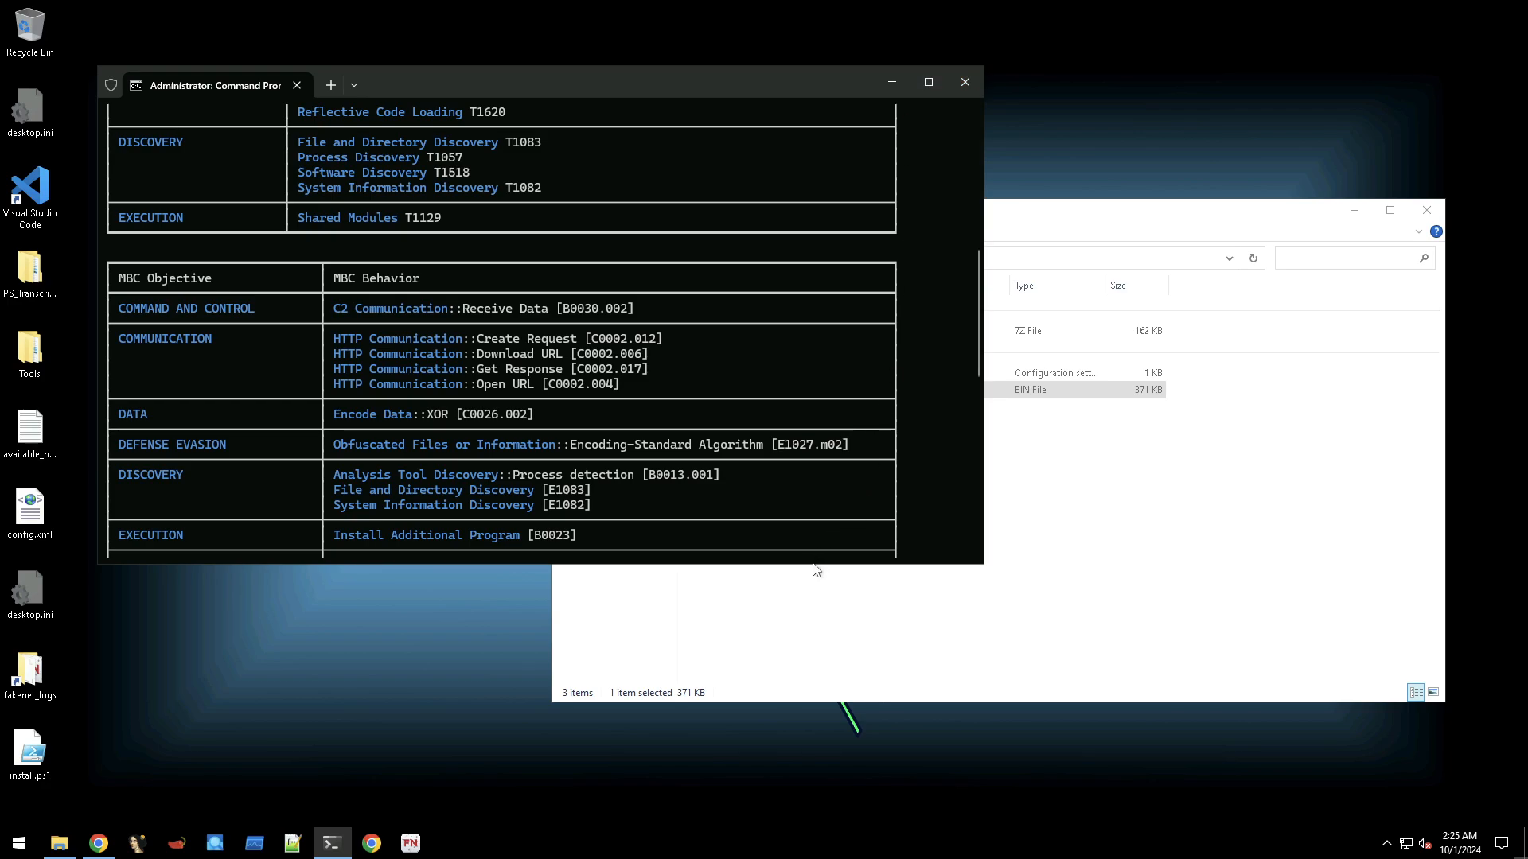
drag(815, 557, 793, 697)
drag(846, 520, 795, 796)
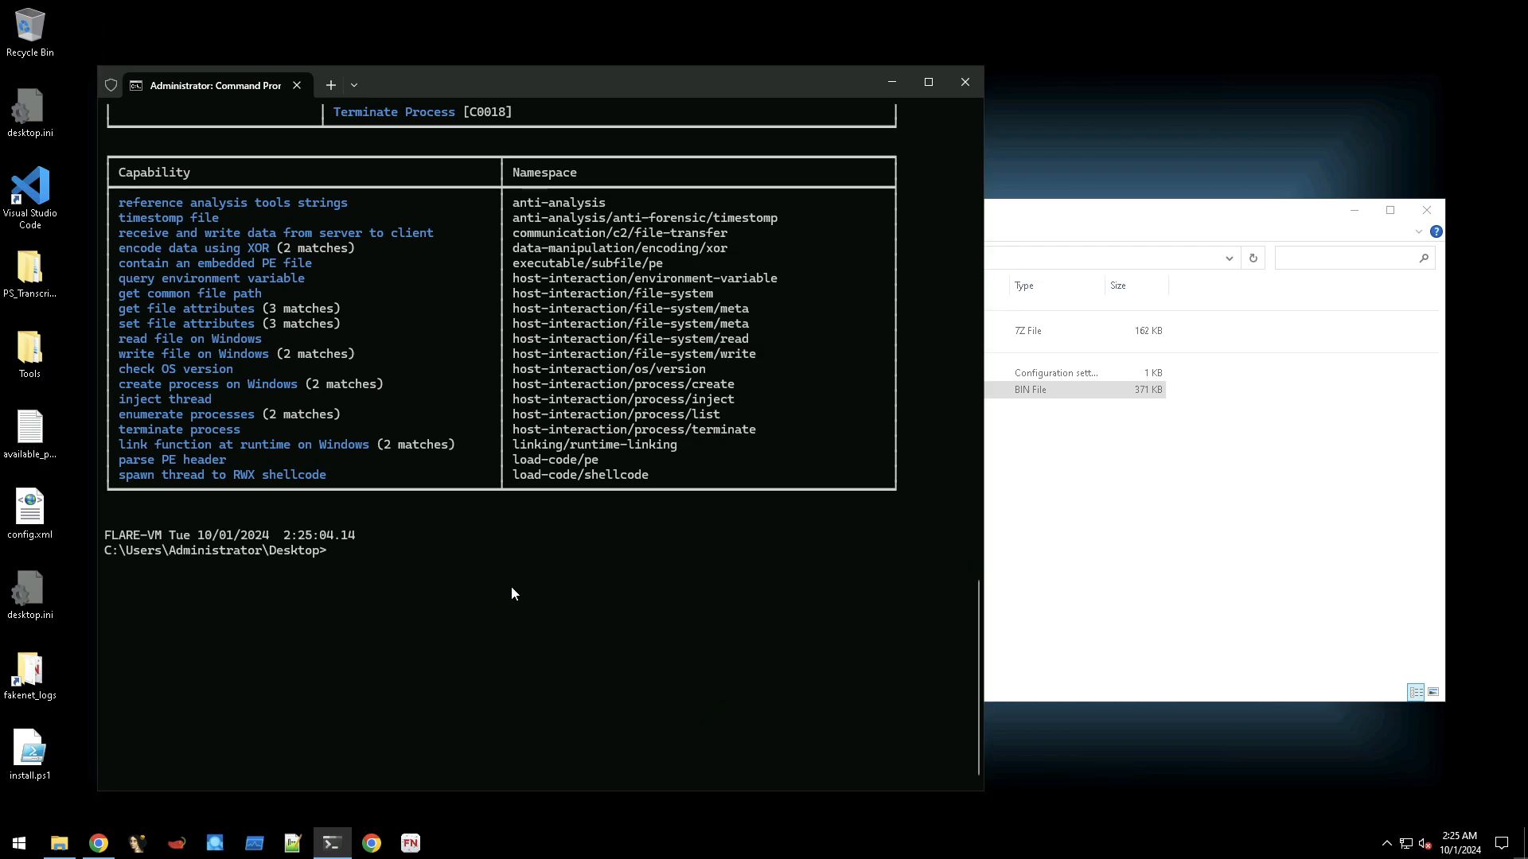
scroll(508, 570, up, 15)
scroll(523, 546, up, 6)
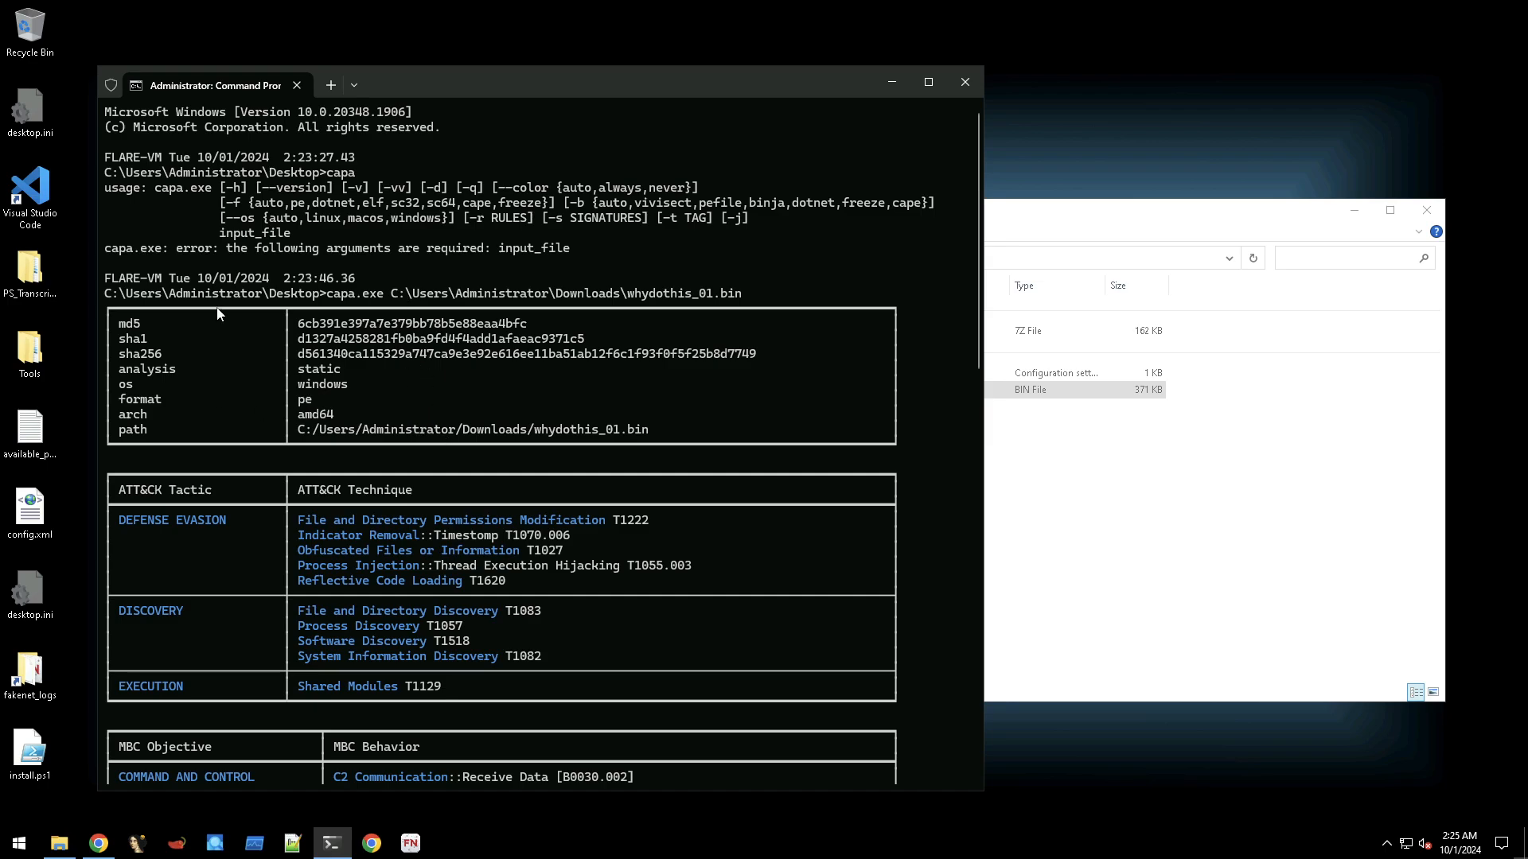
Review the capa report's file details and ATT&CK techniques, highlighting Timestomp T1070.006 and the File and Directory Discovery ID.
drag(106, 278, 162, 279)
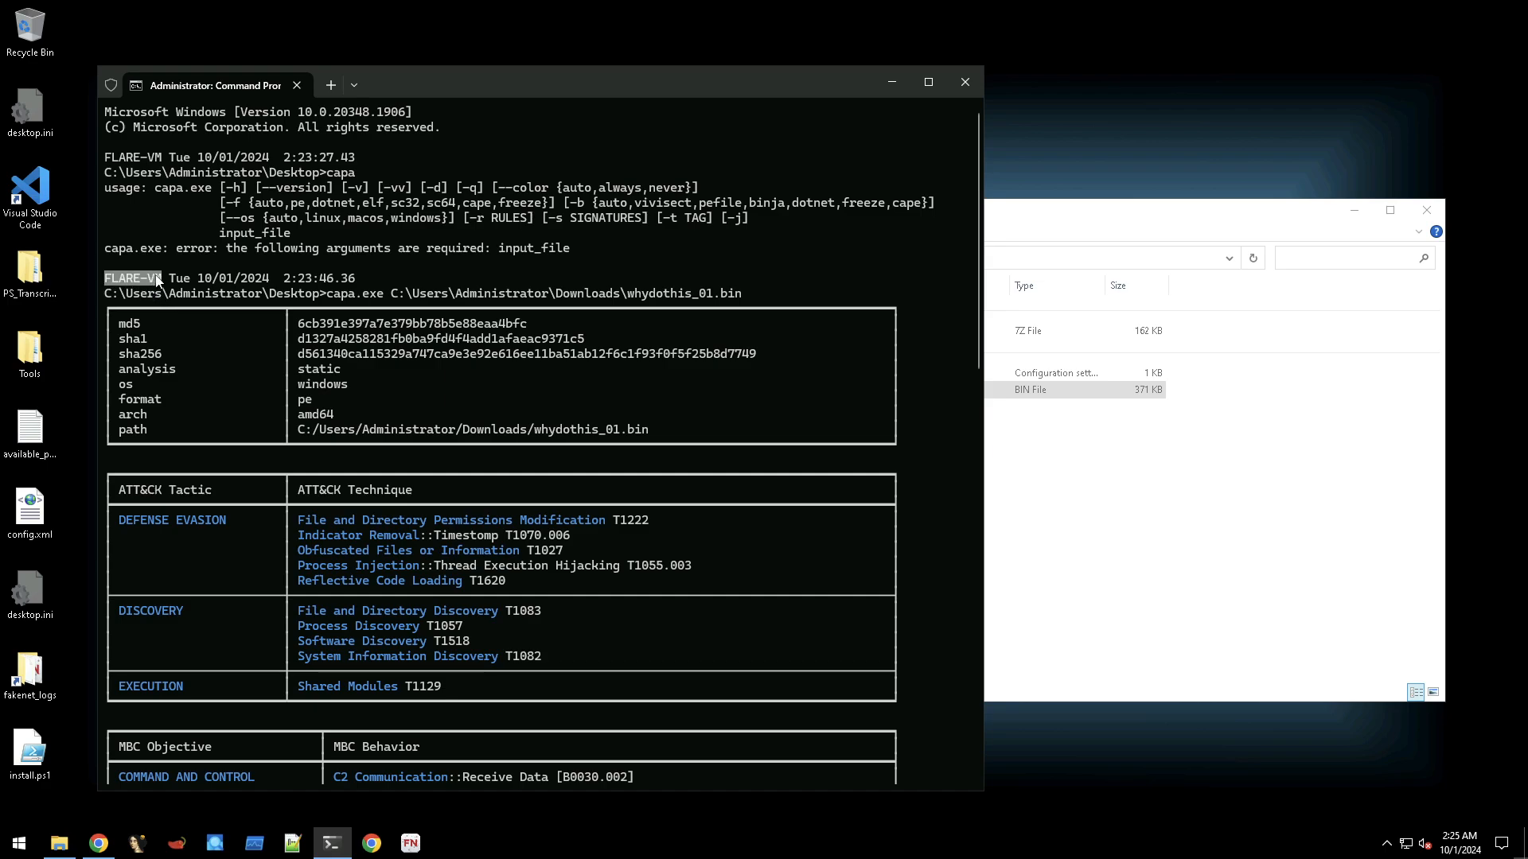
click(421, 338)
scroll(450, 449, down, 3)
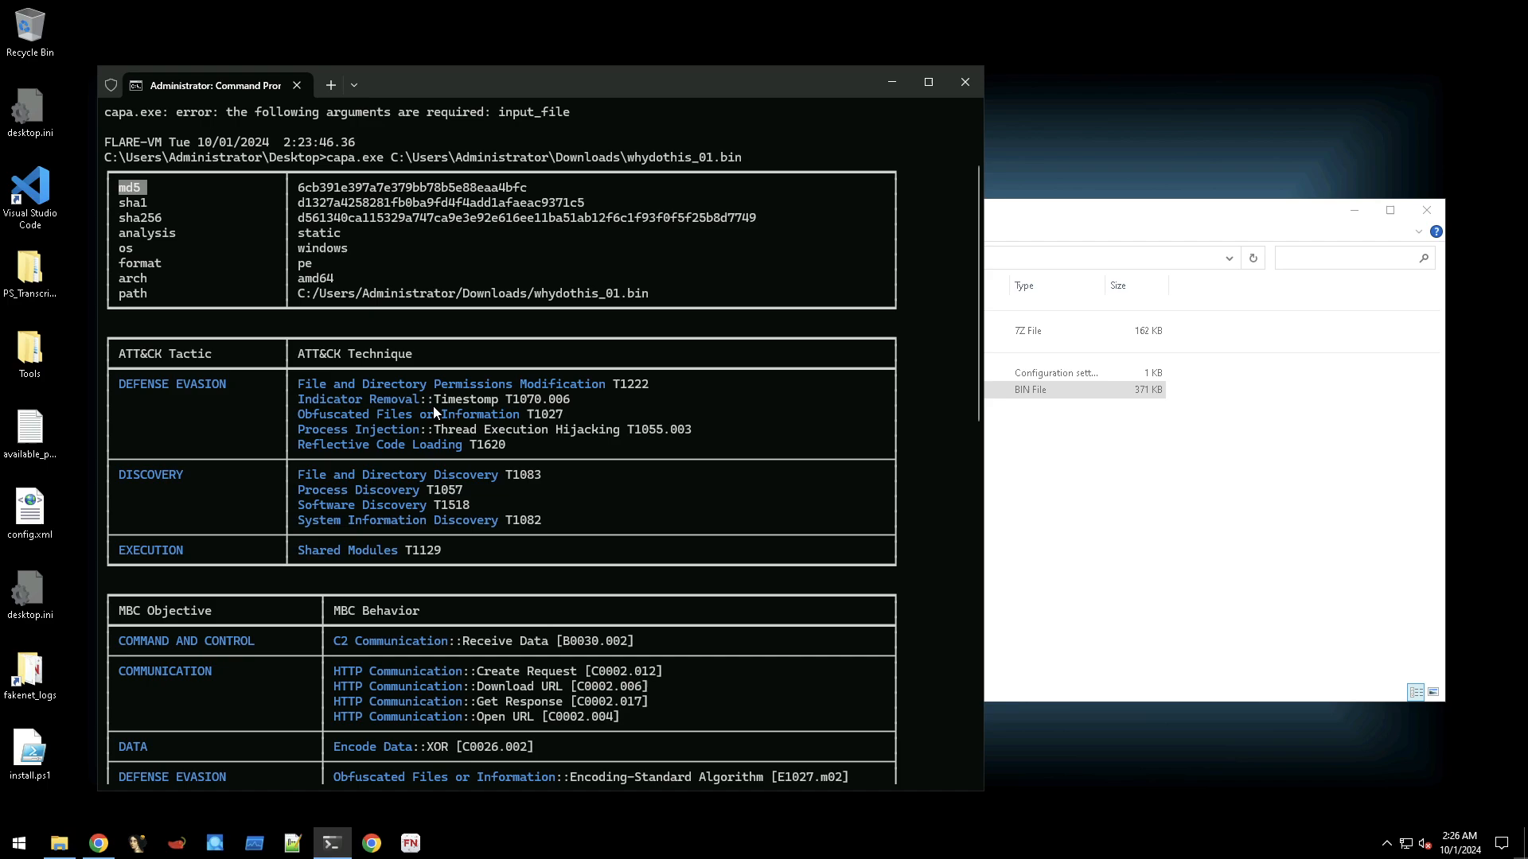
drag(433, 406, 571, 409)
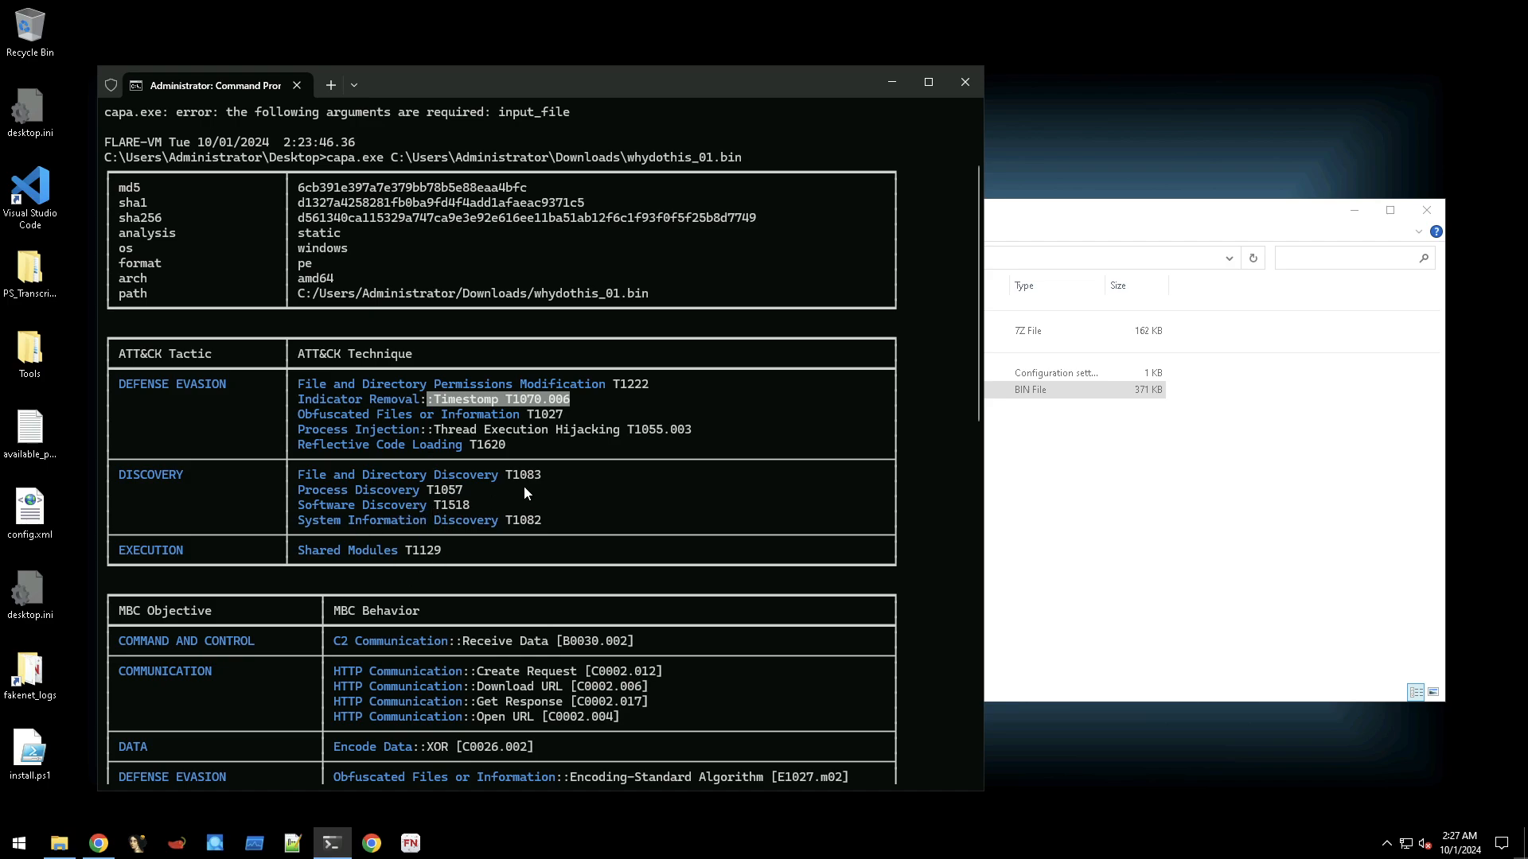
drag(507, 480, 528, 483)
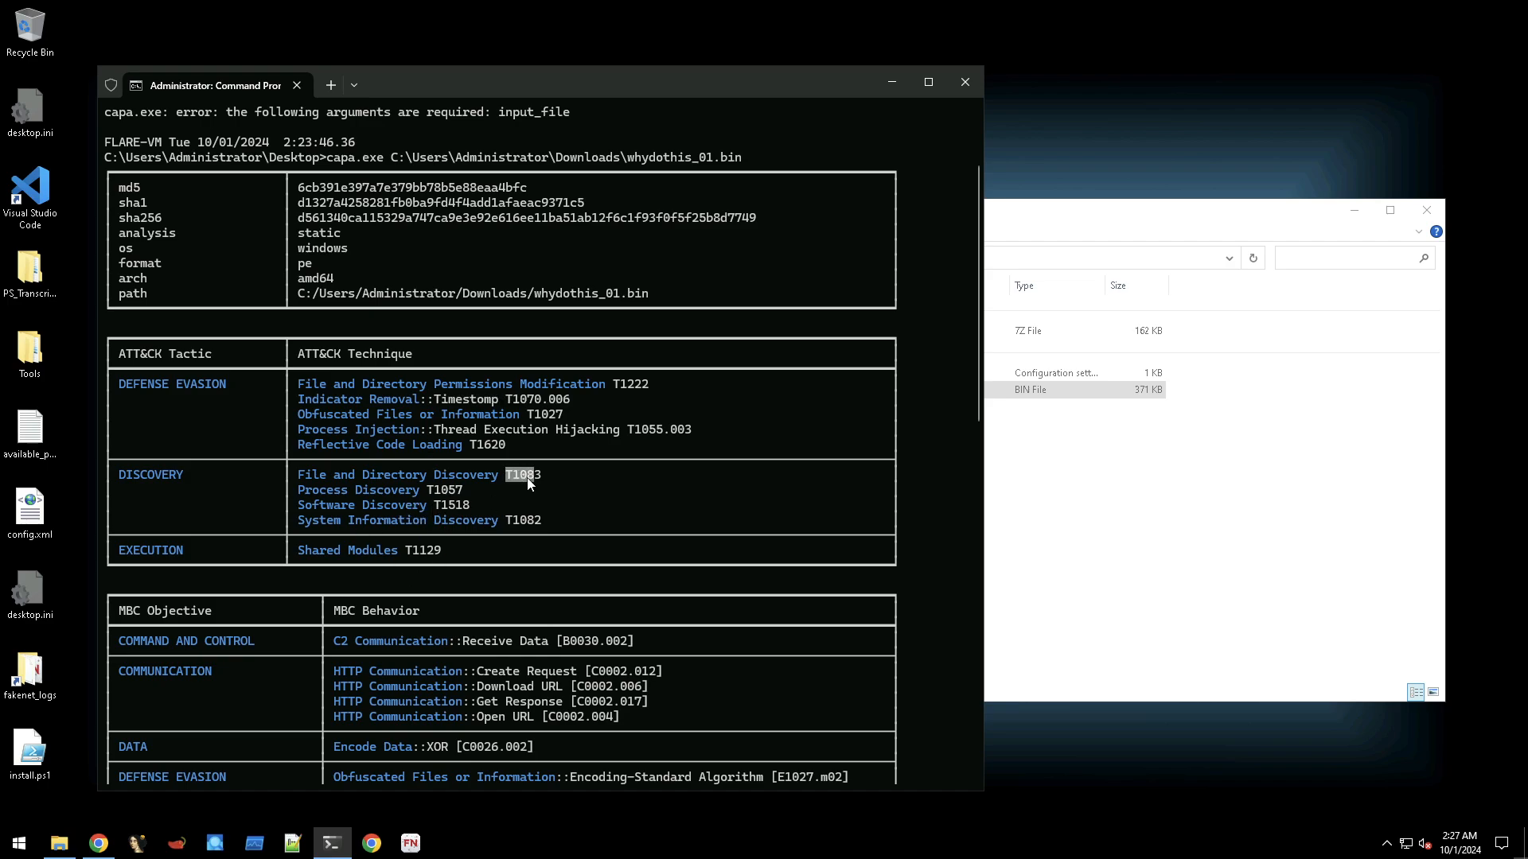
Review the capa report's MBC objectives and behaviors, highlighting the Command and Control, C2 Communication, XOR data encoding and Install Additional Program entries.
click(570, 467)
scroll(569, 472, down, 5)
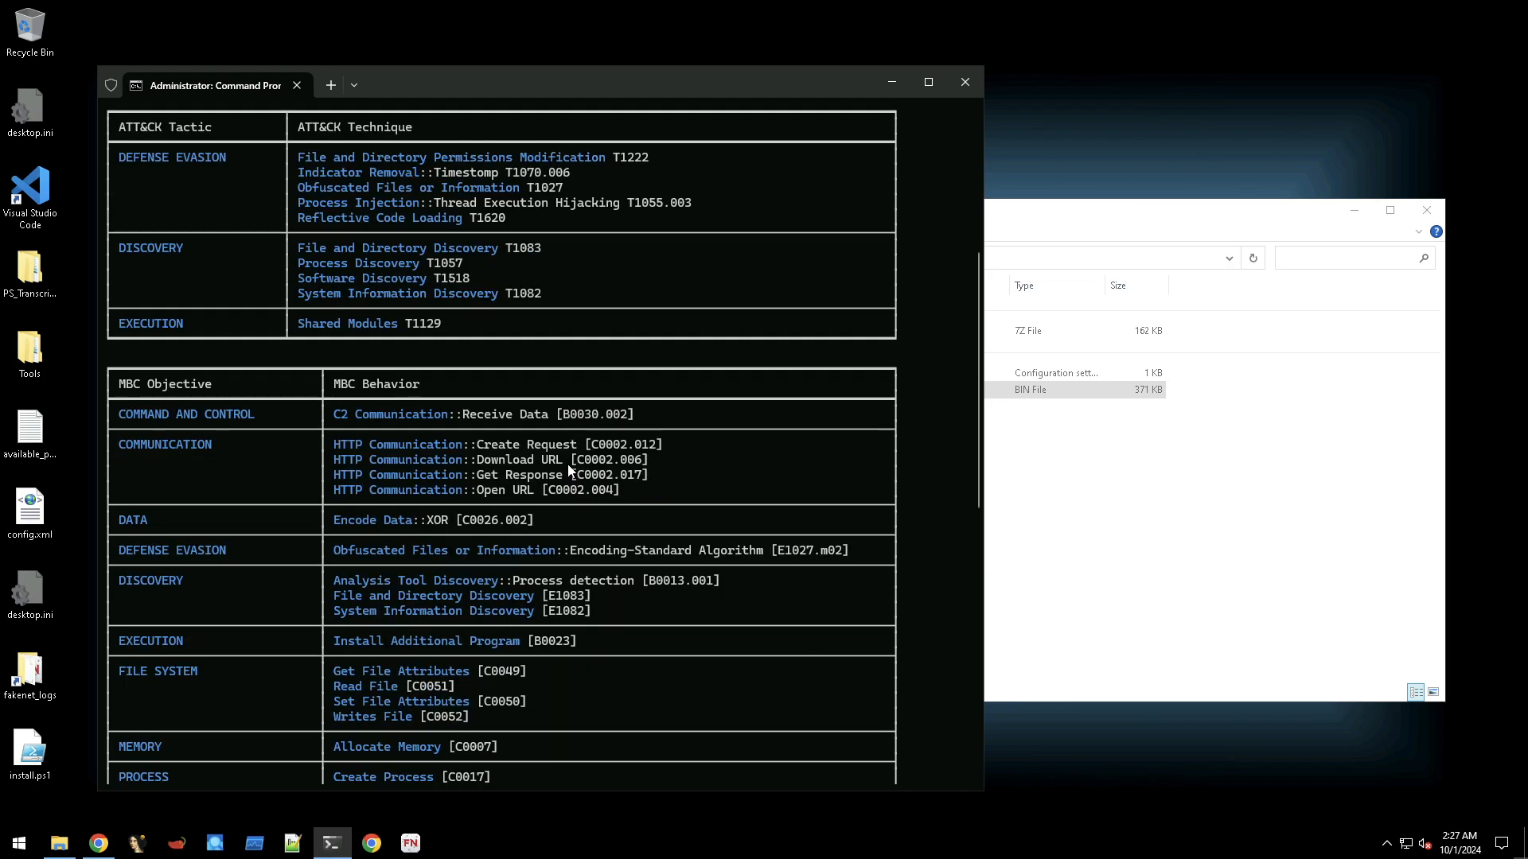
scroll(570, 471, down, 3)
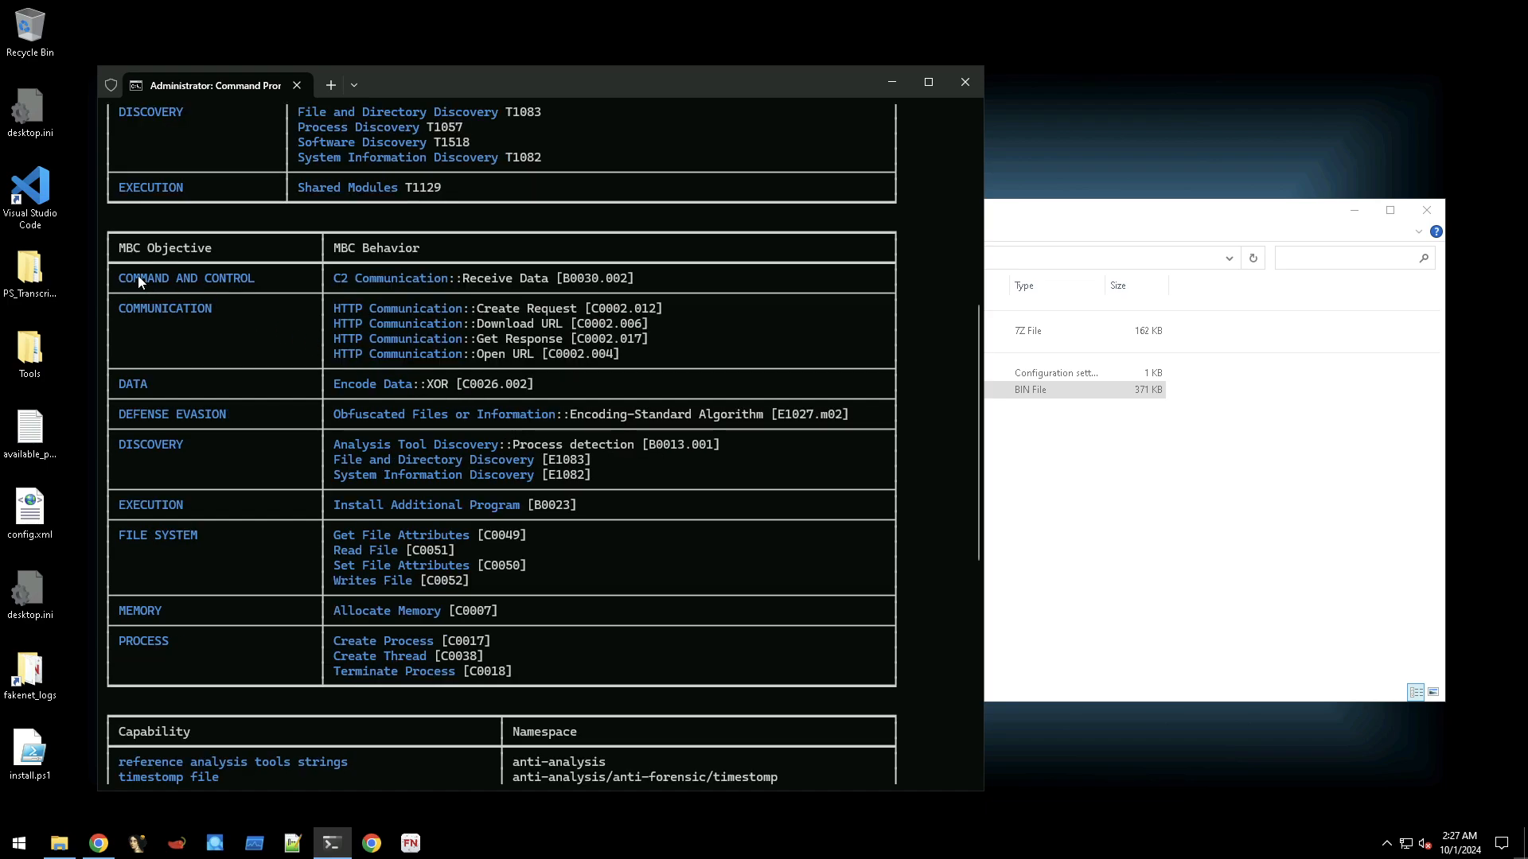
drag(120, 277, 240, 283)
drag(334, 278, 412, 287)
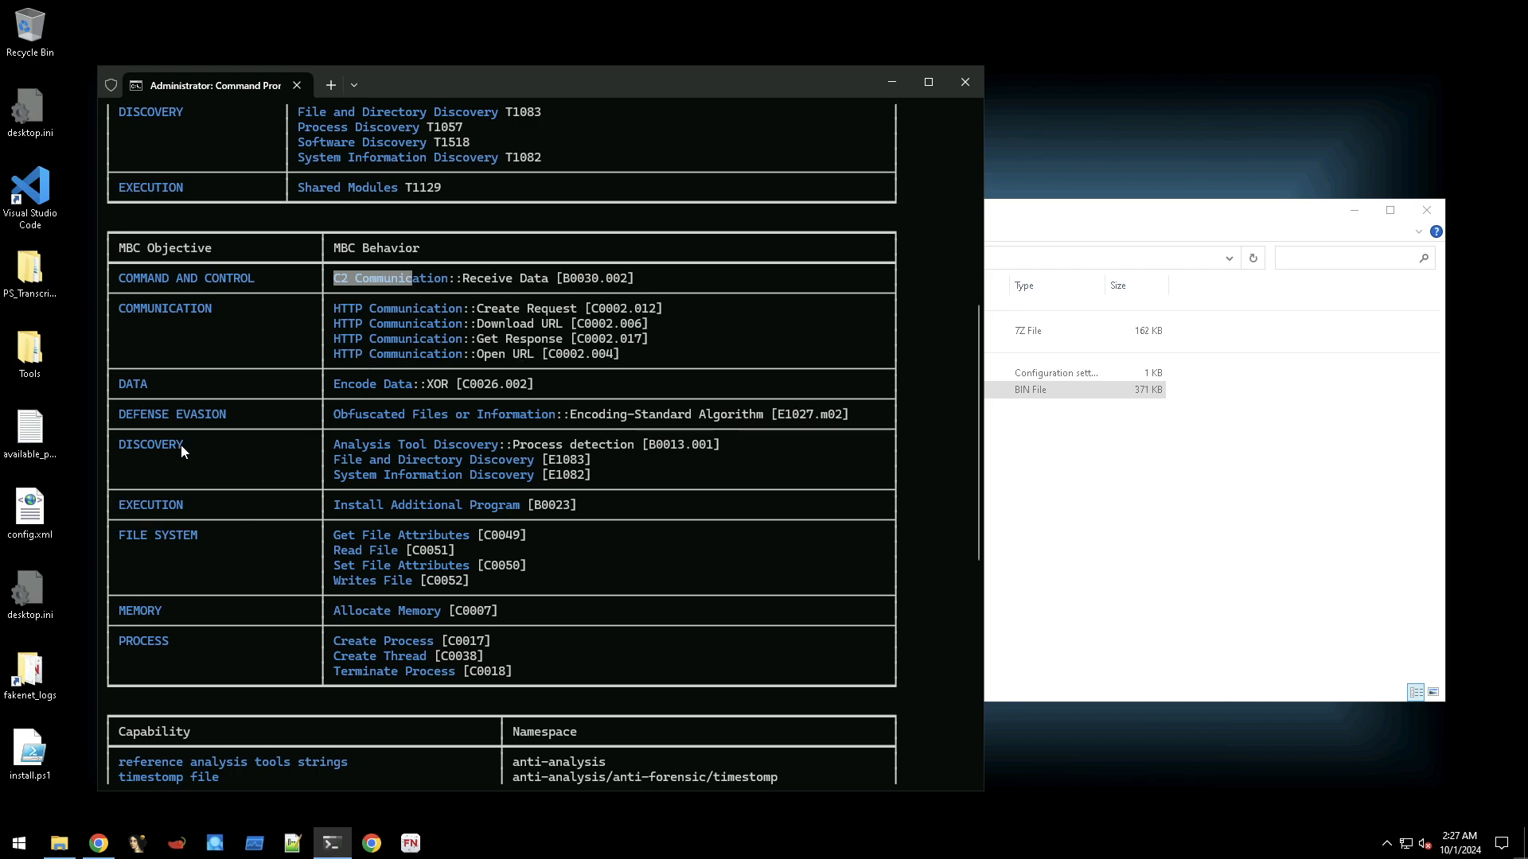
drag(355, 385, 480, 388)
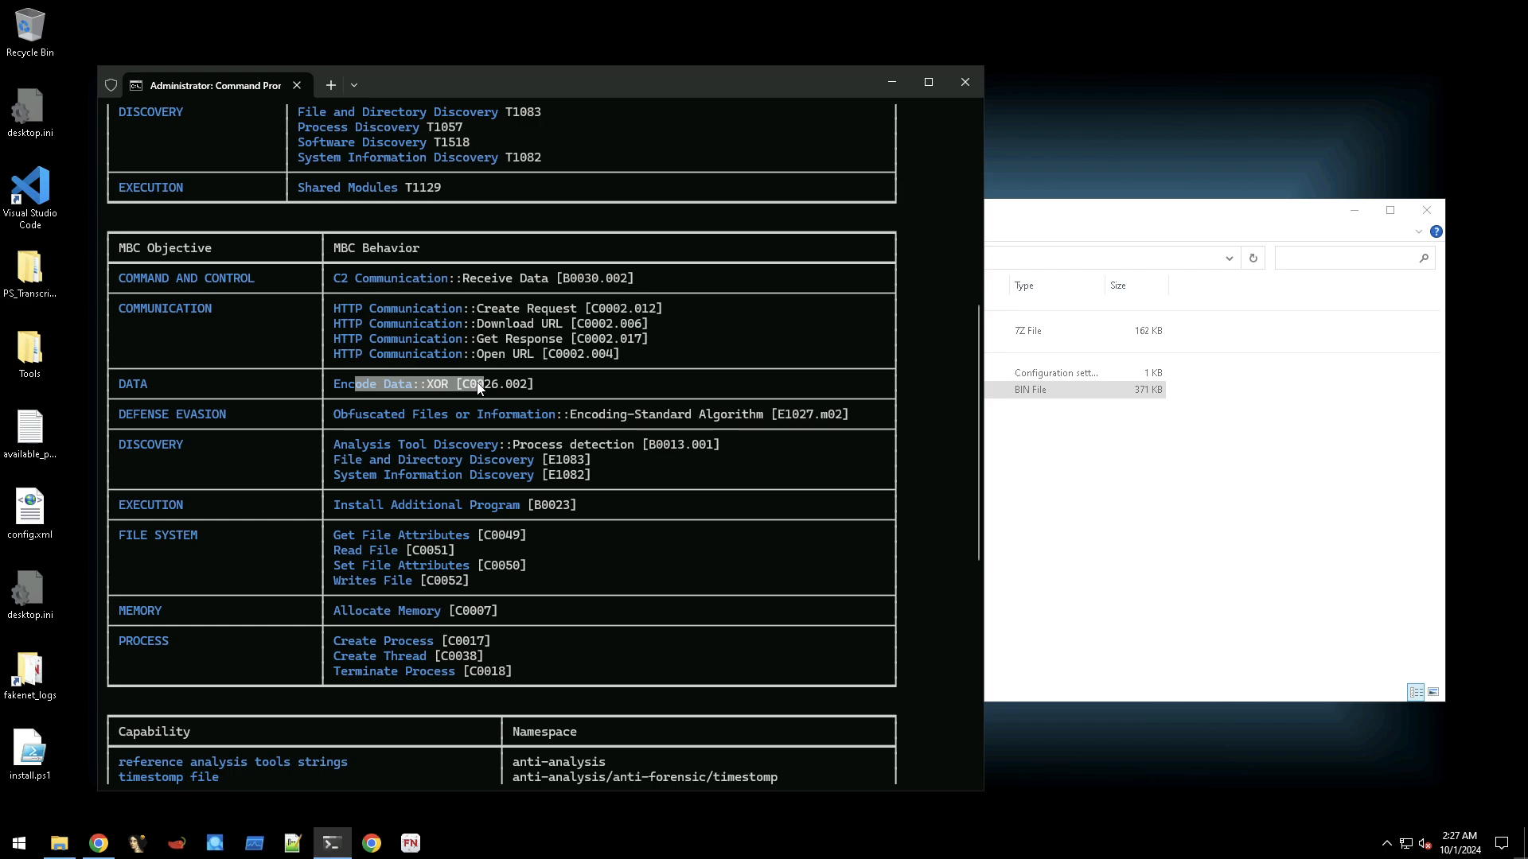
click(477, 383)
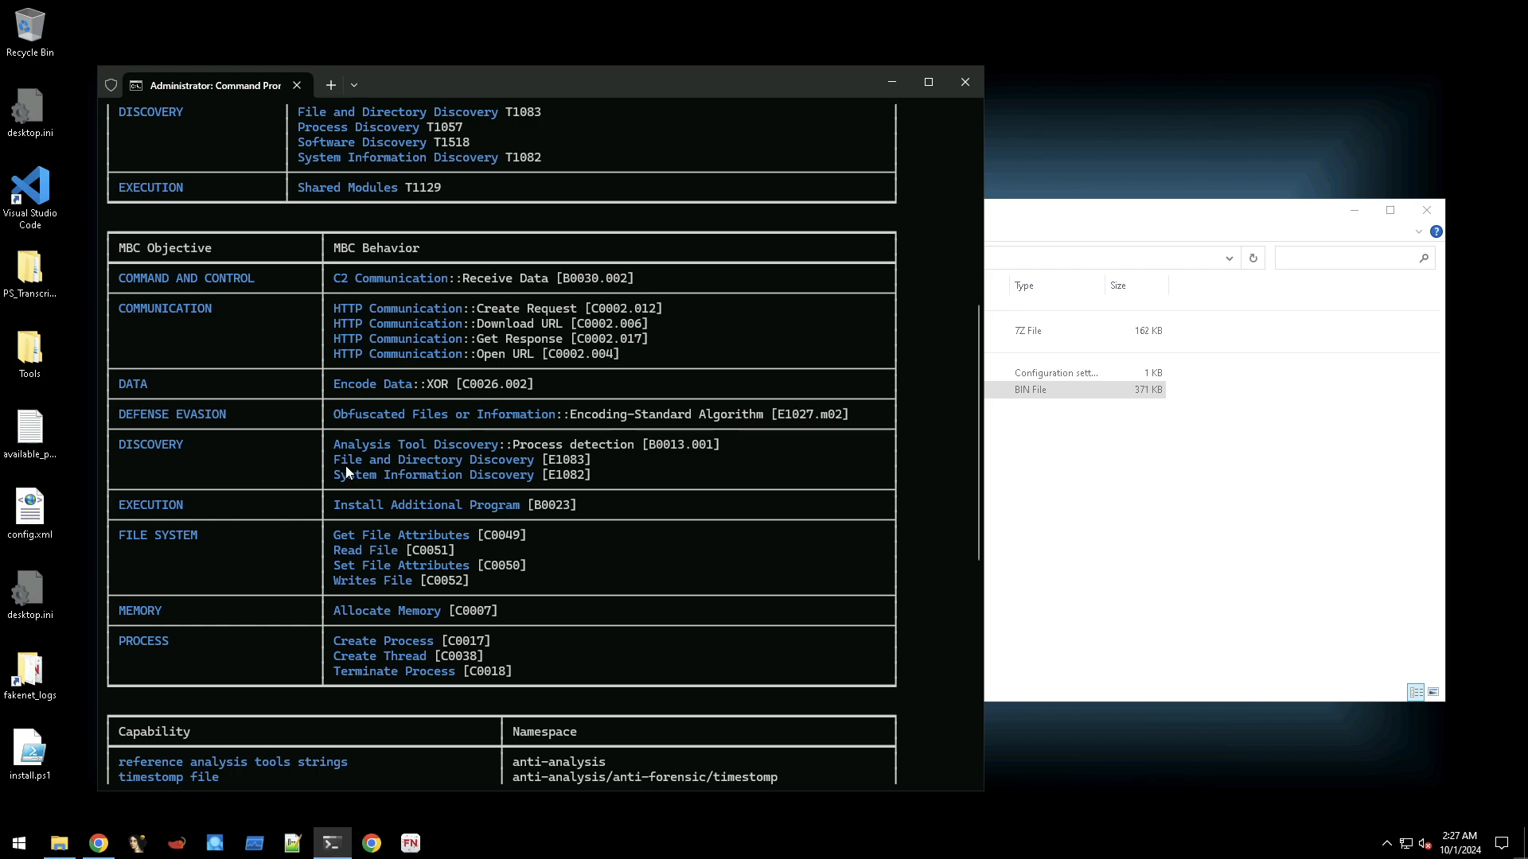
drag(406, 510, 341, 508)
drag(451, 512, 512, 512)
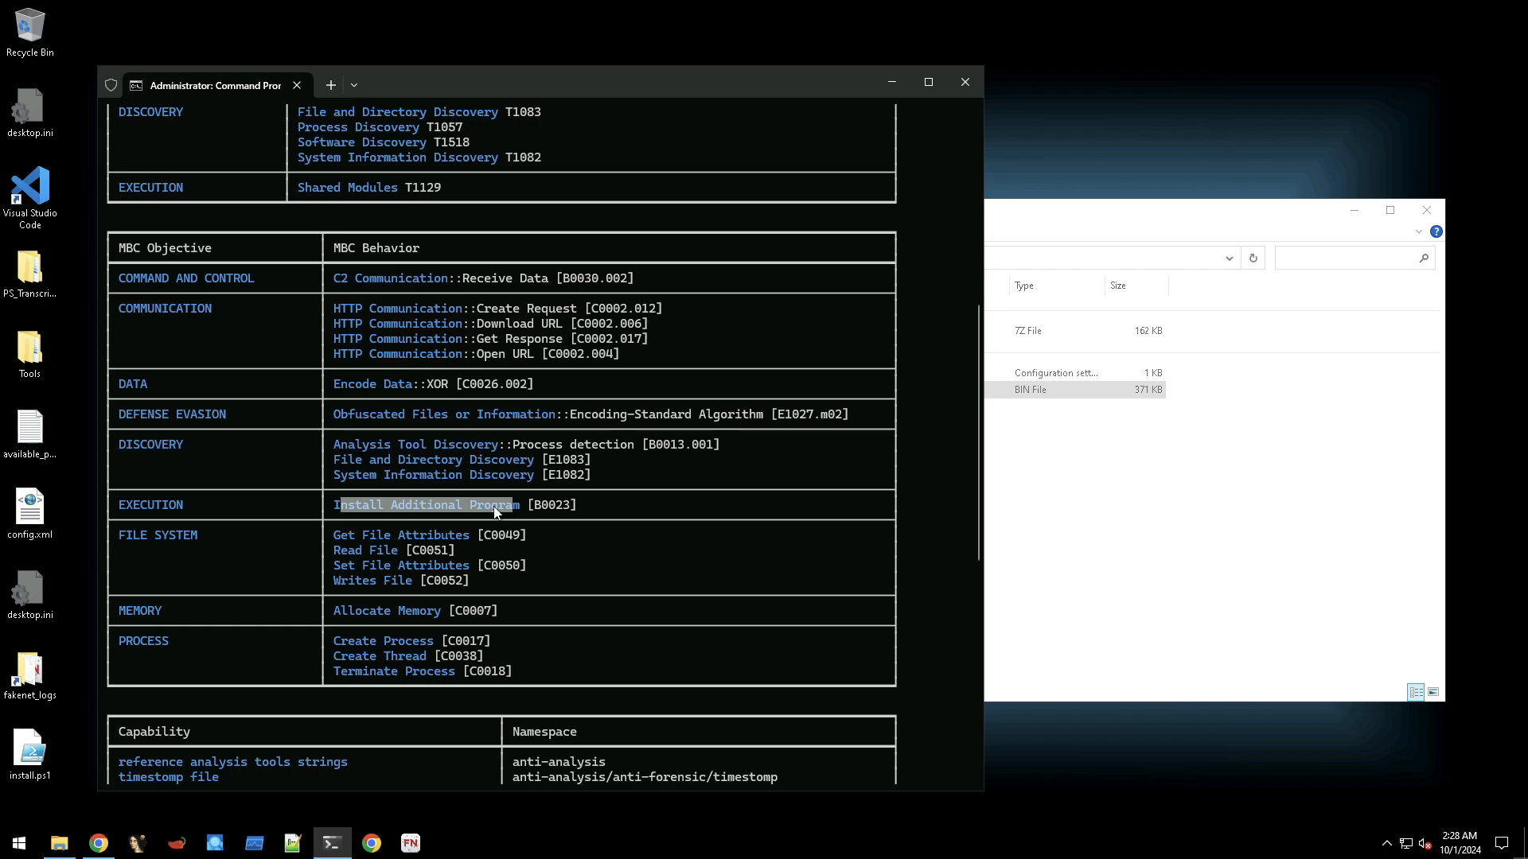
Examine the capa report's capability and namespace table, comparing it with the ATT&CK and MBC tables above.
scroll(760, 560, down, 6)
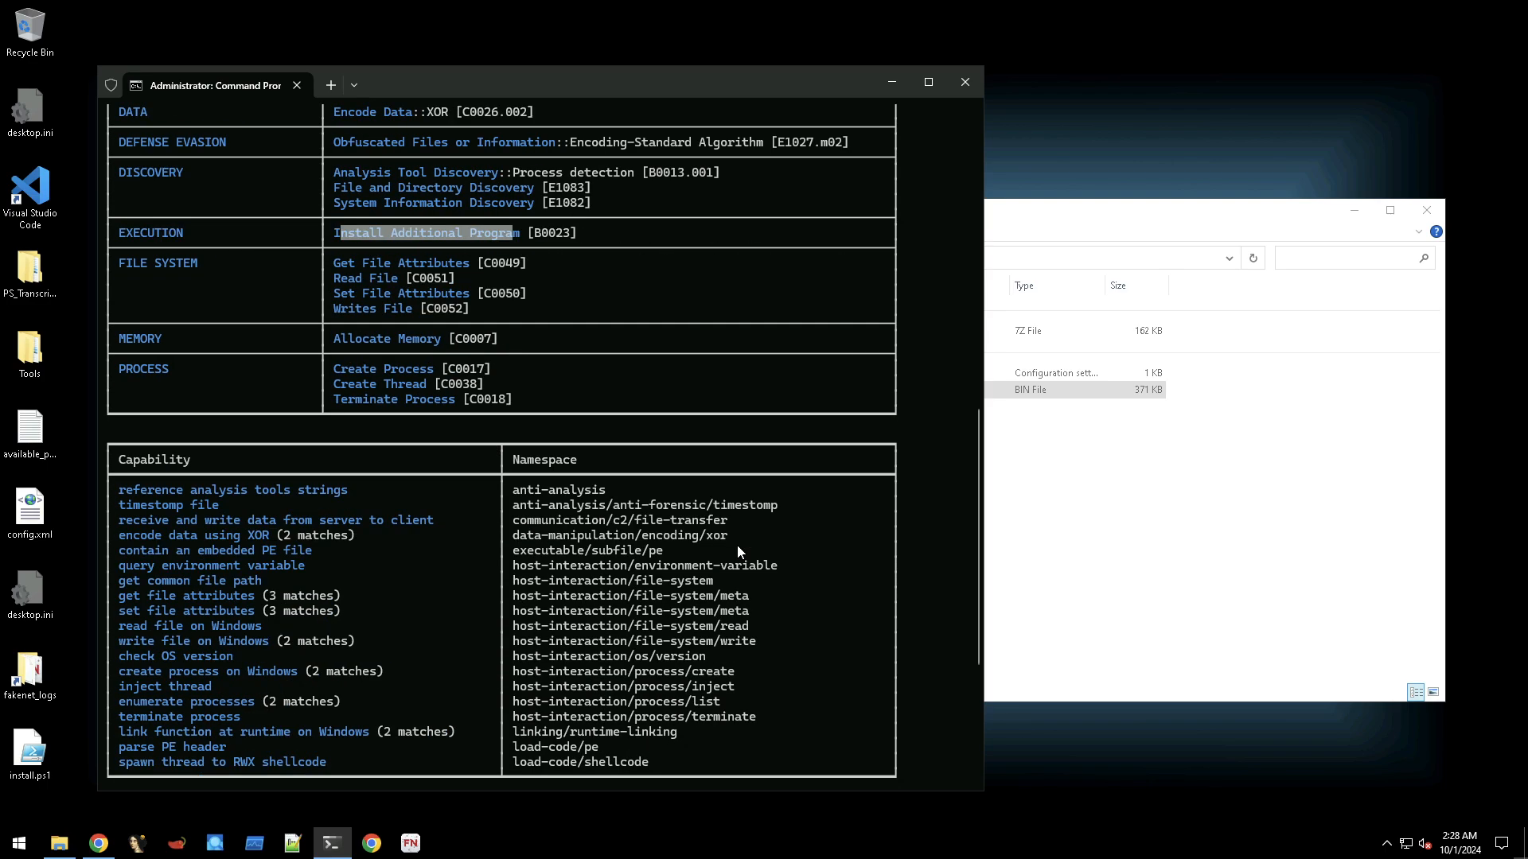
scroll(737, 546, down, 3)
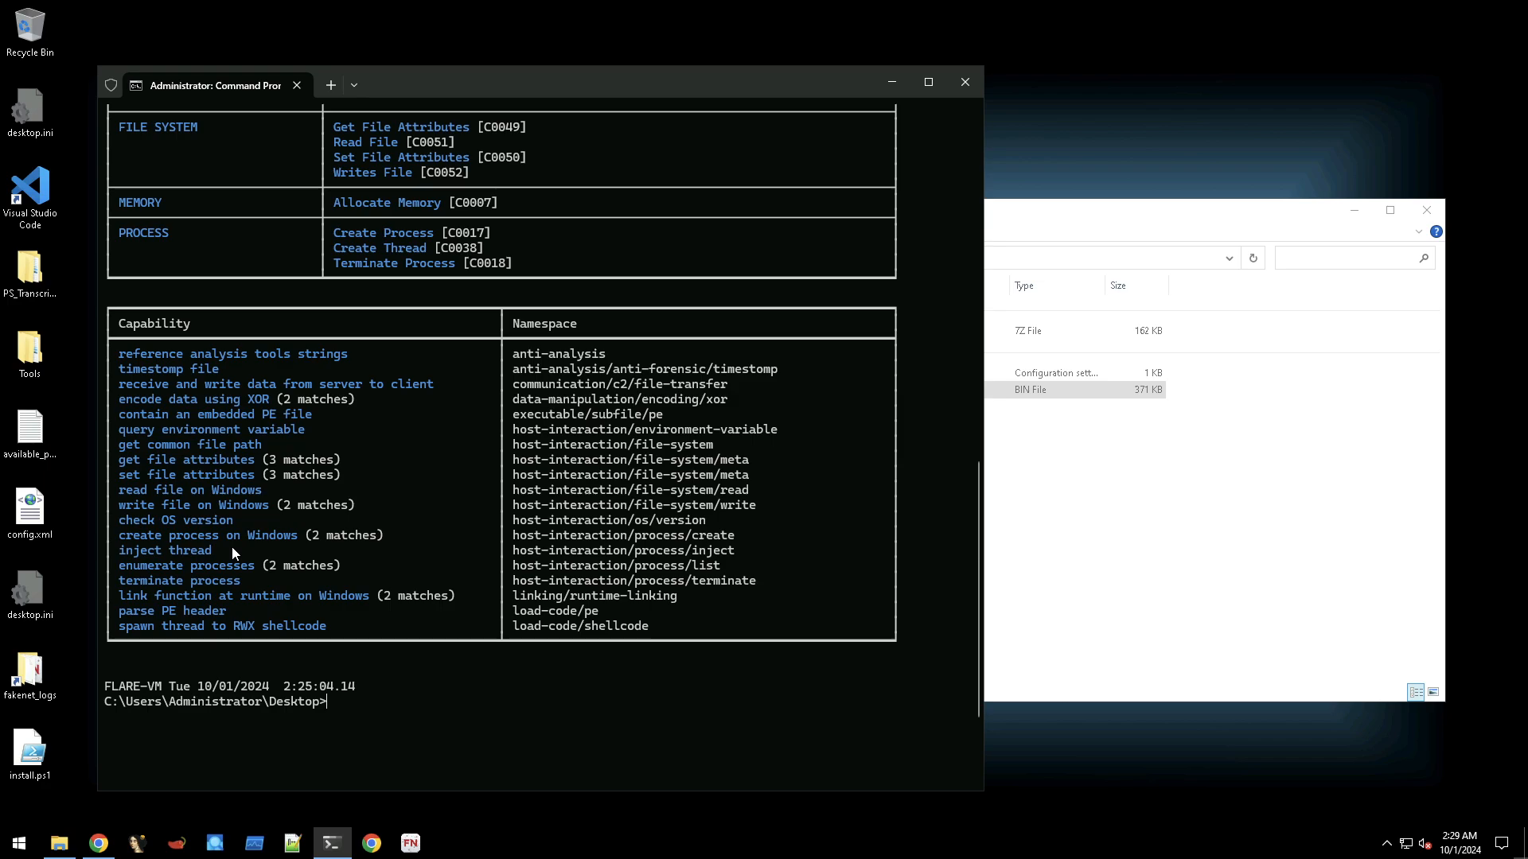
scroll(295, 542, up, 12)
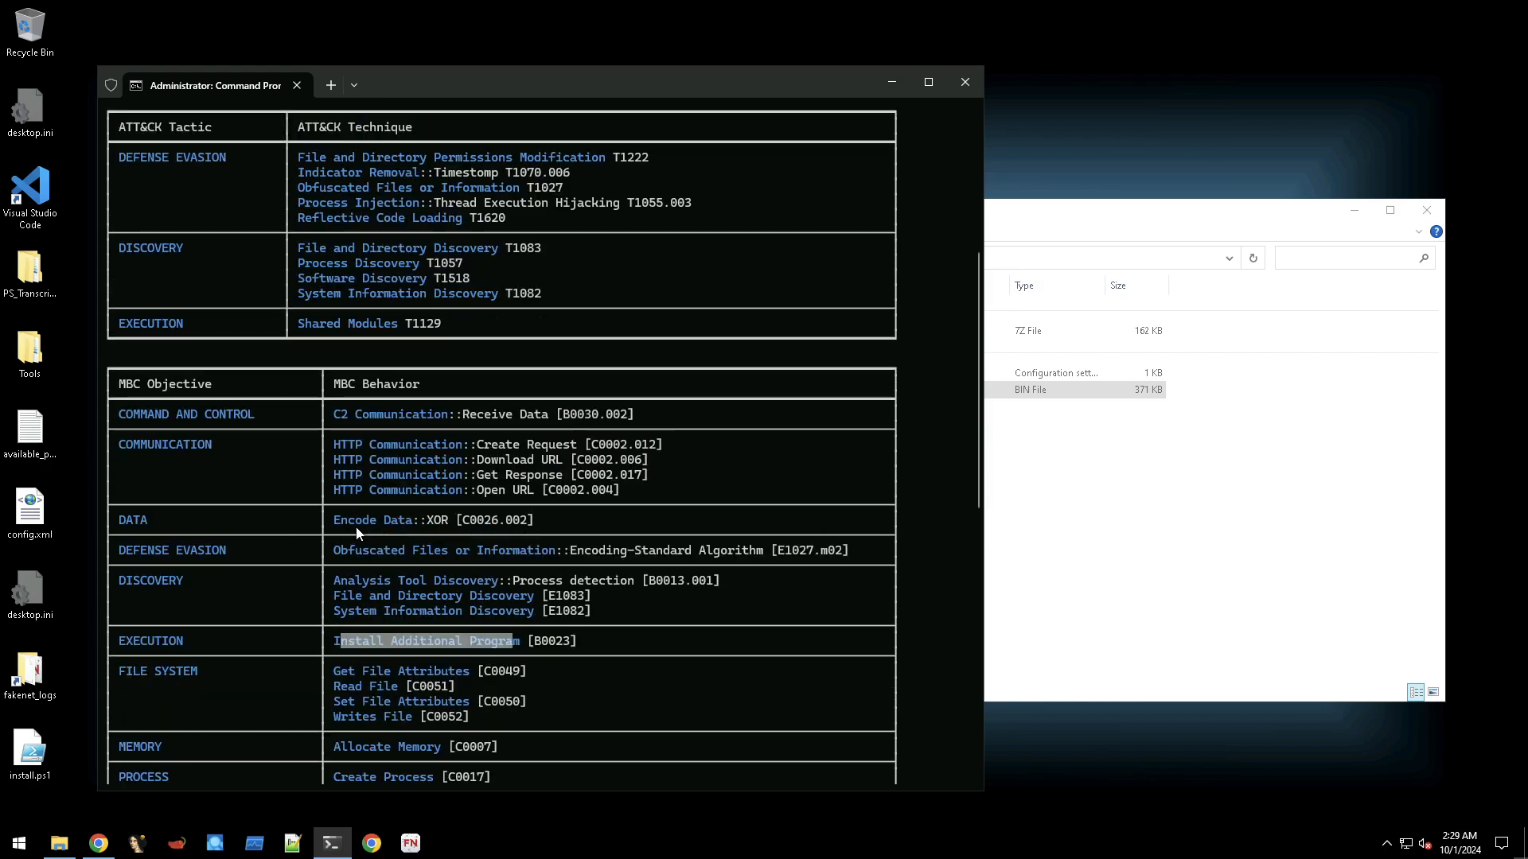
scroll(357, 529, up, 9)
scroll(356, 529, down, 5)
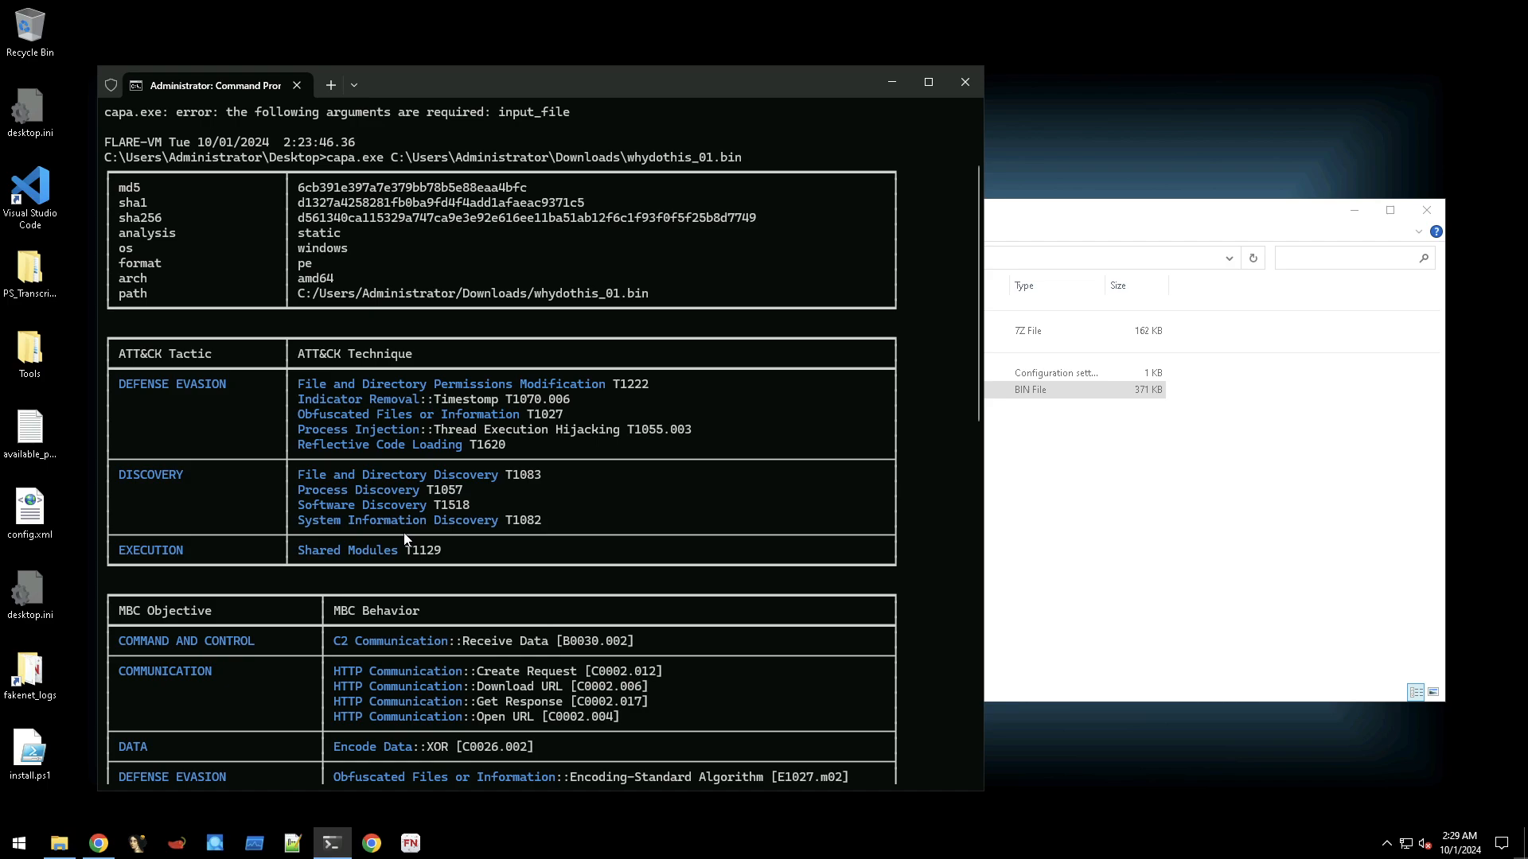
scroll(408, 539, down, 15)
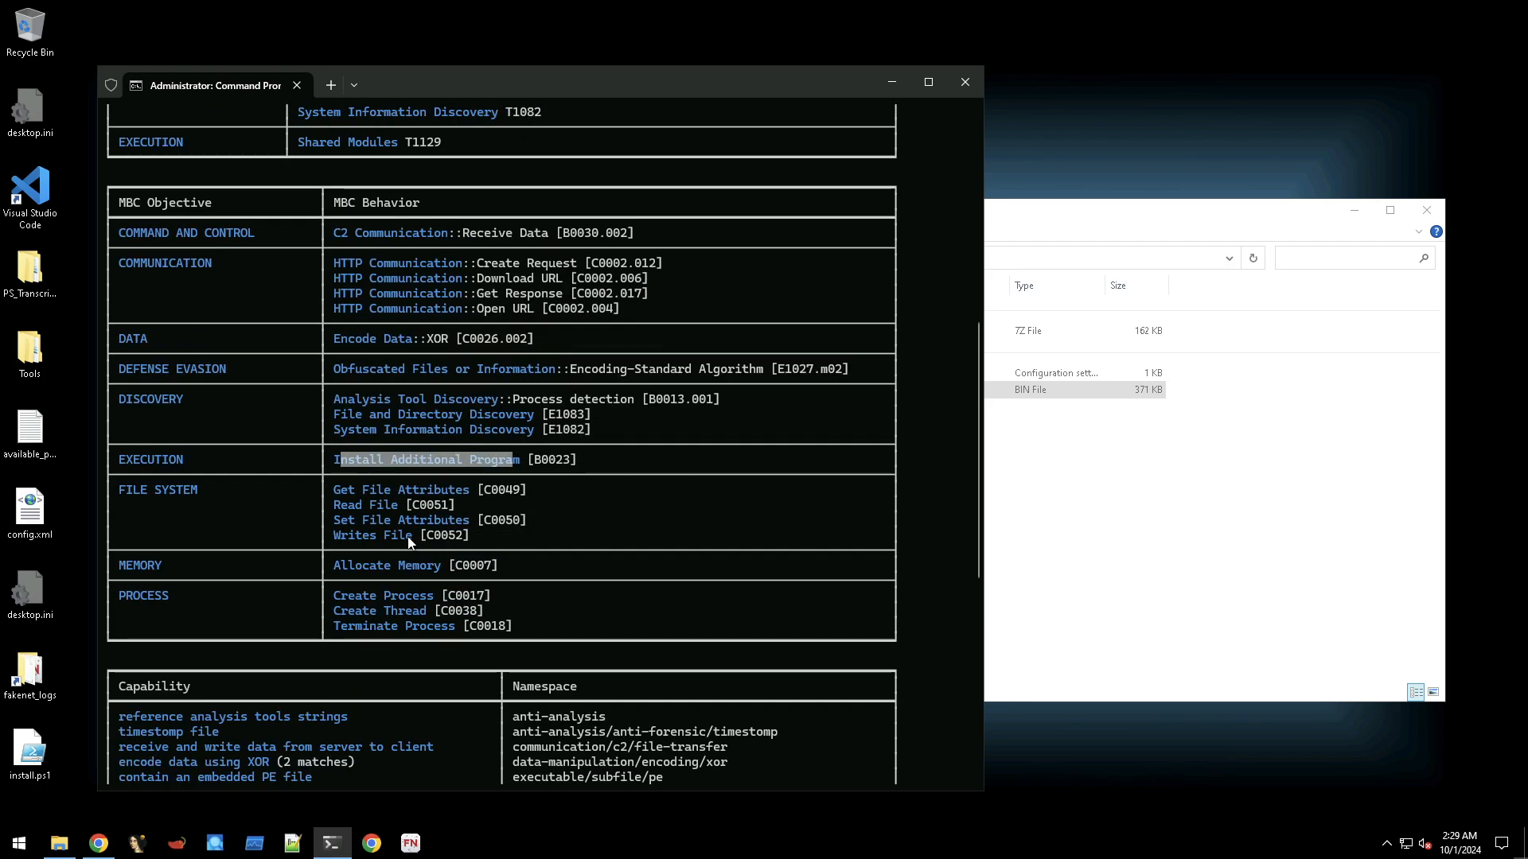
click(620, 521)
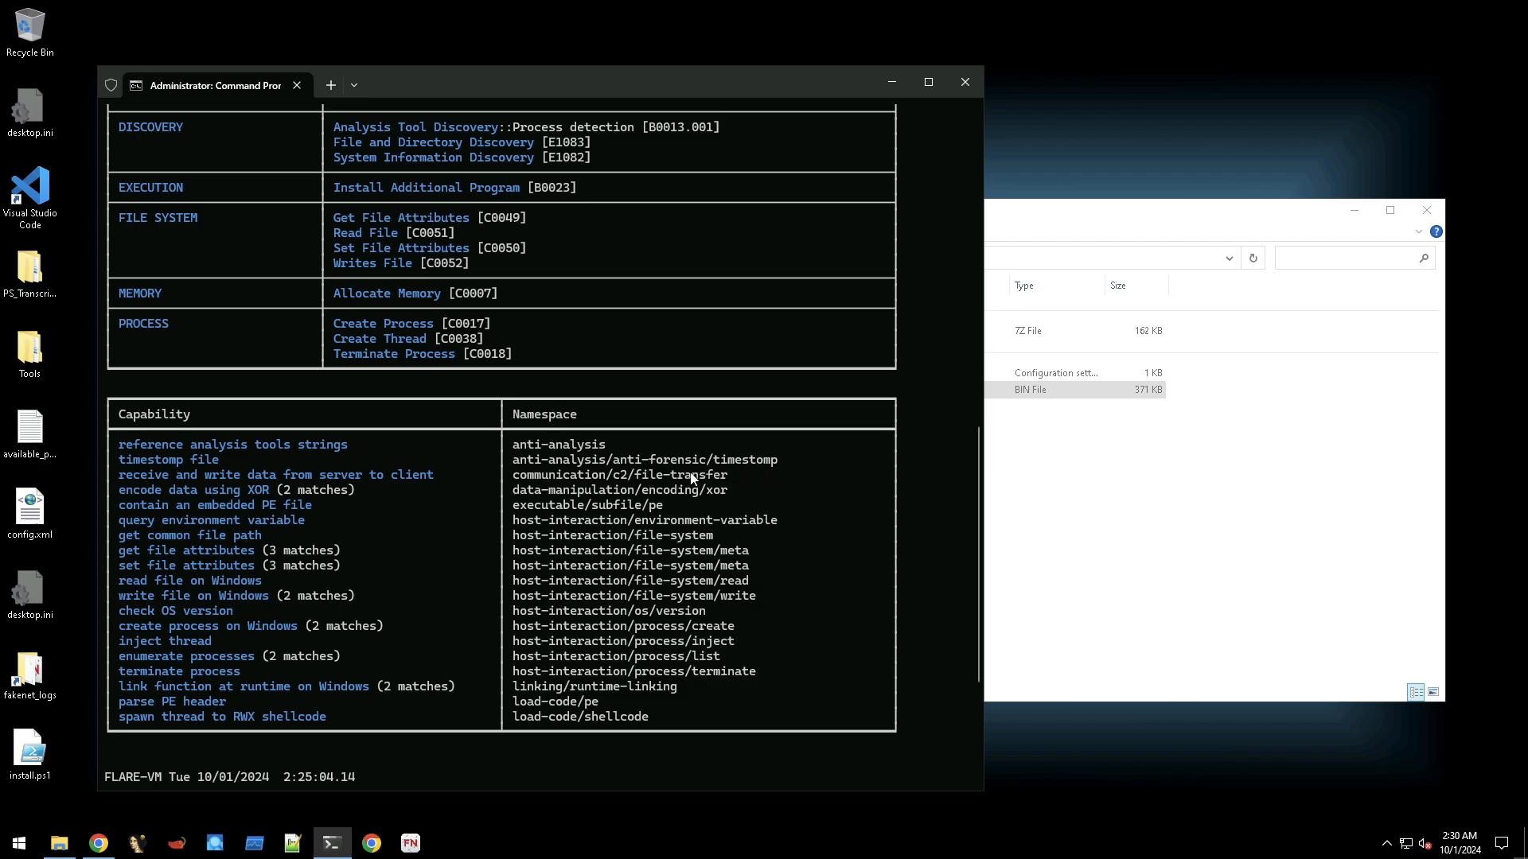
Recheck the capa report from its start through the MBC table, and switch to the File Explorer window showing Downloads.
scroll(689, 478, up, 20)
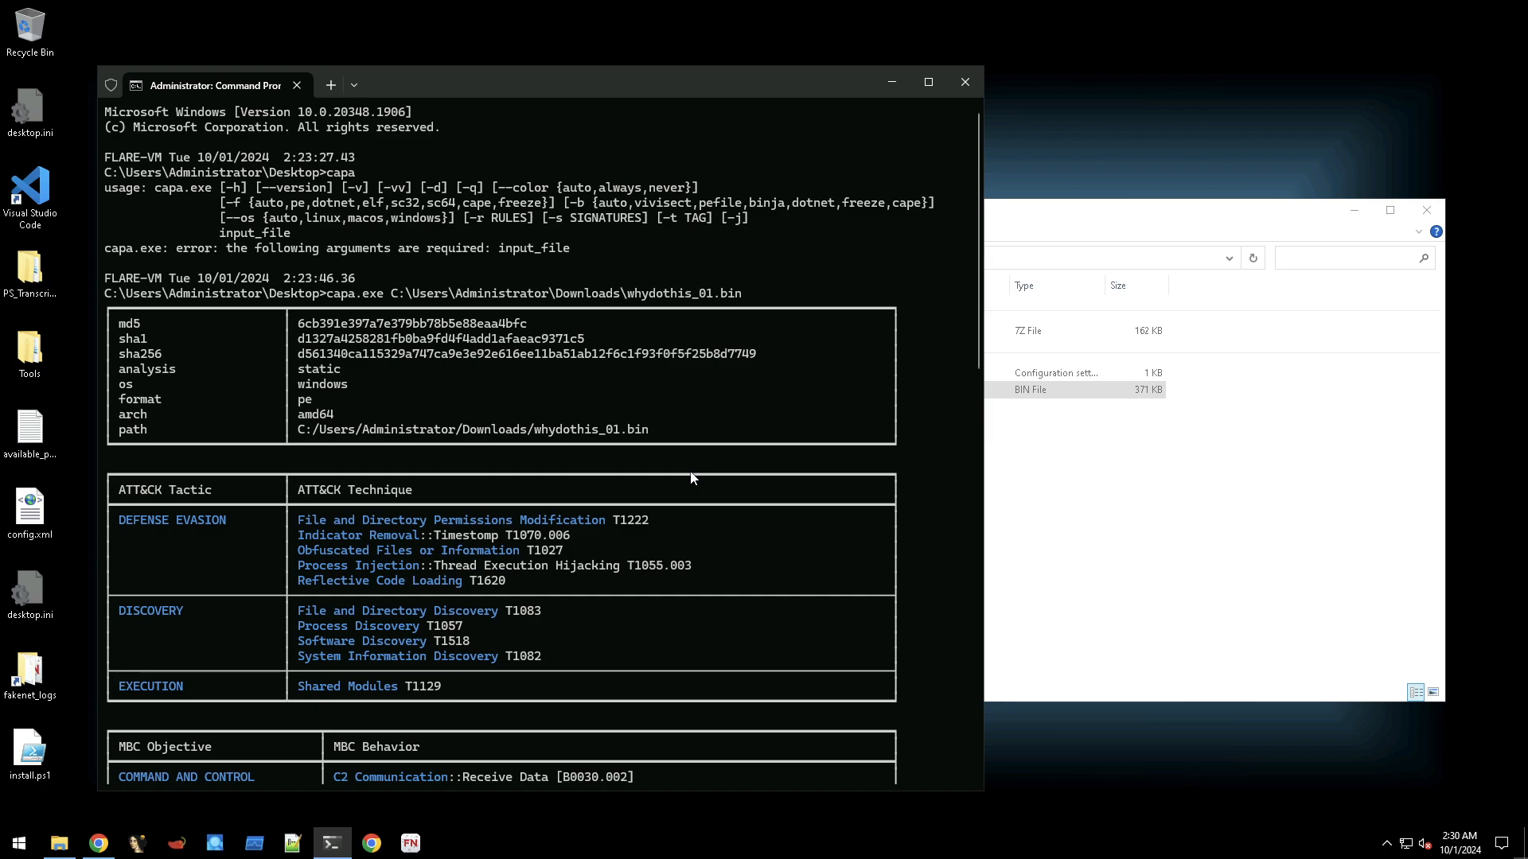
scroll(690, 477, down, 3)
scroll(690, 475, down, 9)
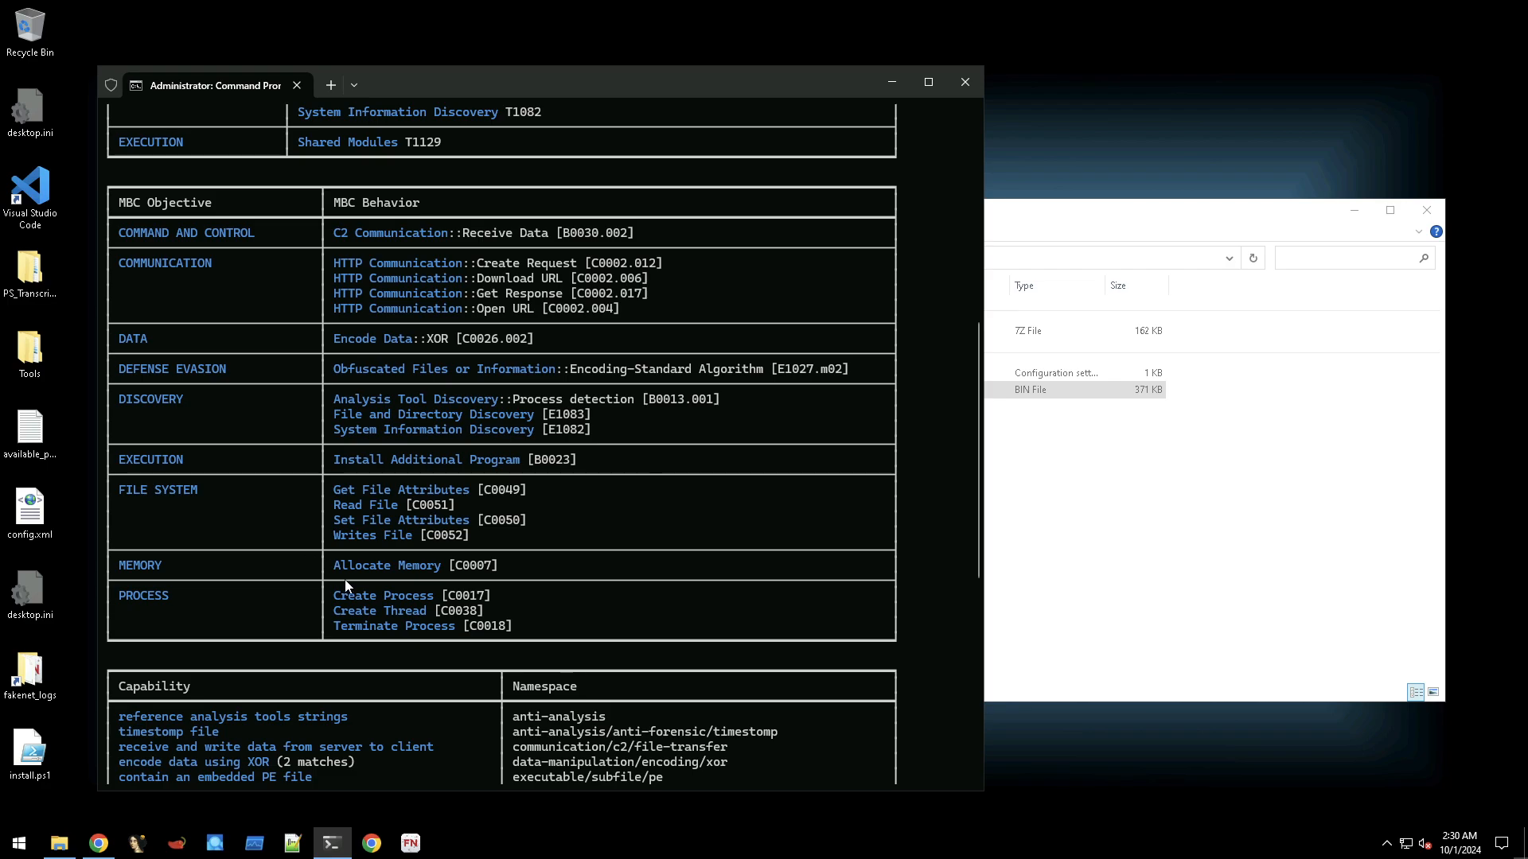
click(1097, 536)
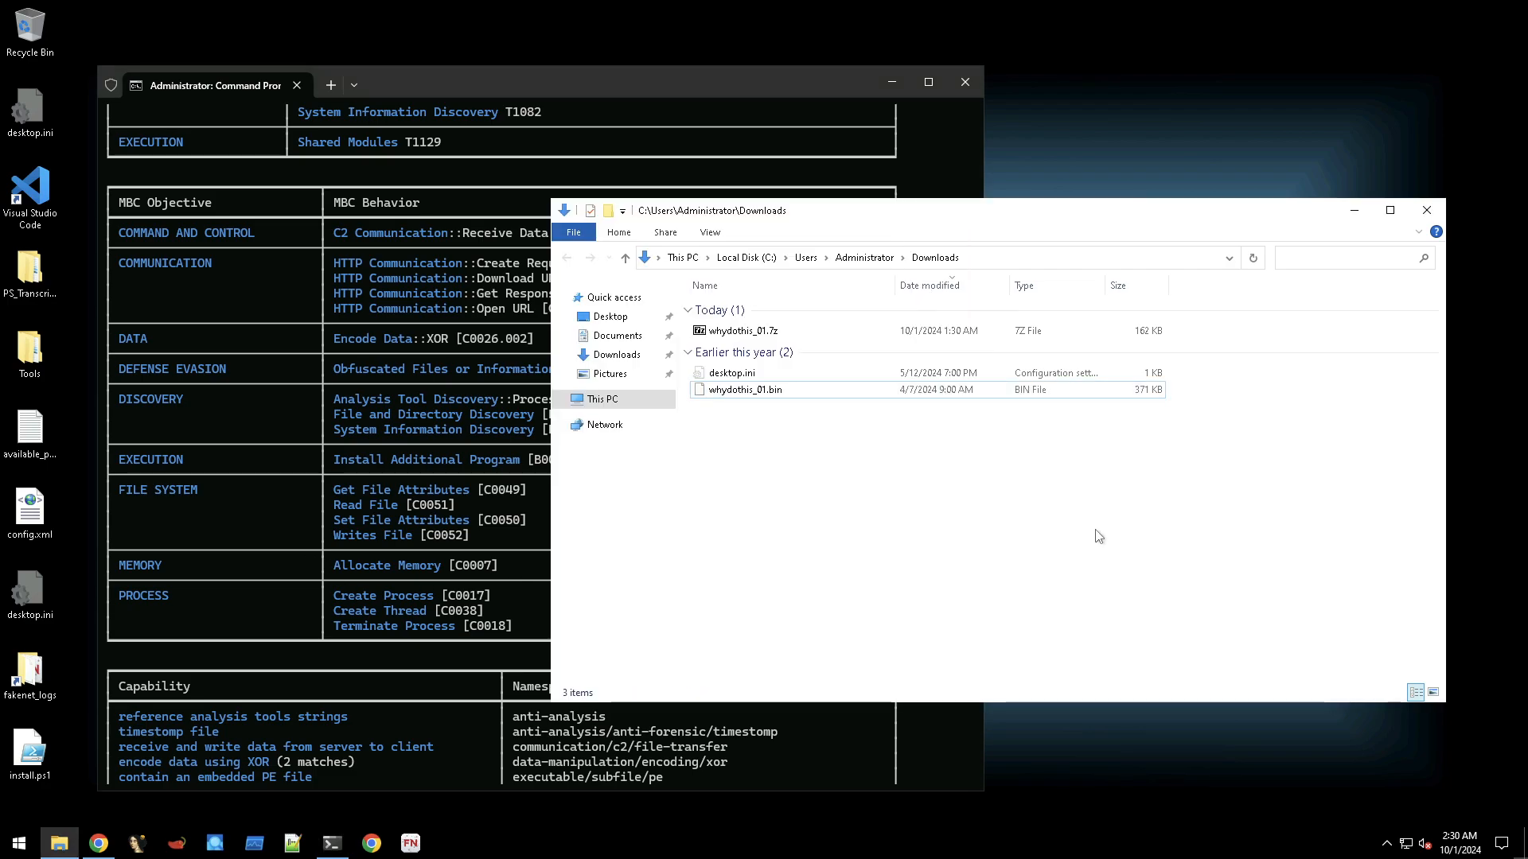